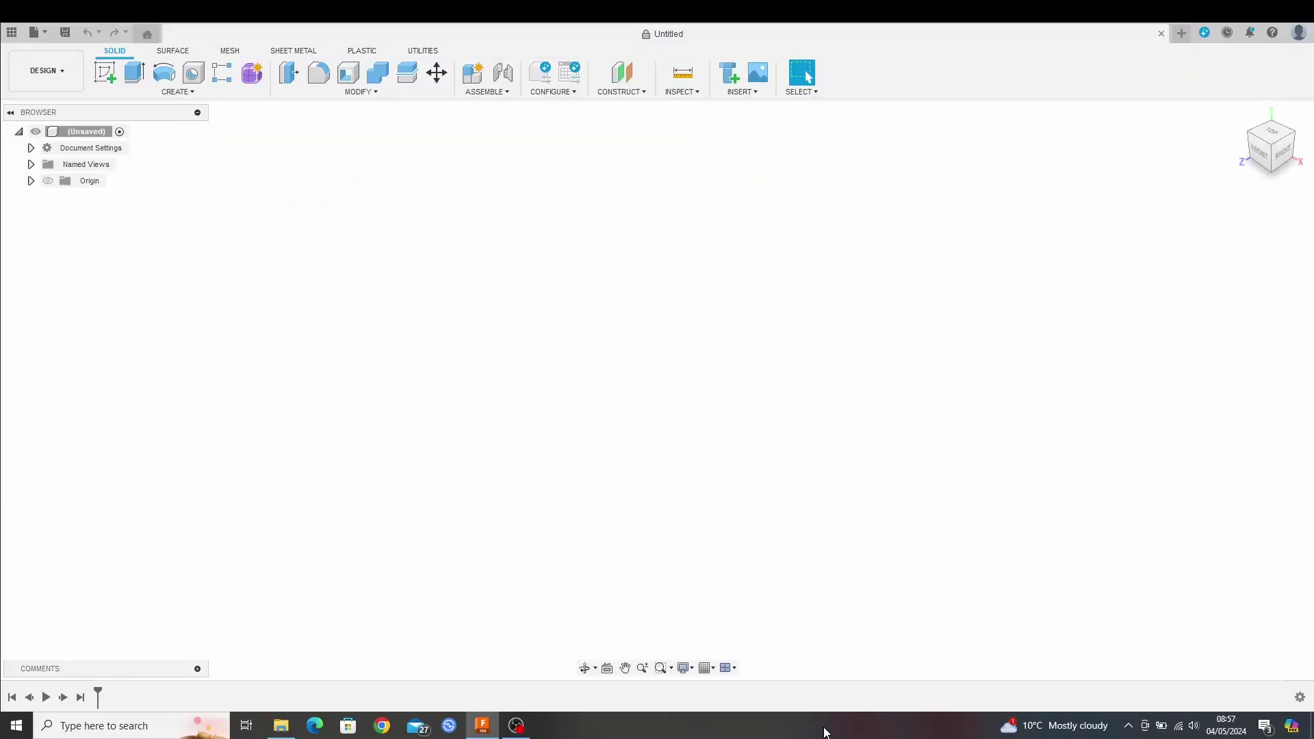
- From the Right view, start a new sketch on the matching origin plane
click(1283, 155)
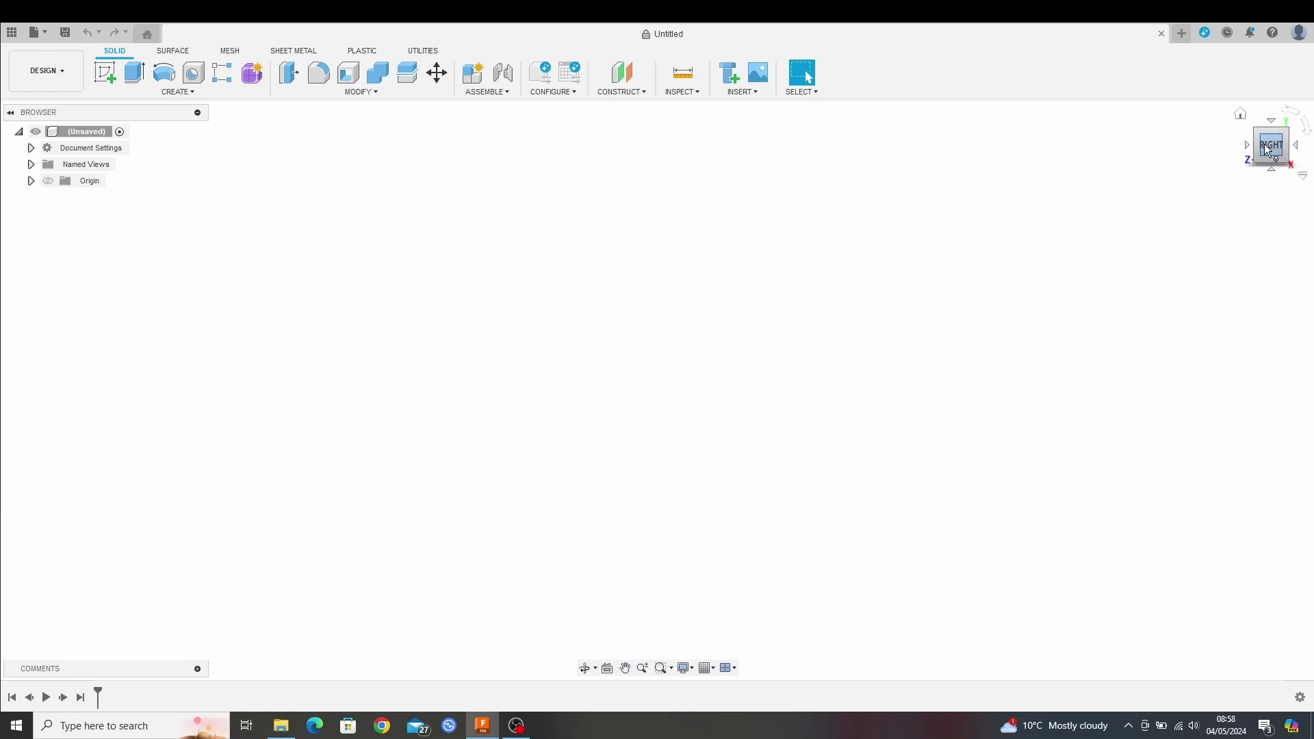
click(110, 75)
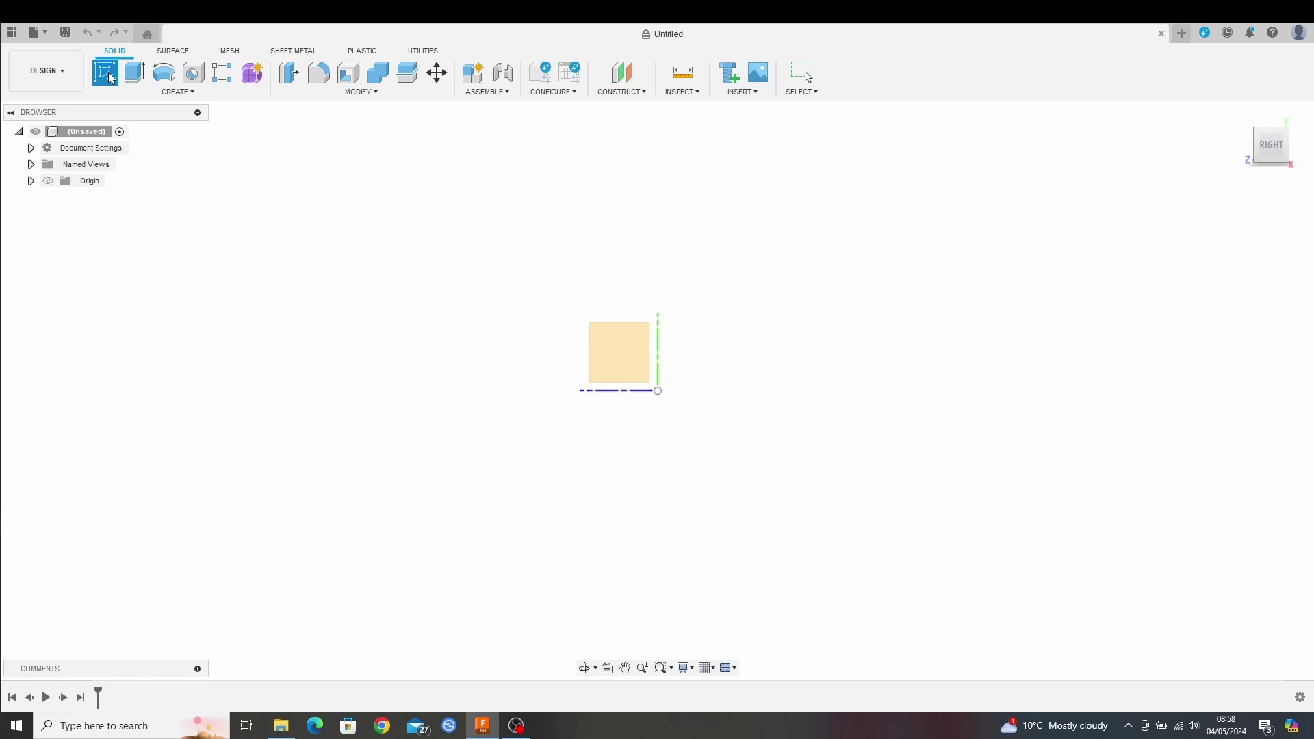
click(618, 343)
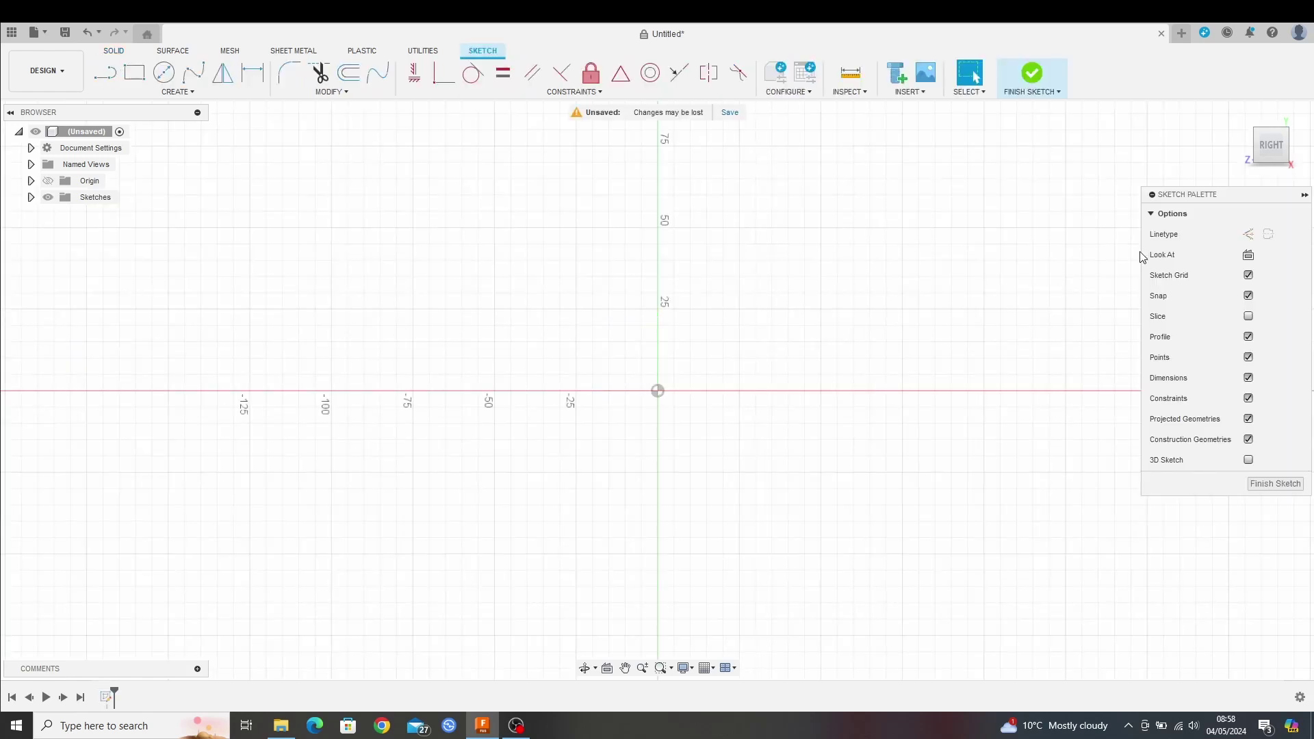
- With Construction linetype on, draw a 26 mm line straight up from the sketch origin
click(1249, 236)
click(105, 72)
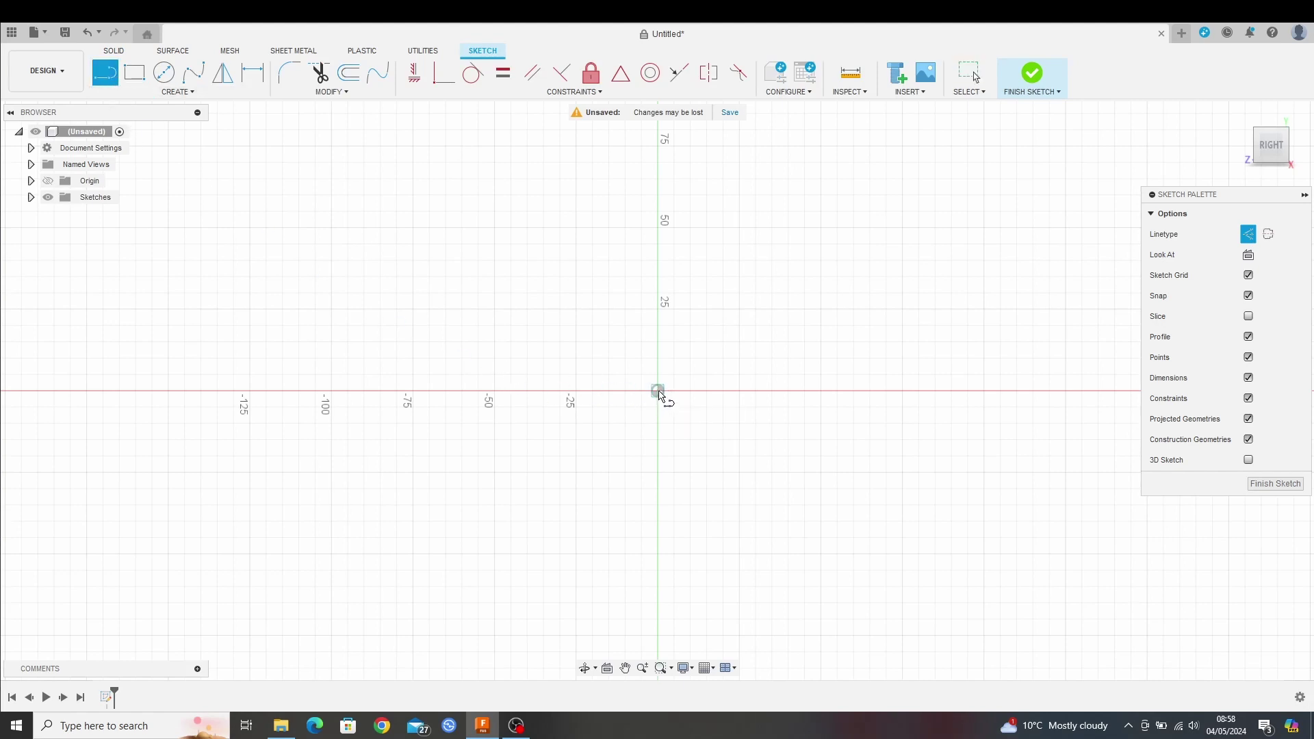
click(658, 393)
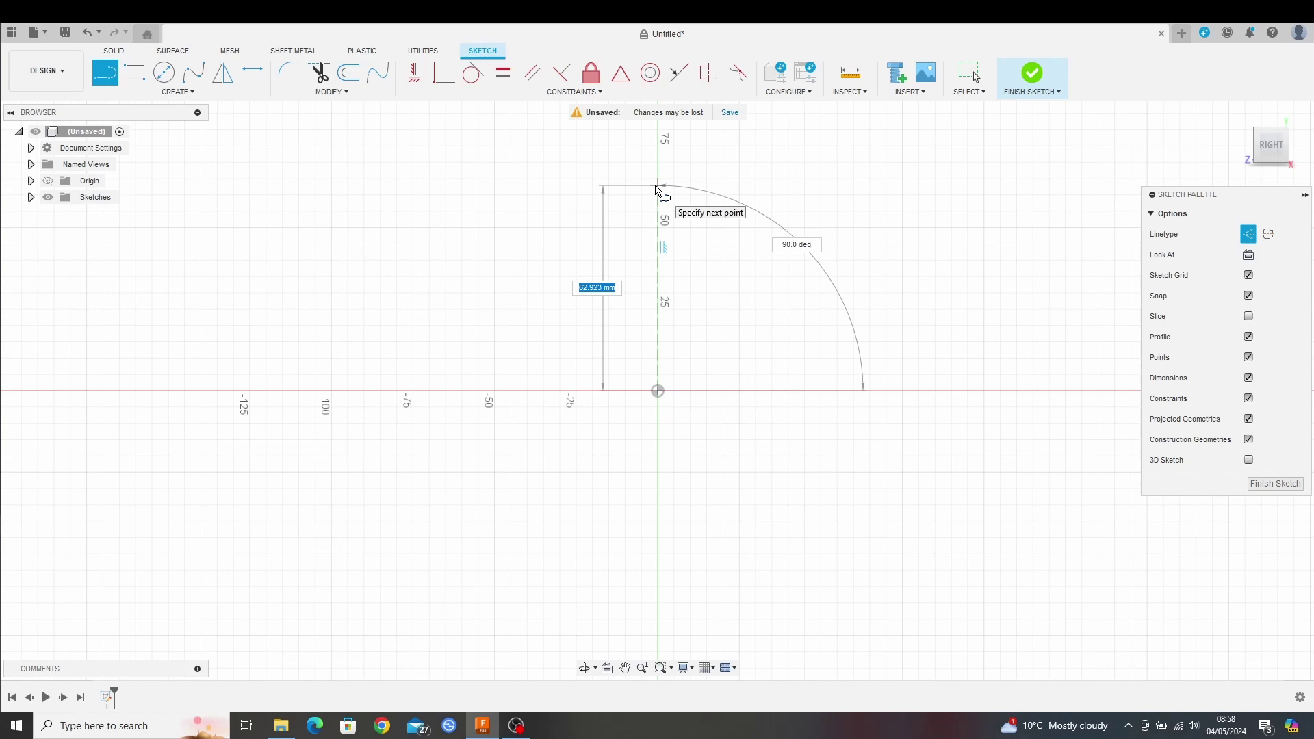
text(26)
key(Return)
key(Escape)
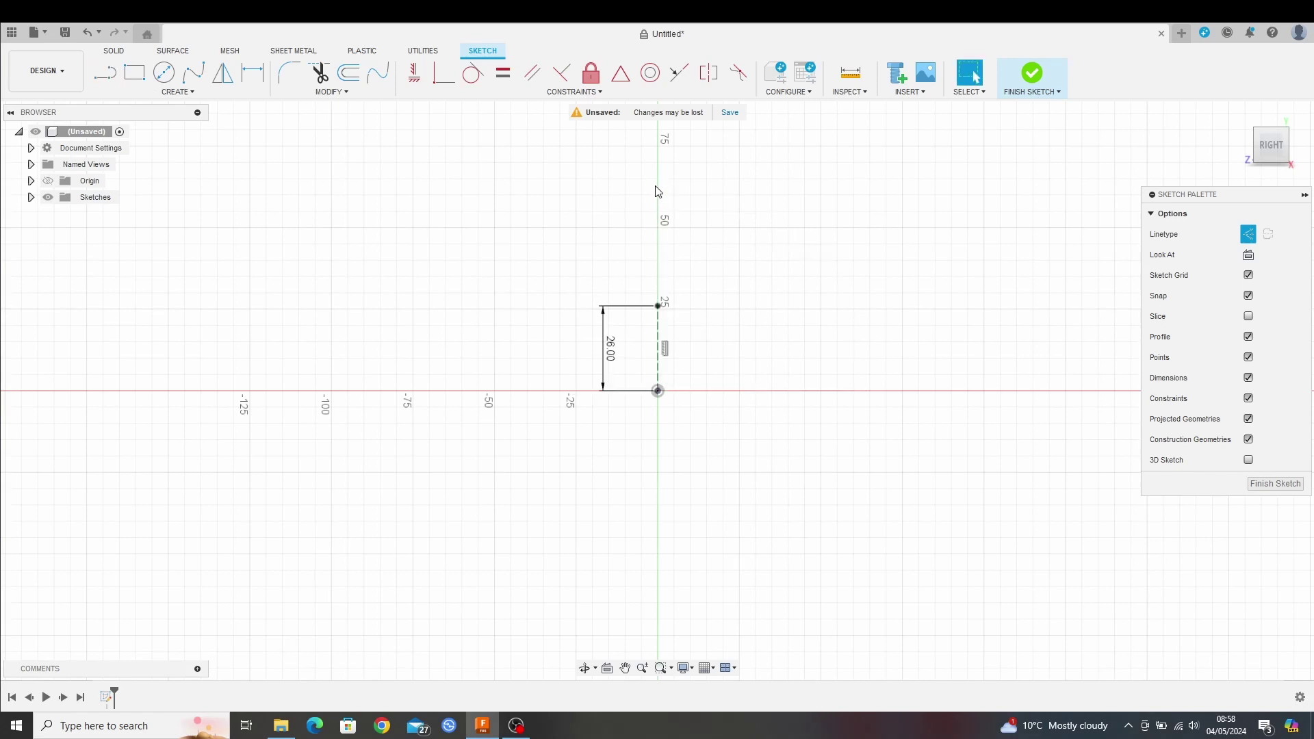
scroll(669, 371, down, 2)
scroll(669, 371, up, 8)
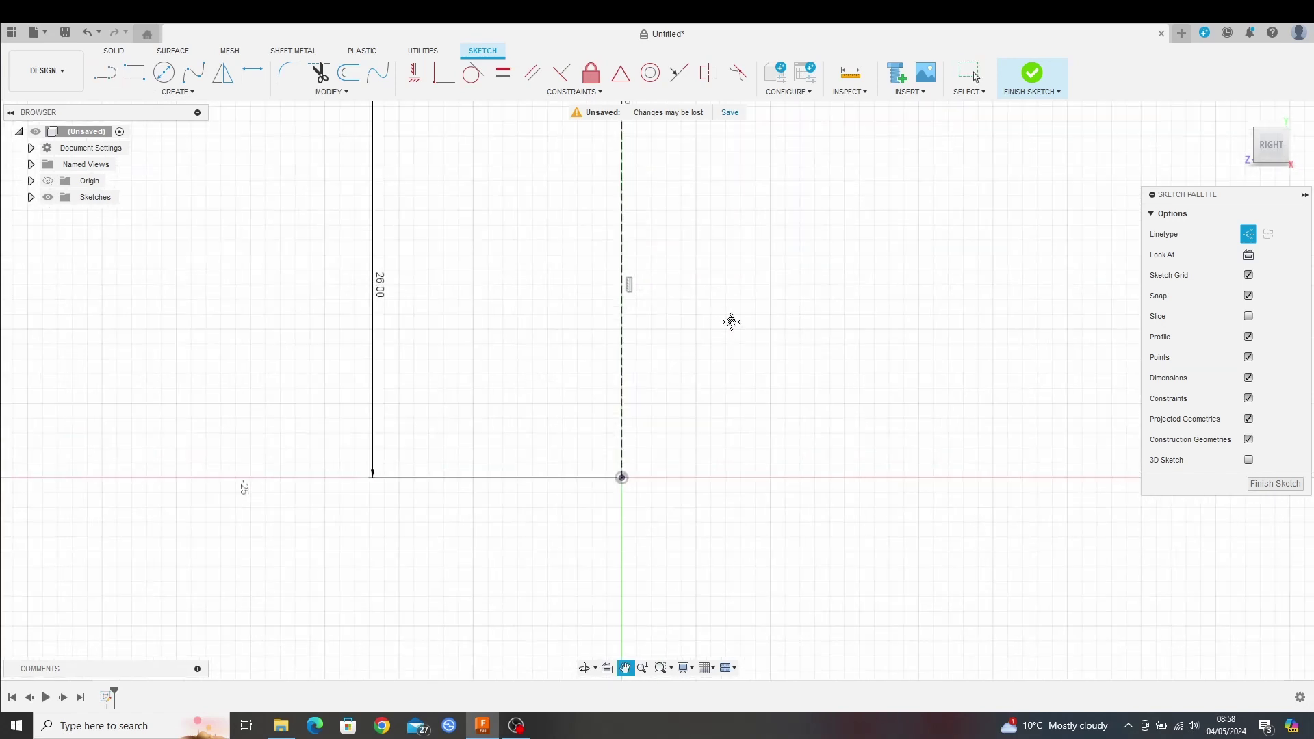
scroll(675, 411, down, 1)
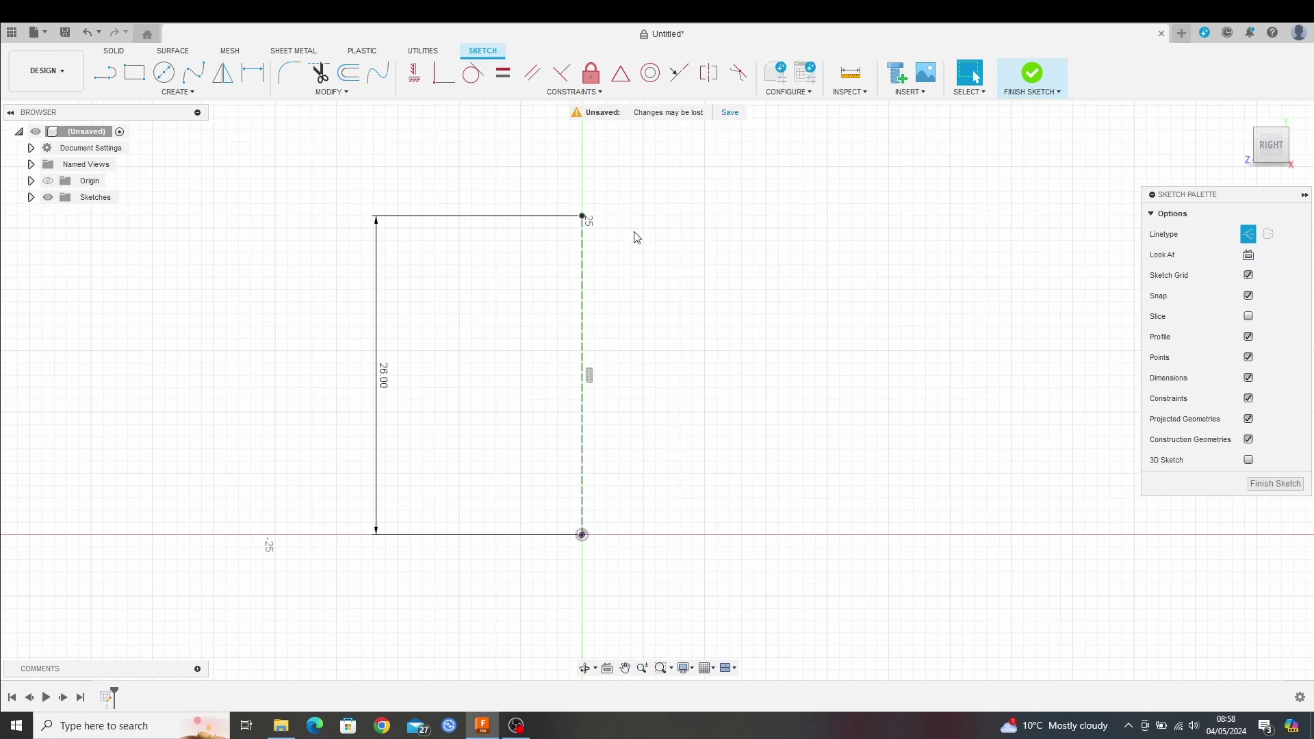
scroll(636, 238, down, 1)
middle_drag(651, 258, 598, 246)
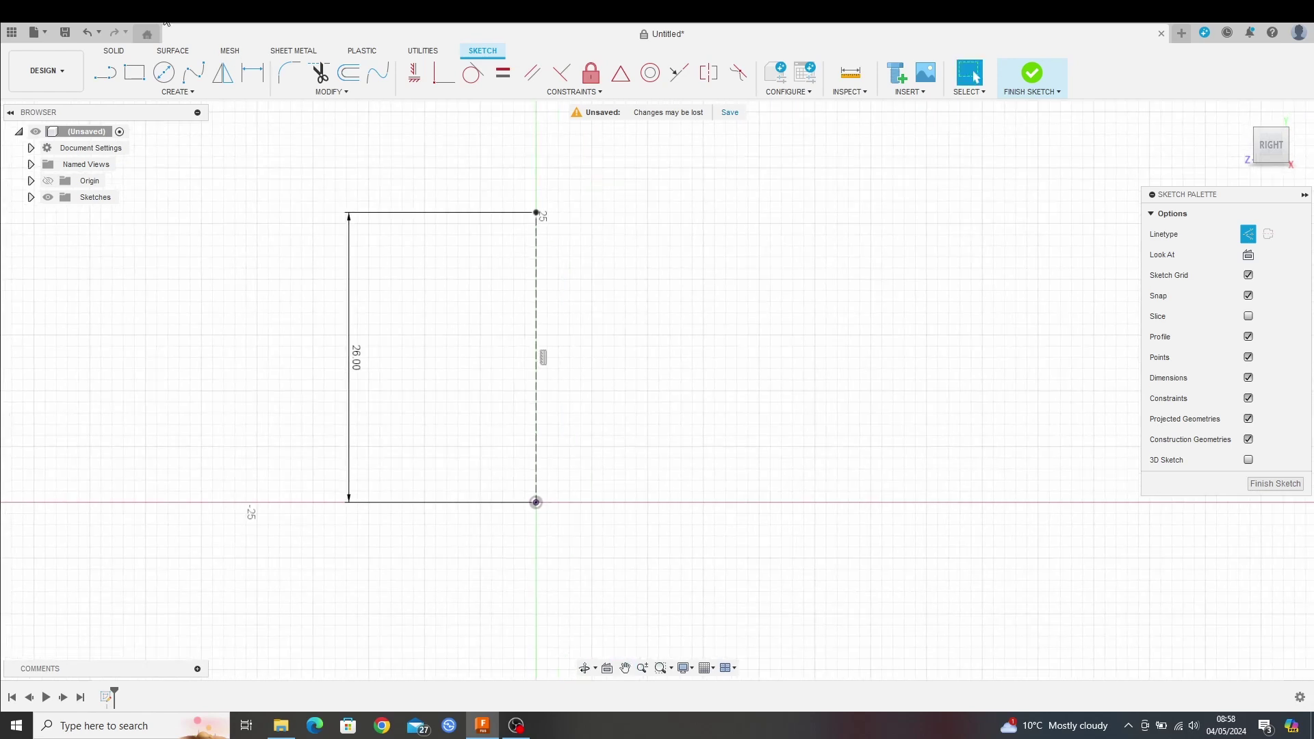
click(102, 77)
- Switch back to normal lines and draw a 4 mm segment down from the construction line's top
click(537, 213)
click(1253, 238)
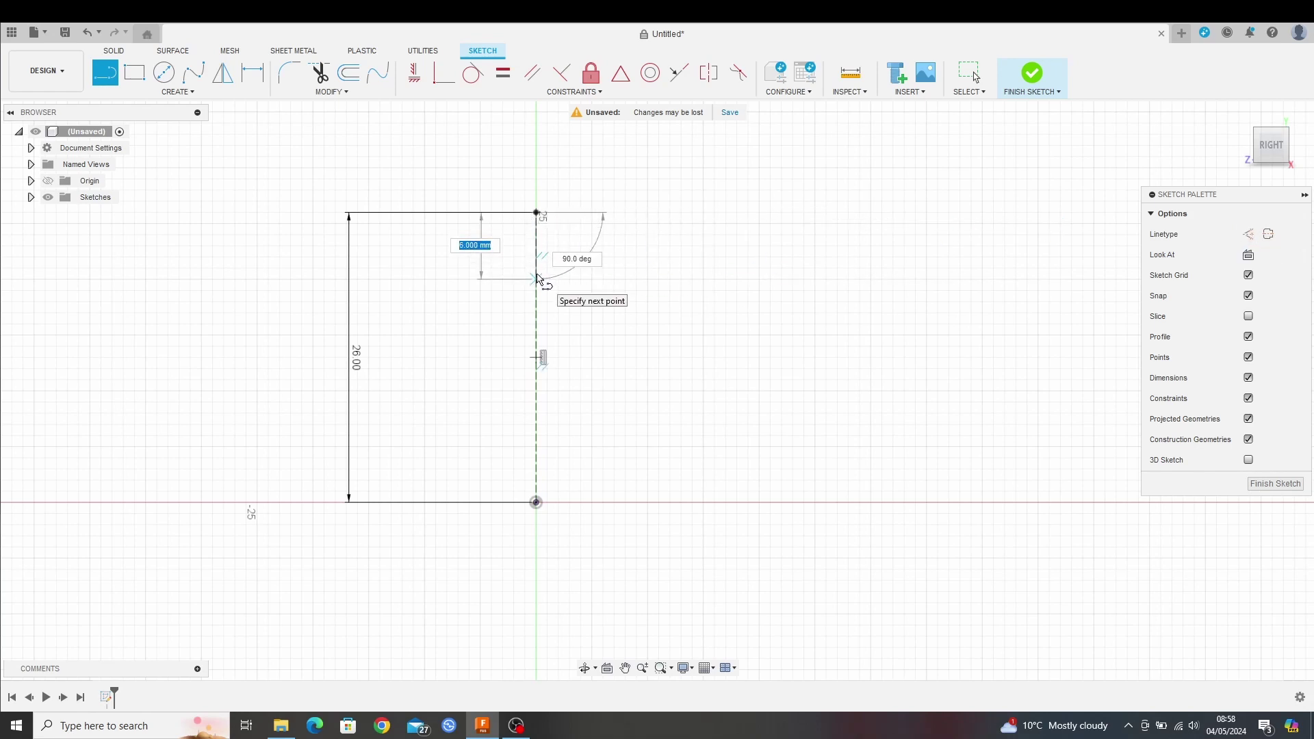
text(4)
key(Tab)
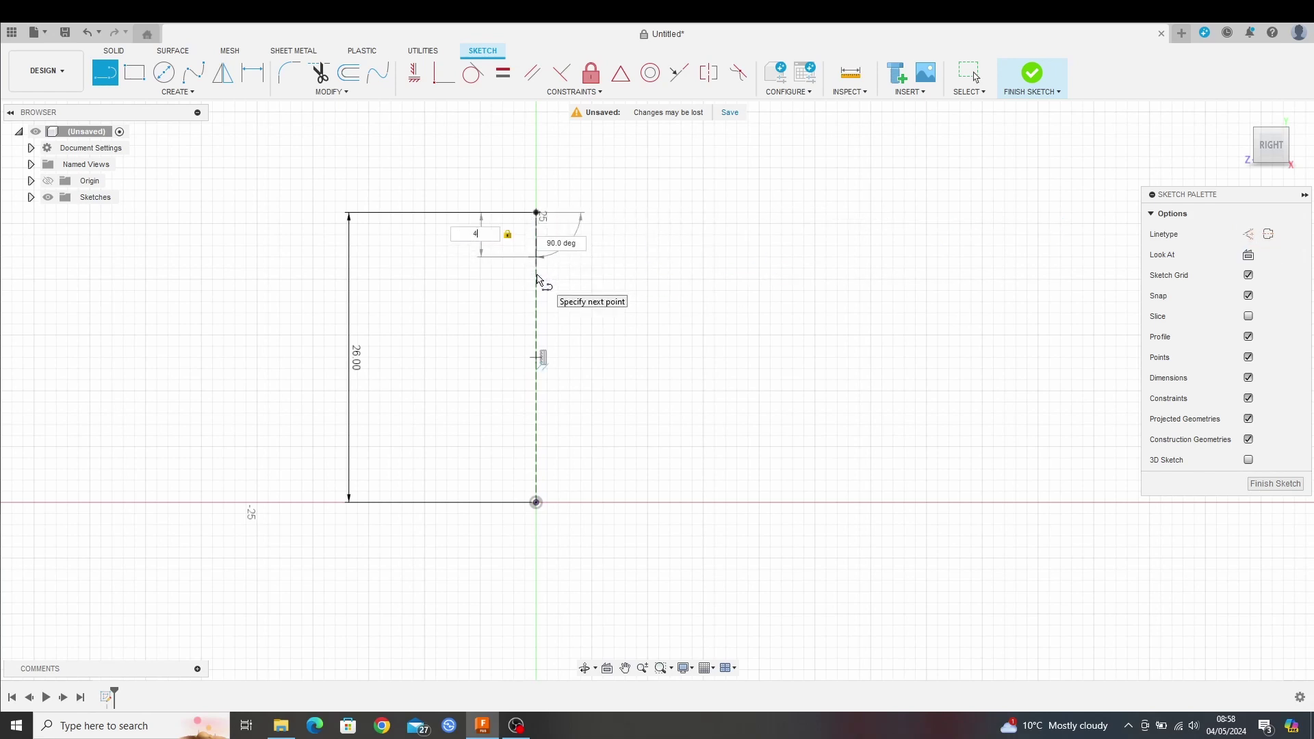
key(Return)
key(Escape)
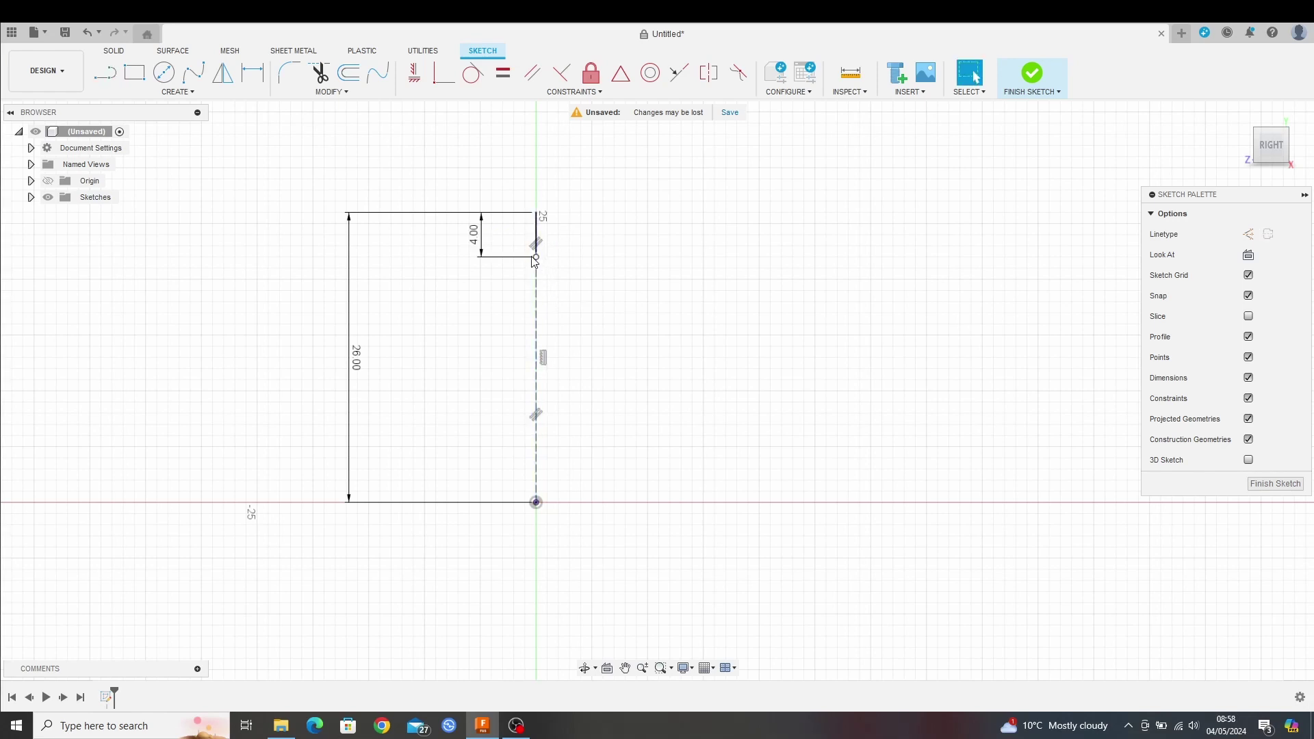
- Draw the 26 mm horizontal, 4 mm up, 2 mm left and 2 mm down segments
click(107, 73)
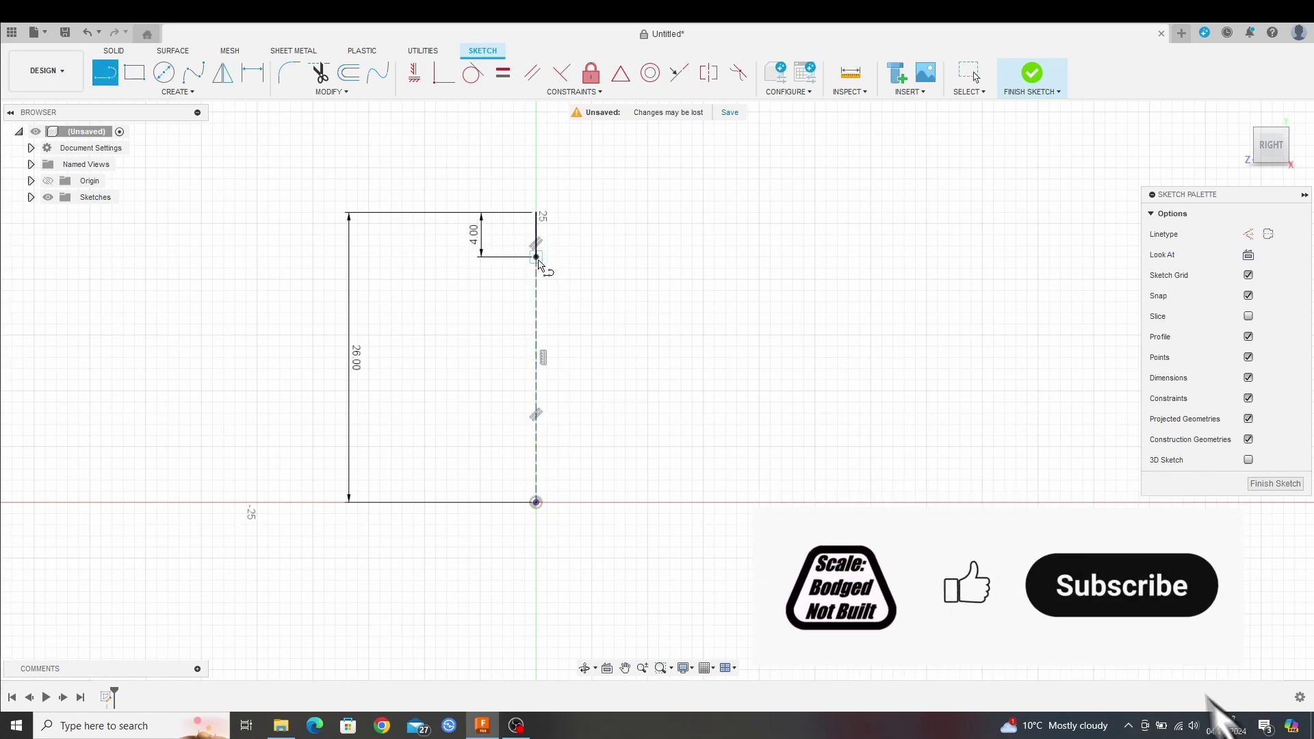
click(536, 257)
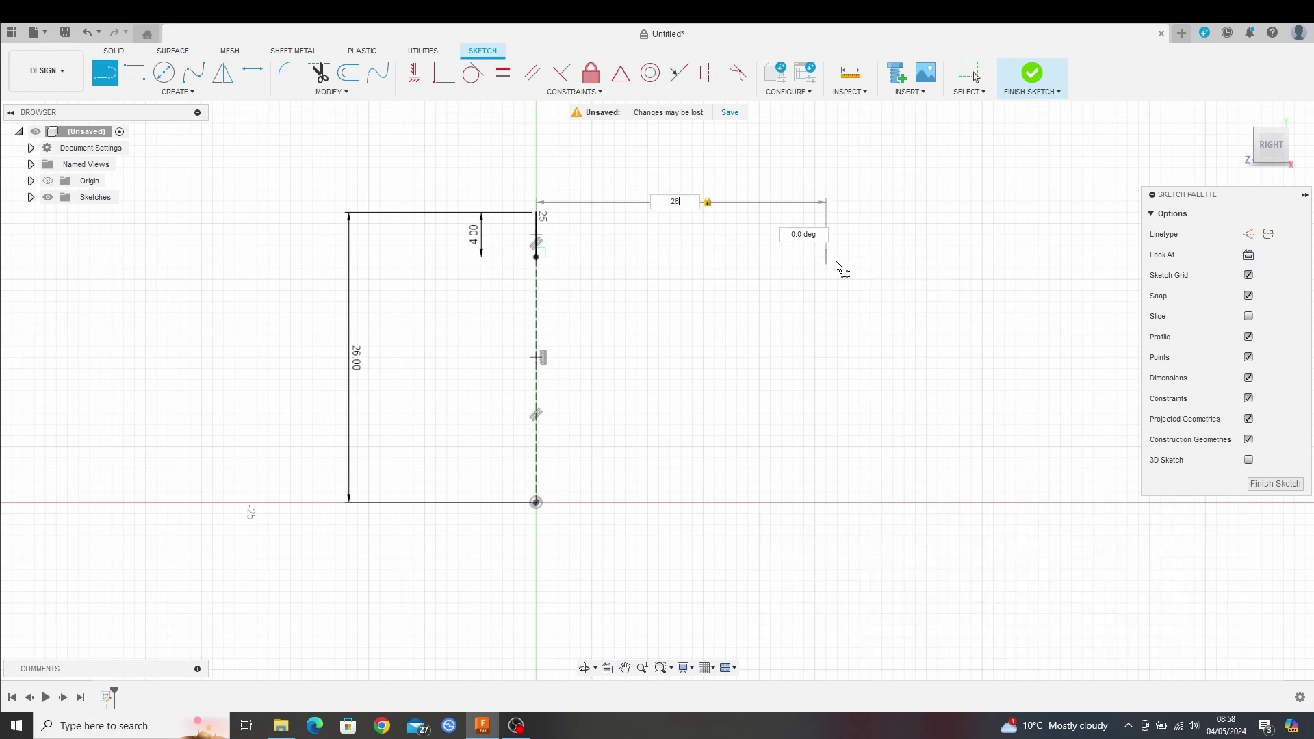
click(835, 269)
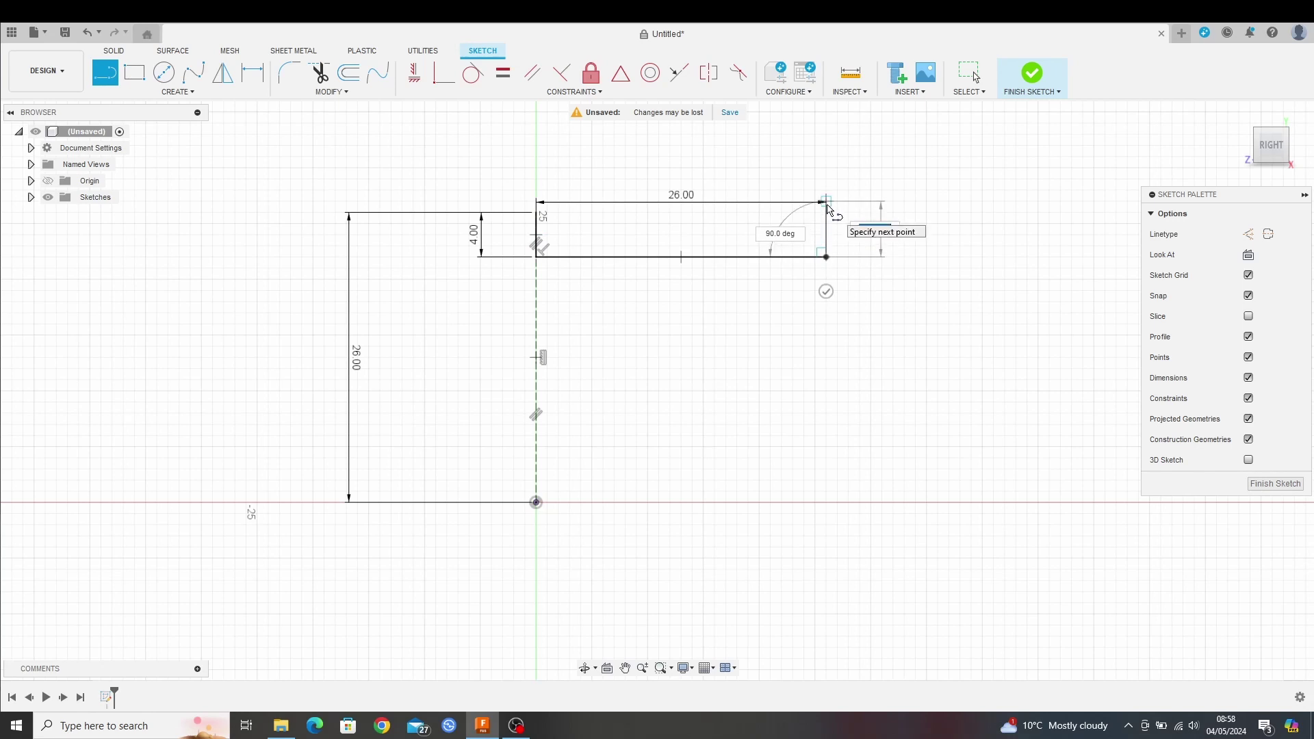
click(827, 216)
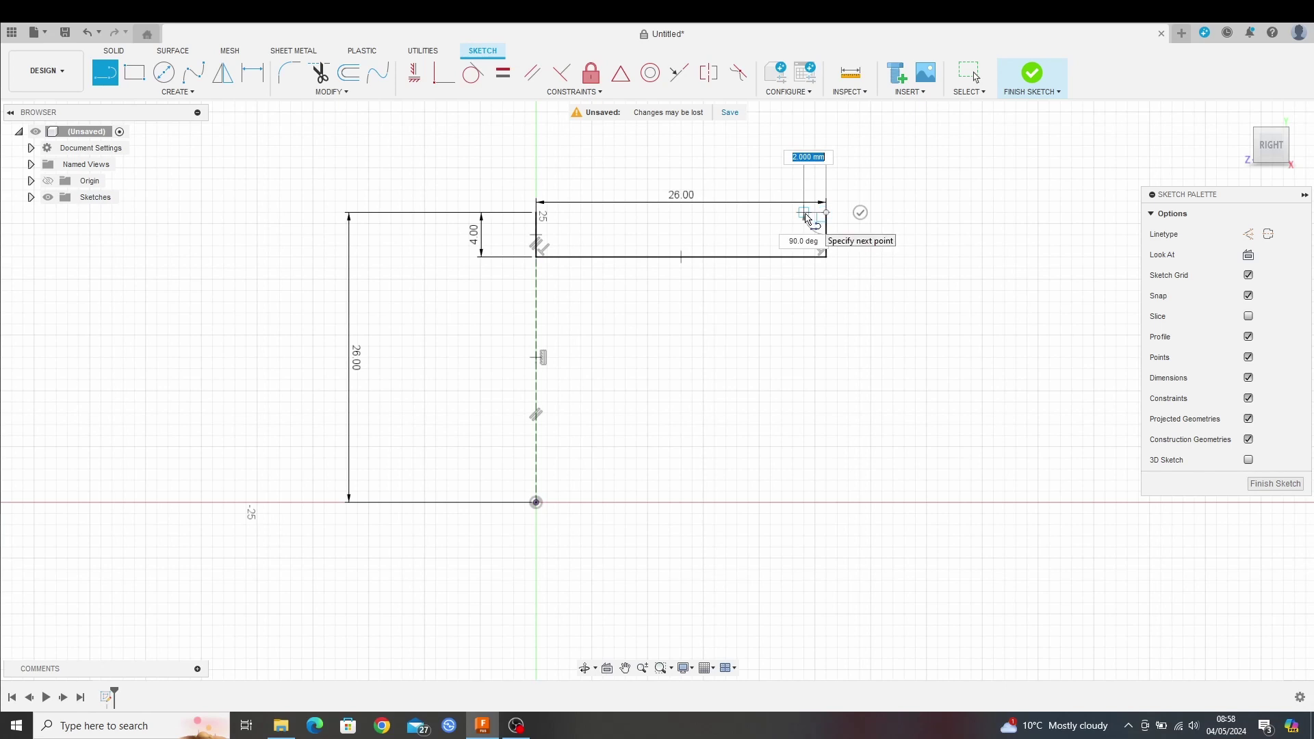
click(805, 214)
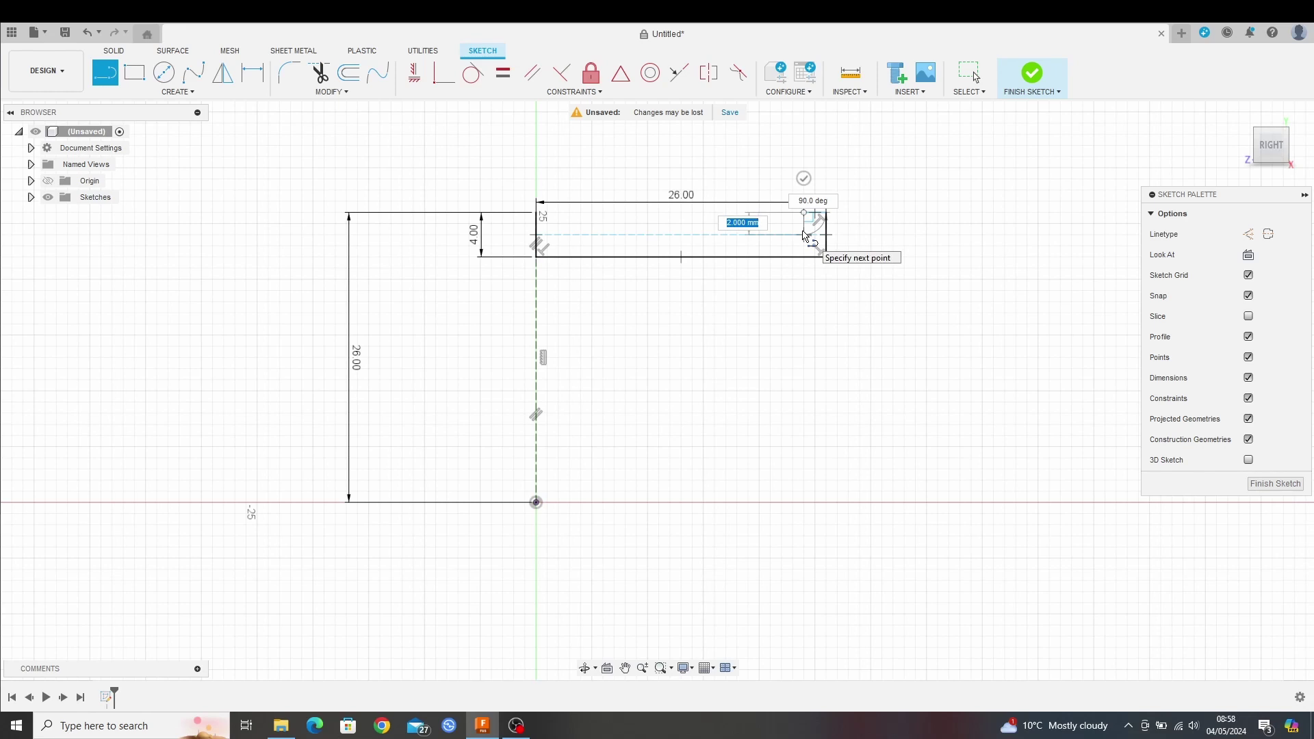
click(804, 235)
- Add the 4.25, 1.5, 1.25 and 1.5 mm notch segments and close the notch
drag(804, 234, 760, 232)
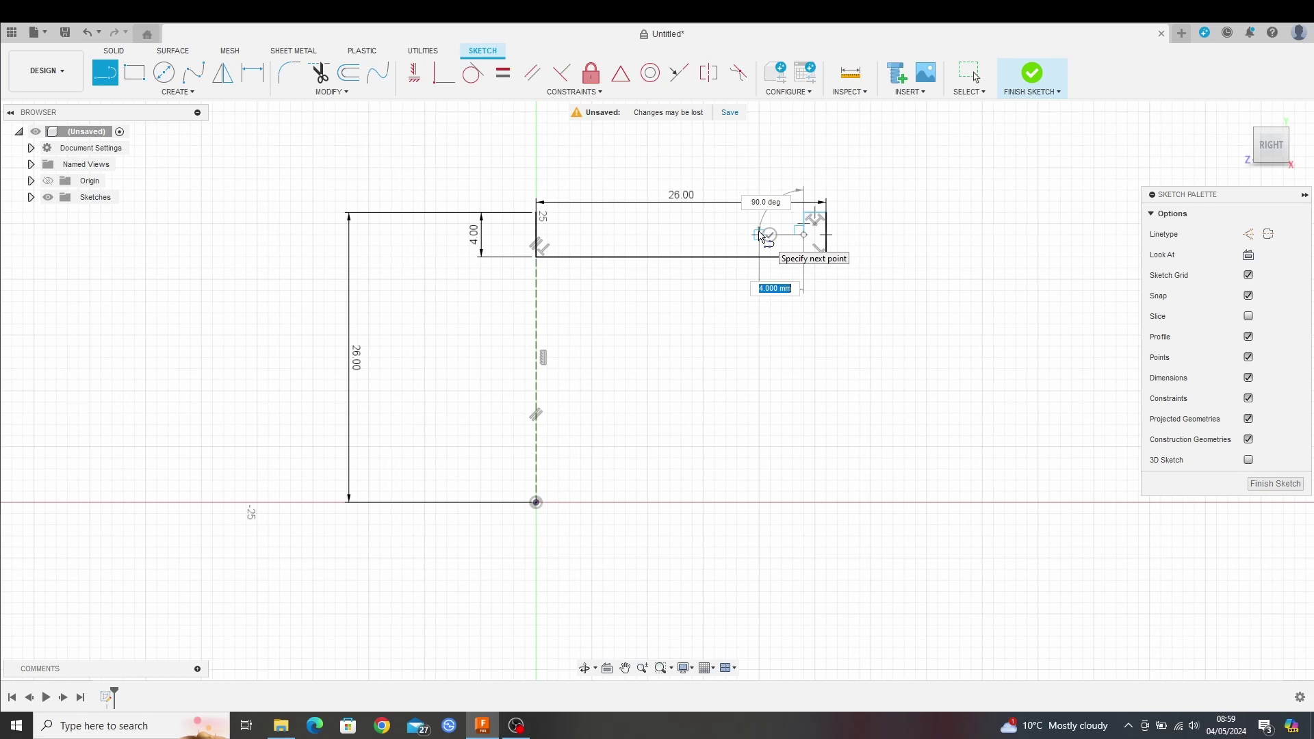
text(4.25)
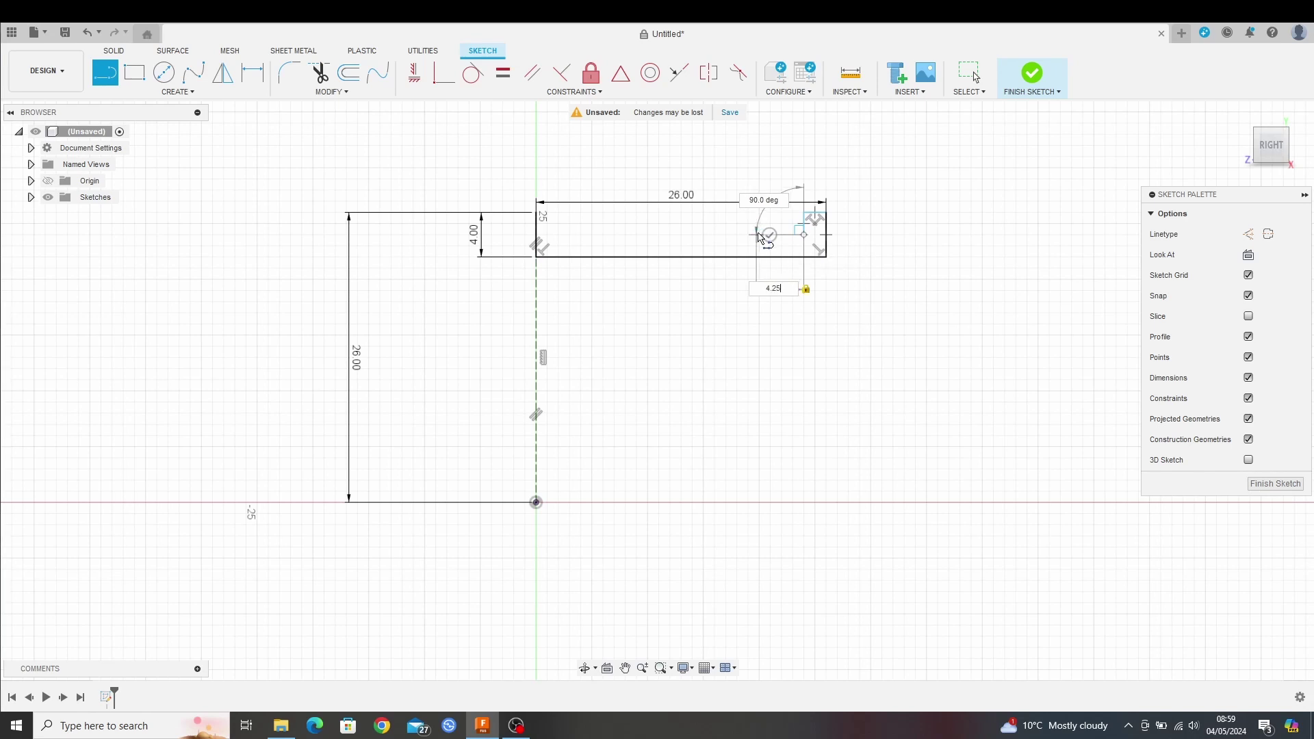
key(Return)
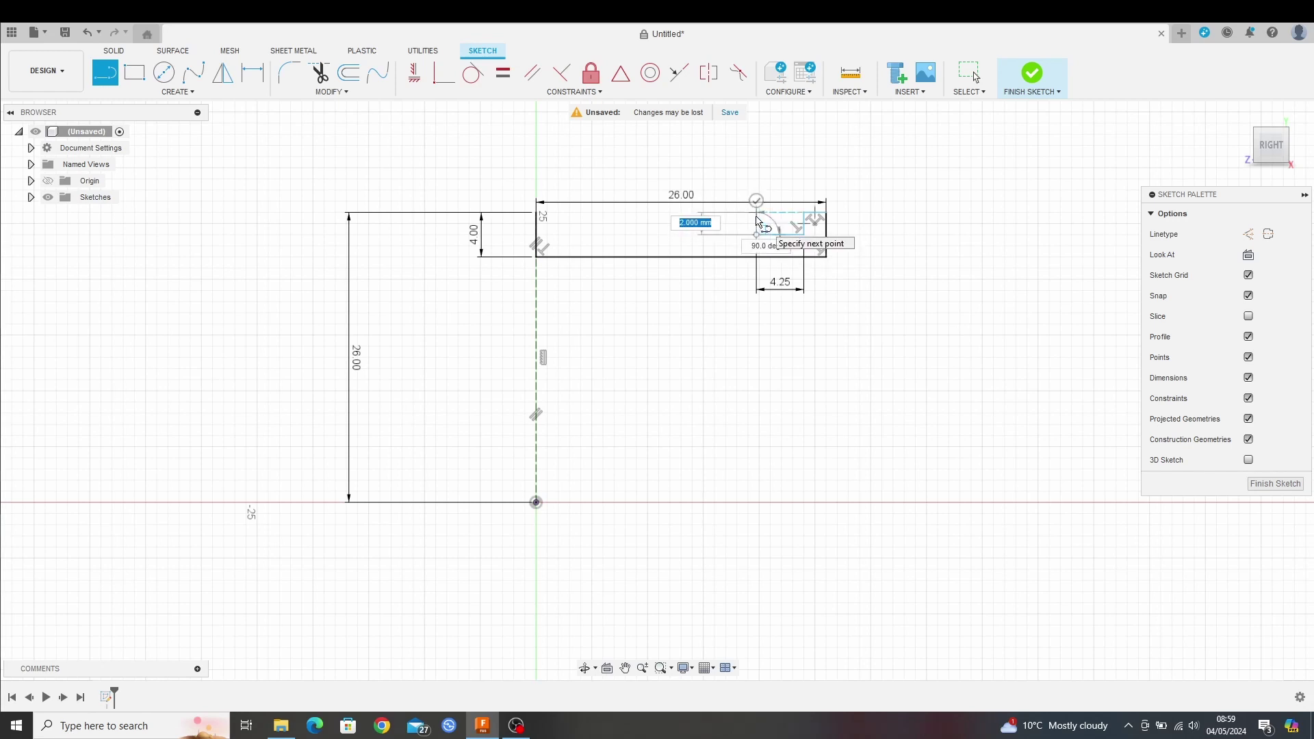
text(1.5)
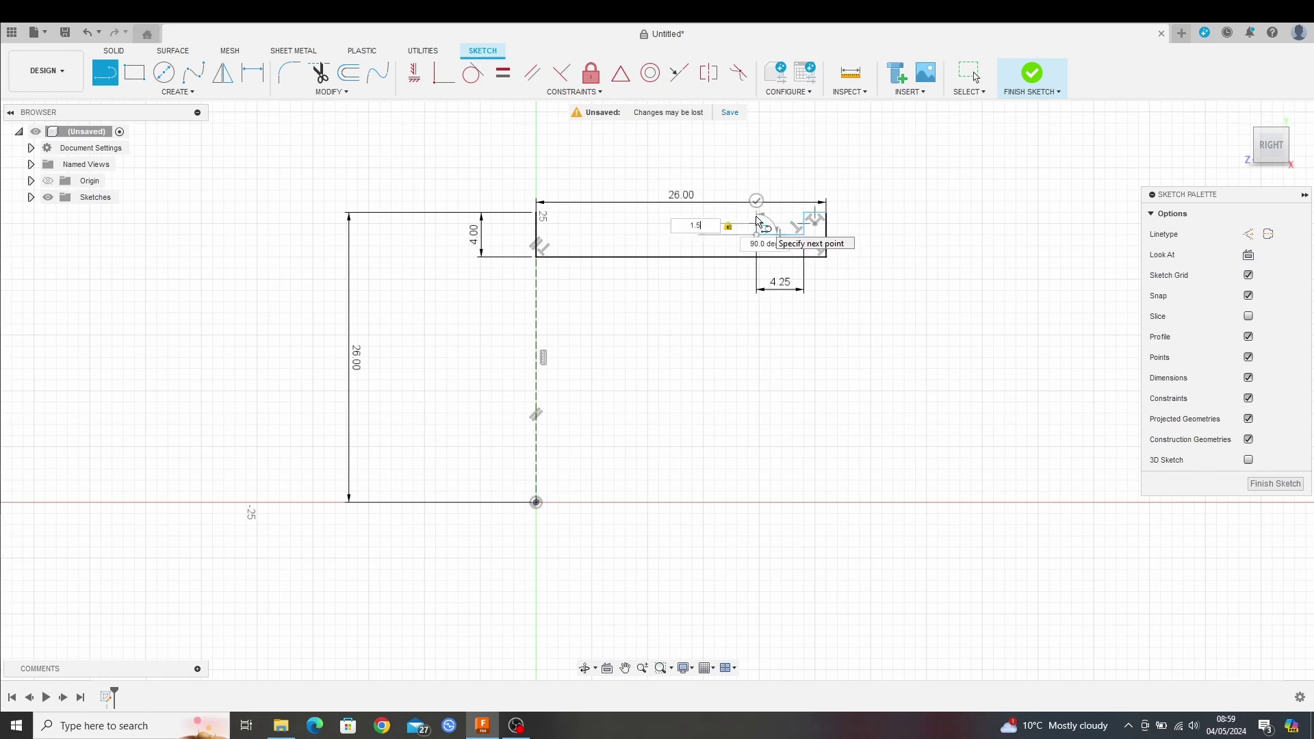
click(746, 220)
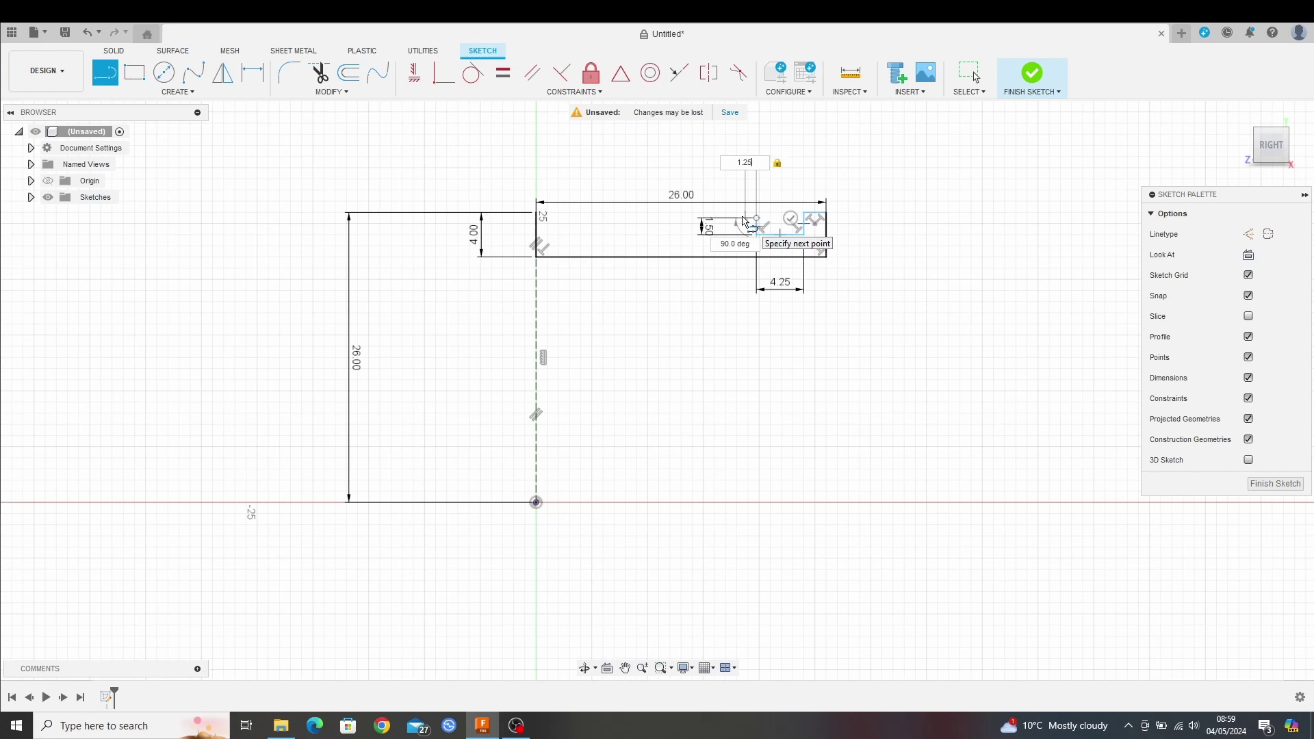
click(743, 221)
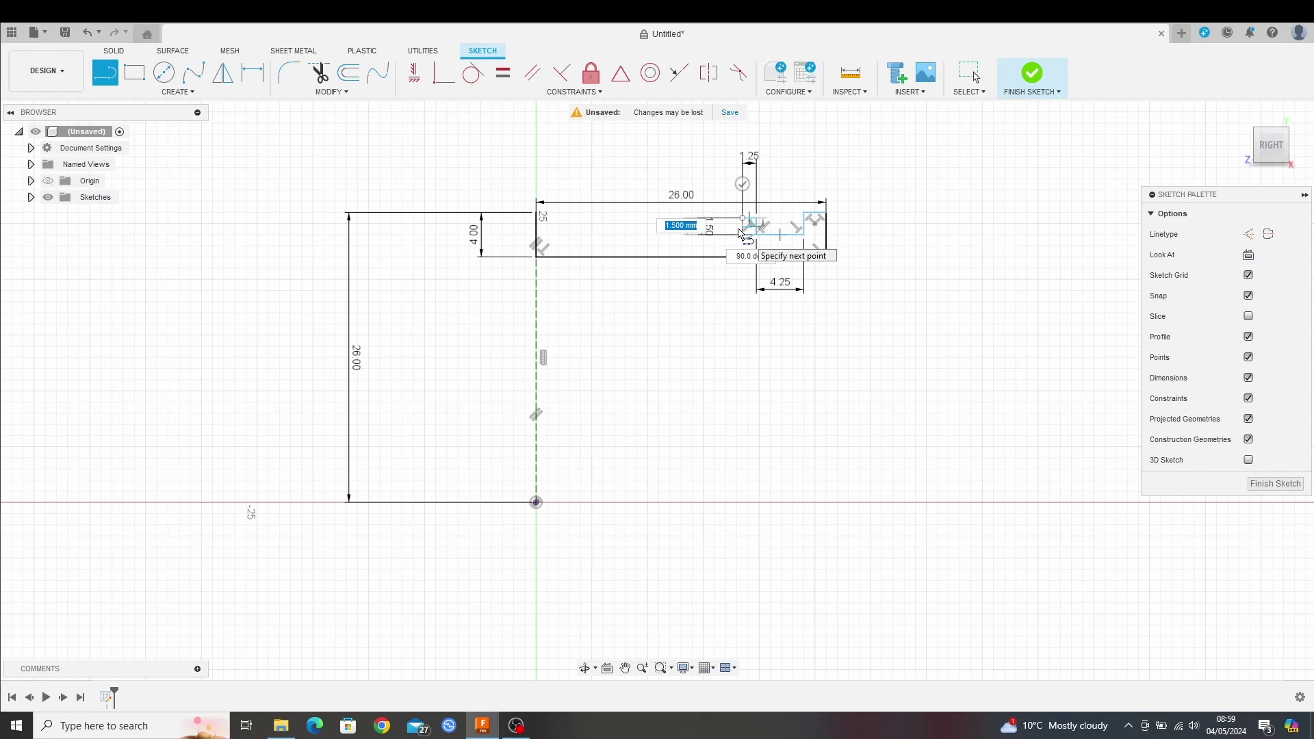
click(740, 234)
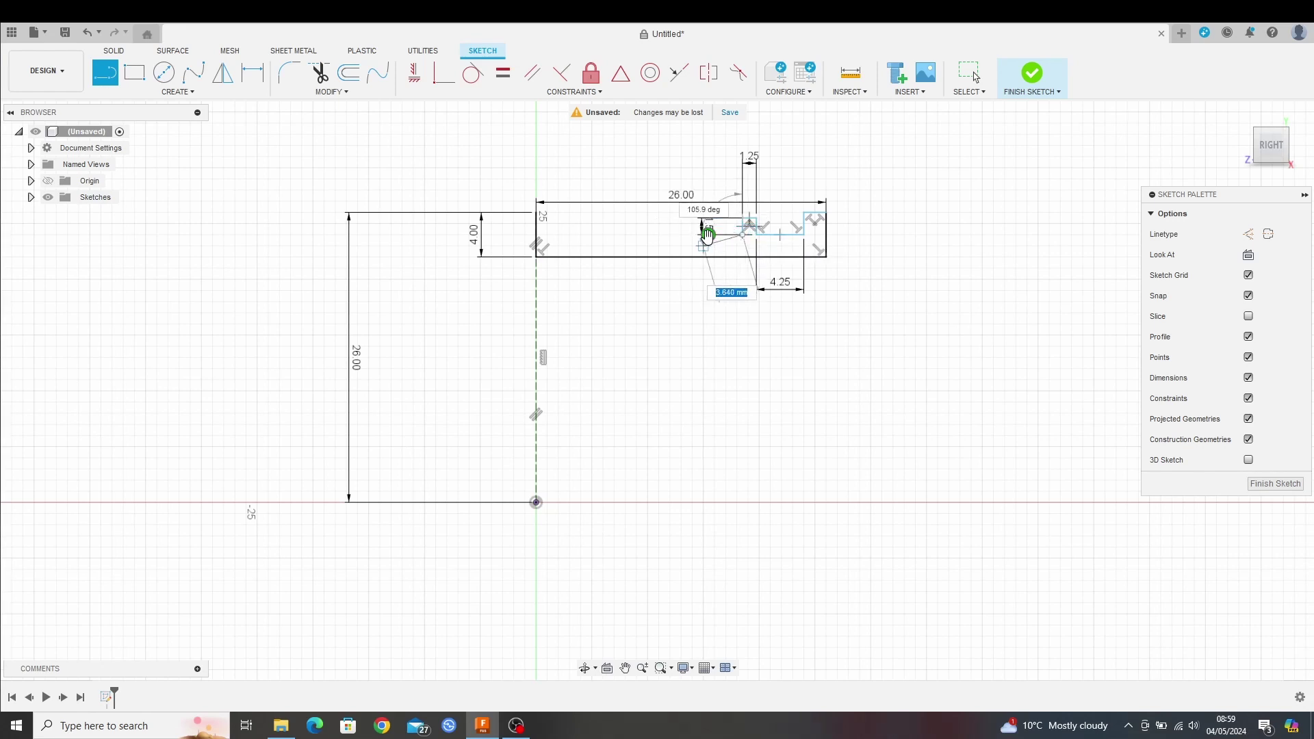
click(707, 235)
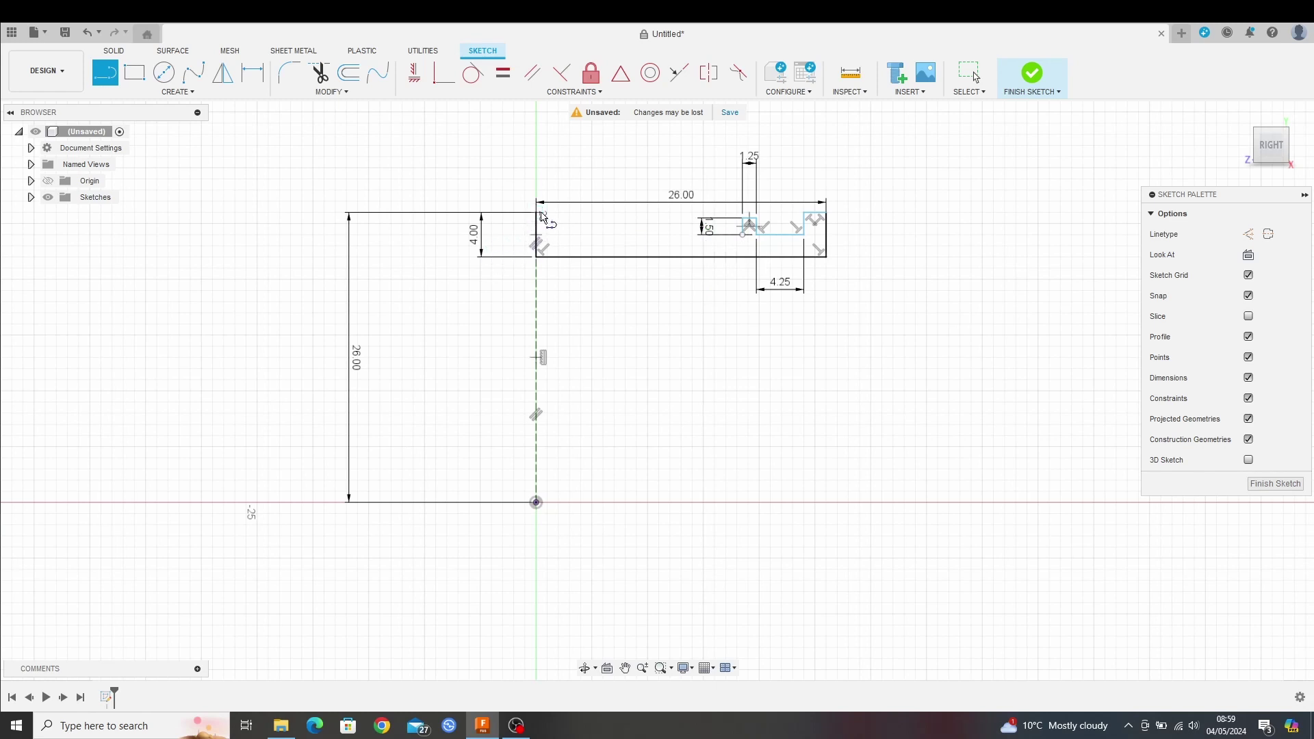
- Add the left-end 2, 4.25 and 1.5 mm notch segments and close the profile with the final line
click(540, 213)
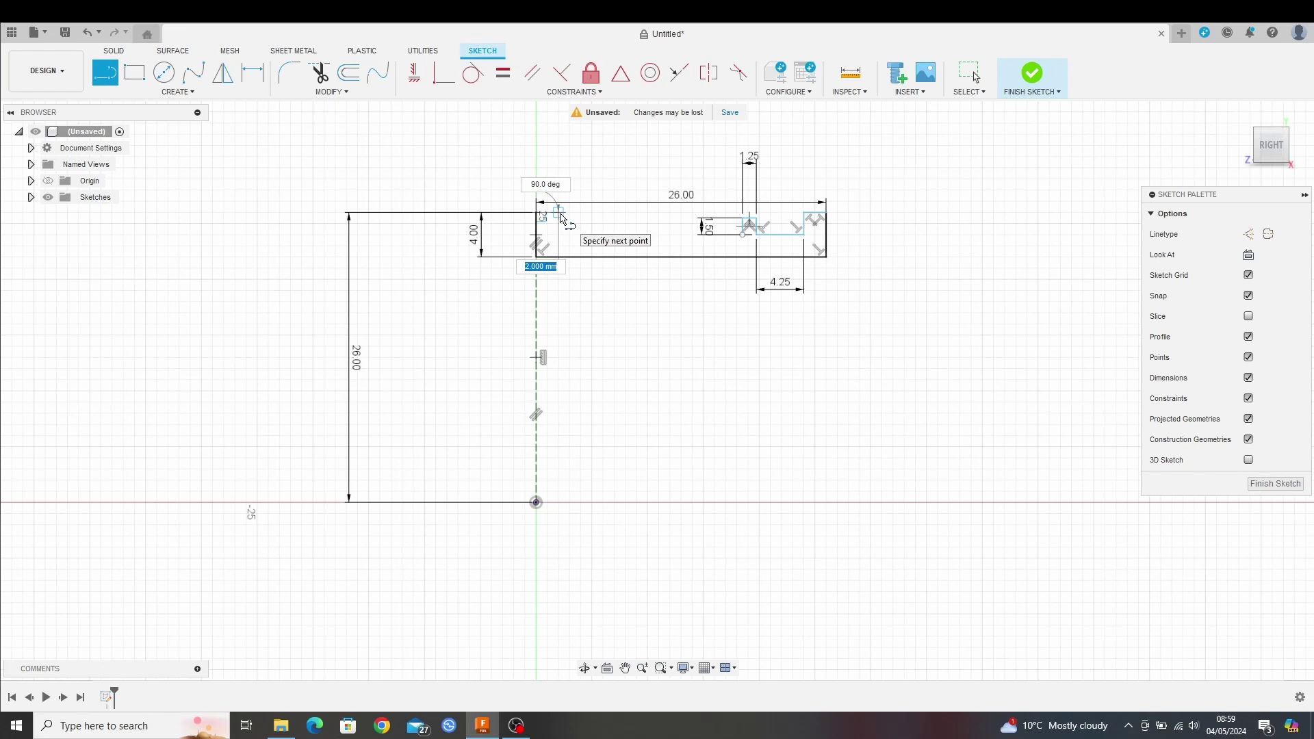
text(2)
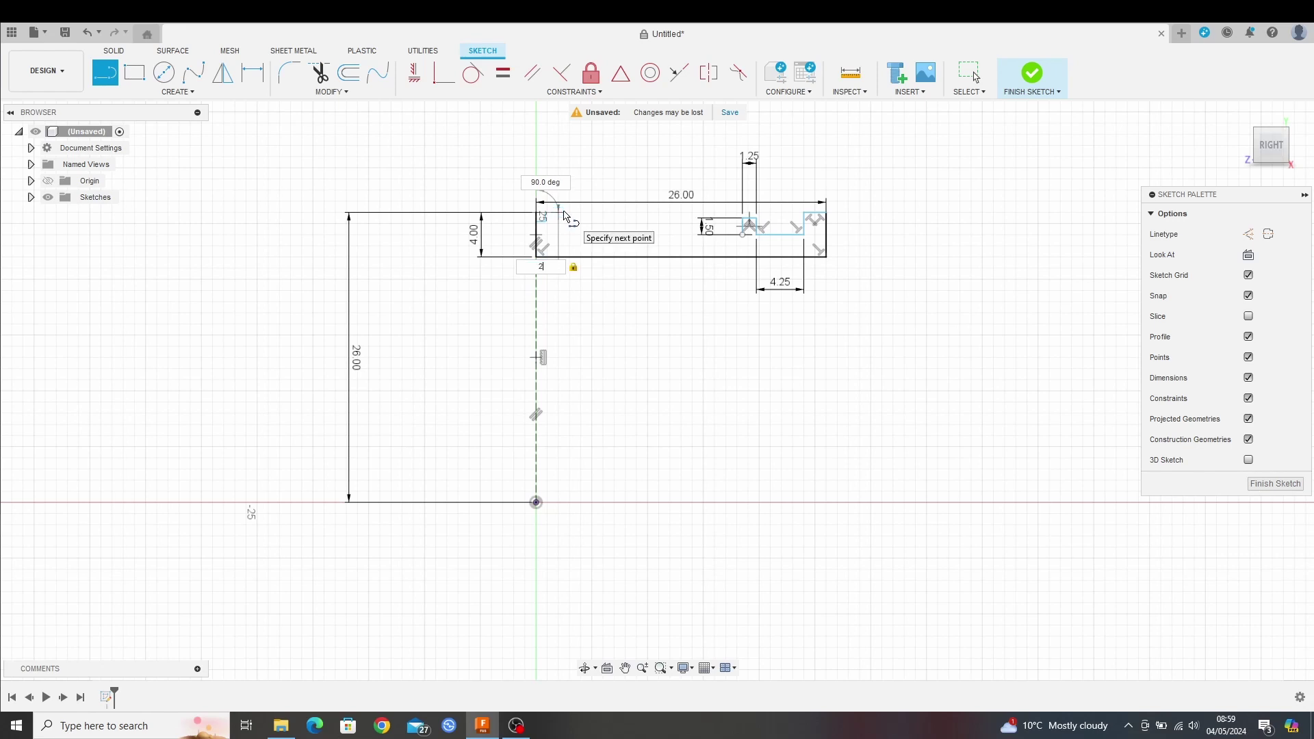
key(Return)
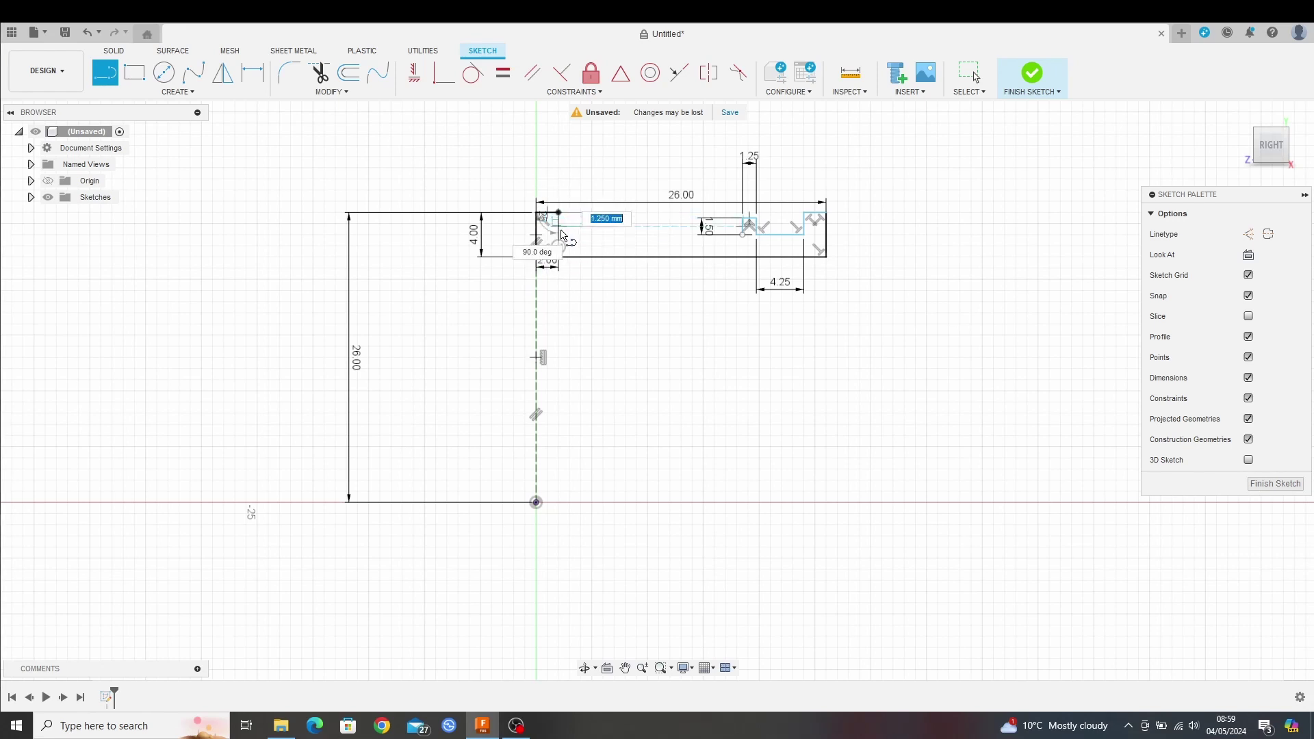
click(562, 236)
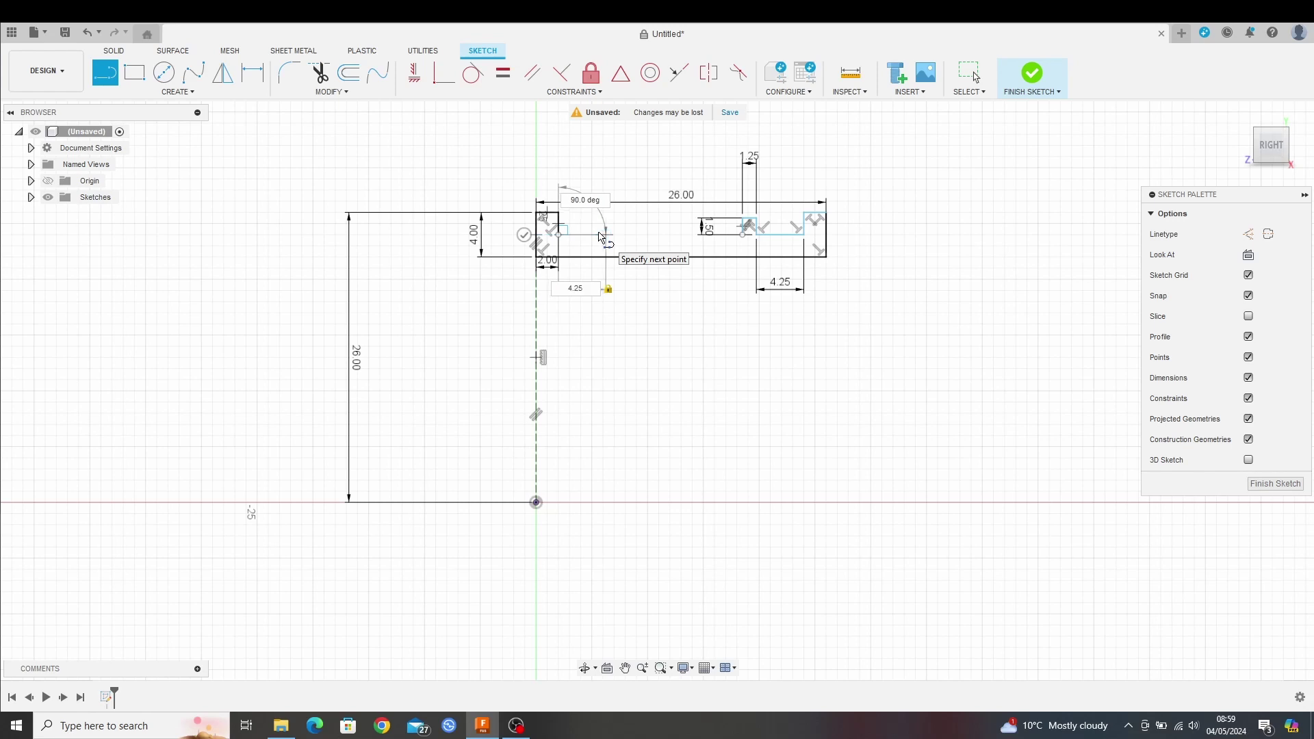
key(Return)
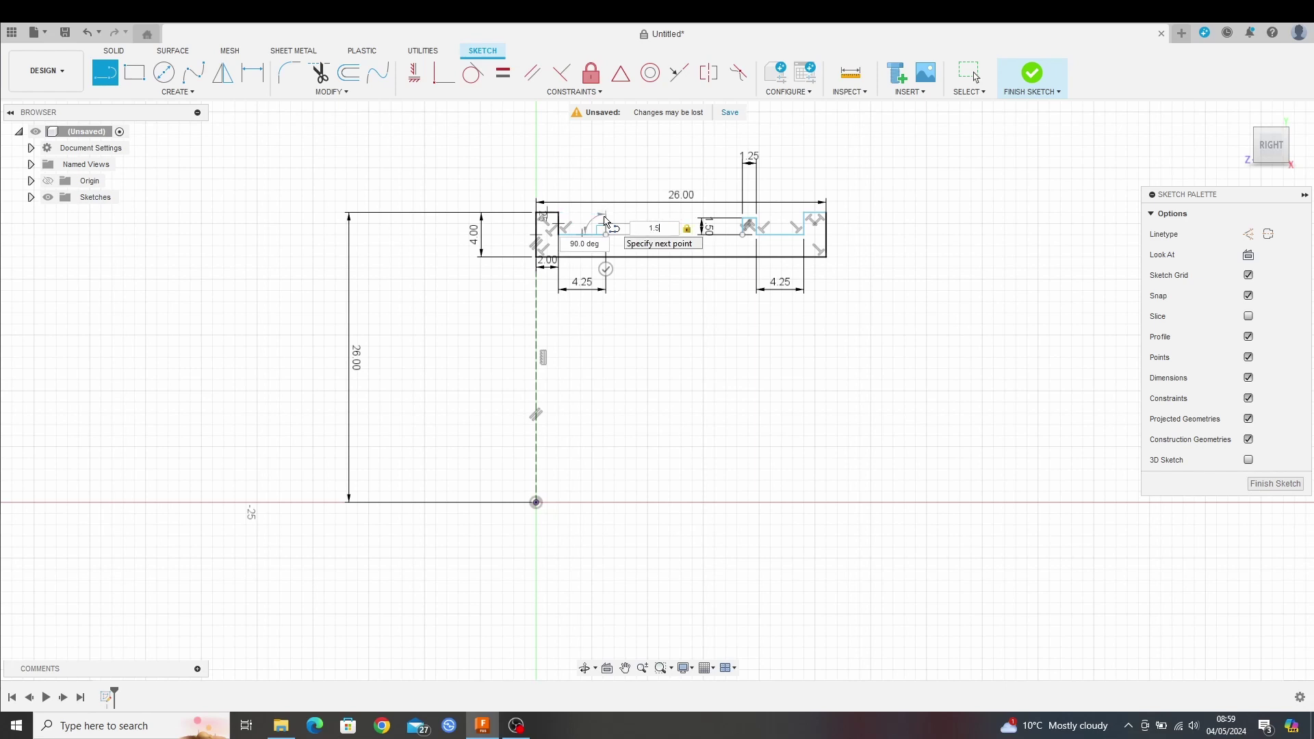
text(1.5)
key(Return)
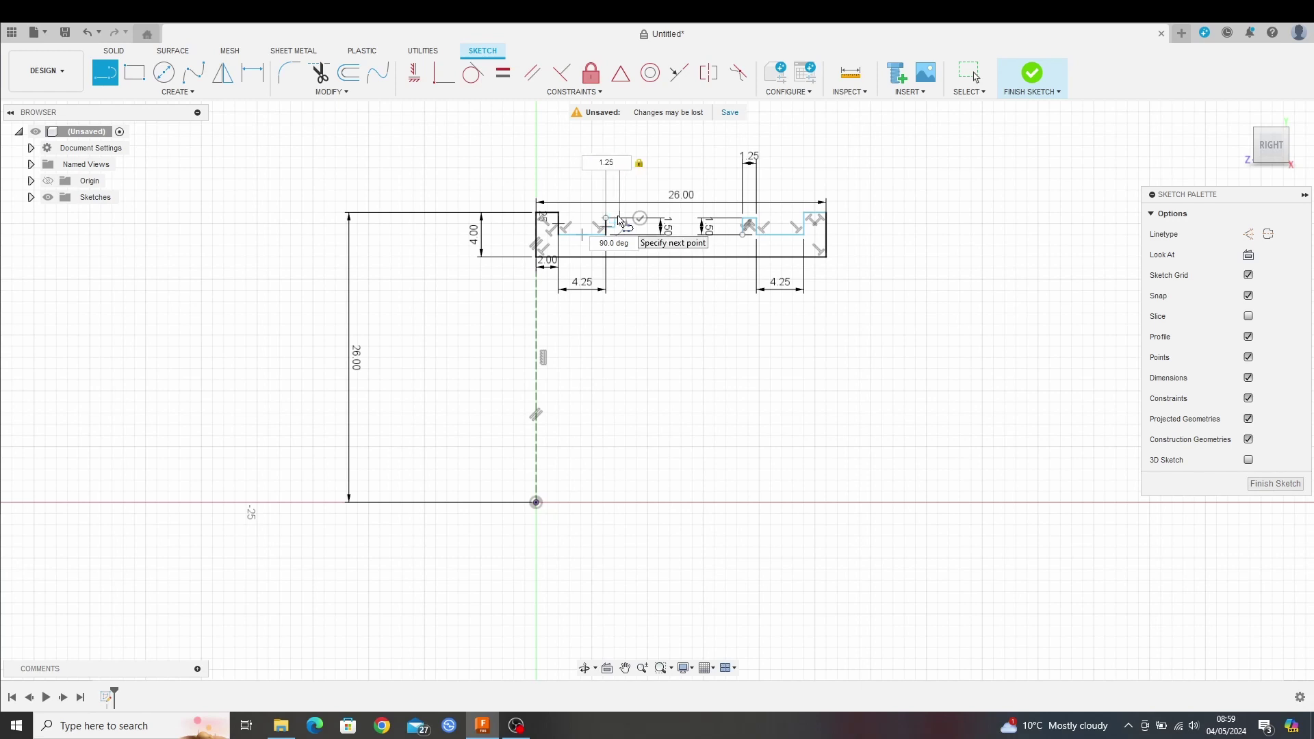
click(619, 219)
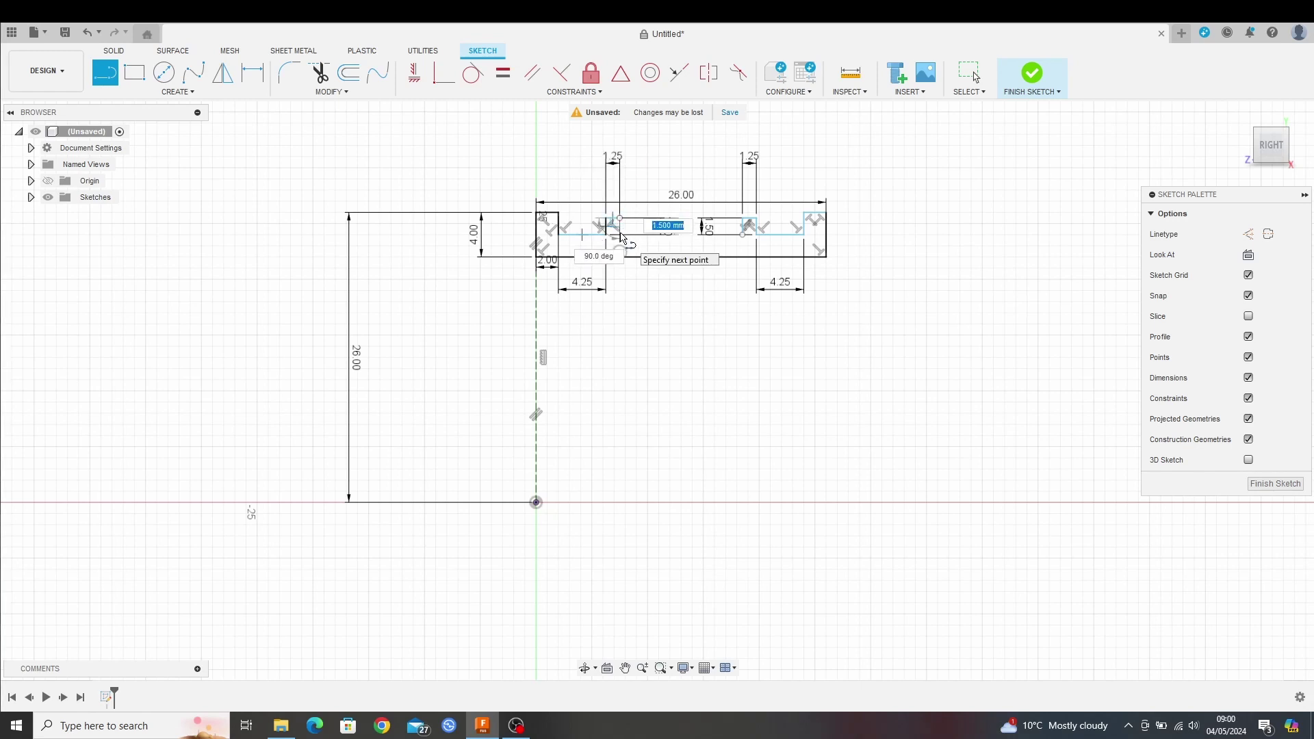
click(621, 235)
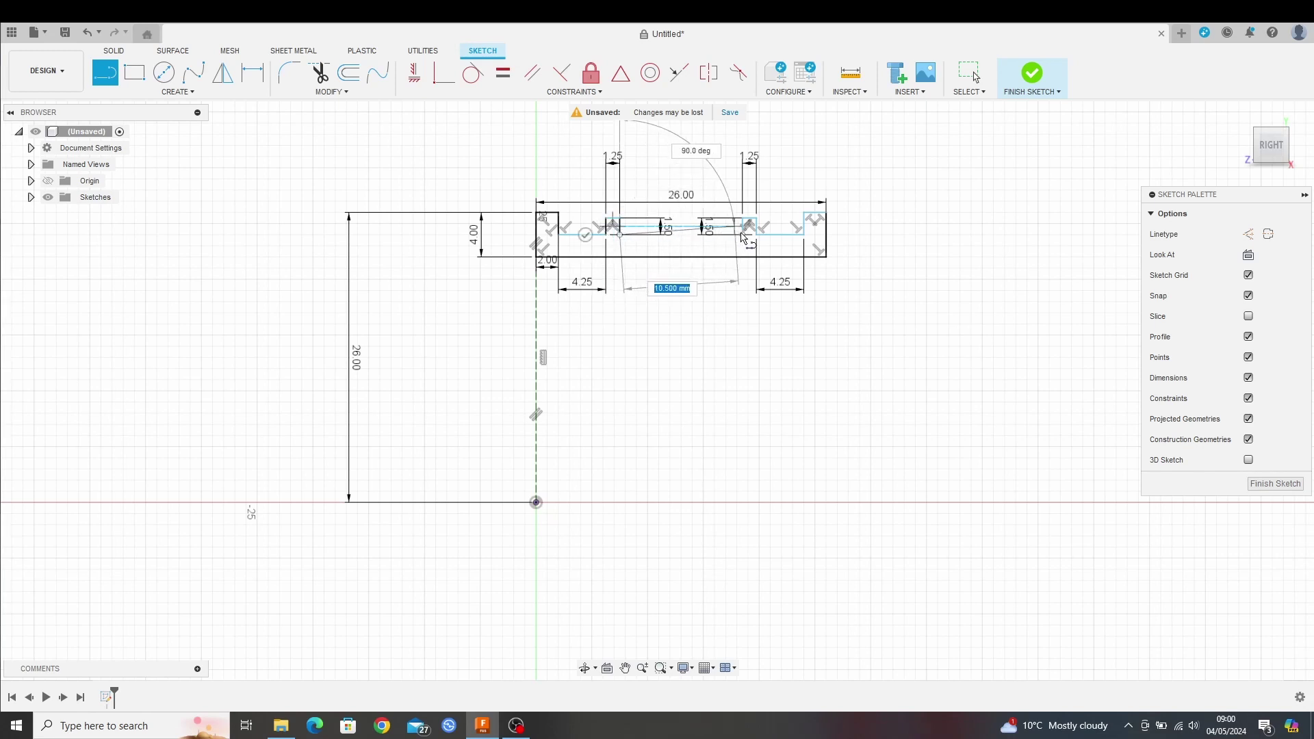
click(745, 239)
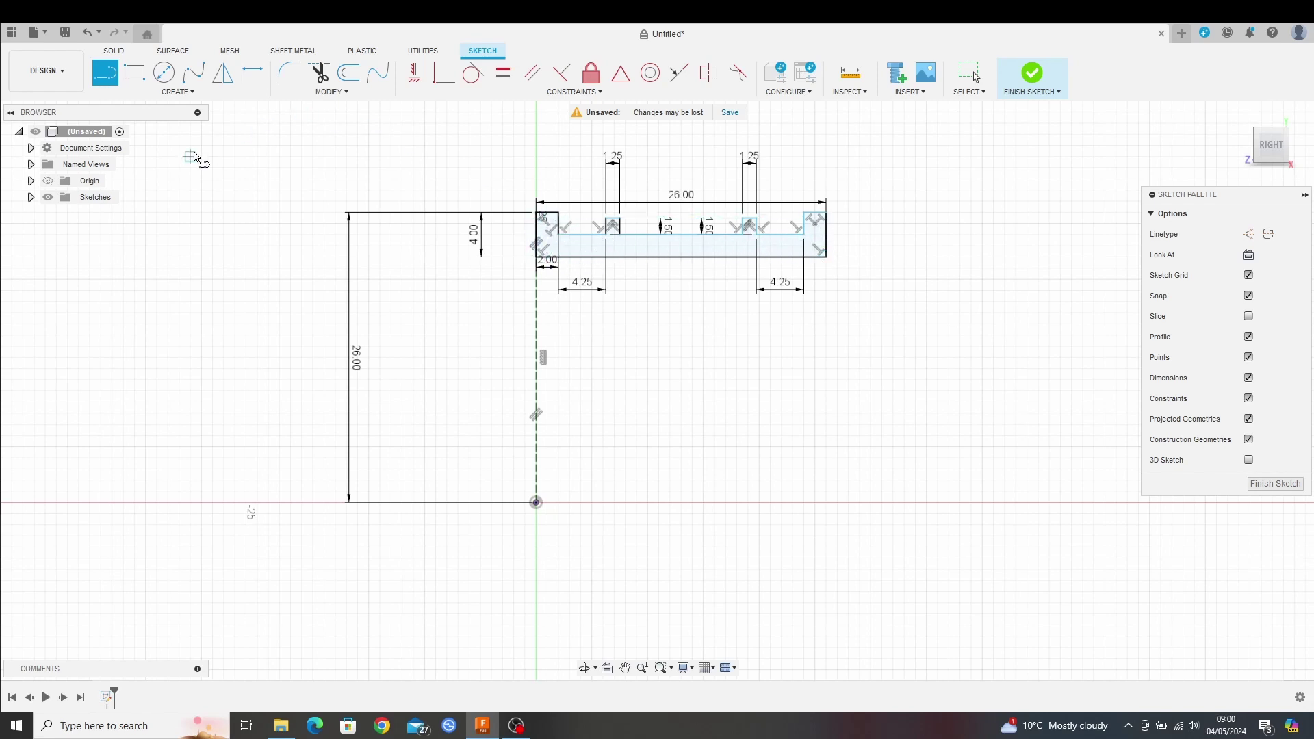
- Revolve the notched profile 360° around the horizontal axis into a new solid body
click(118, 52)
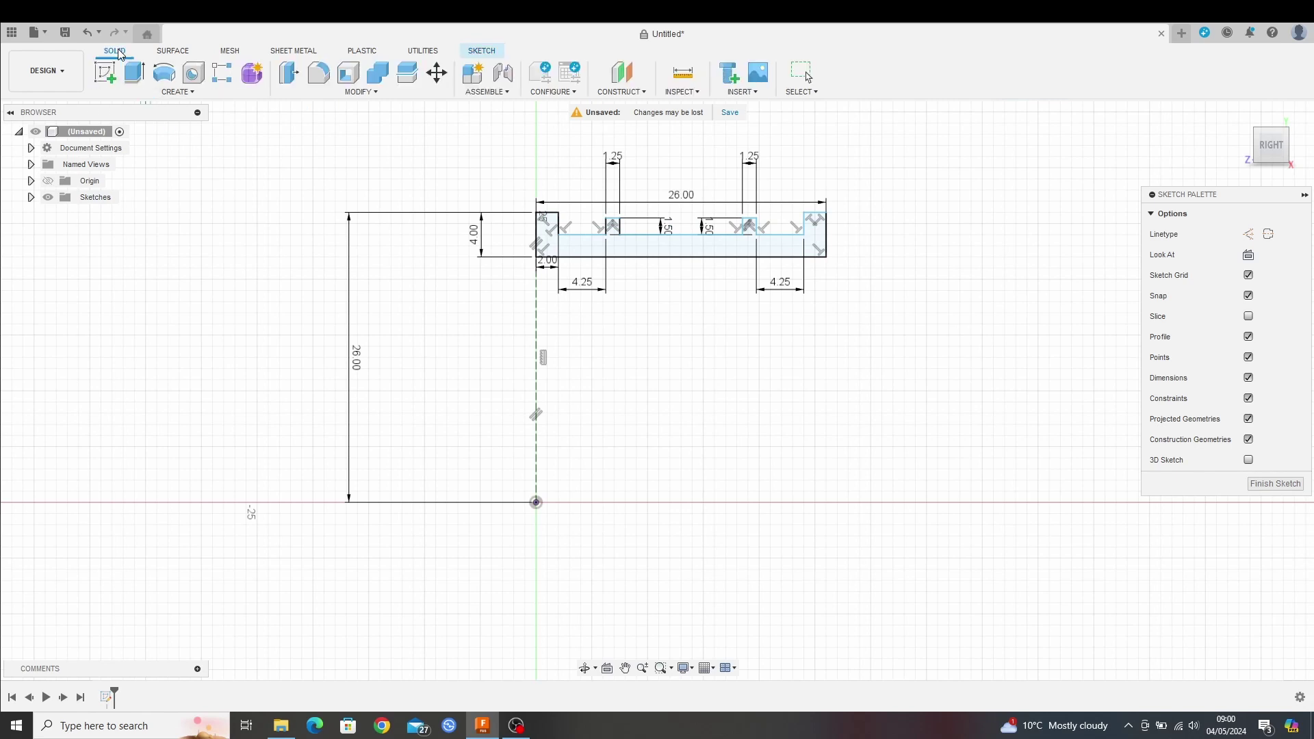
click(164, 76)
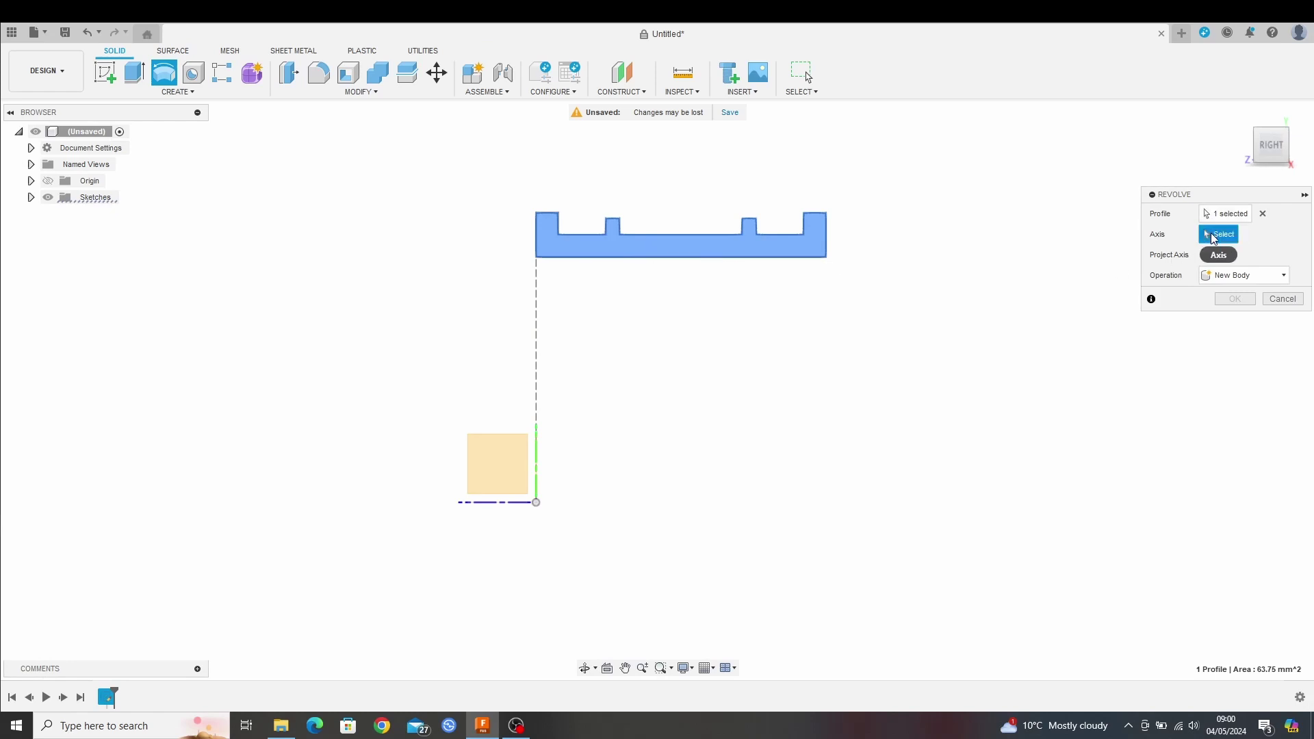
click(503, 504)
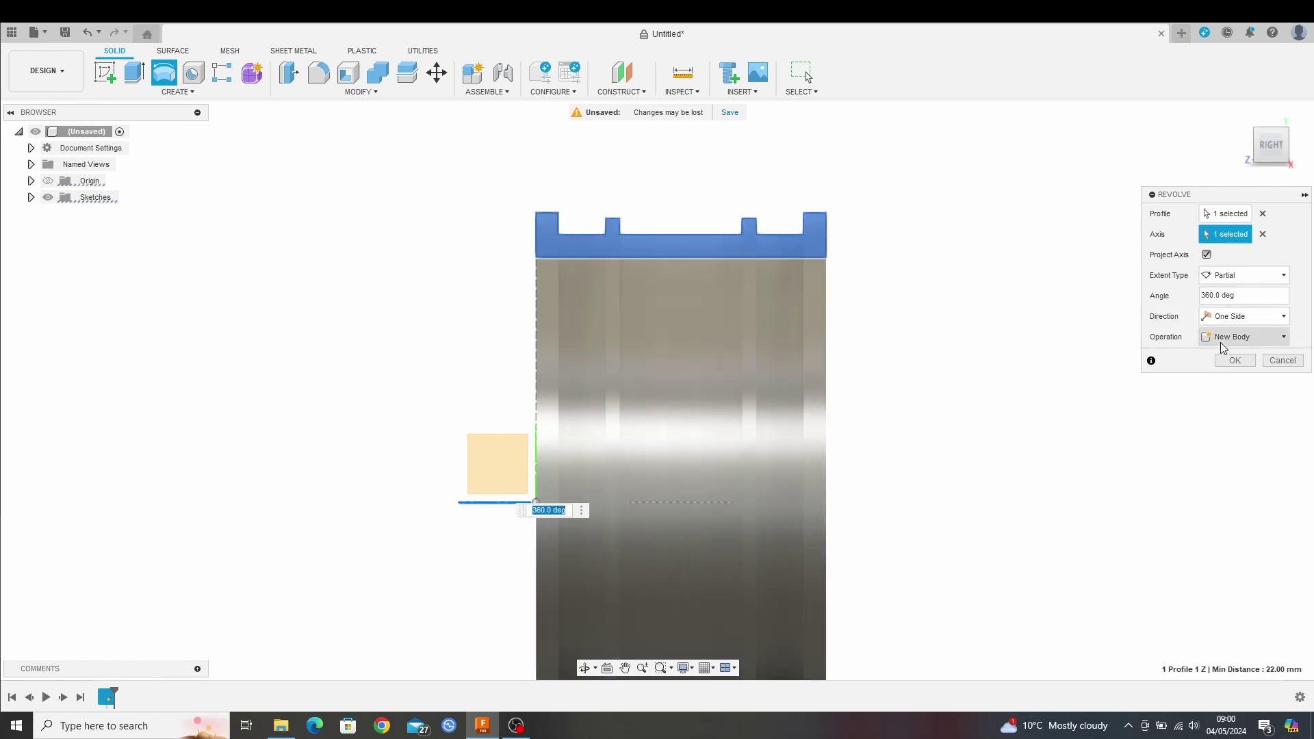
click(1232, 361)
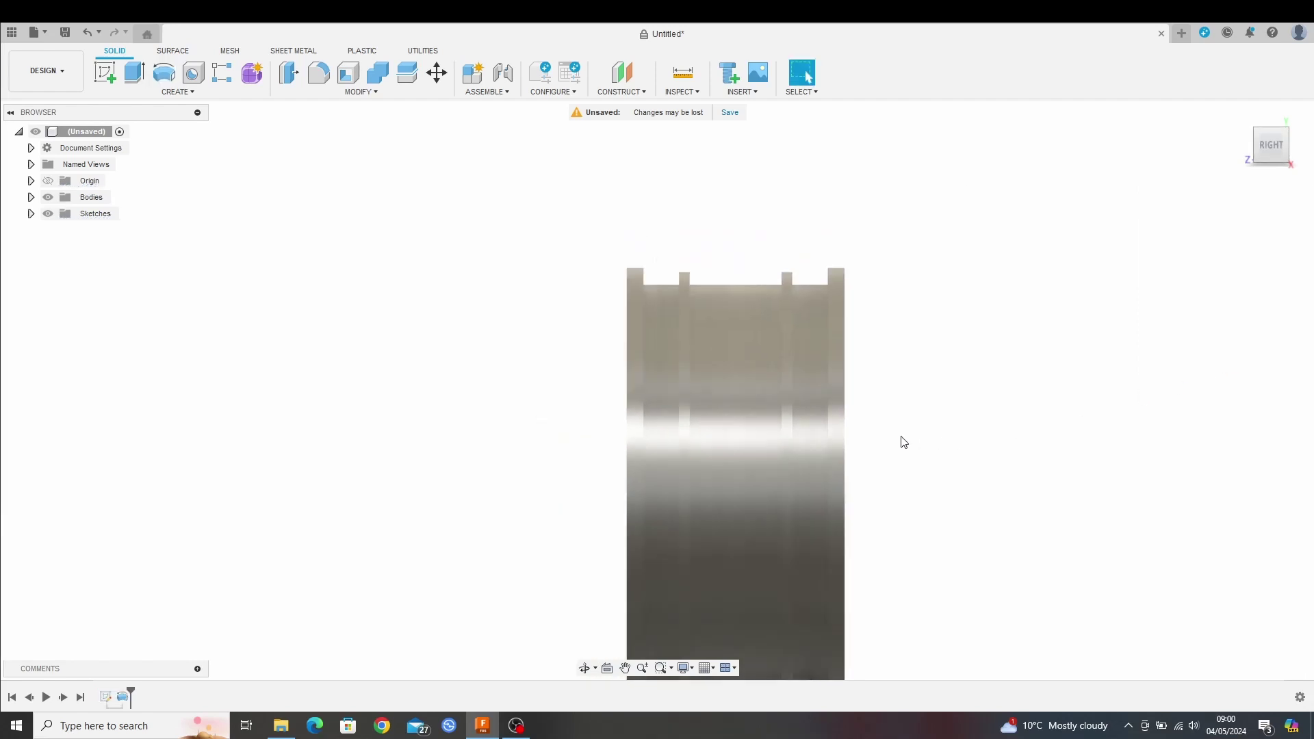
- Orbit the view around the revolved ring
shift+middle_drag(918, 442, 771, 449)
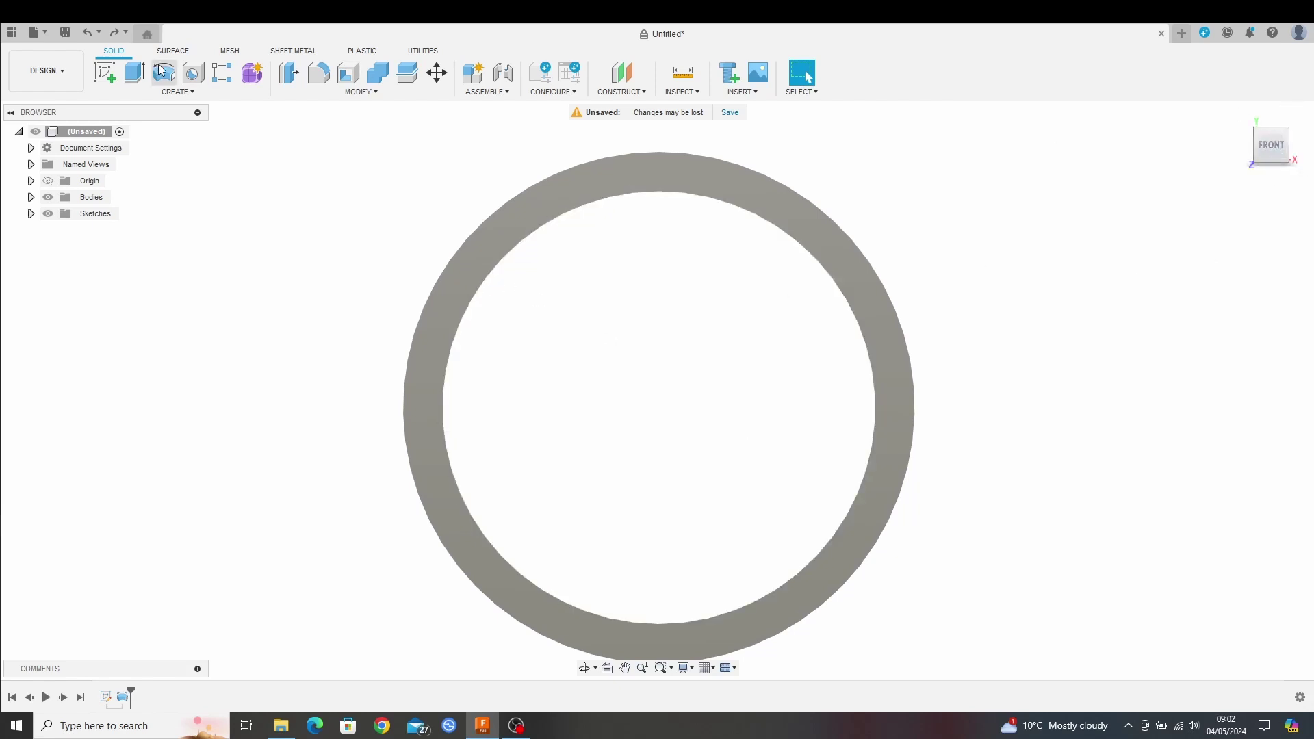
- Start a sketch on the front origin plane and draw a 4 mm diameter circle at the origin
click(107, 69)
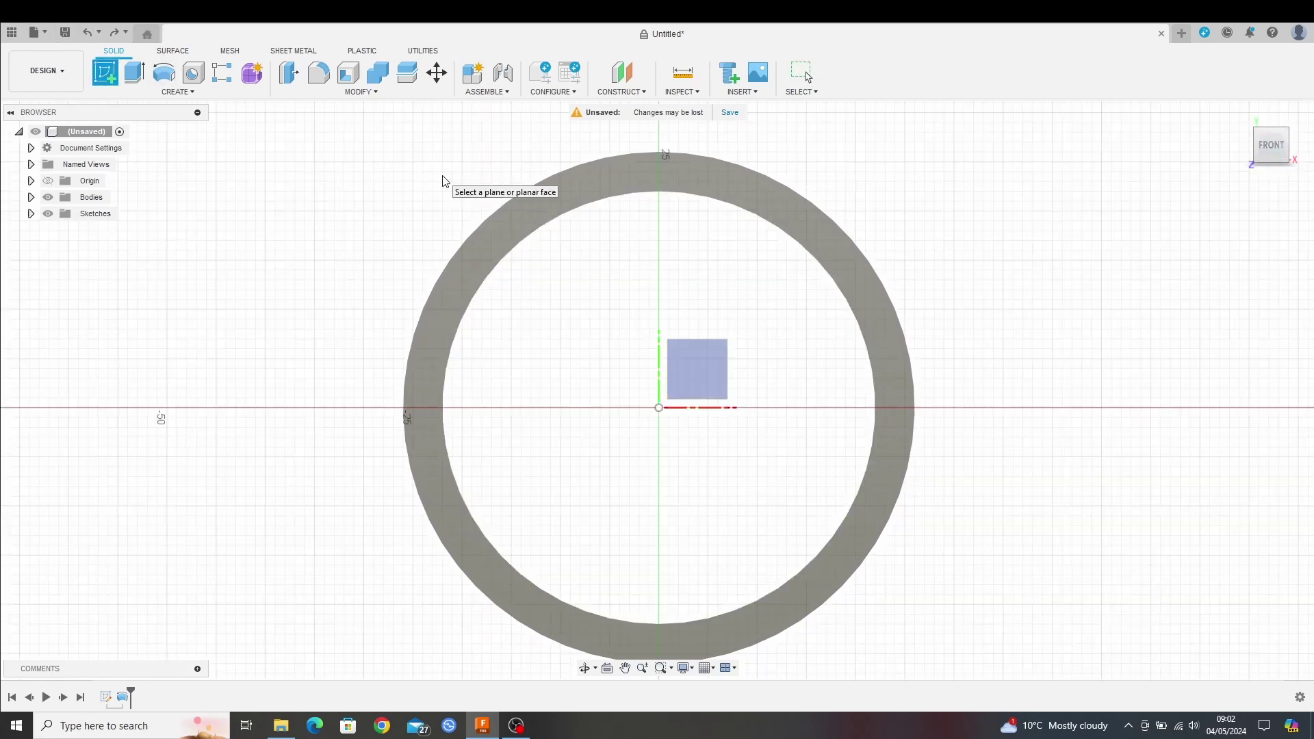
click(692, 367)
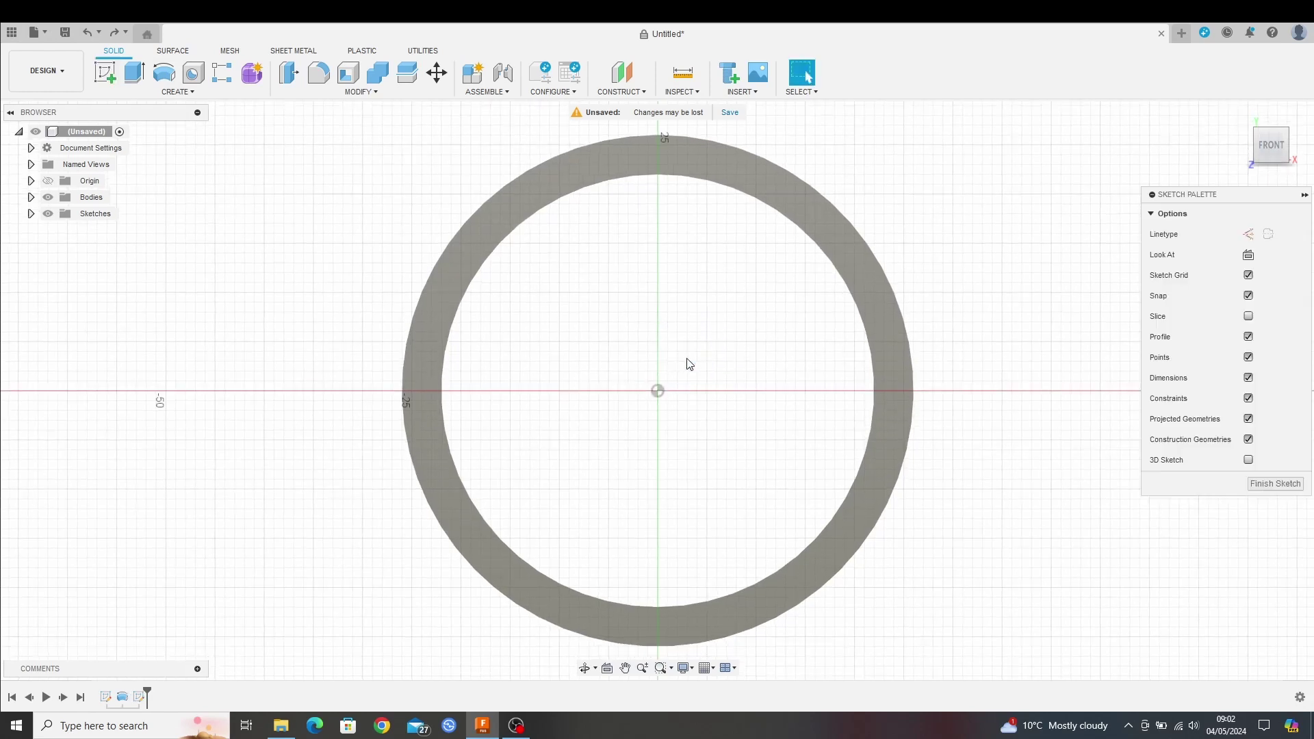
click(170, 74)
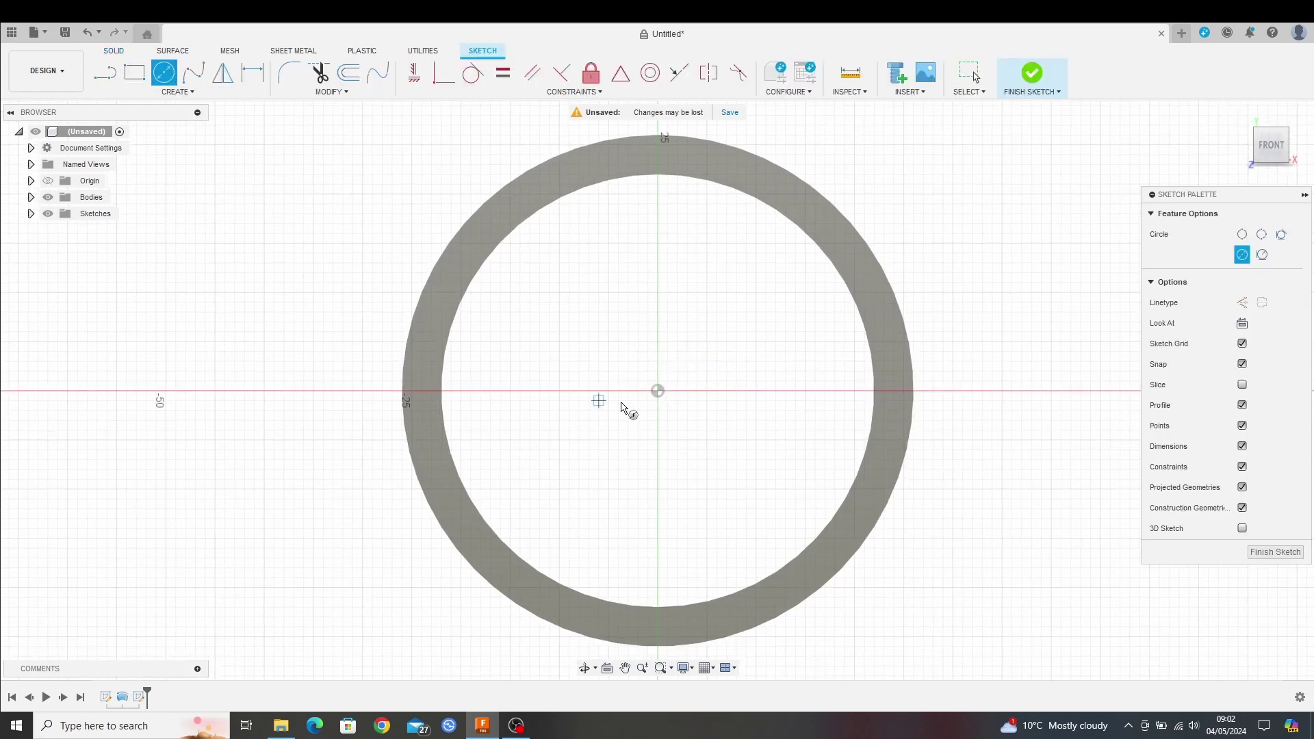
click(661, 395)
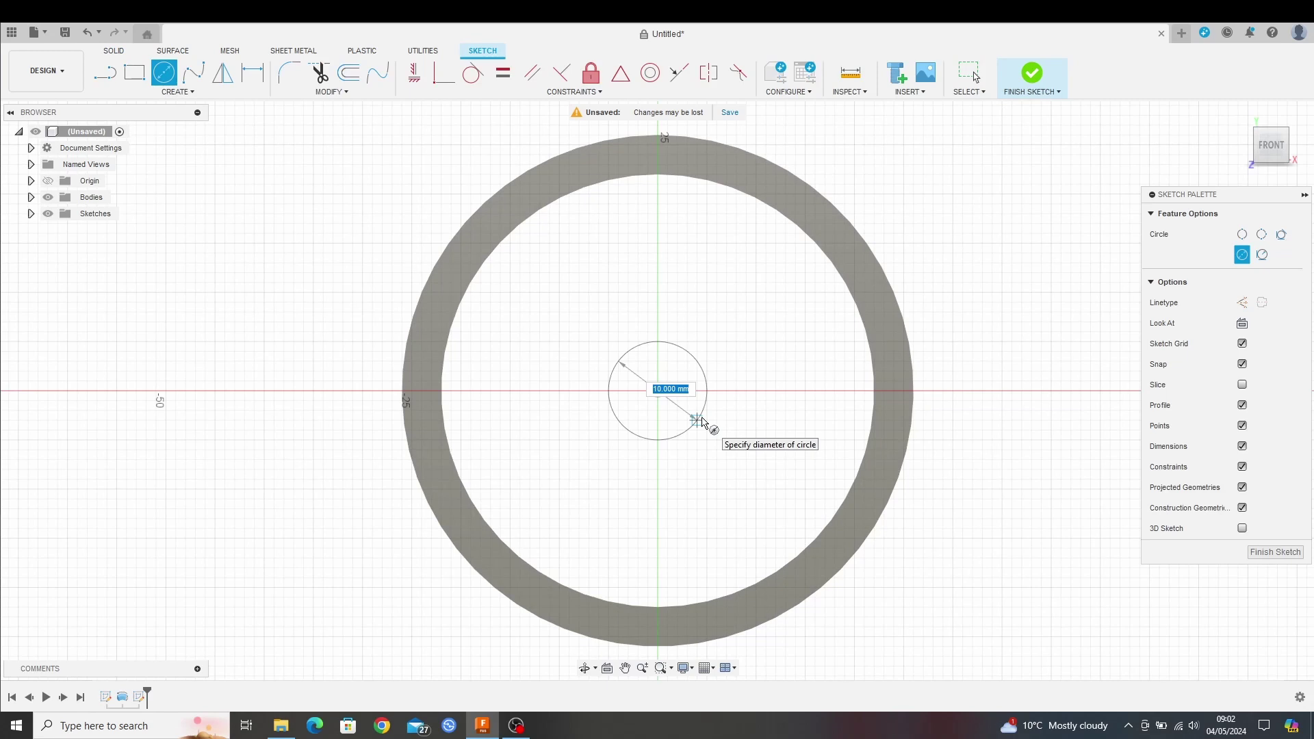
text(4.4)
key(Return)
key(Escape)
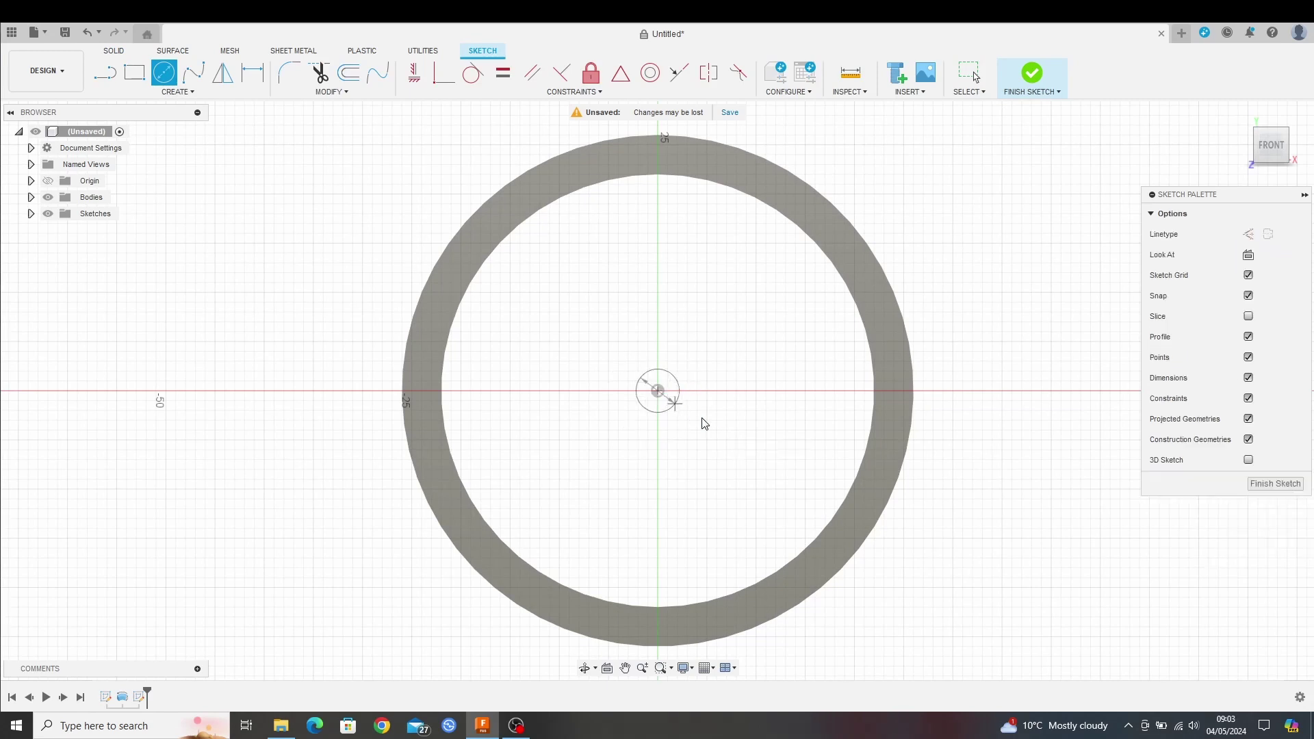
- Add concentric 10.5 mm and 17 mm diameter circles centred on the origin
click(169, 77)
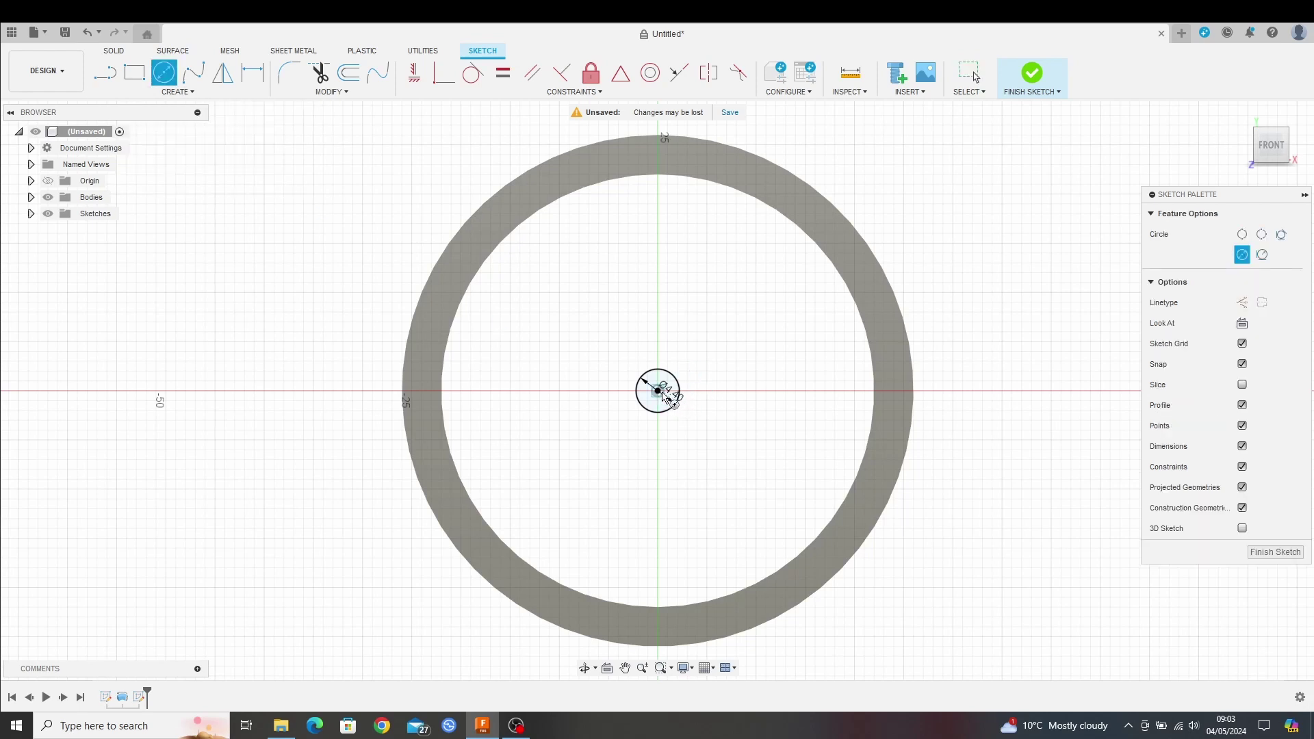
click(665, 393)
text(1)
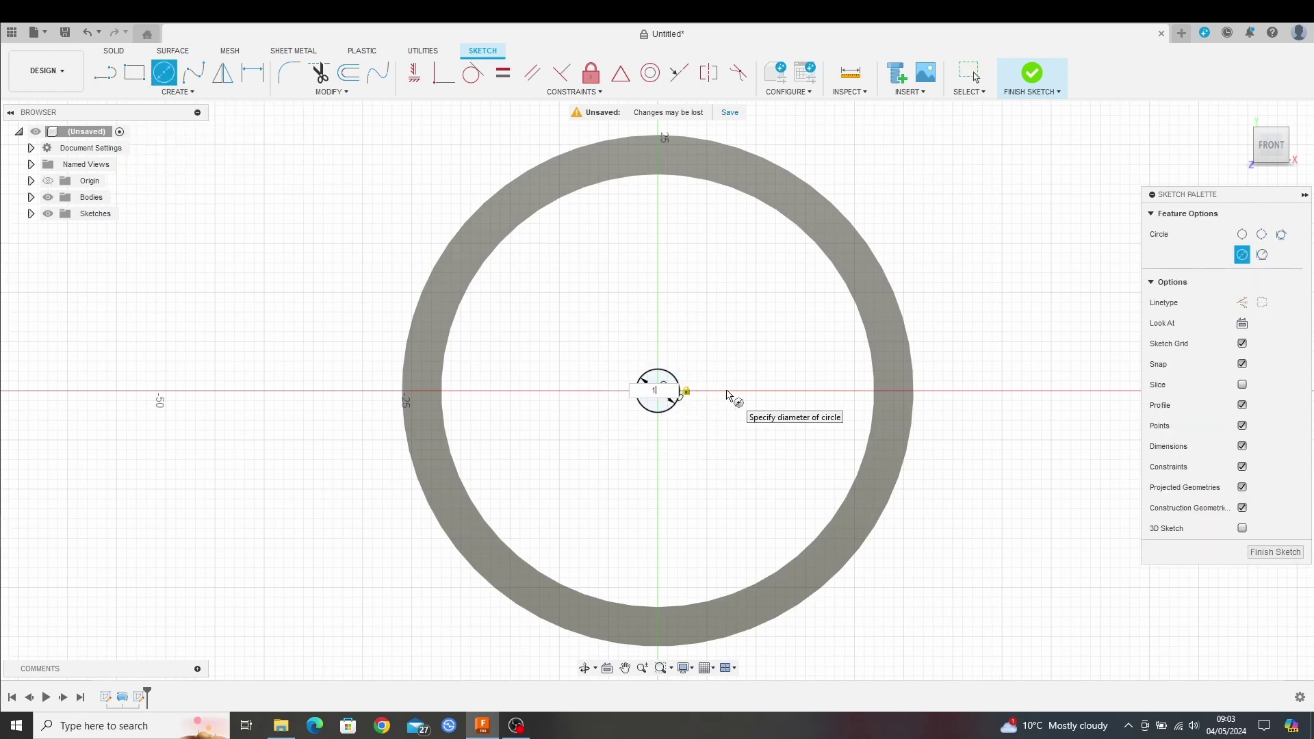
text(0.5)
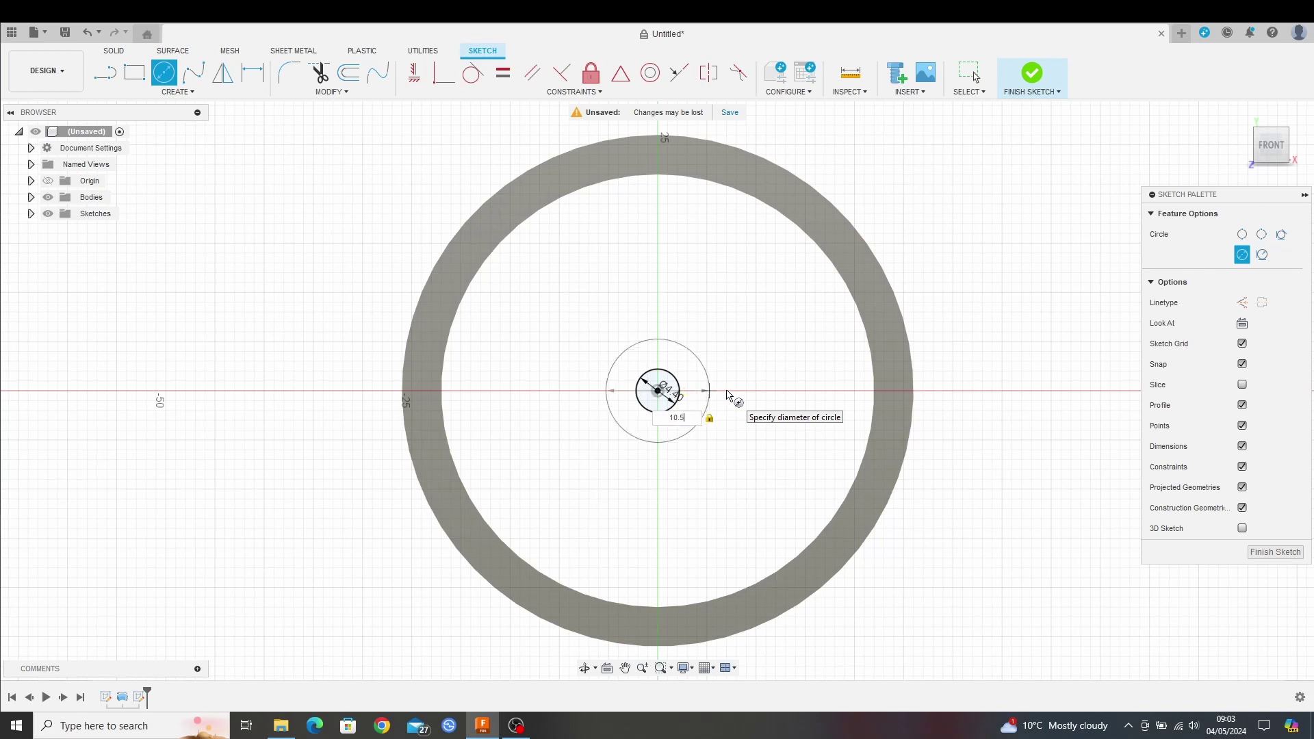
key(Return)
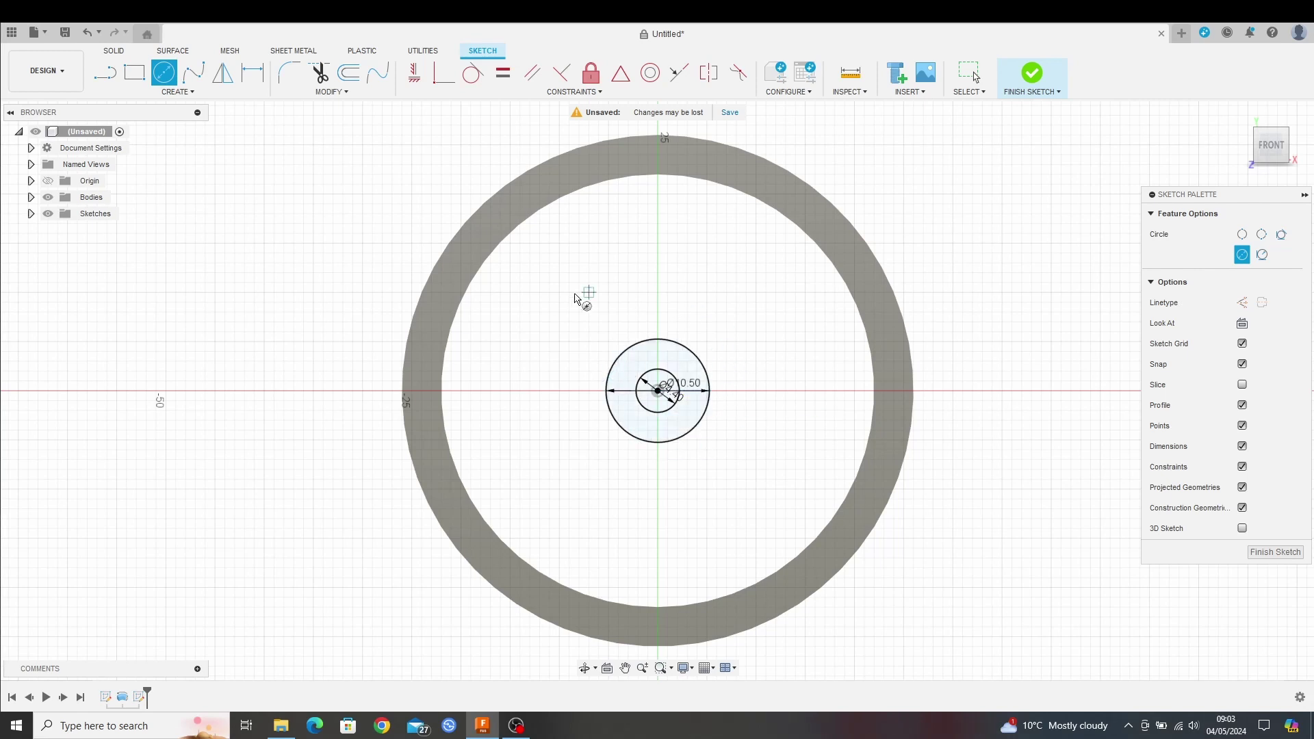
click(164, 78)
click(659, 391)
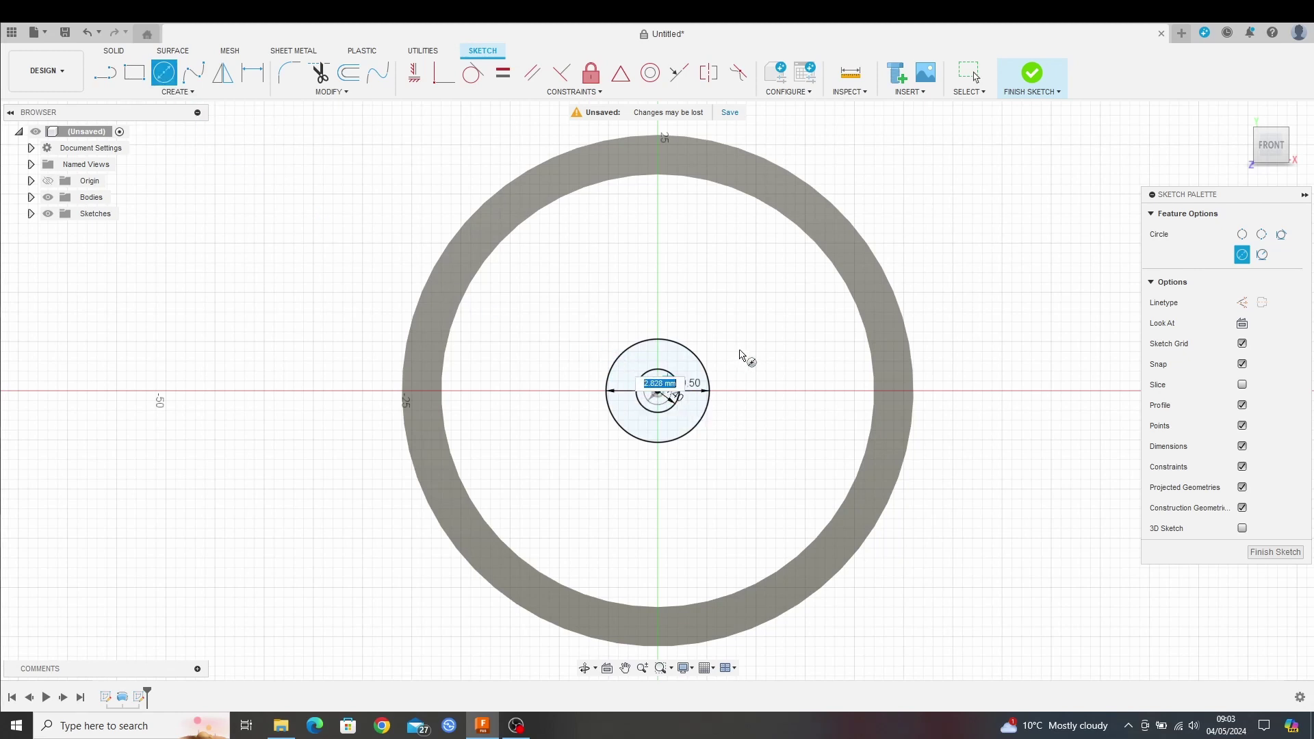
text(17)
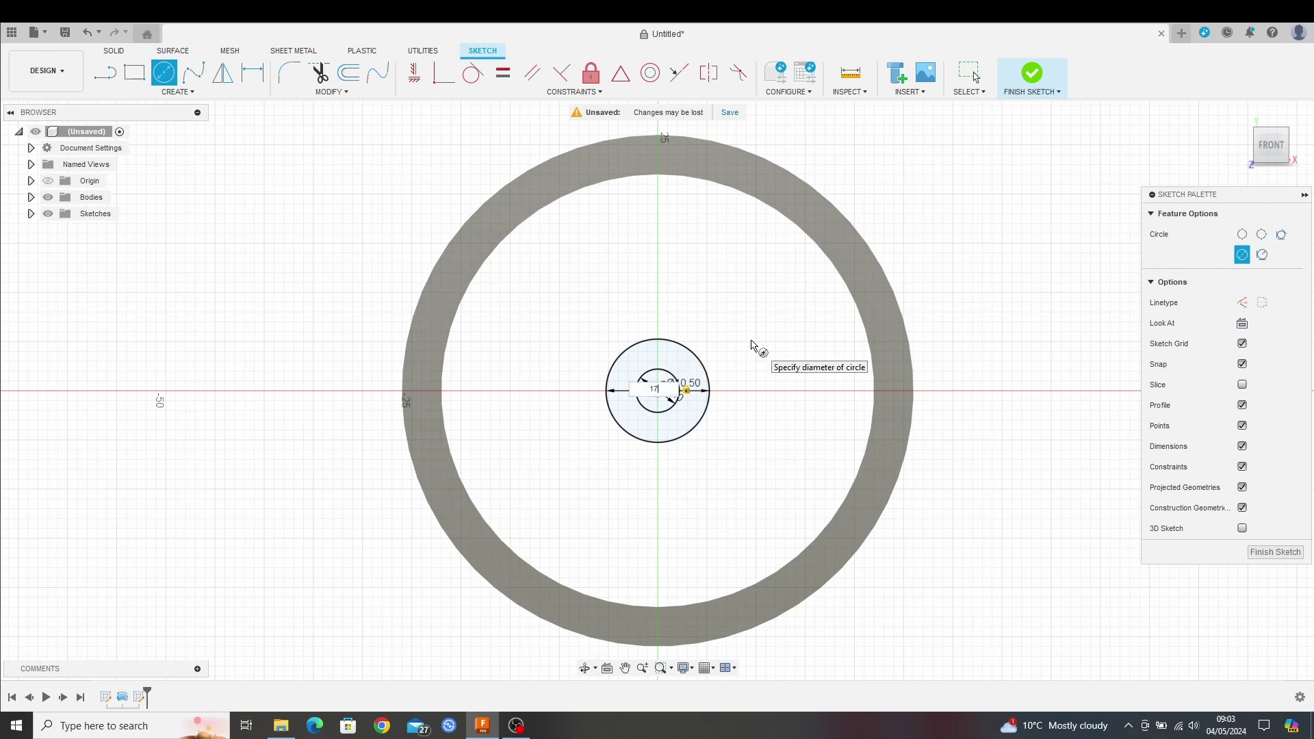
key(Return)
key(Escape)
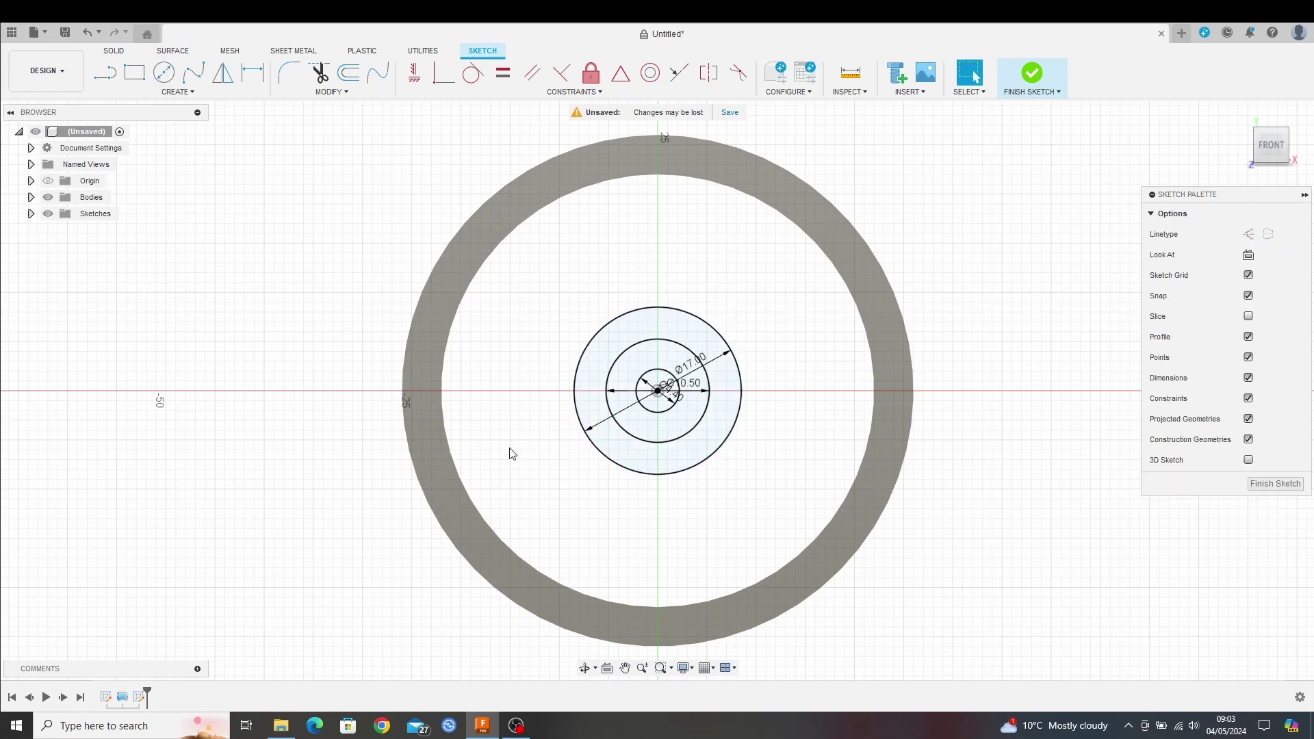
- Add a circumscribed six-sided polygon of size 6.20 centred on the origin
click(154, 93)
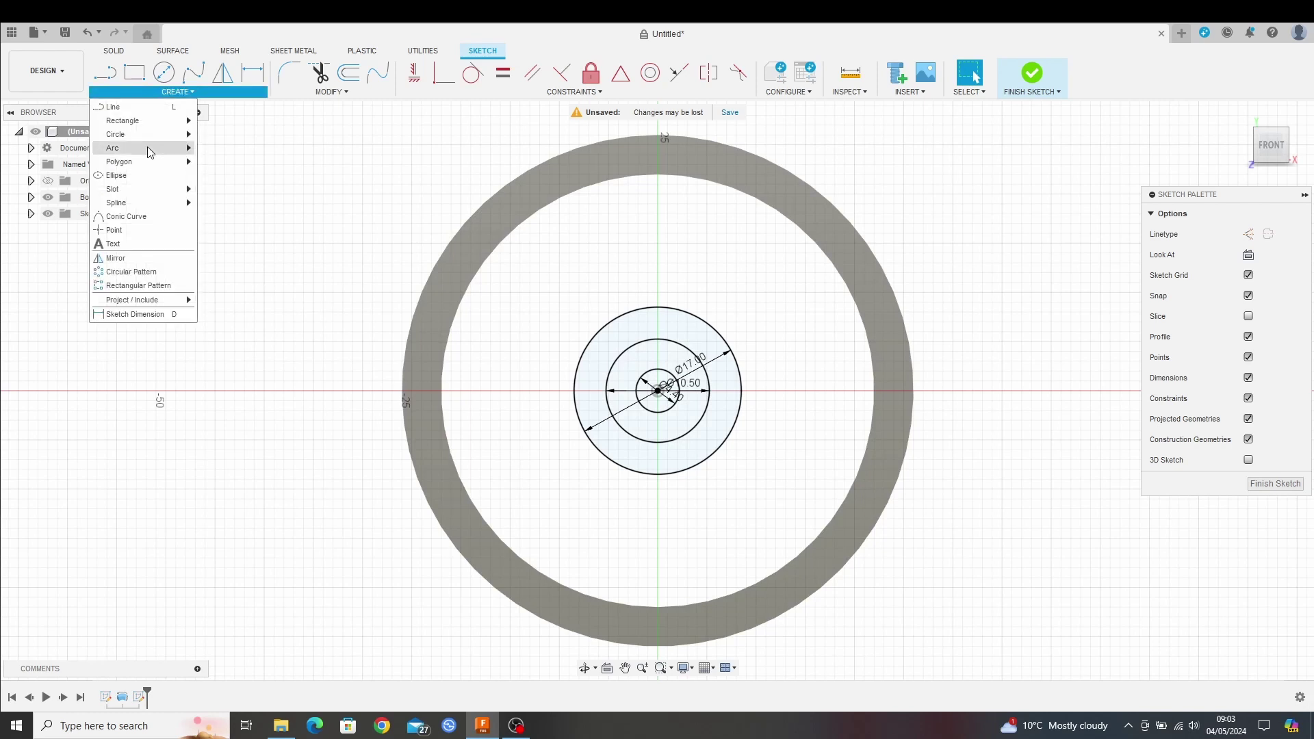
mouse_move(148, 158)
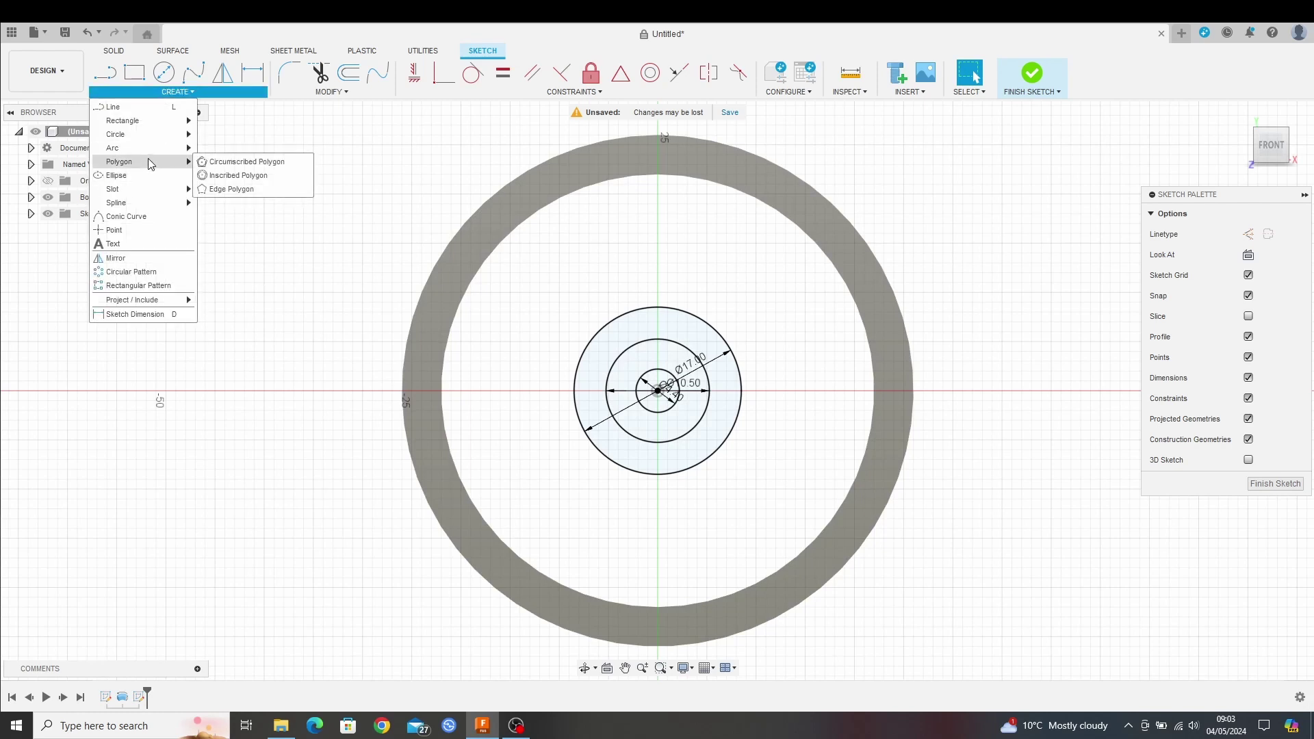
click(244, 164)
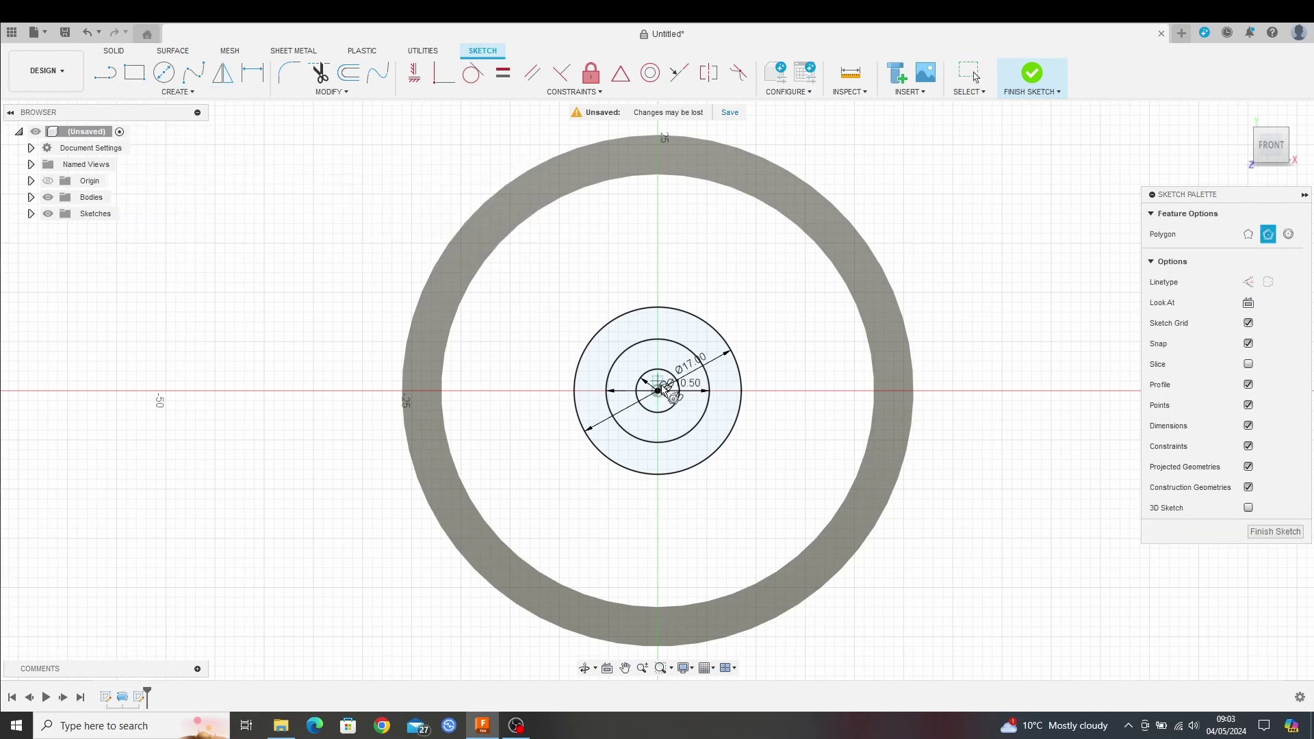
click(658, 392)
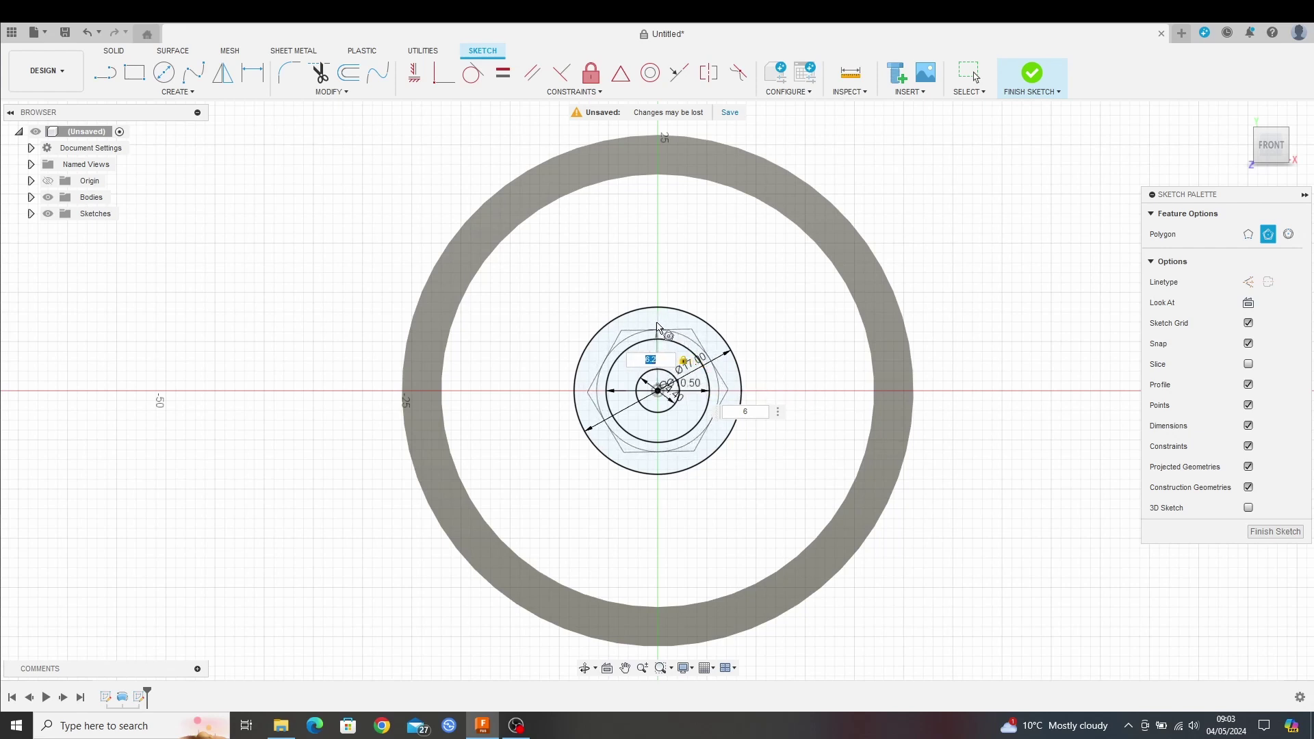
click(657, 327)
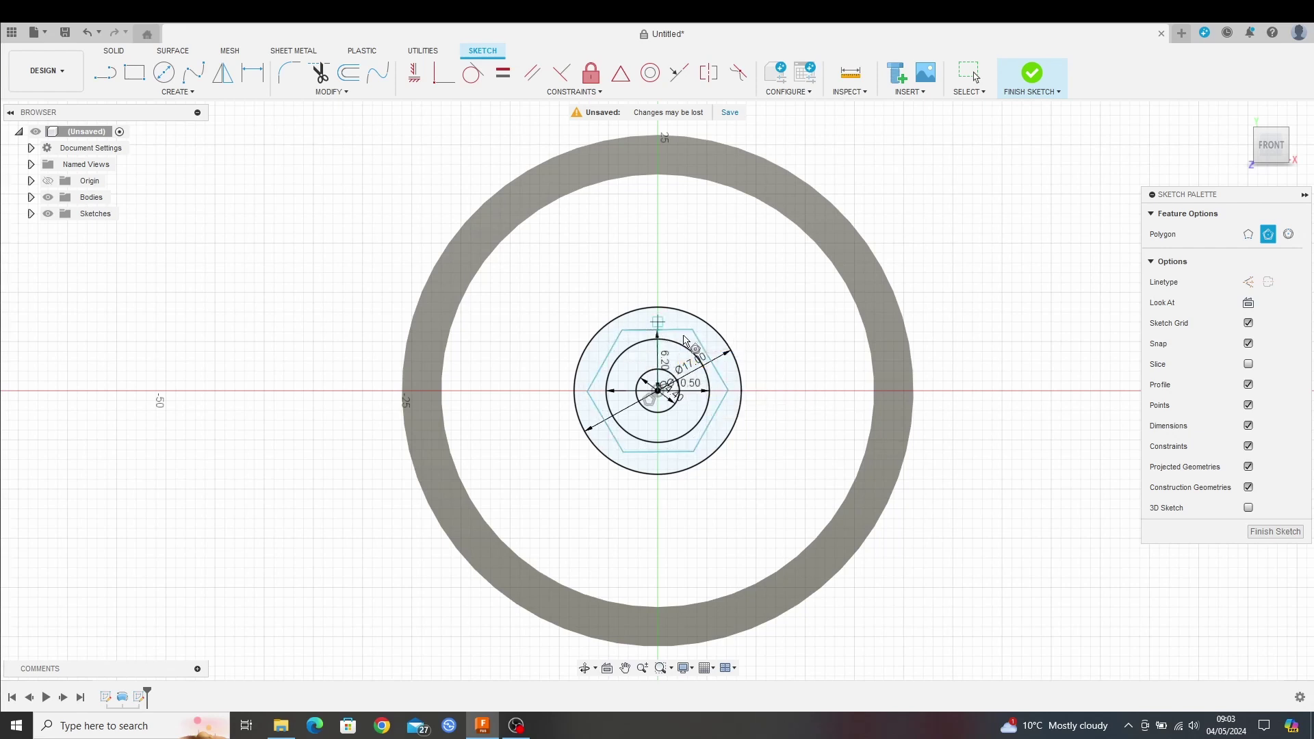
- Finish the hub sketch
scroll(979, 274, down, 1)
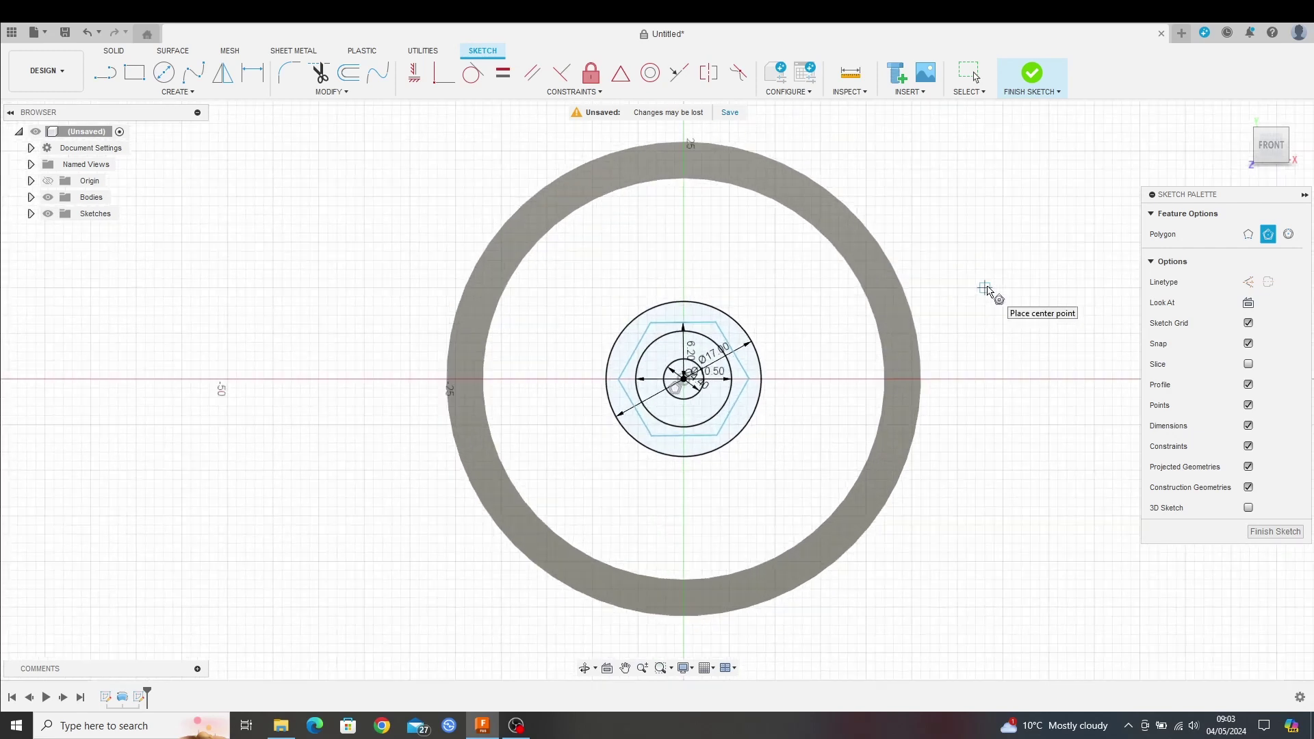
scroll(984, 285, up, 3)
middle_drag(954, 290, 1027, 261)
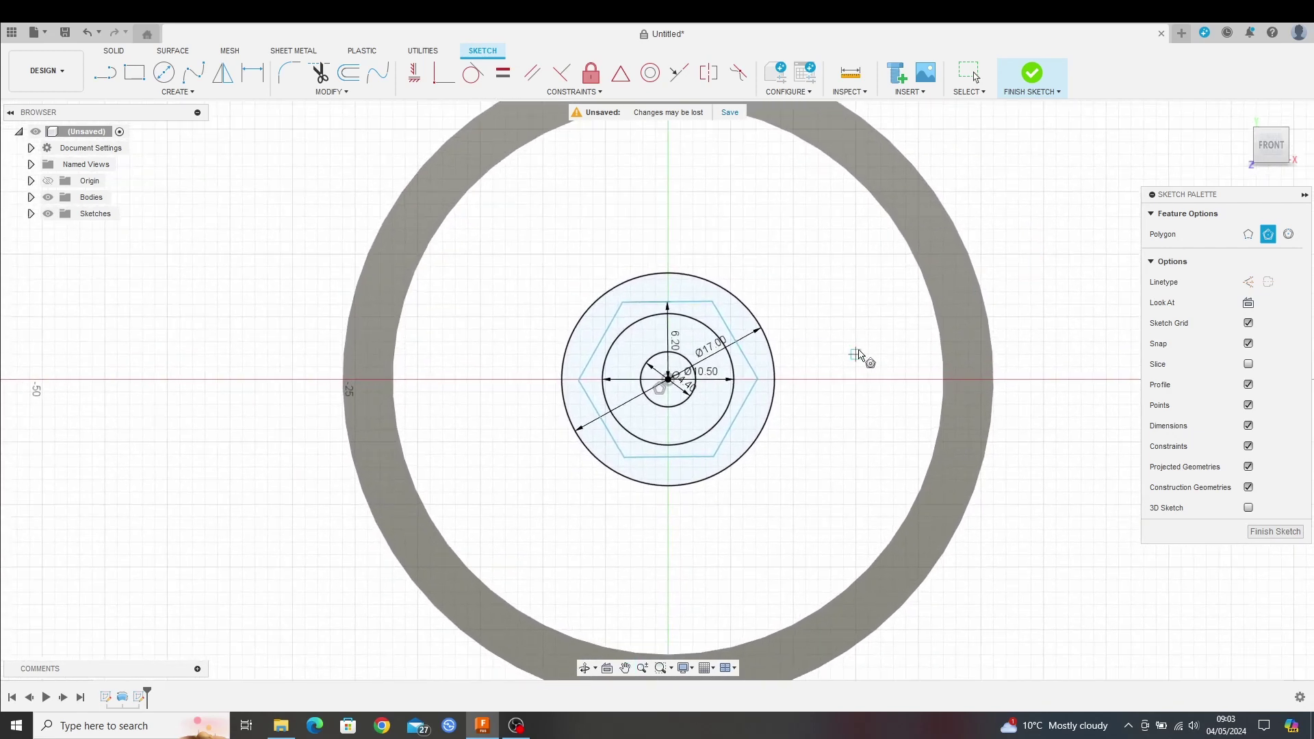
click(1284, 538)
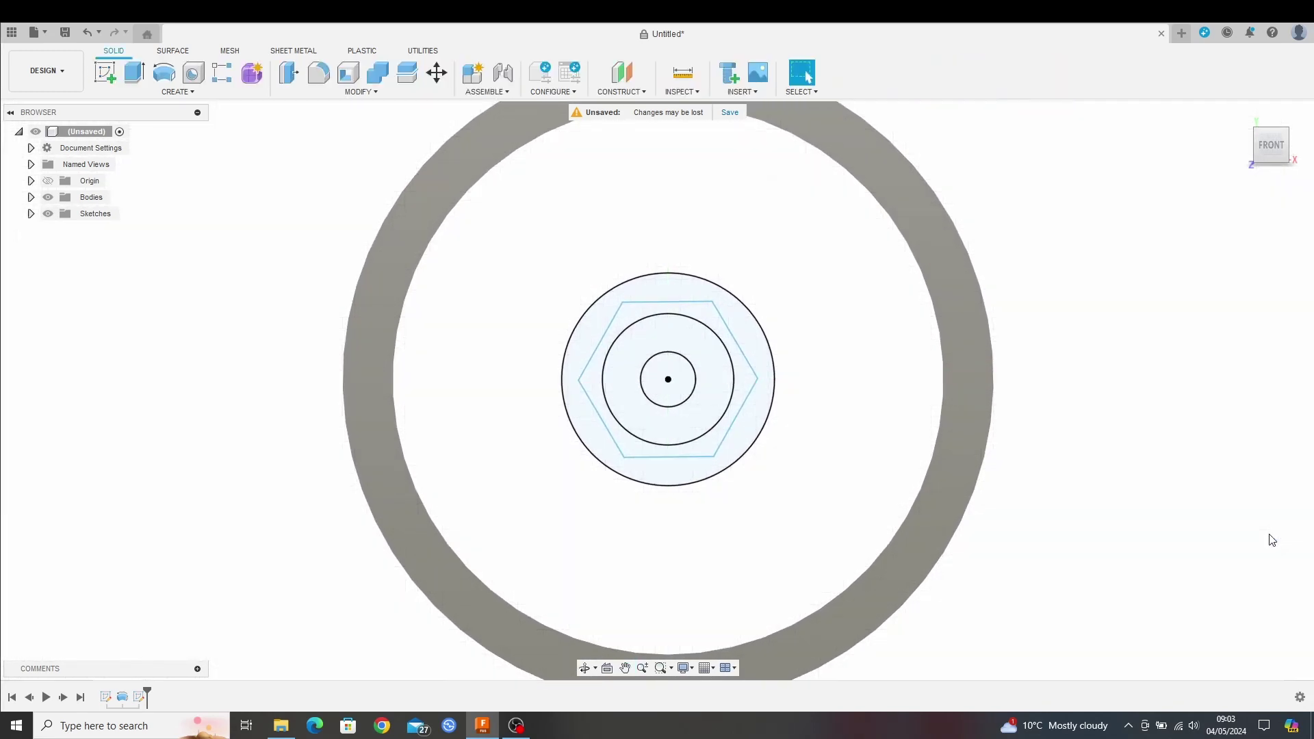
- Extrude the three hub profiles 9.25 mm as a new body
scroll(1061, 342, down, 2)
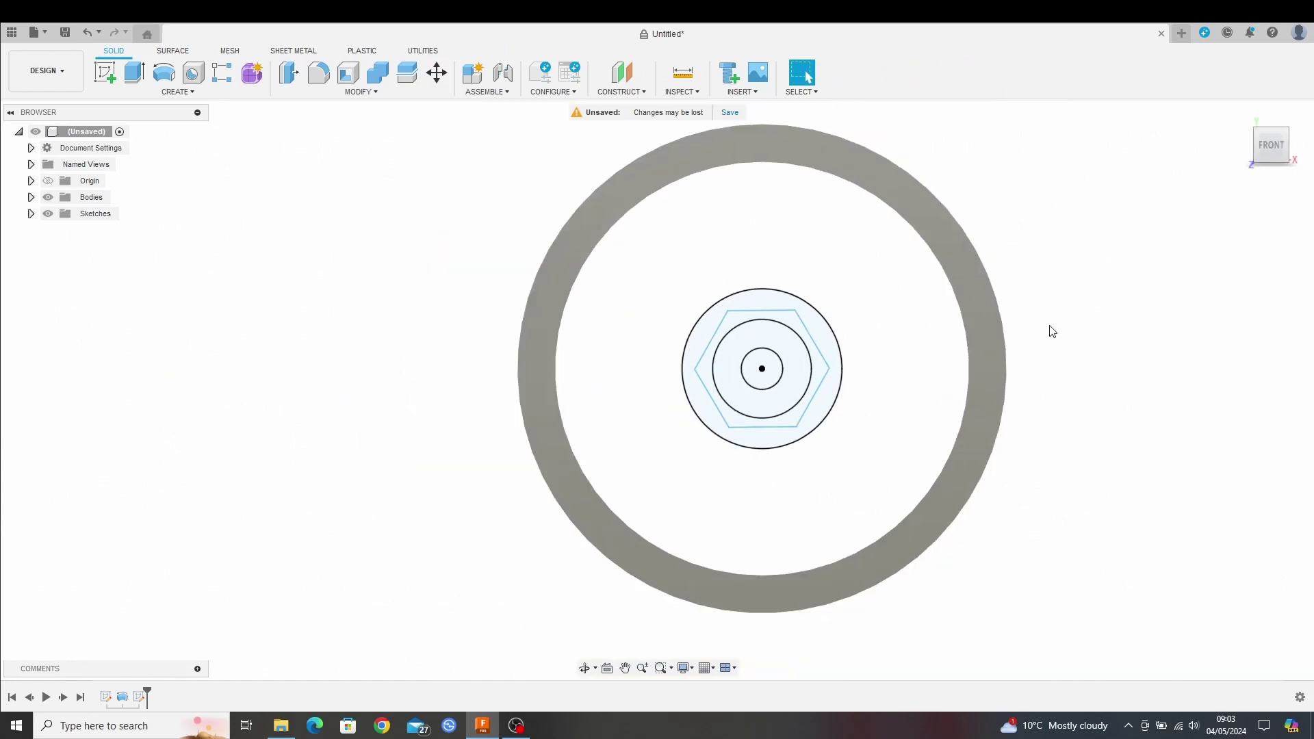
scroll(1042, 328, up, 1)
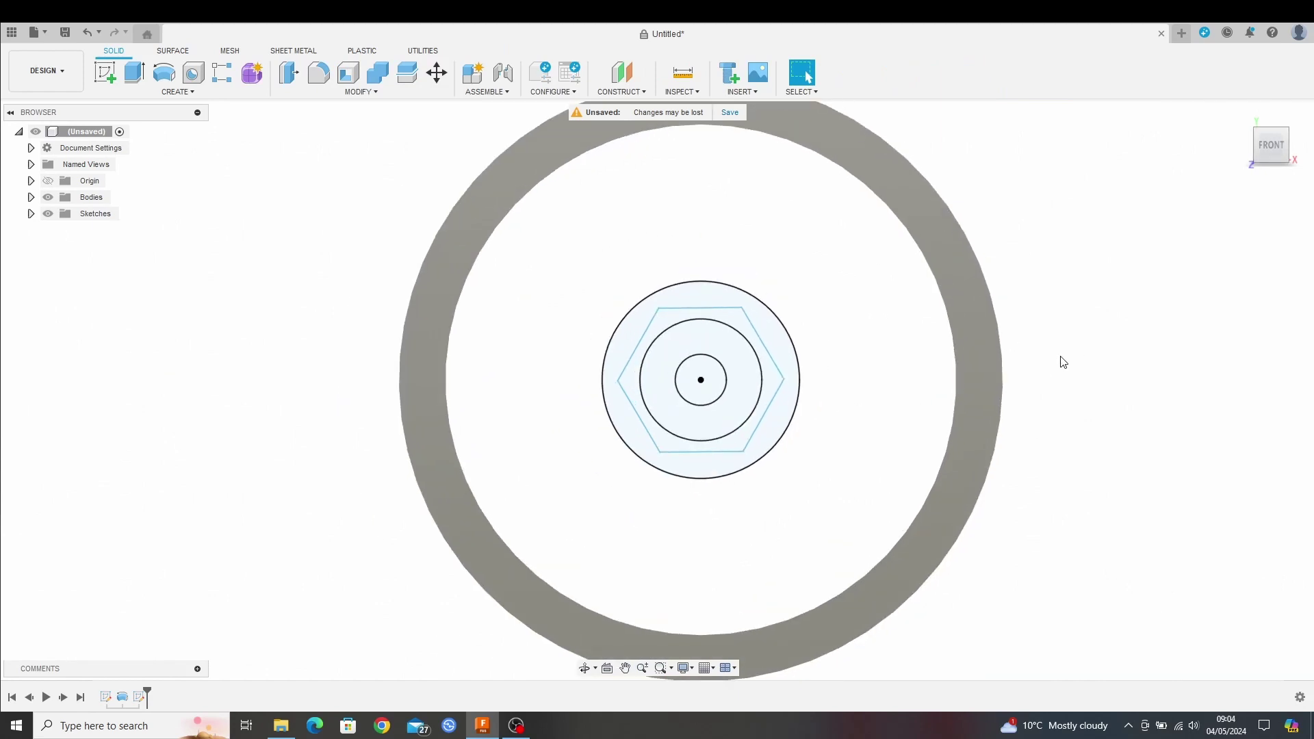
click(133, 77)
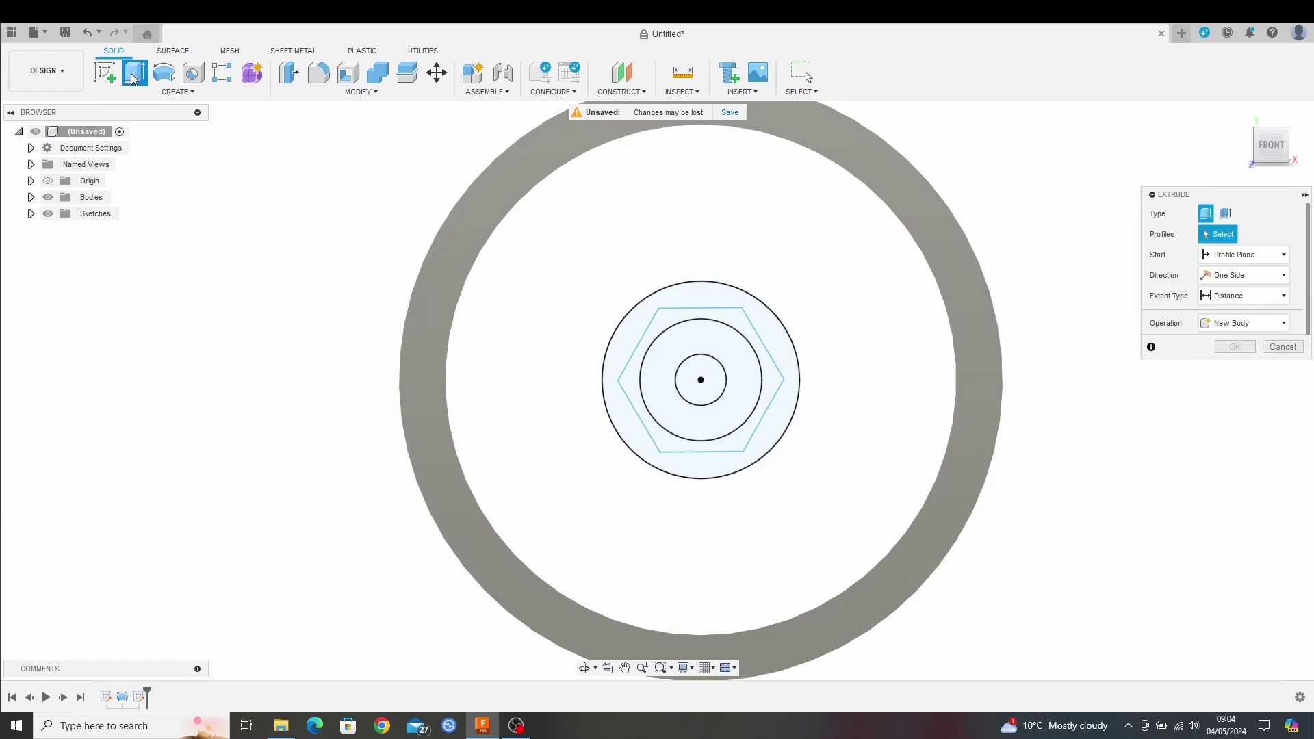
click(783, 353)
click(765, 375)
click(742, 390)
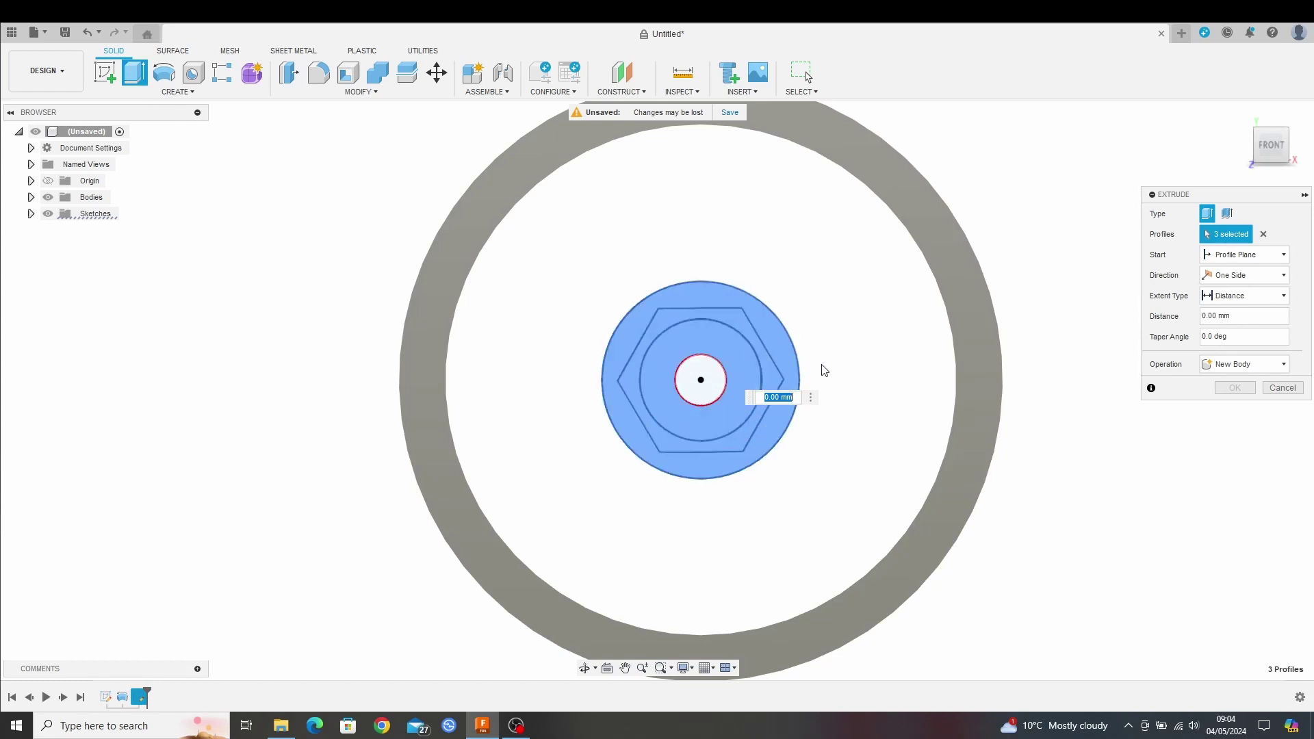
scroll(825, 371, down, 2)
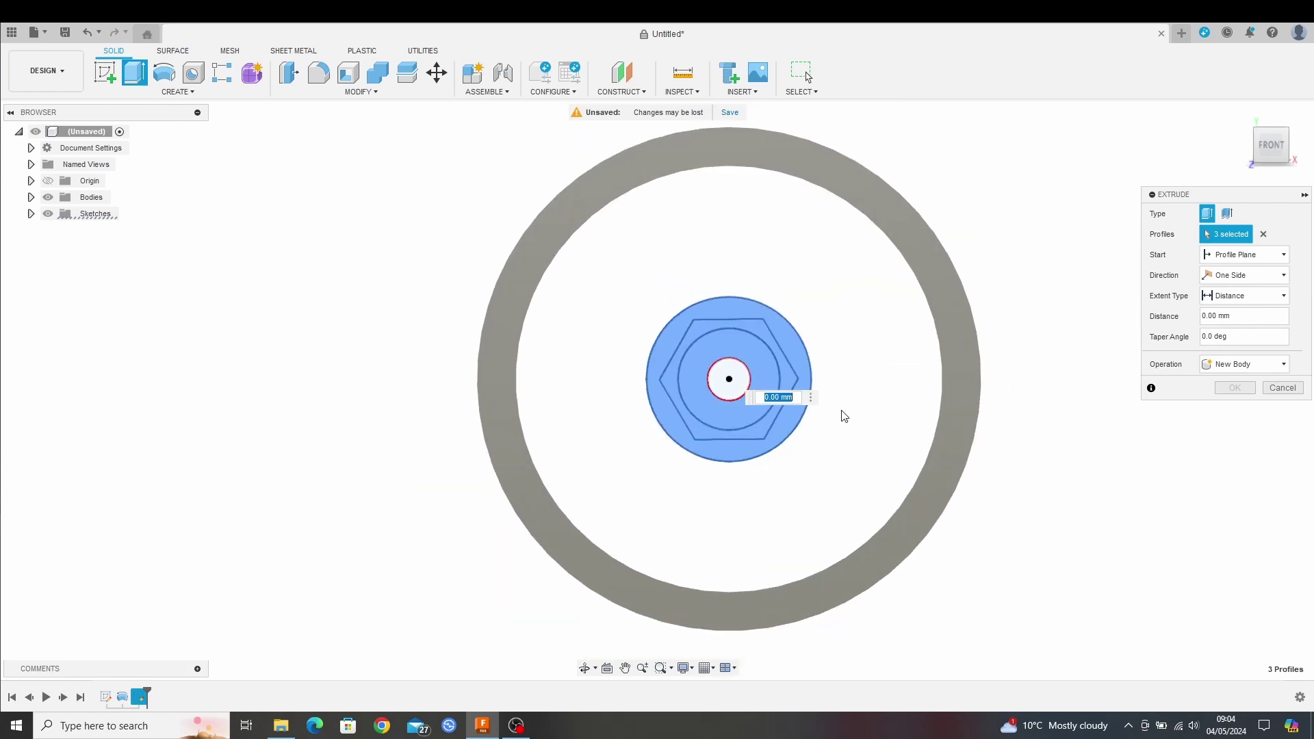
shift+middle_drag(880, 358, 677, 435)
drag(659, 414, 703, 404)
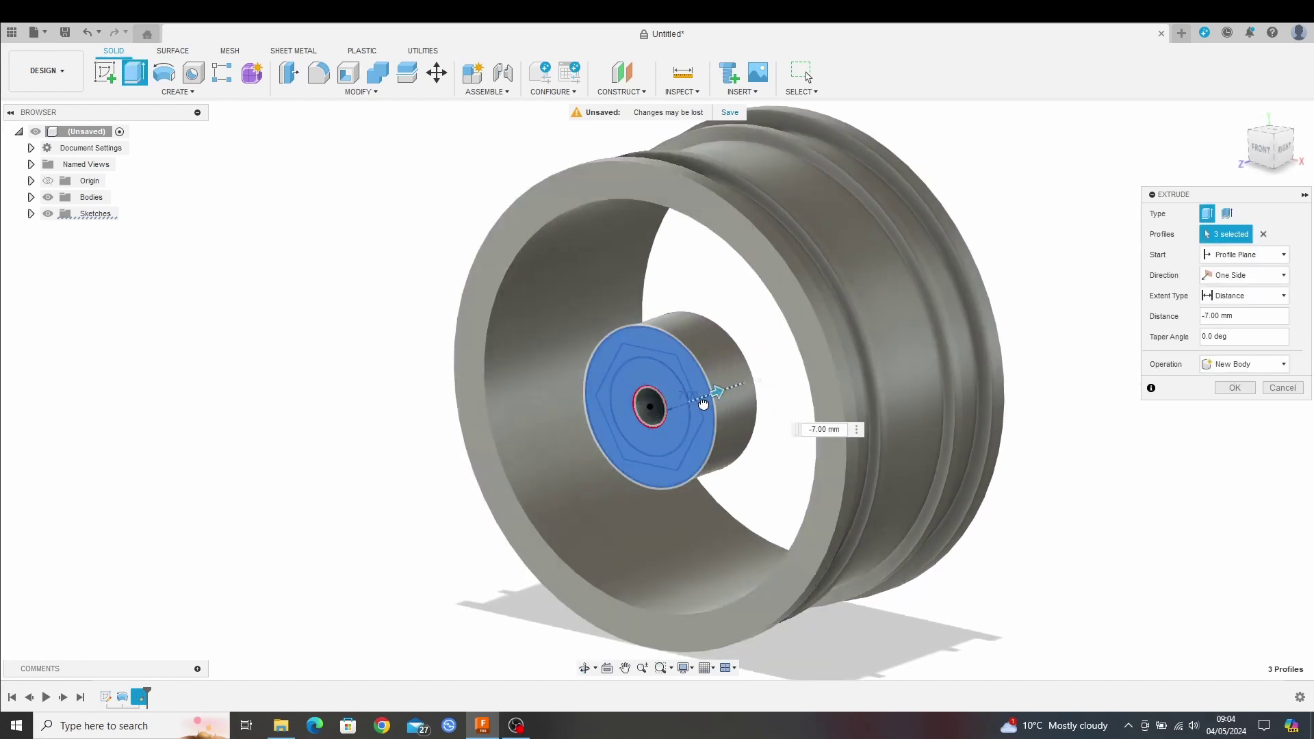
text(9.25)
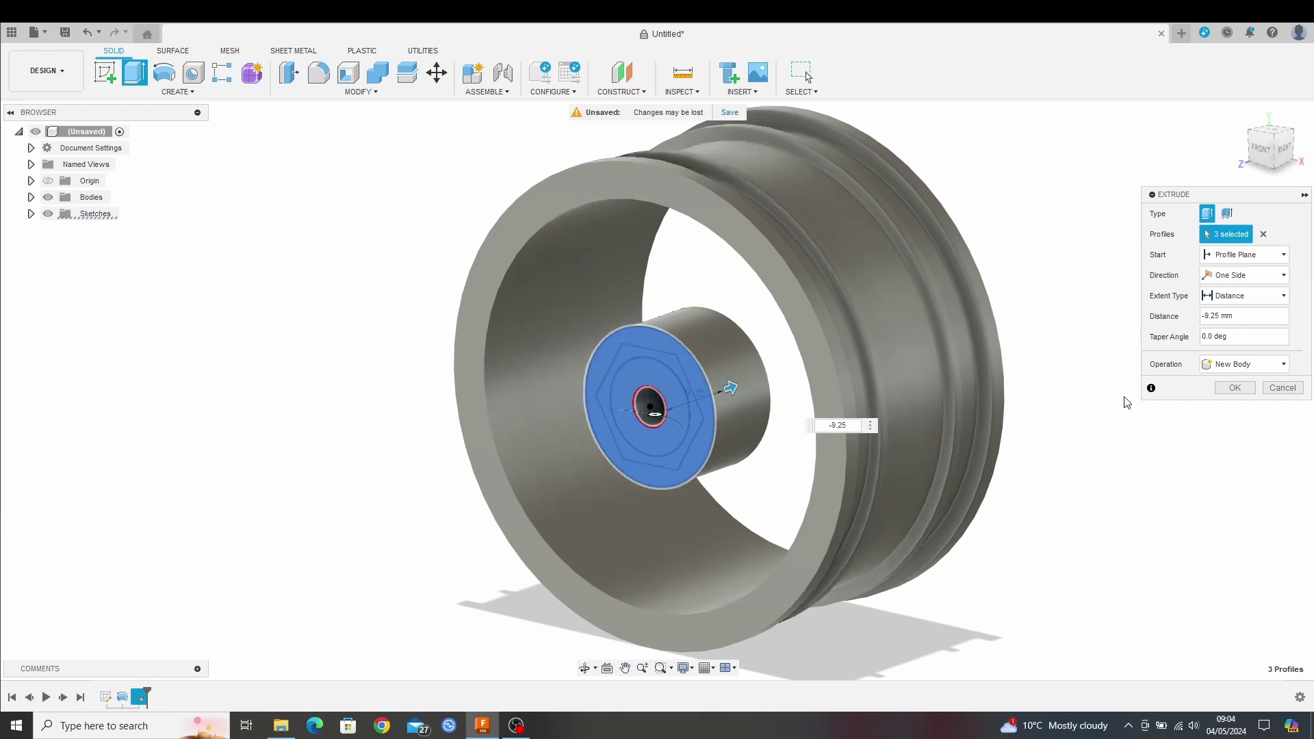
click(1226, 395)
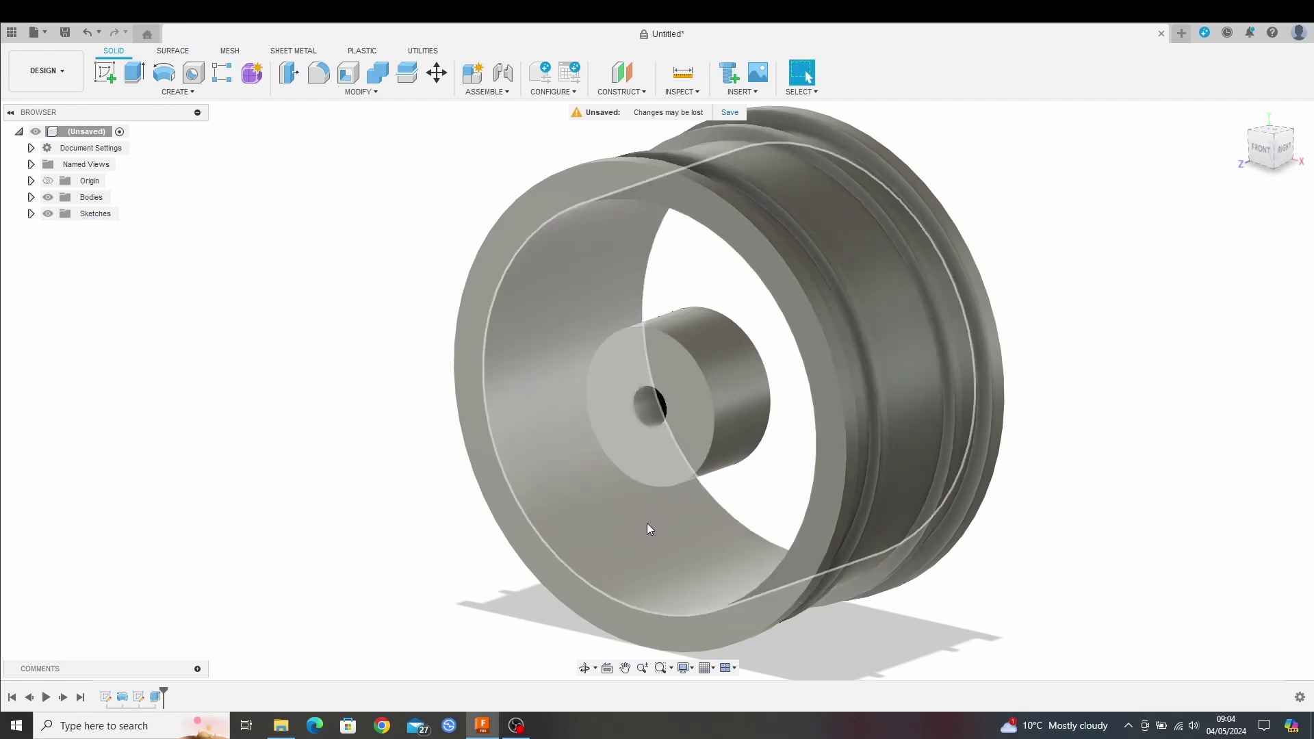
- Make Sketch2 visible on the model
shift+middle_drag(690, 537, 665, 449)
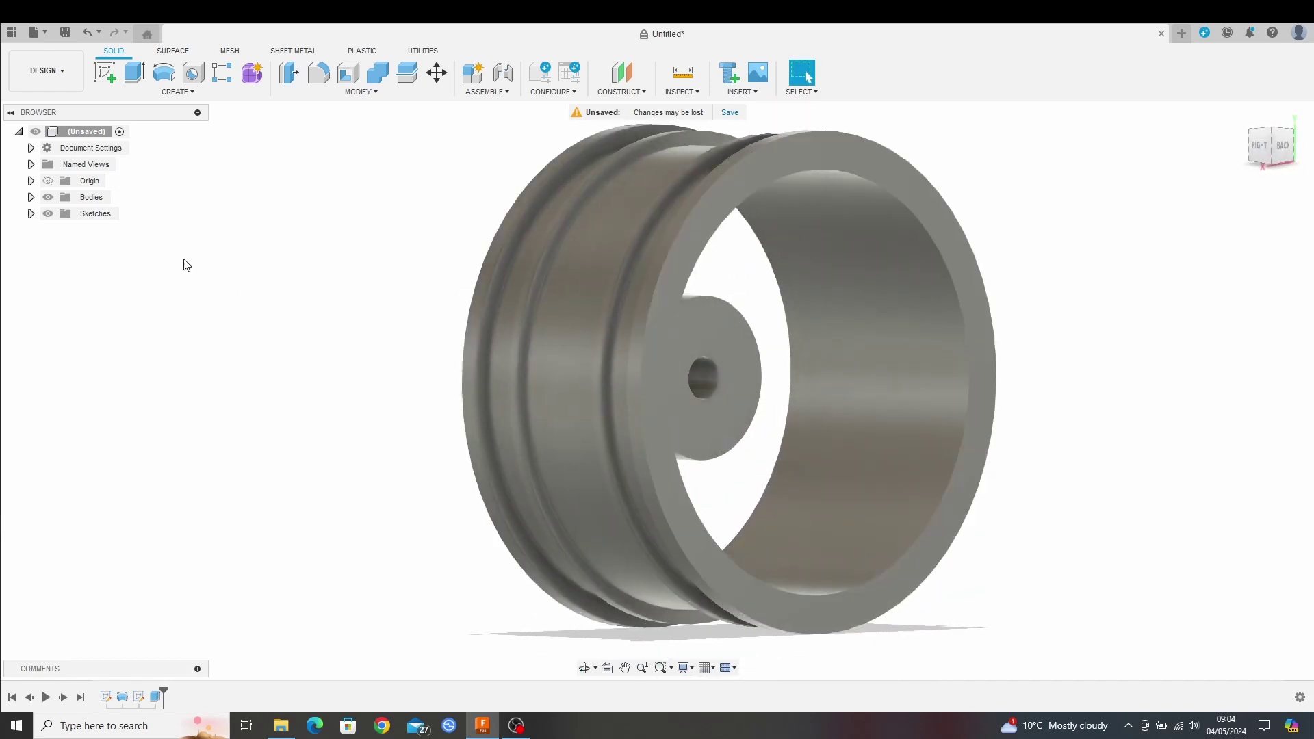
click(31, 214)
click(61, 246)
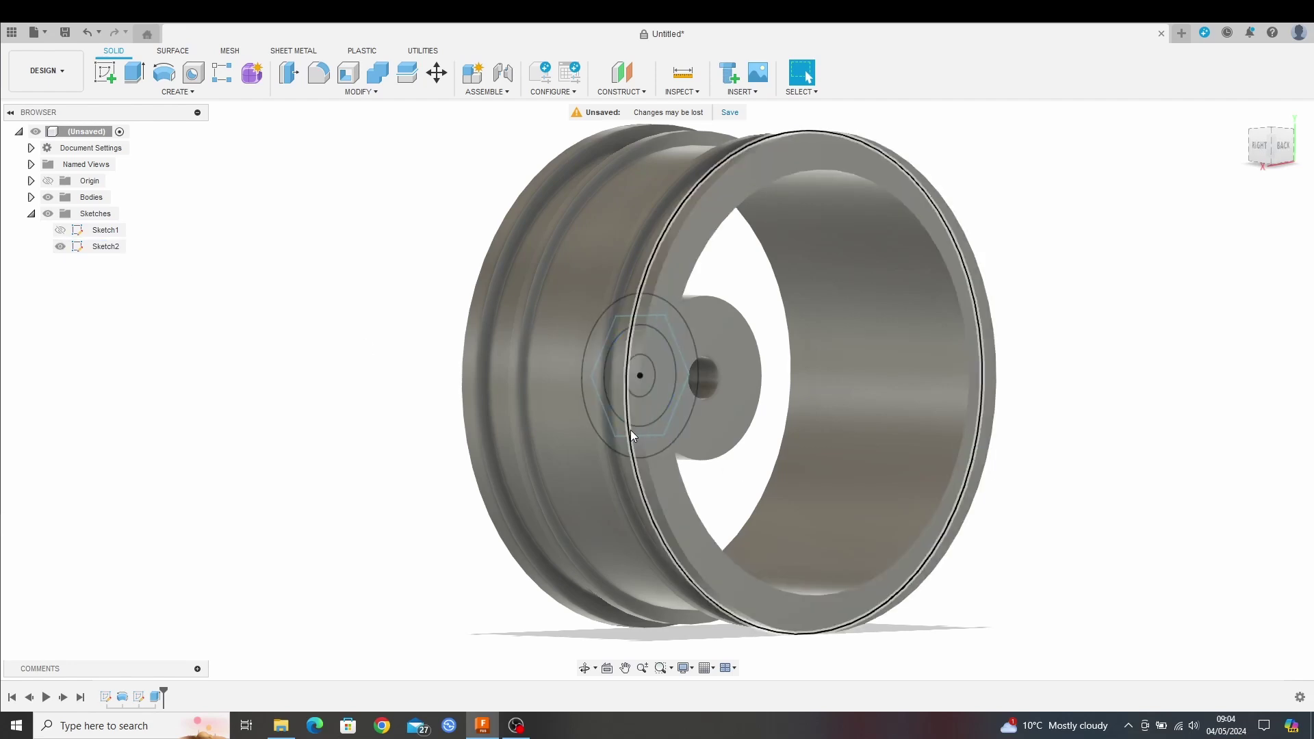
- Extrude the two hexagon regions, starting from the hub's end face as the object
shift+middle_drag(510, 450, 633, 446)
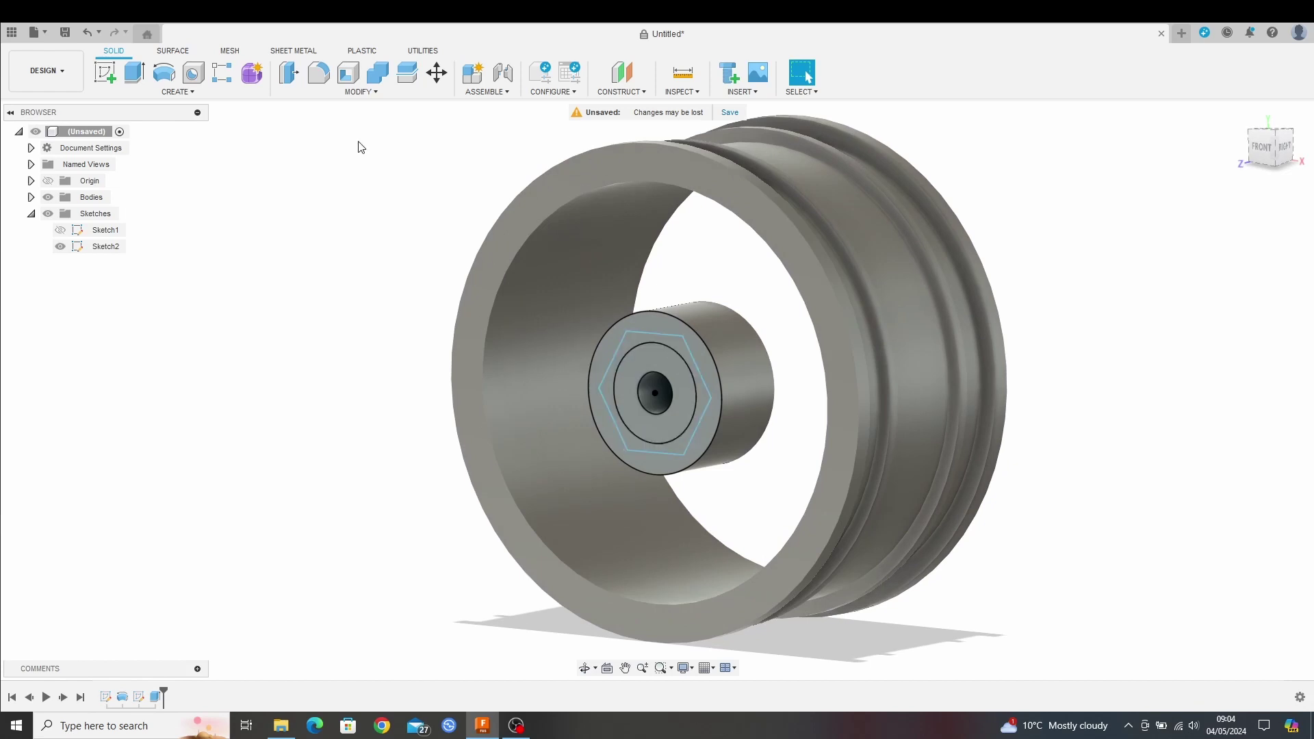
click(137, 74)
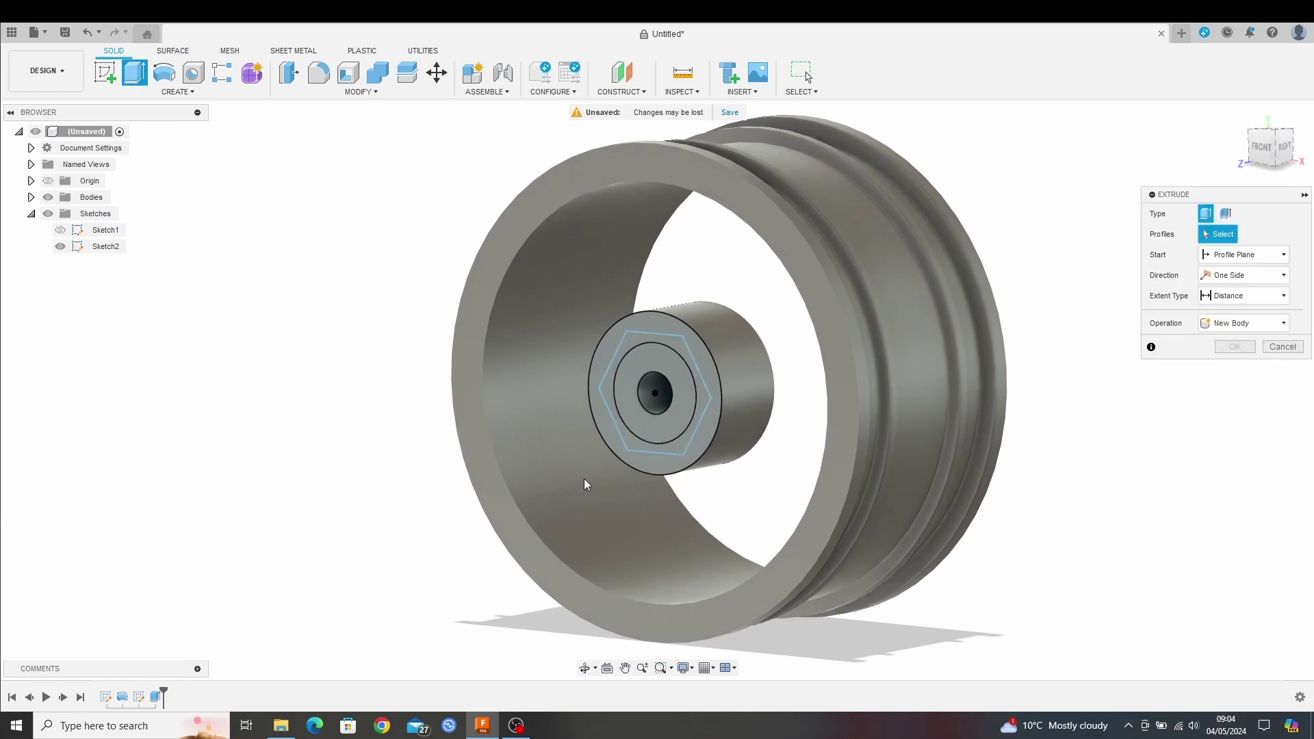
click(633, 448)
click(640, 423)
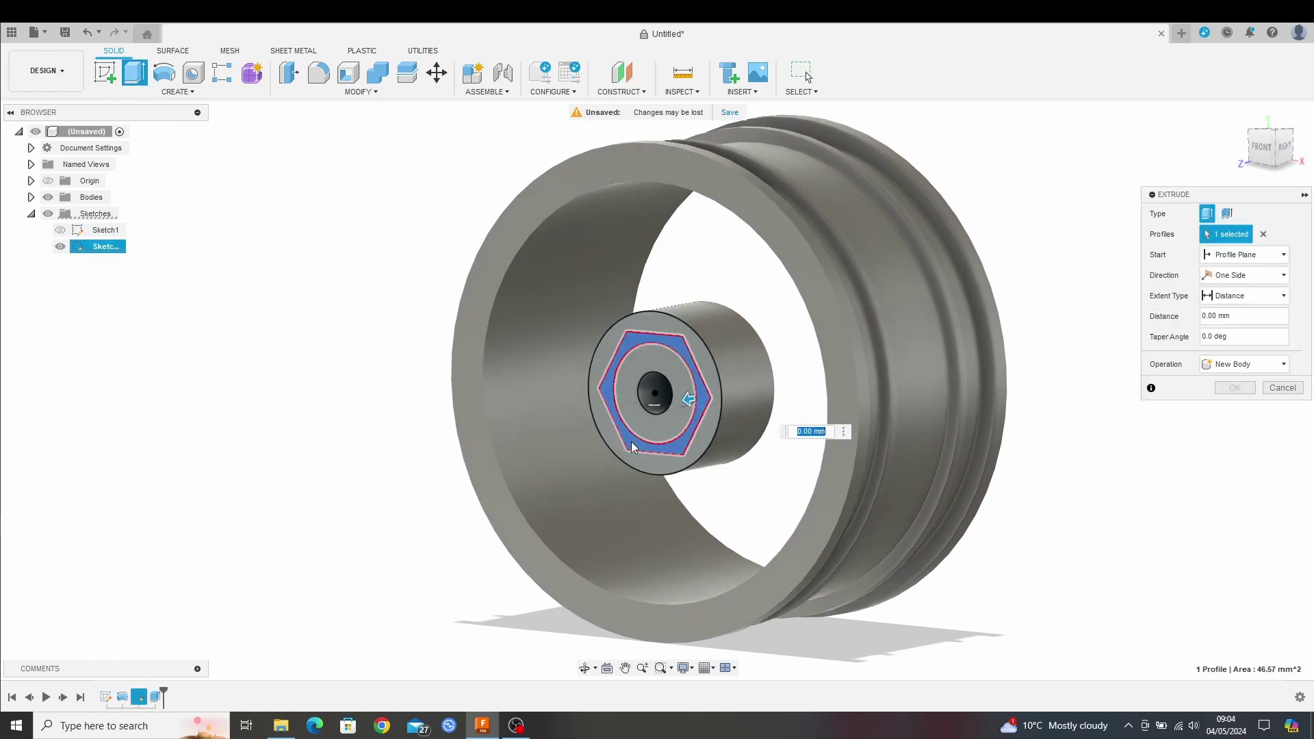
shift+middle_drag(746, 411, 879, 278)
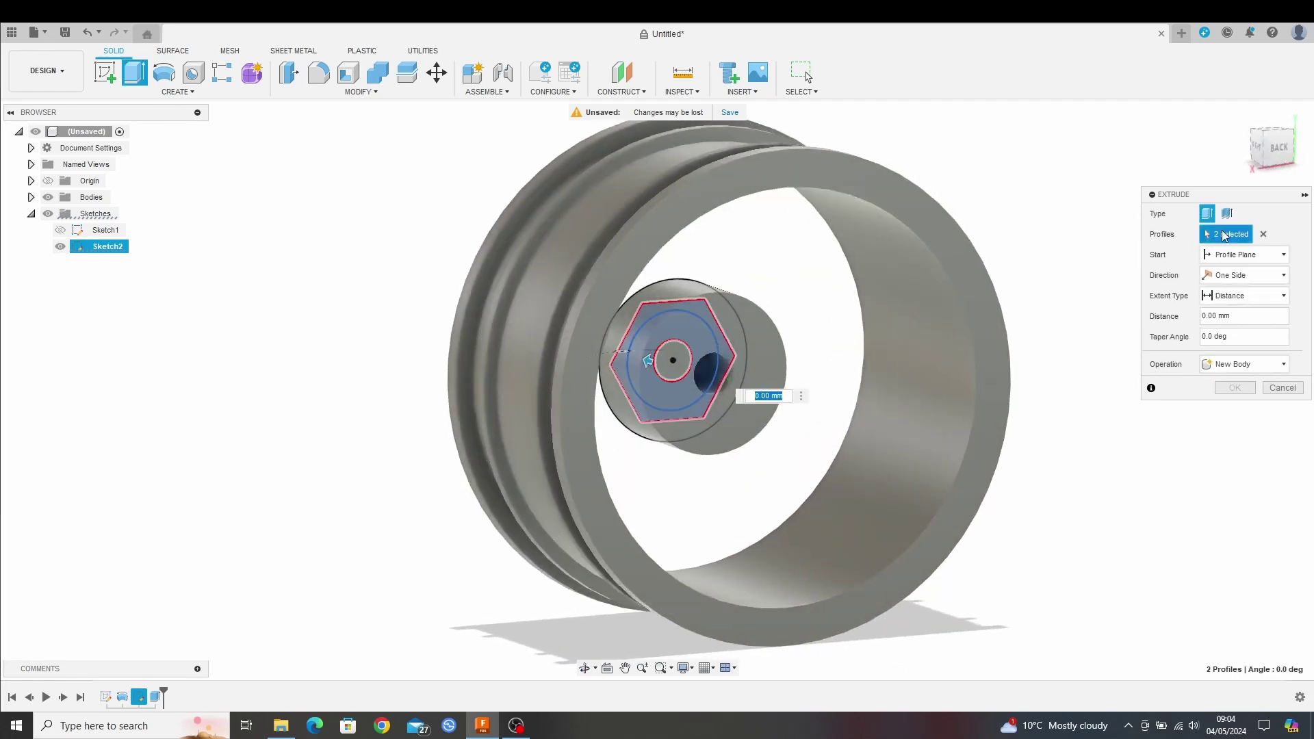
click(1248, 257)
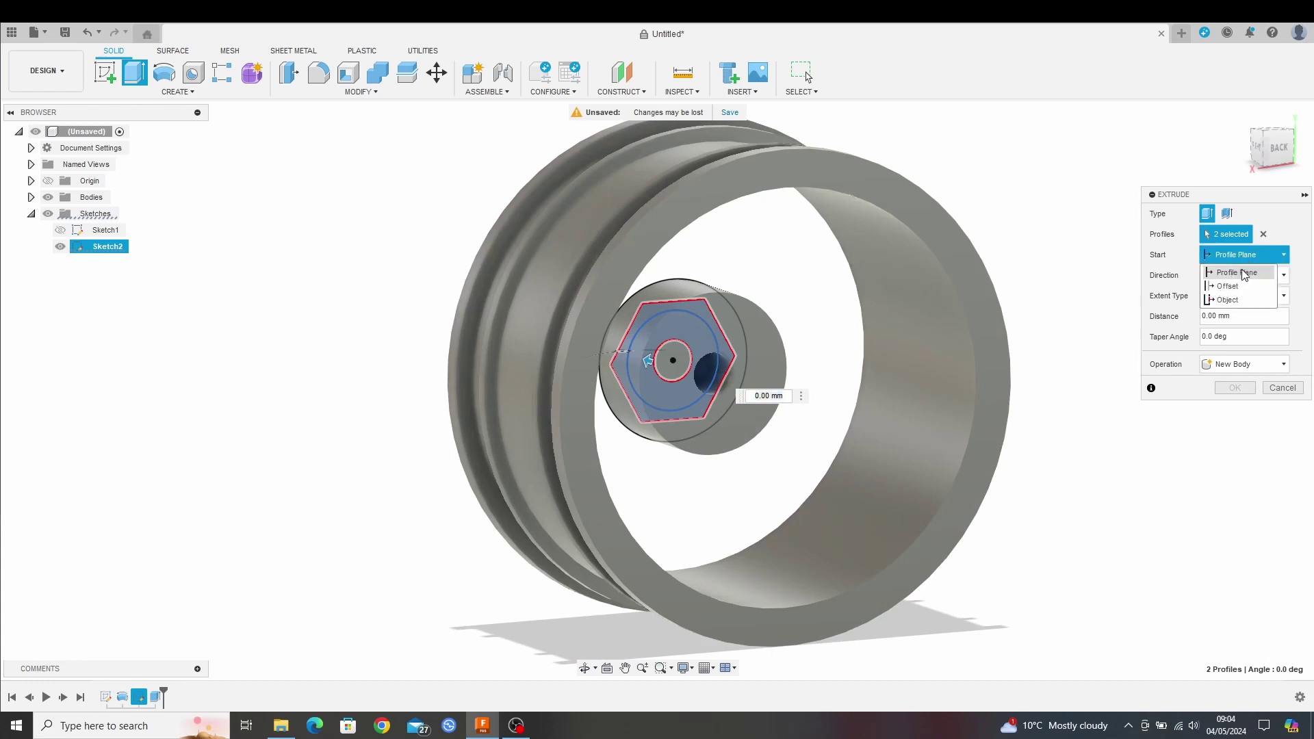
click(1242, 302)
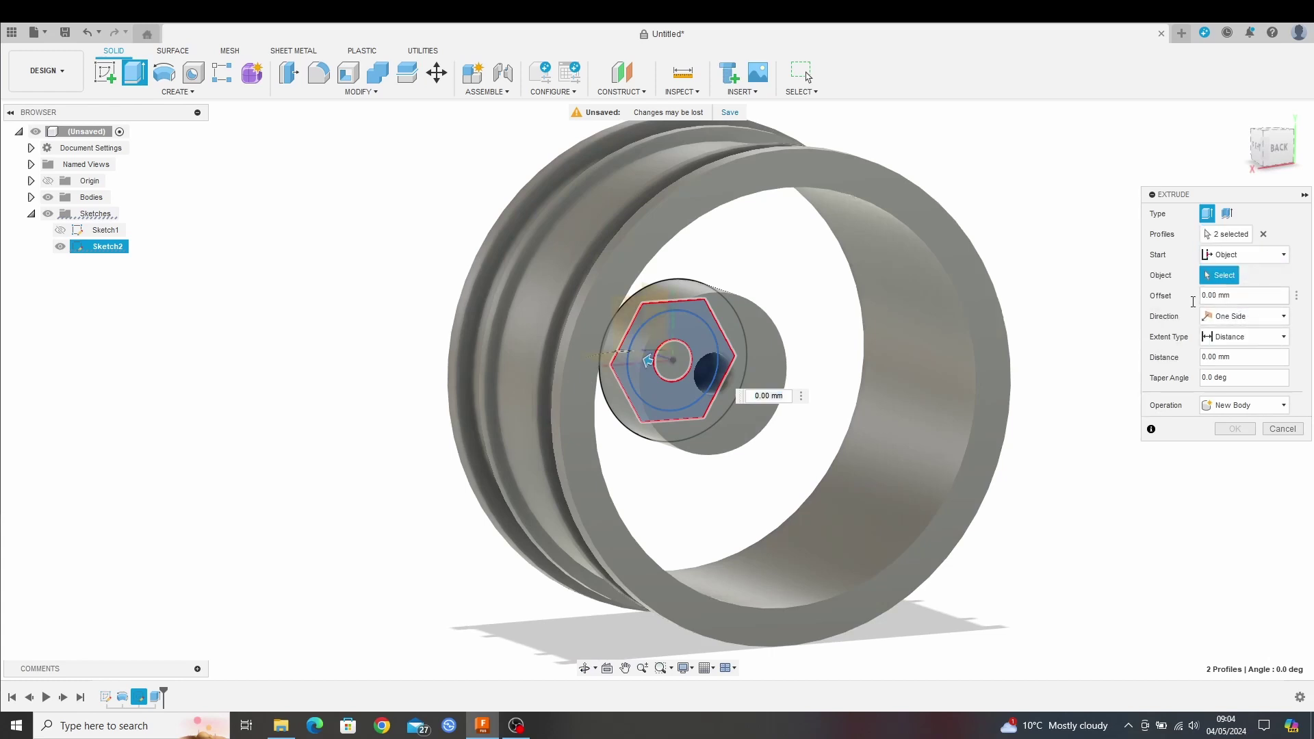
click(769, 359)
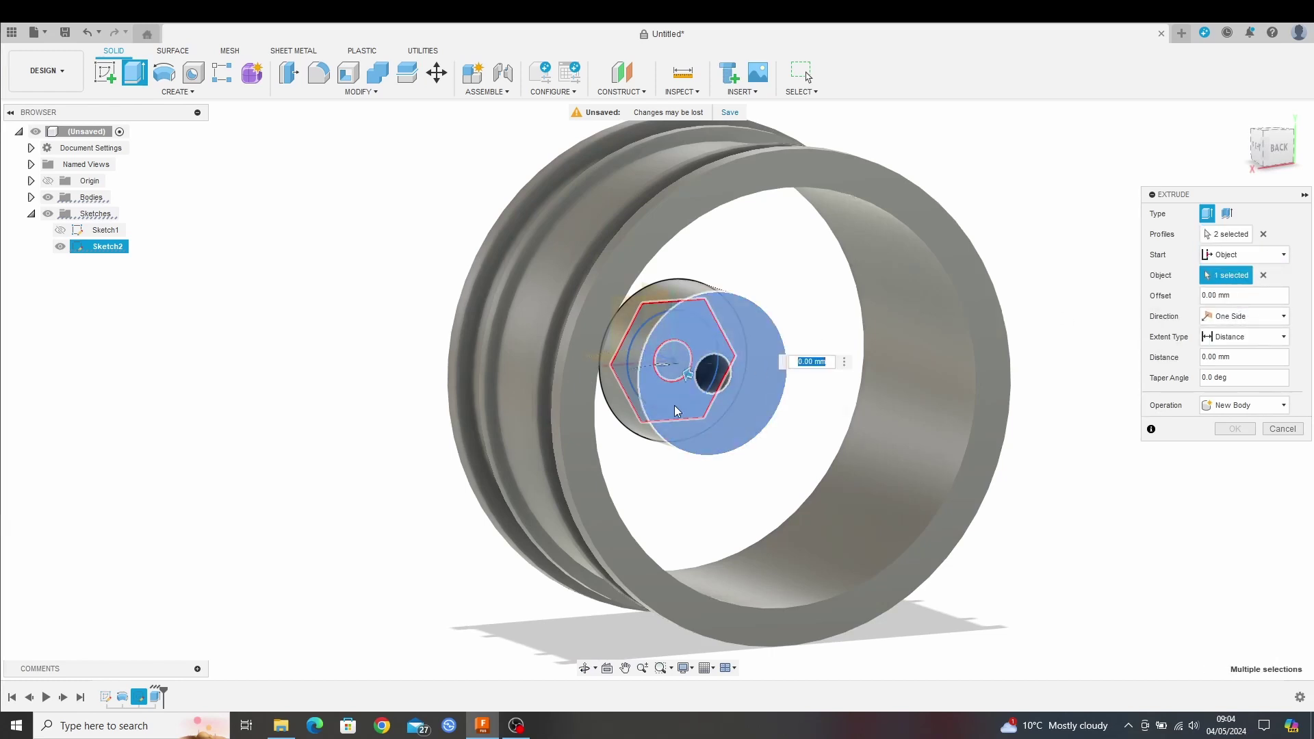
- Hide the rim body and cut the hexagon 4.25 mm into the hub
shift+middle_drag(675, 405, 719, 384)
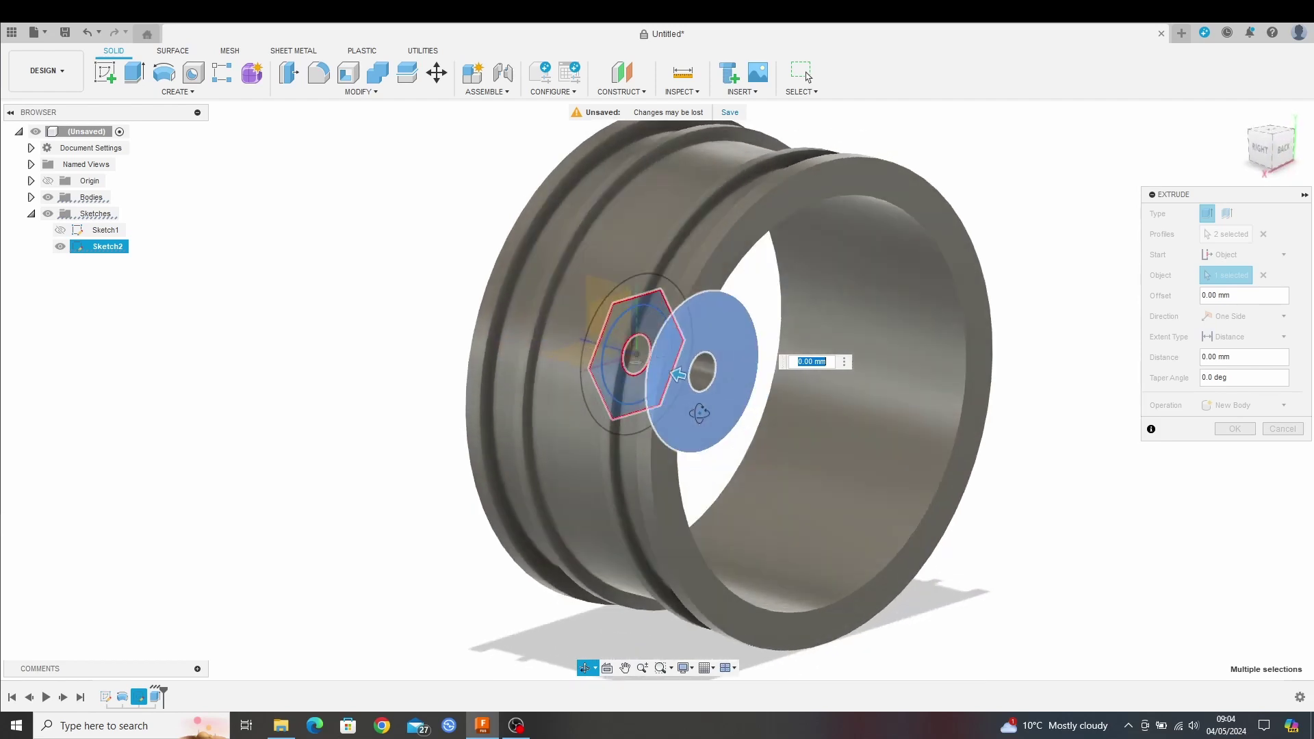
click(30, 197)
click(62, 213)
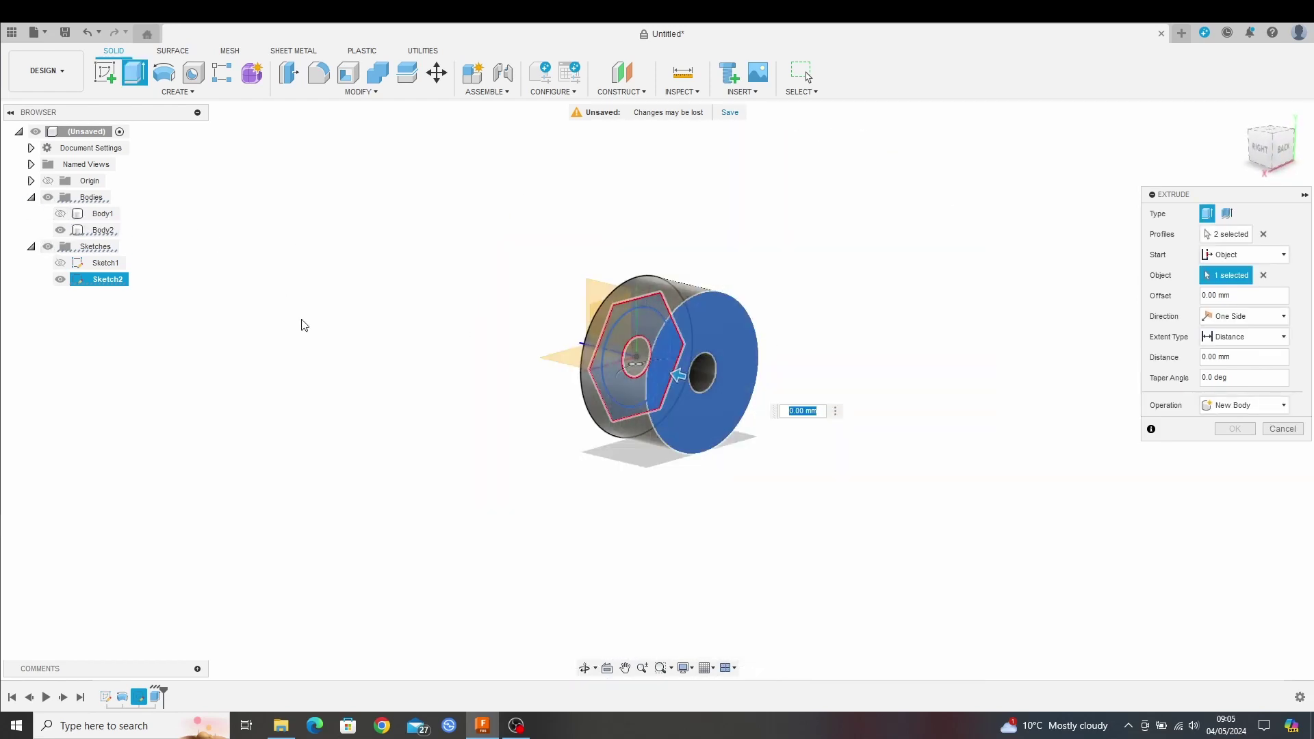
shift+middle_drag(327, 365, 397, 358)
mouse_move(683, 373)
mouse_down()
mouse_move(650, 372)
mouse_move(671, 369)
mouse_up()
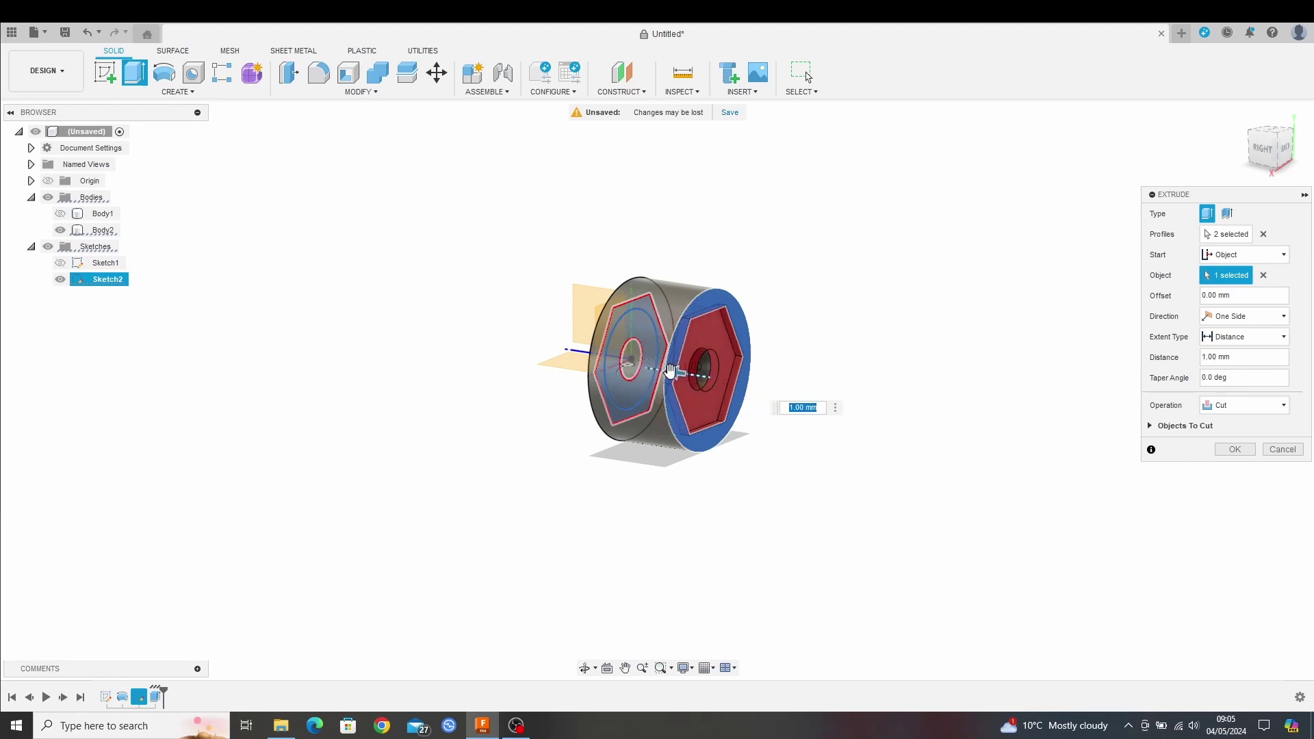
text(4.25)
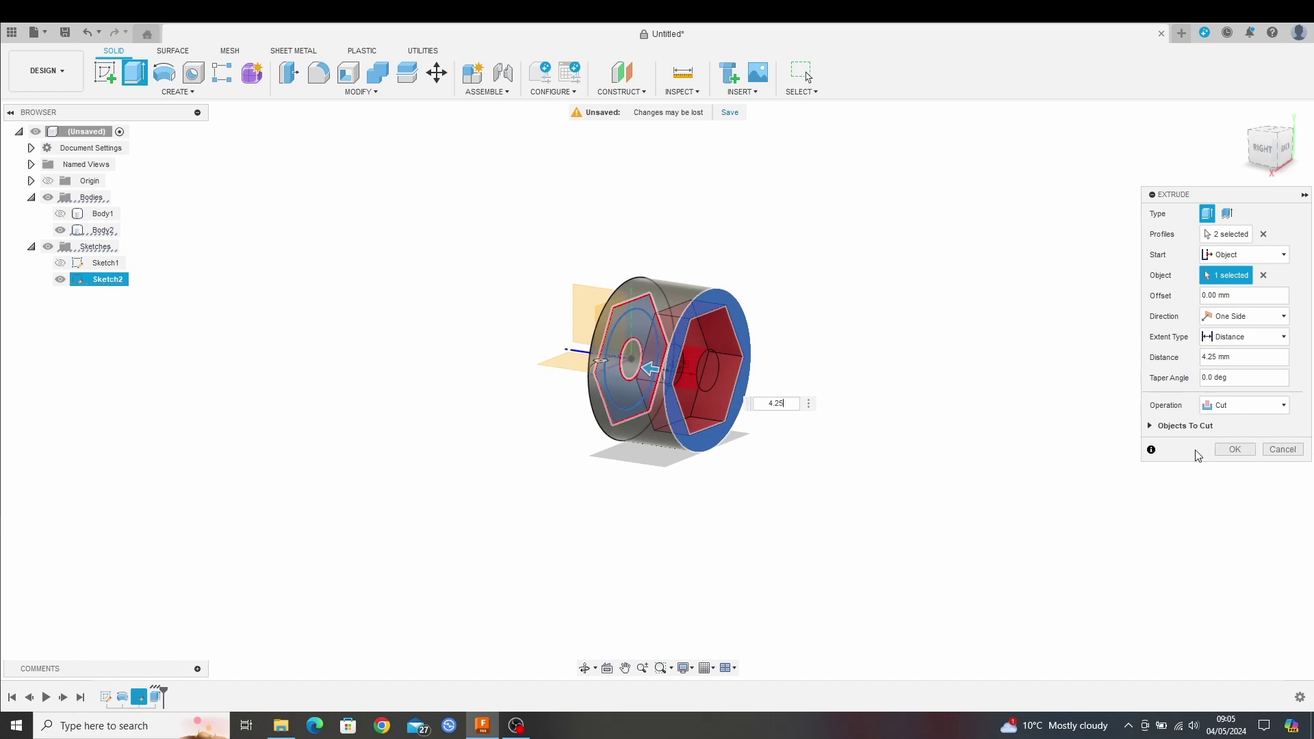
click(1233, 449)
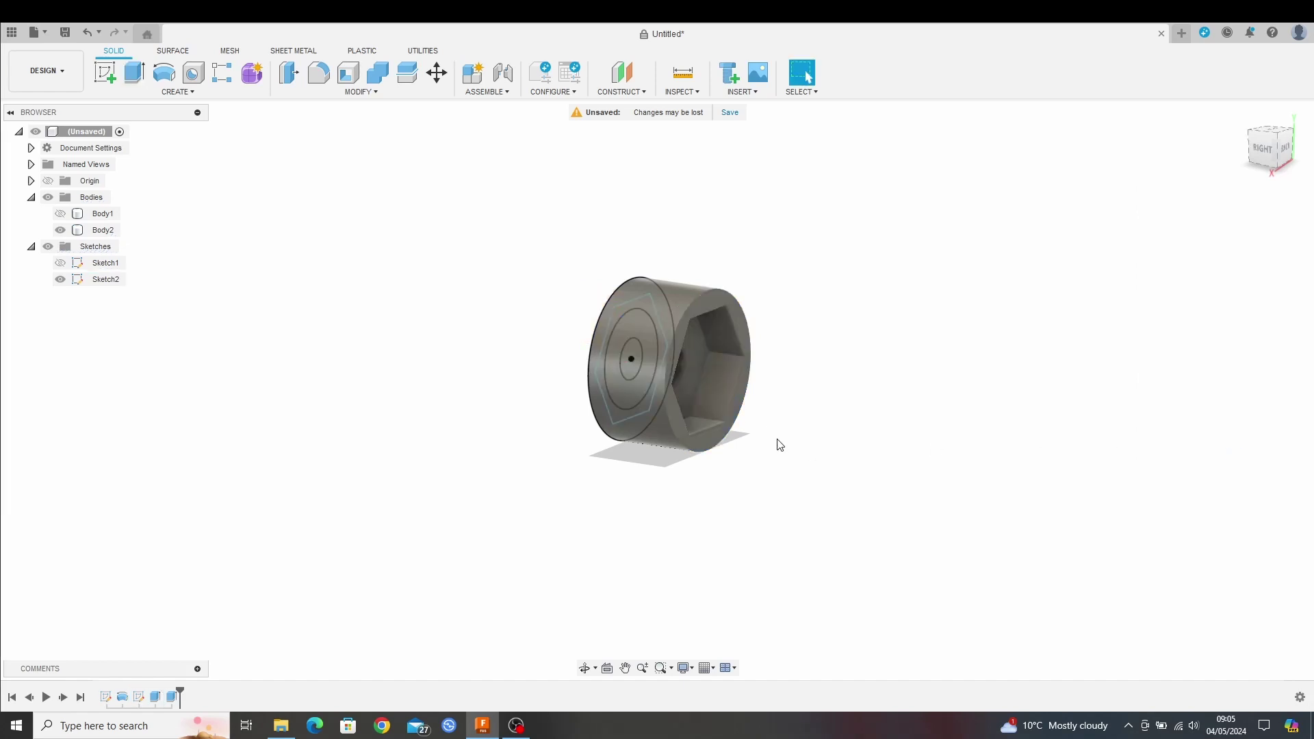
- Extrude the ring profile on the hub face -3 mm as a cut
shift+middle_drag(782, 440, 874, 425)
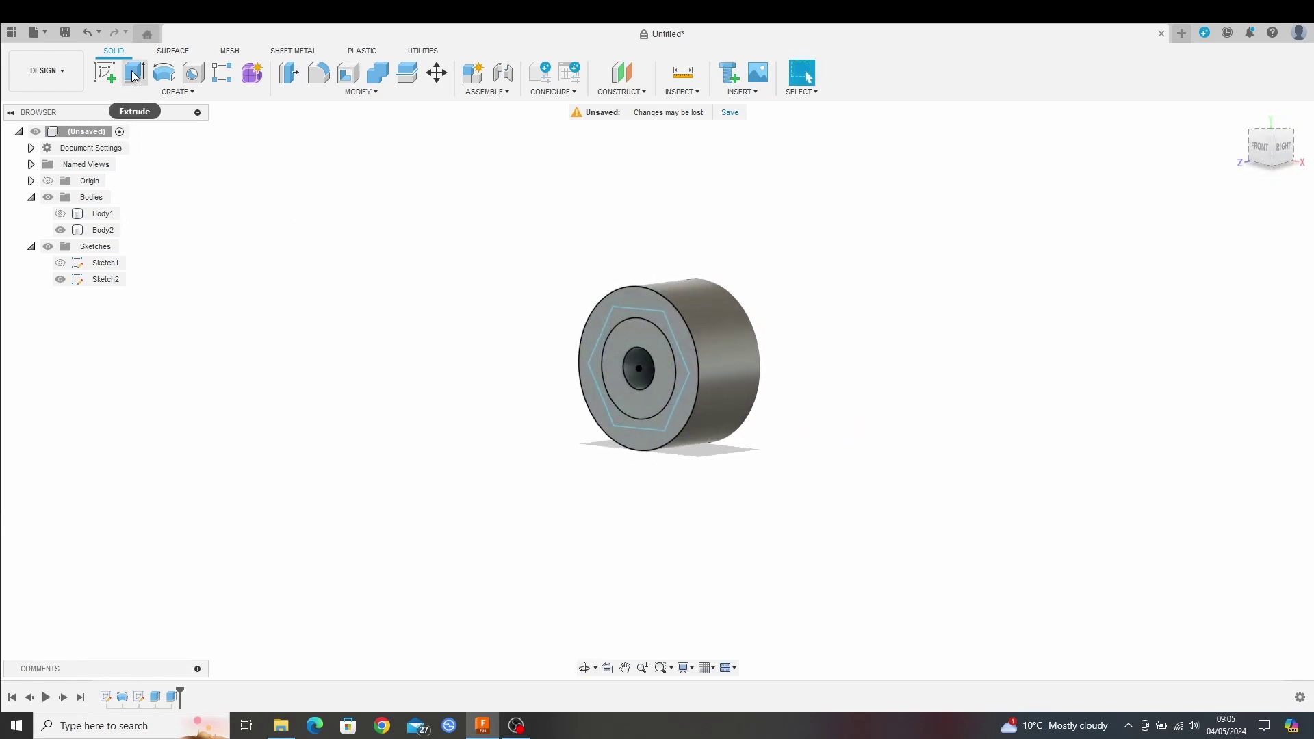
key(e)
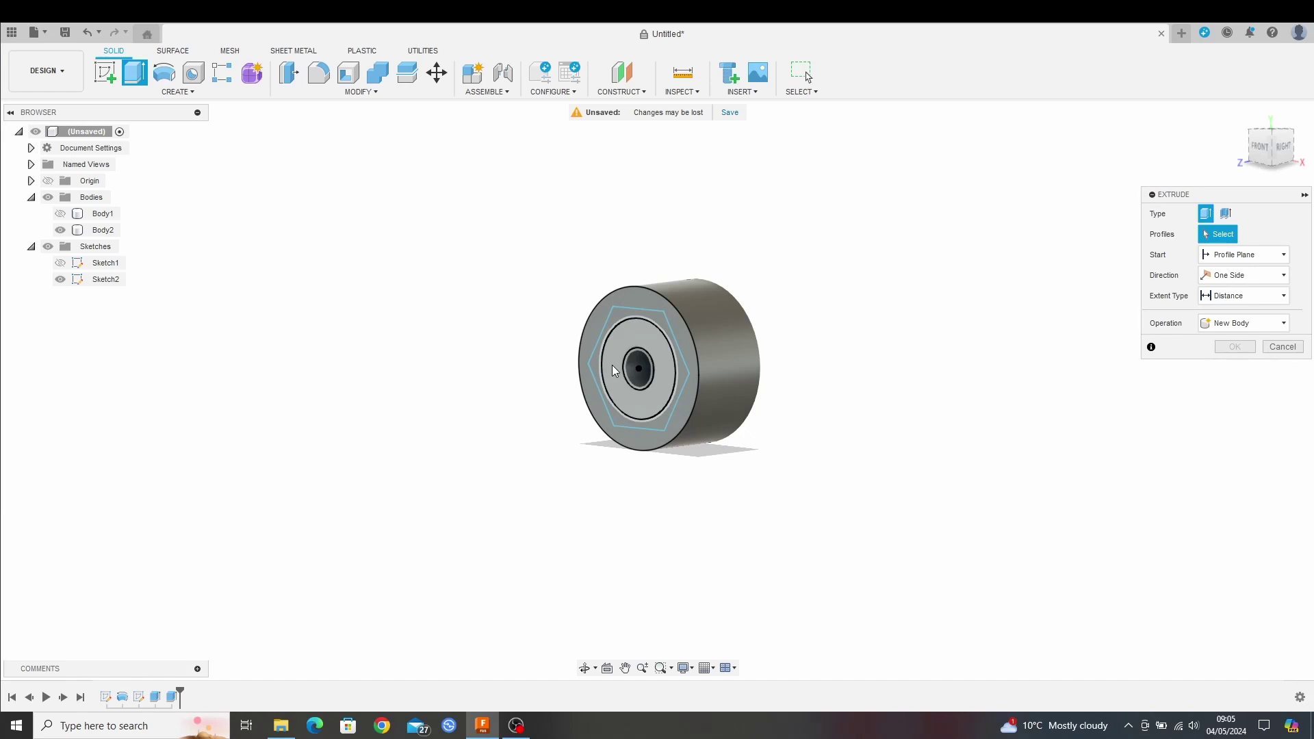
click(614, 371)
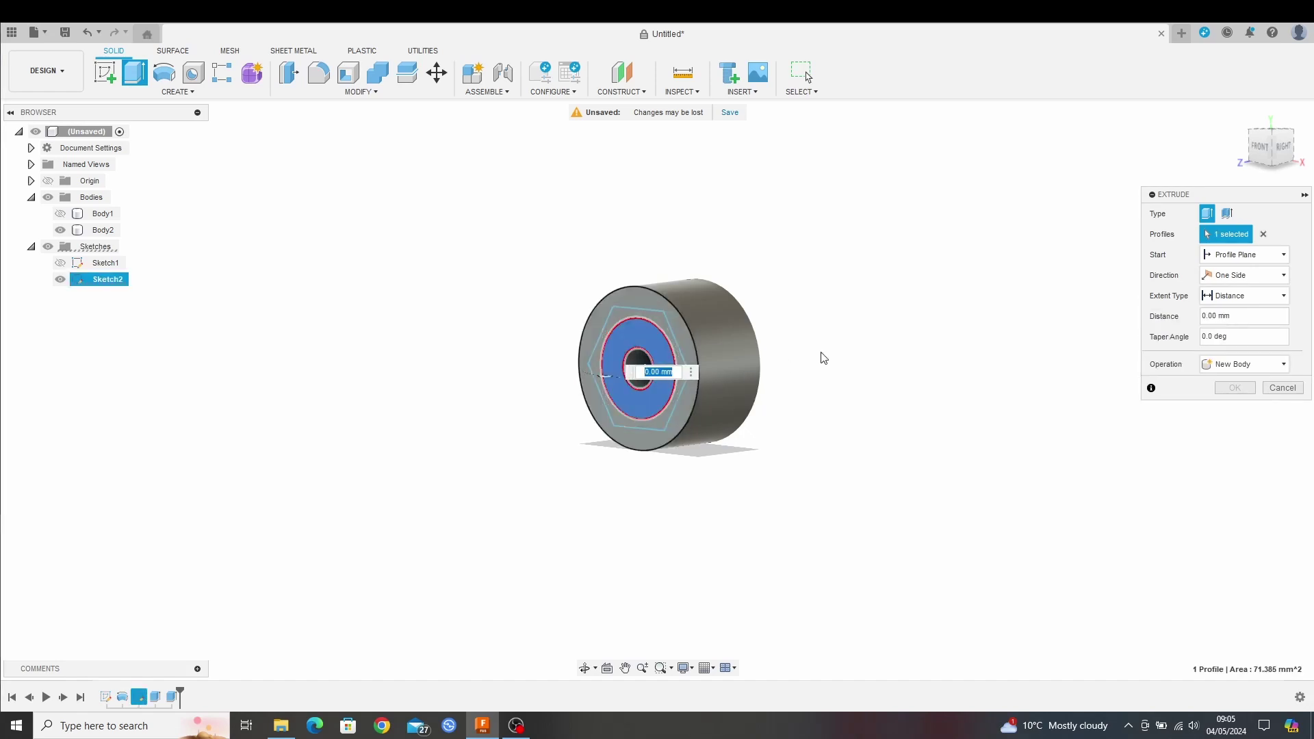
shift+middle_drag(848, 347, 787, 377)
drag(608, 378, 638, 379)
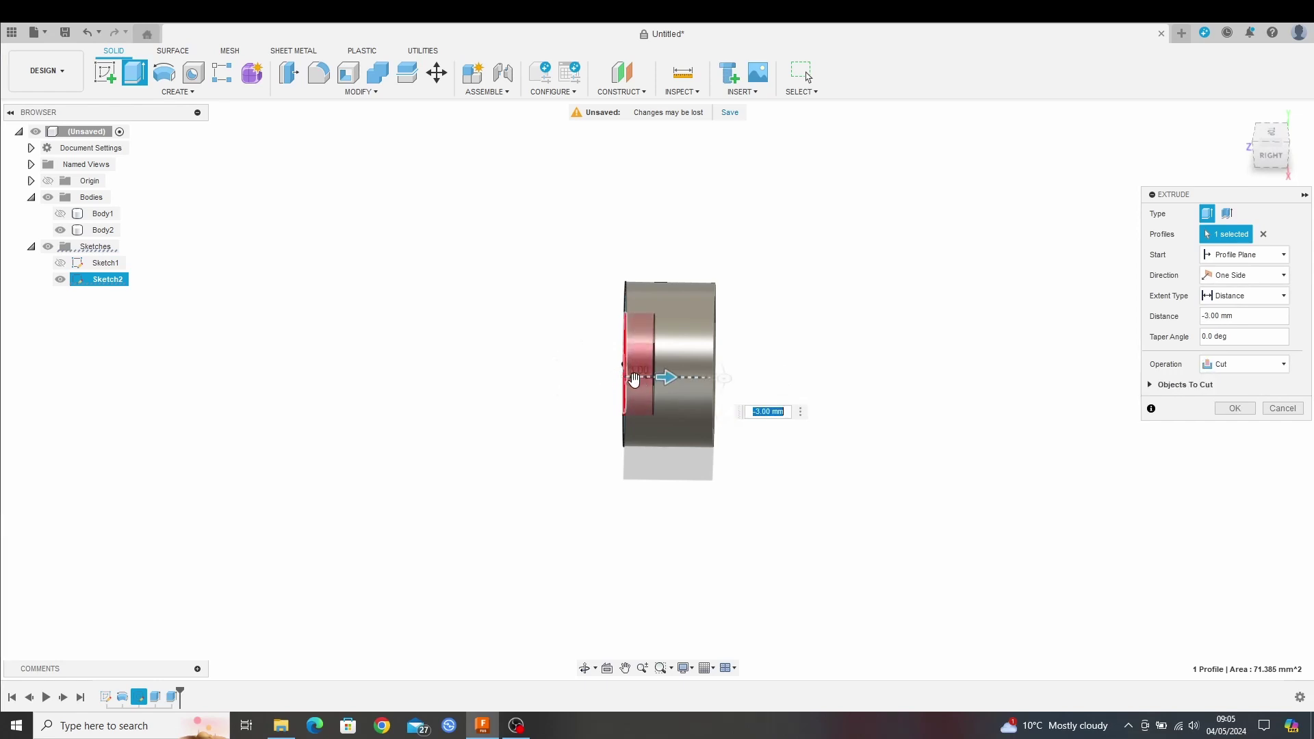
click(1225, 408)
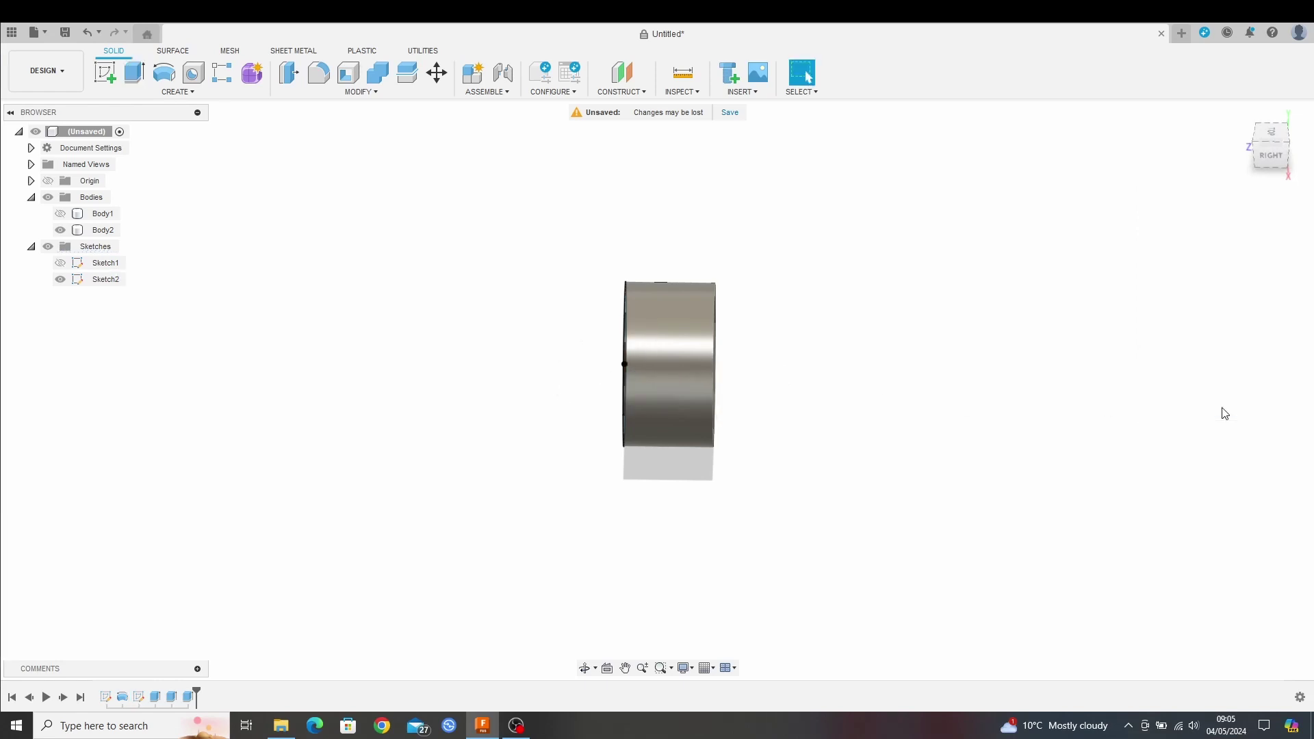
shift+middle_drag(693, 499, 760, 444)
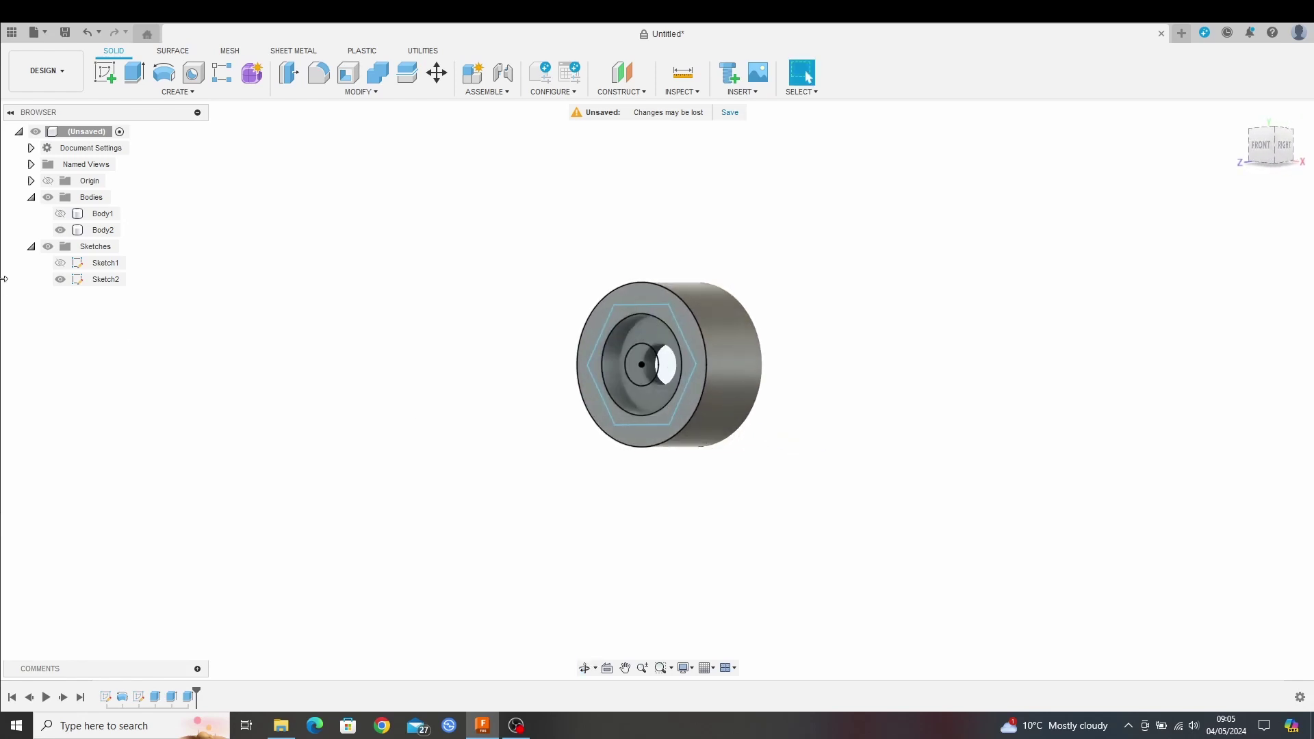
- Show the rim body and insert the bmw e46 csl photo as a canvas on the front face
click(60, 213)
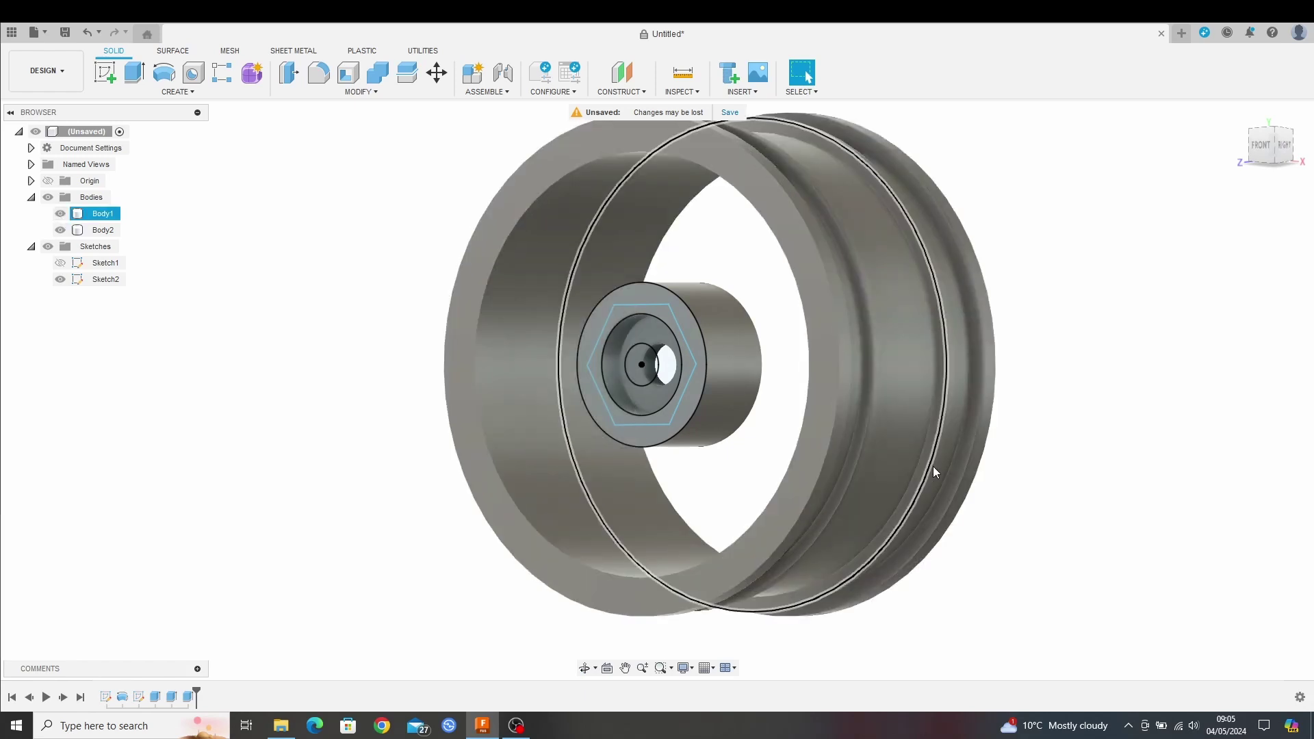
click(657, 237)
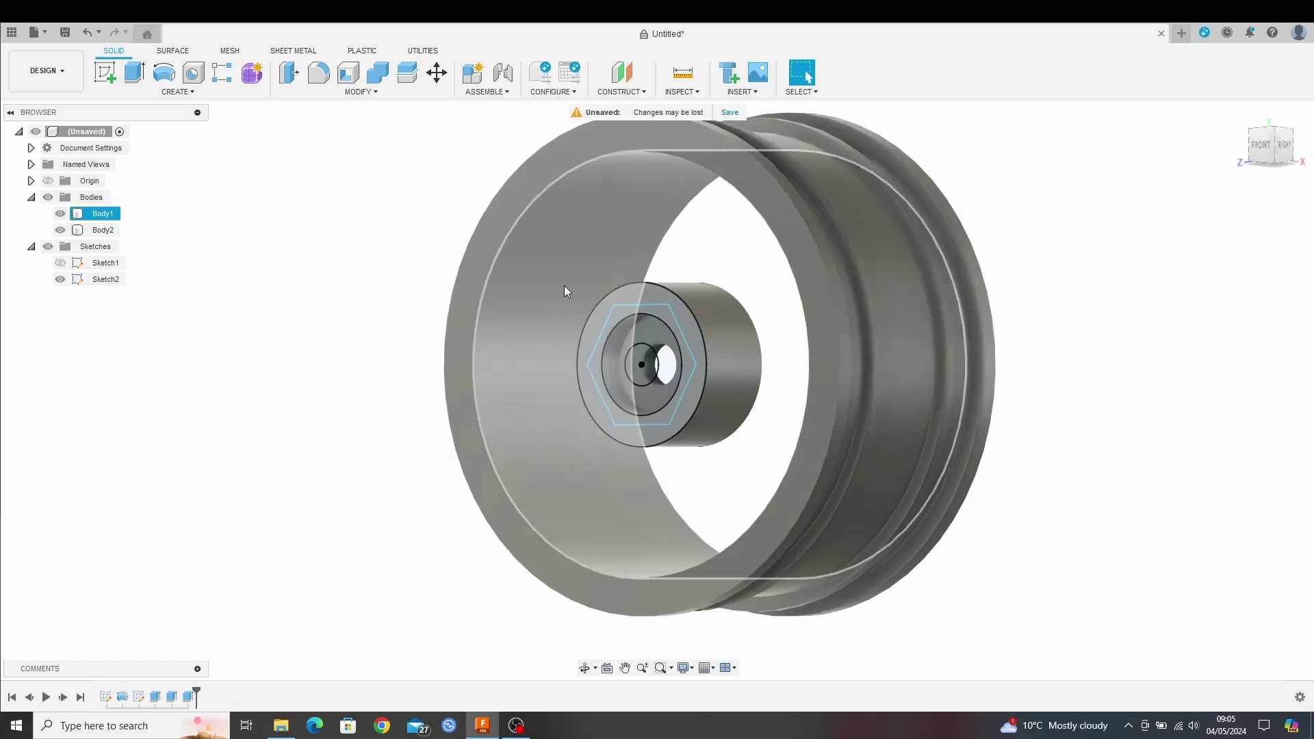
key(Escape)
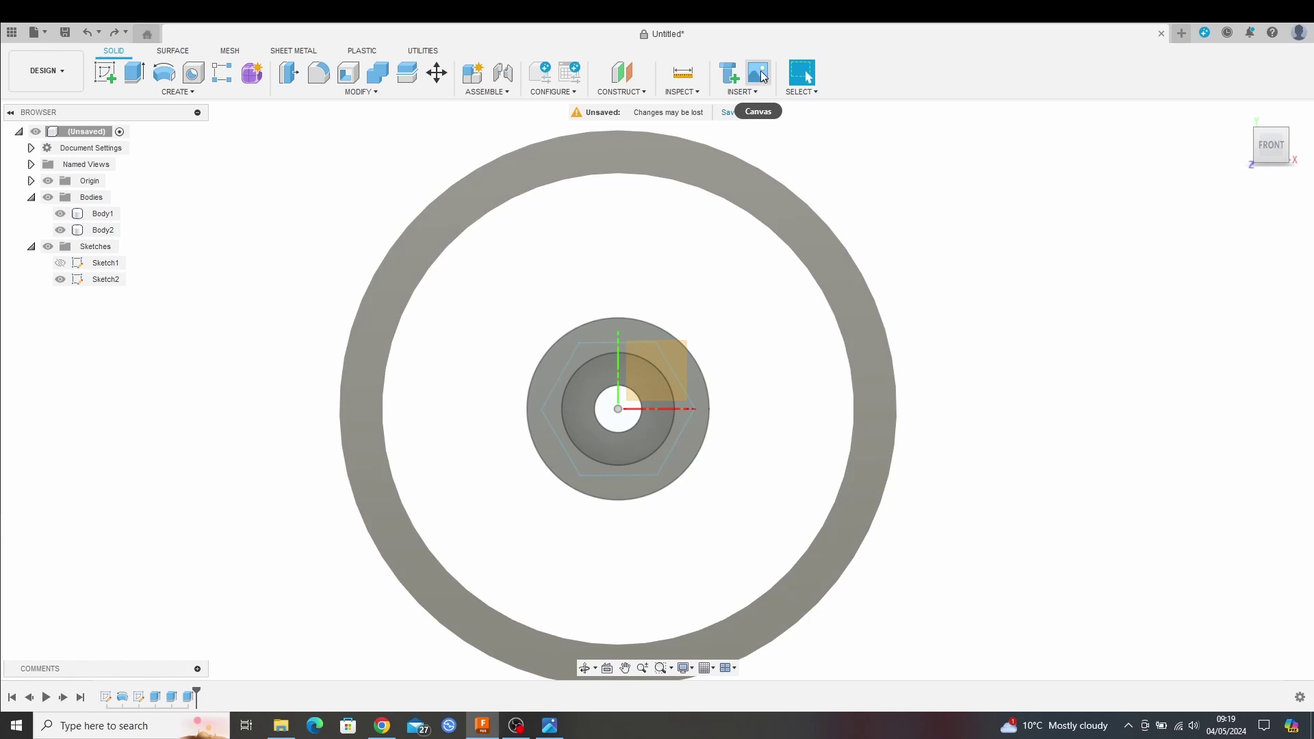
click(761, 74)
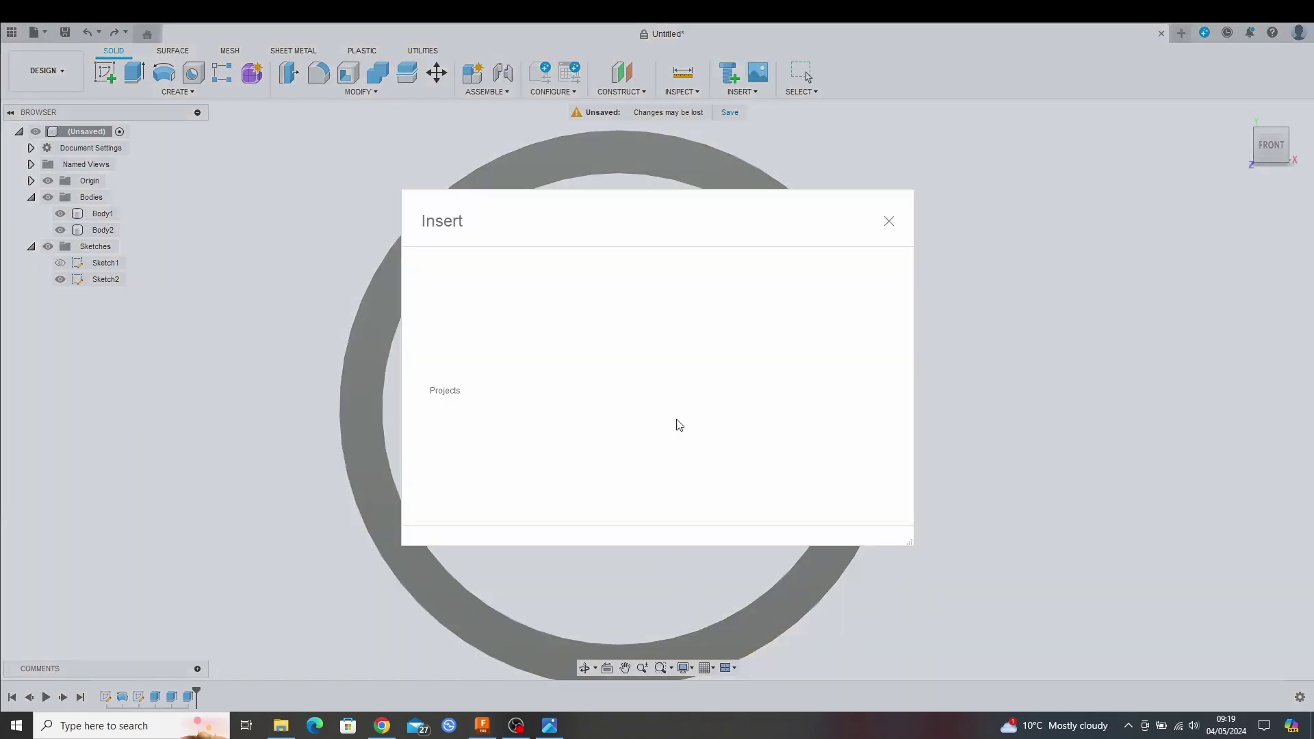
click(471, 505)
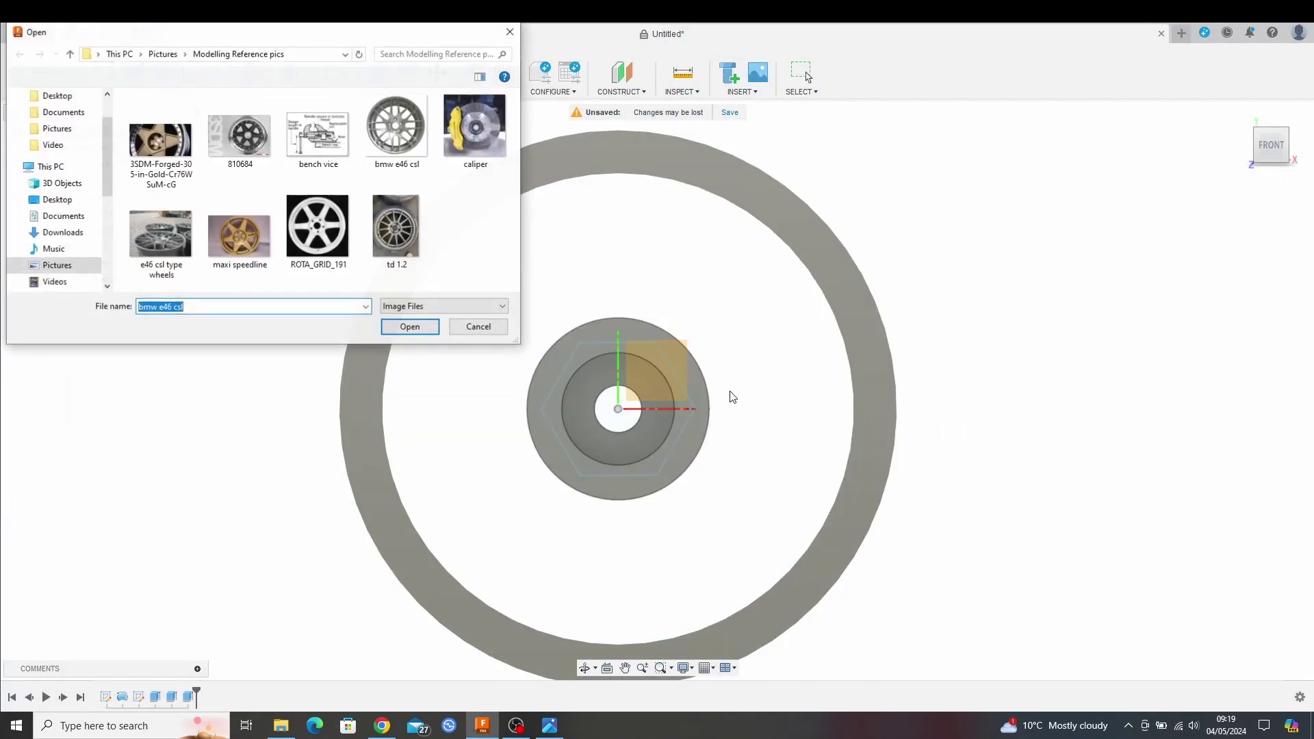
click(384, 131)
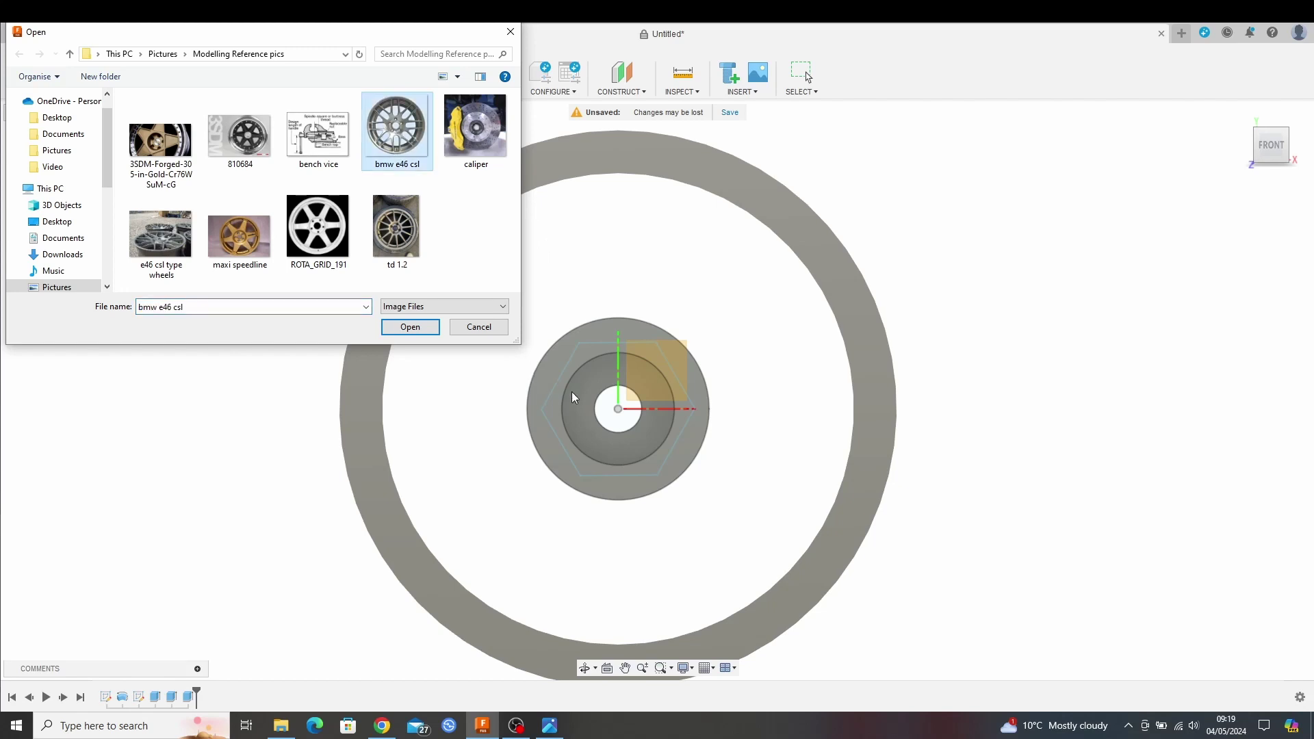
click(405, 328)
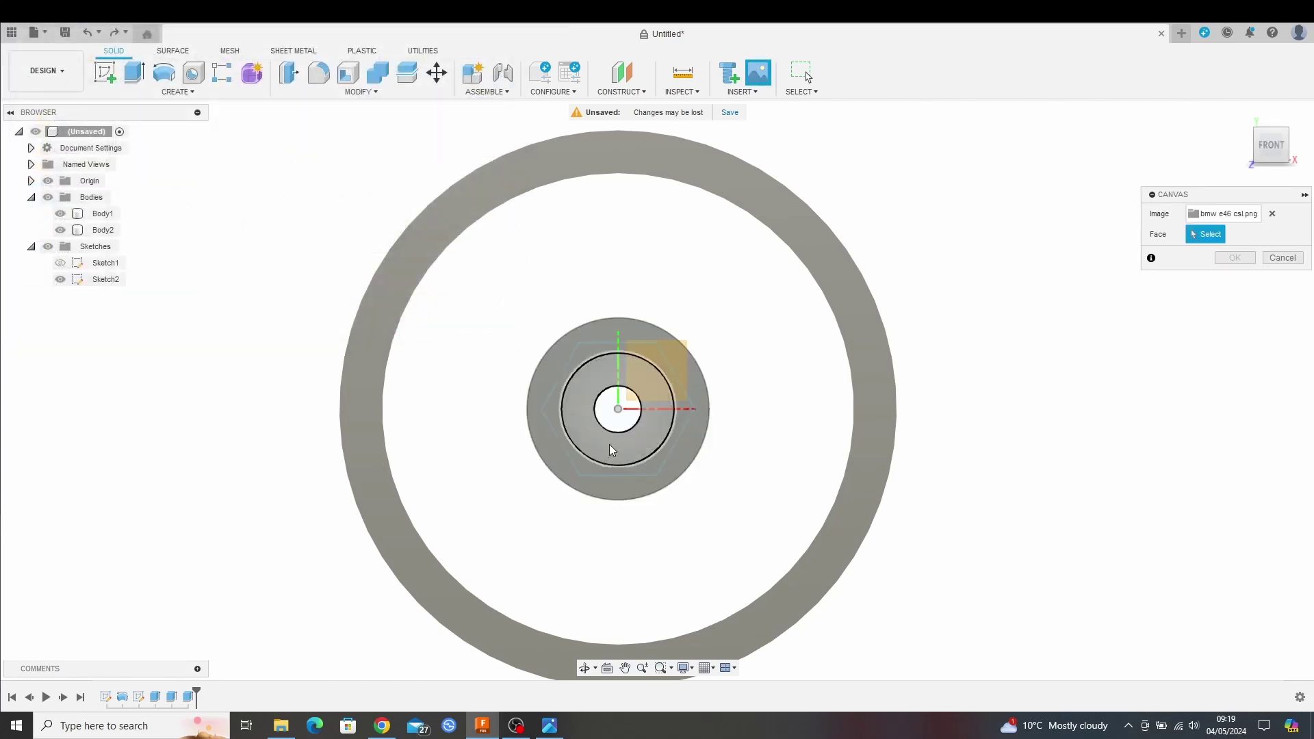
click(674, 364)
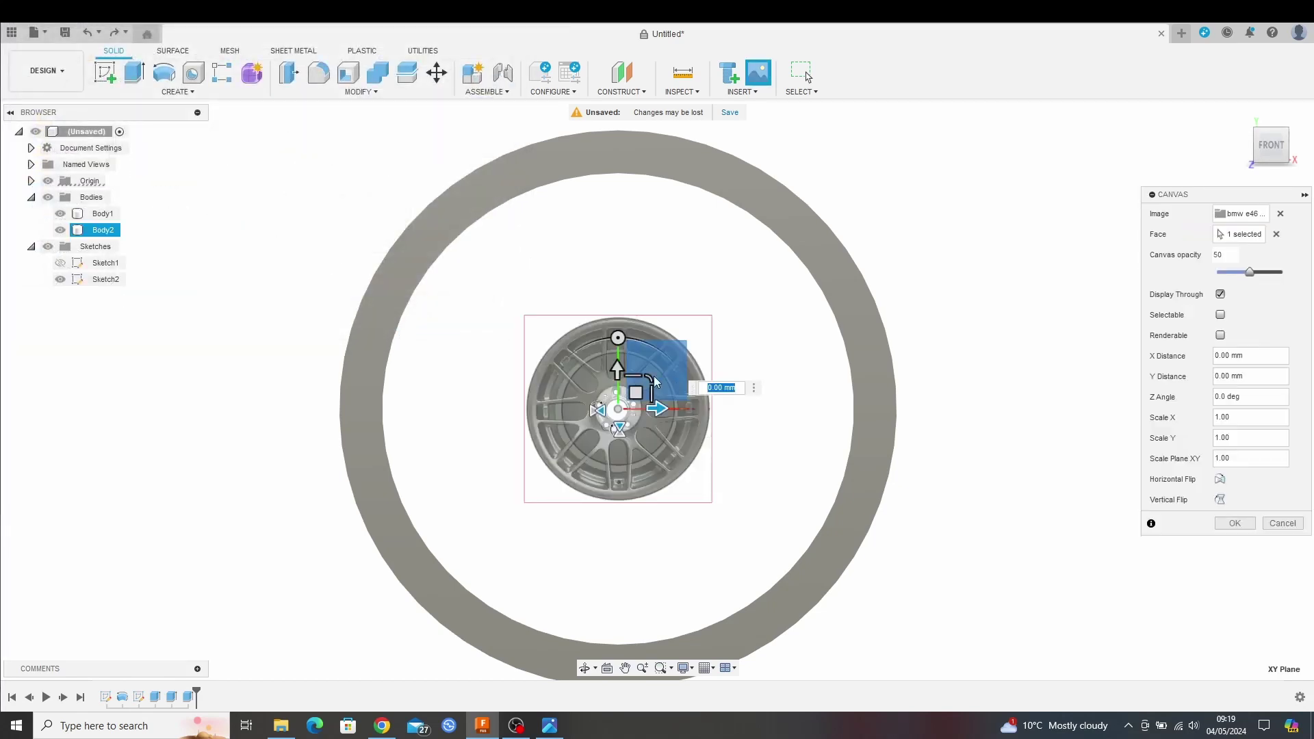
- Enlarge the canvas to fit the rim and set its Z angle to -1.5°
drag(638, 372, 734, 291)
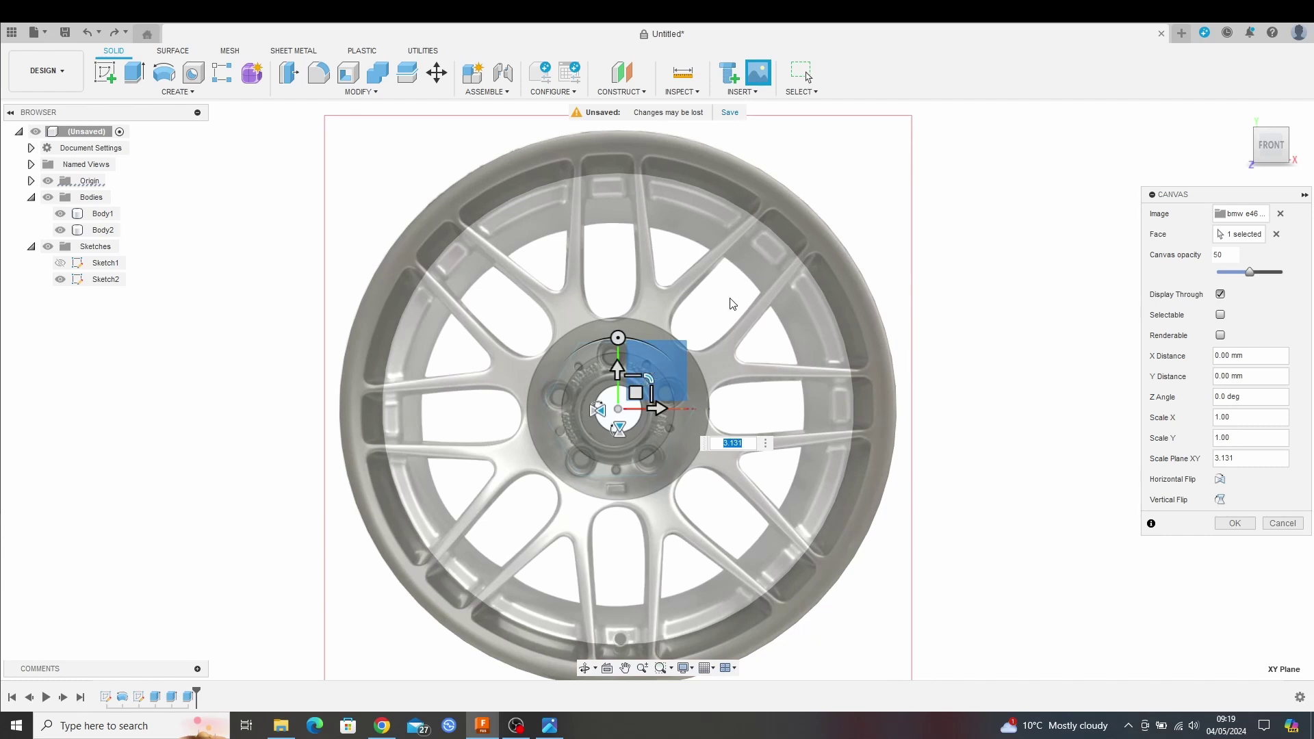
click(1235, 524)
click(618, 338)
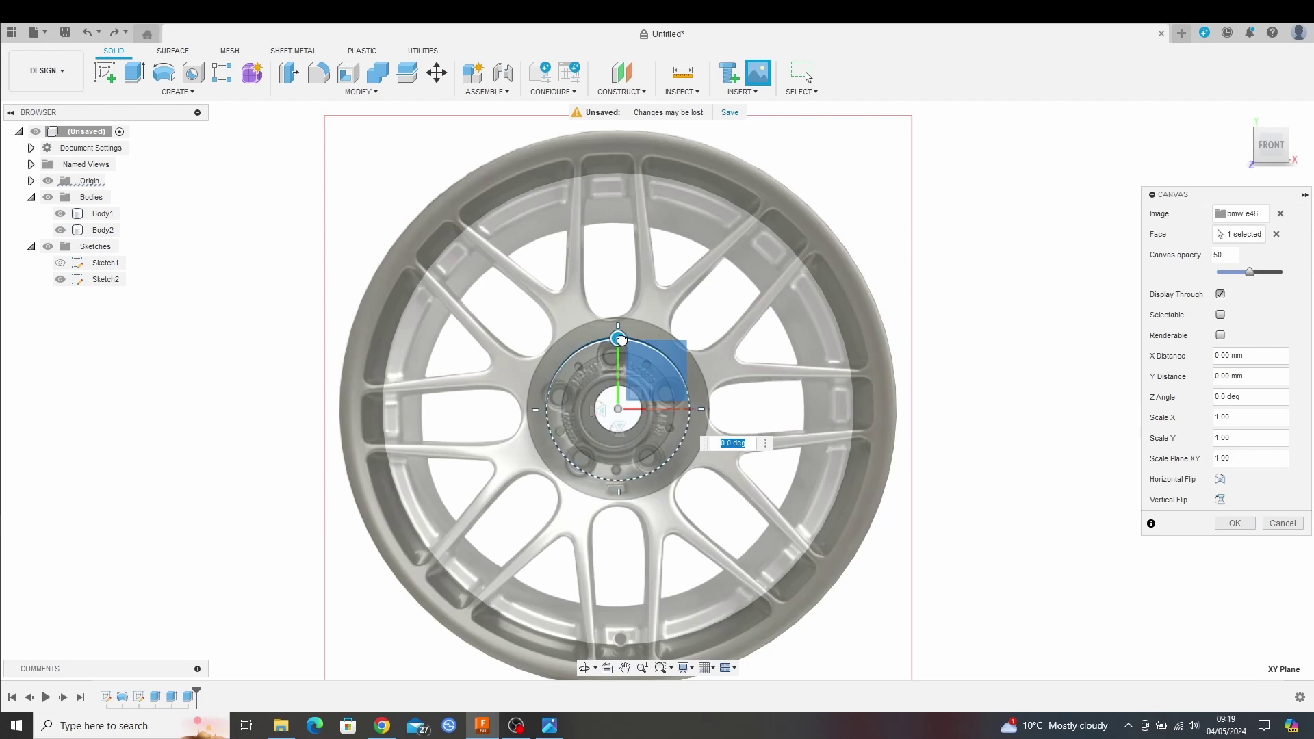
click(620, 338)
click(619, 338)
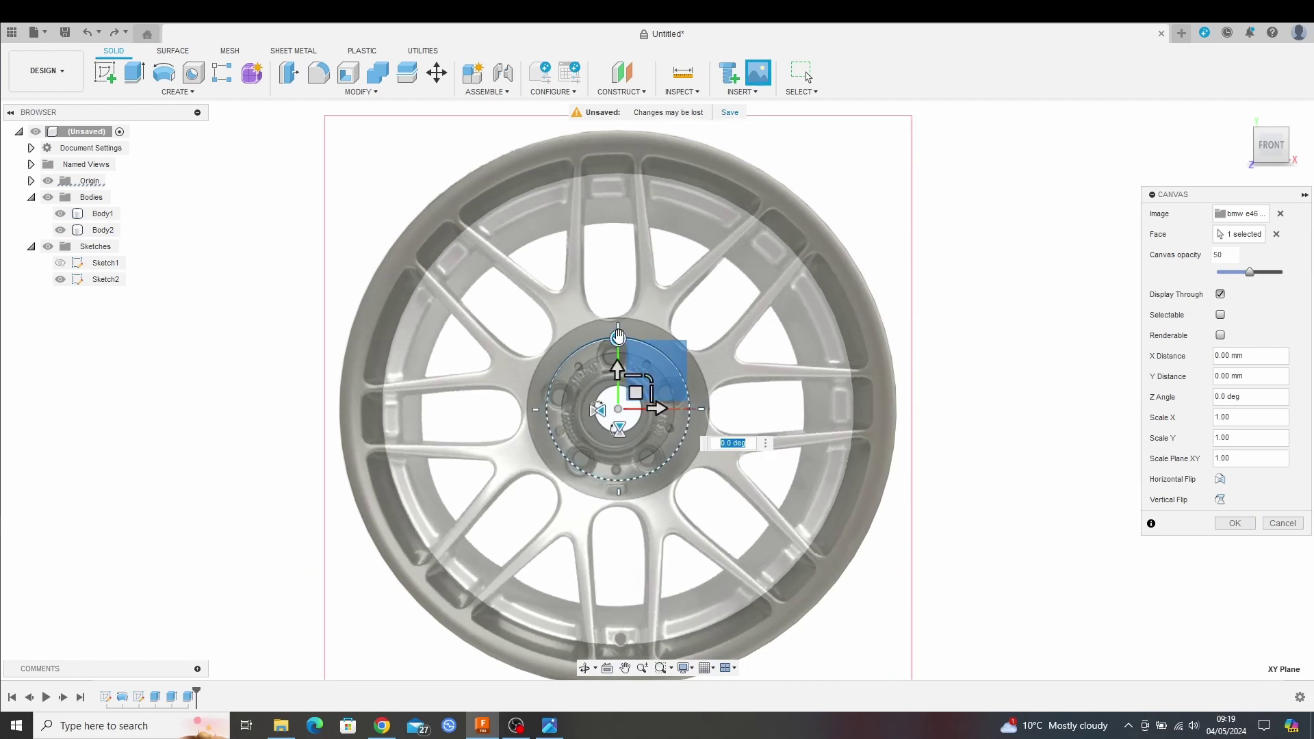
key(Return)
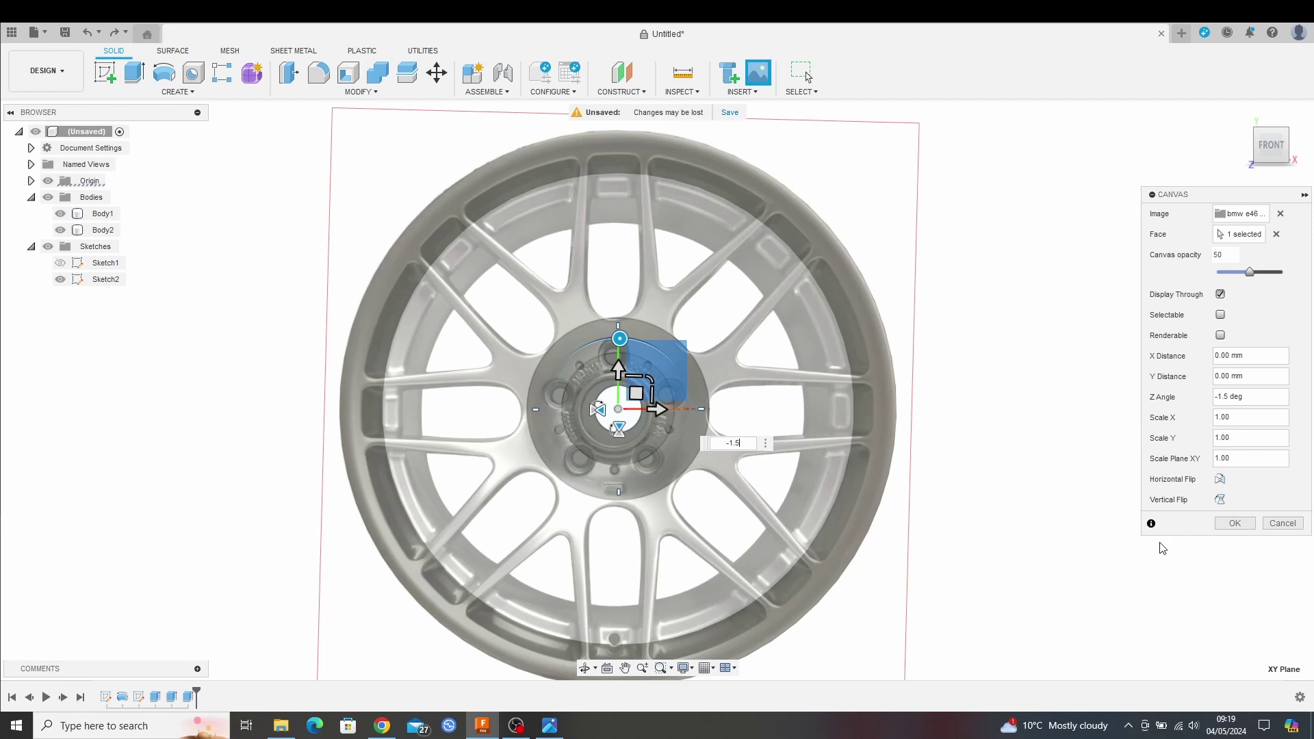
click(1237, 523)
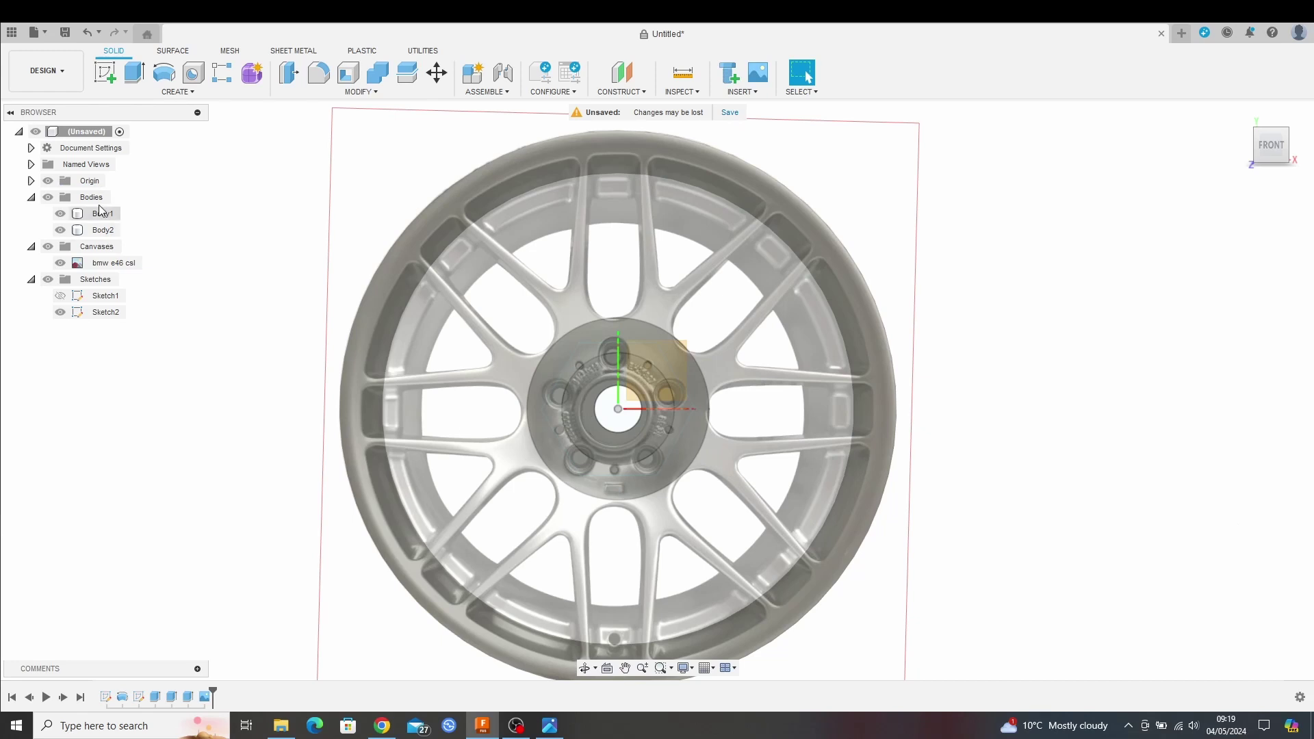
- Sketch on the front face a 27 mm vertical construction line from the centre to the rim top
double_click(548, 474)
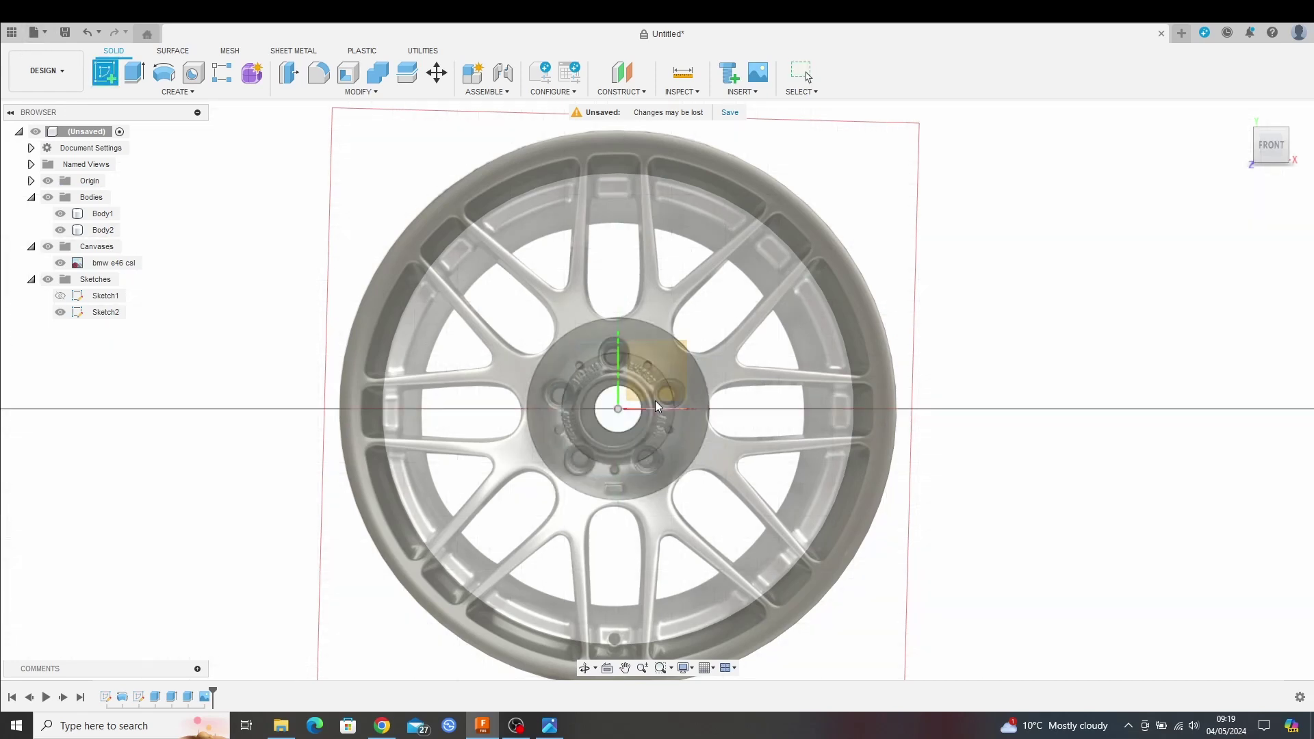
click(674, 360)
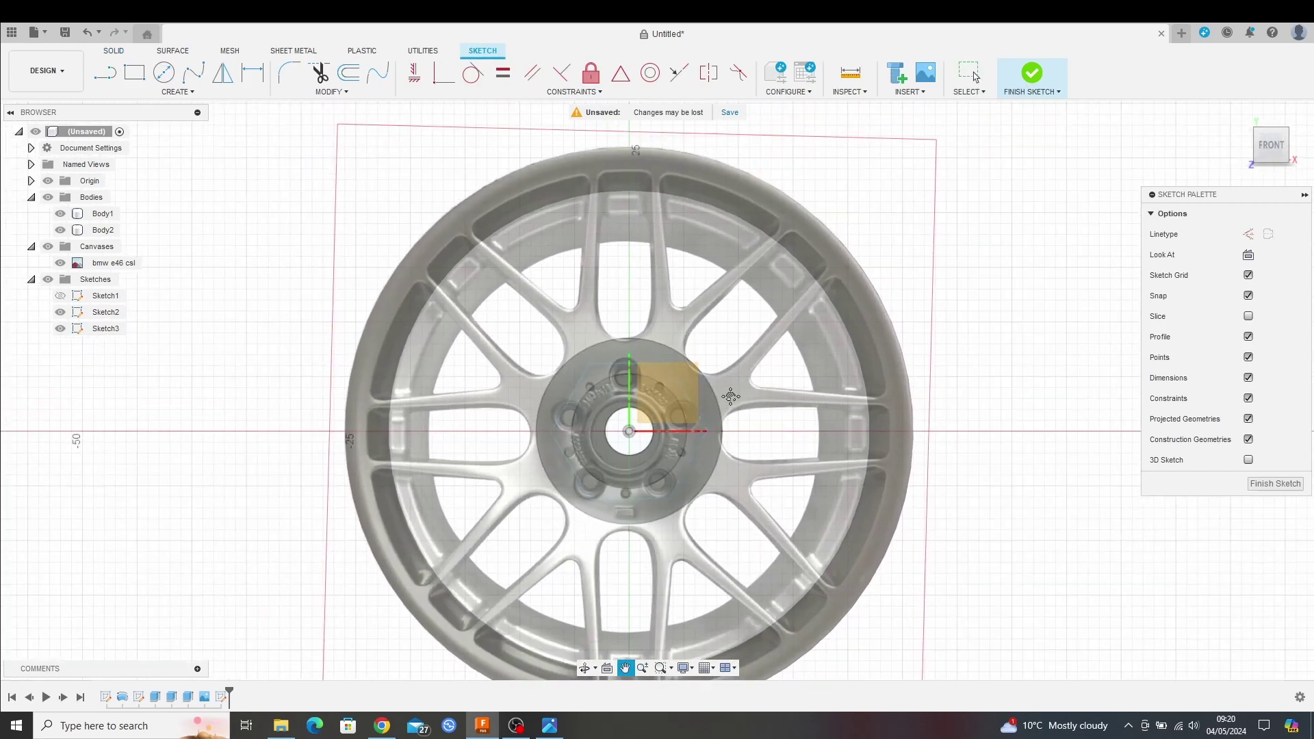
click(105, 72)
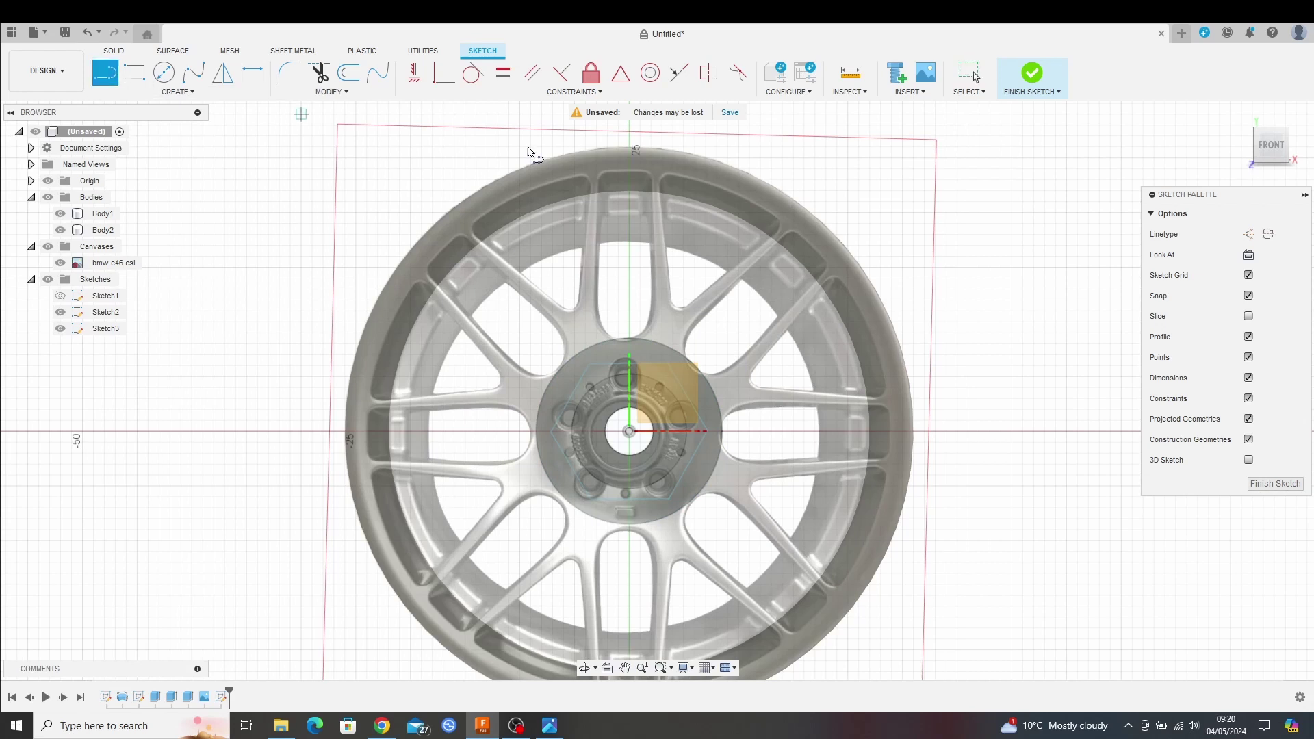
click(1247, 236)
click(629, 431)
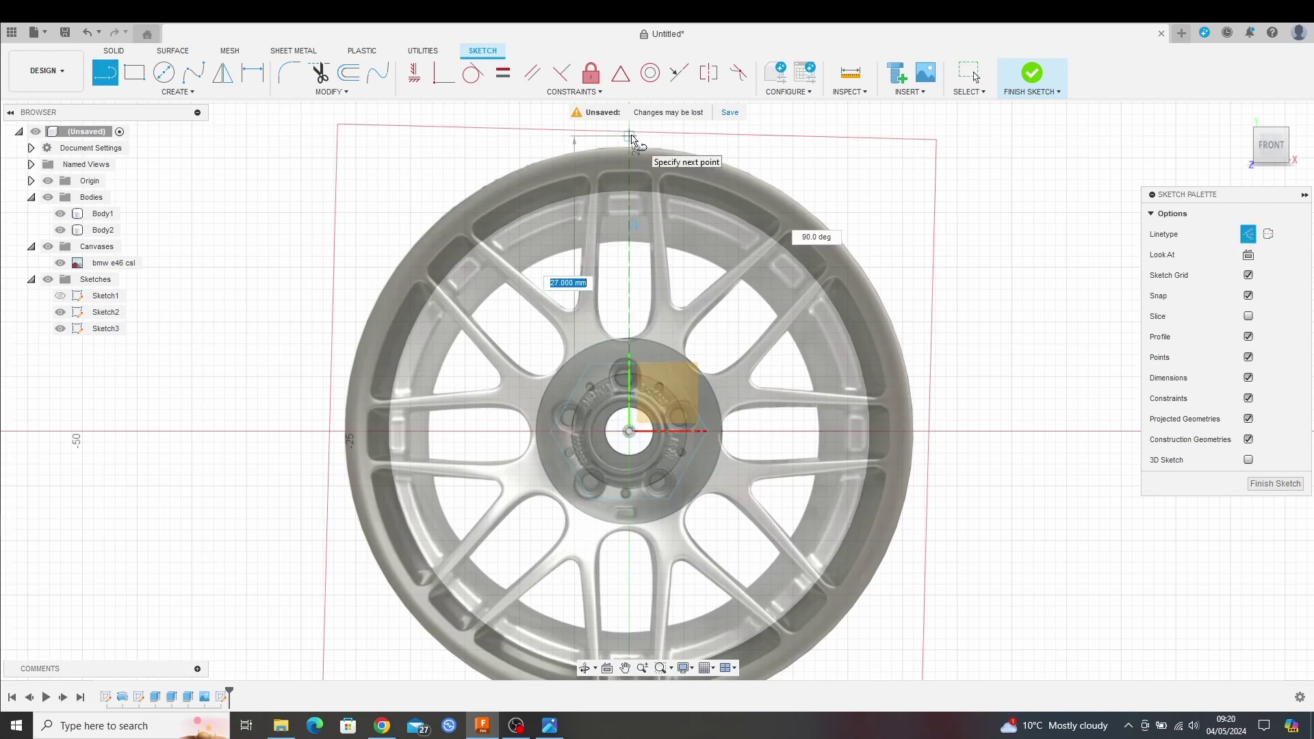
click(630, 137)
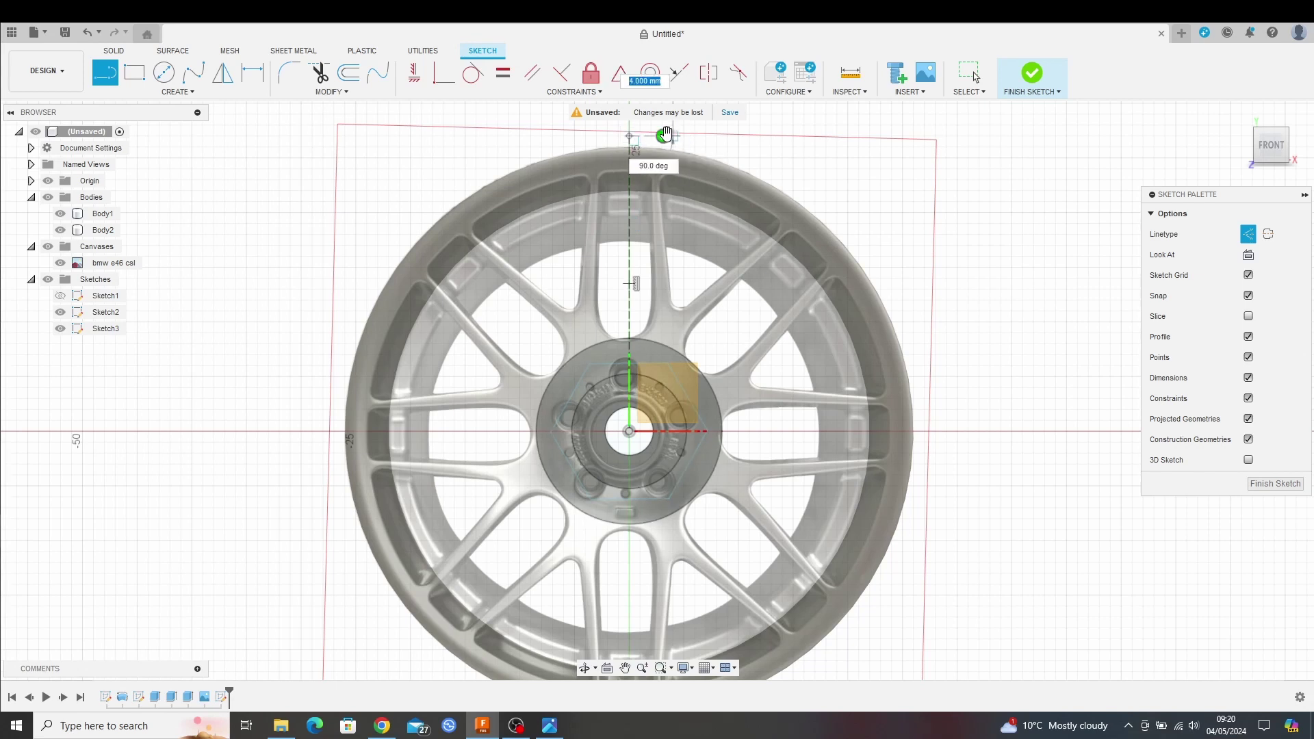
key(Escape)
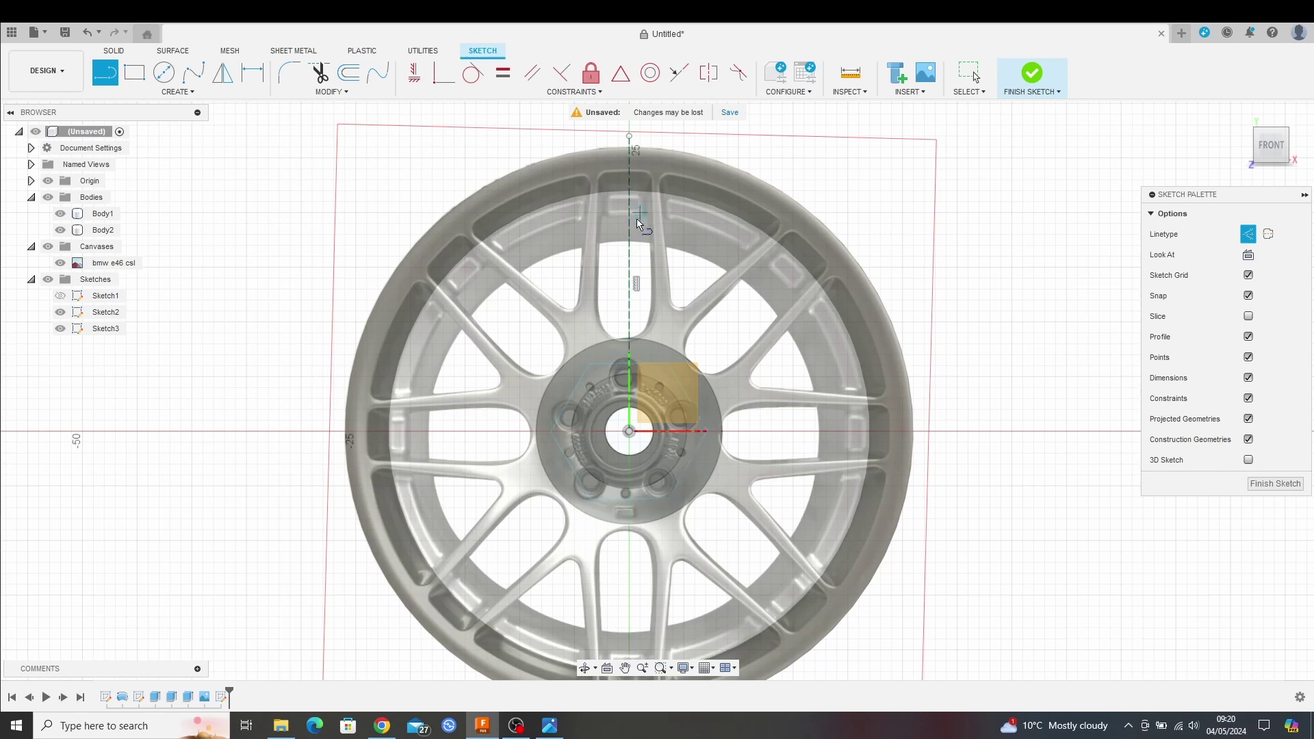
- Draw an inner-rim-sized circle at the origin and a 5 mm circle on the vertical line
click(162, 73)
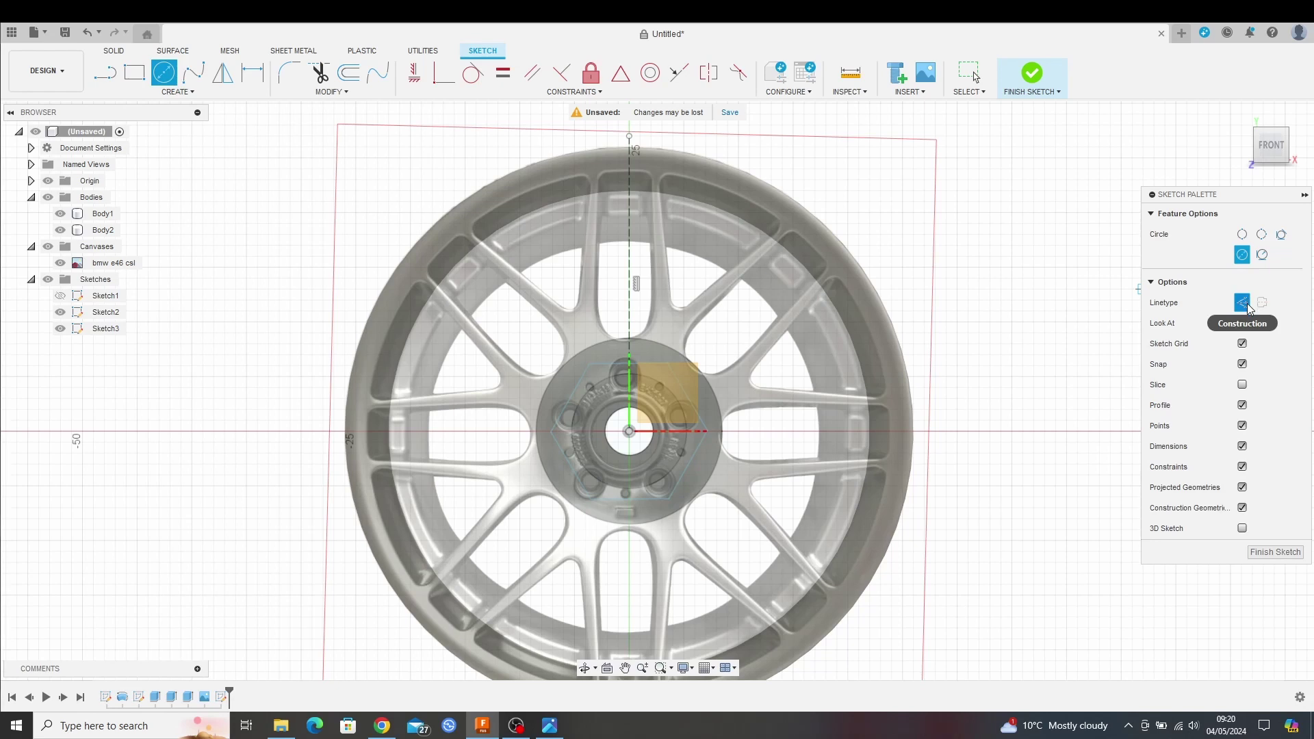
click(629, 431)
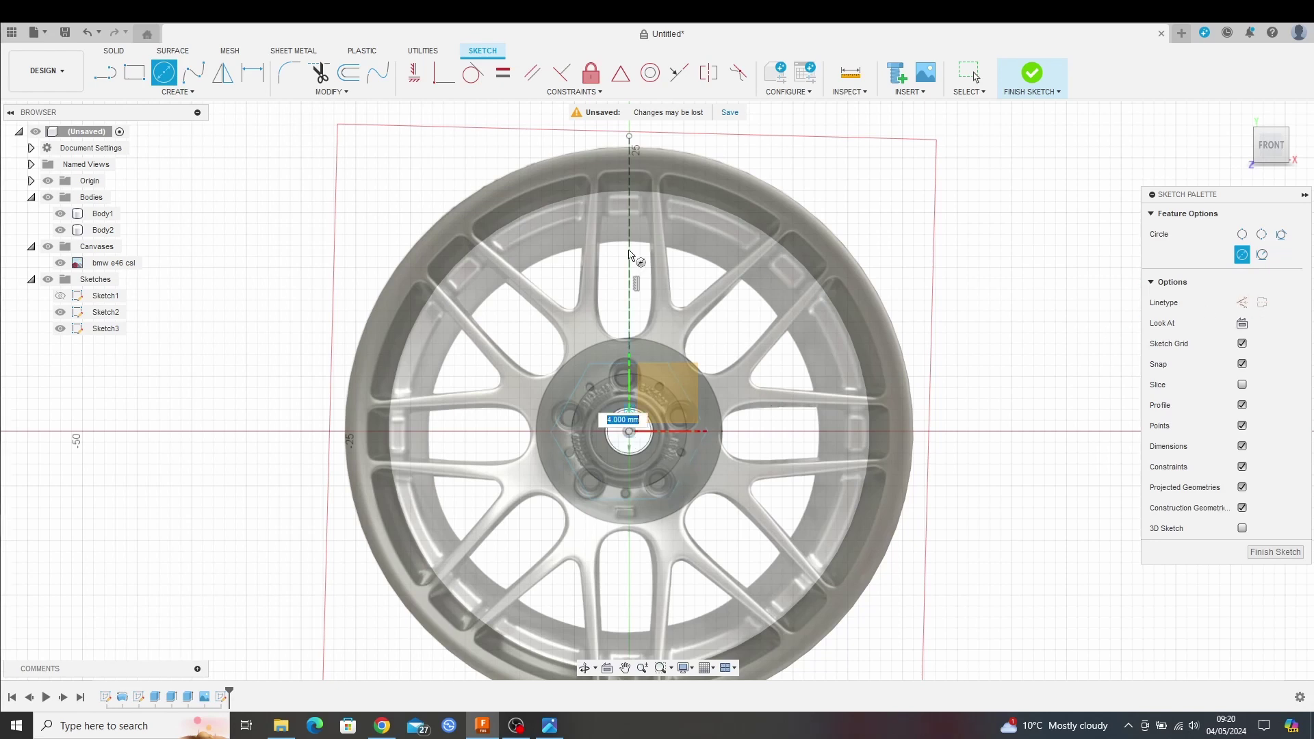
click(627, 177)
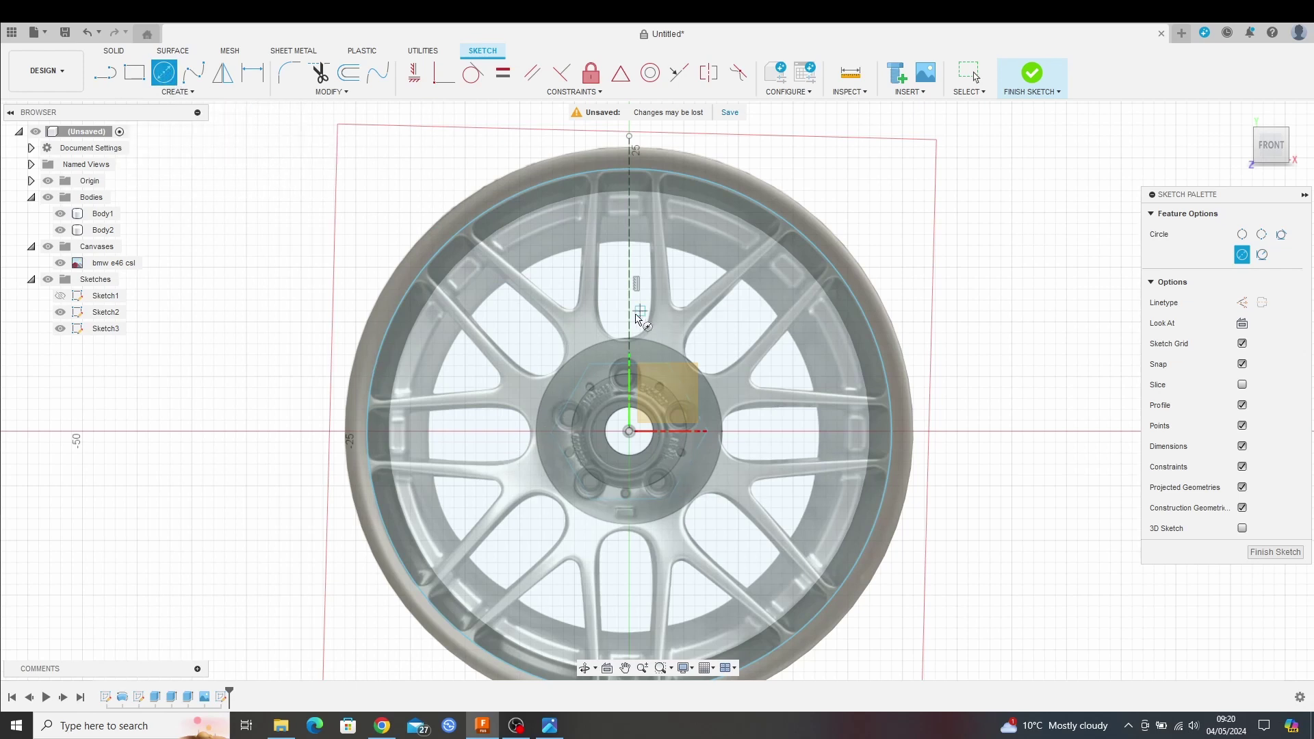
click(630, 314)
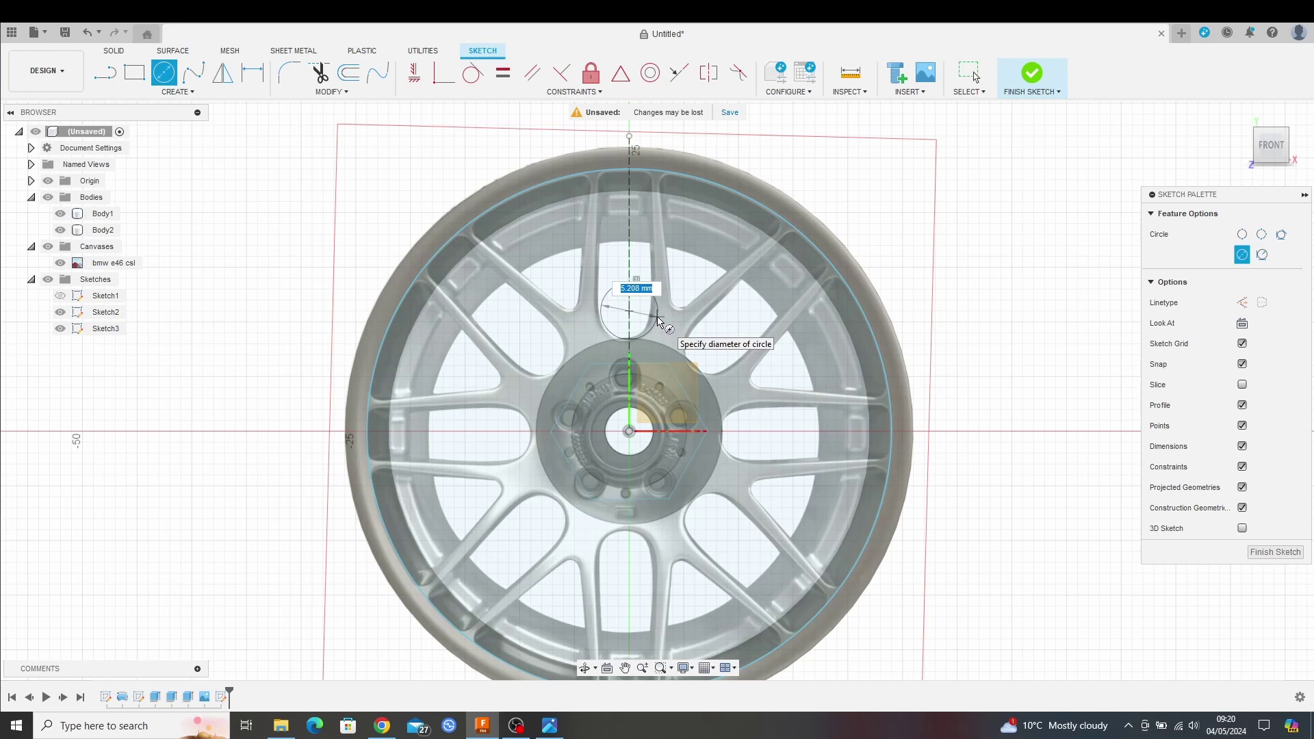
key(Tab)
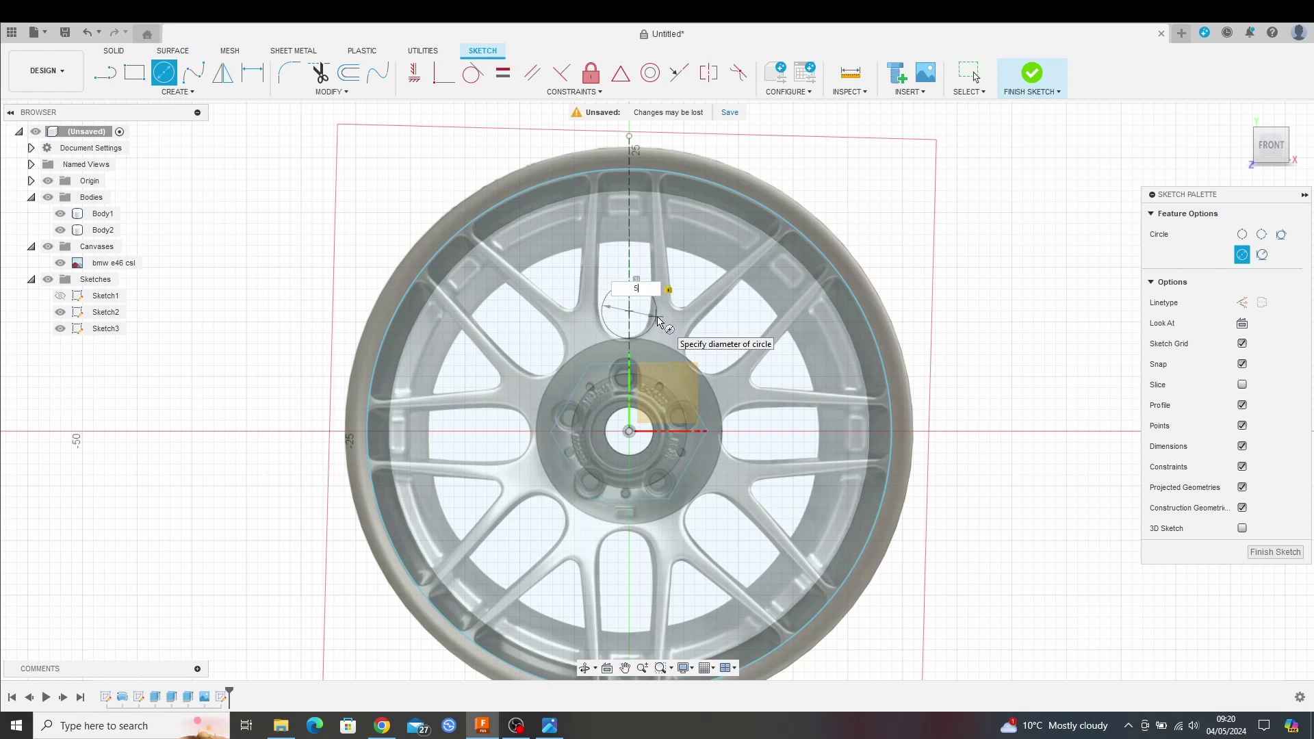
click(657, 318)
key(Escape)
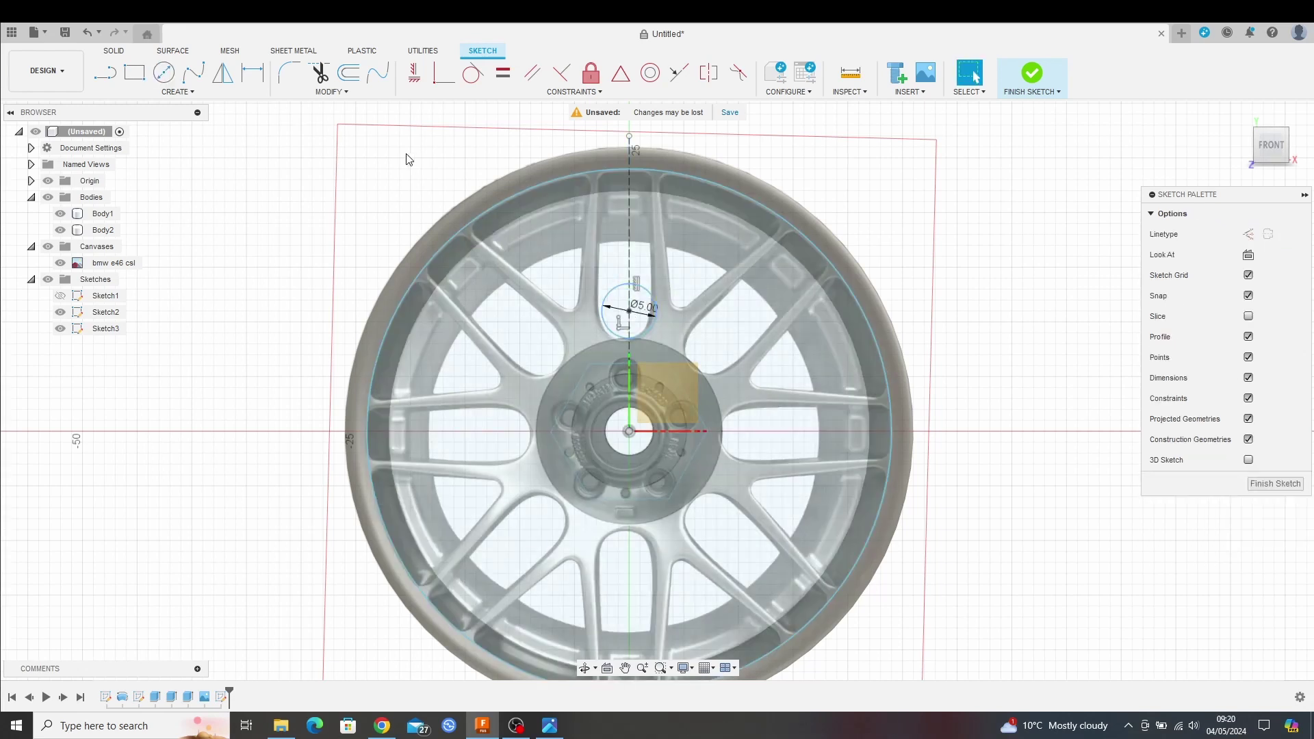
- Pick the 5 mm circle with Move/Copy, then cancel without moving it
click(459, 226)
key(m)
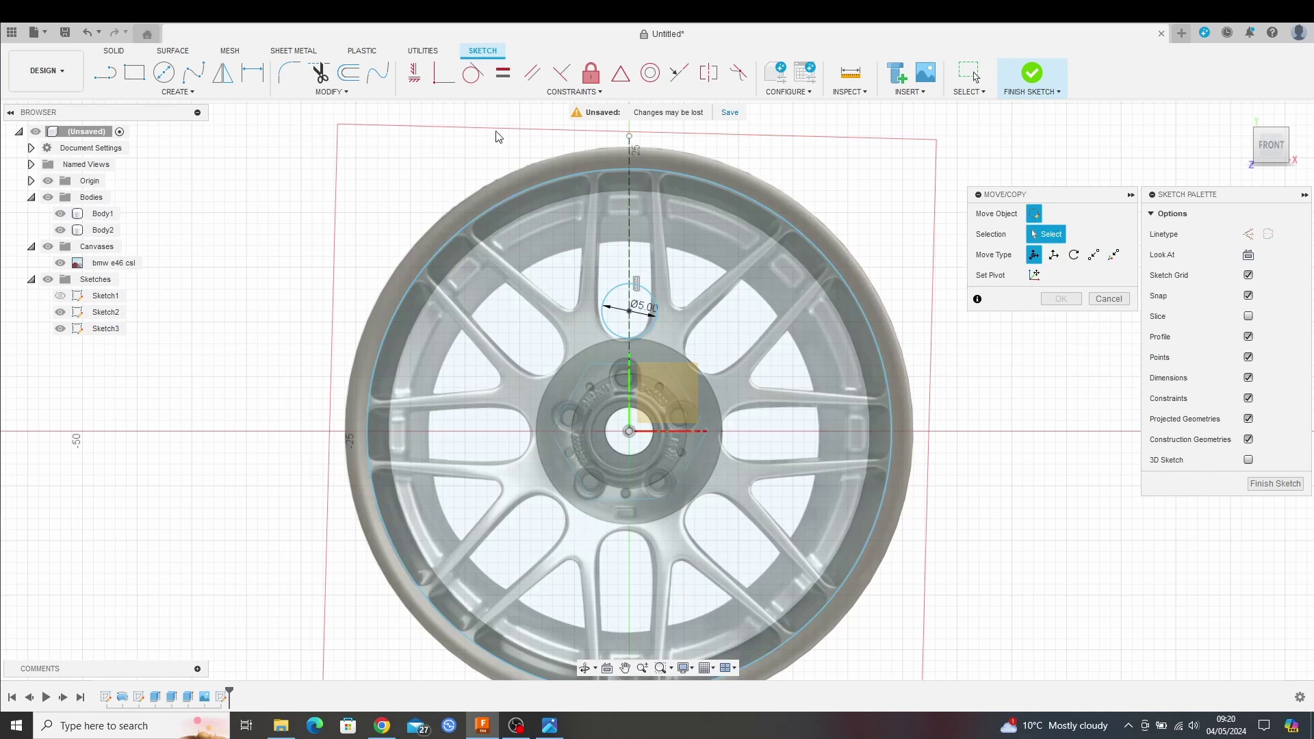
click(656, 312)
click(628, 271)
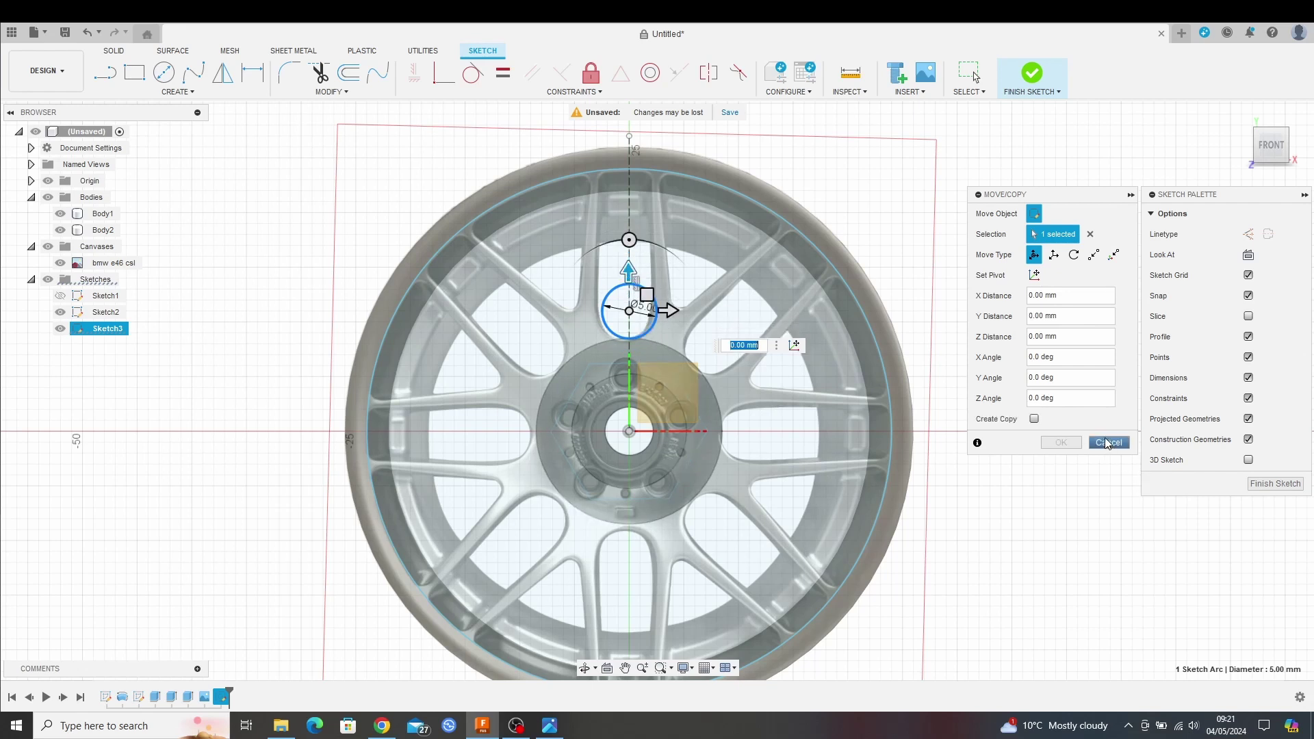
key(Escape)
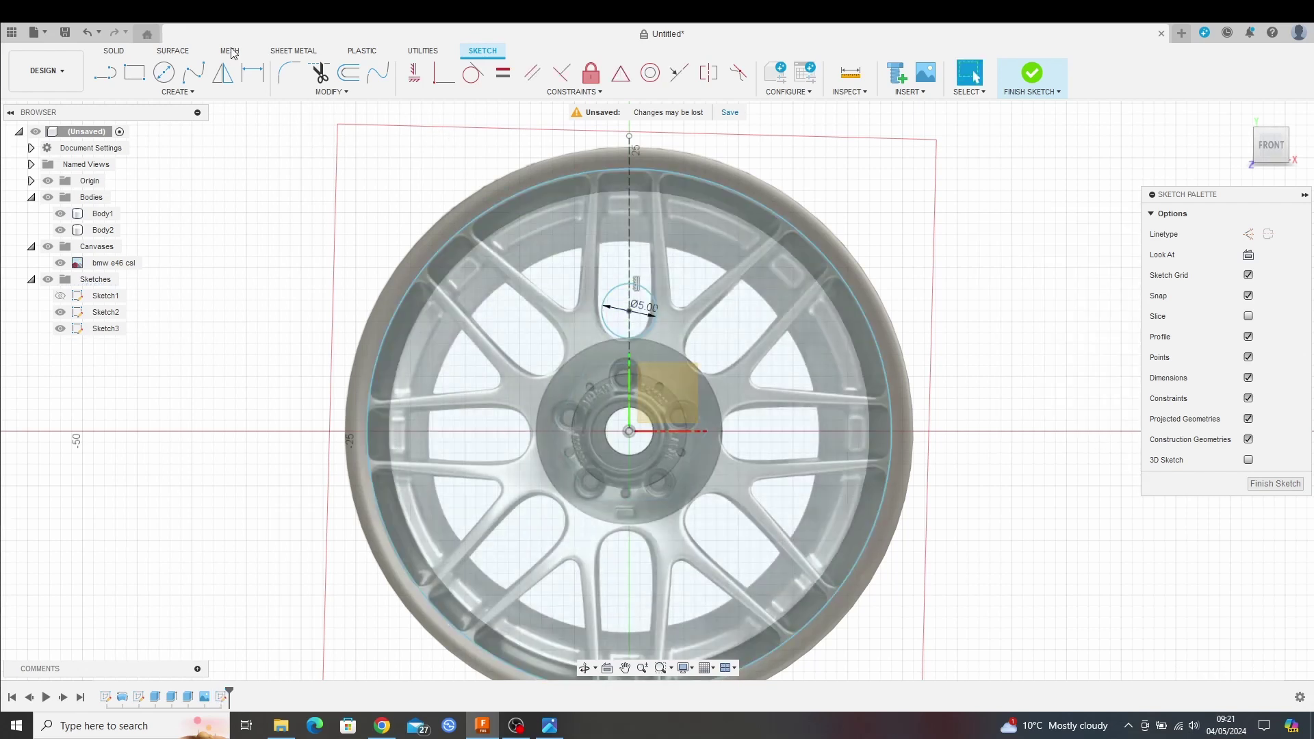
- Draw a fit-point spline along the spoke's left edge from the 5 mm circle to the rim top
click(195, 78)
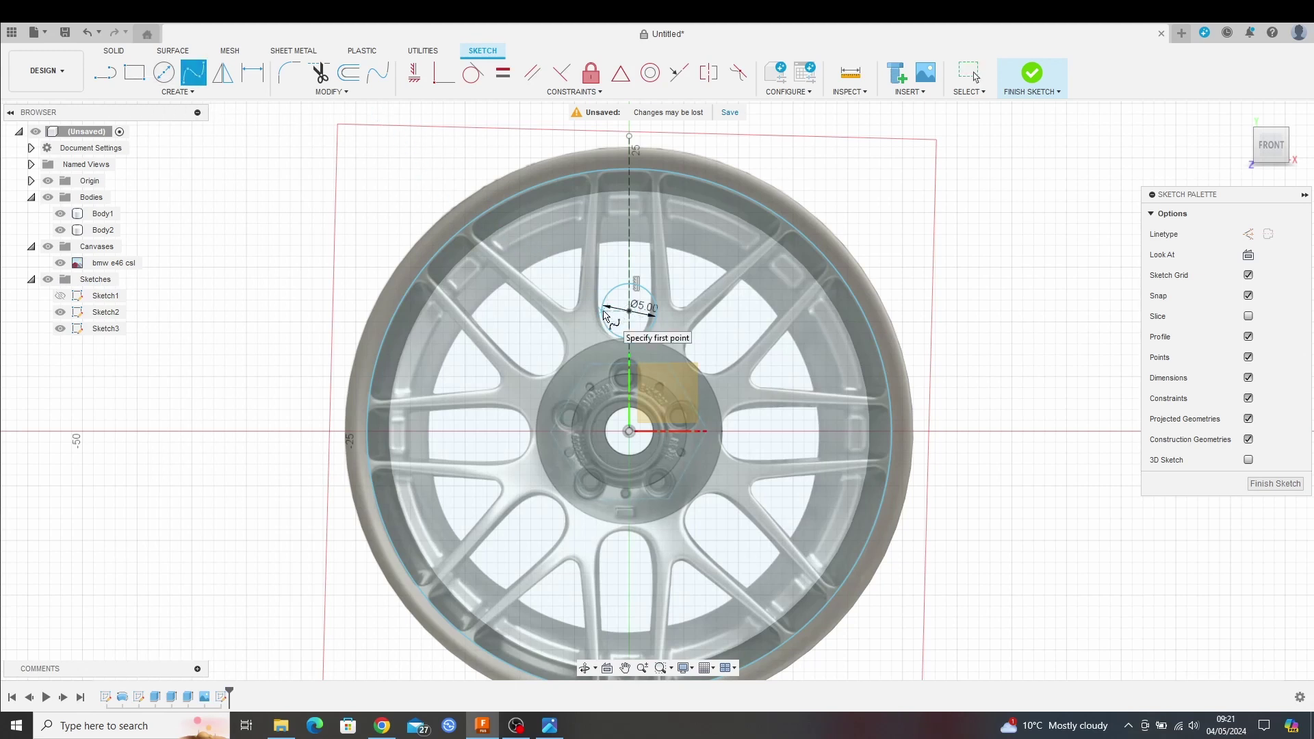
click(602, 311)
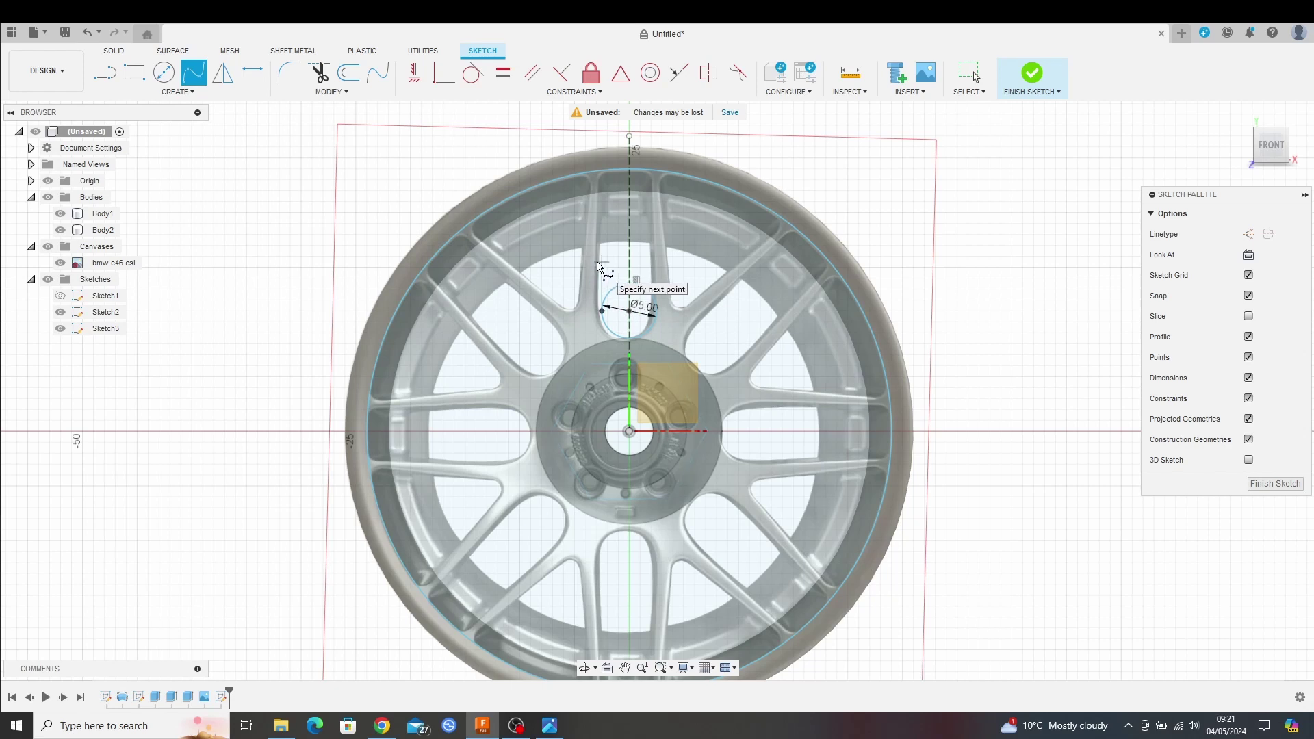
scroll(597, 268, up, 3)
scroll(597, 275, up, 1)
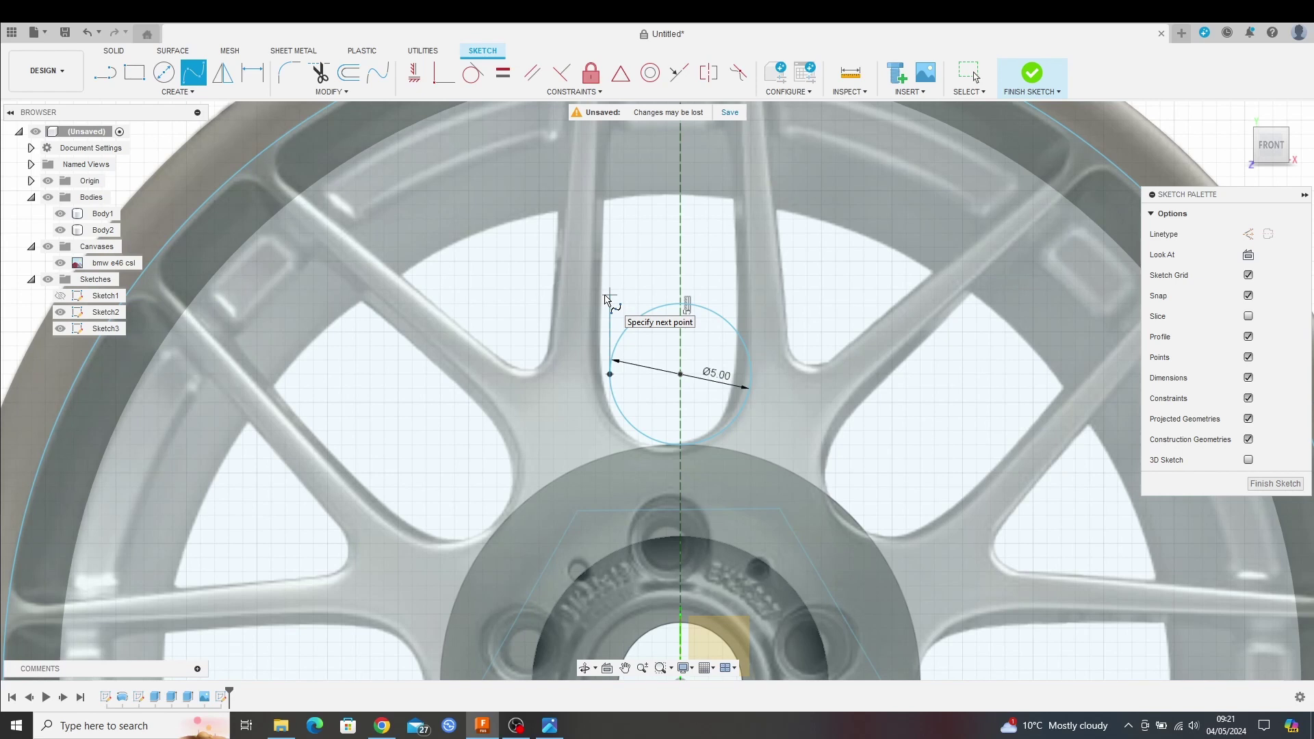
click(608, 295)
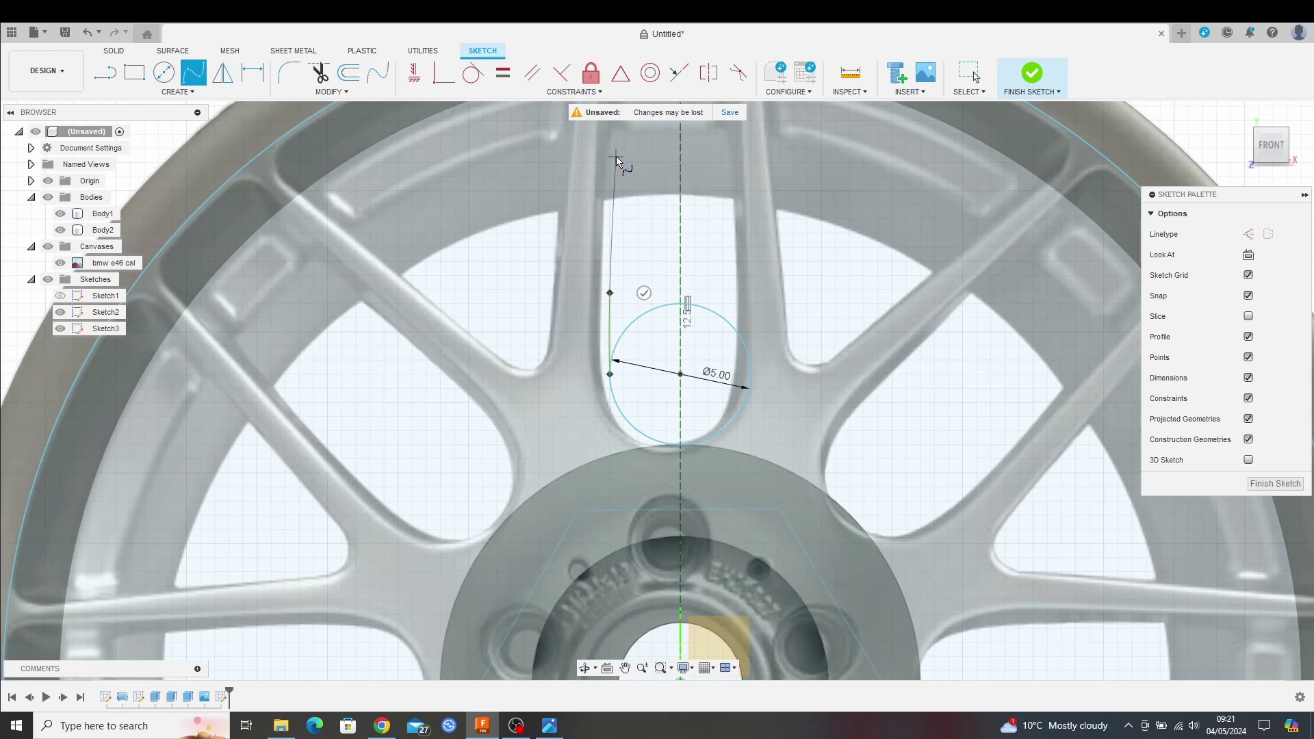
middle_drag(616, 157, 611, 297)
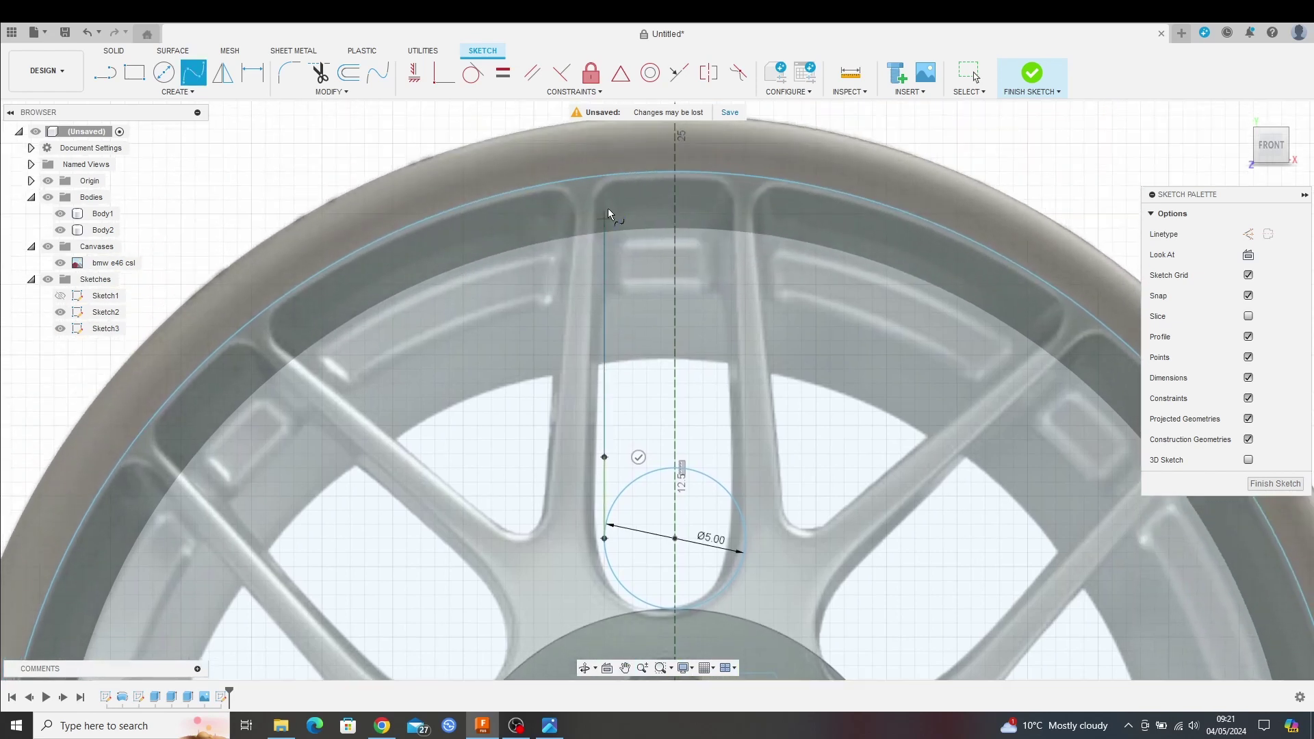
click(616, 149)
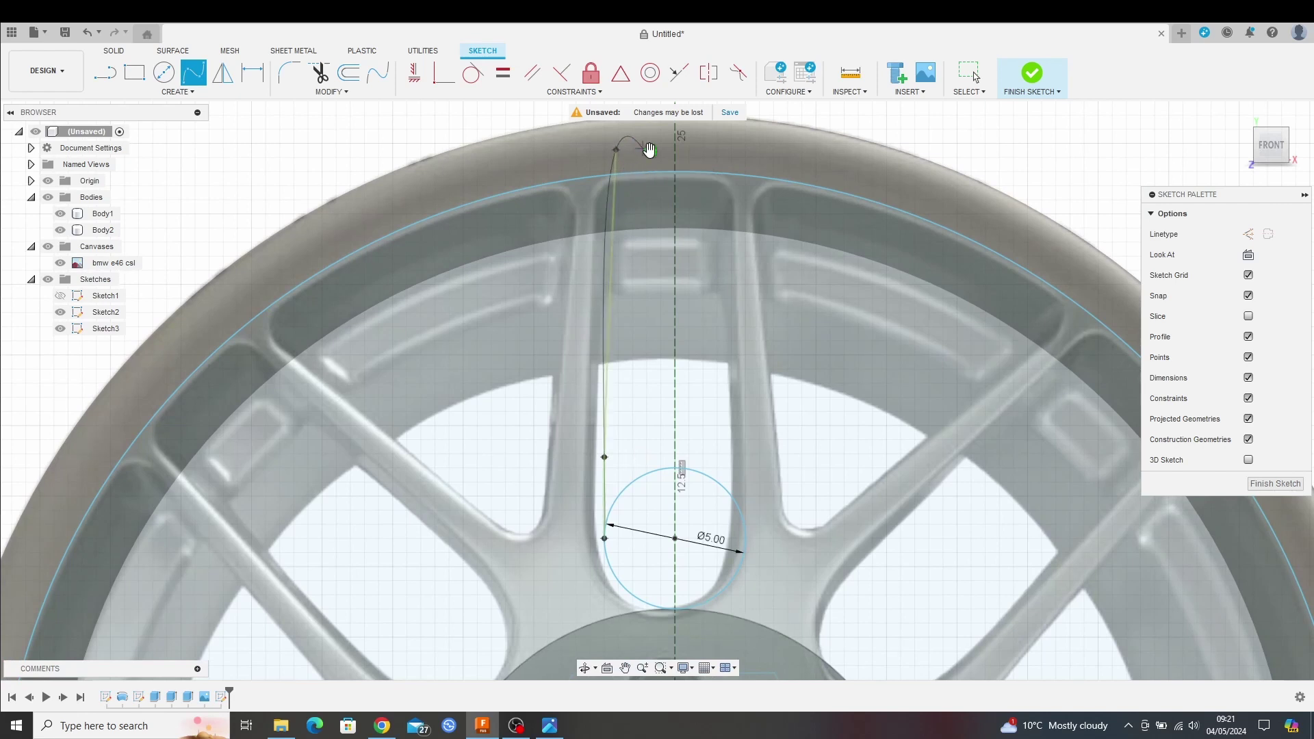
click(649, 152)
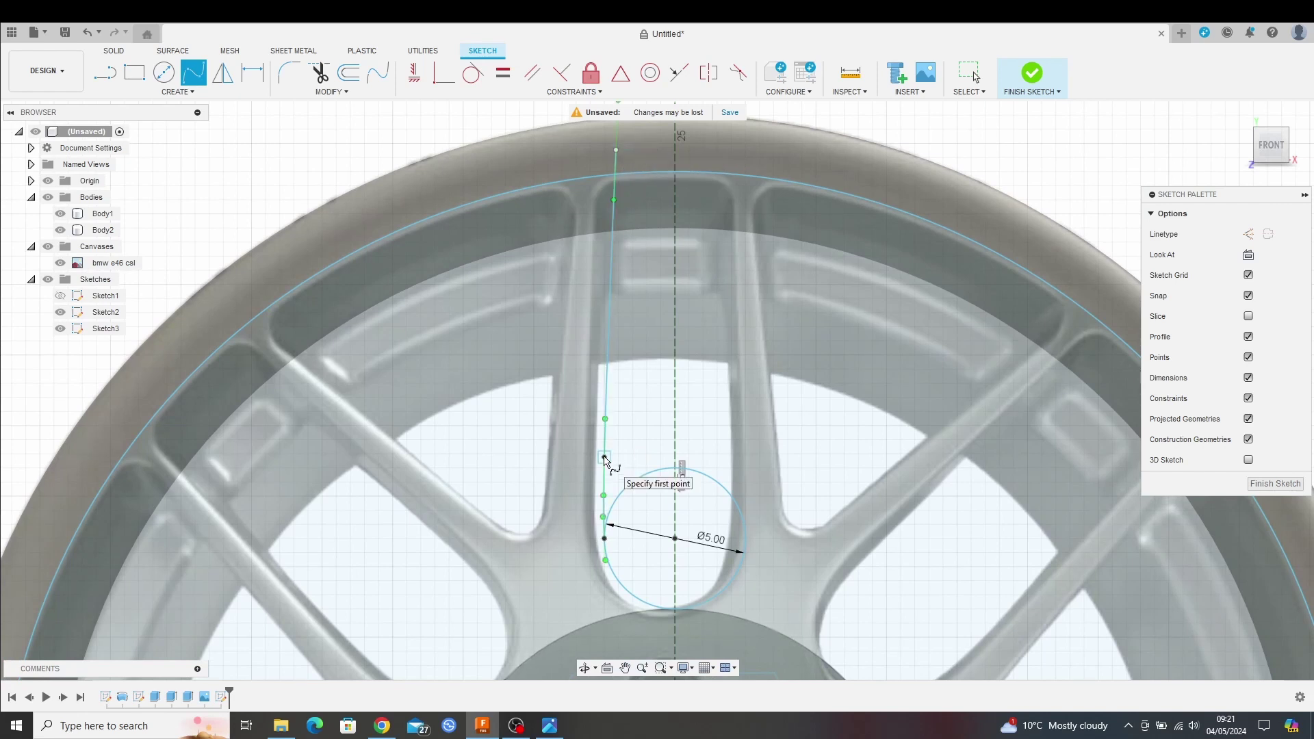
key(Escape)
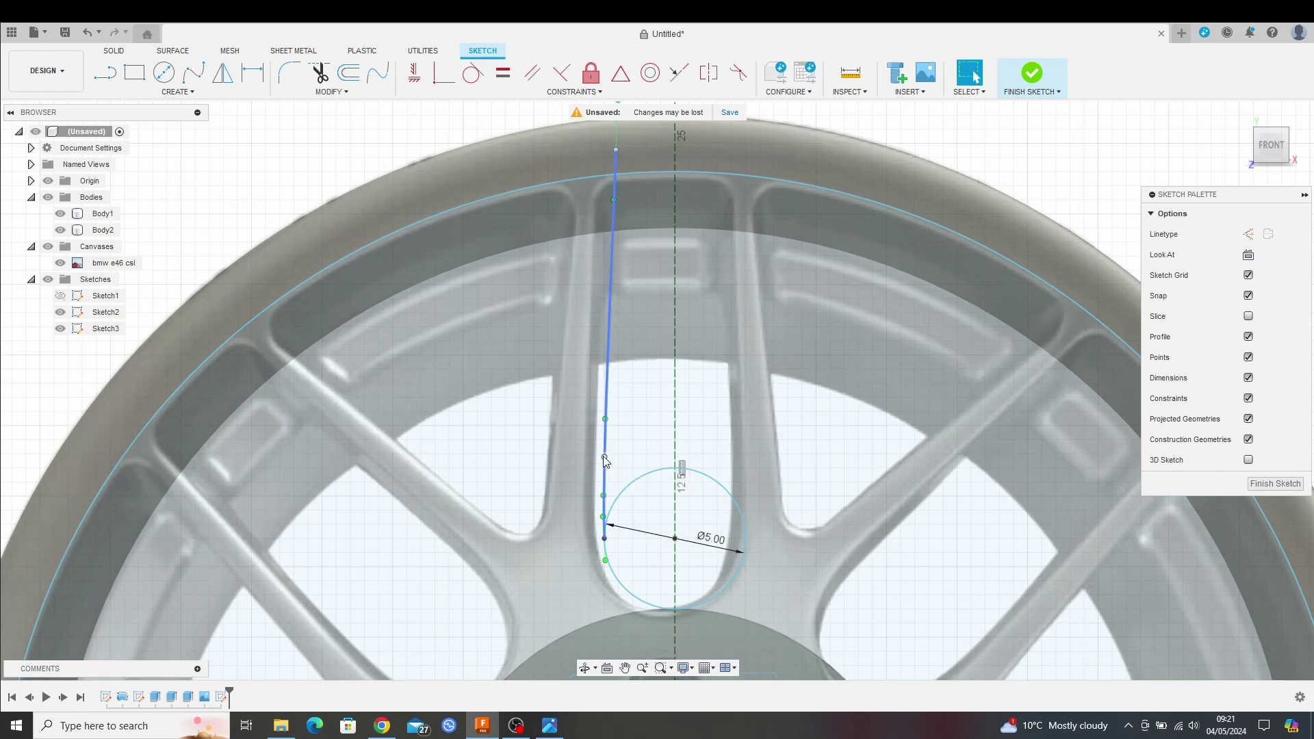
- Nudge one spline point slightly with Move/Copy
key(m)
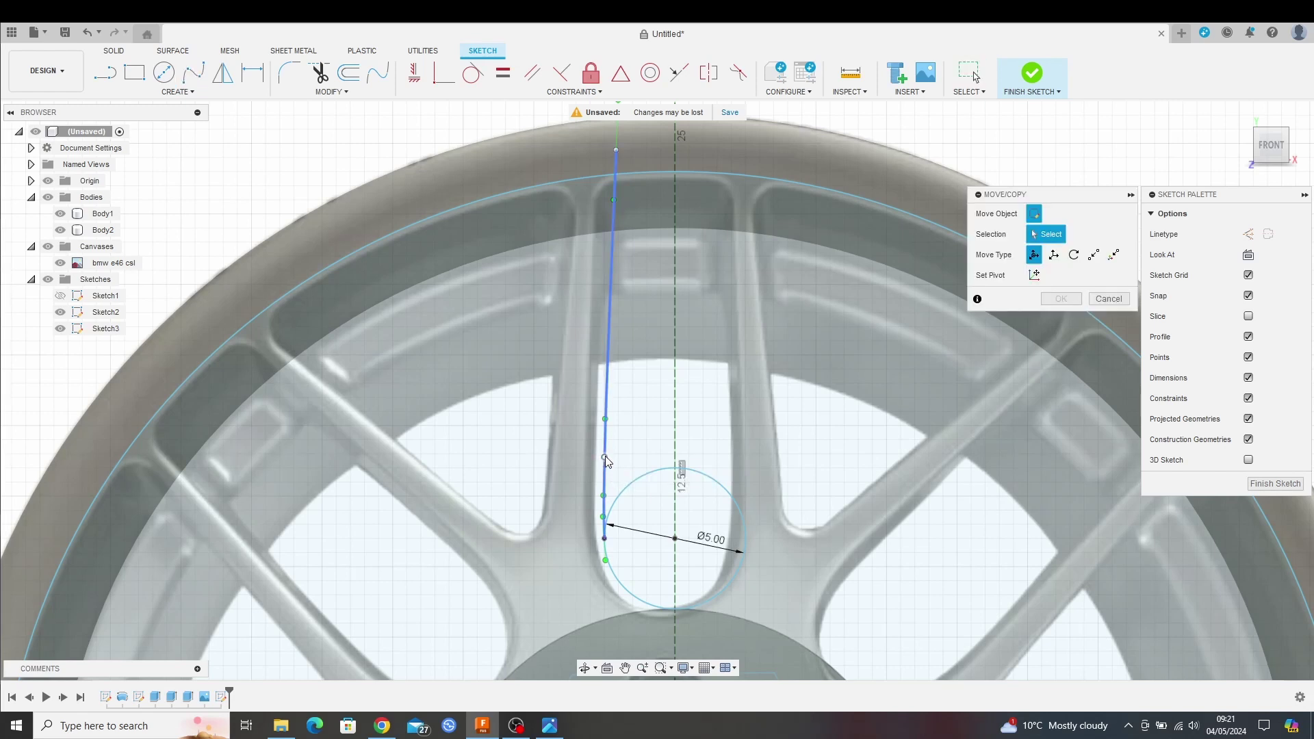
click(604, 457)
drag(622, 440, 623, 441)
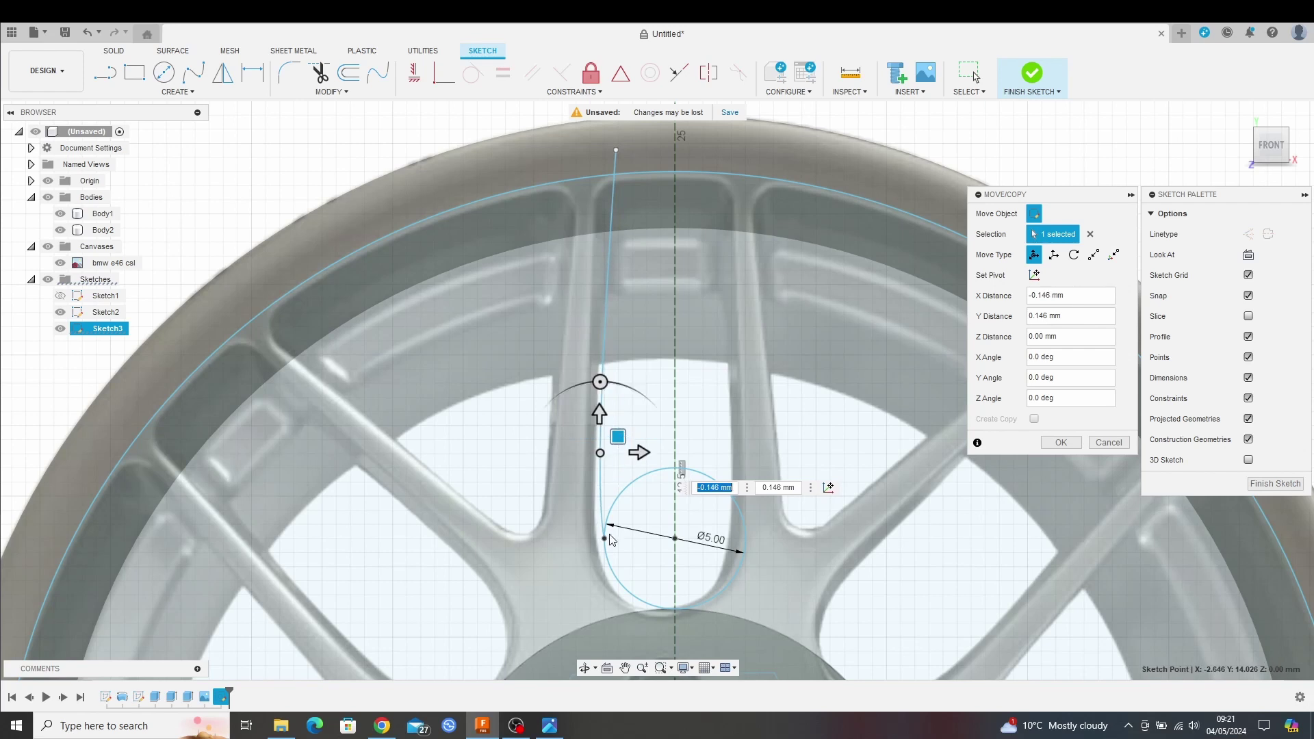
click(1062, 444)
- Make the spline tangent to the Ø5.00 circle
click(470, 75)
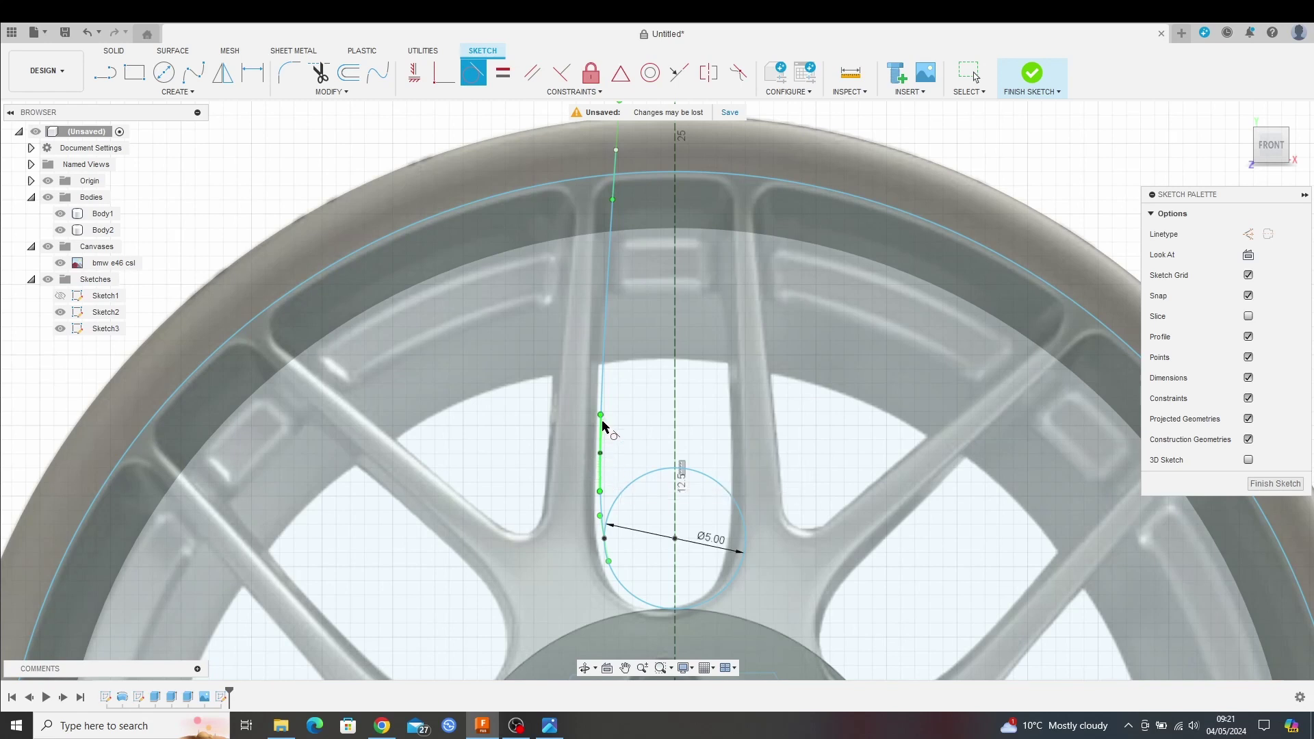
click(603, 392)
click(601, 404)
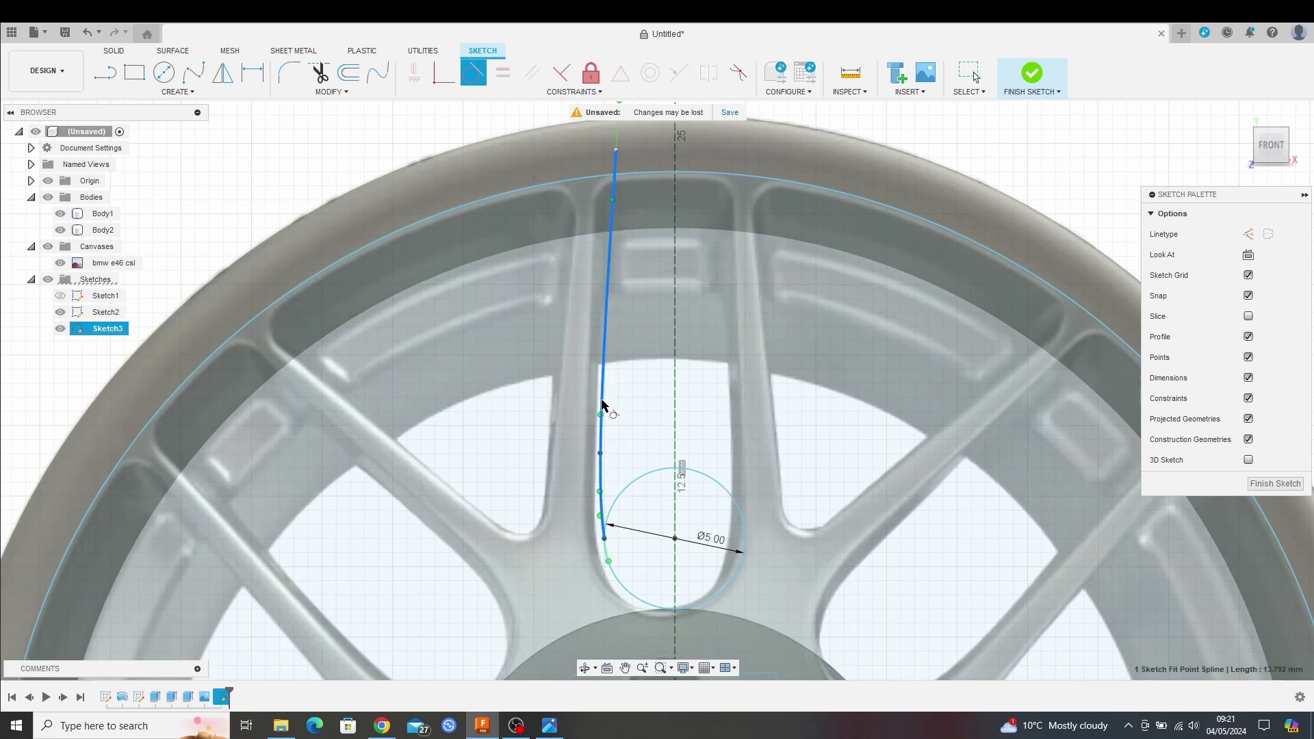
click(628, 593)
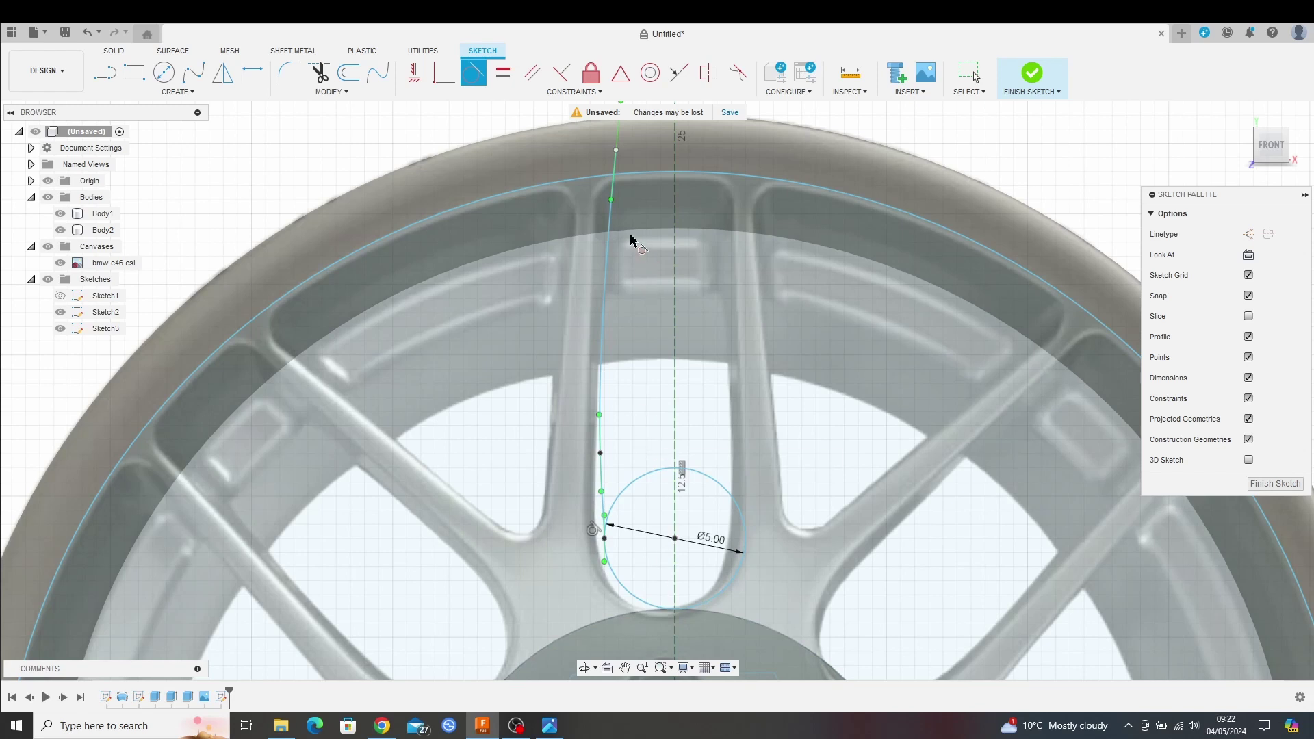
- Mirror the left spoke-edge spline across the dashed centre line
click(224, 74)
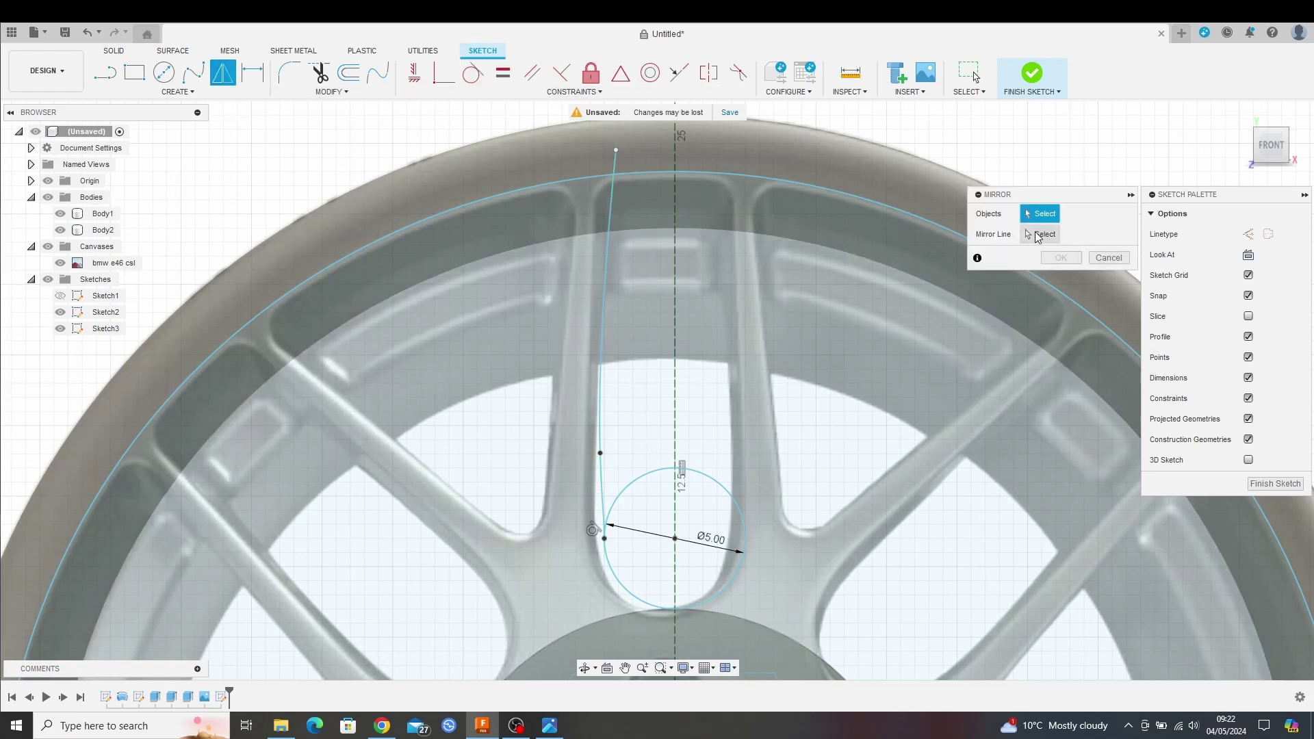
click(602, 325)
click(1036, 236)
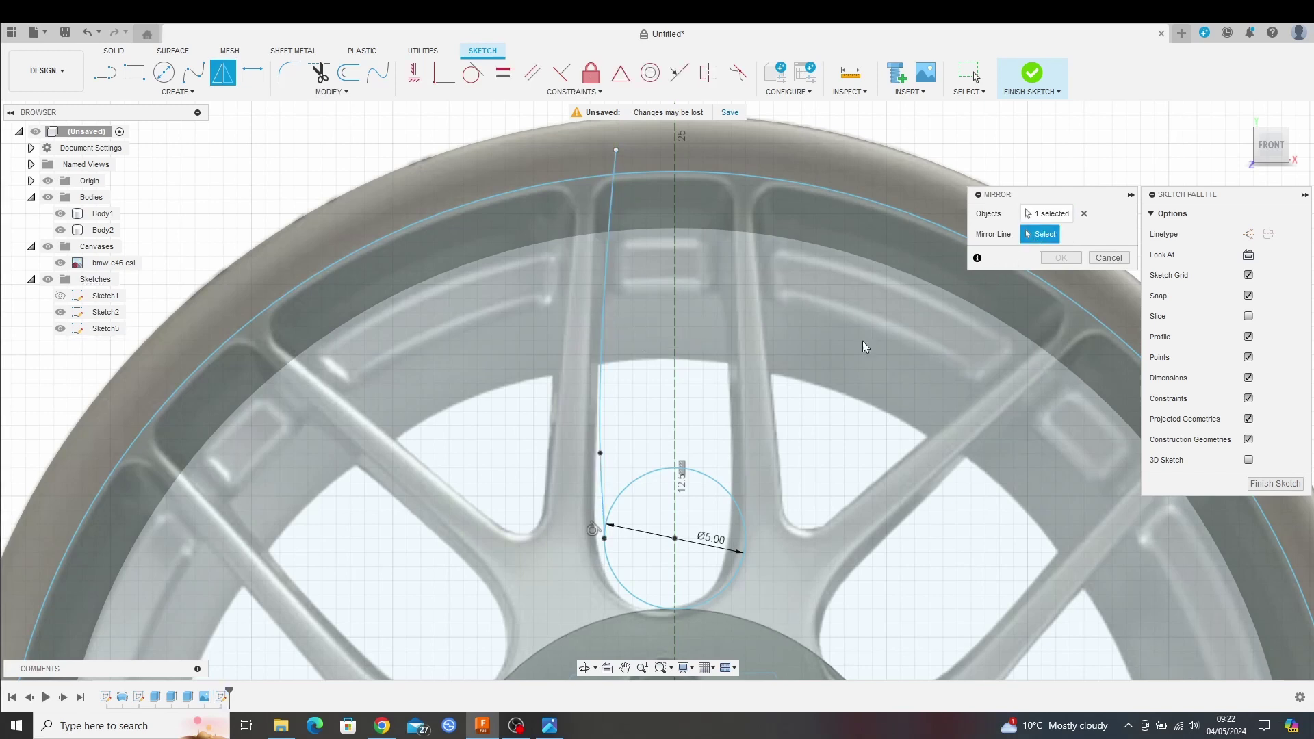
scroll(746, 384, down, 1)
click(681, 389)
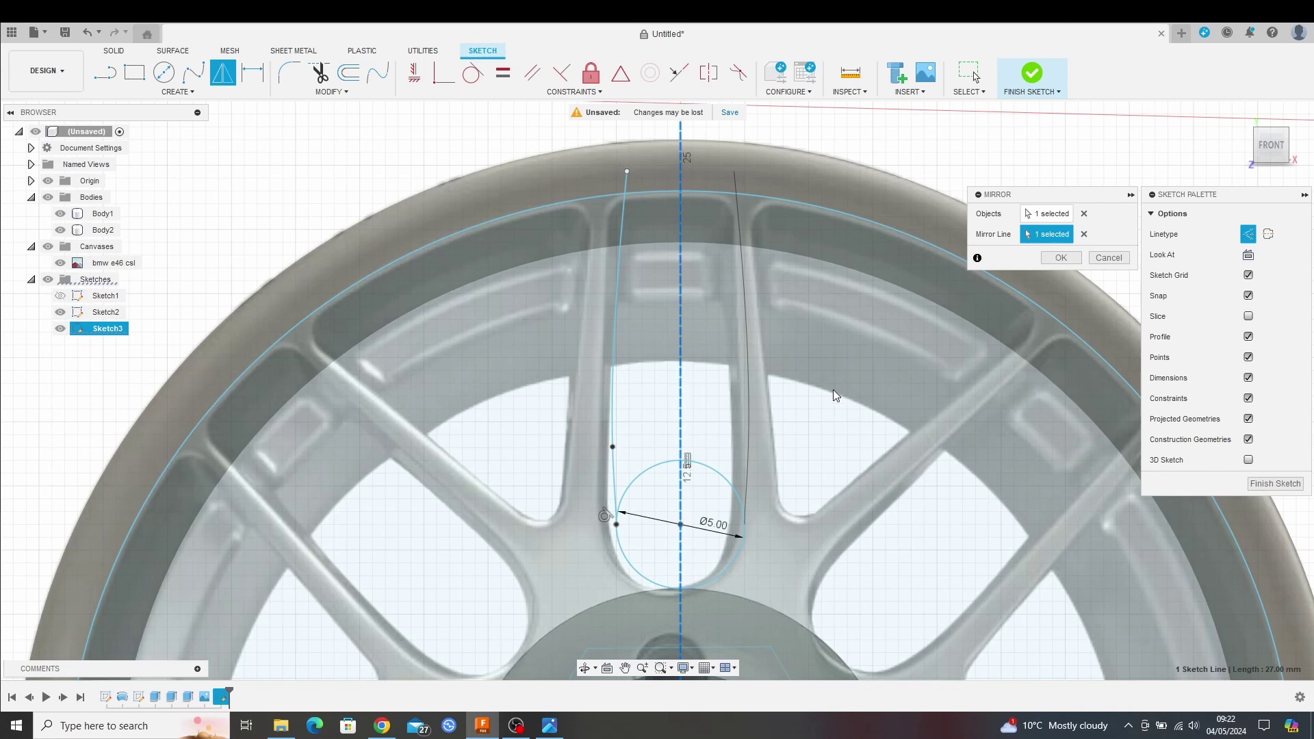
click(1063, 258)
click(1052, 272)
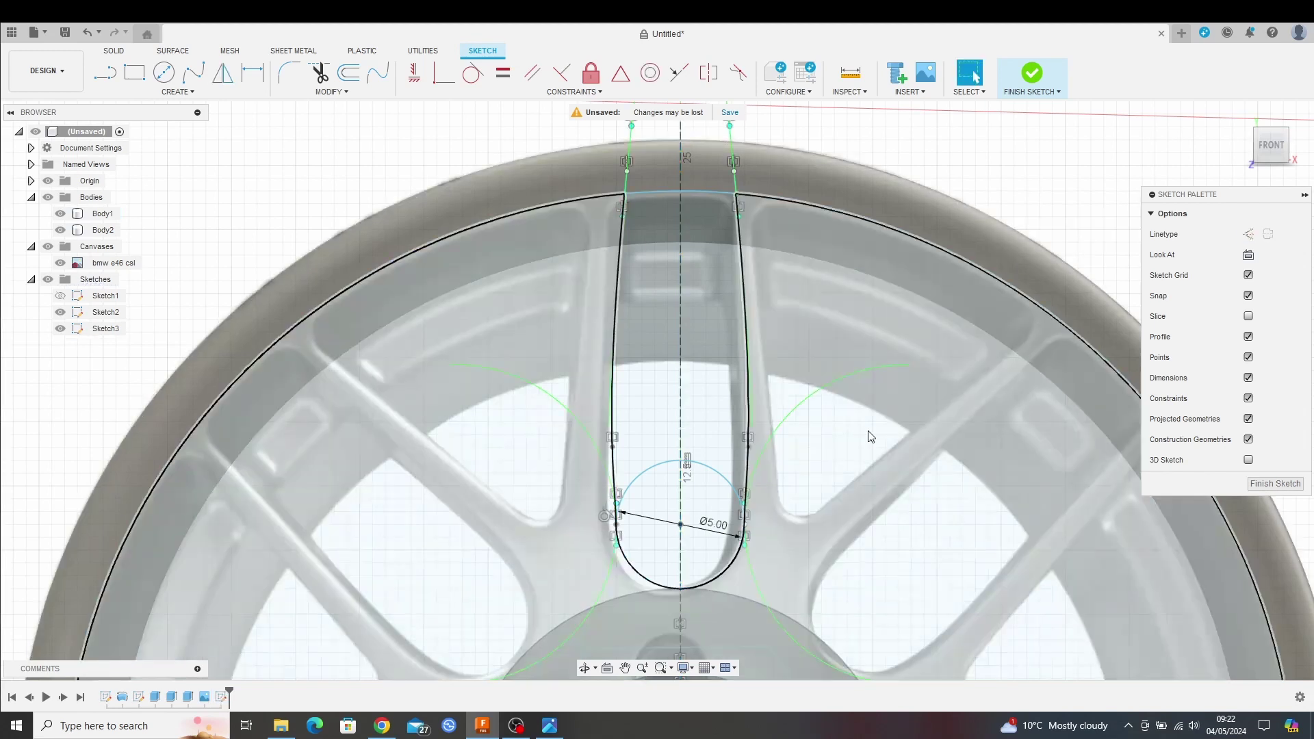
- Shift the view up to show the hub and select the bmw e46 csl canvas
scroll(839, 364, up, 1)
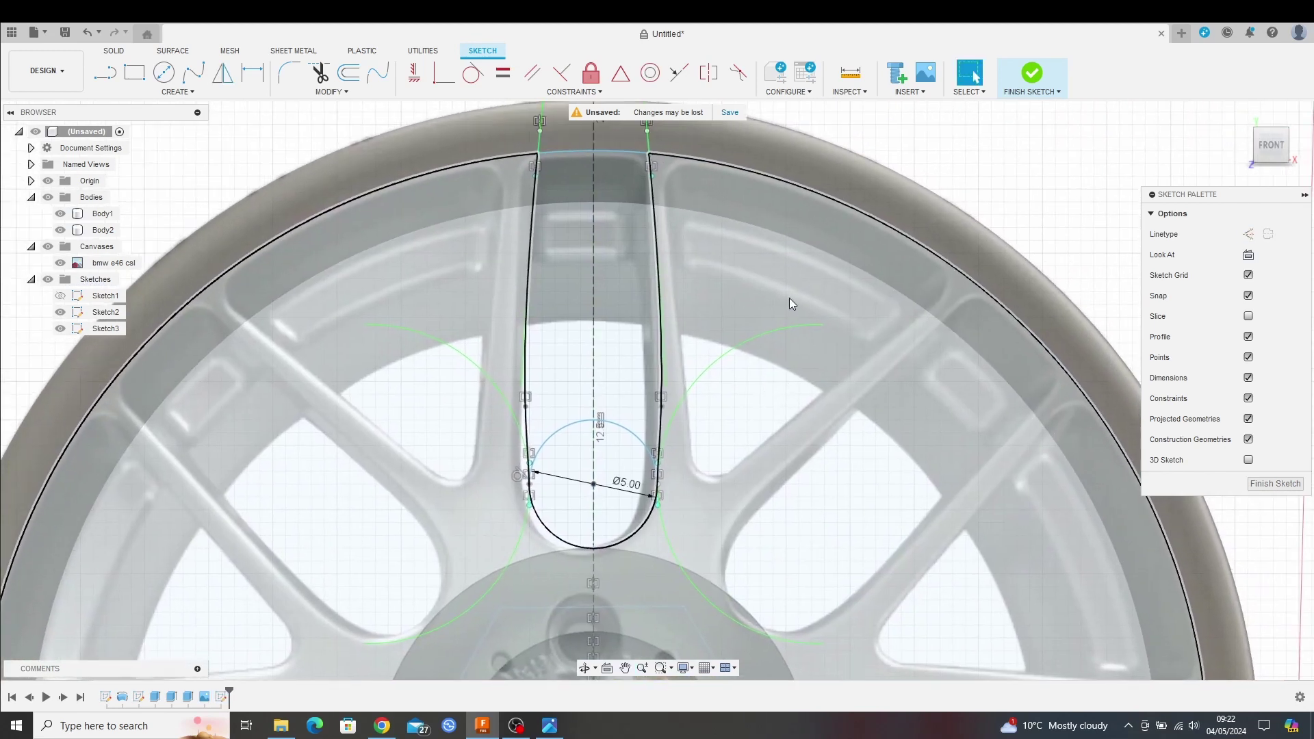
scroll(790, 299, down, 2)
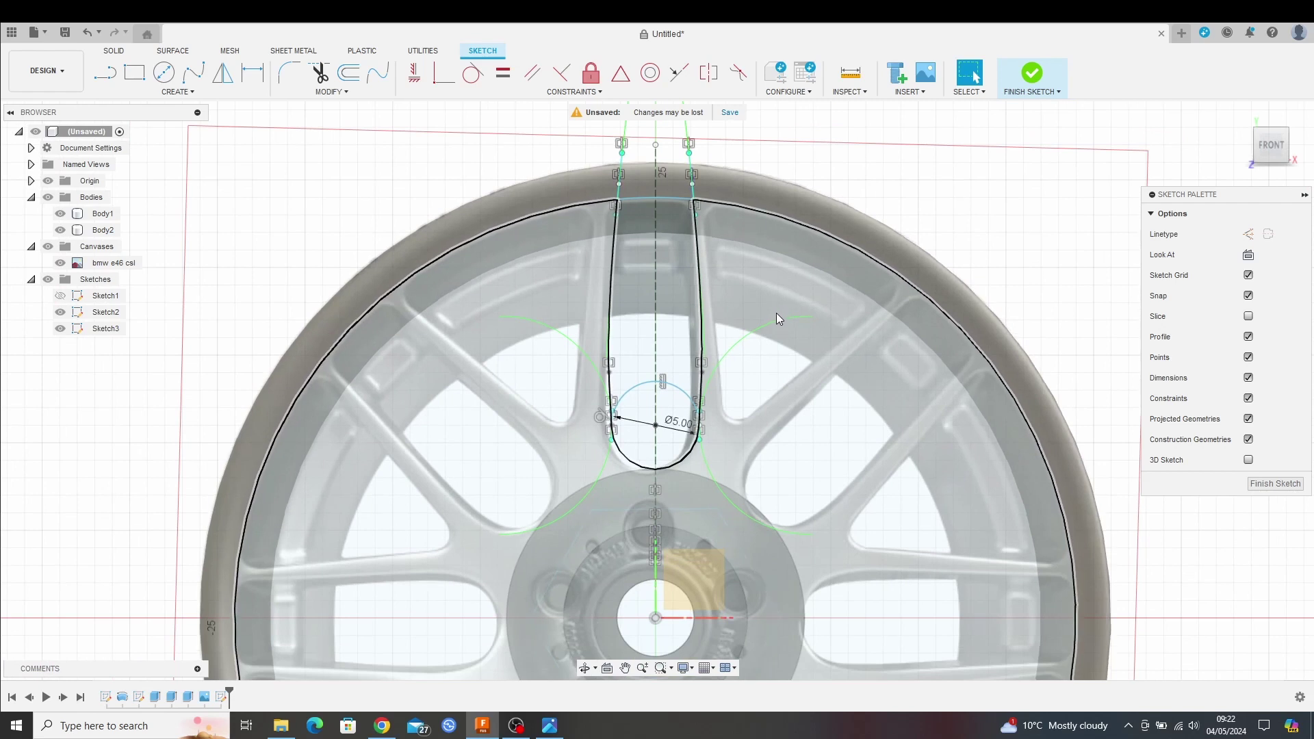
middle_drag(794, 312, 796, 286)
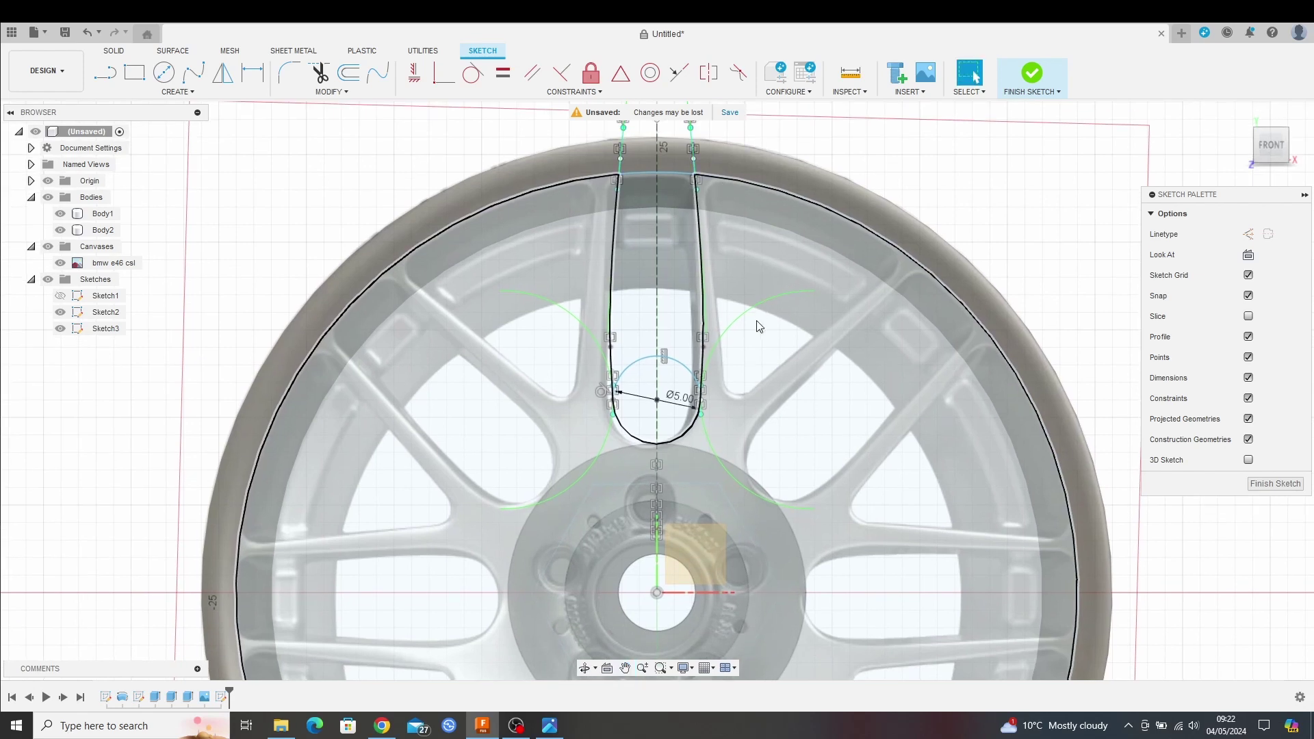
middle_drag(755, 340, 754, 322)
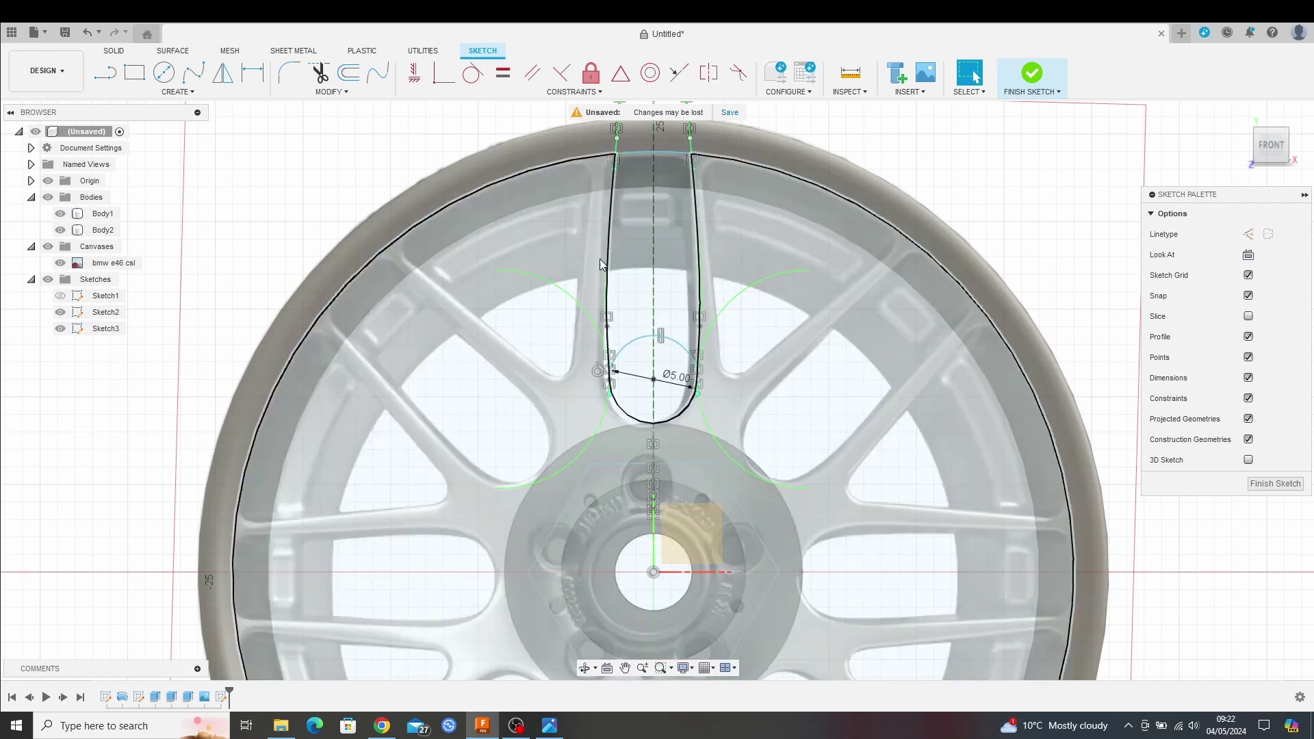
click(98, 260)
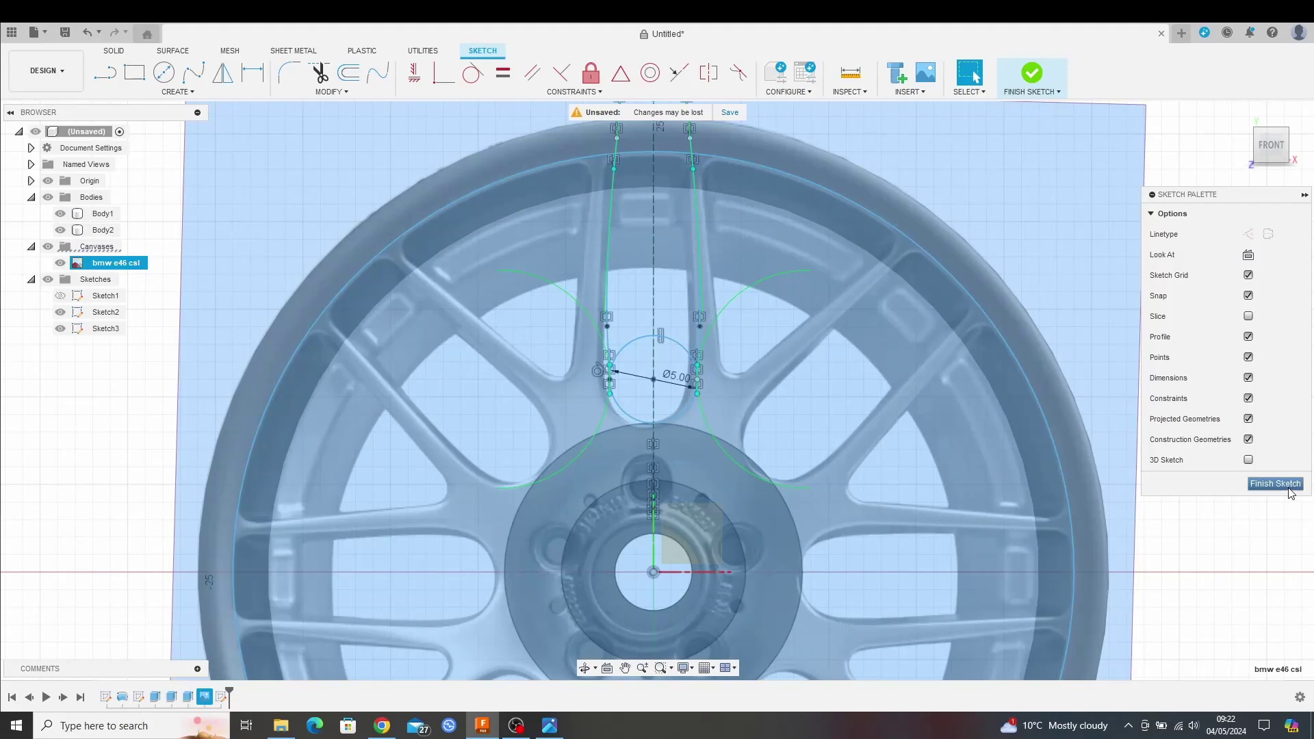
- Finish Sketch3 and re-edit the bmw e46 csl canvas rotation, keeping a -1.5 deg Z angle
click(1290, 487)
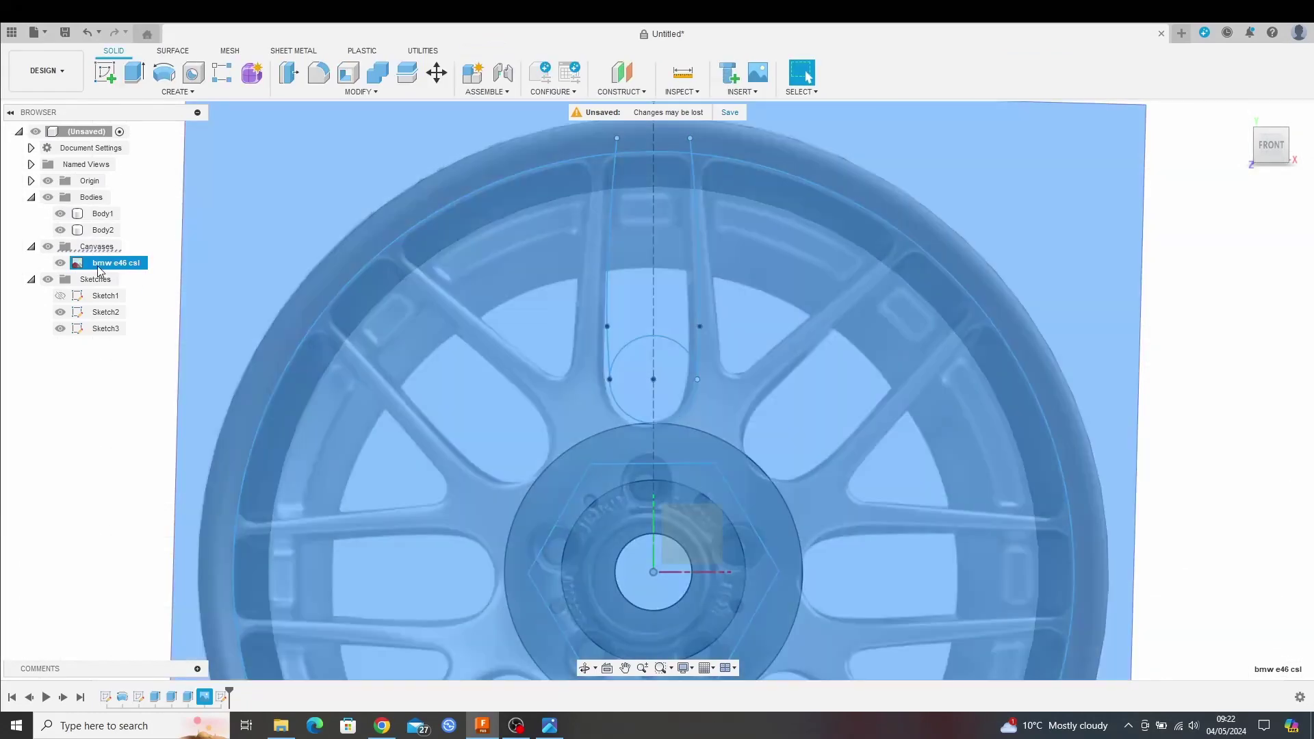
right_click(103, 263)
click(125, 293)
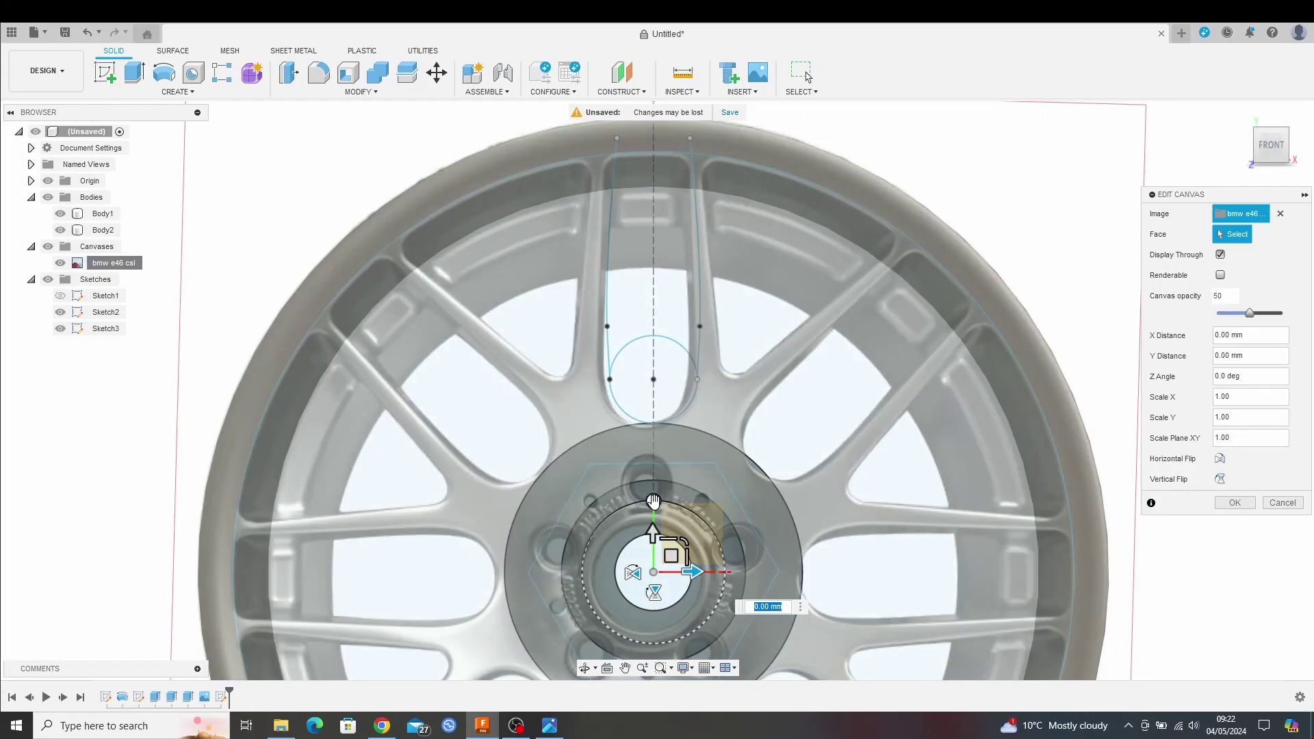
drag(654, 501, 654, 500)
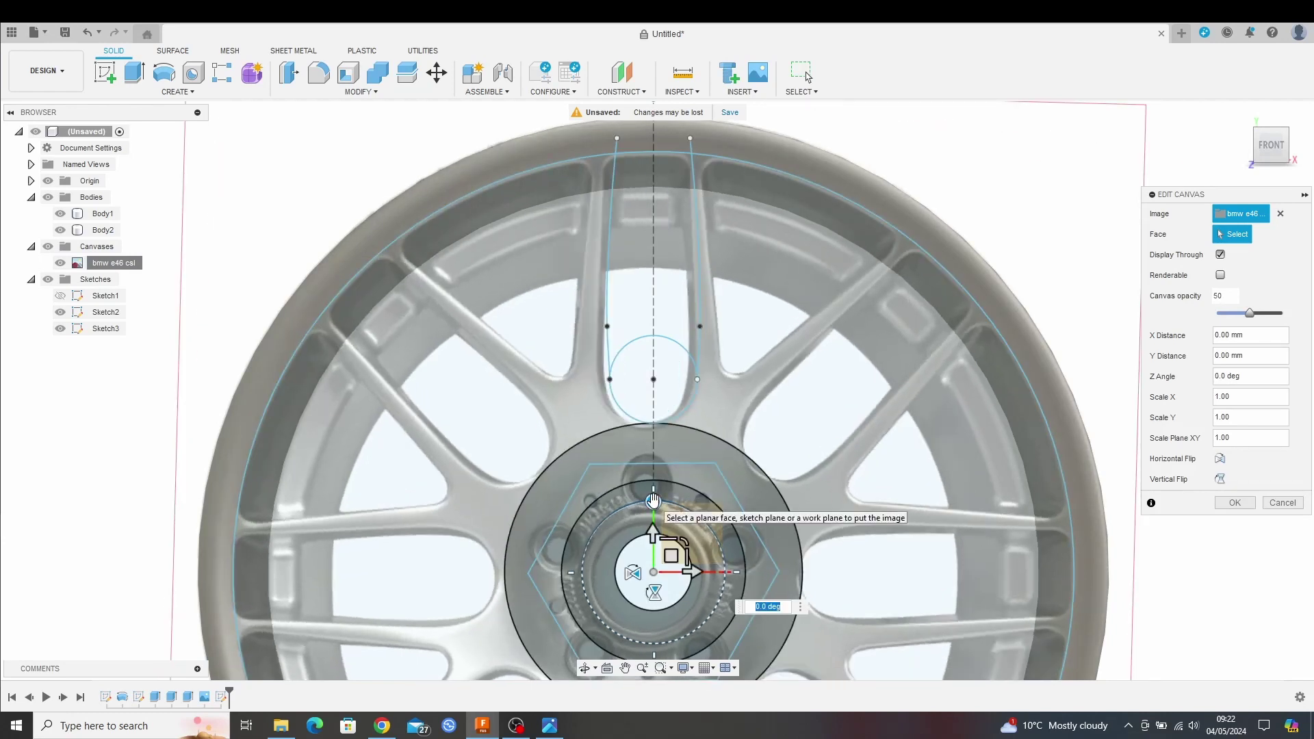
text(-1)
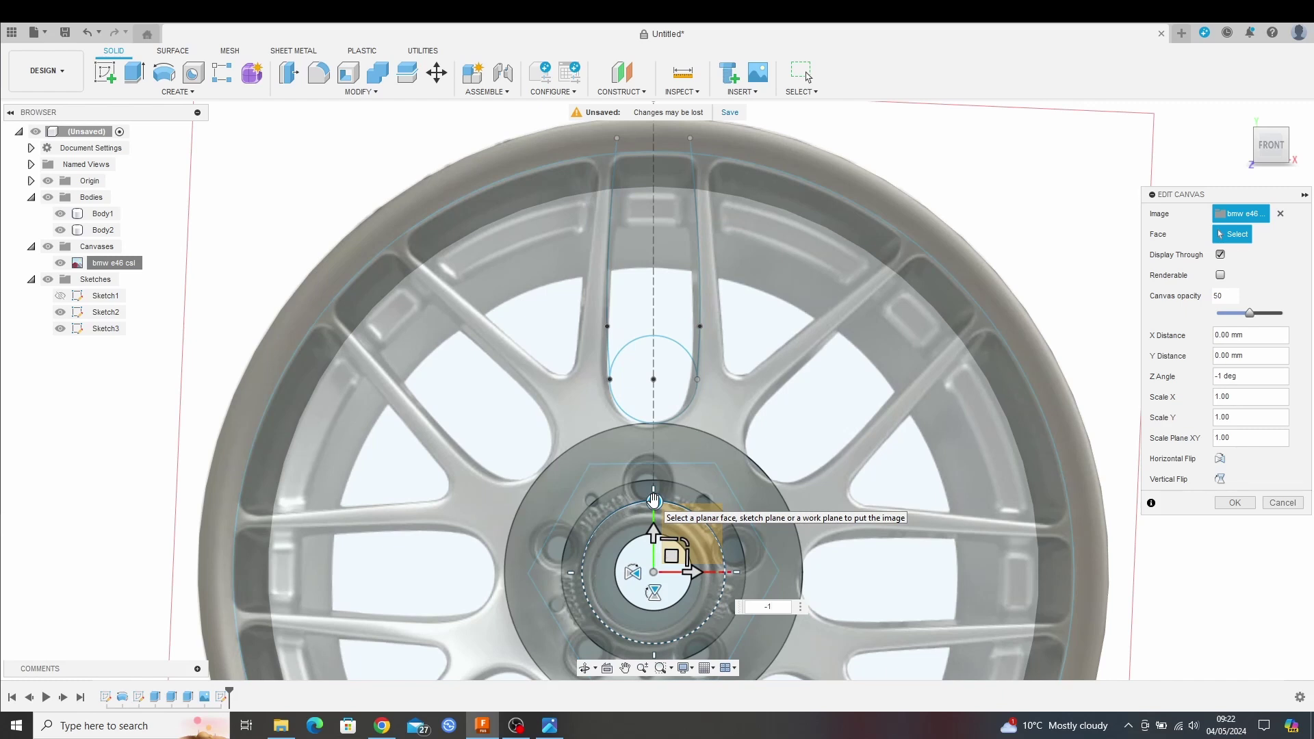
text(.2)
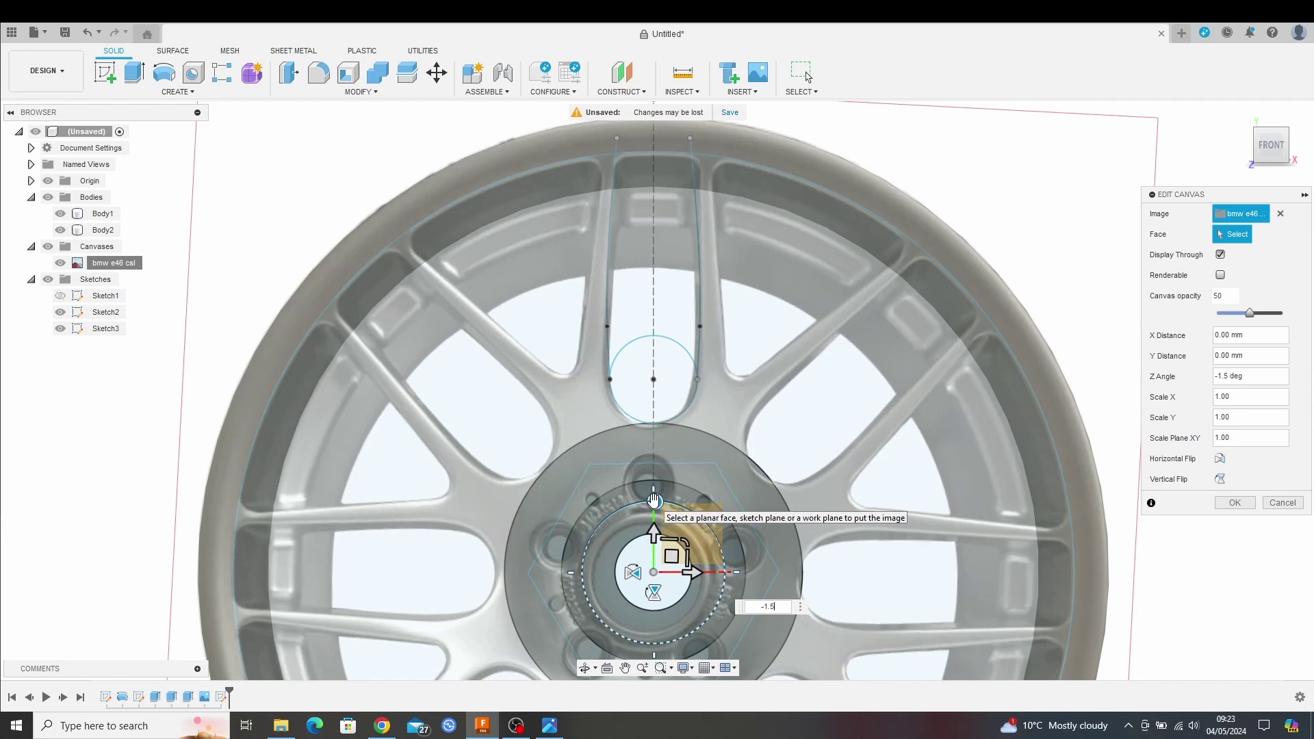
key(BackSpace)
text(7)
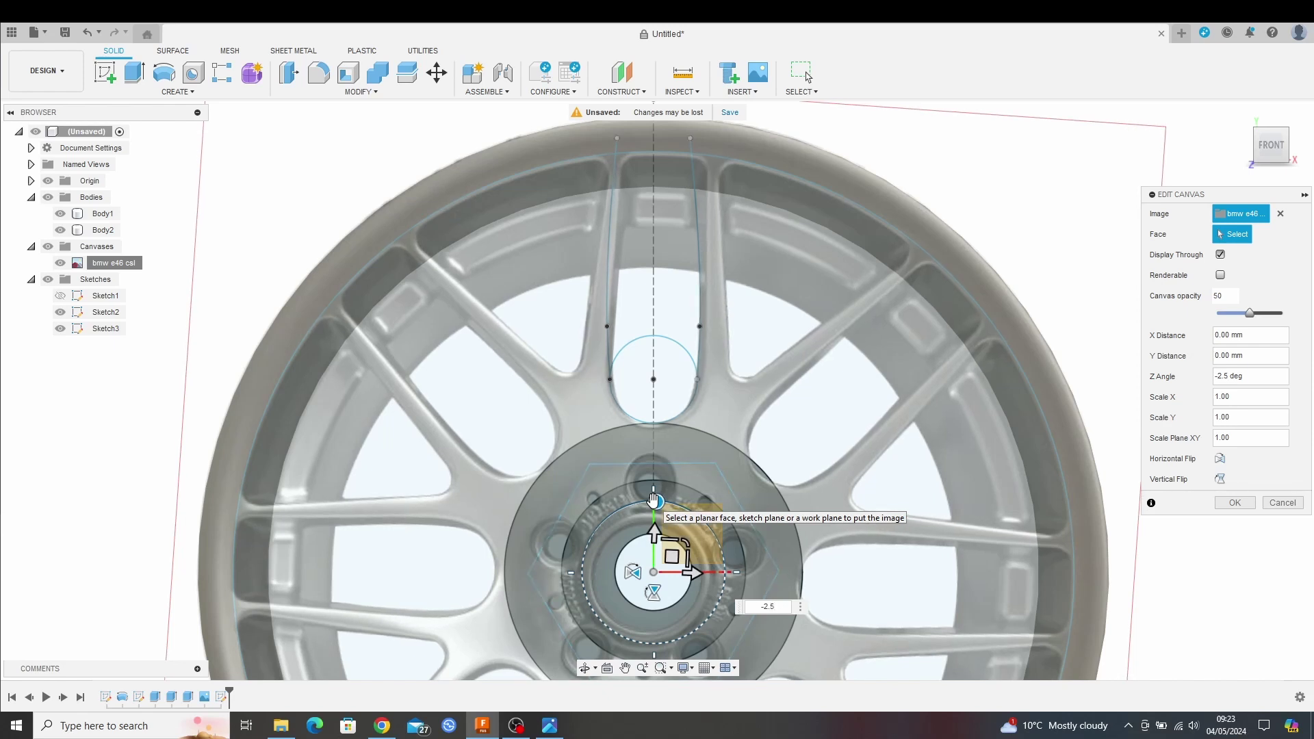
text(.4)
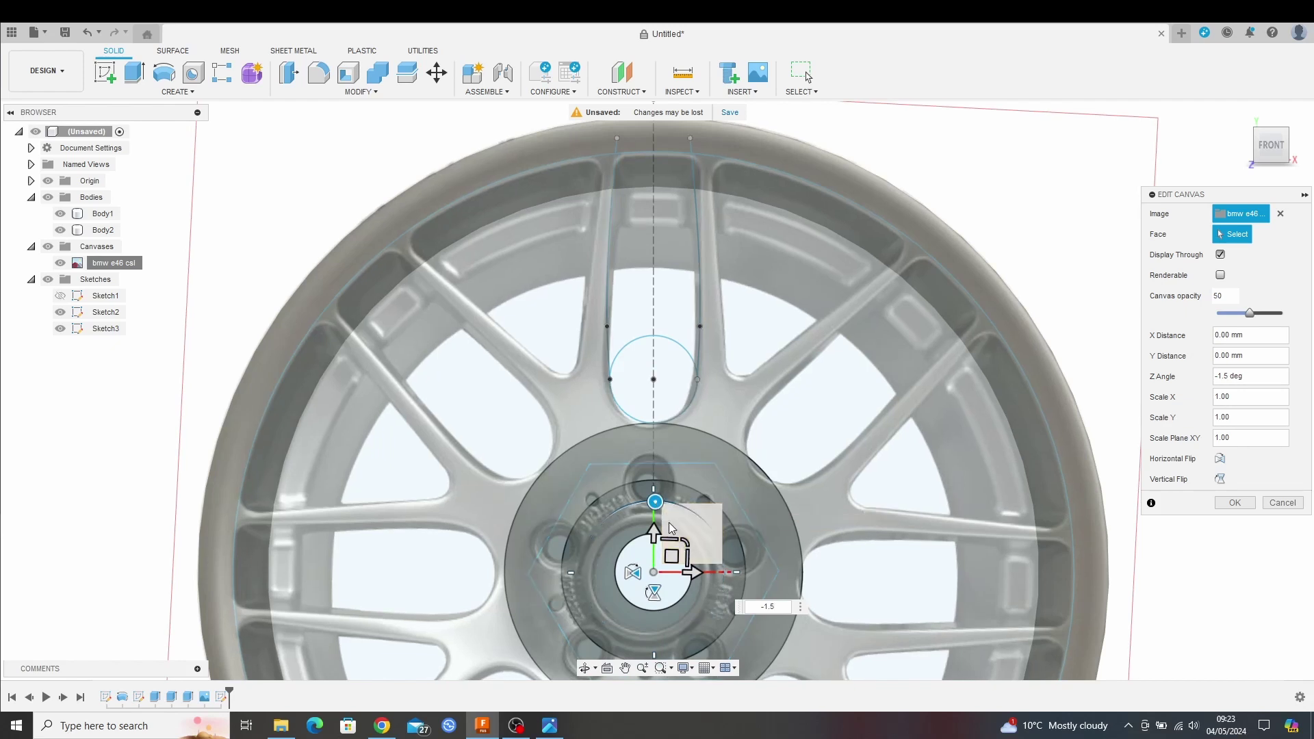
click(1235, 504)
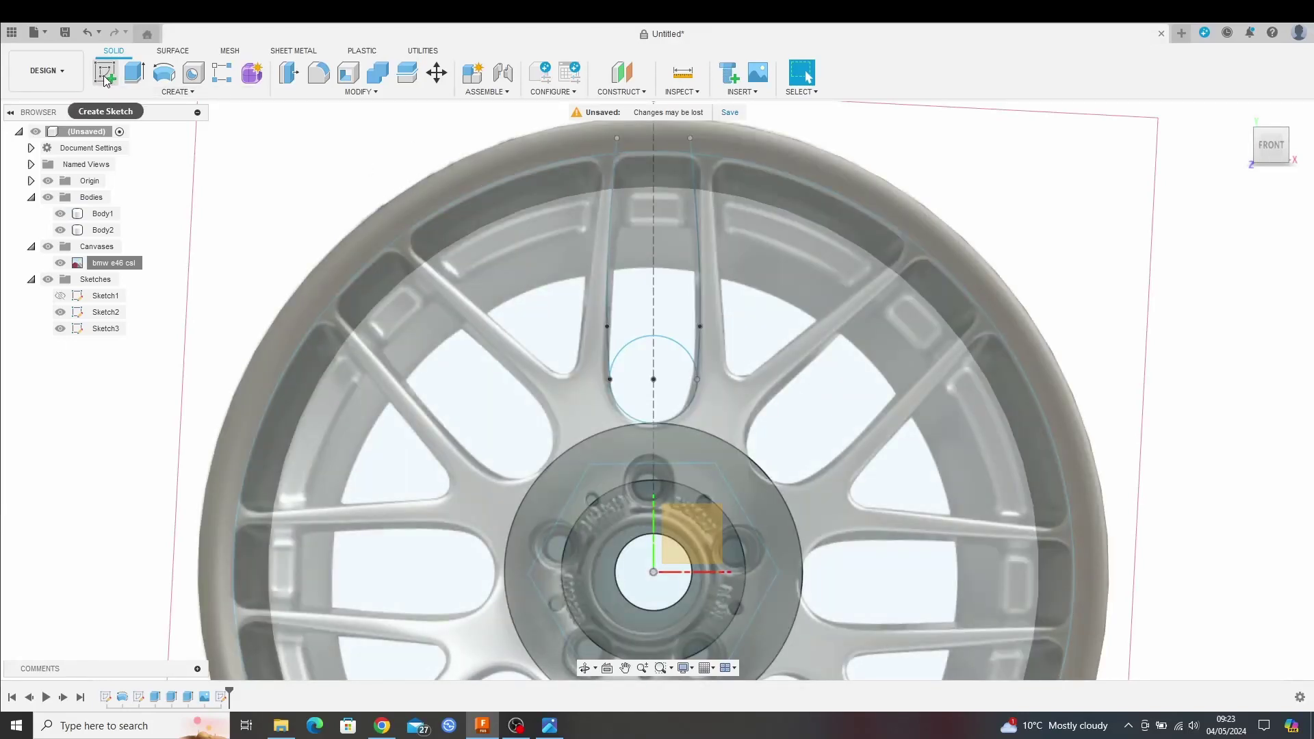
- Reopen Sketch3 and draw a construction line from the wheel centre past the upper-left rim
click(377, 272)
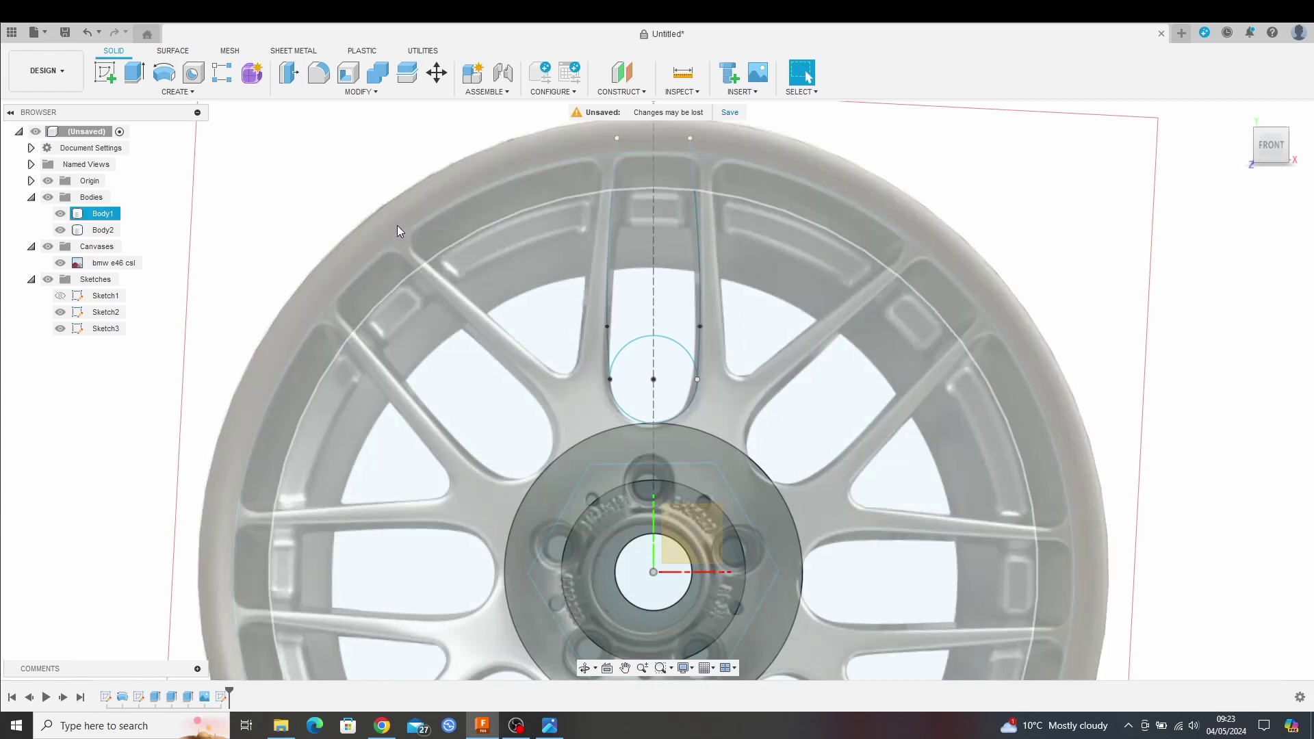
key(Escape)
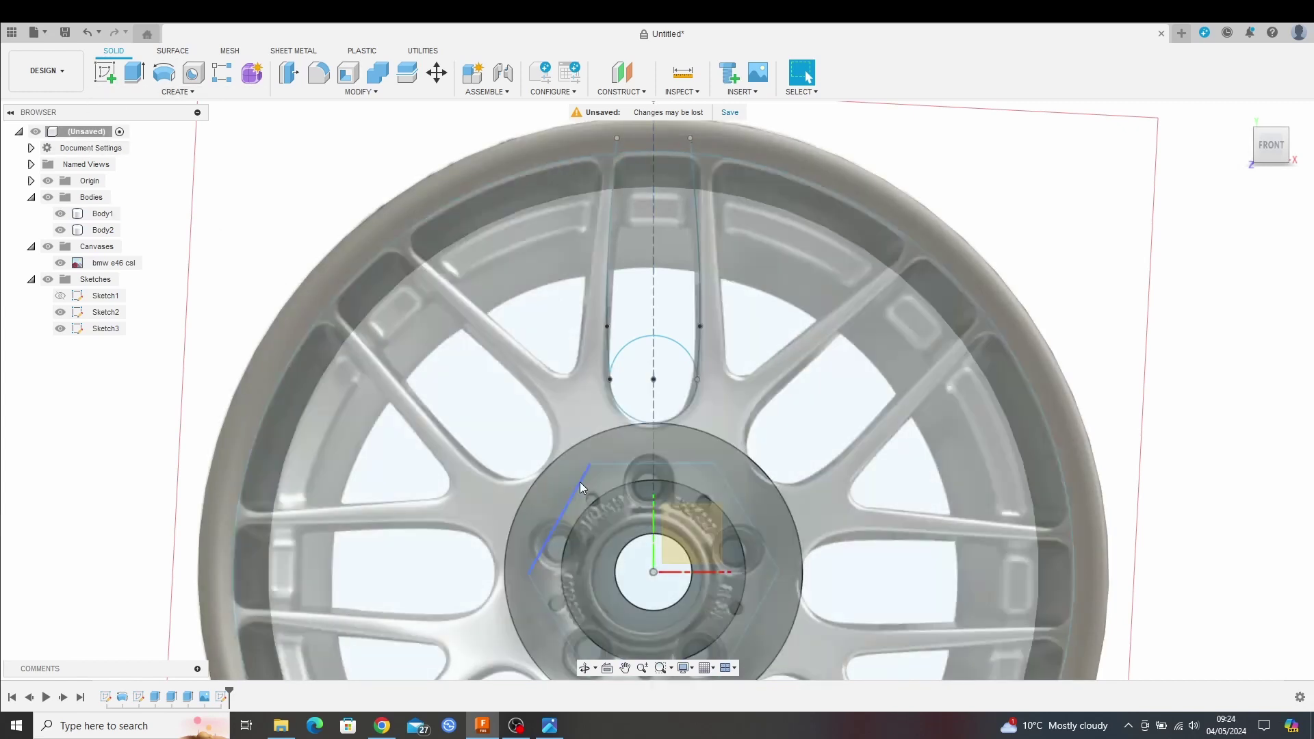
right_click(627, 350)
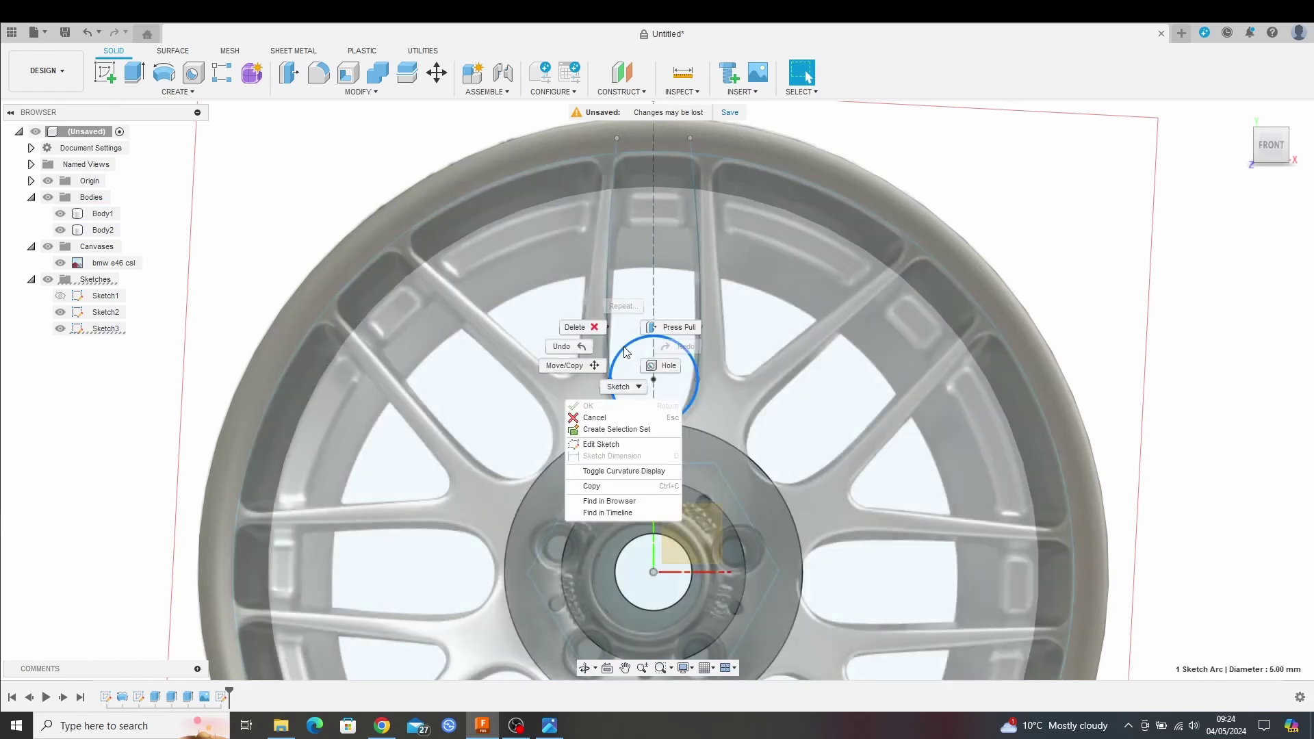
click(605, 447)
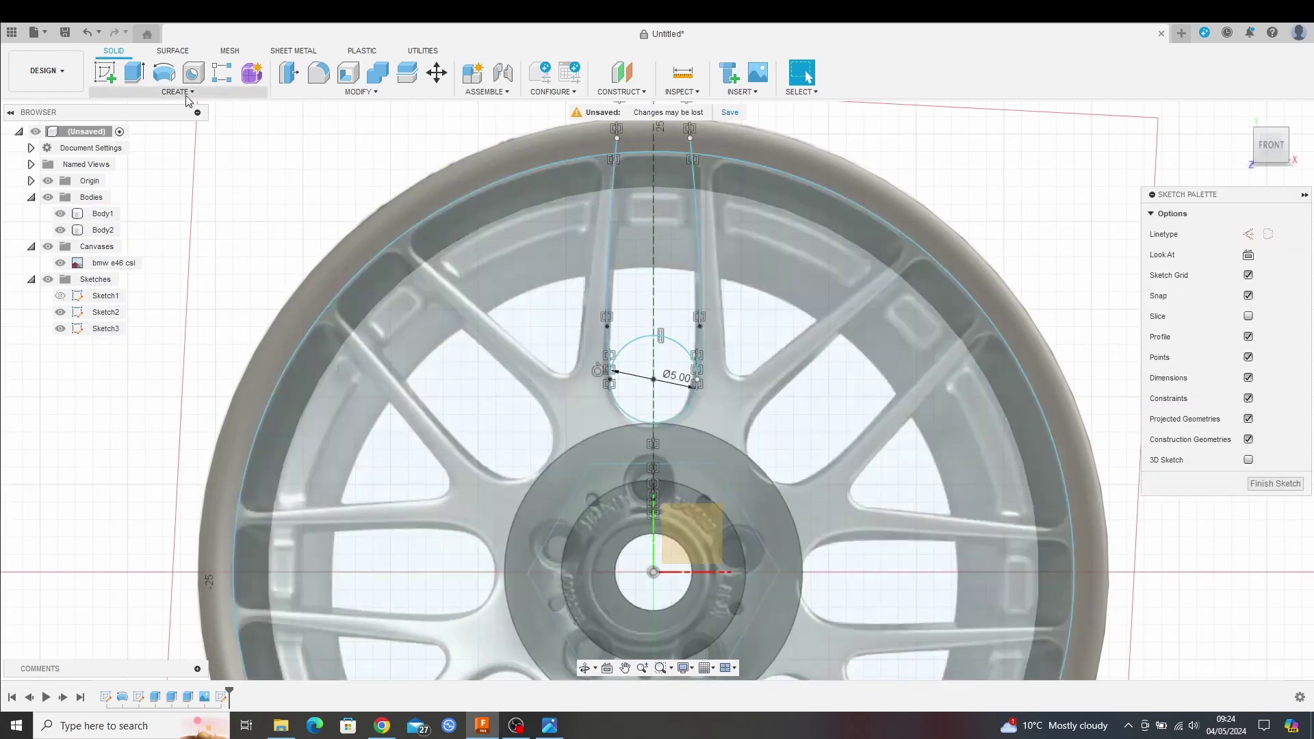
click(114, 78)
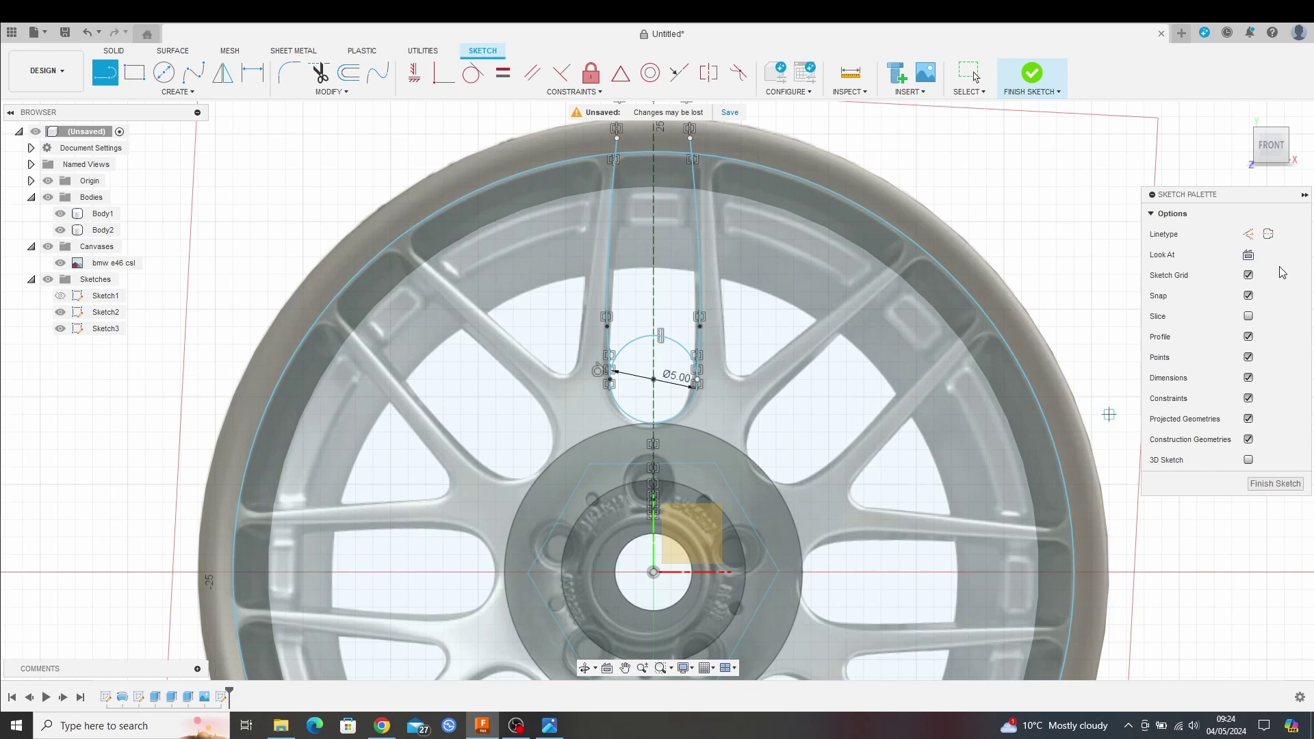
click(1249, 236)
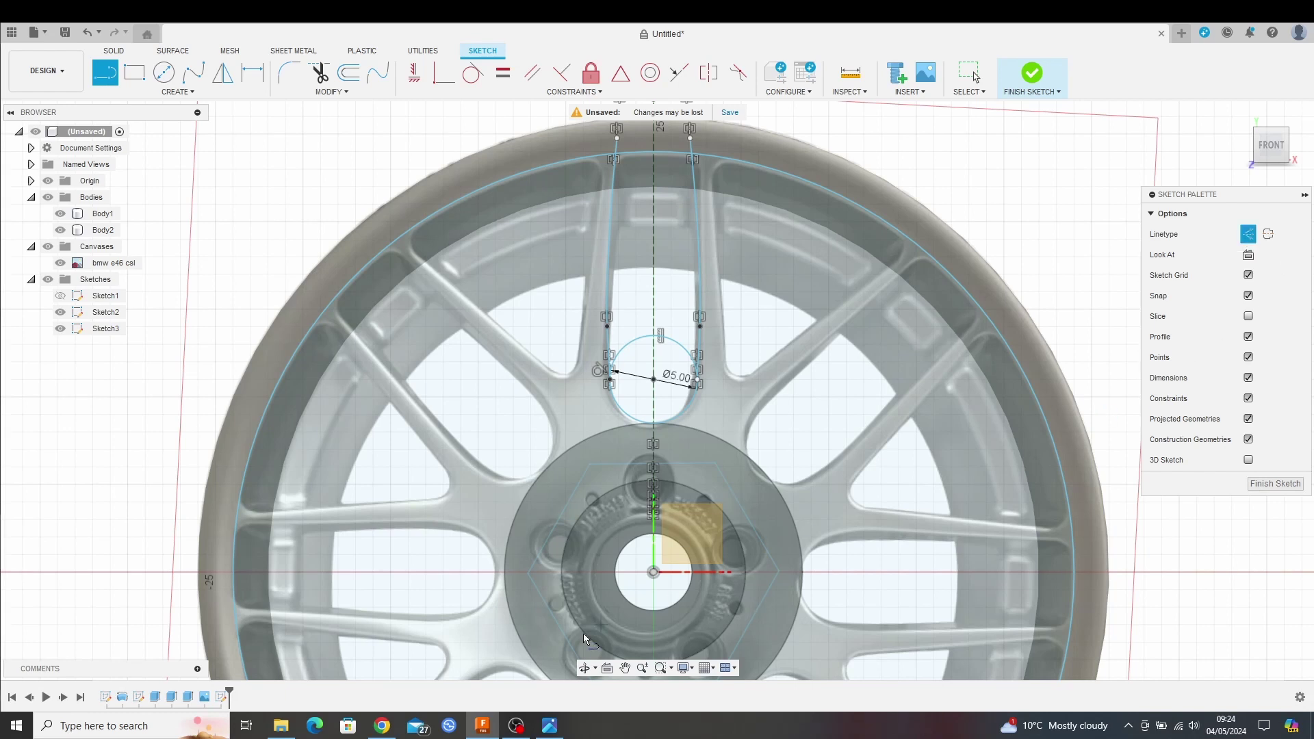
click(654, 572)
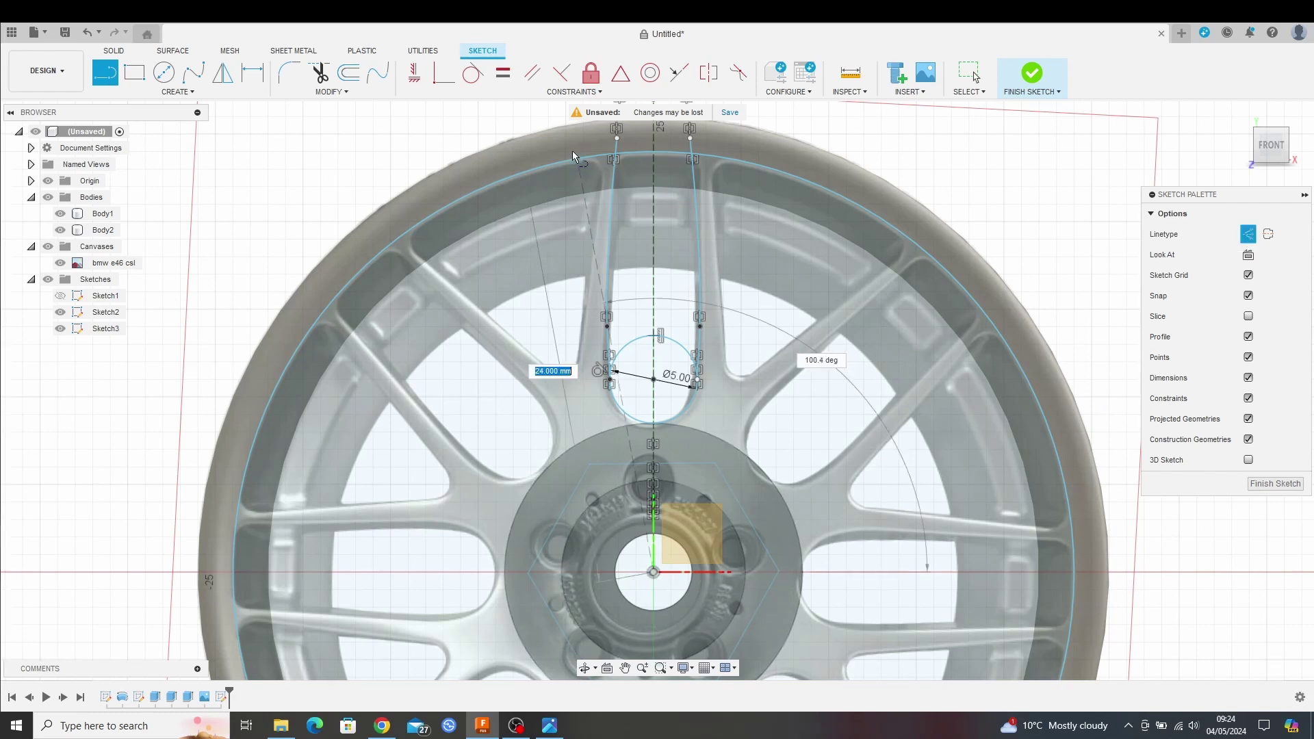
click(461, 124)
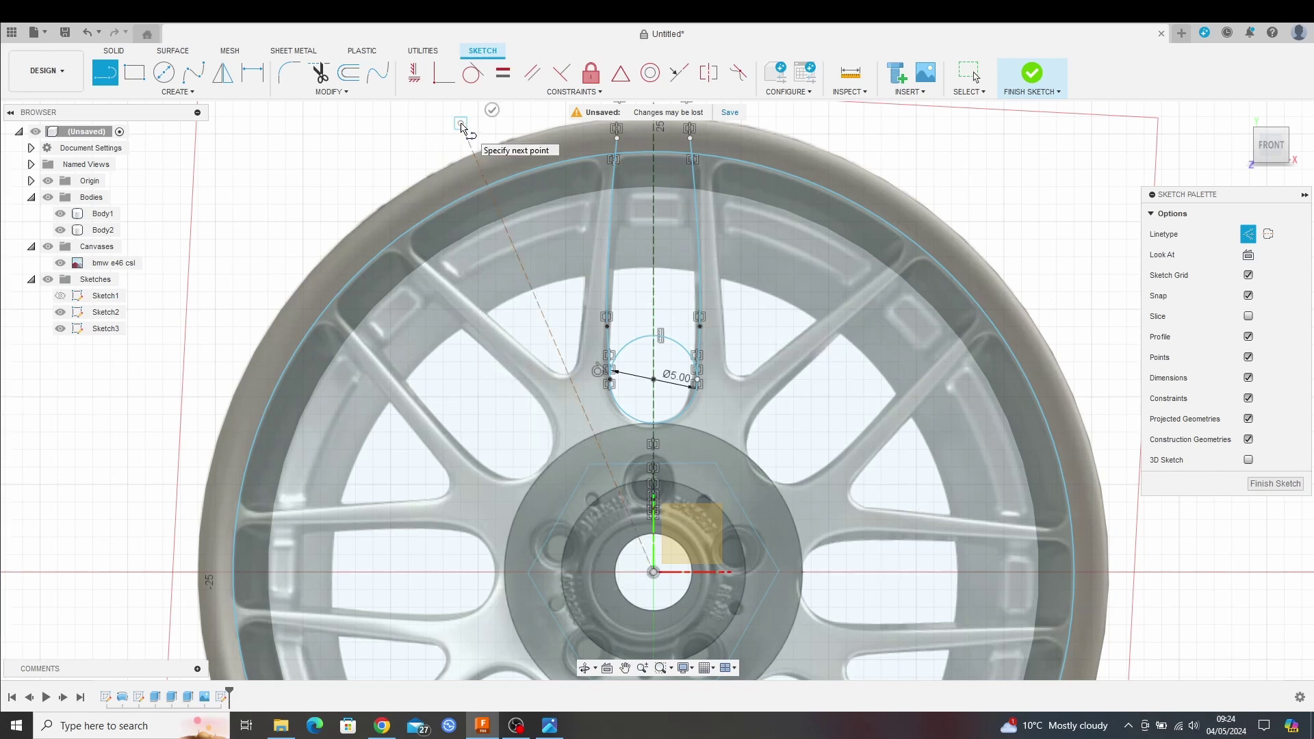
key(Escape)
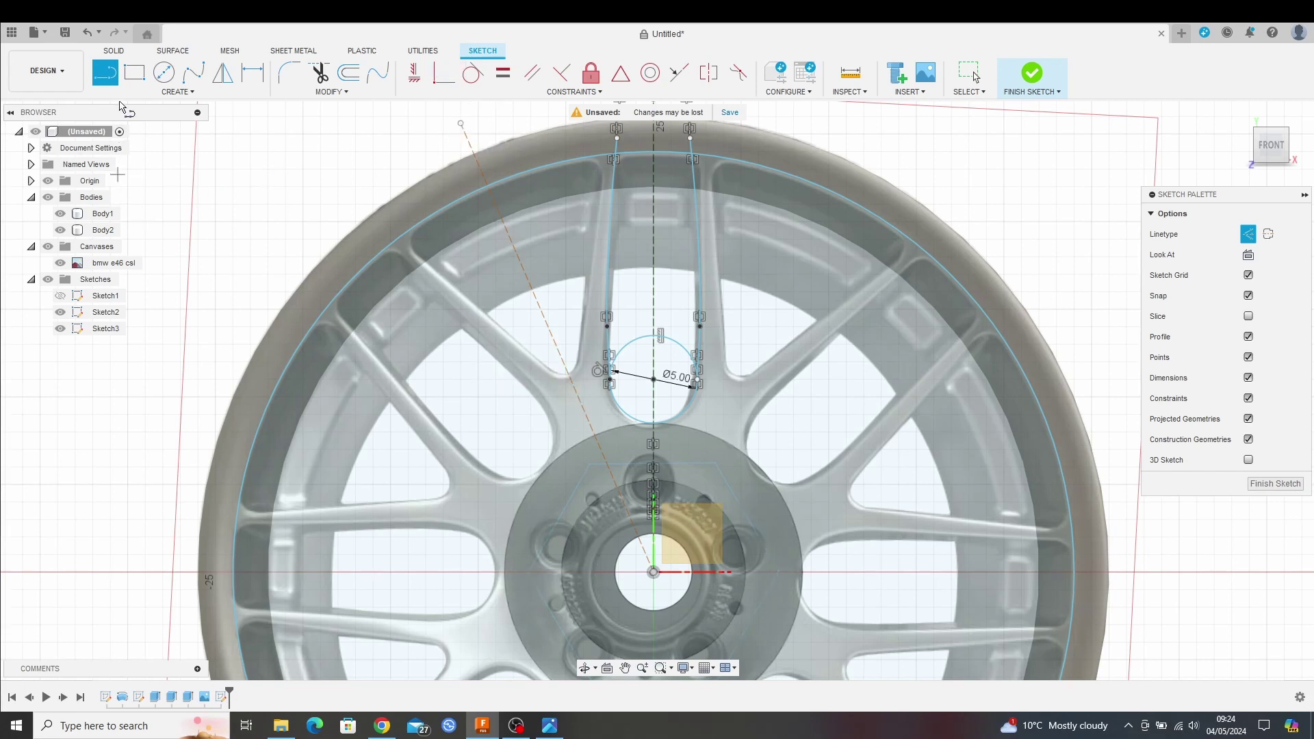
- Draw two lines along the spoke edges meeting in a V at the spoke junction
click(106, 72)
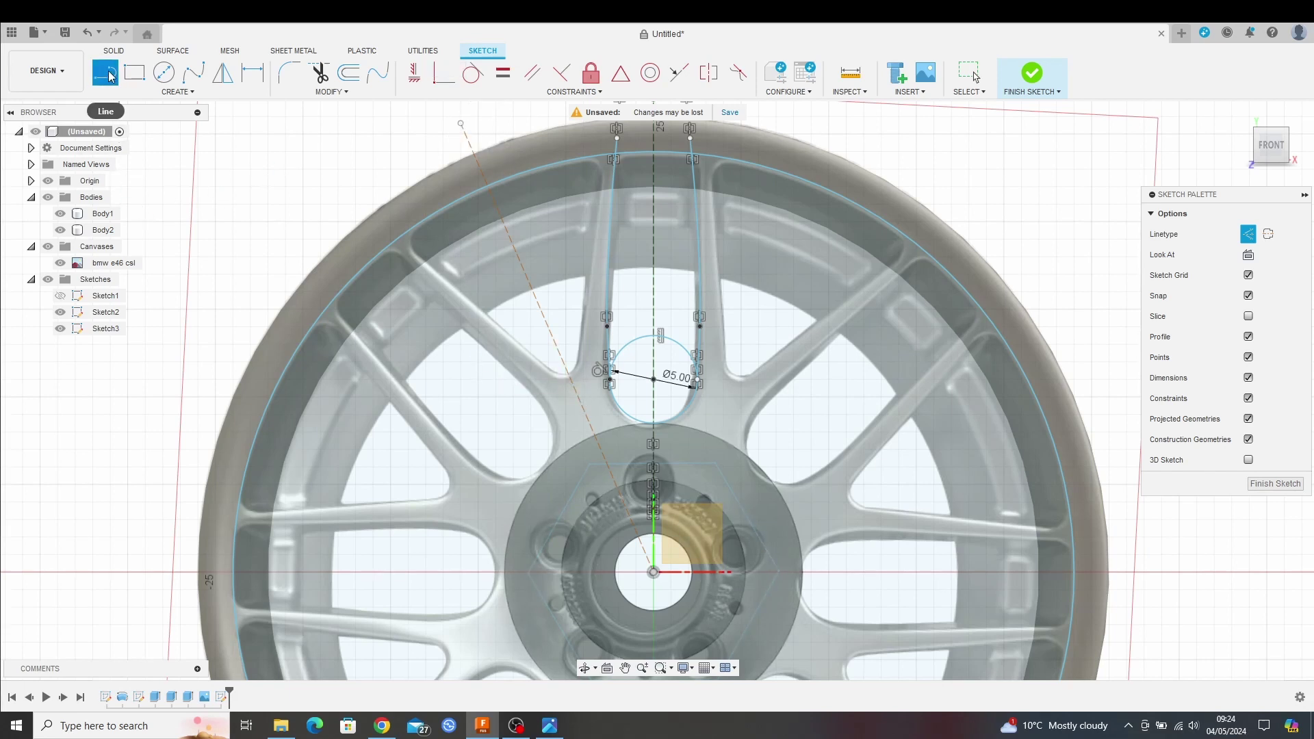
click(575, 388)
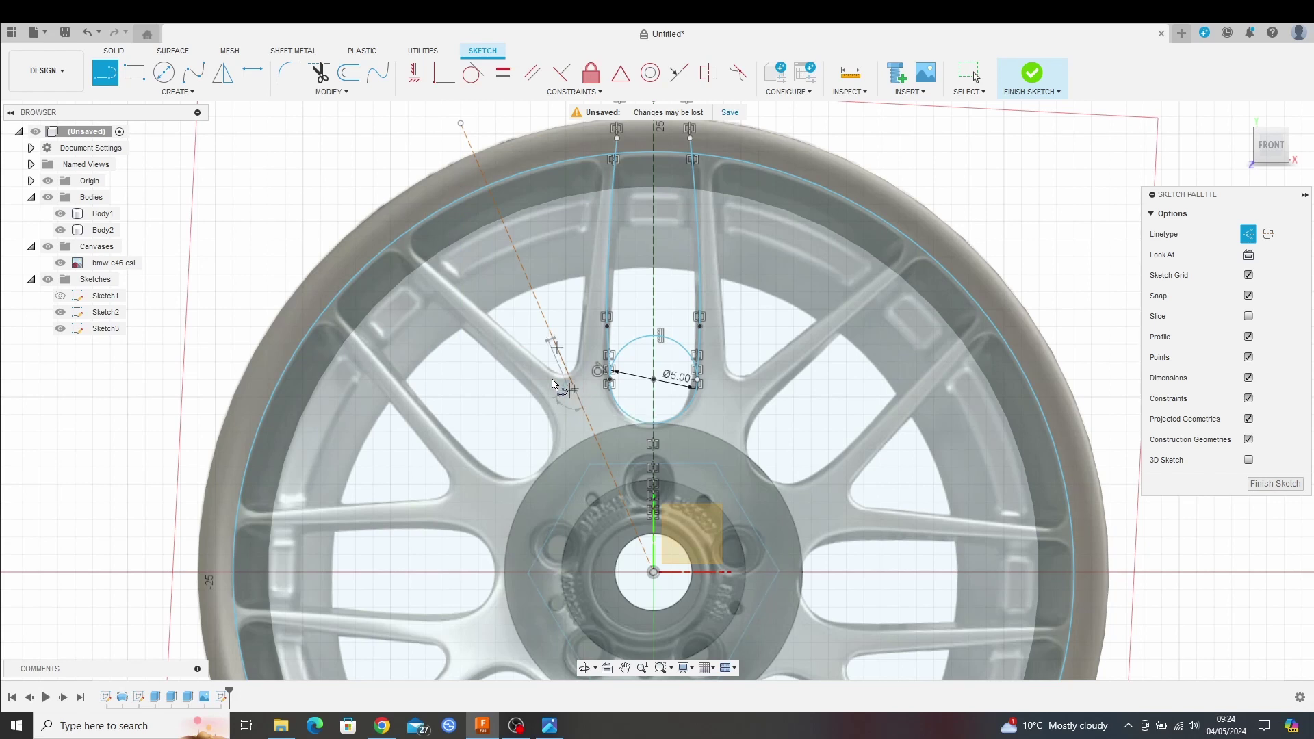
click(382, 223)
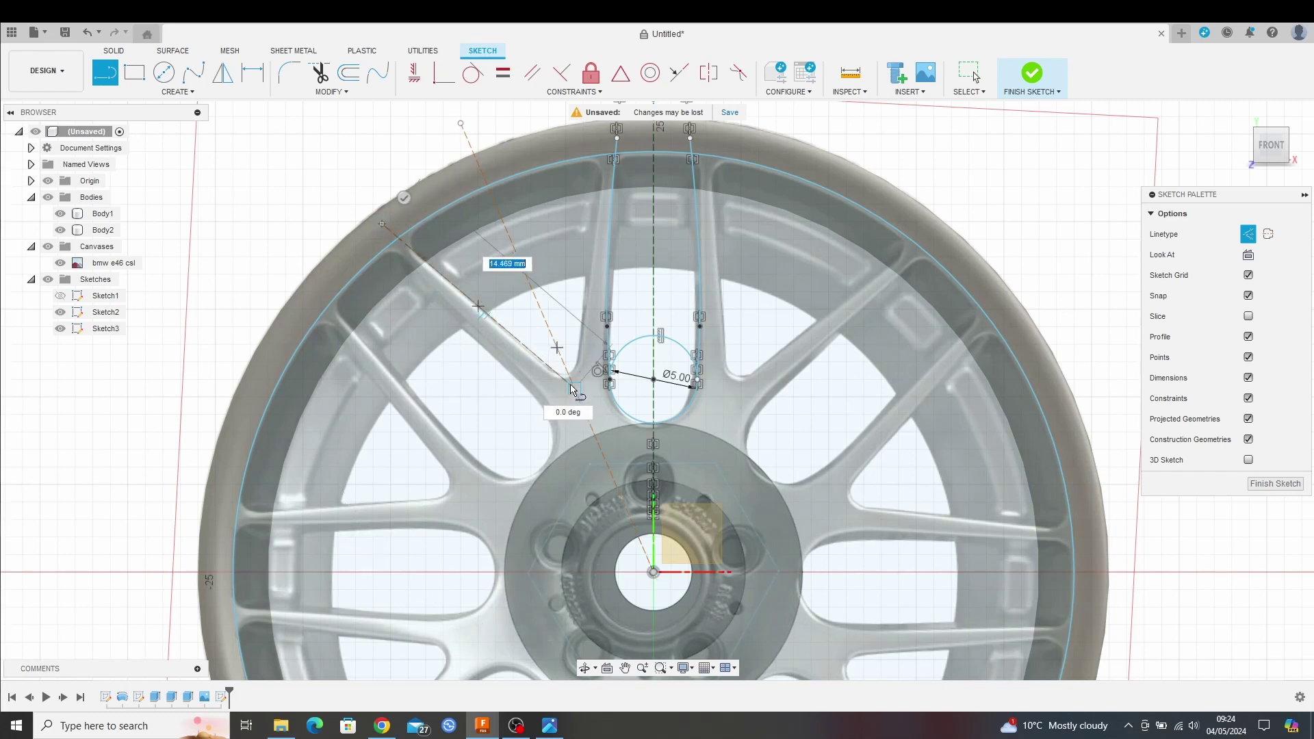
key(Escape)
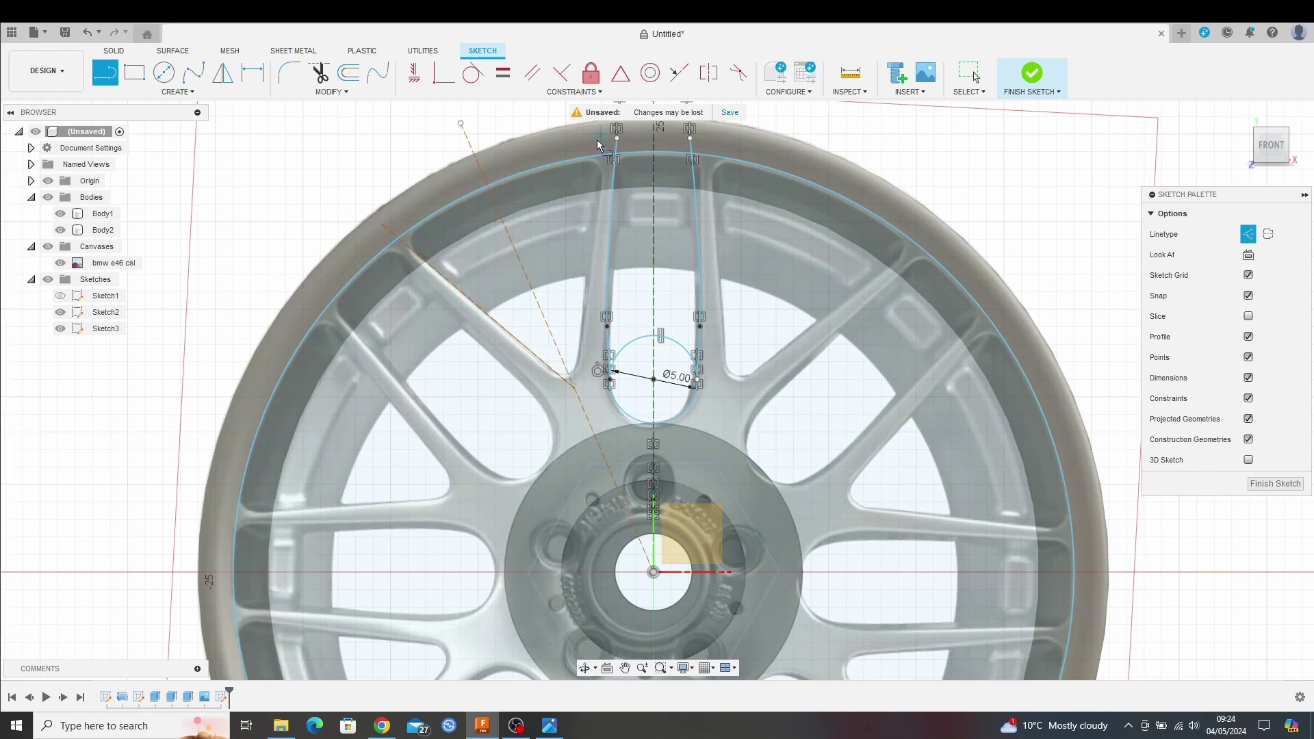
click(574, 387)
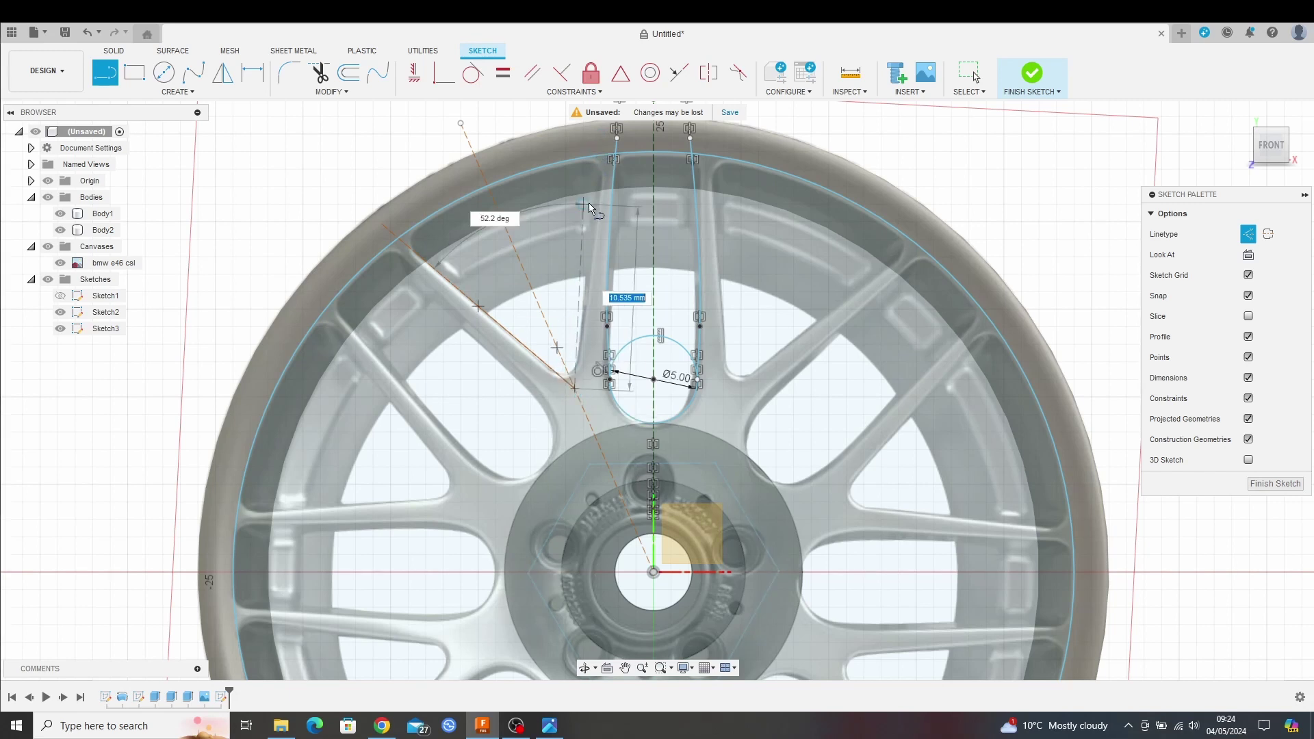
click(598, 141)
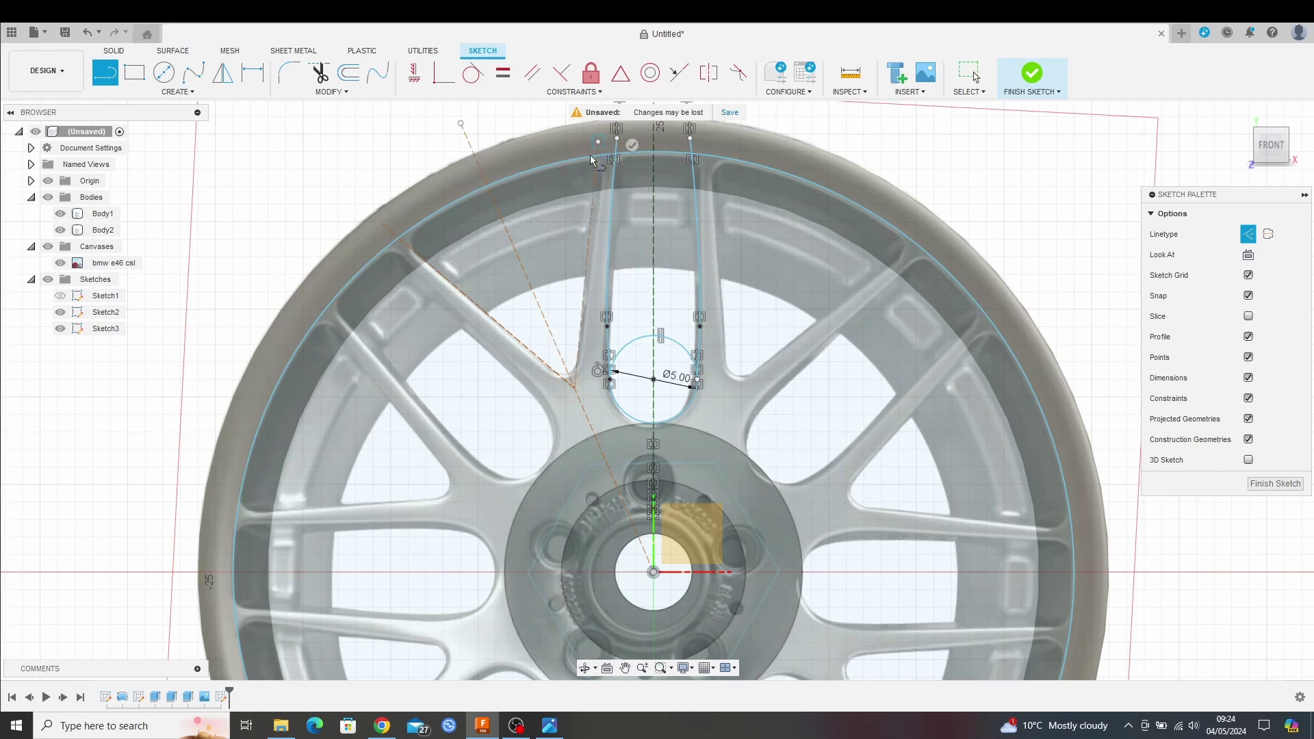
key(Escape)
key(Escape)
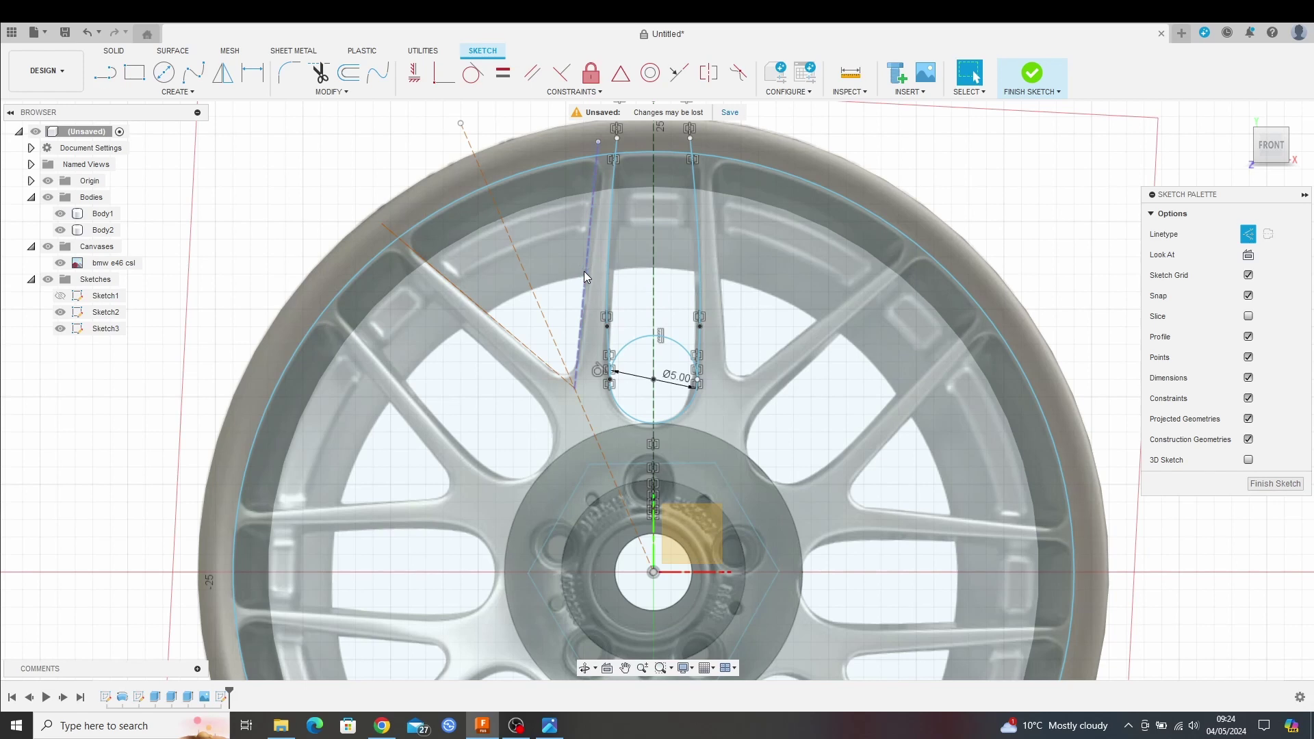
- Turn both spoke lines into normal solid sketch lines
click(585, 271)
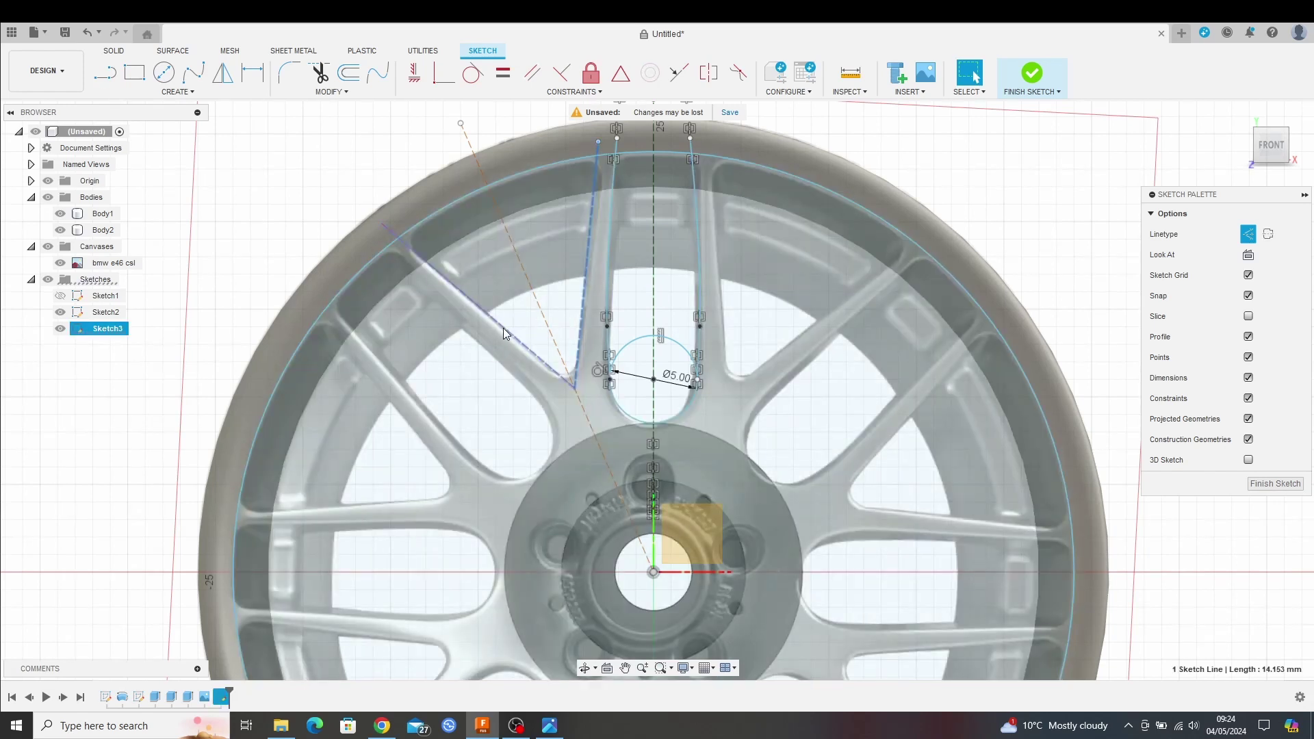
ctrl+click(503, 329)
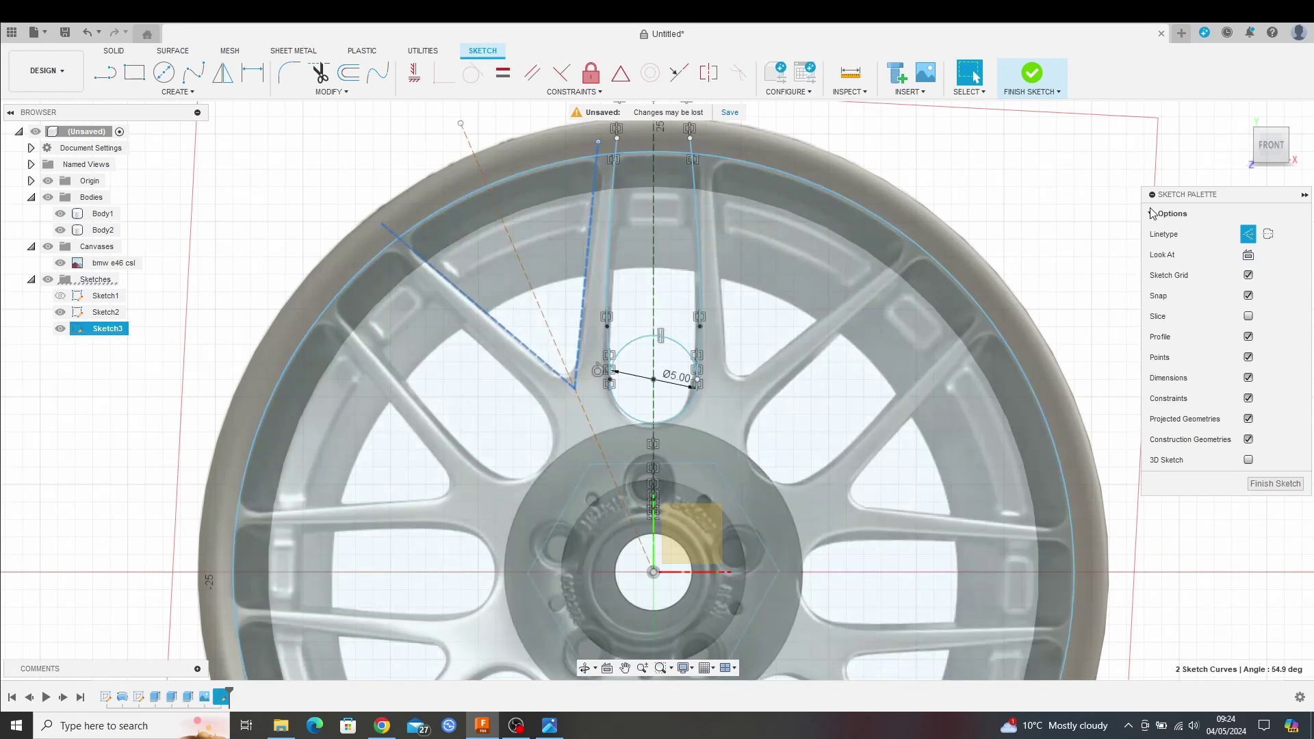
click(1249, 235)
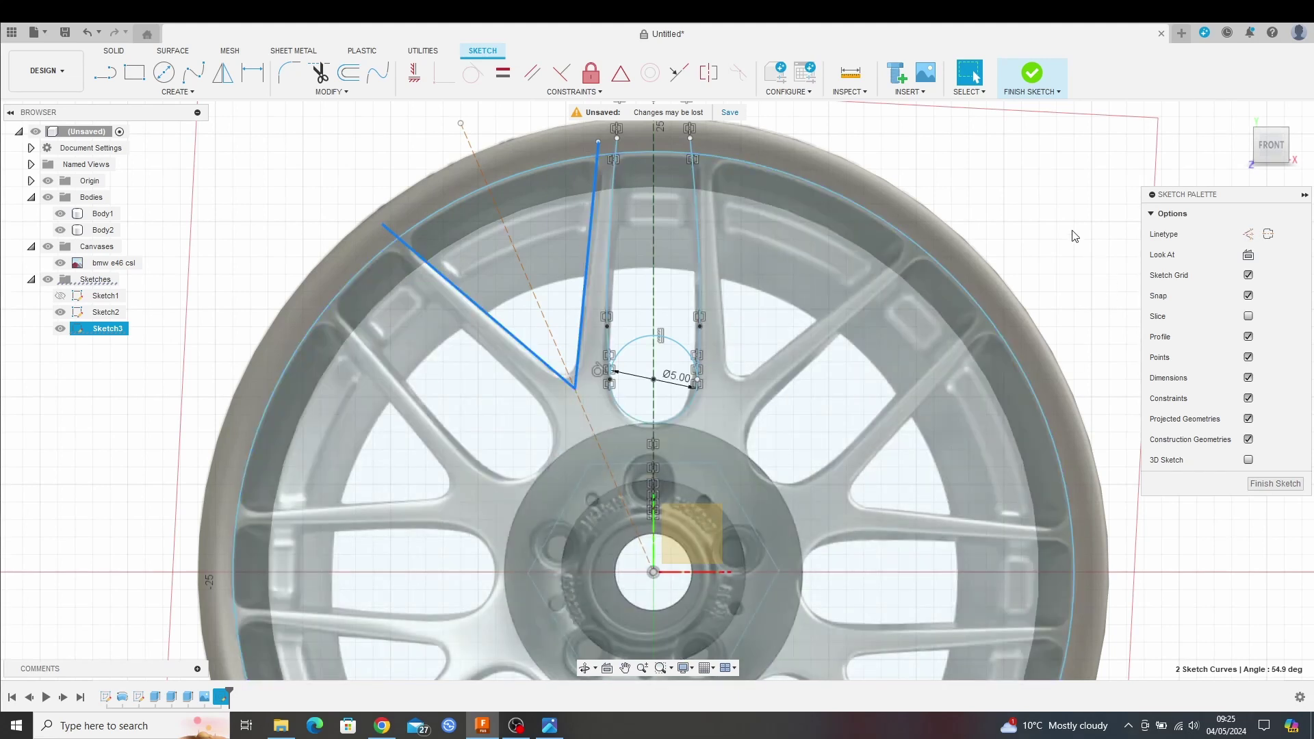
key(ctrl+z)
key(ctrl+z)
key(ctrl+z)
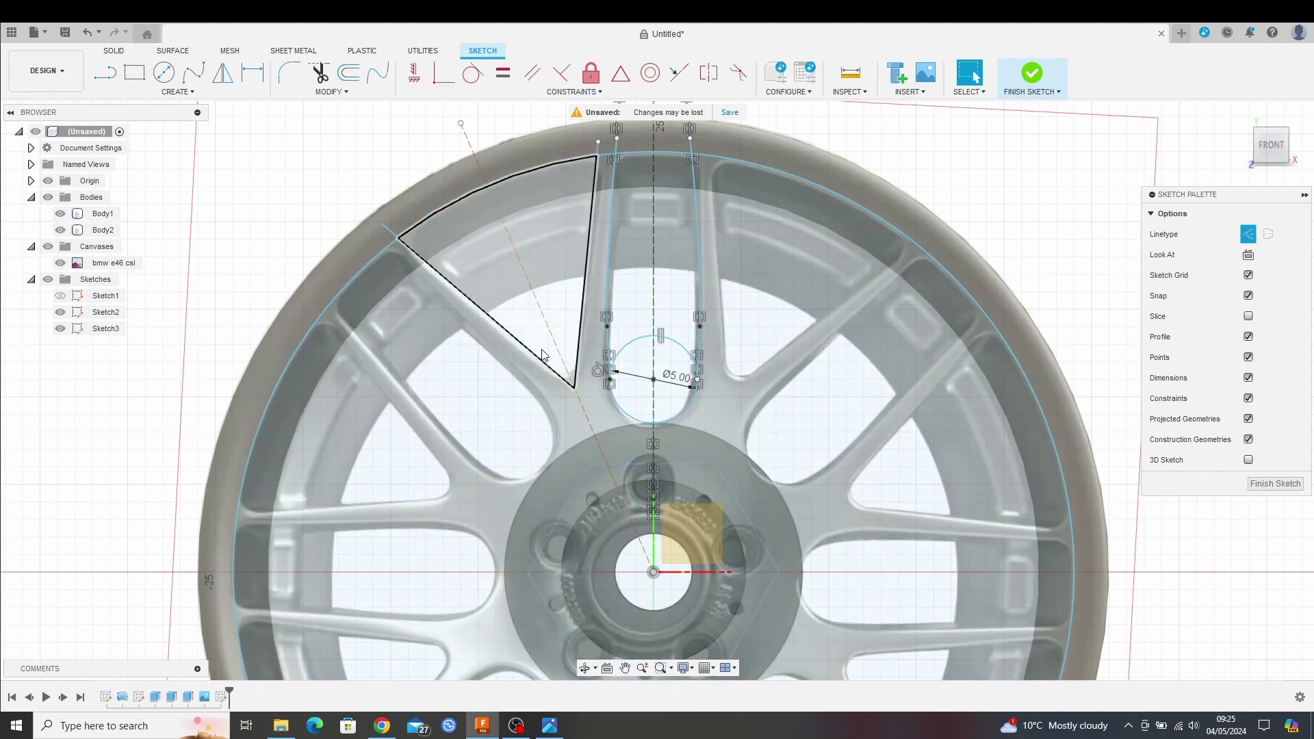
key(ctrl+y)
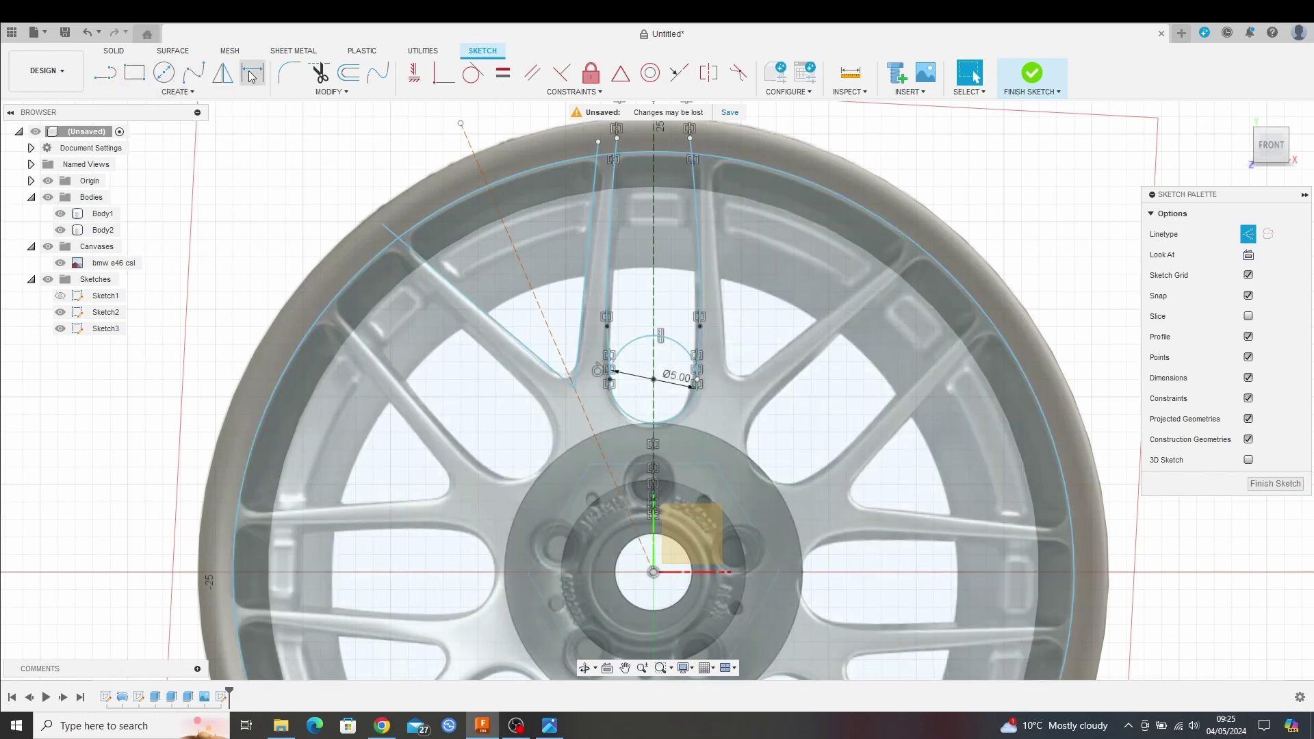
- Fillet the corner between the near-vertical and diagonal spoke lines with a 0.85 mm radius
click(289, 72)
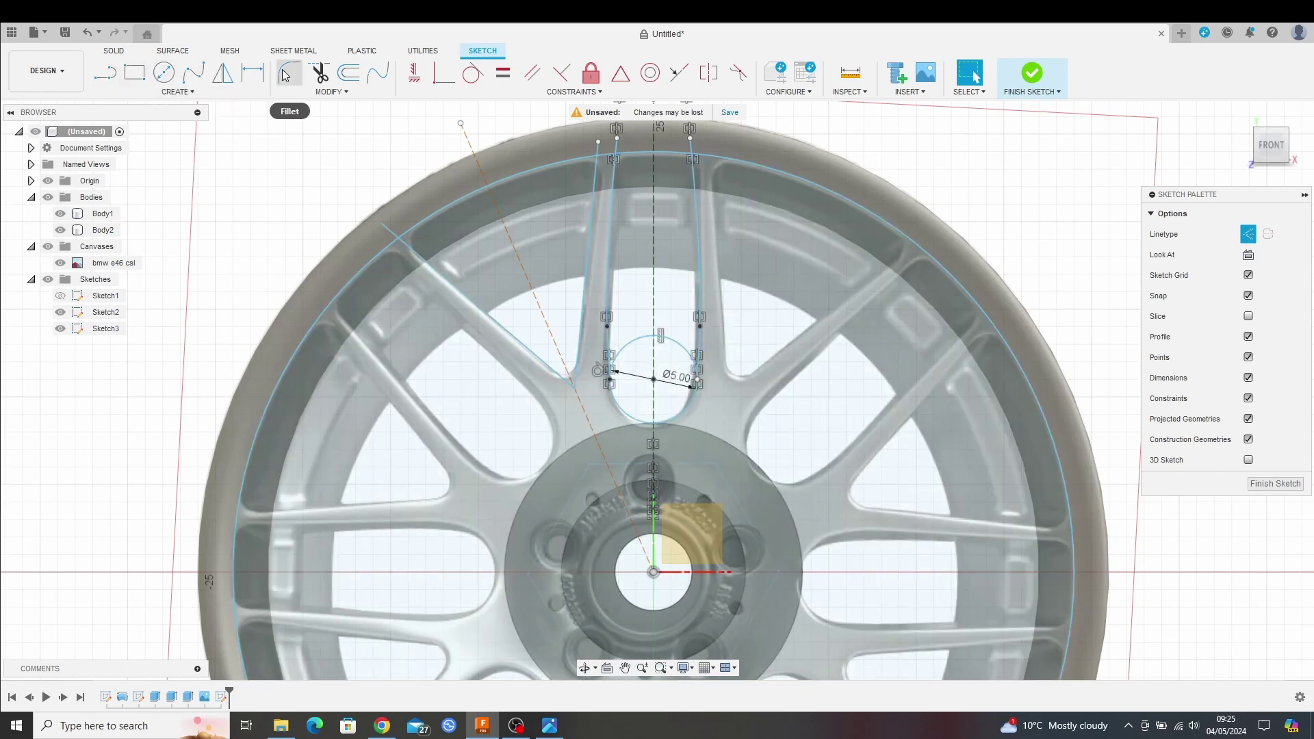
click(570, 382)
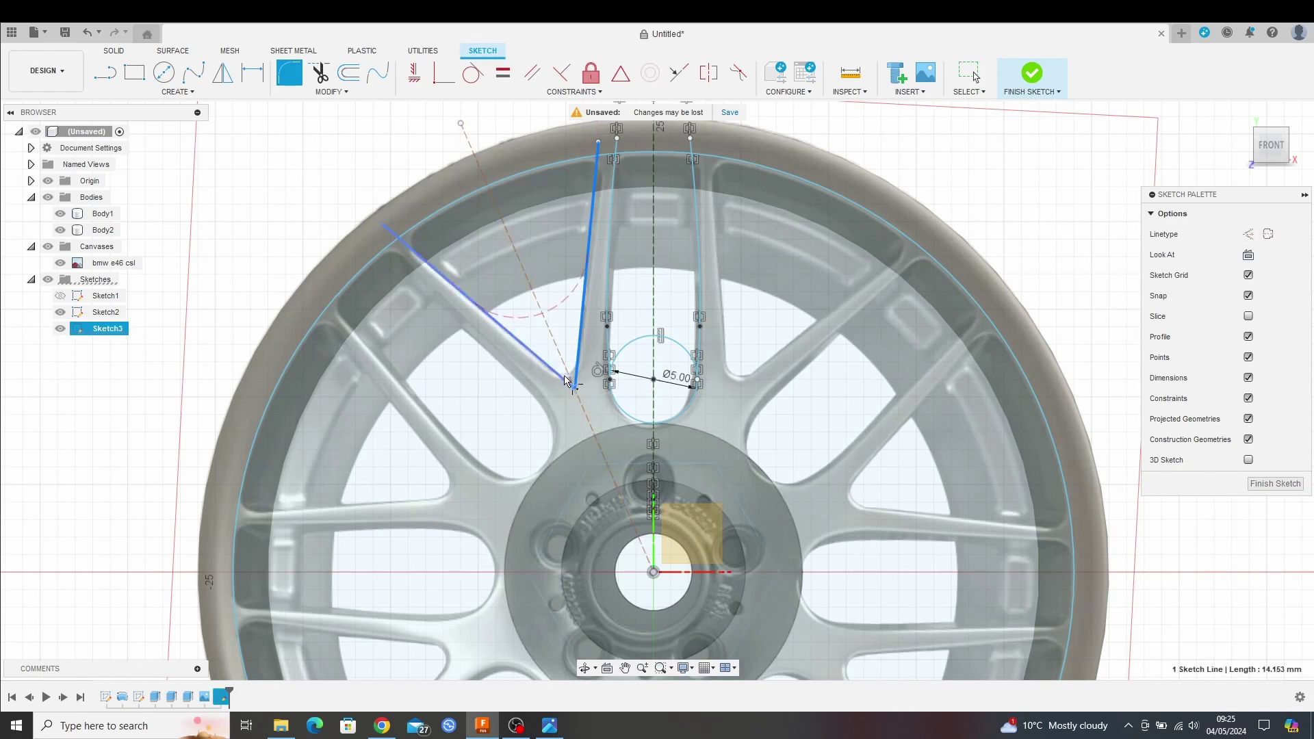
click(565, 380)
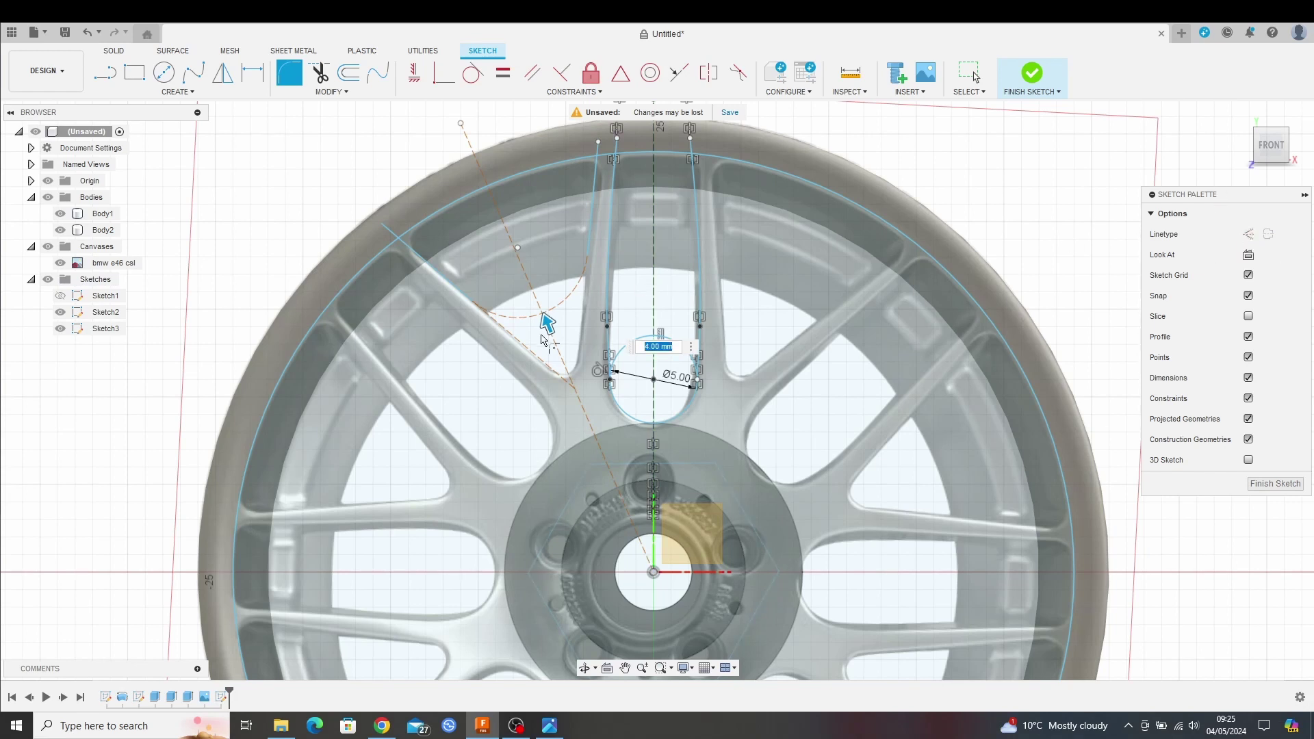
text(3)
key(Return)
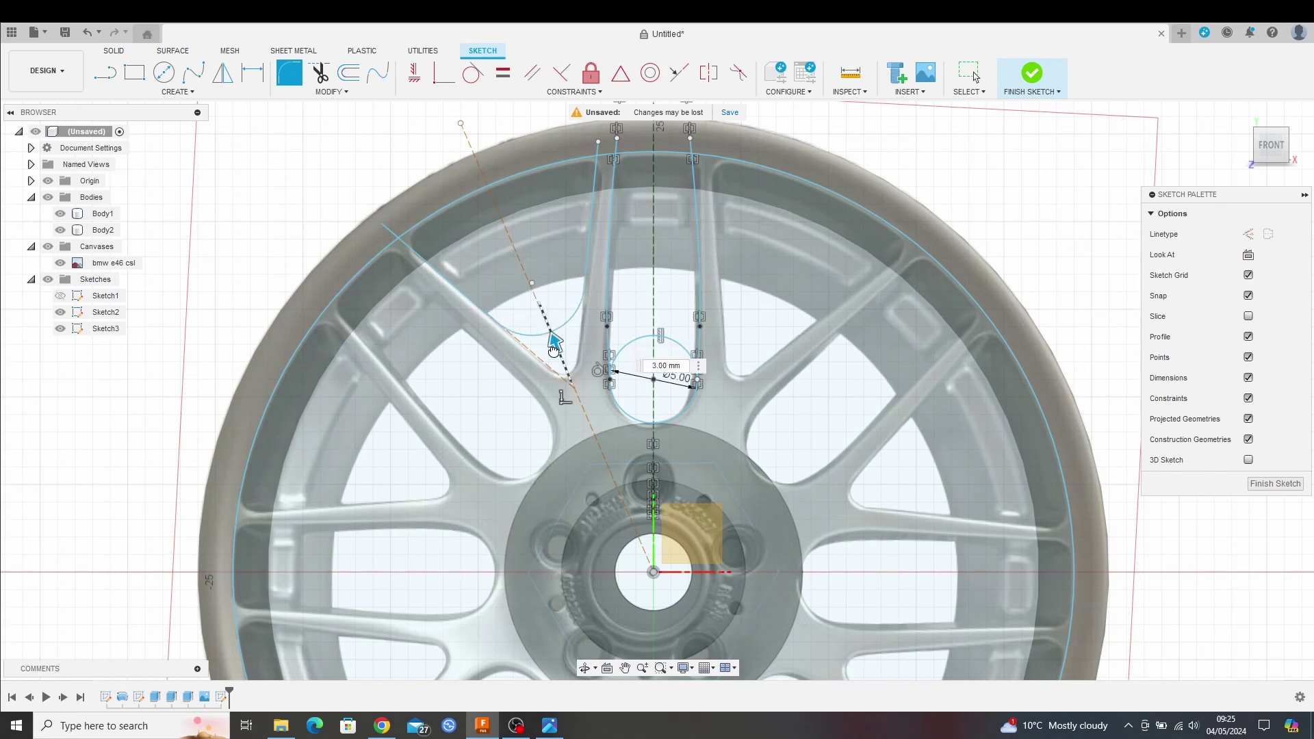
drag(554, 340, 571, 374)
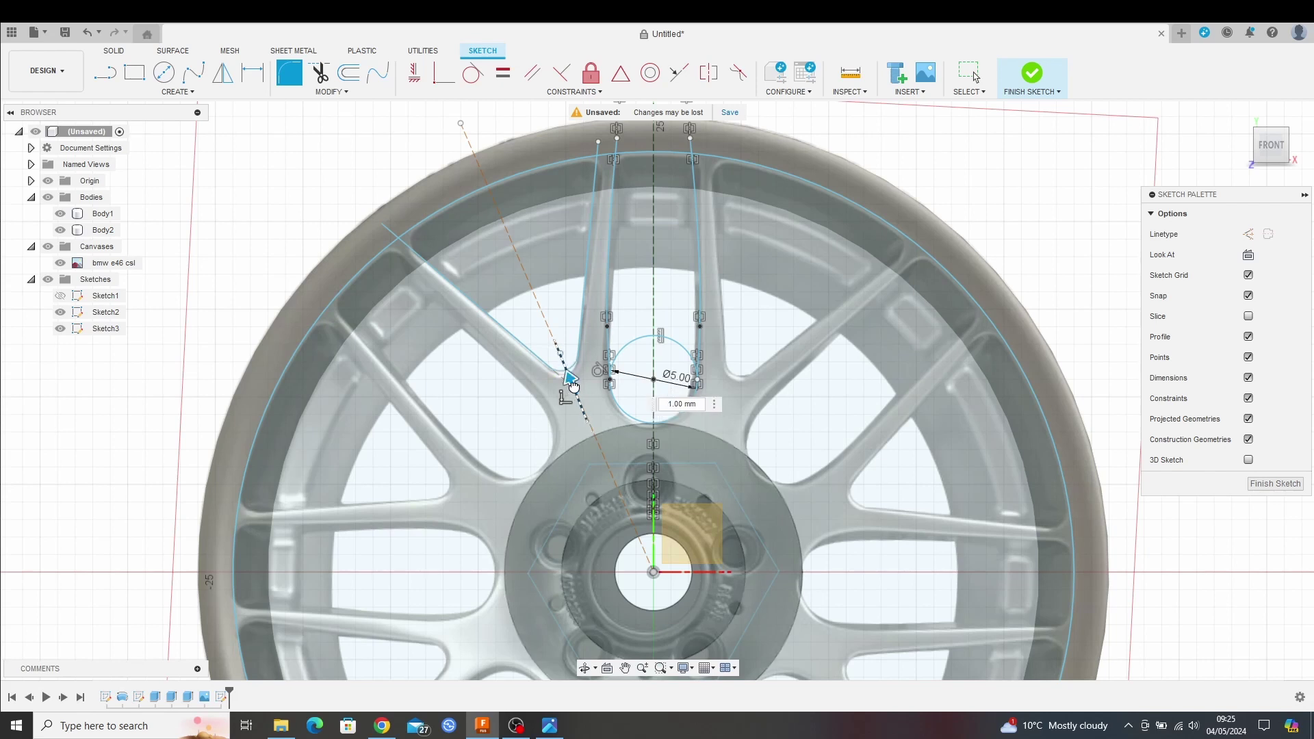
scroll(573, 387, up, 3)
scroll(573, 386, up, 2)
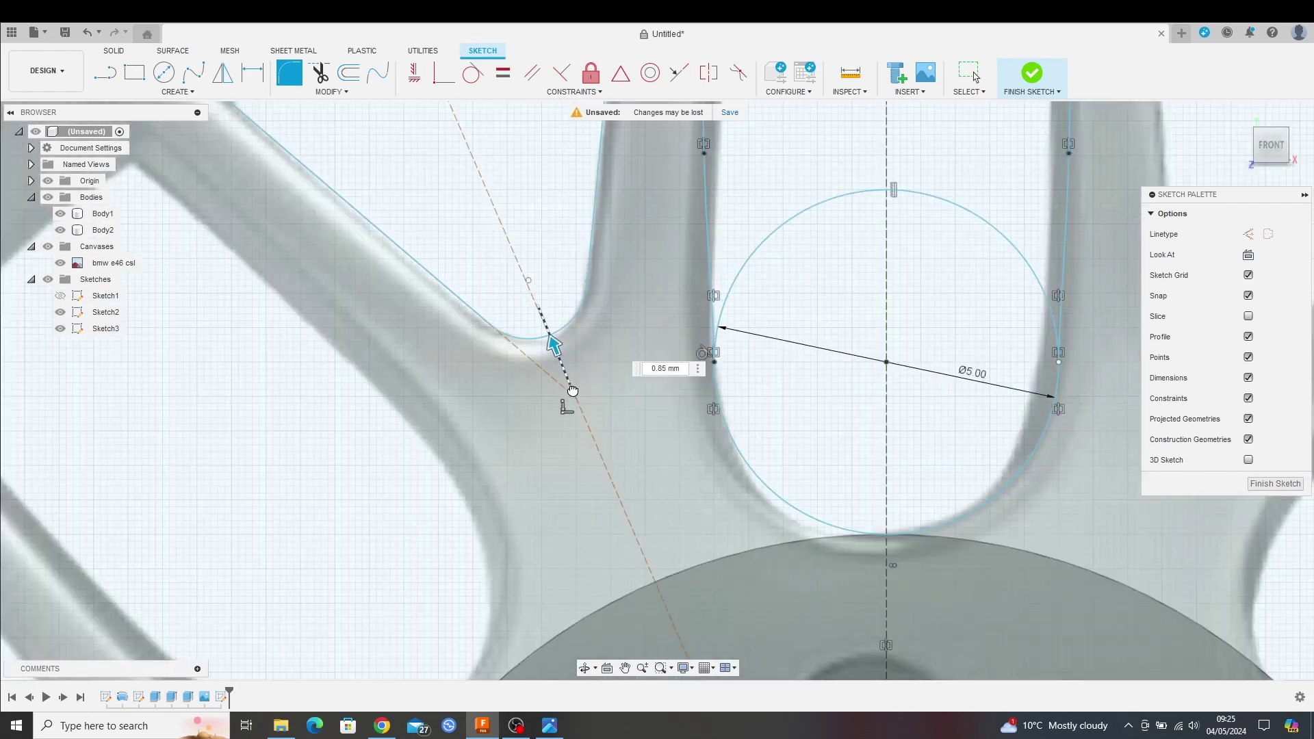
scroll(573, 391, down, 8)
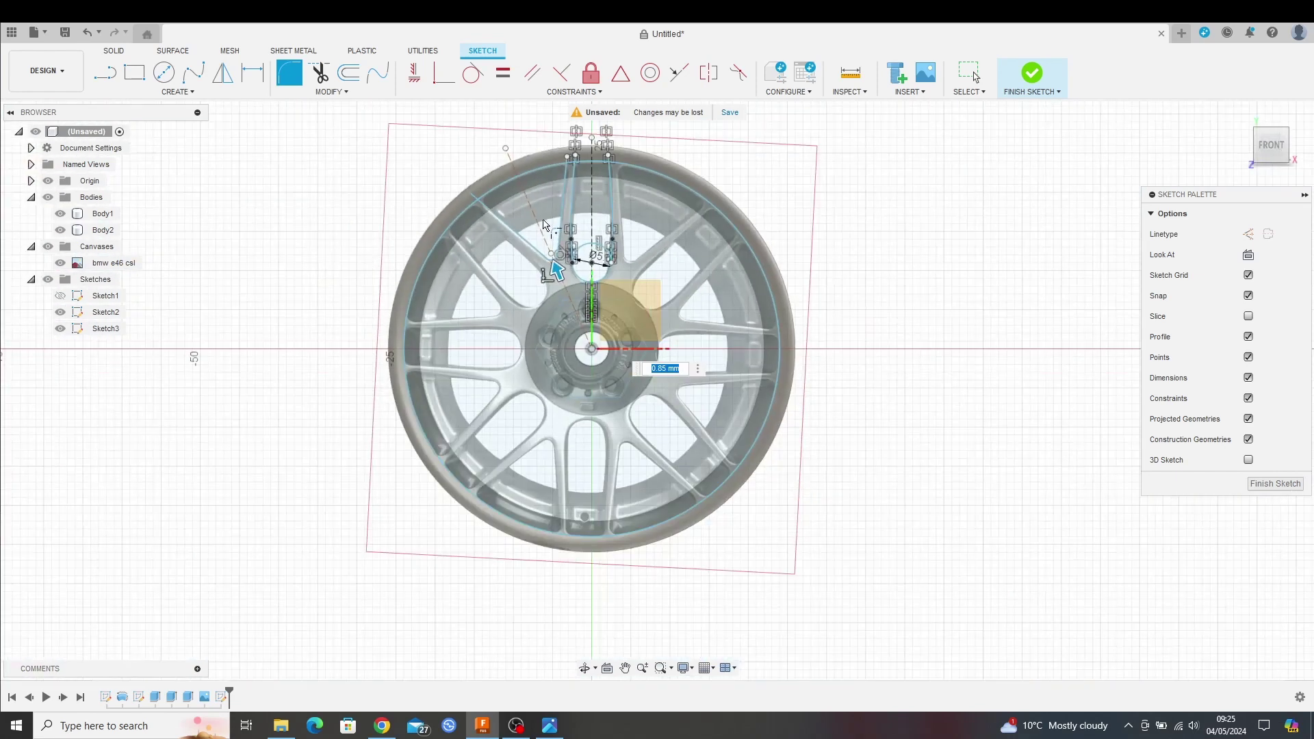
middle_drag(544, 225, 546, 290)
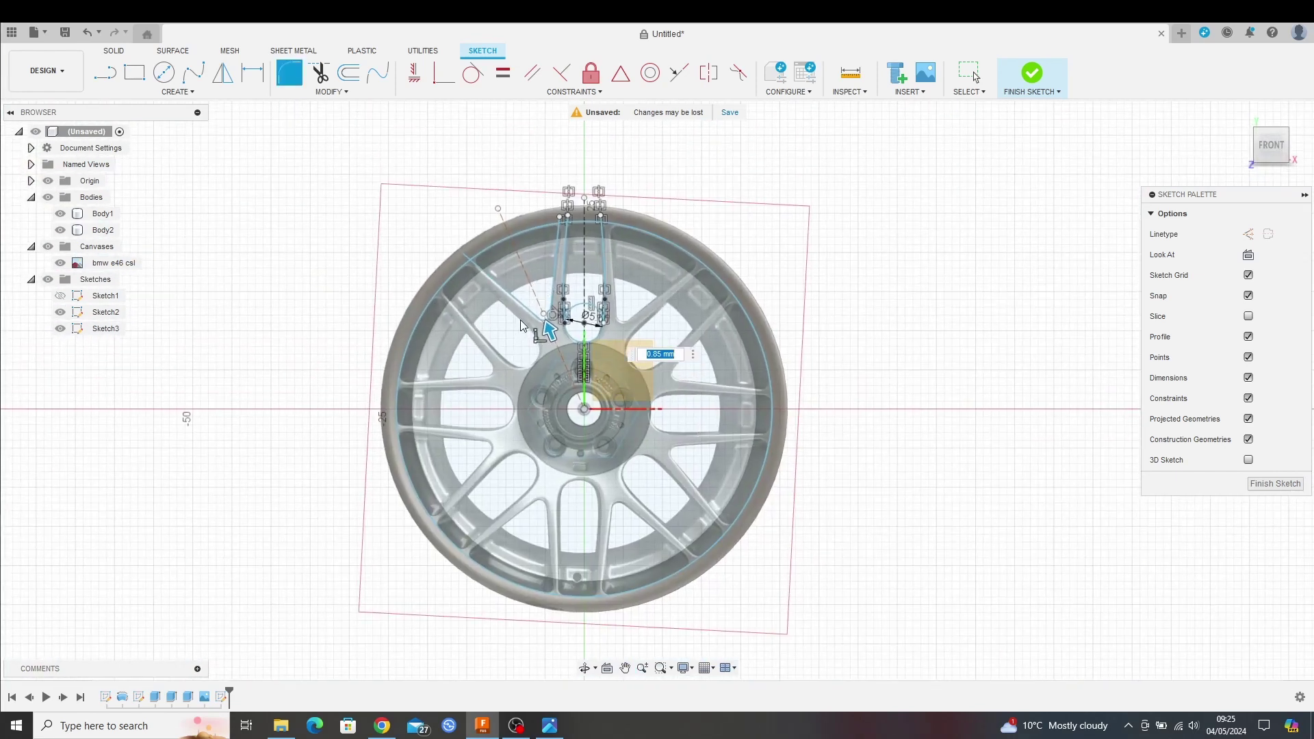
scroll(522, 325, up, 4)
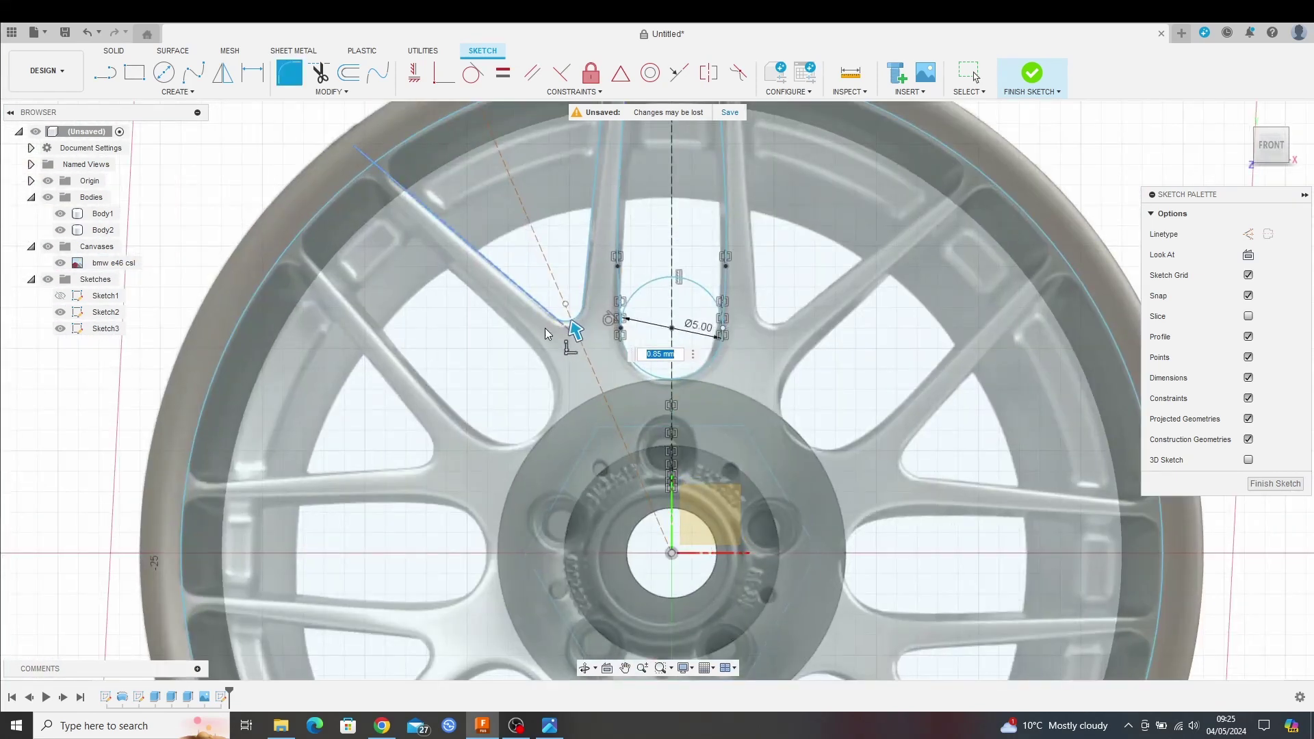
click(1281, 485)
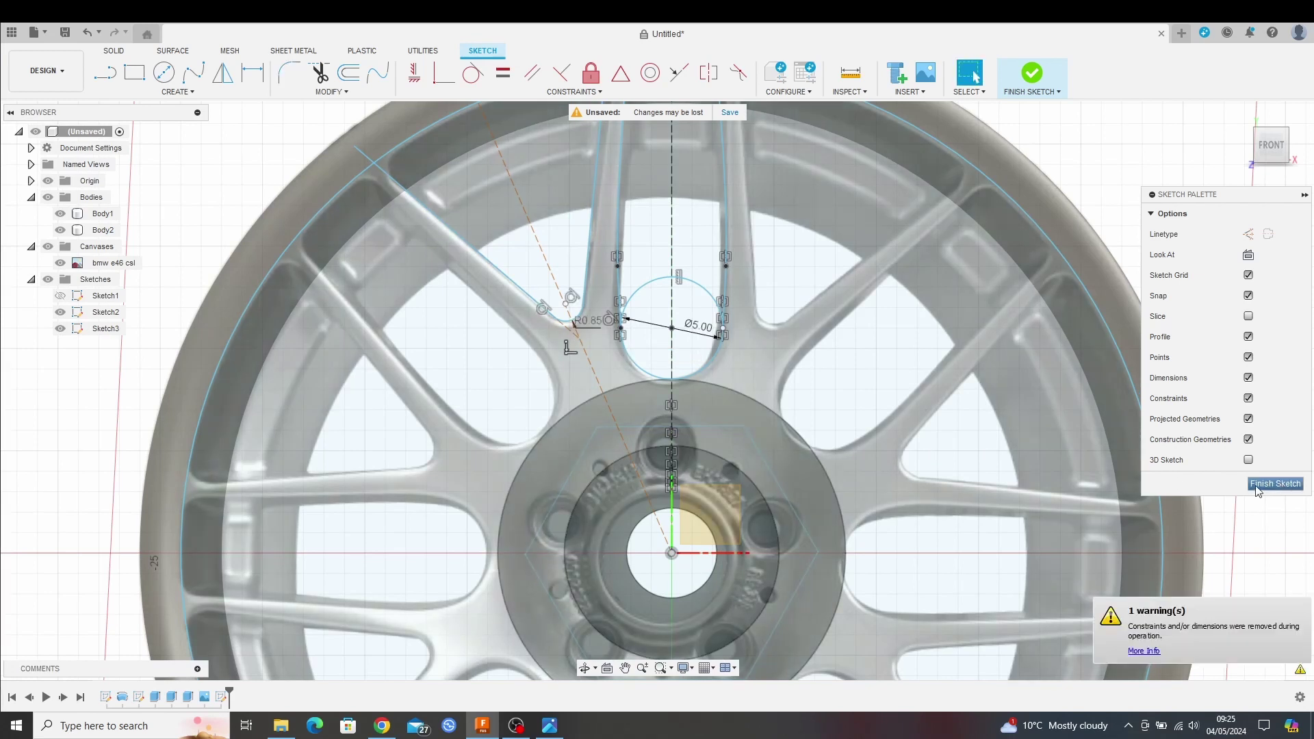
- Zoom out and pan to centre the whole wheel in view
scroll(728, 351, down, 2)
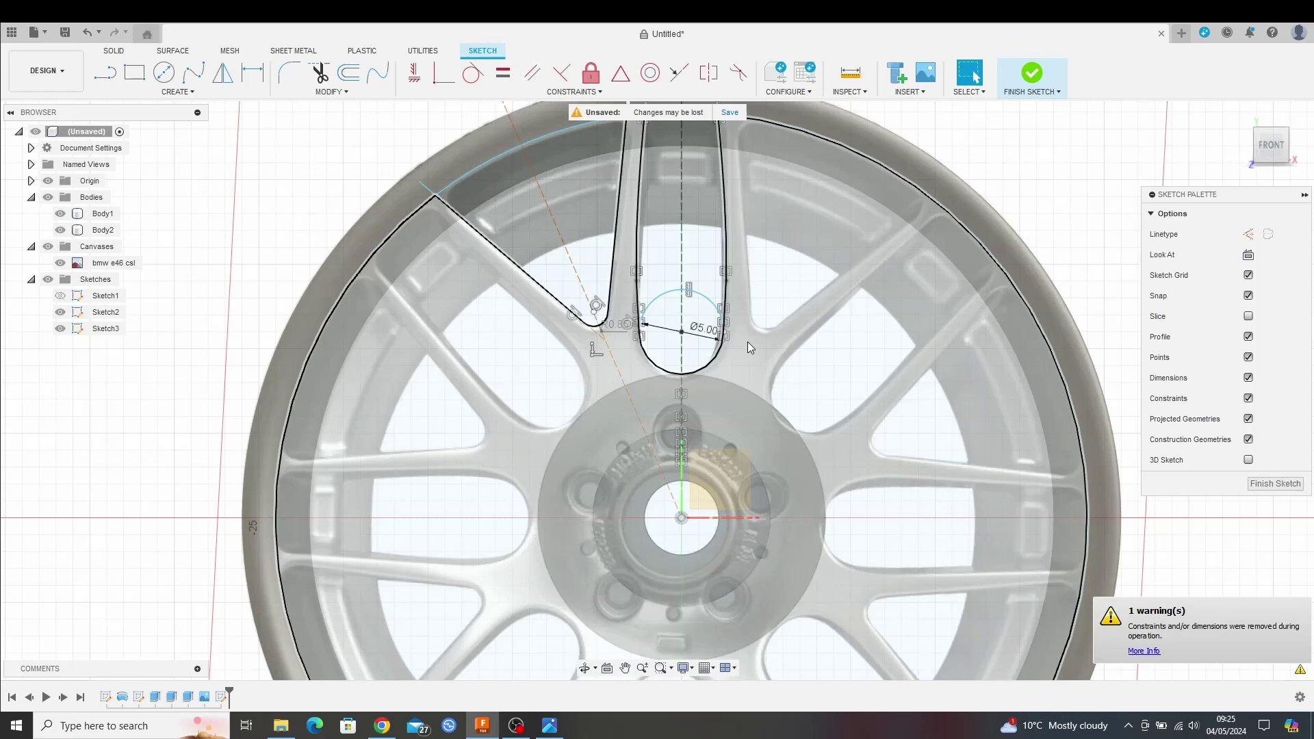
middle_drag(748, 342, 712, 422)
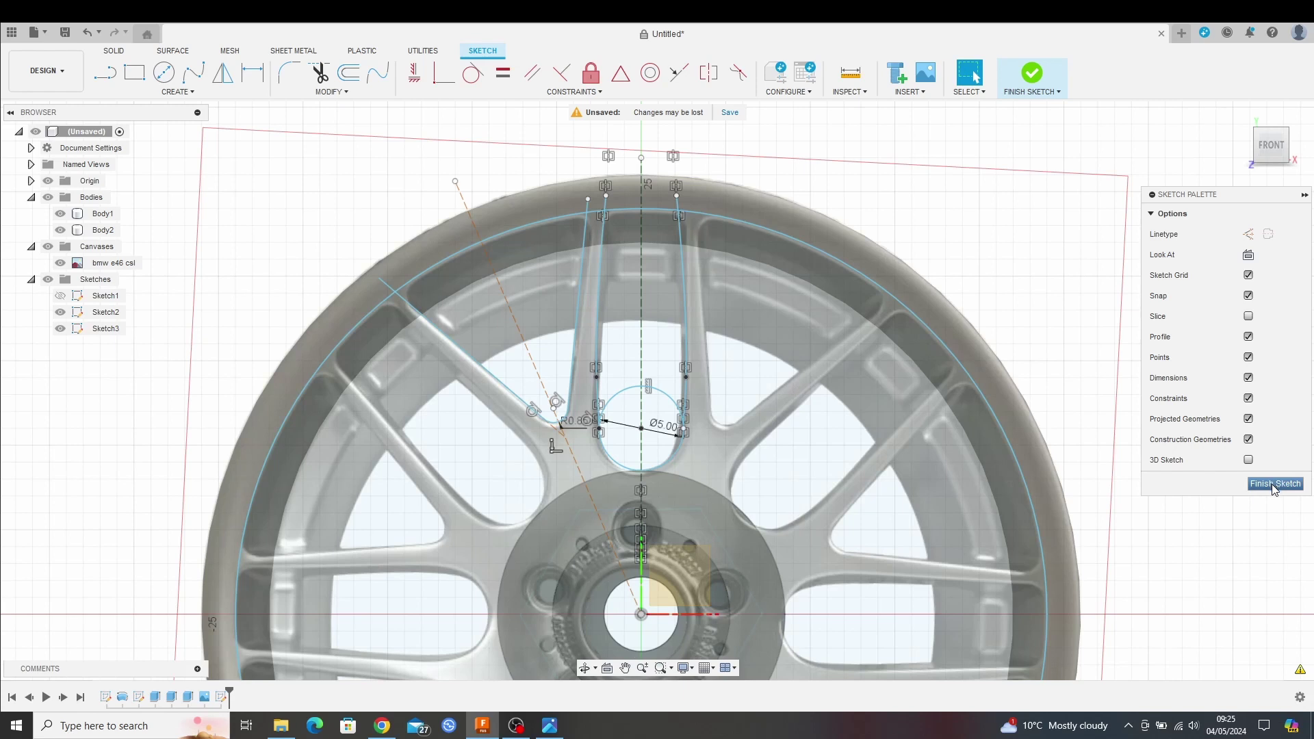
scroll(1040, 493, down, 5)
mouse_move(1041, 493)
middle_down()
mouse_move(1151, 502)
mouse_move(961, 341)
mouse_move(959, 370)
middle_up()
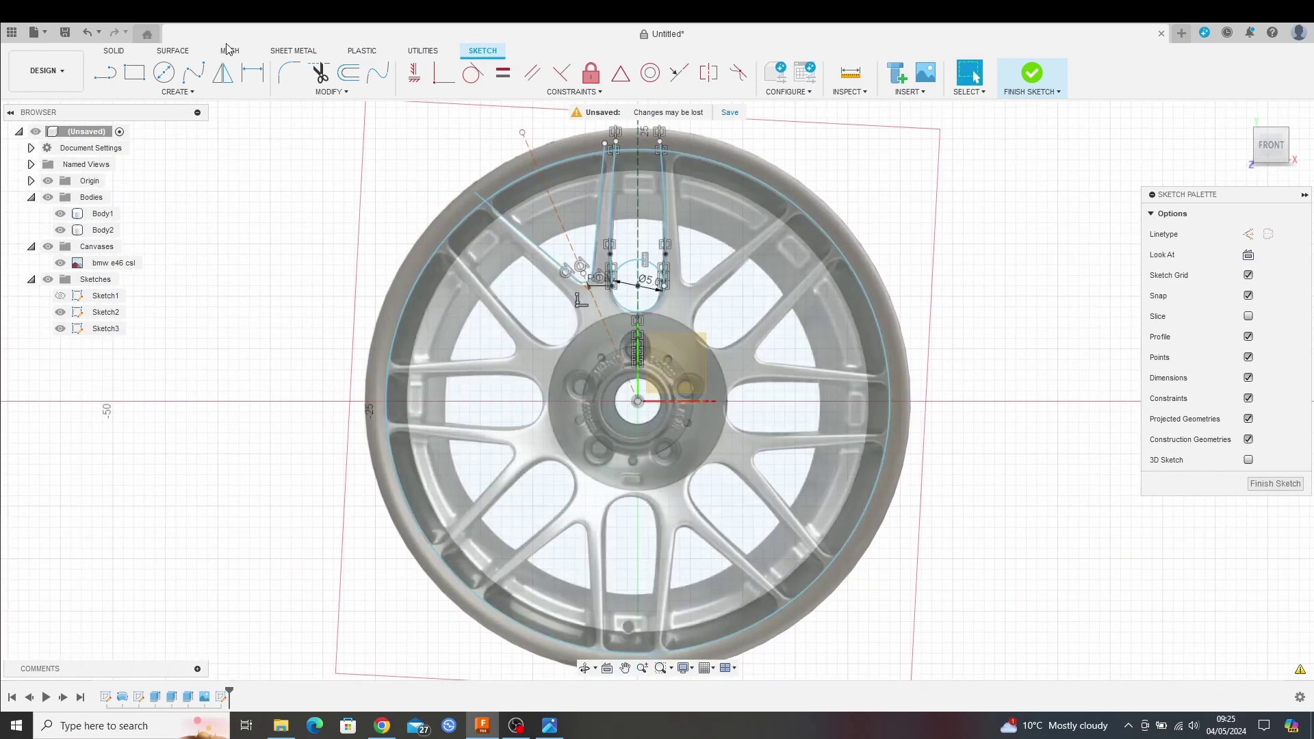
- Start a circular pattern and select the spoke outline's fillet arc, spoke lines, diagonal and circle
click(170, 93)
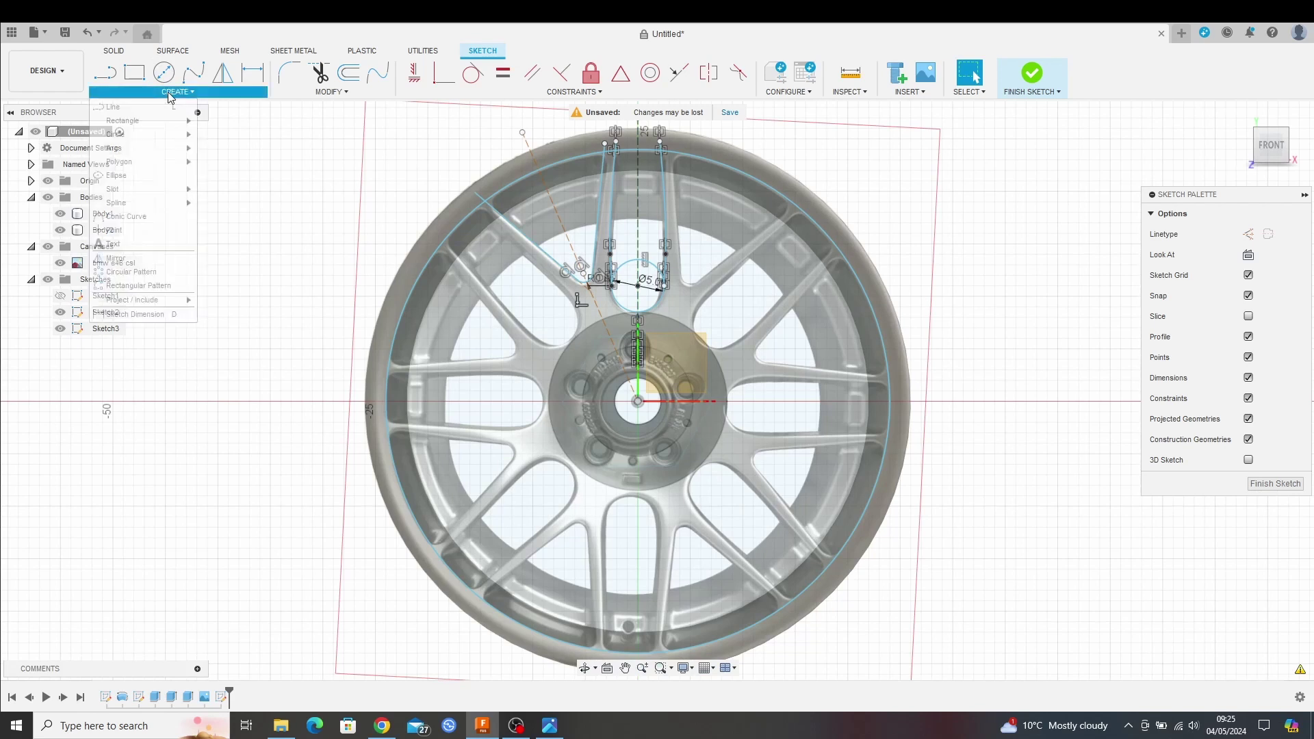
click(142, 273)
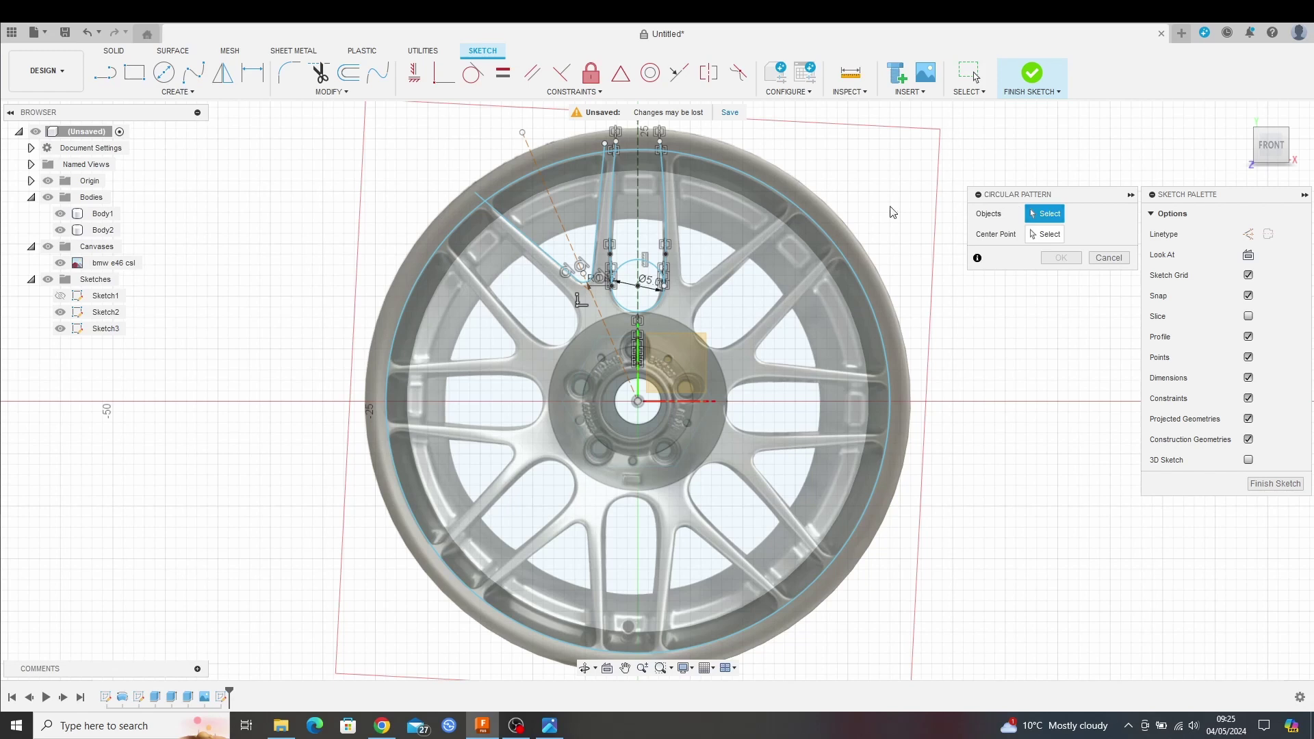
scroll(444, 201, up, 2)
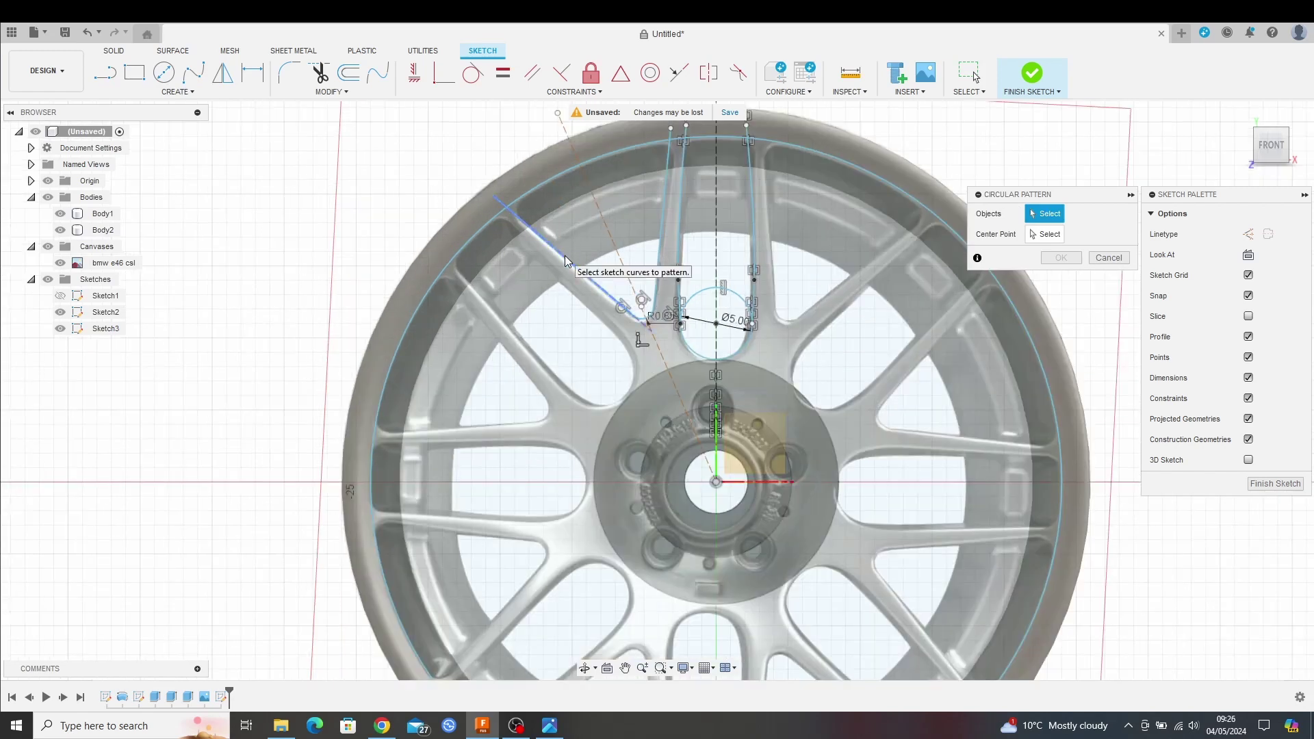
scroll(628, 289, up, 3)
scroll(631, 293, up, 3)
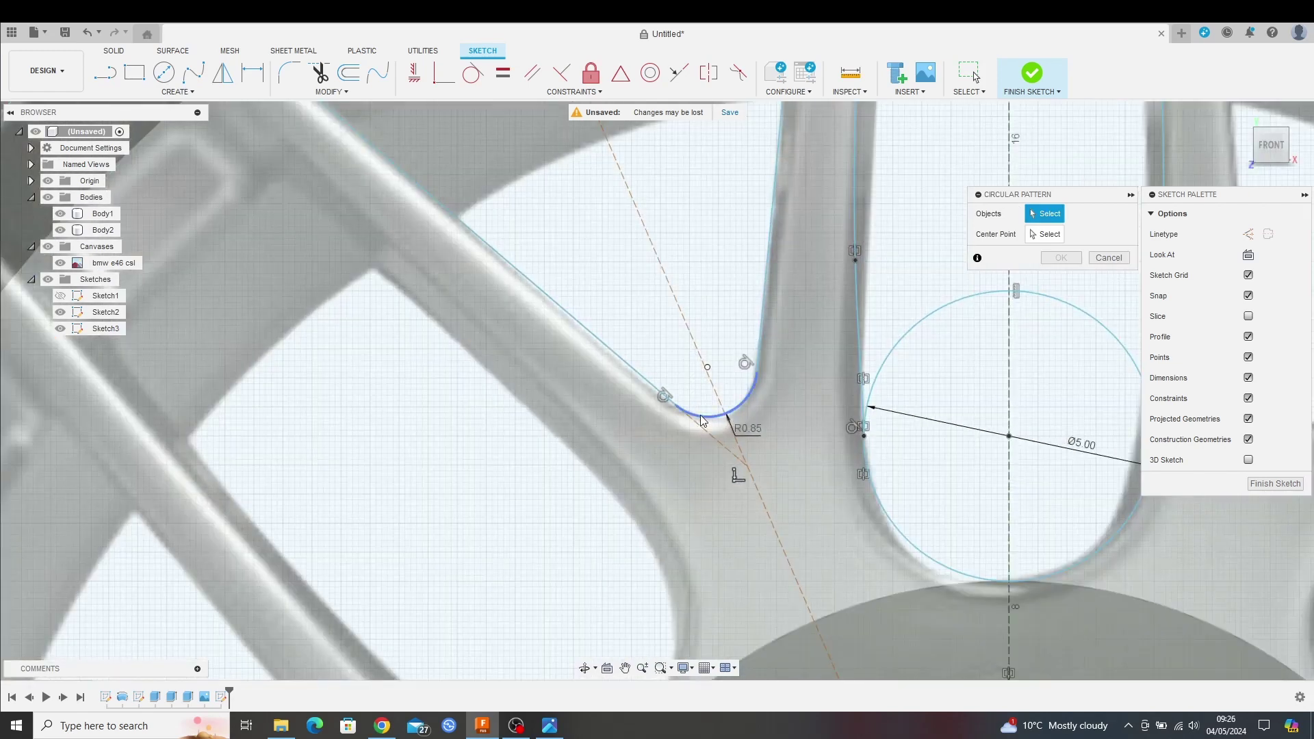
click(704, 419)
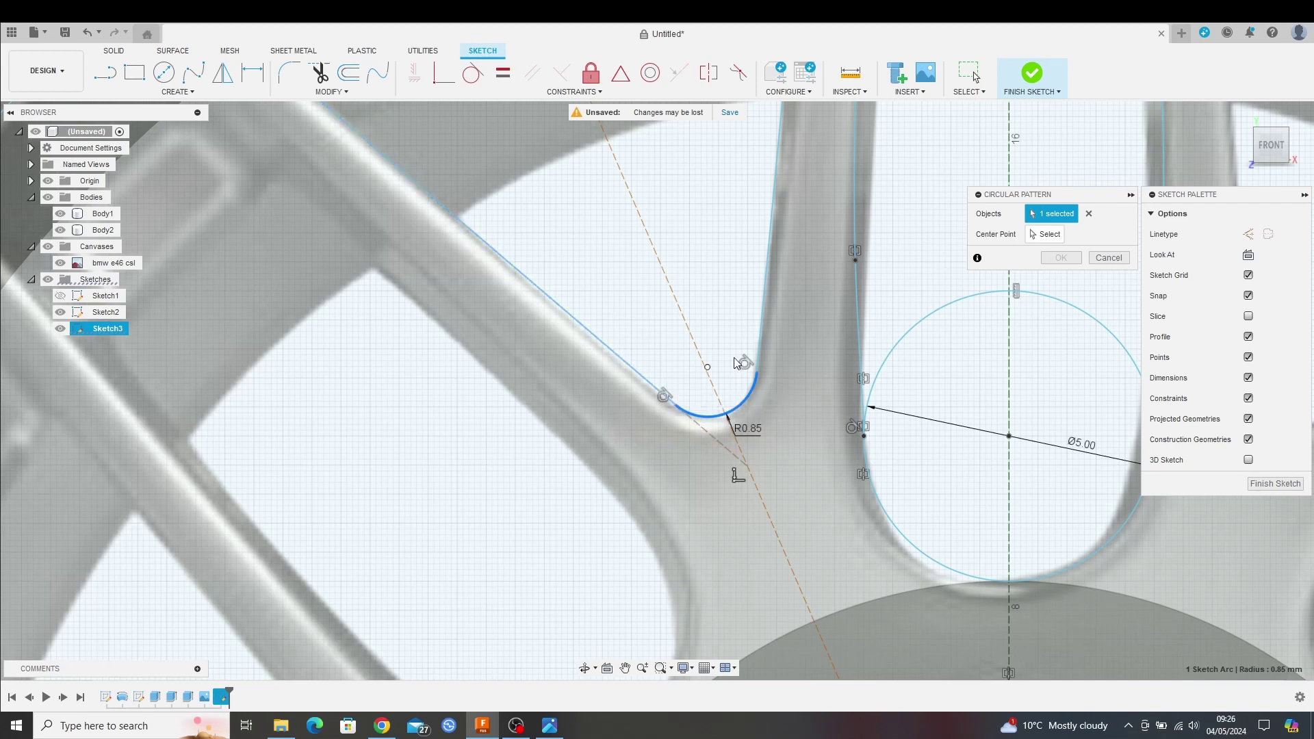
click(758, 335)
scroll(631, 244, down, 5)
scroll(433, 241, up, 3)
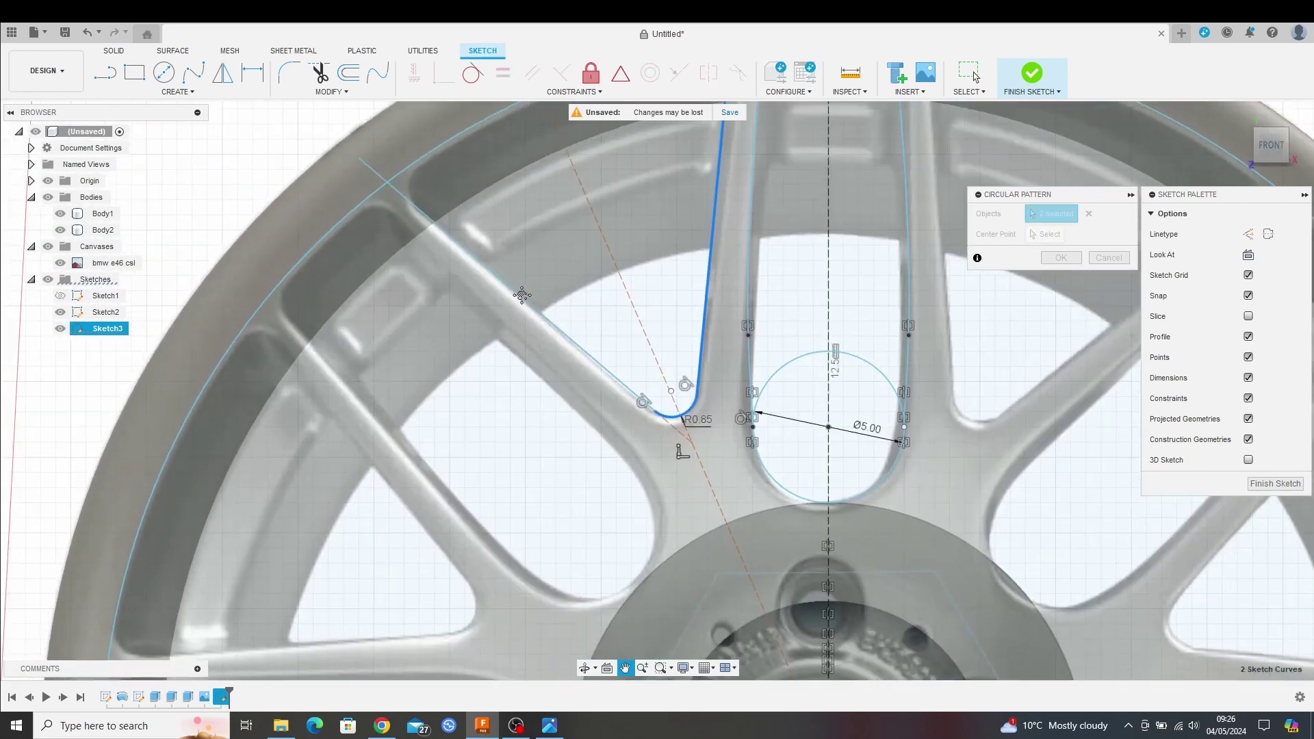
click(389, 216)
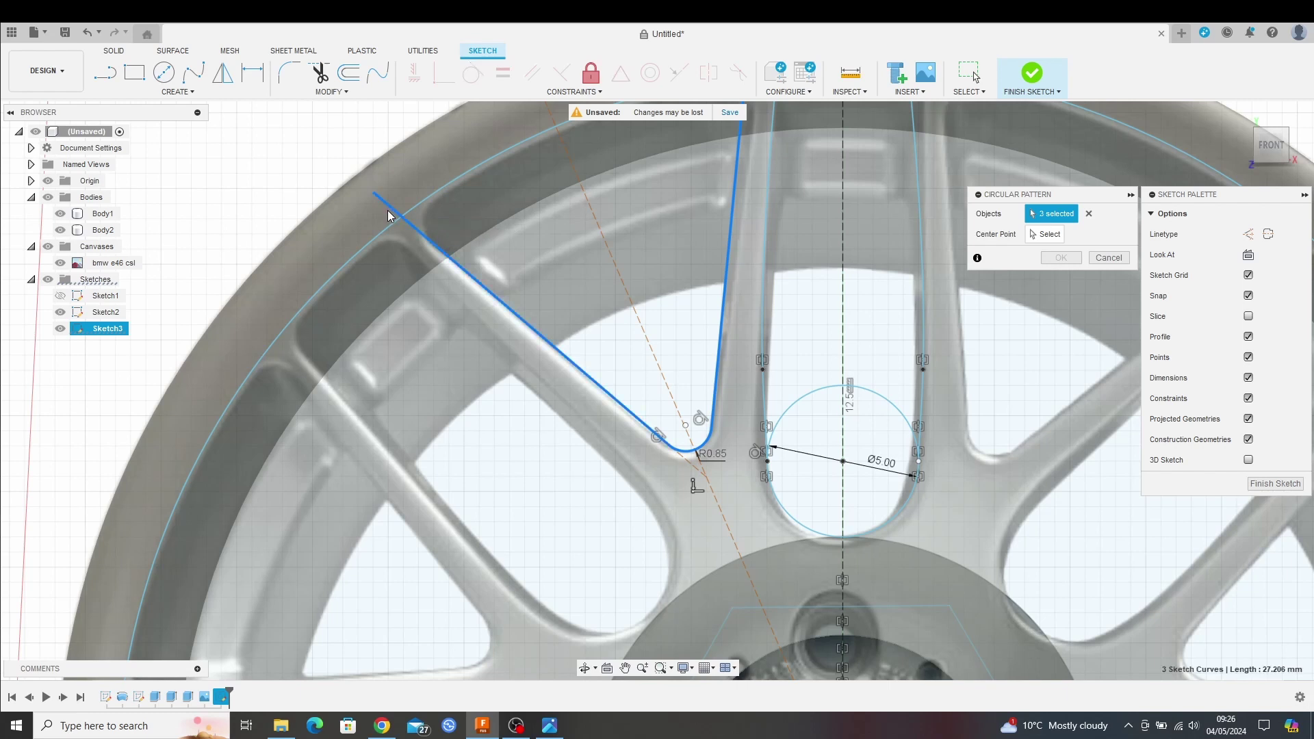
click(763, 396)
click(804, 401)
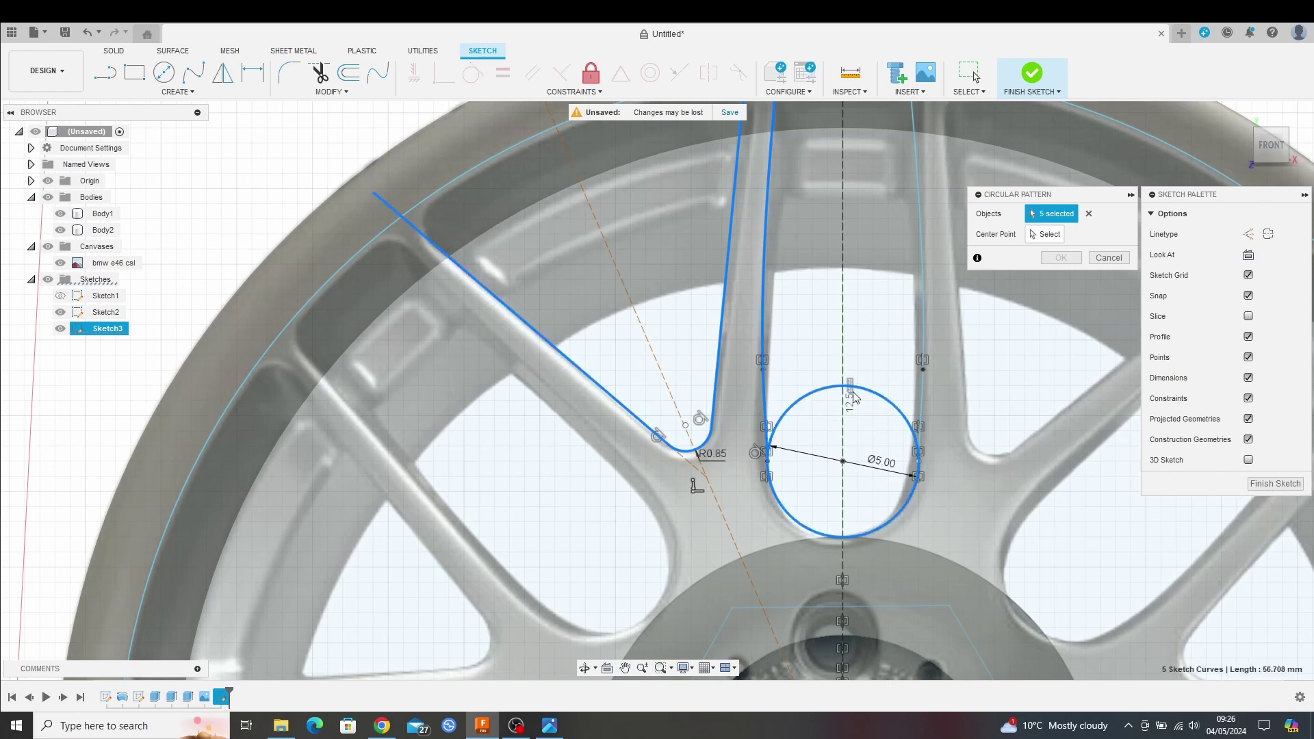
click(923, 387)
scroll(842, 232, down, 3)
middle_drag(874, 219, 765, 223)
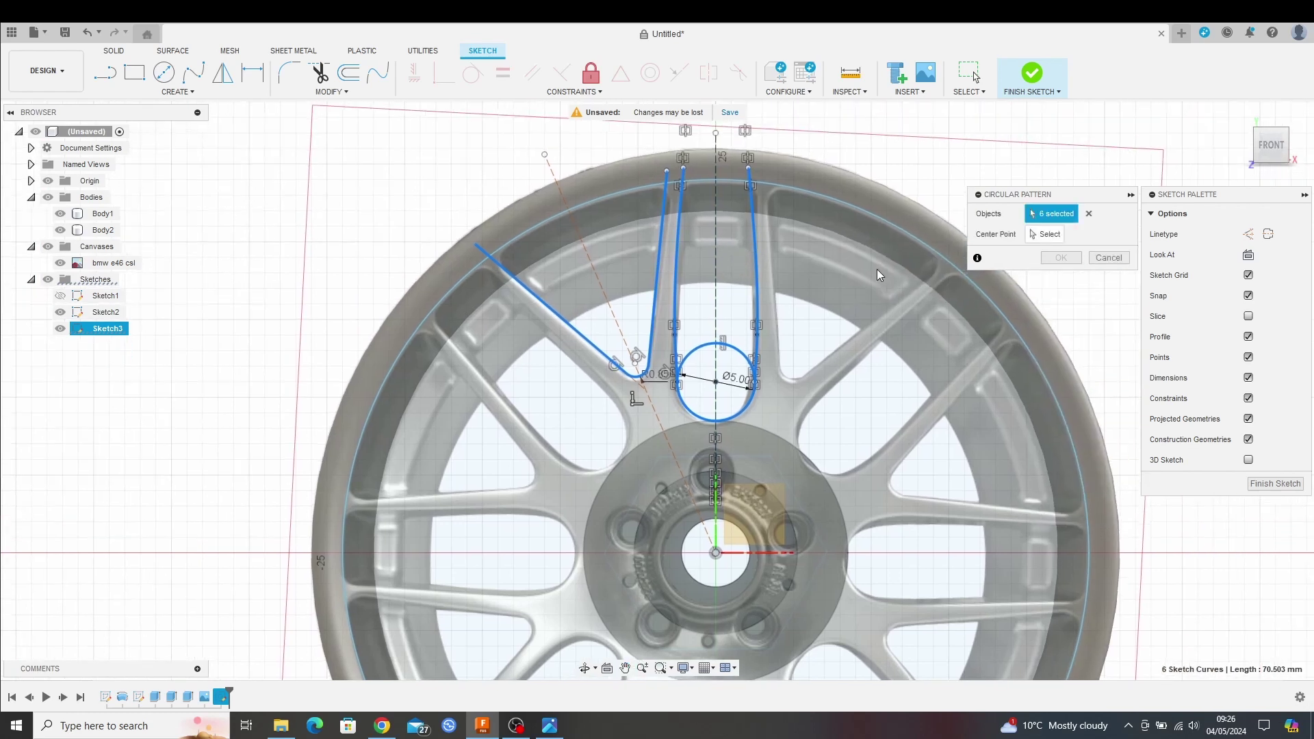
- Use the hub centre as pattern centre with quantity 8 and apply the pattern
click(1045, 234)
middle_drag(895, 477, 900, 303)
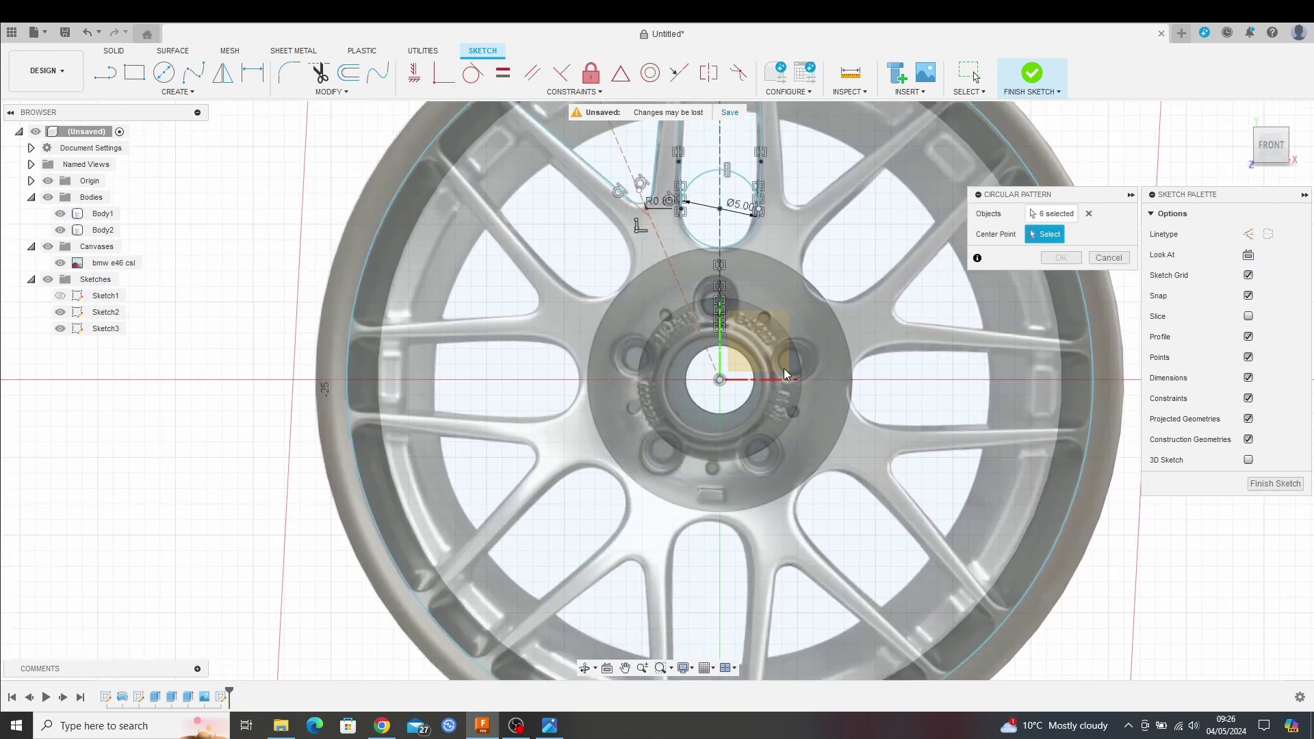
click(720, 381)
scroll(842, 233, down, 2)
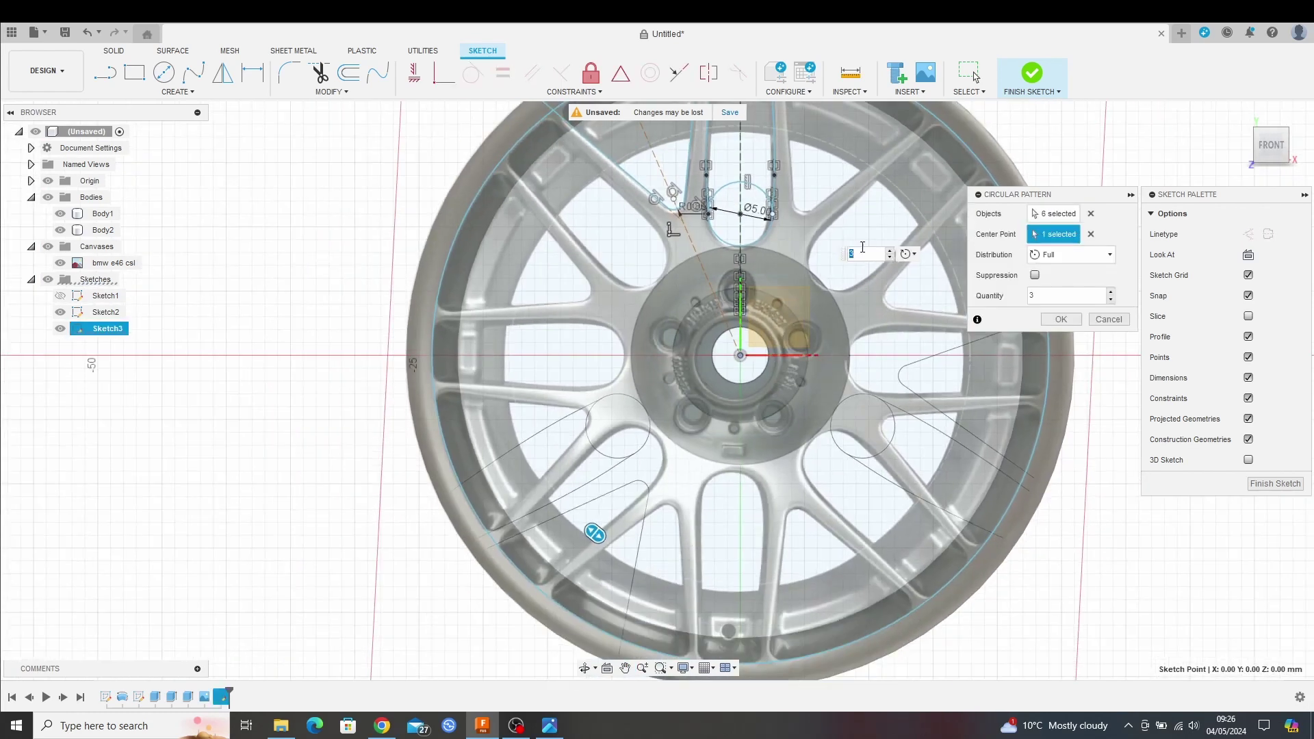
click(1111, 292)
click(1112, 293)
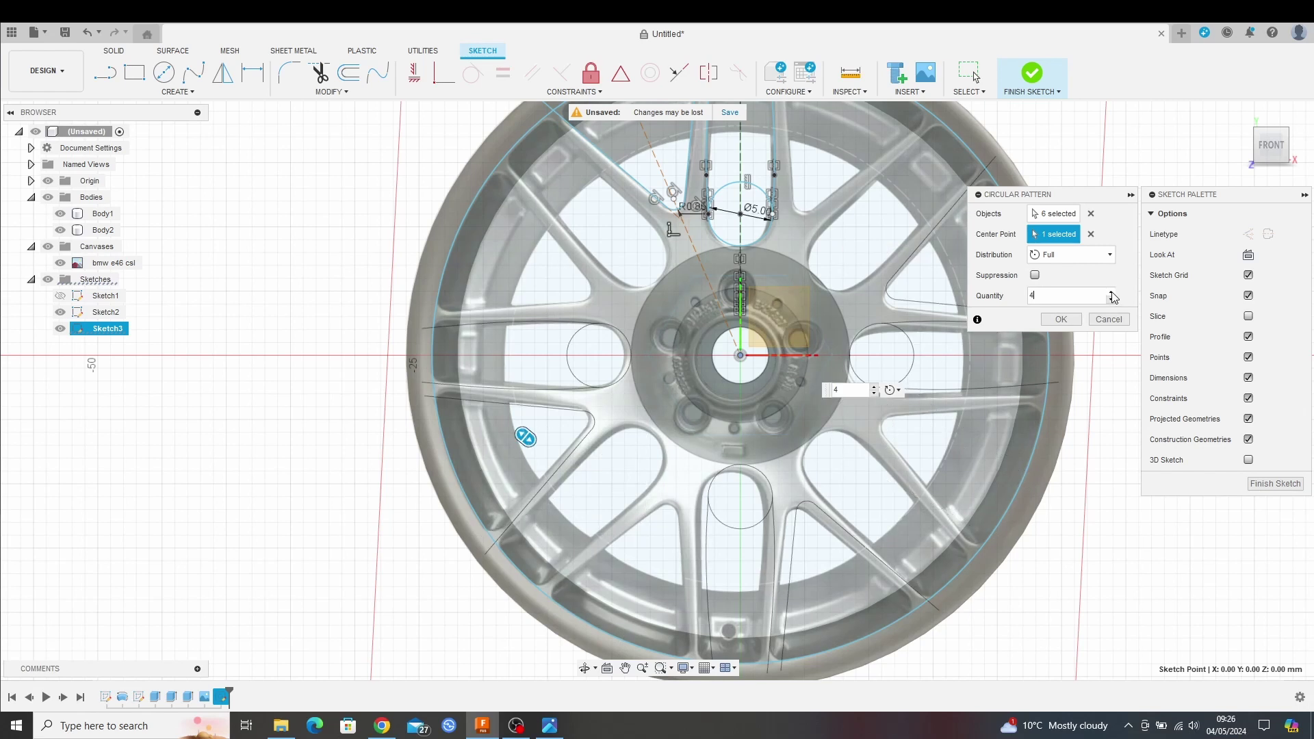
click(1112, 292)
click(1112, 292)
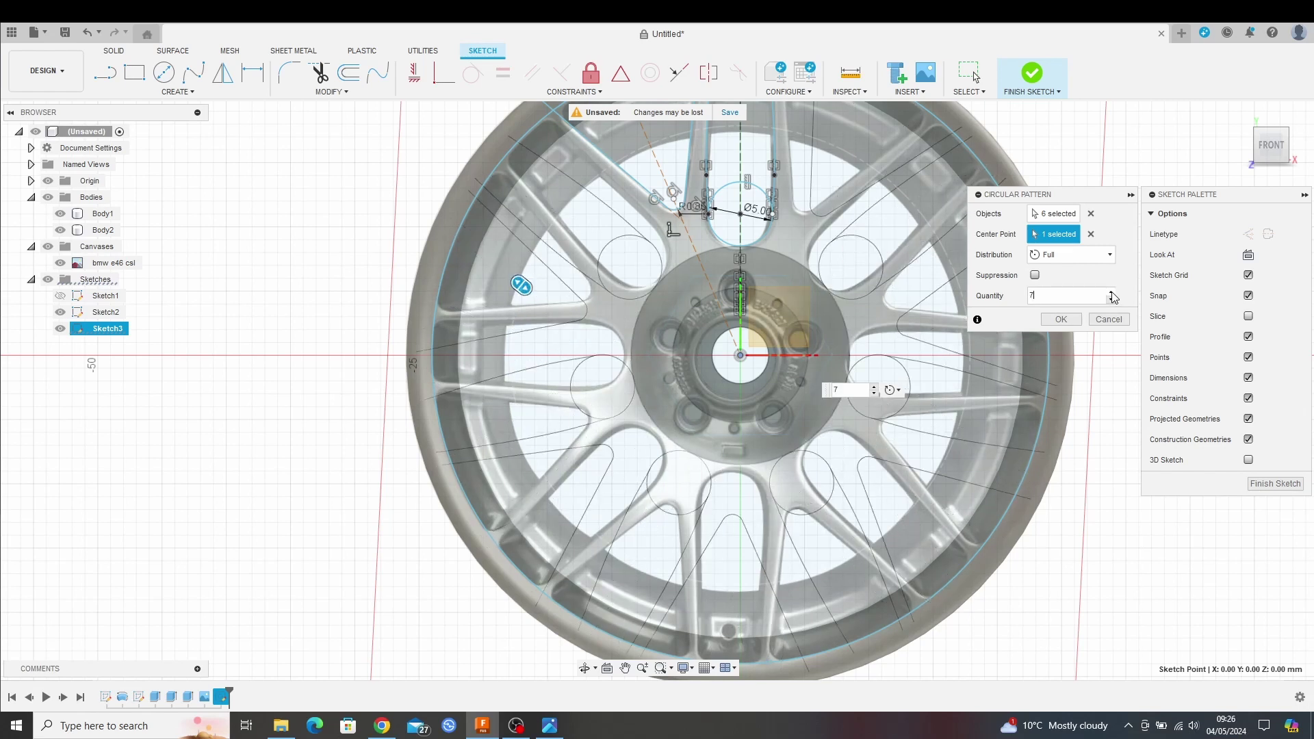
click(1112, 292)
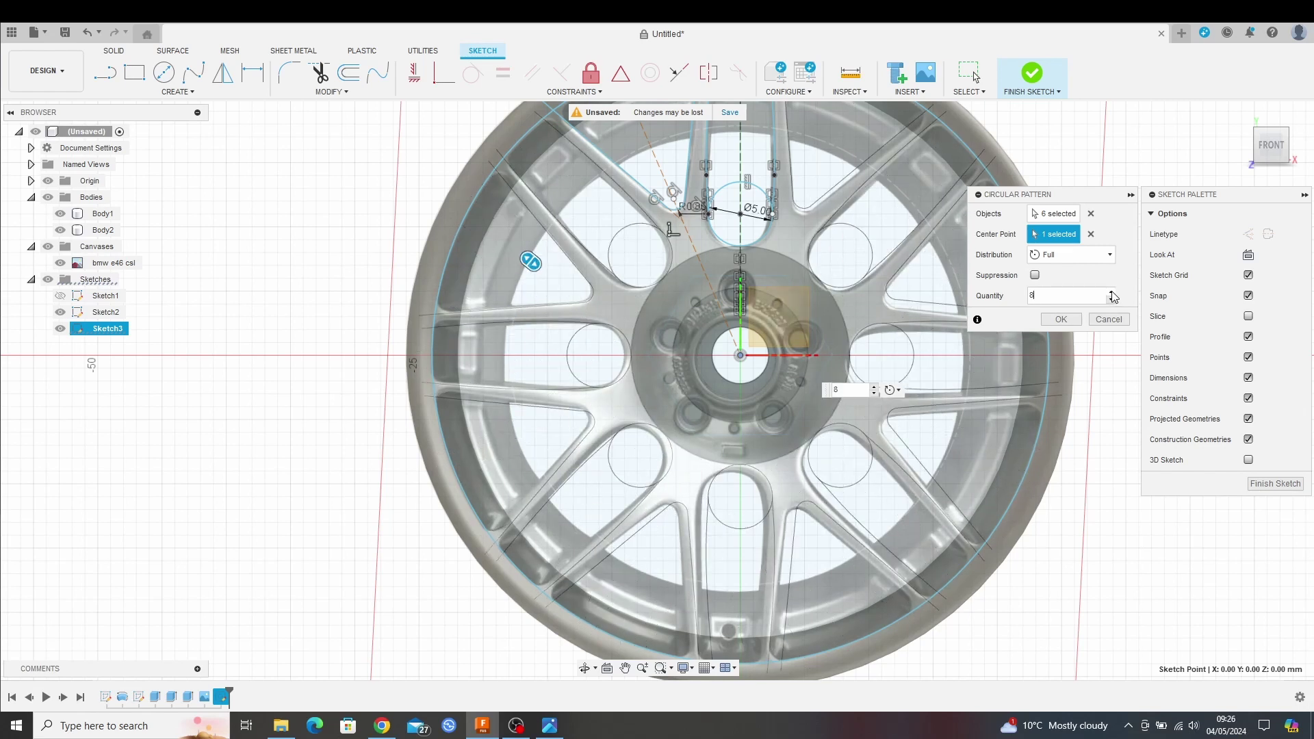
click(1060, 322)
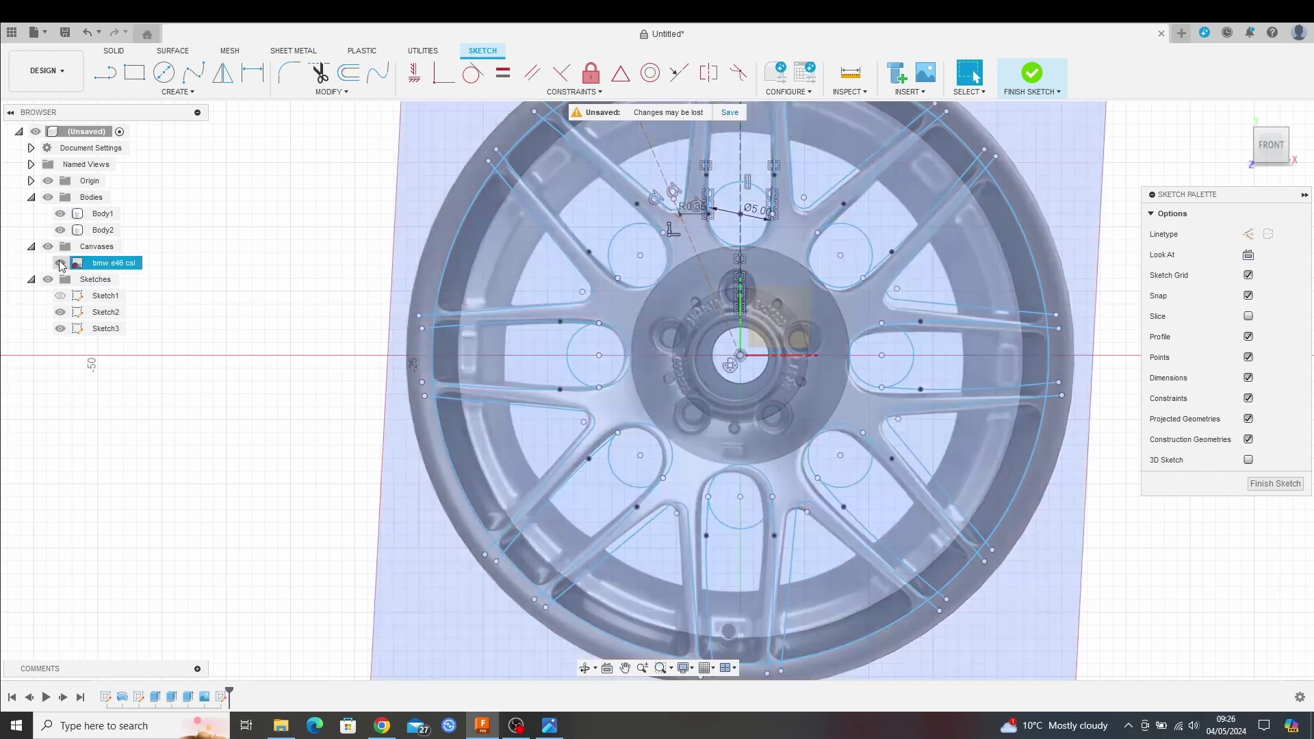
- Hide the reference wheel photo canvas and orbit to view the whole patterned wheel
click(48, 247)
scroll(729, 319, down, 3)
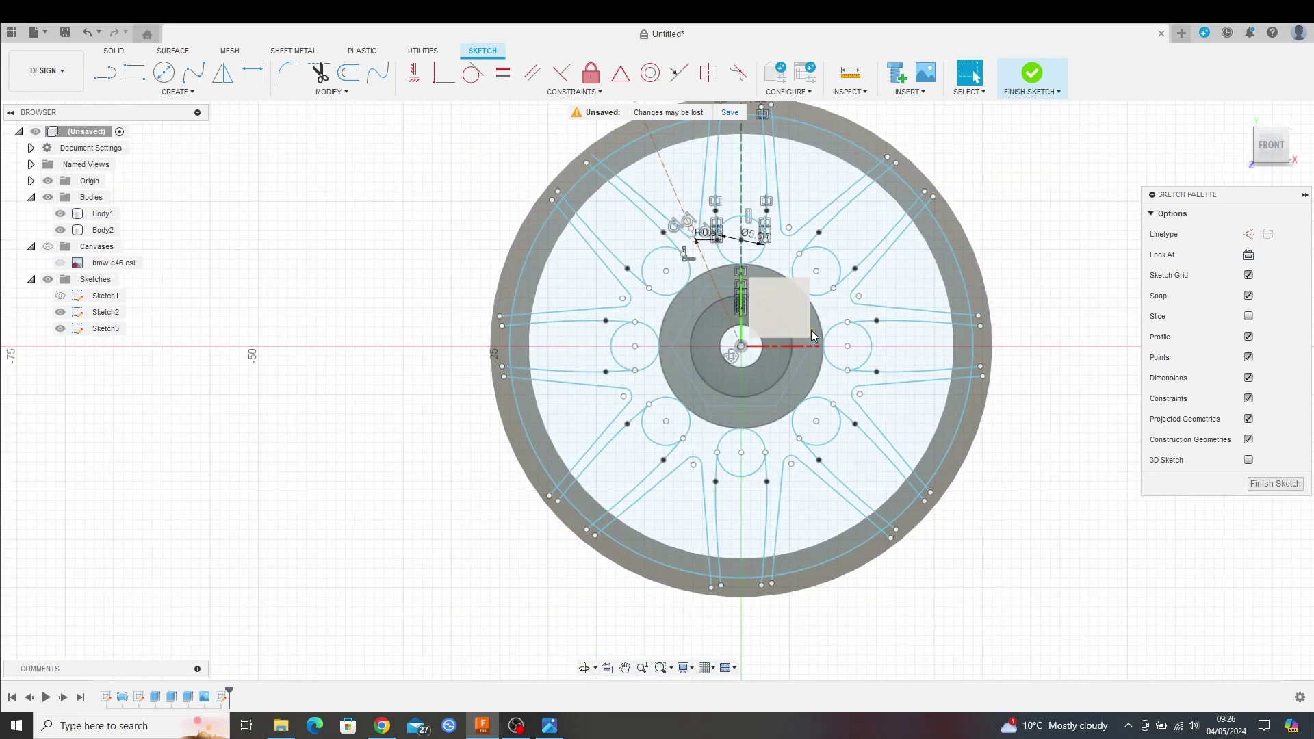
middle_drag(811, 330, 728, 307)
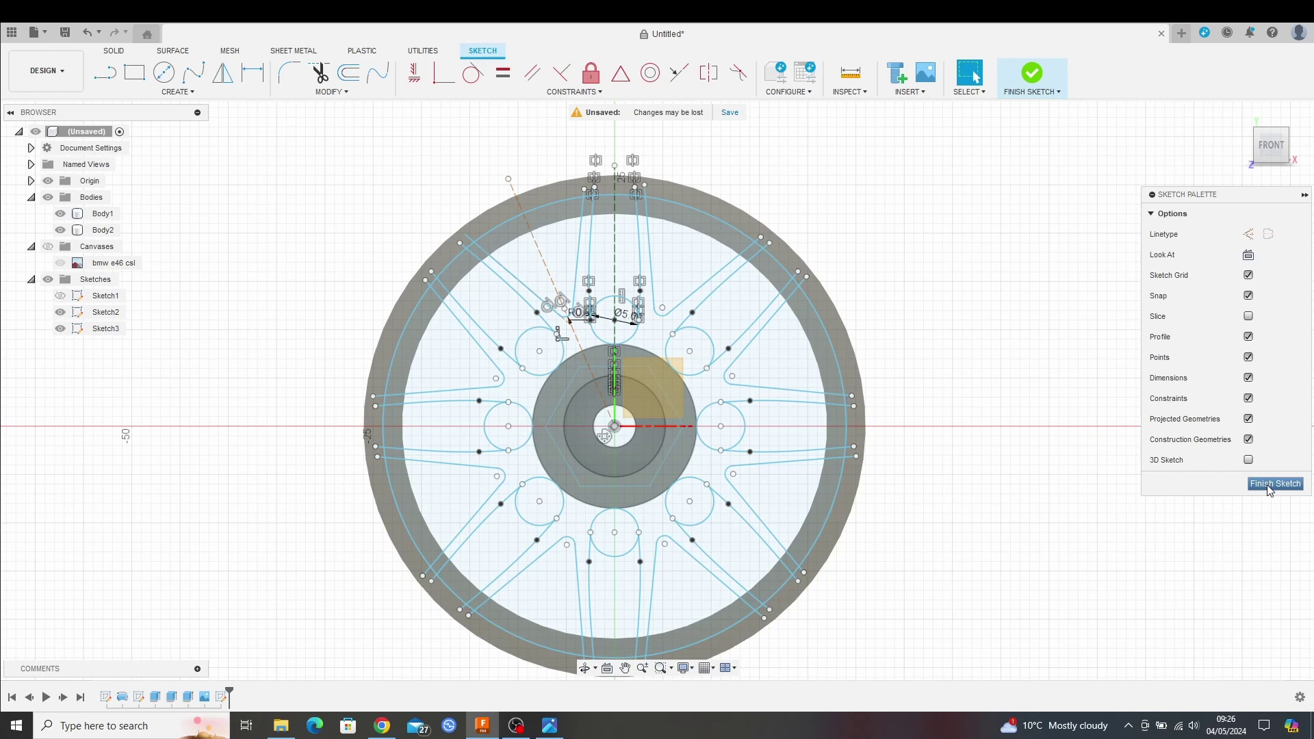
mouse_move(939, 563)
middle_down()
mouse_move(933, 478)
mouse_move(910, 507)
middle_up()
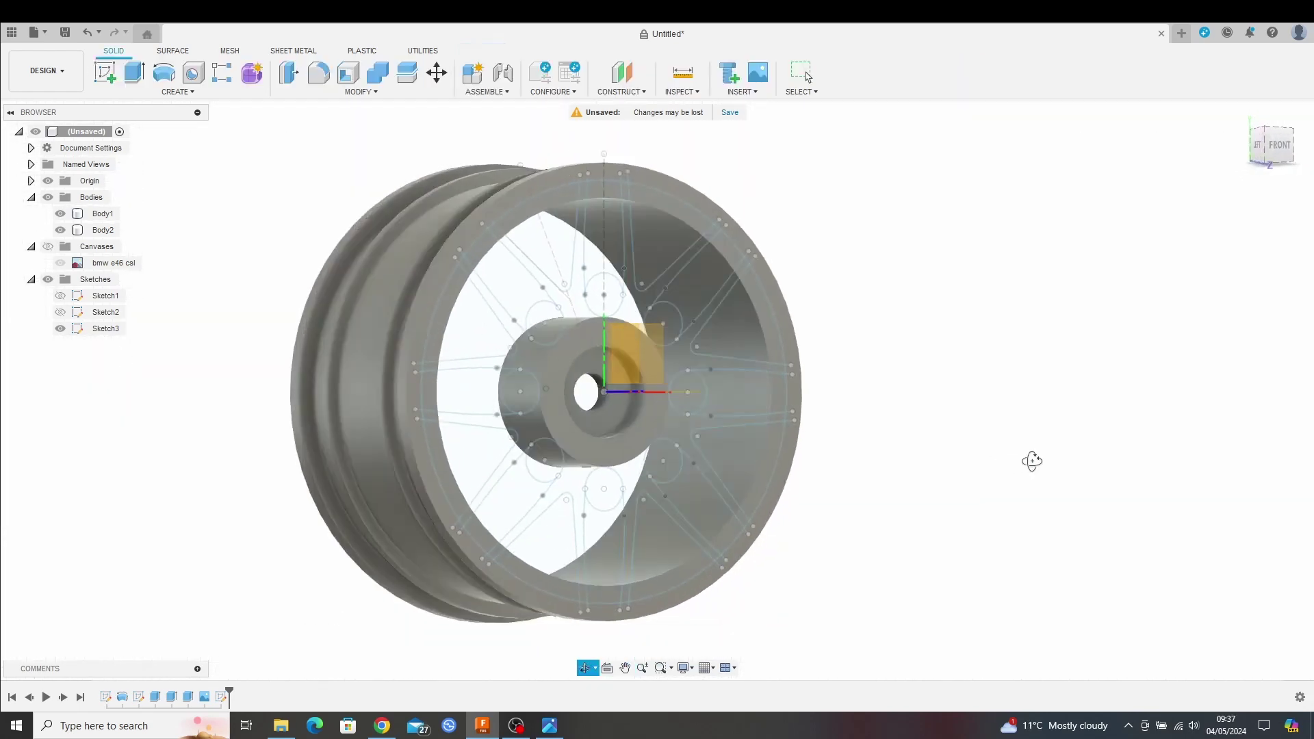
mouse_move(1033, 461)
shift+middle_down()
mouse_move(892, 469)
mouse_move(1027, 460)
mouse_move(894, 464)
mouse_move(995, 463)
mouse_move(909, 461)
mouse_move(931, 464)
mouse_move(868, 479)
shift+middle_up()
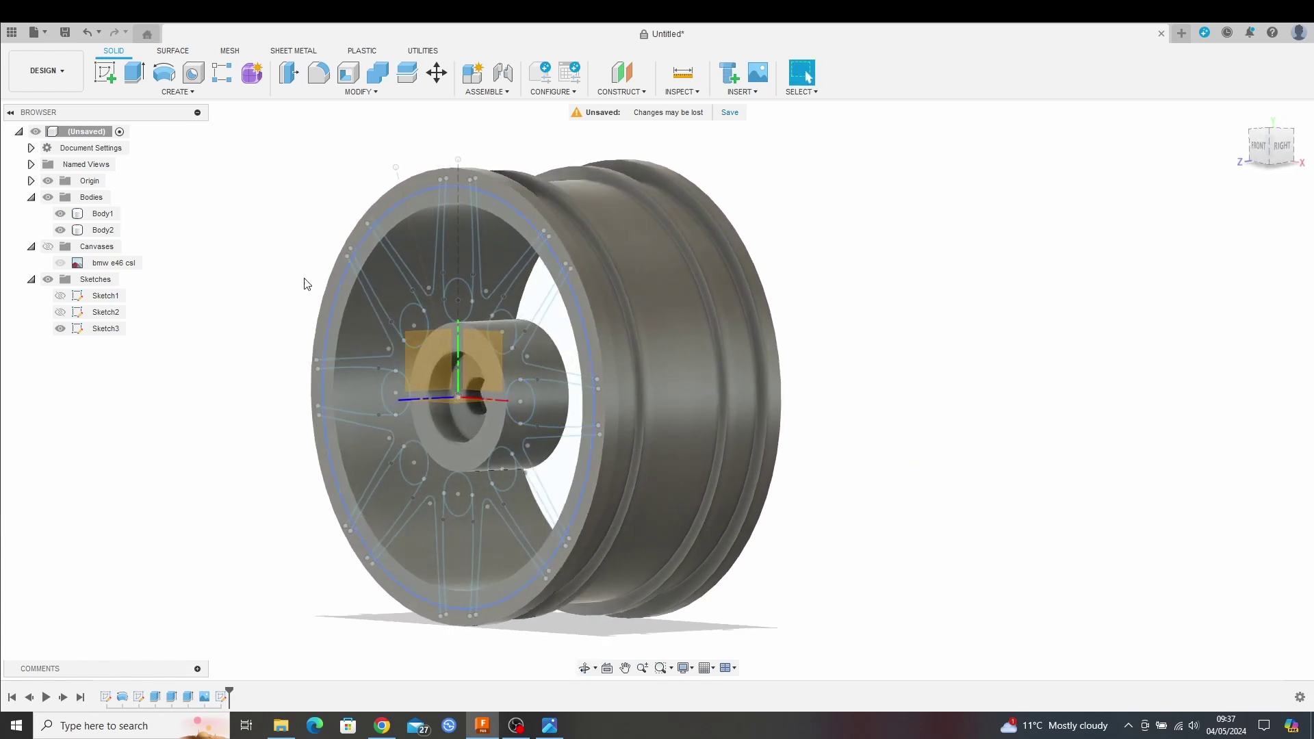
- Hide Sketch3, measure the 21.00 mm gap from hex hub face to rim face, and clear the selection
click(60, 329)
mouse_move(858, 435)
shift+middle_down()
mouse_move(846, 420)
mouse_move(763, 431)
shift+middle_up()
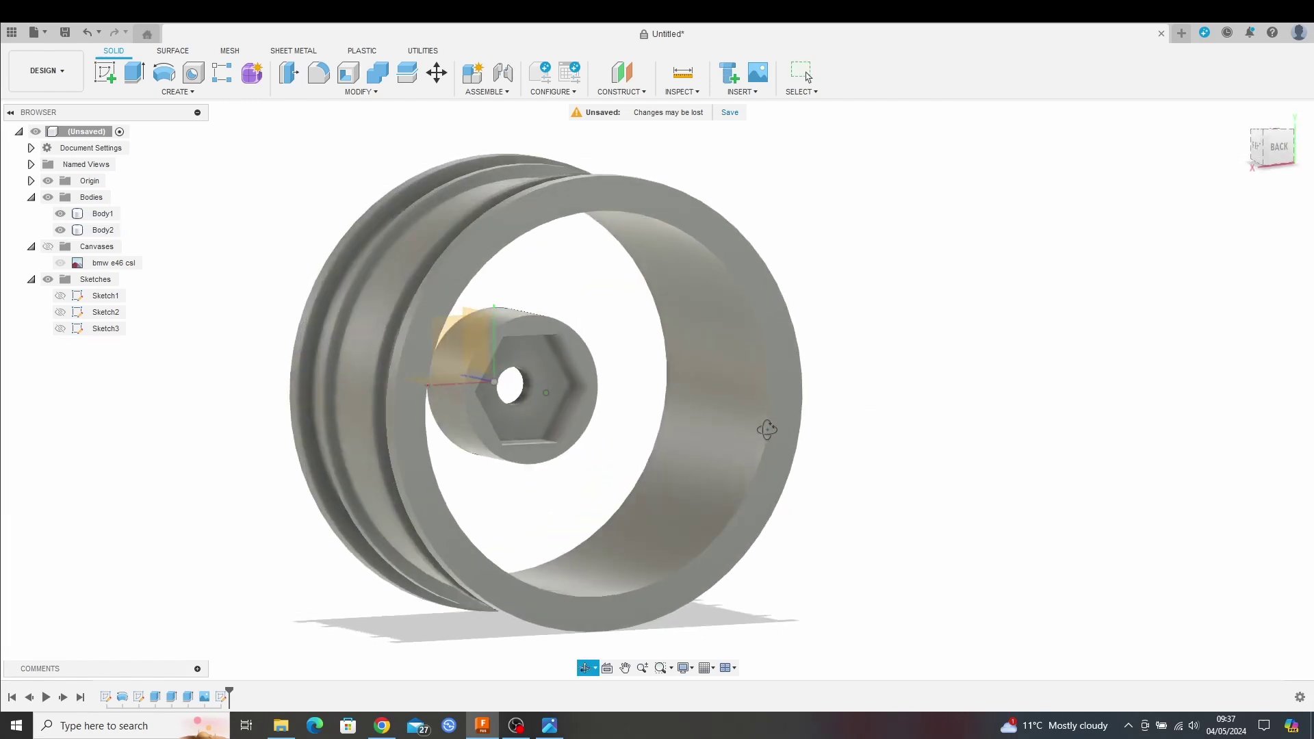
click(674, 77)
click(547, 389)
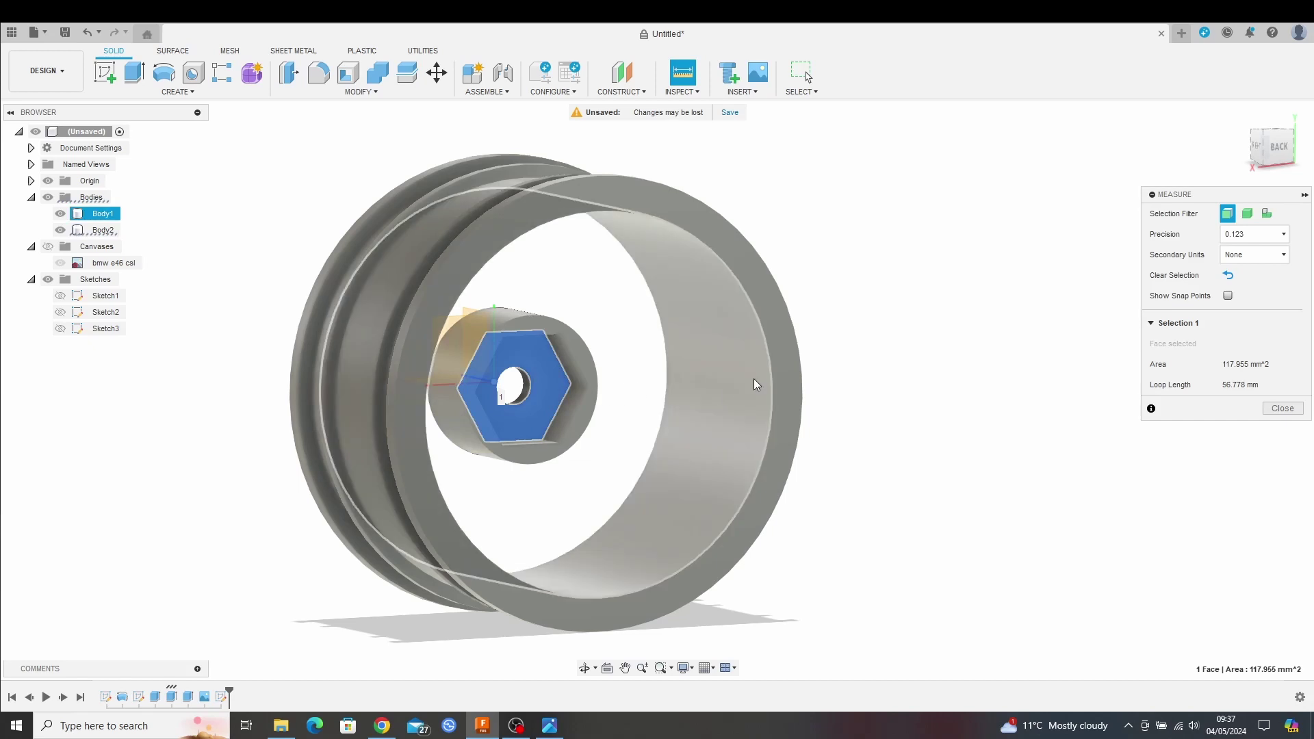
click(787, 369)
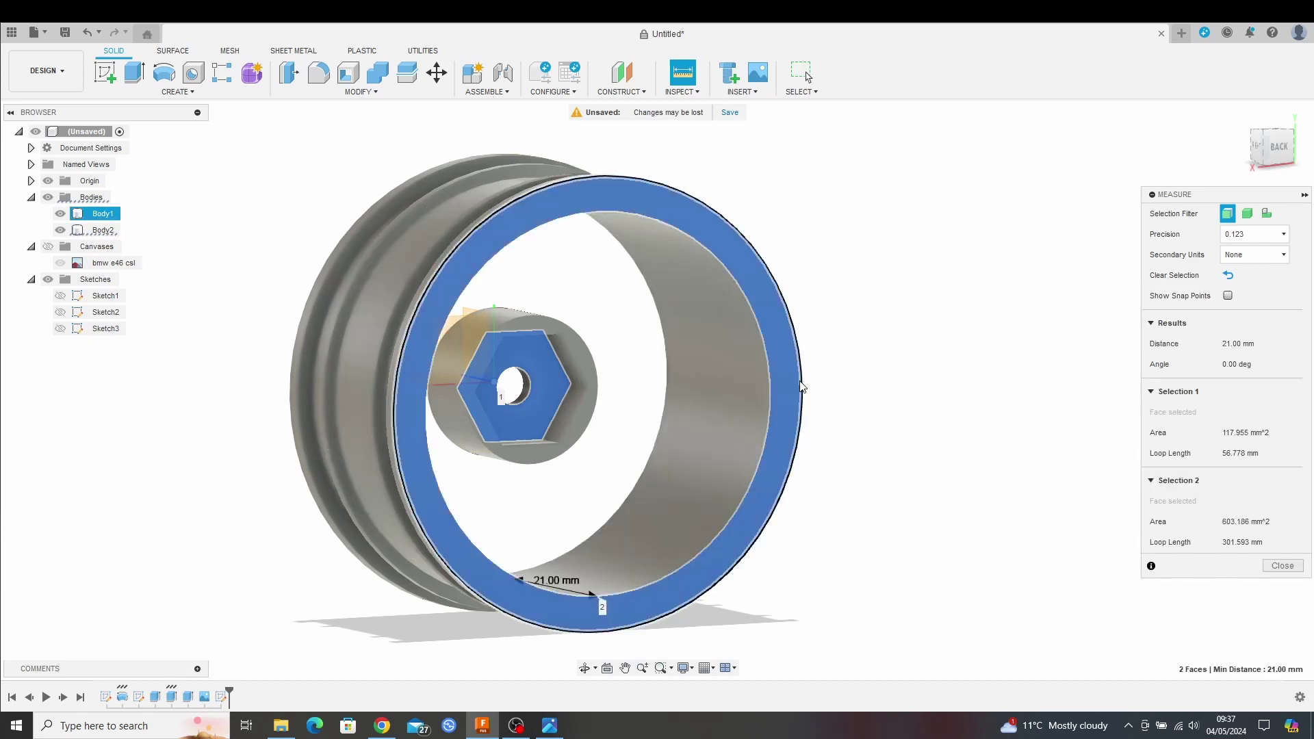
shift+middle_drag(810, 391, 607, 483)
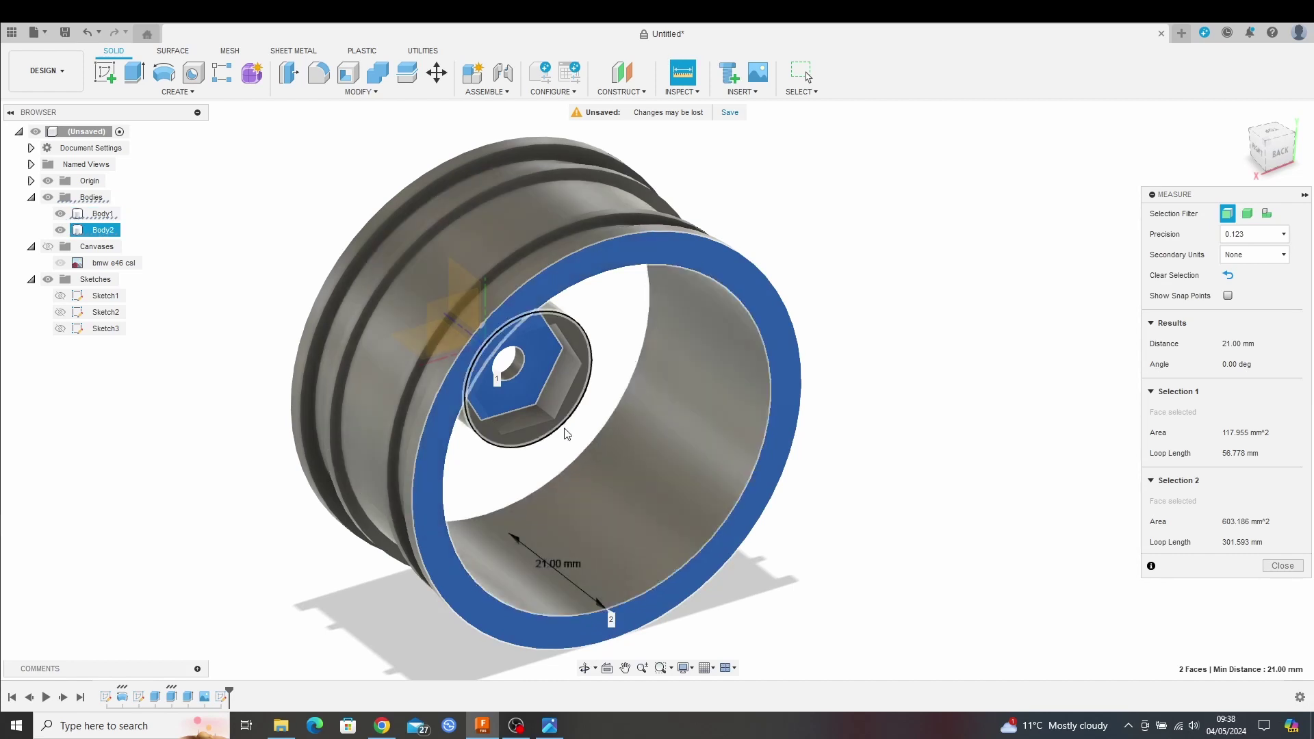
shift+middle_drag(565, 452, 582, 383)
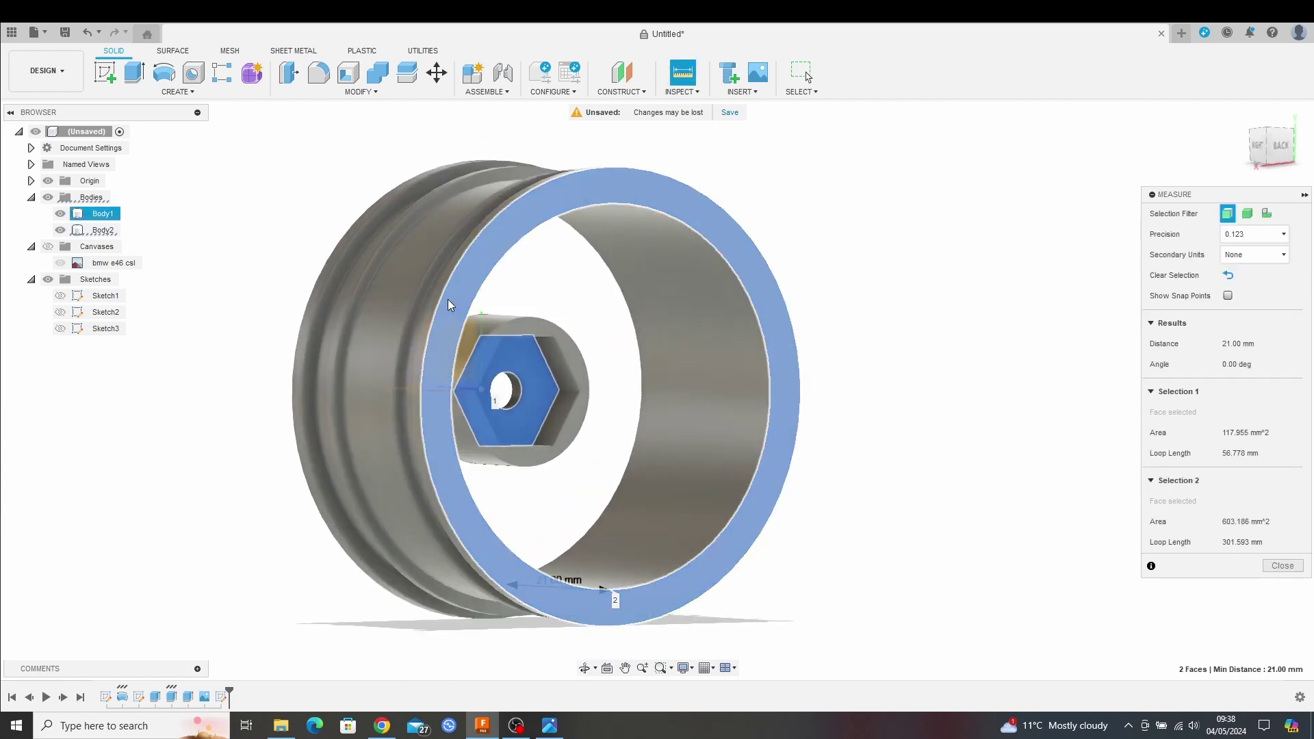
click(379, 147)
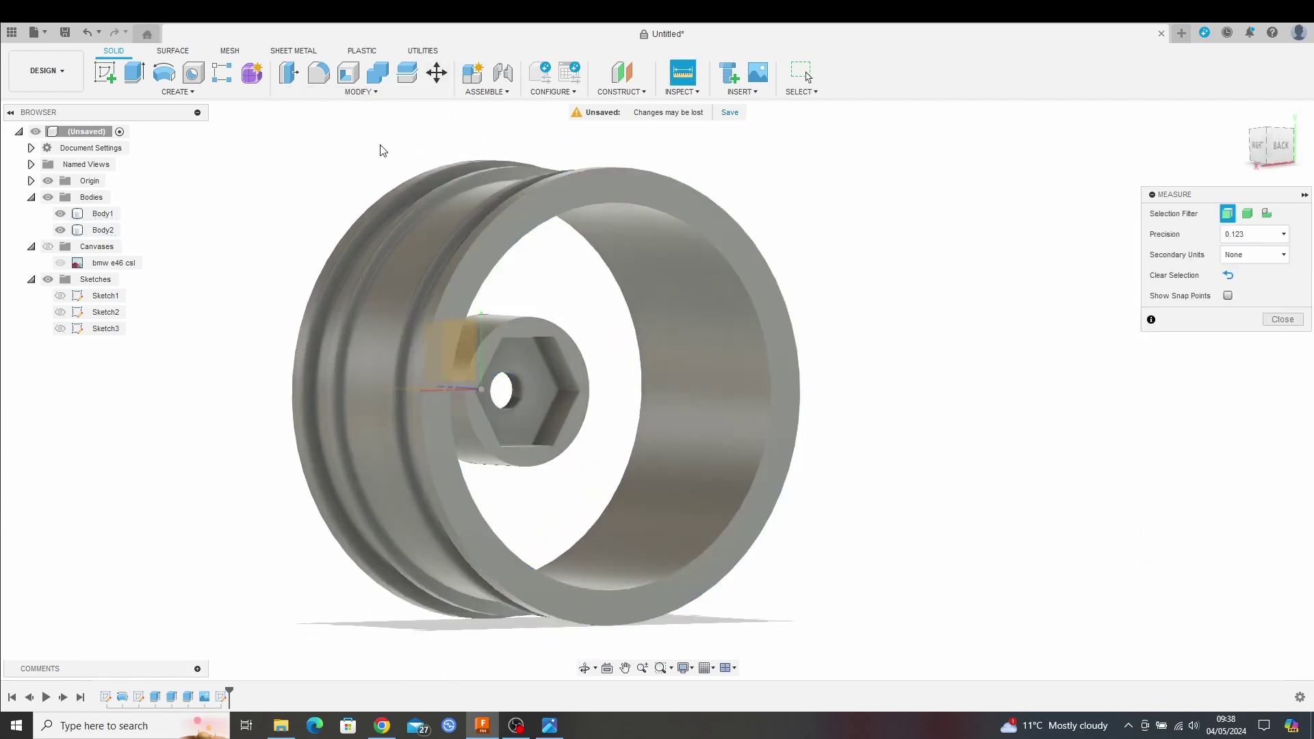
click(434, 74)
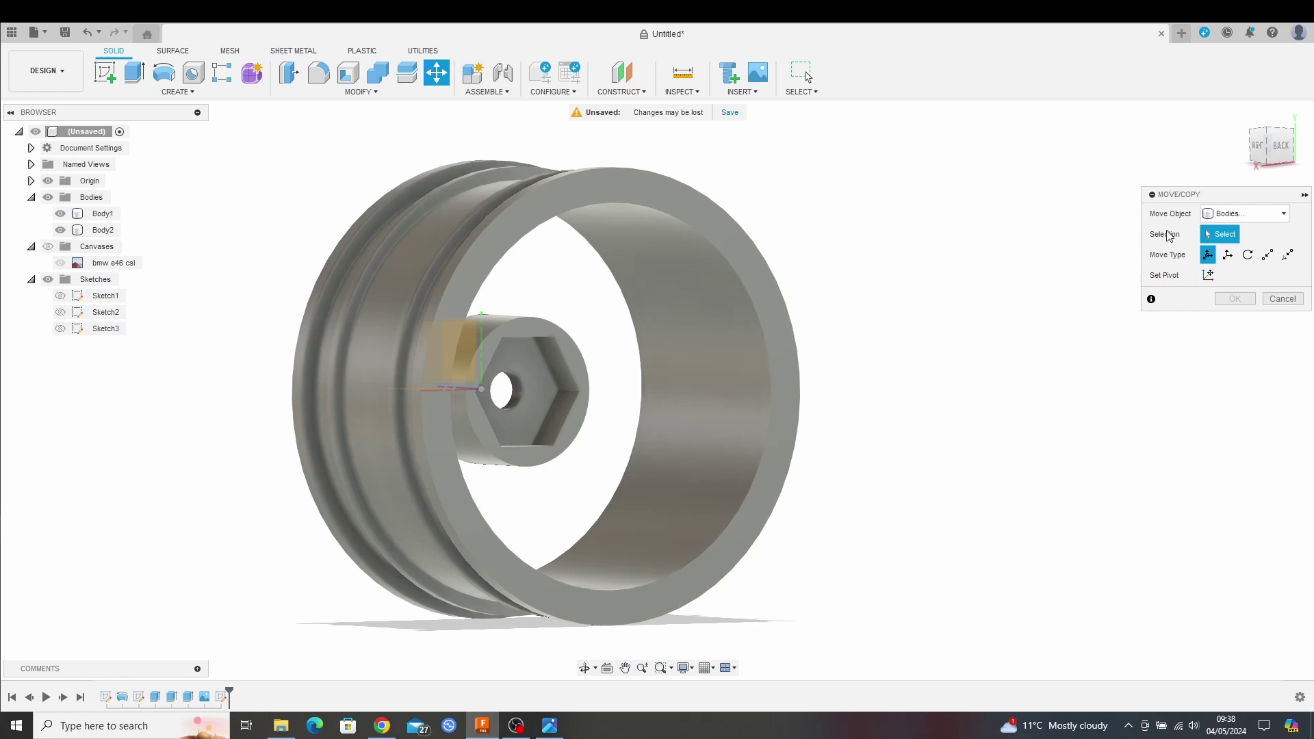
- Move Body2, the hex hub, 1.00 mm along Z toward the rim face
click(580, 364)
click(578, 366)
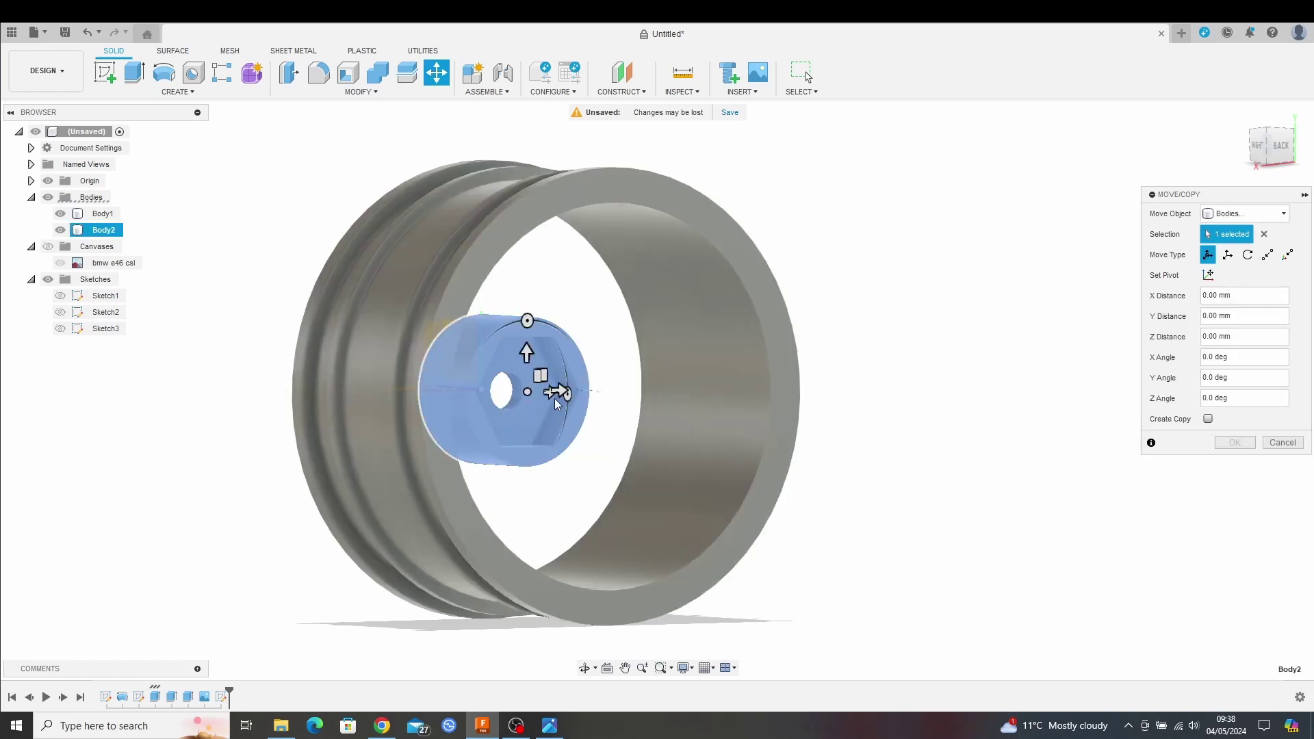
shift+middle_drag(556, 404, 575, 445)
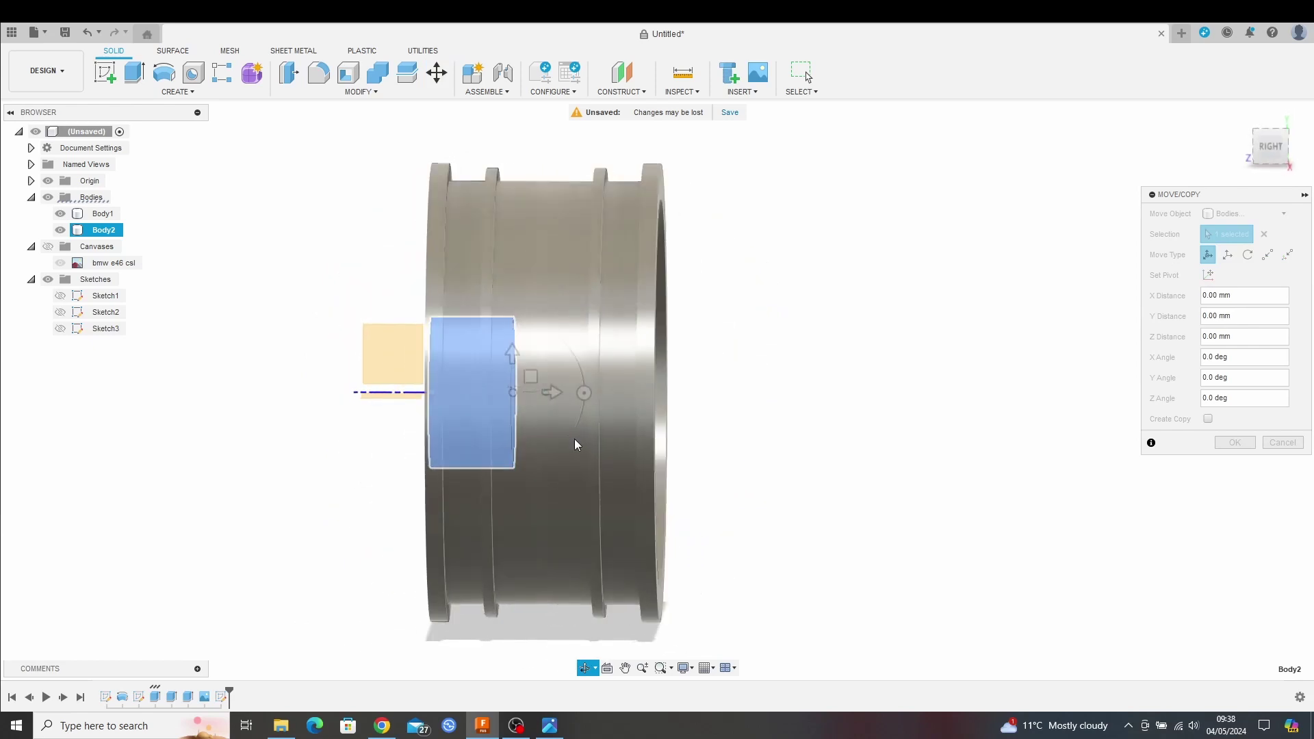
drag(545, 390, 588, 408)
click(1235, 443)
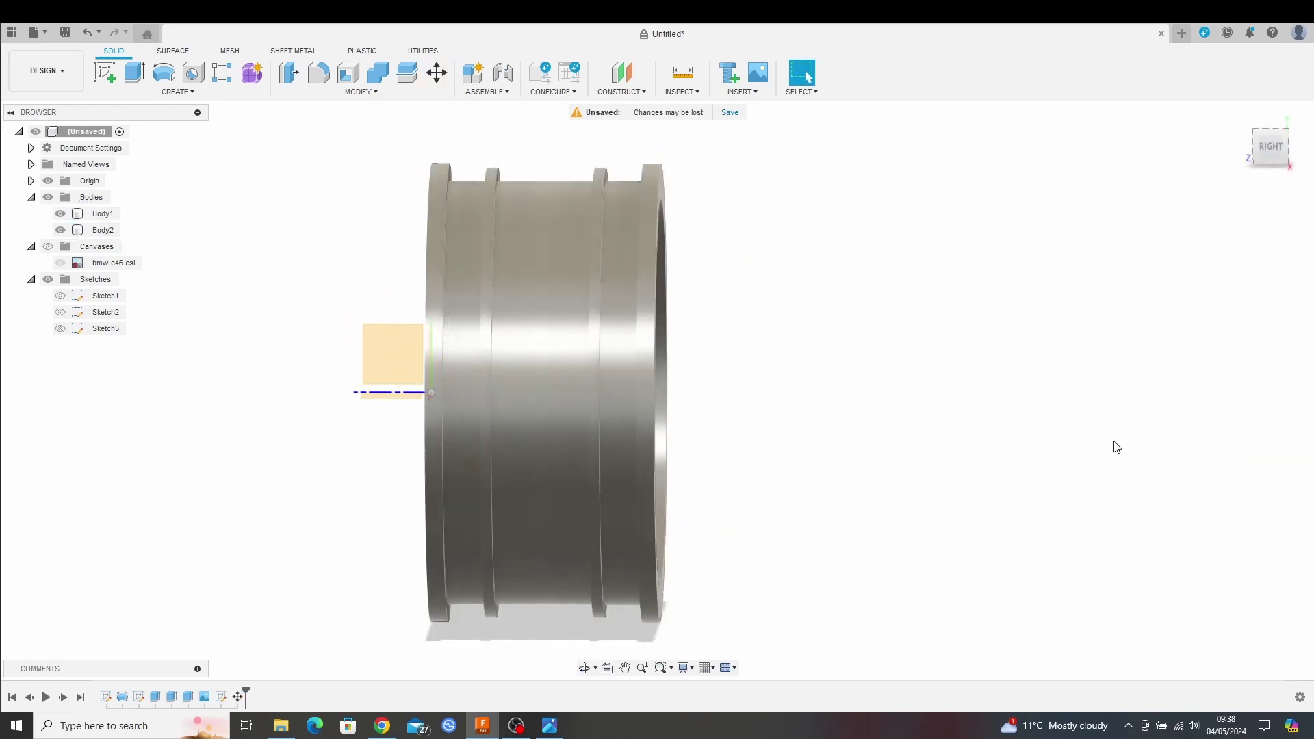
shift+middle_drag(1098, 443, 1034, 438)
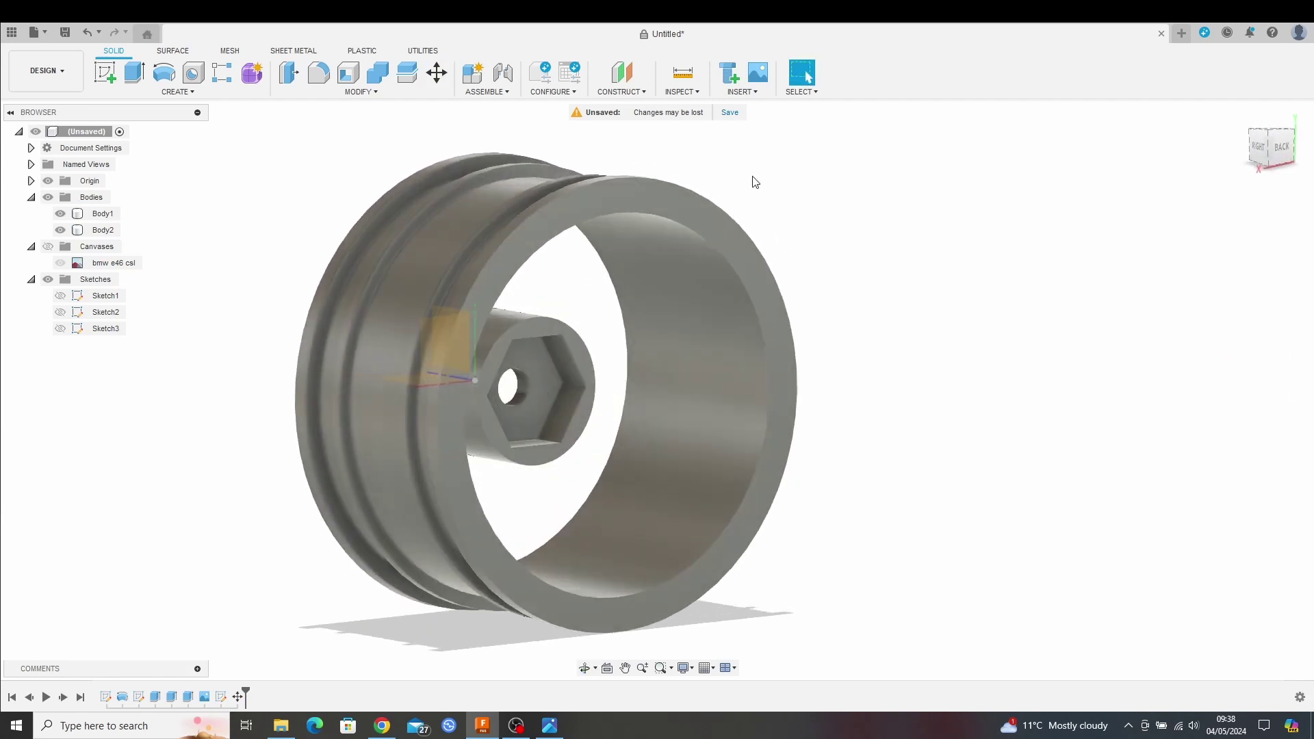
click(677, 74)
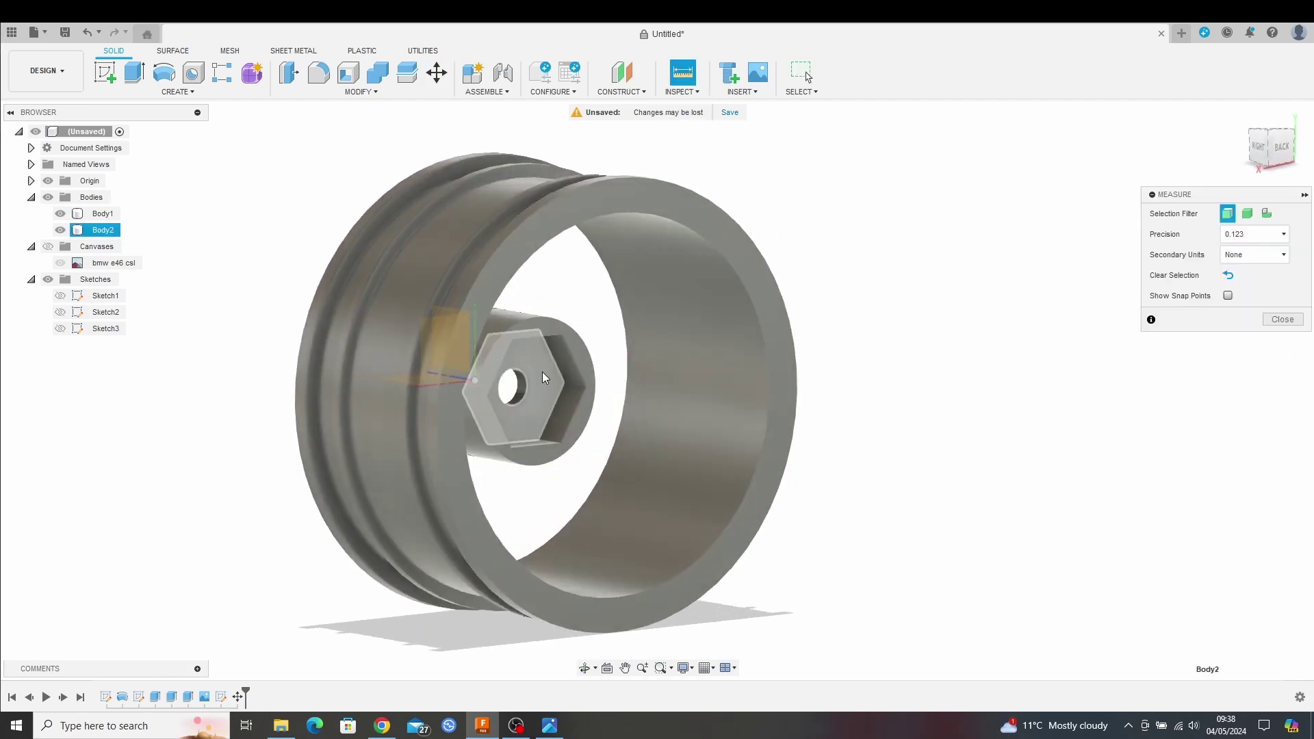
click(542, 371)
click(774, 326)
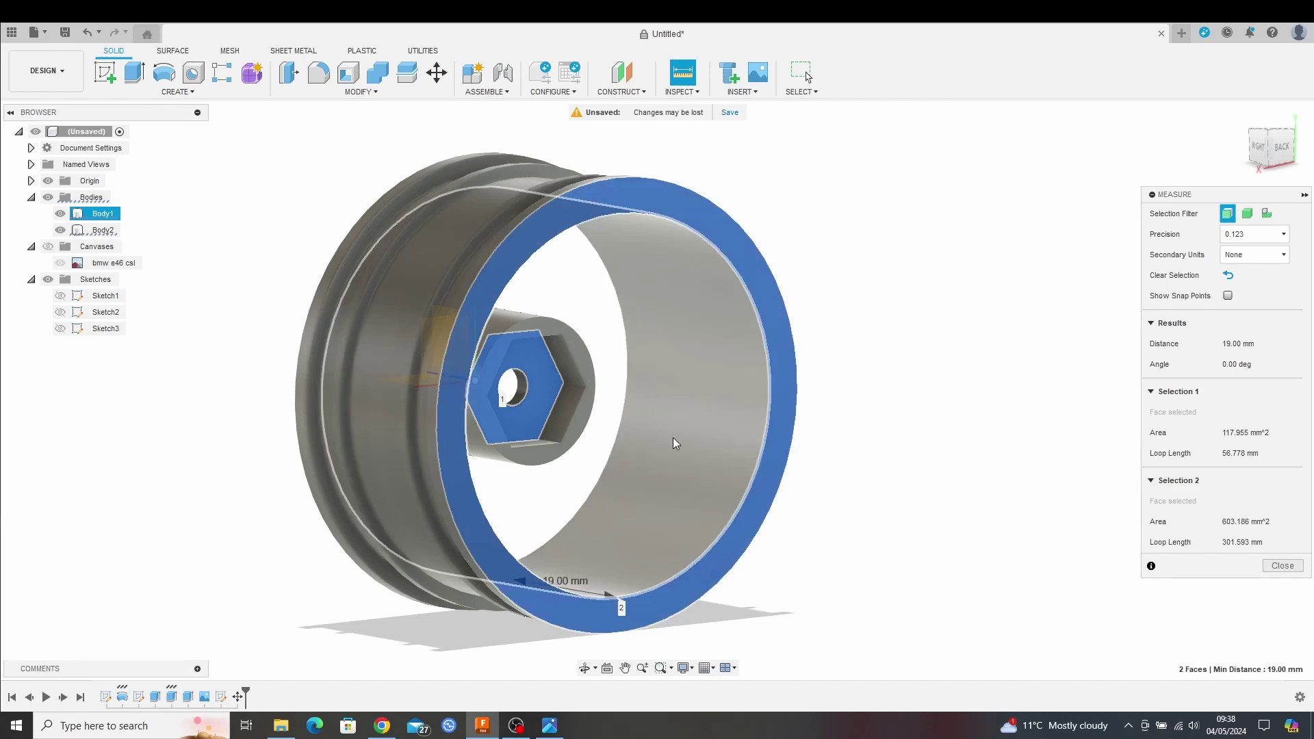
shift+middle_drag(675, 443, 786, 425)
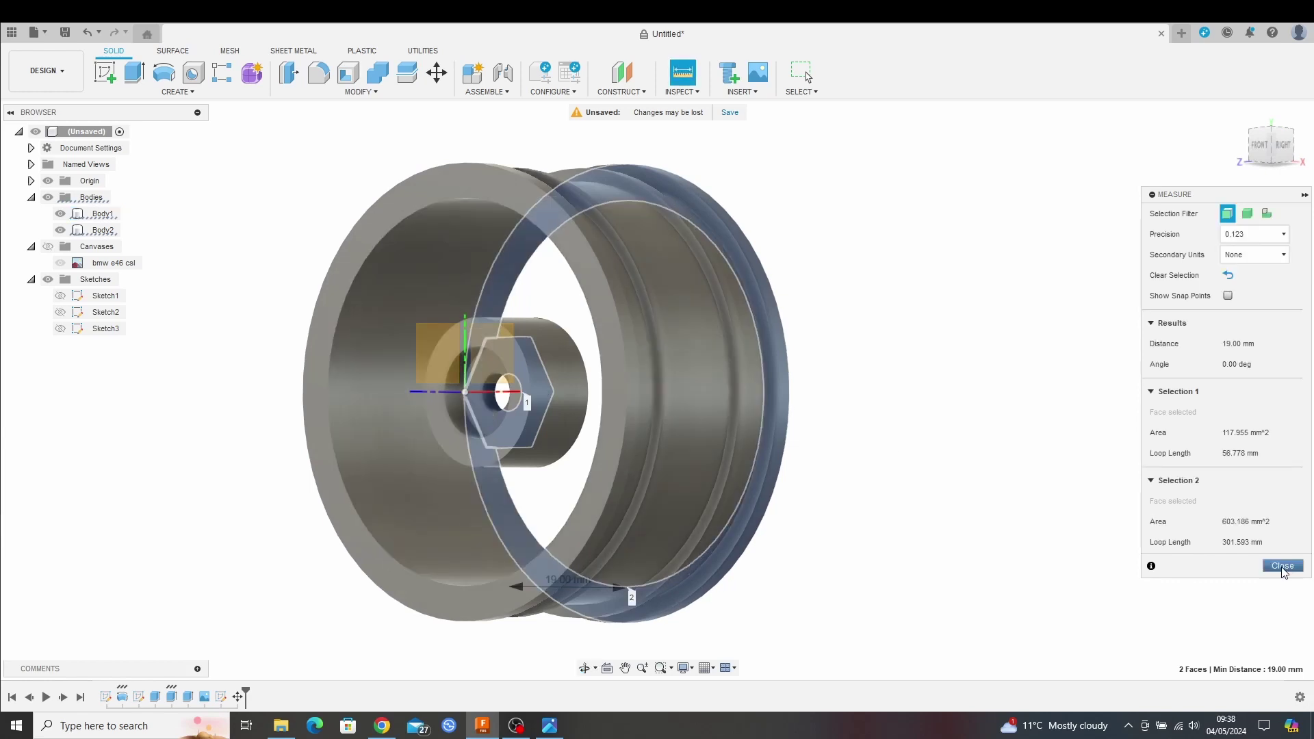
click(1283, 566)
mouse_move(1048, 494)
shift+middle_down()
mouse_move(1038, 502)
mouse_move(1077, 490)
mouse_move(1029, 491)
shift+middle_up()
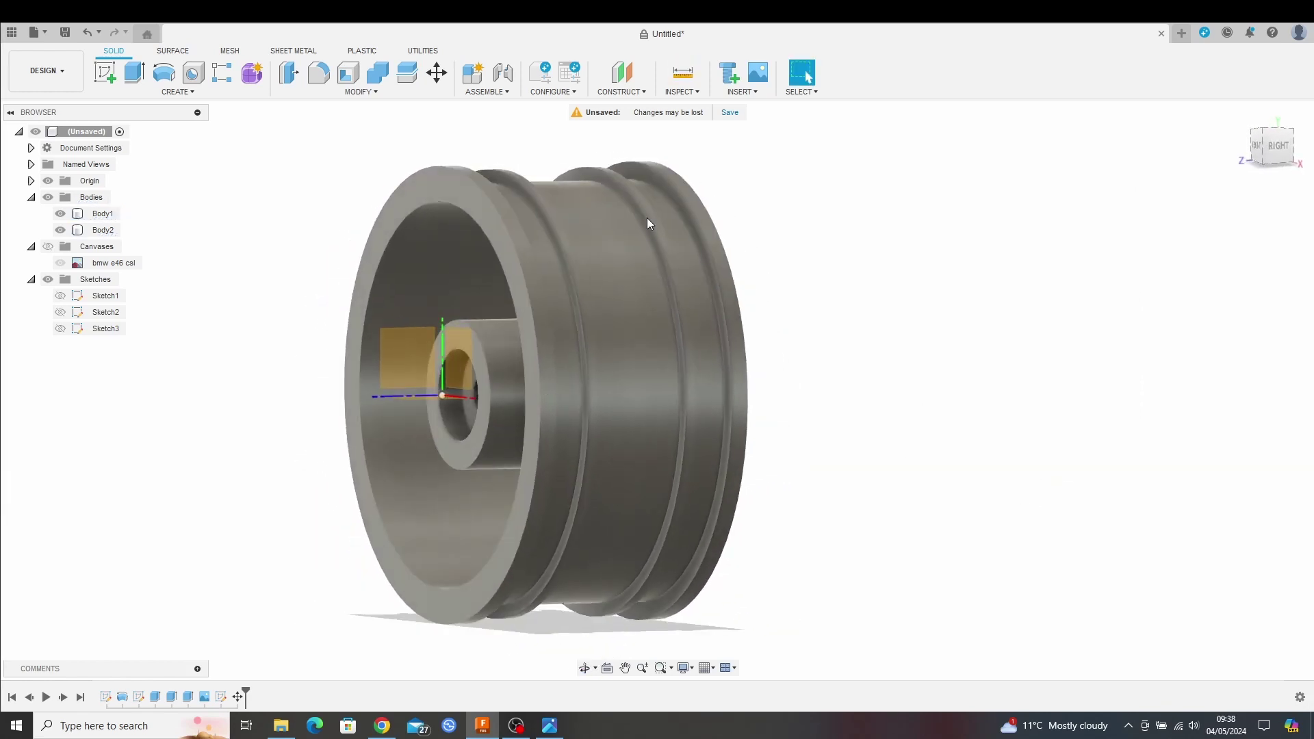
- Split both wheel bodies in half along the sketch plane
click(411, 76)
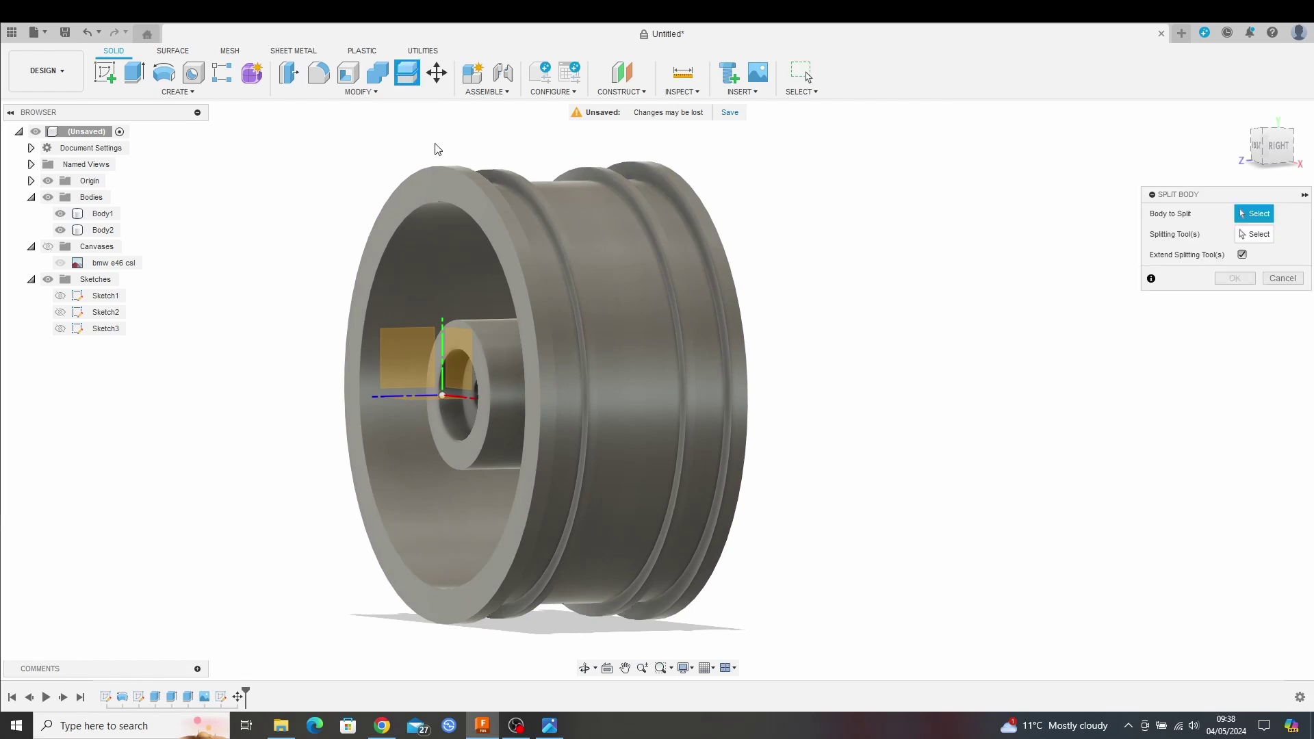
click(594, 269)
click(493, 413)
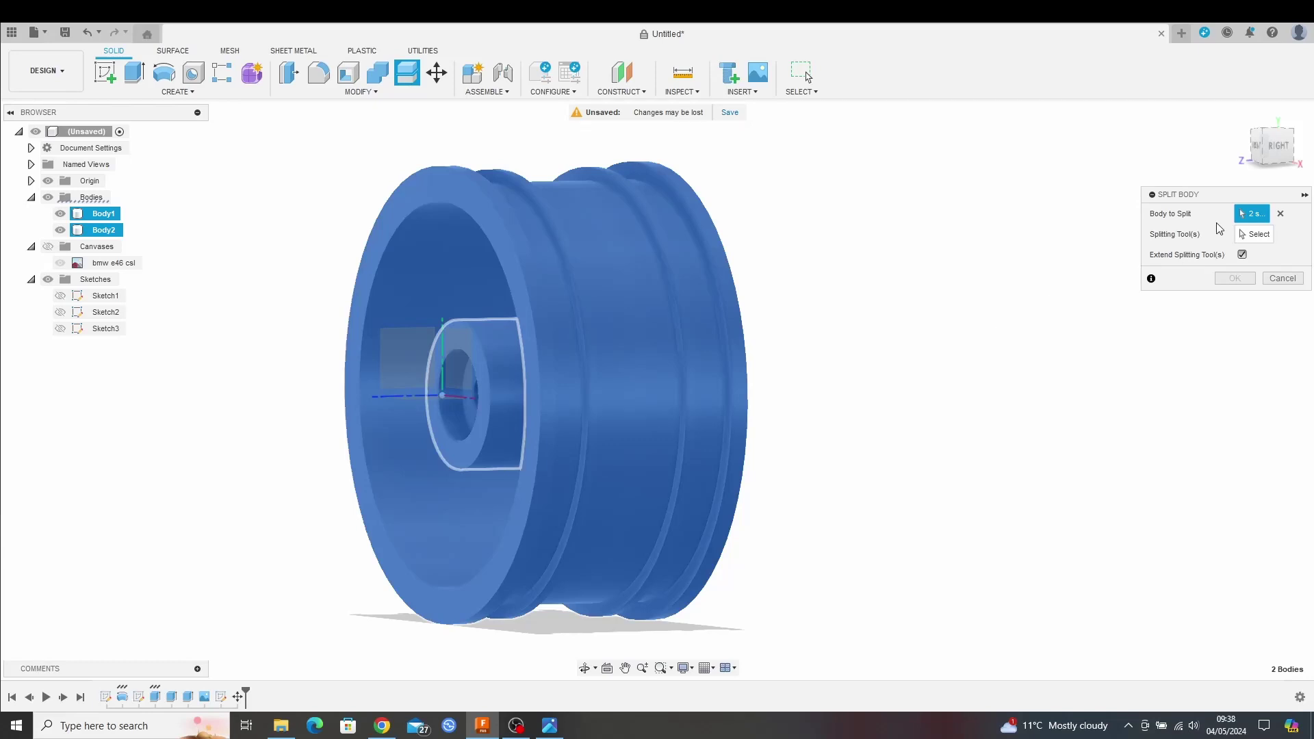
click(1258, 234)
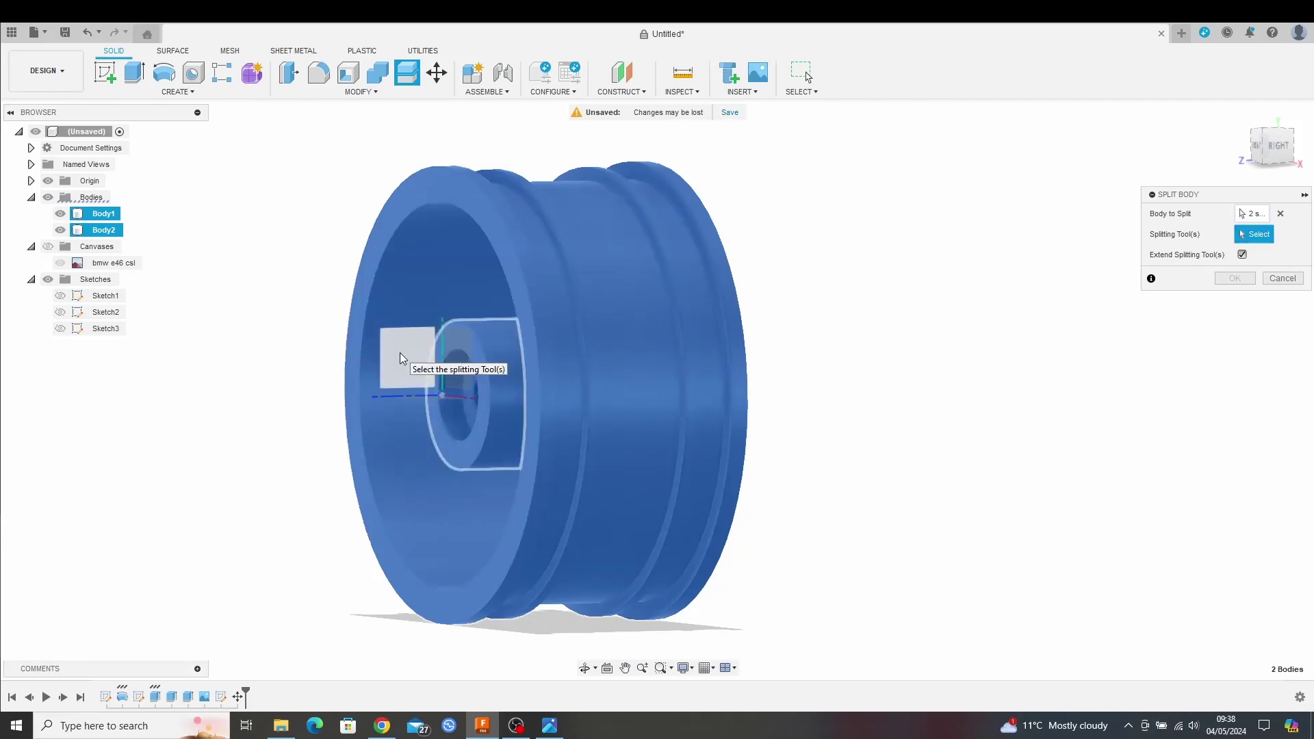
click(402, 359)
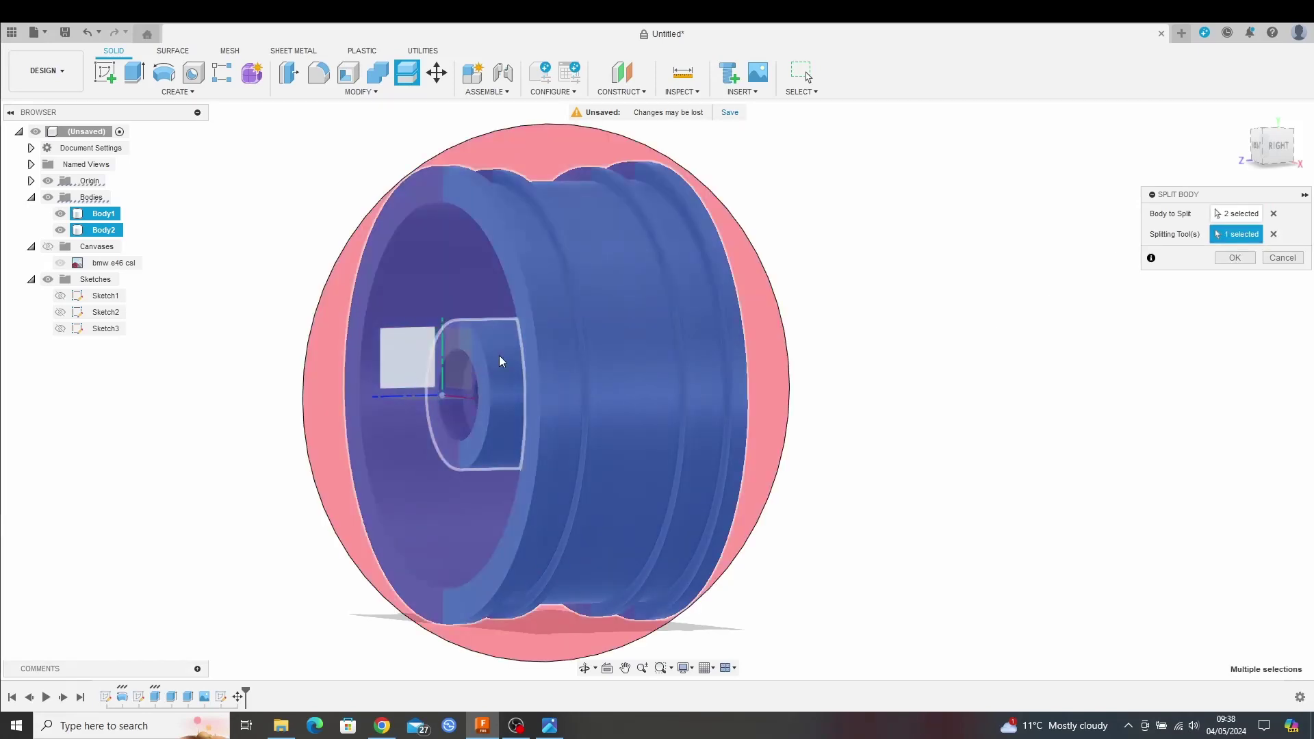
click(1237, 258)
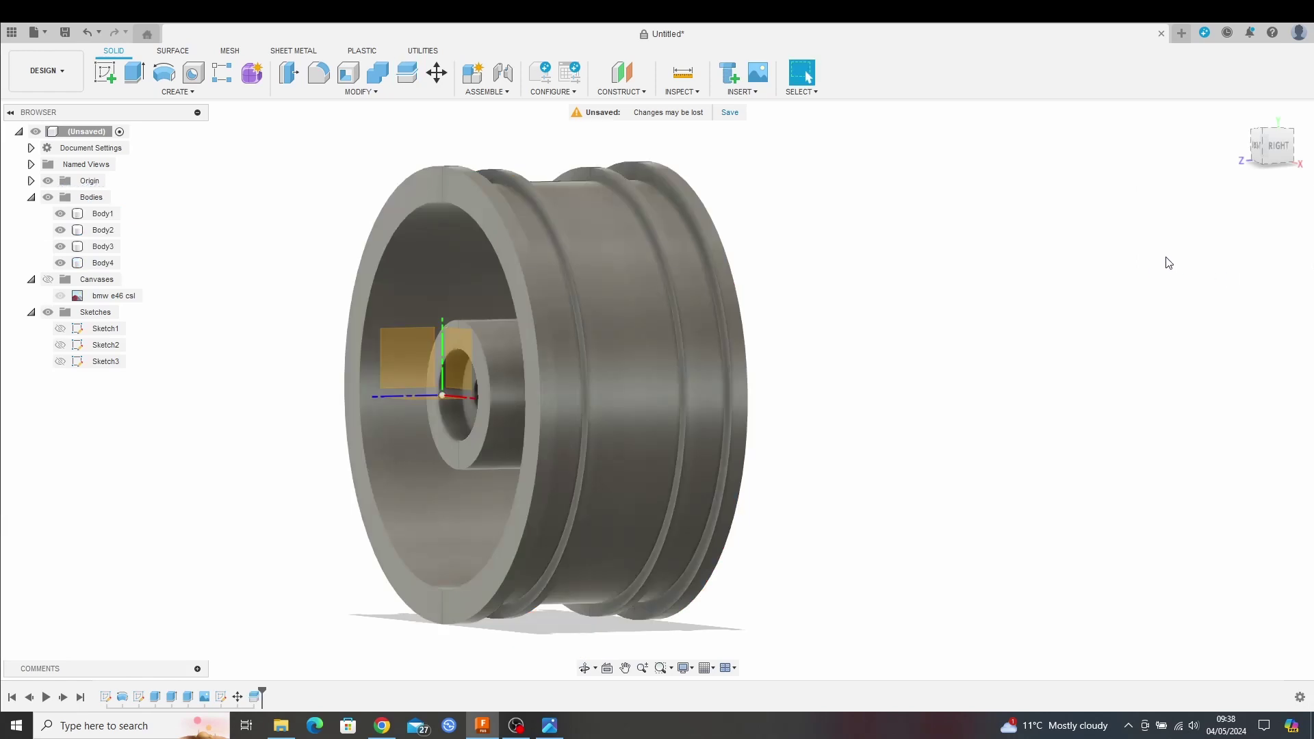
shift+middle_drag(1169, 263, 1230, 255)
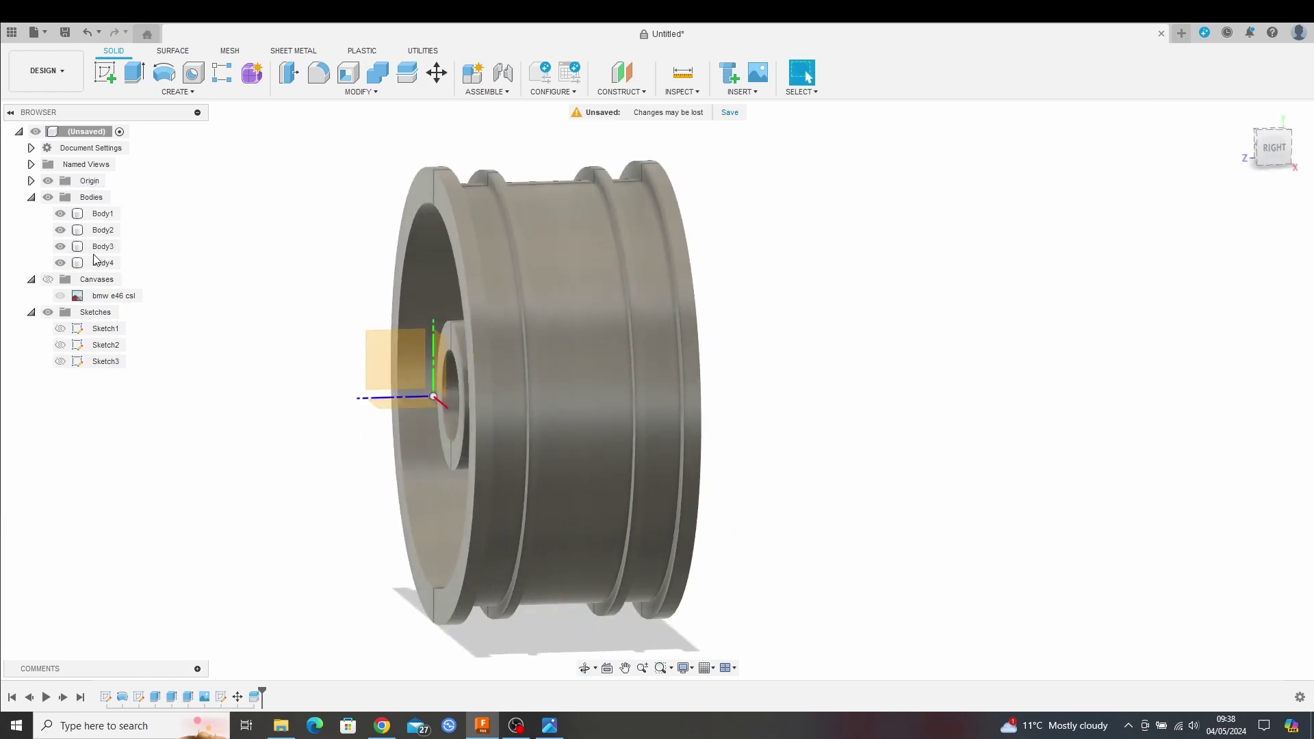
- Hide Body4 and Body3, then turn the view side-on to the cross-section
click(60, 263)
click(60, 247)
shift+middle_drag(1178, 402, 1083, 355)
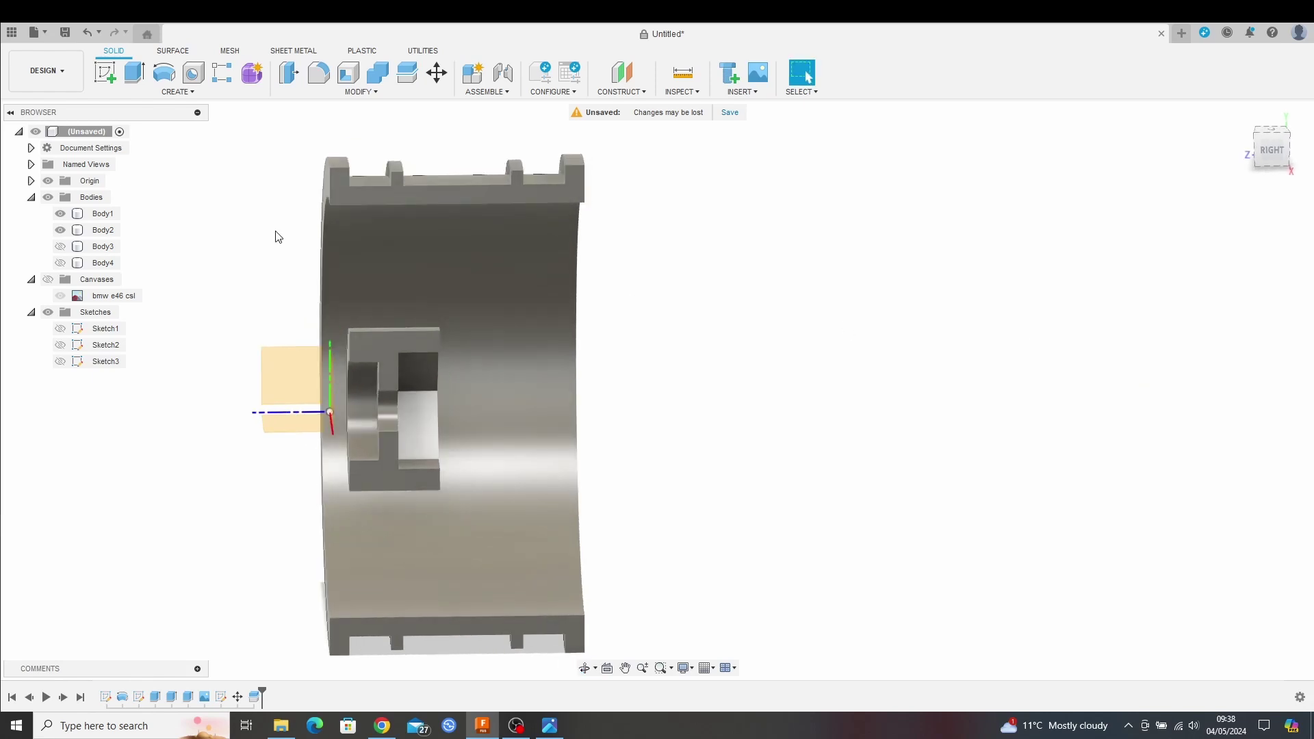
- Start a new sketch on the section's origin plane
click(105, 72)
click(294, 378)
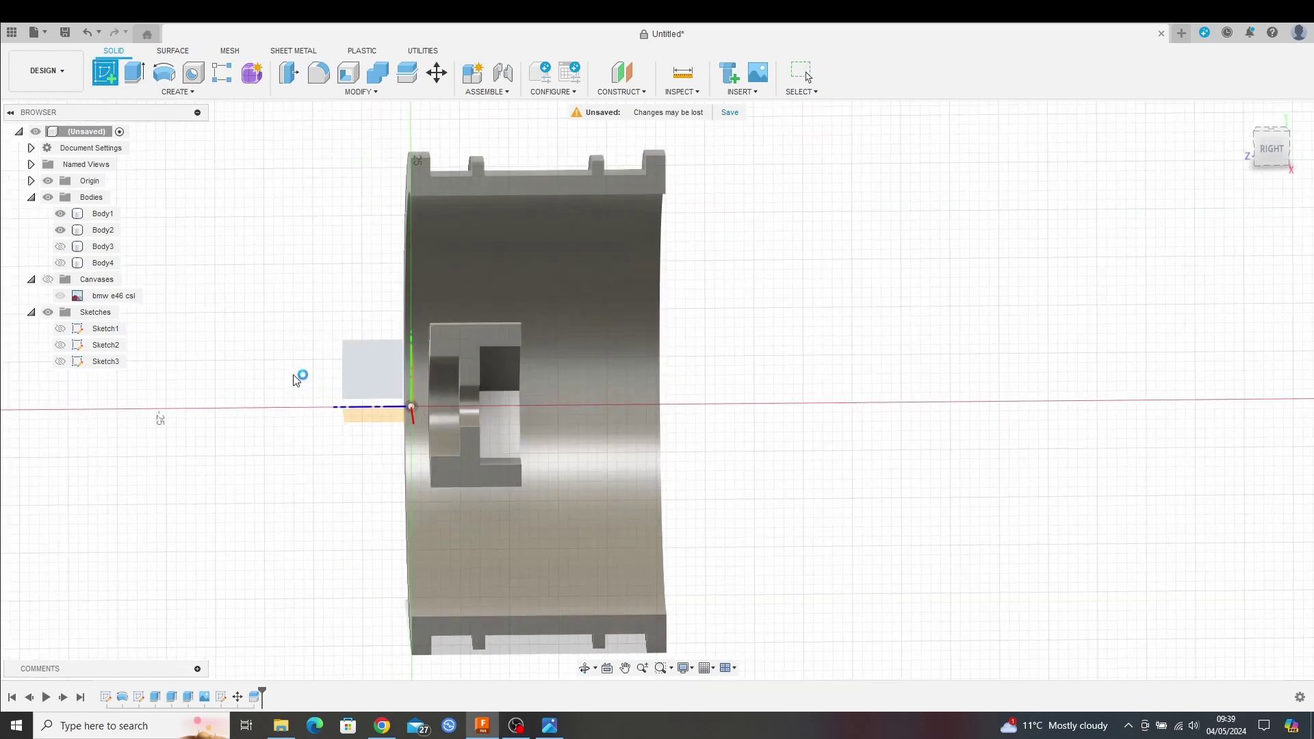
key(p)
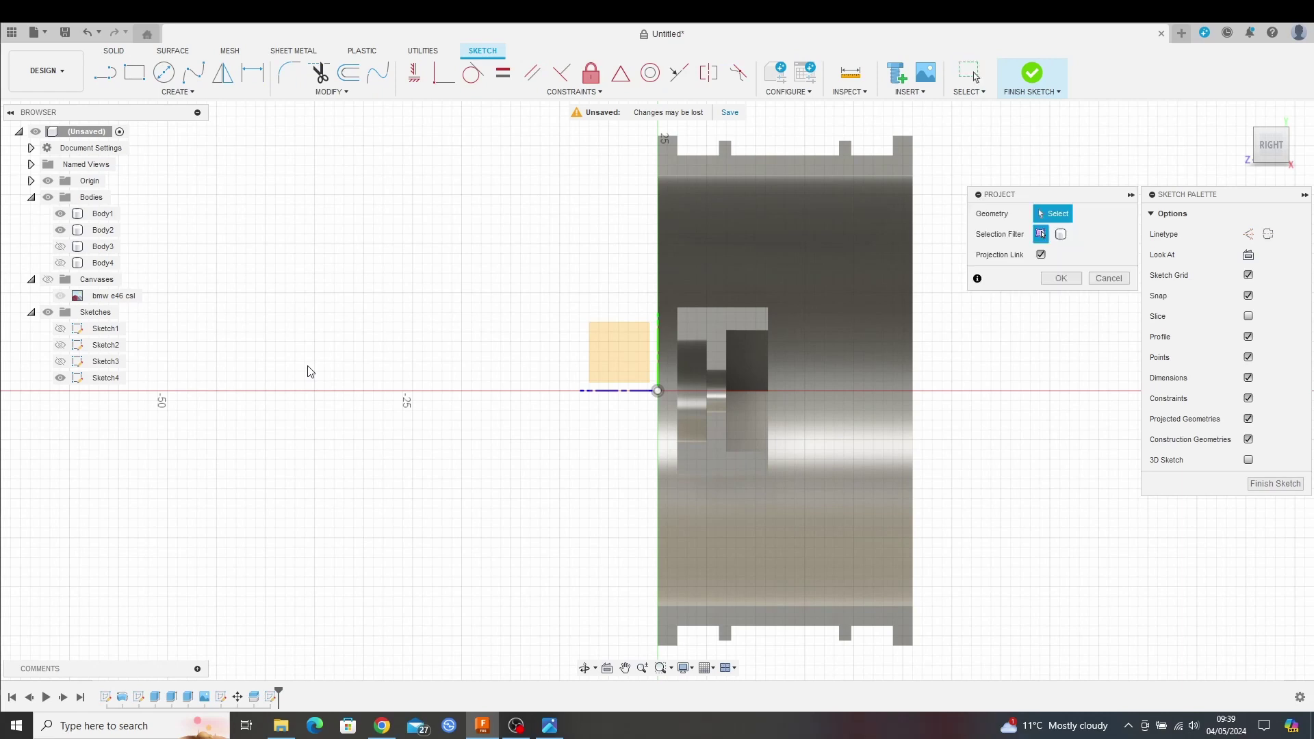
click(1109, 278)
- Project the T-shaped hub face and comb-shaped rim face, then hide Body1 and Body2
click(164, 93)
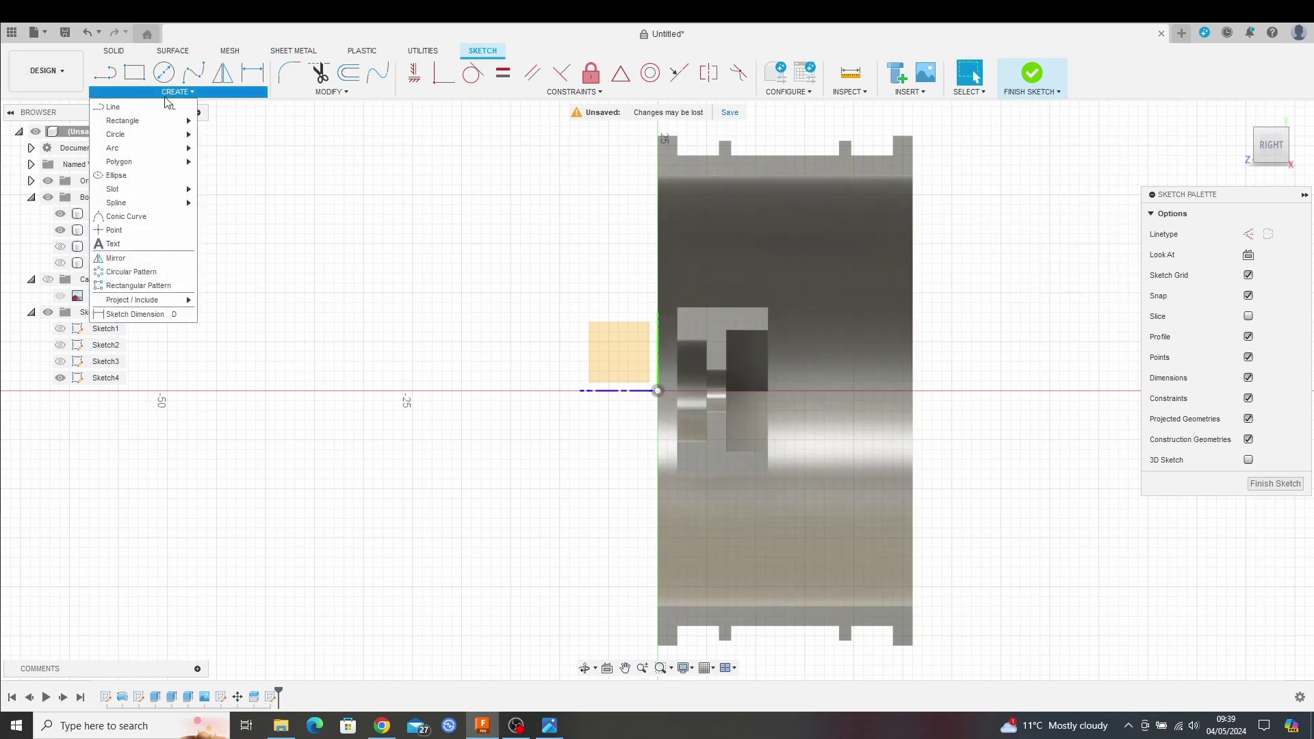
mouse_move(151, 300)
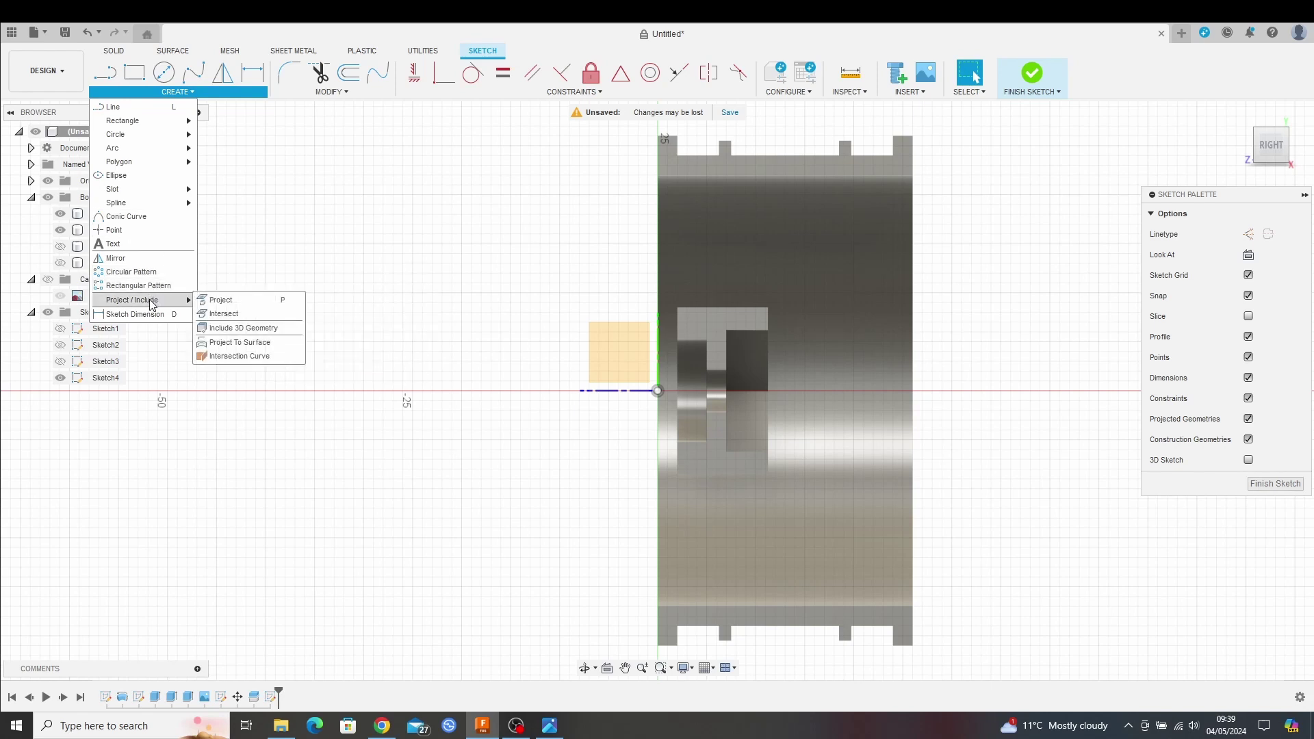
click(221, 302)
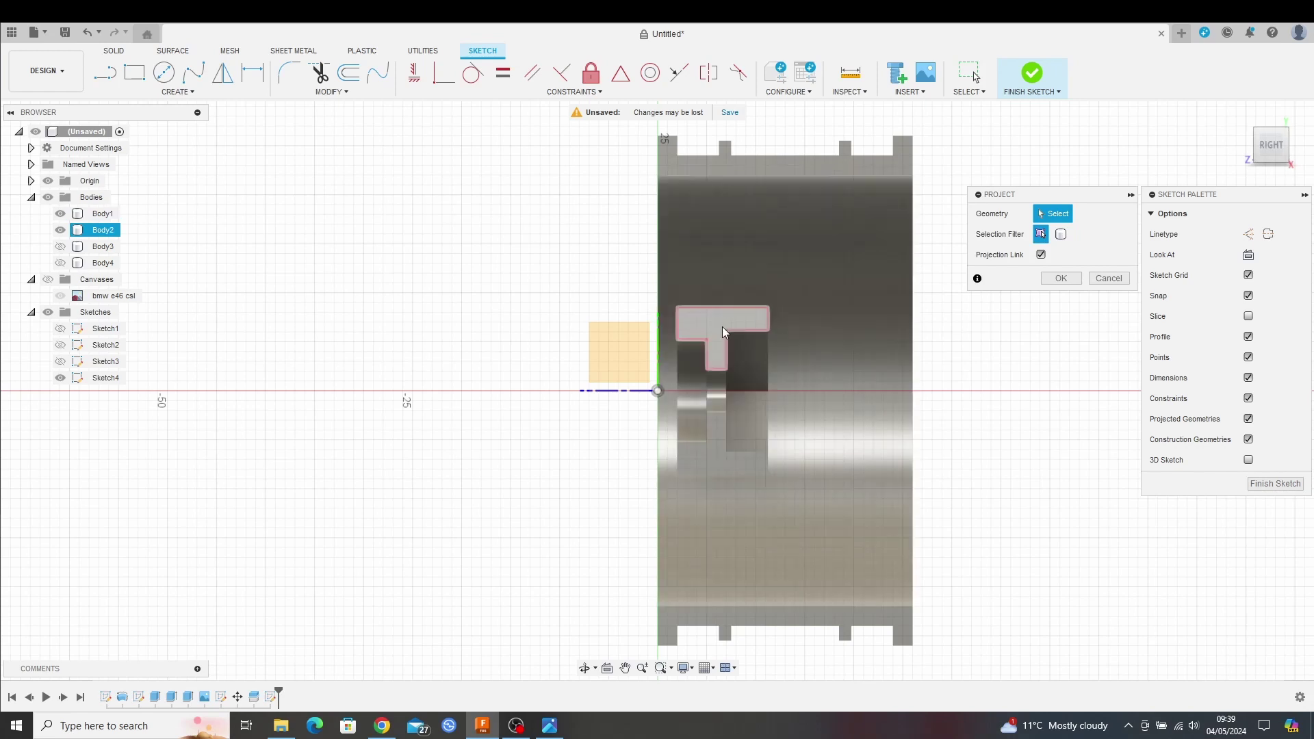
click(717, 327)
click(703, 167)
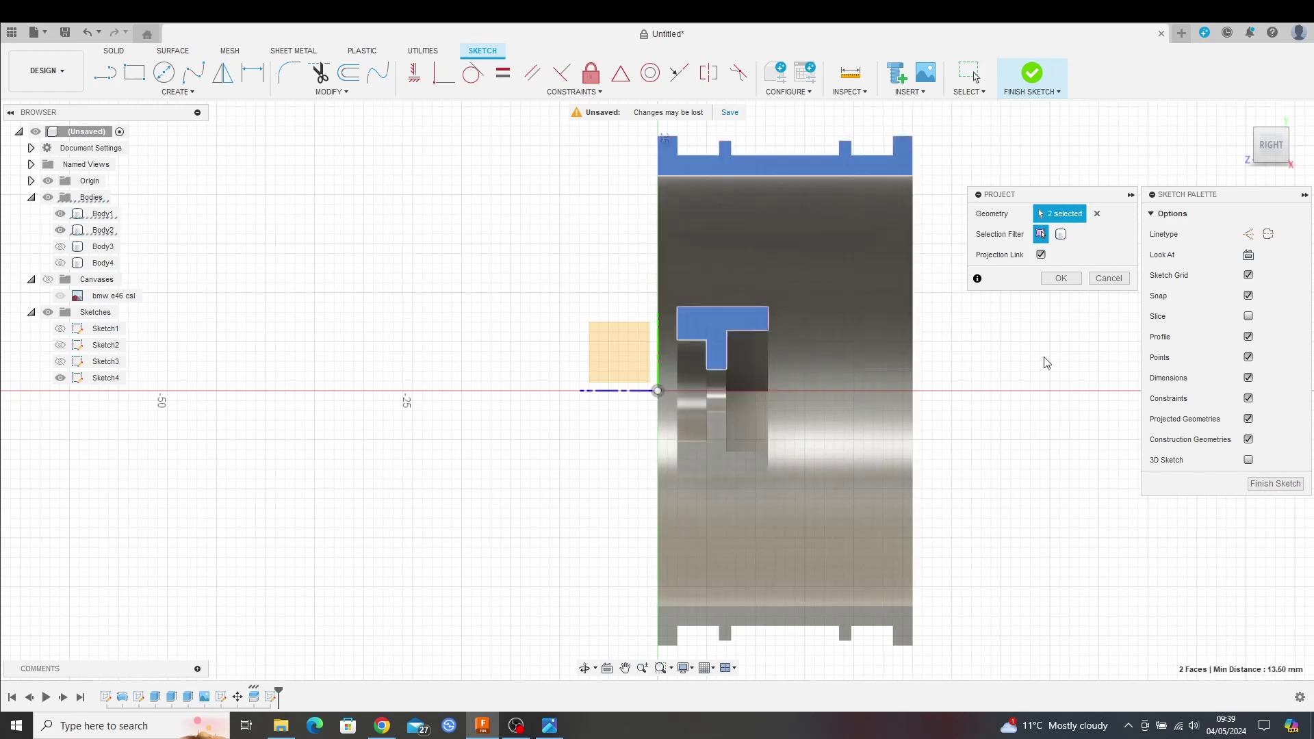
click(1061, 279)
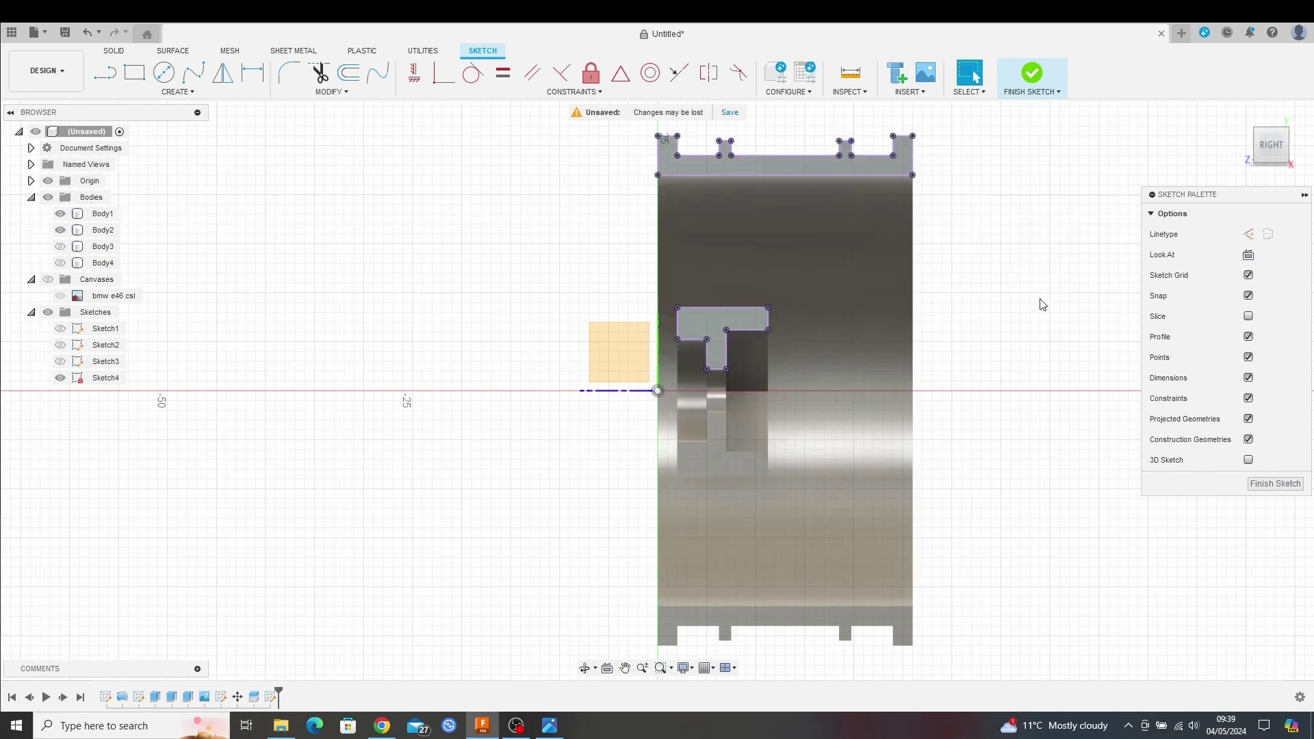
click(60, 214)
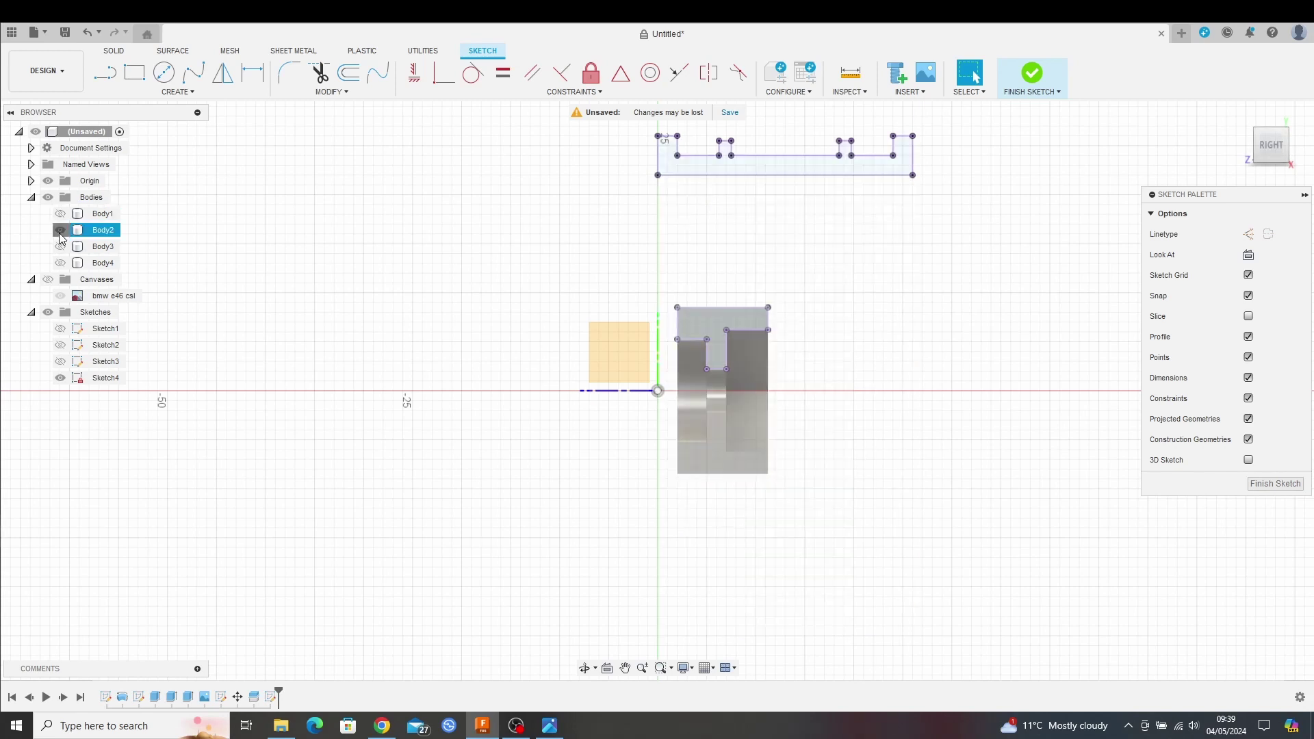
click(61, 230)
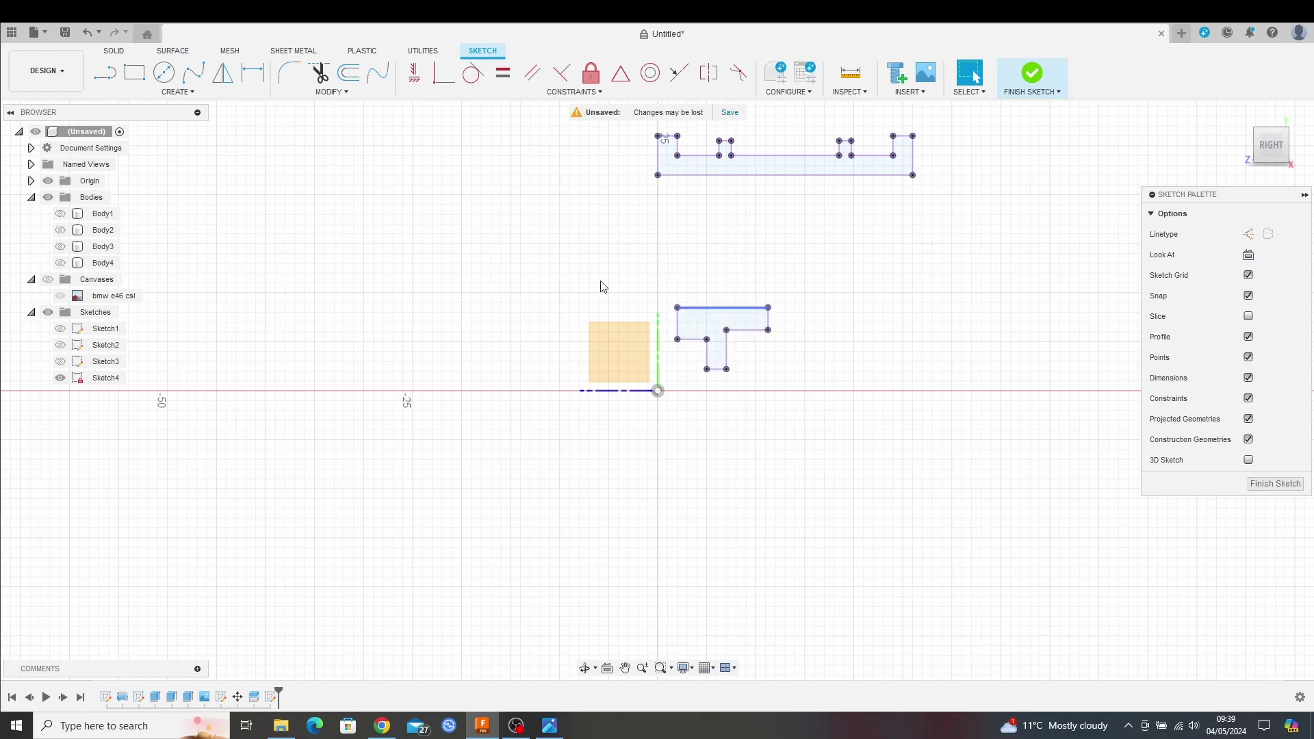
- Draw a fit-point spline from the hub profile's corner up to the rim's lower corner
click(196, 77)
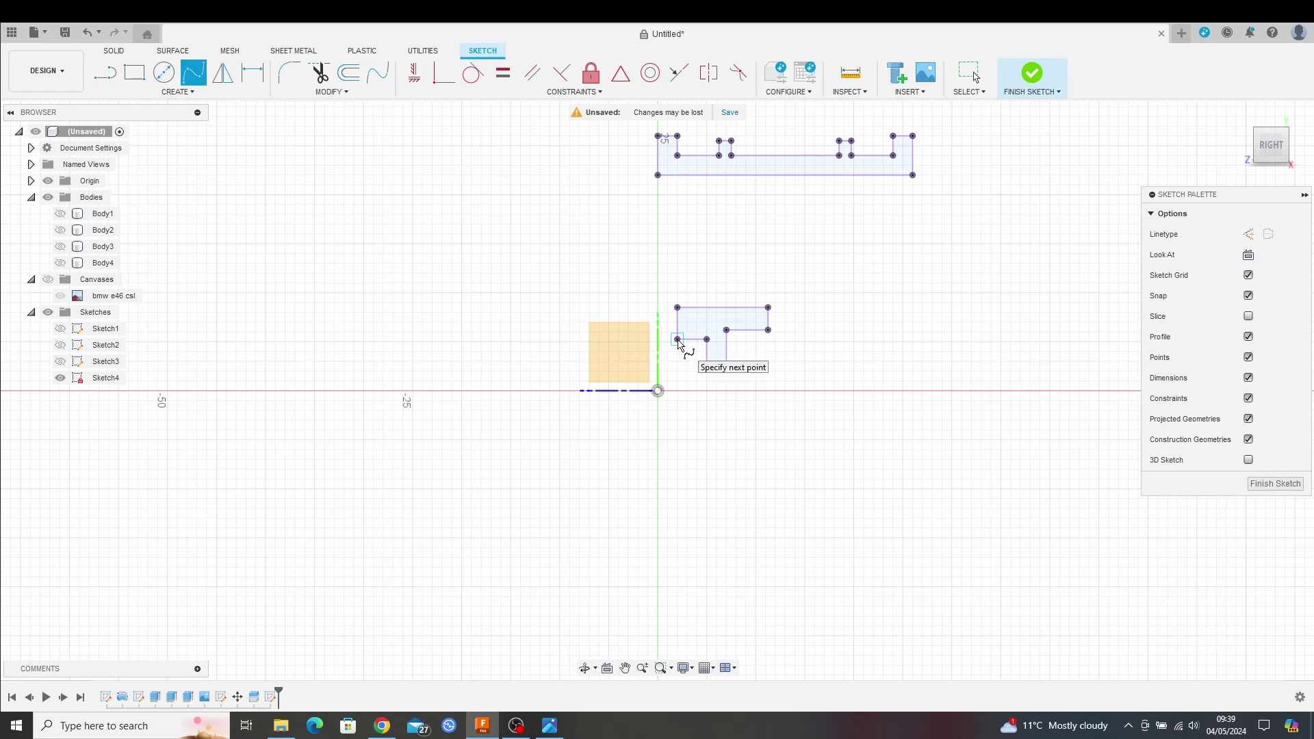
click(678, 340)
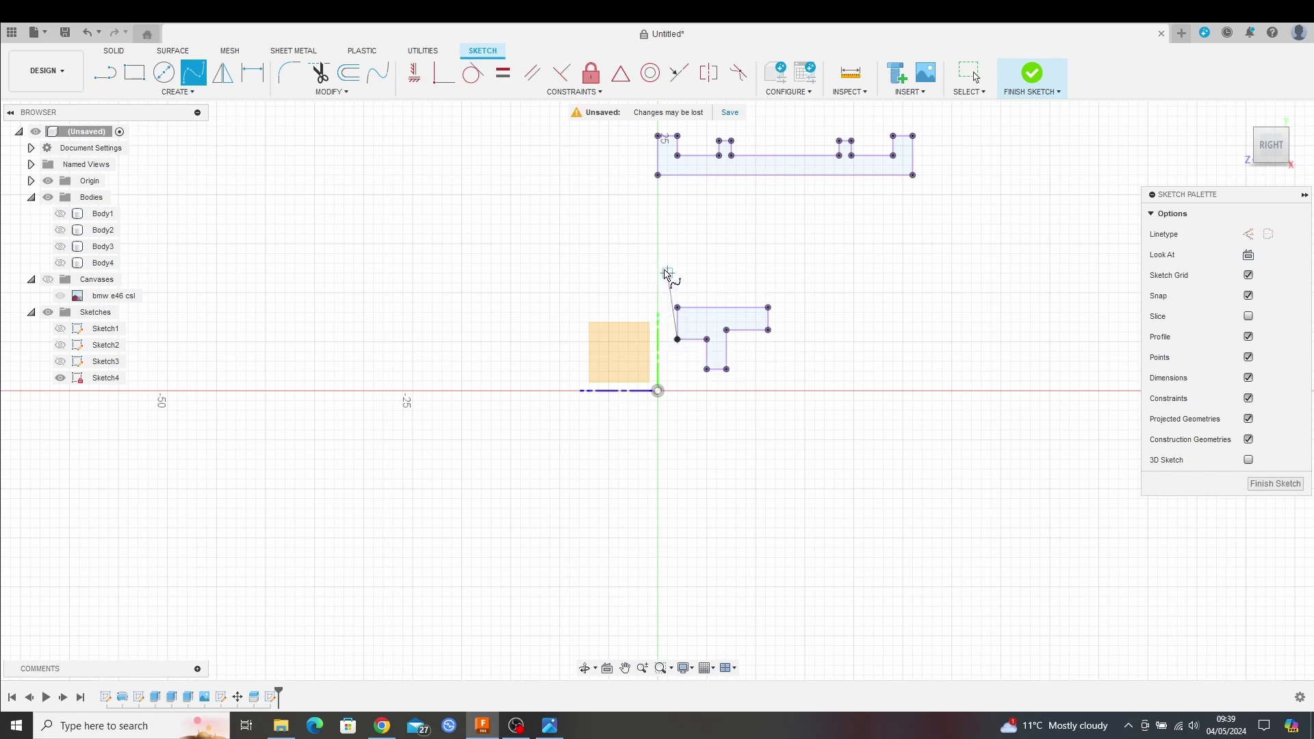
click(668, 273)
click(668, 195)
click(668, 176)
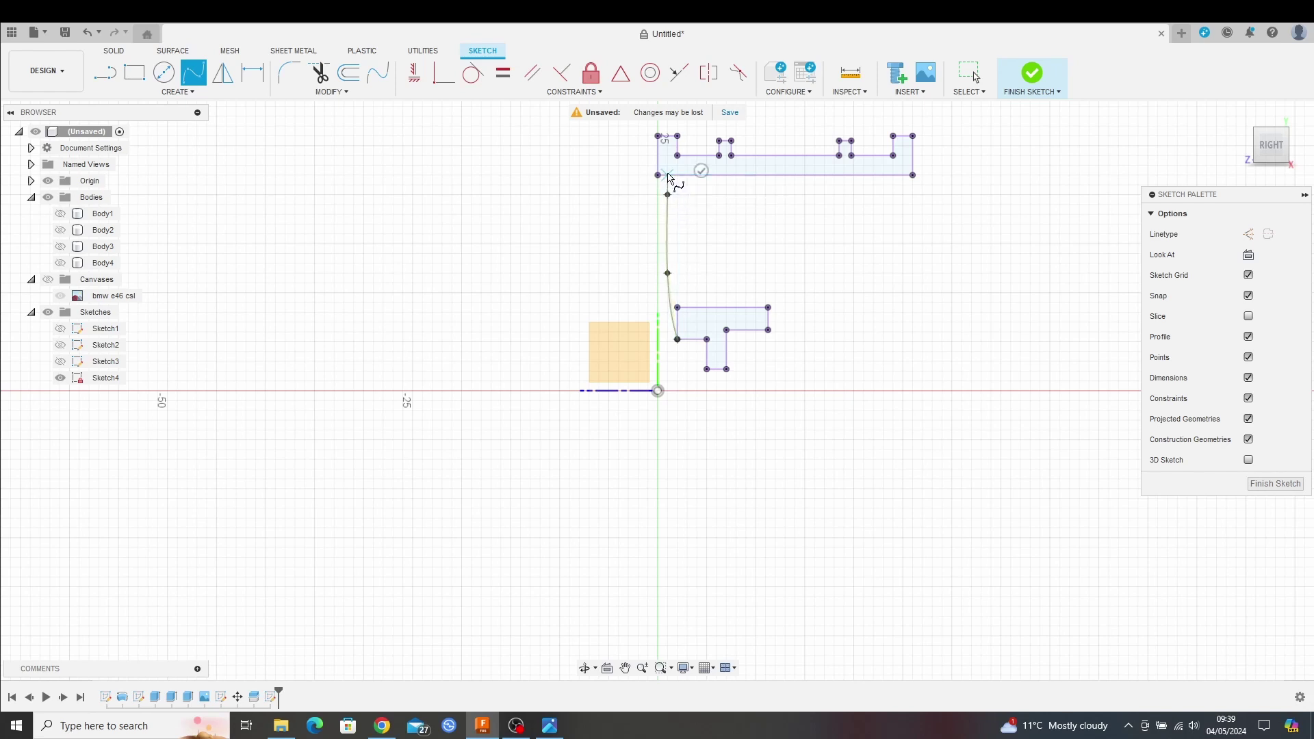
click(701, 171)
- Exit the spline tool and select the new spline
scroll(698, 204, up, 4)
middle_drag(716, 235, 587, 337)
key(Return)
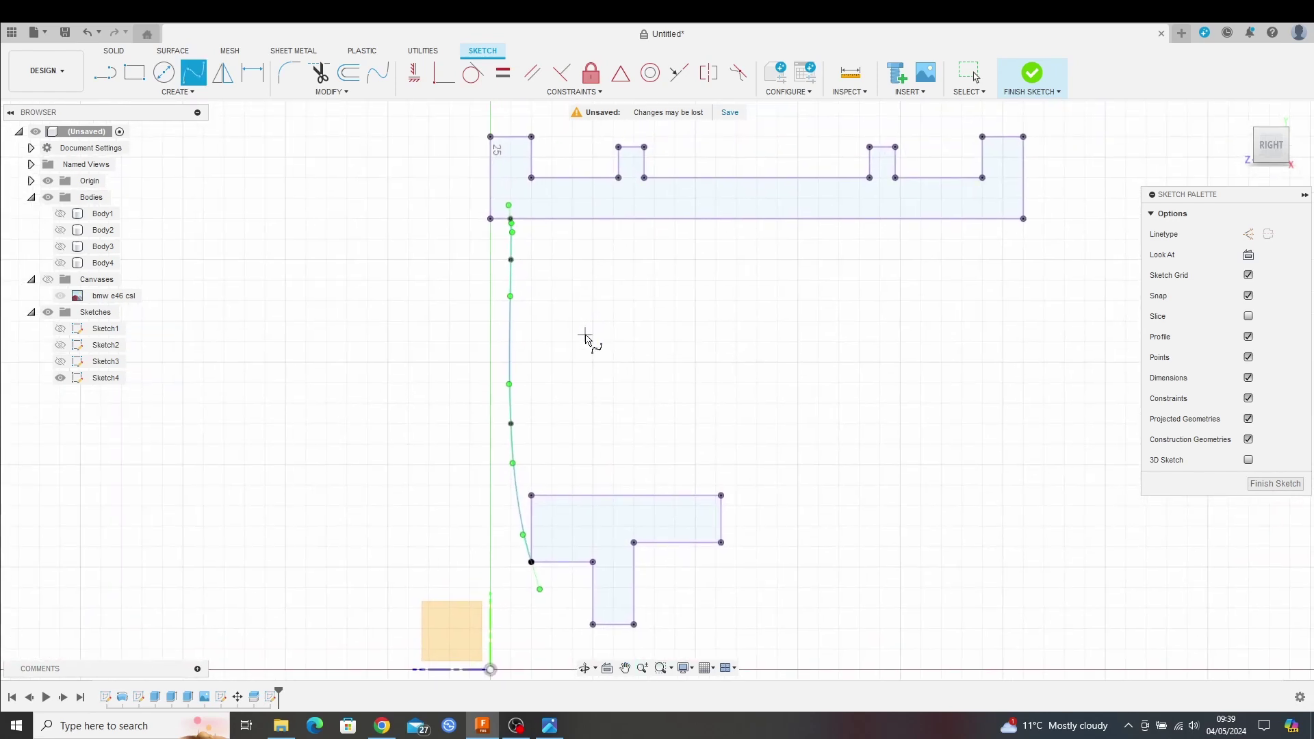
scroll(527, 244, up, 3)
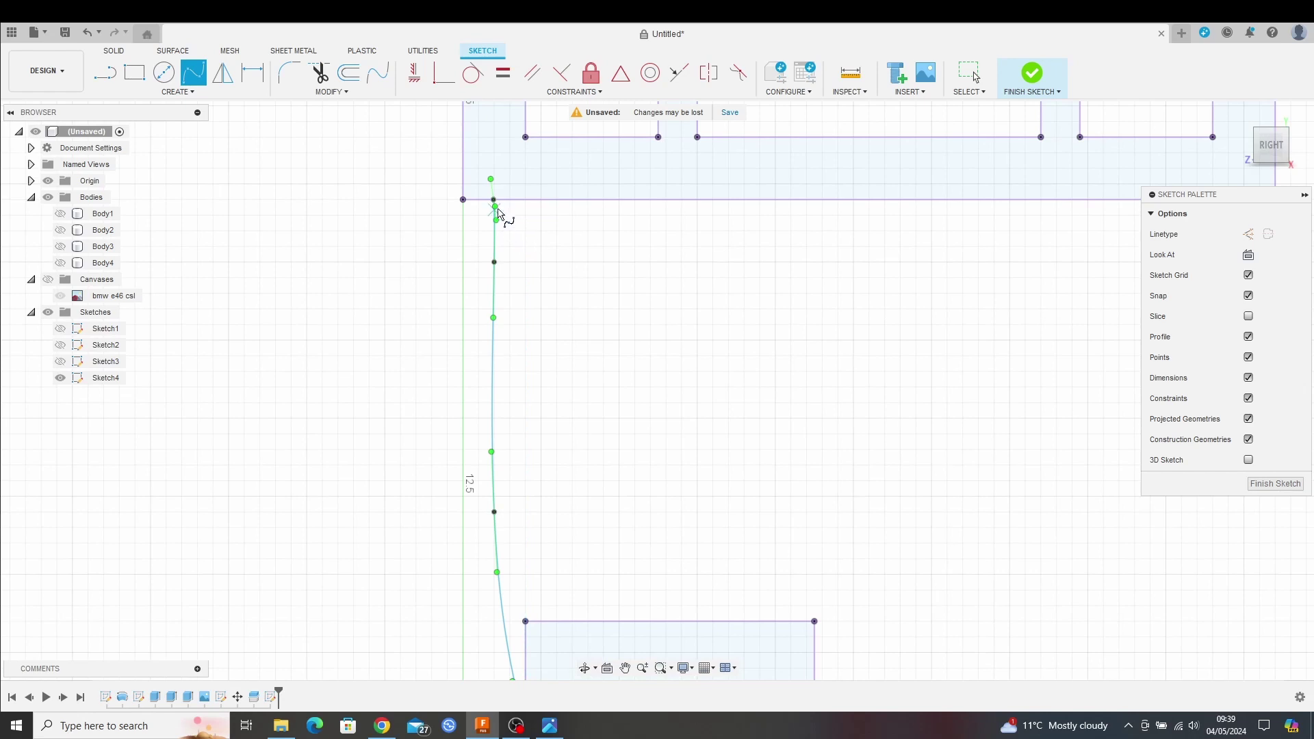
key(Escape)
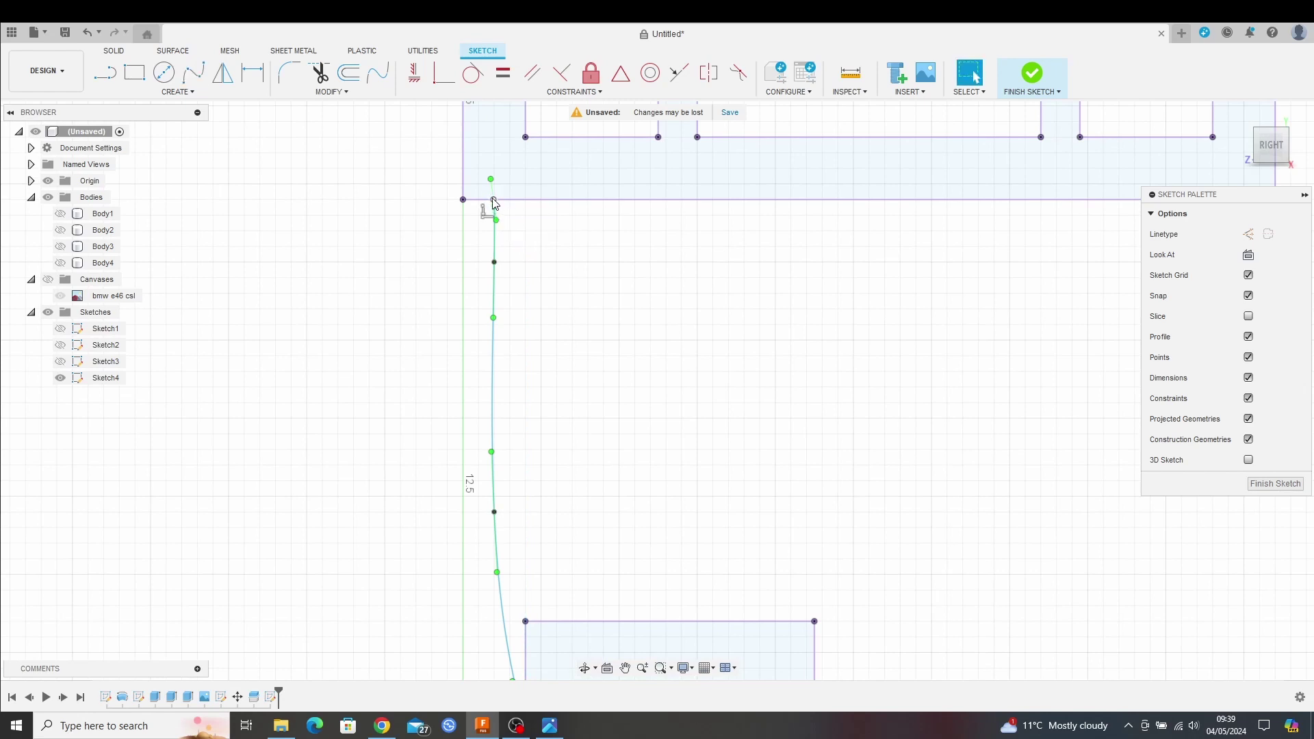
click(495, 205)
- Shift the spline 0.50 mm left and nudge one of its points slightly down-left
key(m)
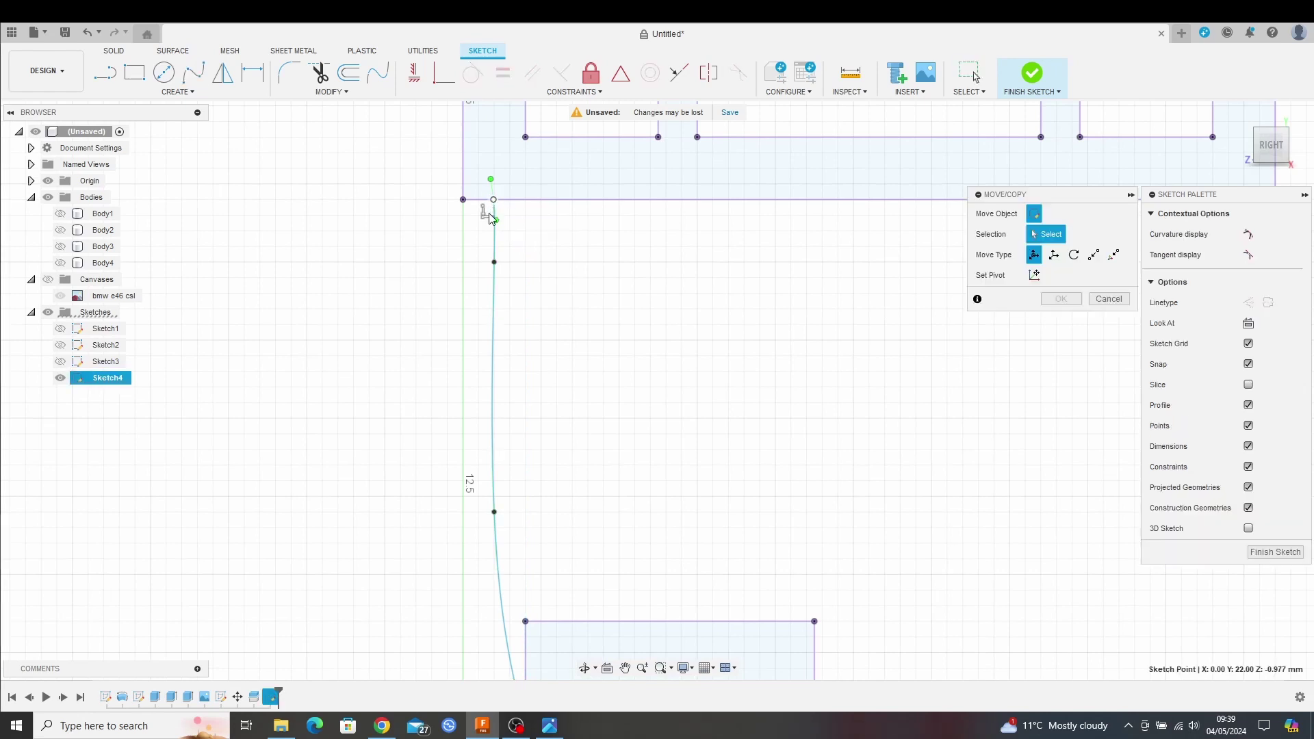
drag(532, 199, 522, 199)
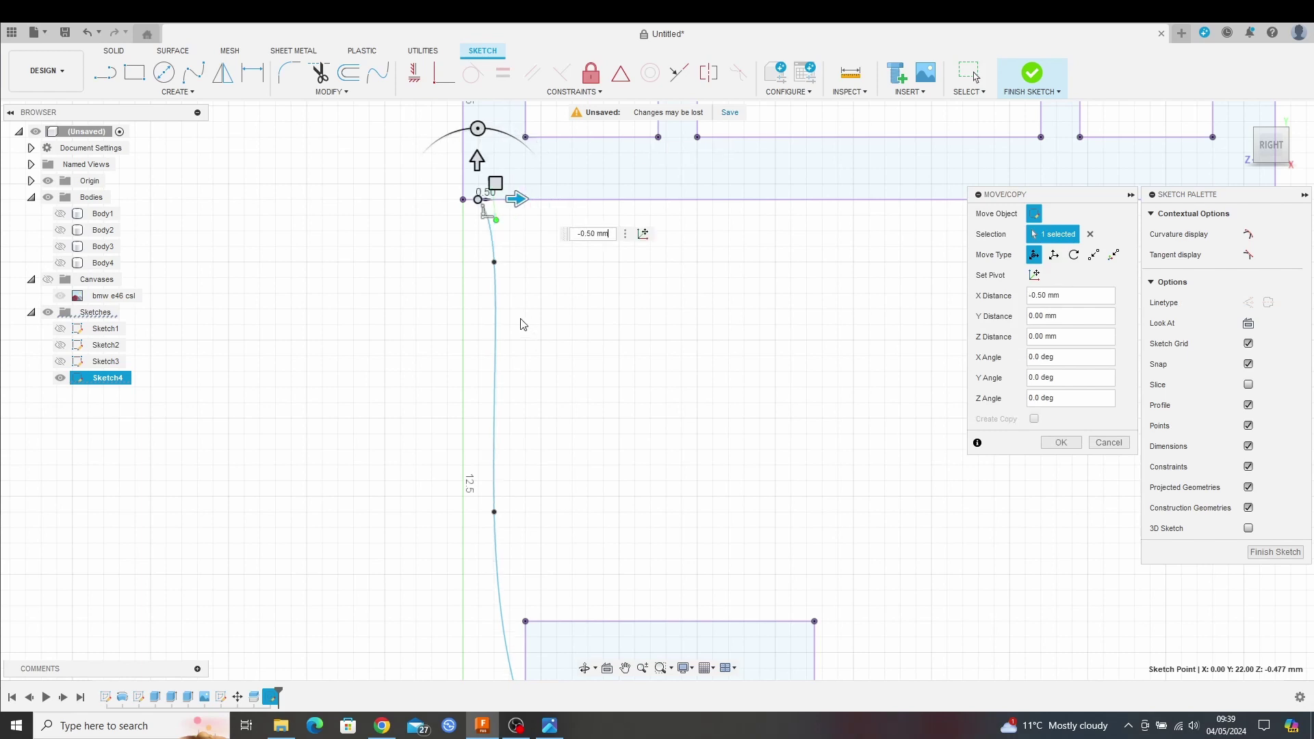
click(495, 513)
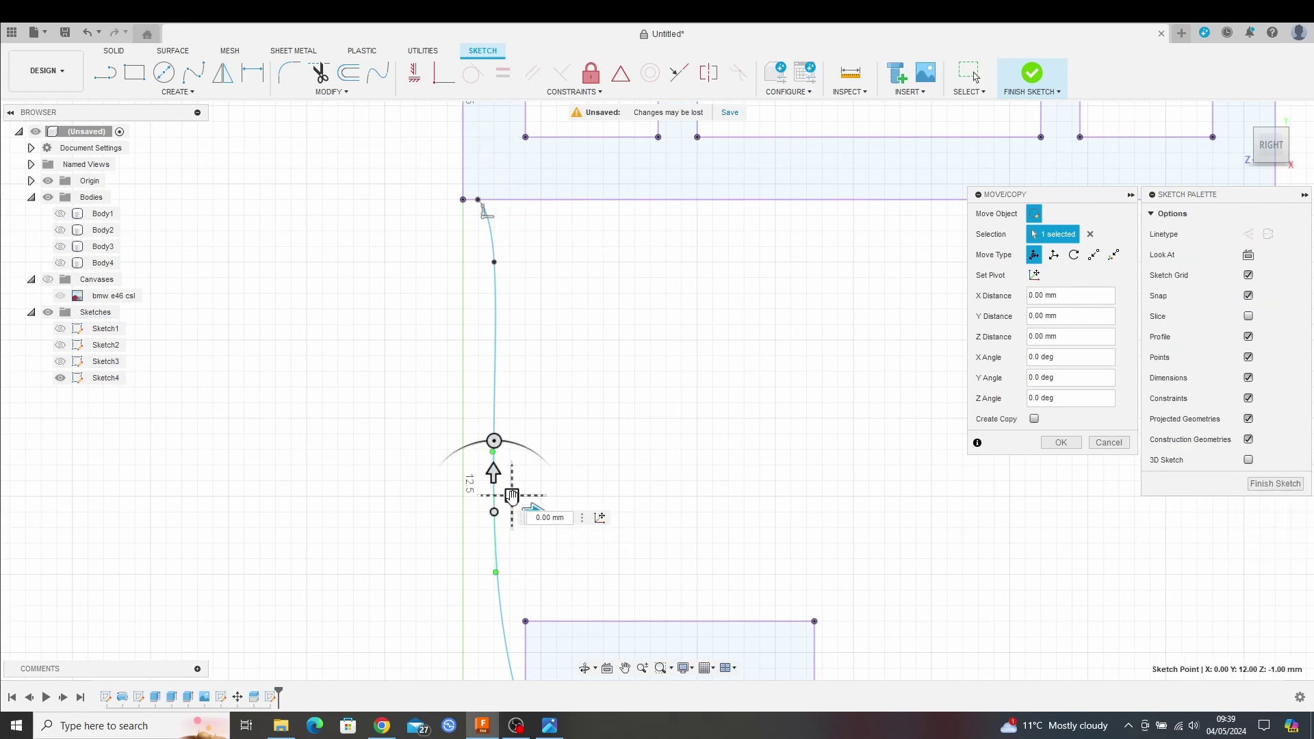
drag(511, 494, 504, 499)
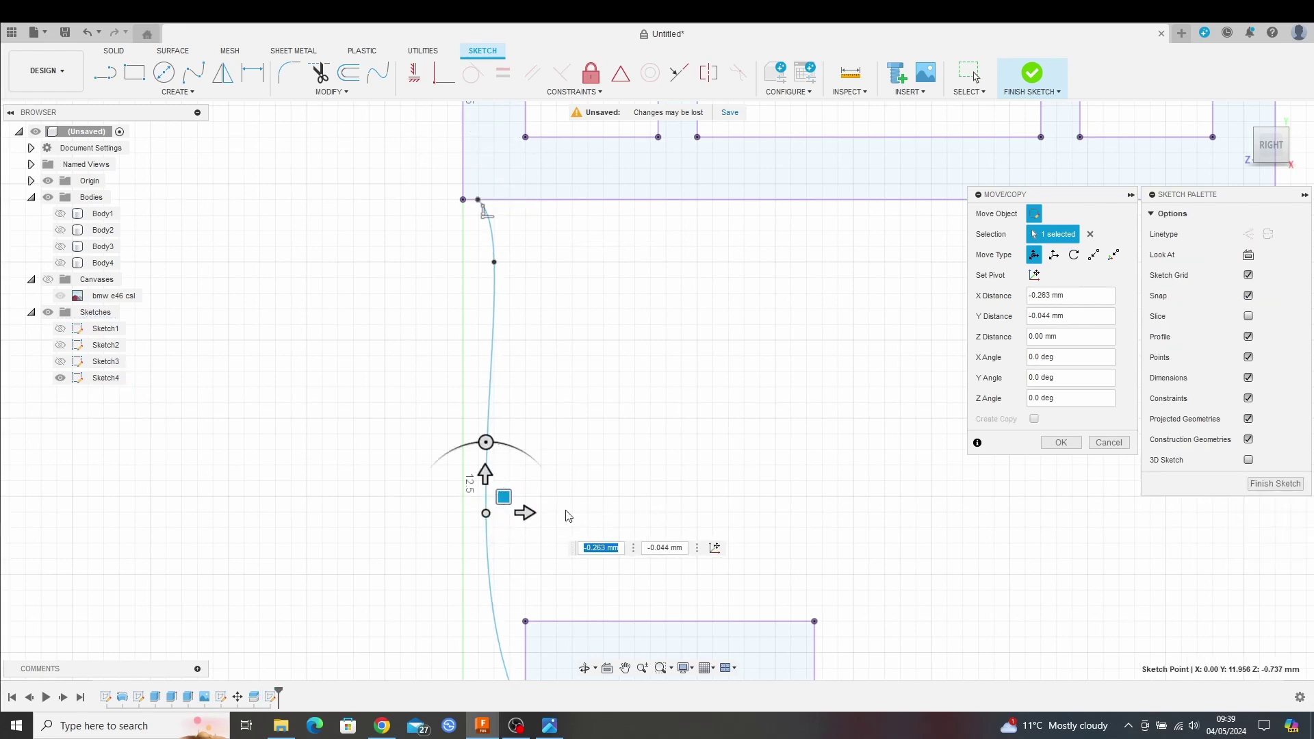
middle_drag(507, 506, 511, 378)
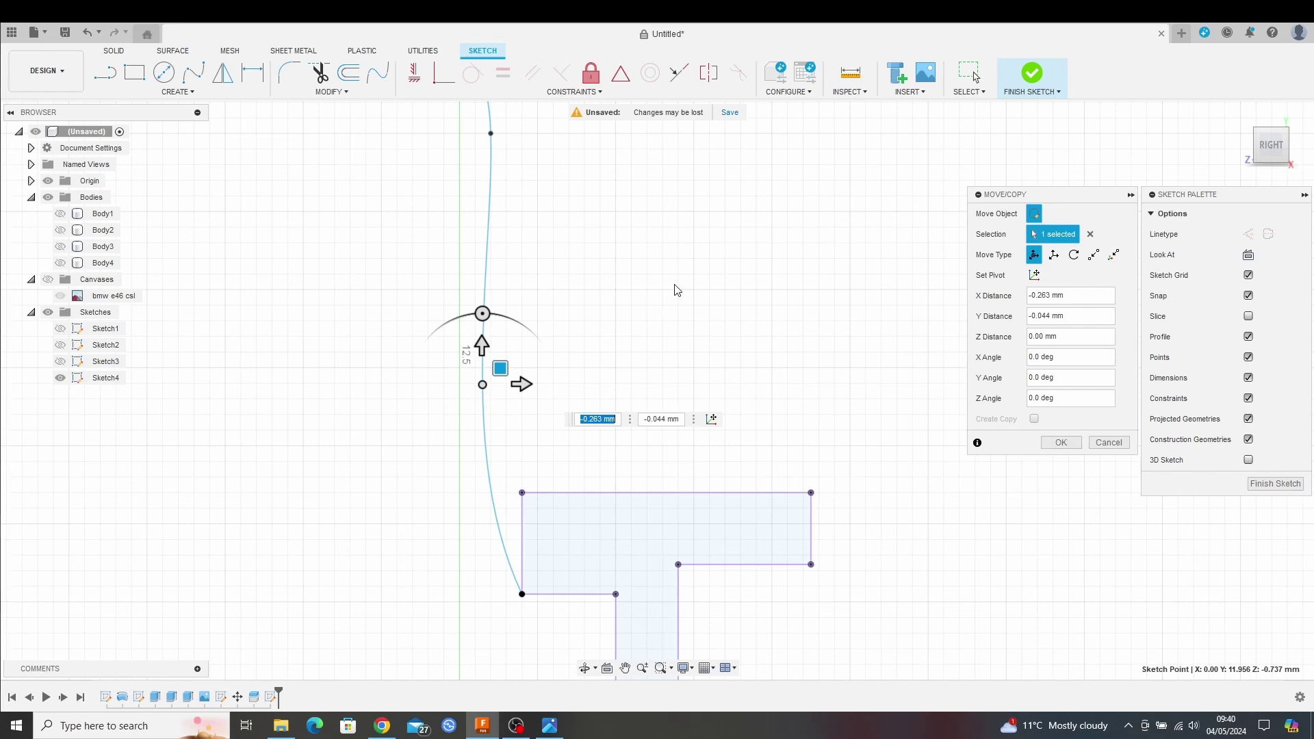
click(1060, 442)
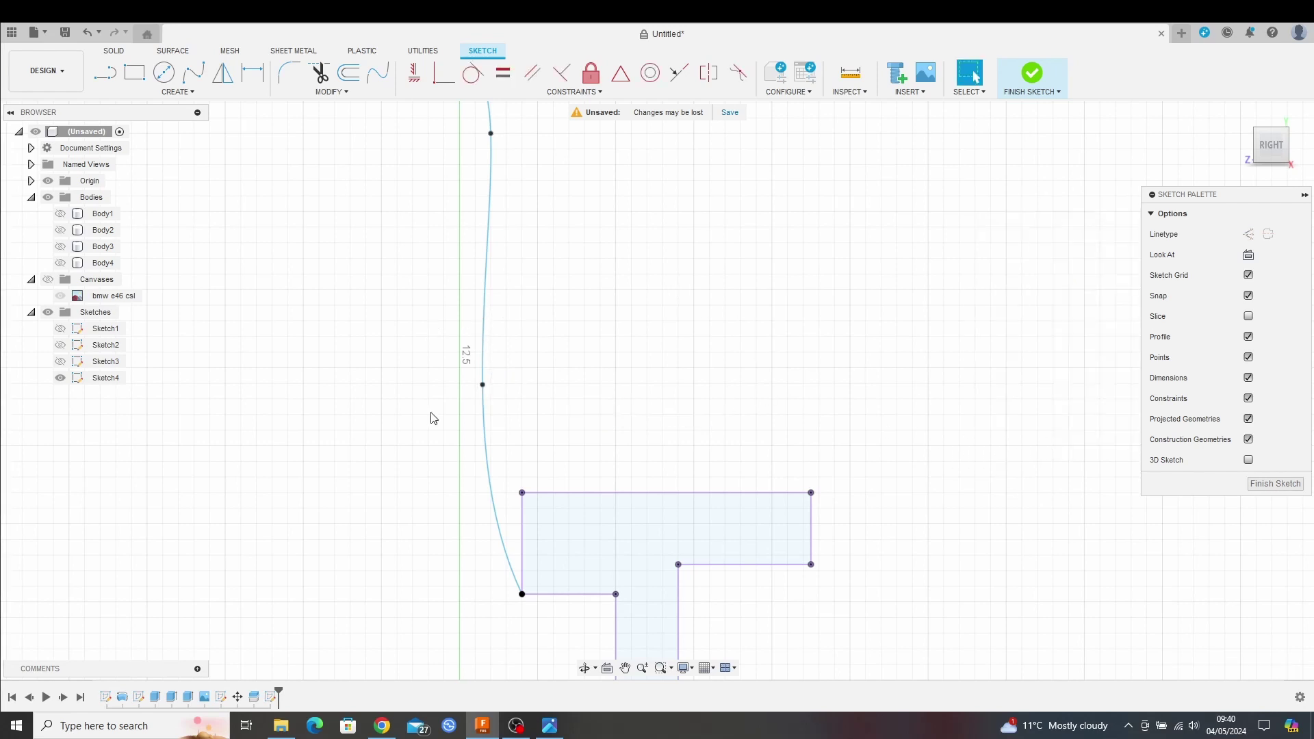
- Reshape the curve with a fit point's tangent handle, then bring up the alloy wheel reference photo
click(484, 385)
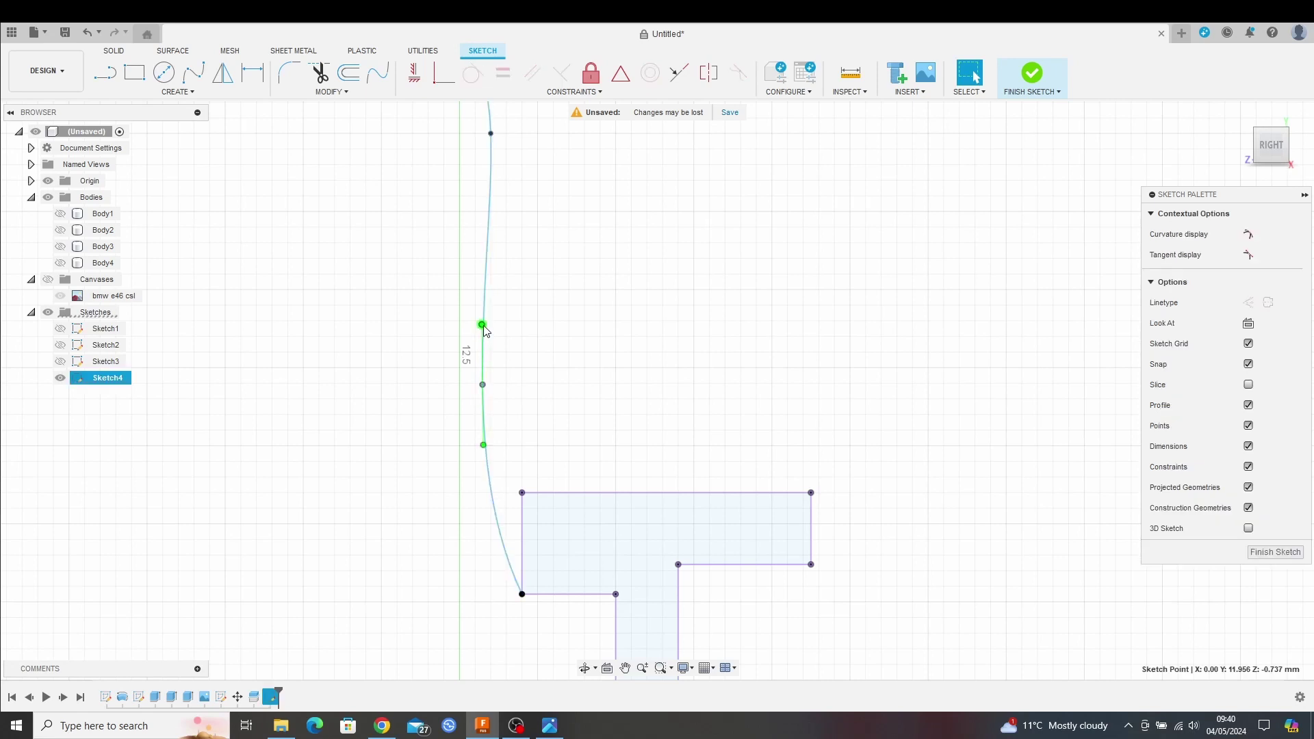
mouse_move(484, 329)
mouse_down()
mouse_move(507, 329)
mouse_move(446, 323)
mouse_move(531, 331)
mouse_move(504, 326)
mouse_move(504, 261)
mouse_move(479, 315)
mouse_up()
mouse_move(569, 319)
middle_down()
mouse_move(546, 438)
mouse_move(548, 372)
mouse_move(545, 390)
mouse_move(631, 372)
middle_up()
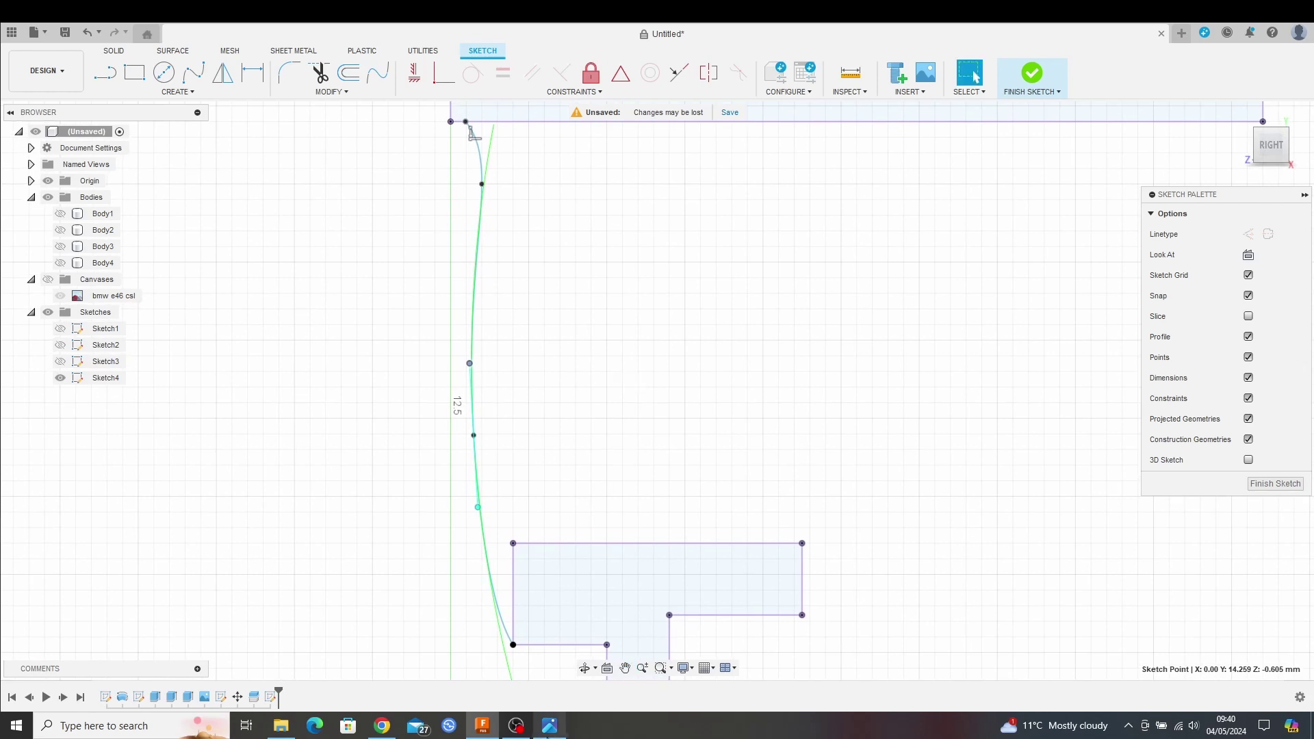
click(549, 726)
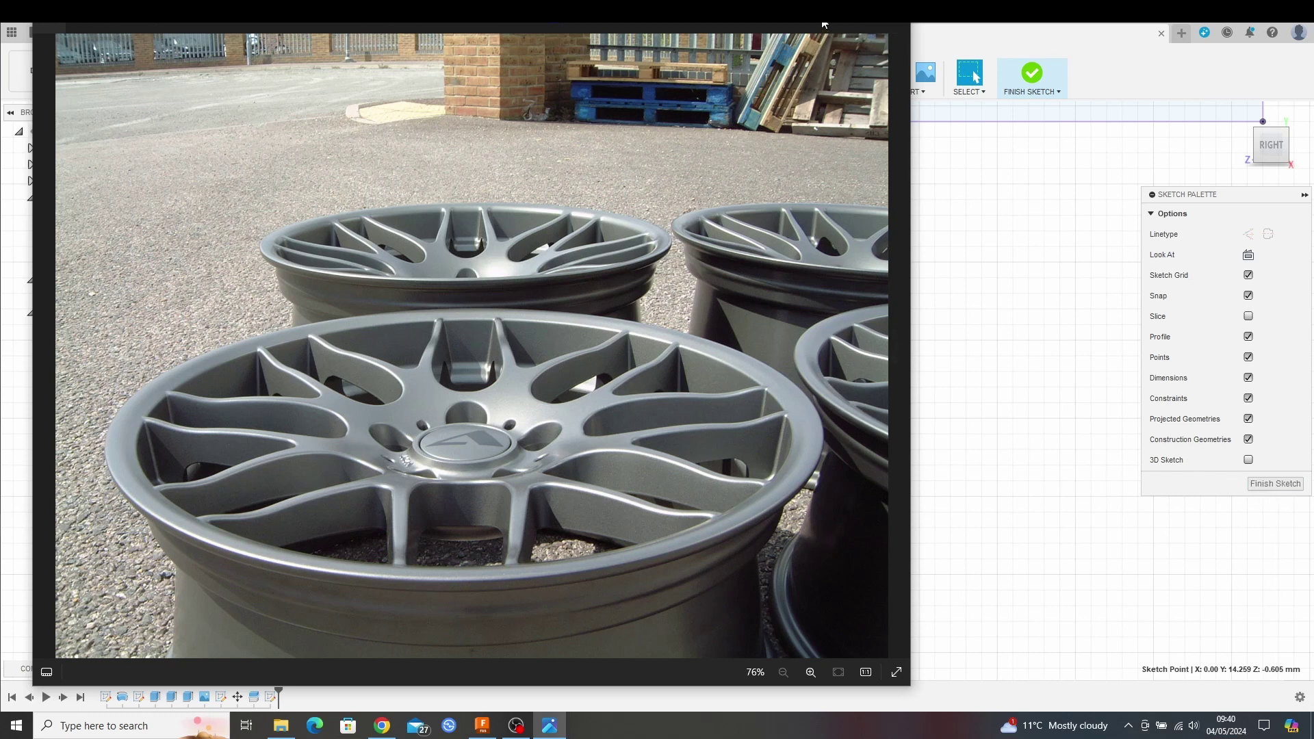
- Open the reference photo 'e46 csi type wheels.jpg' and place it beside the Fusion sketch to compare
click(823, 24)
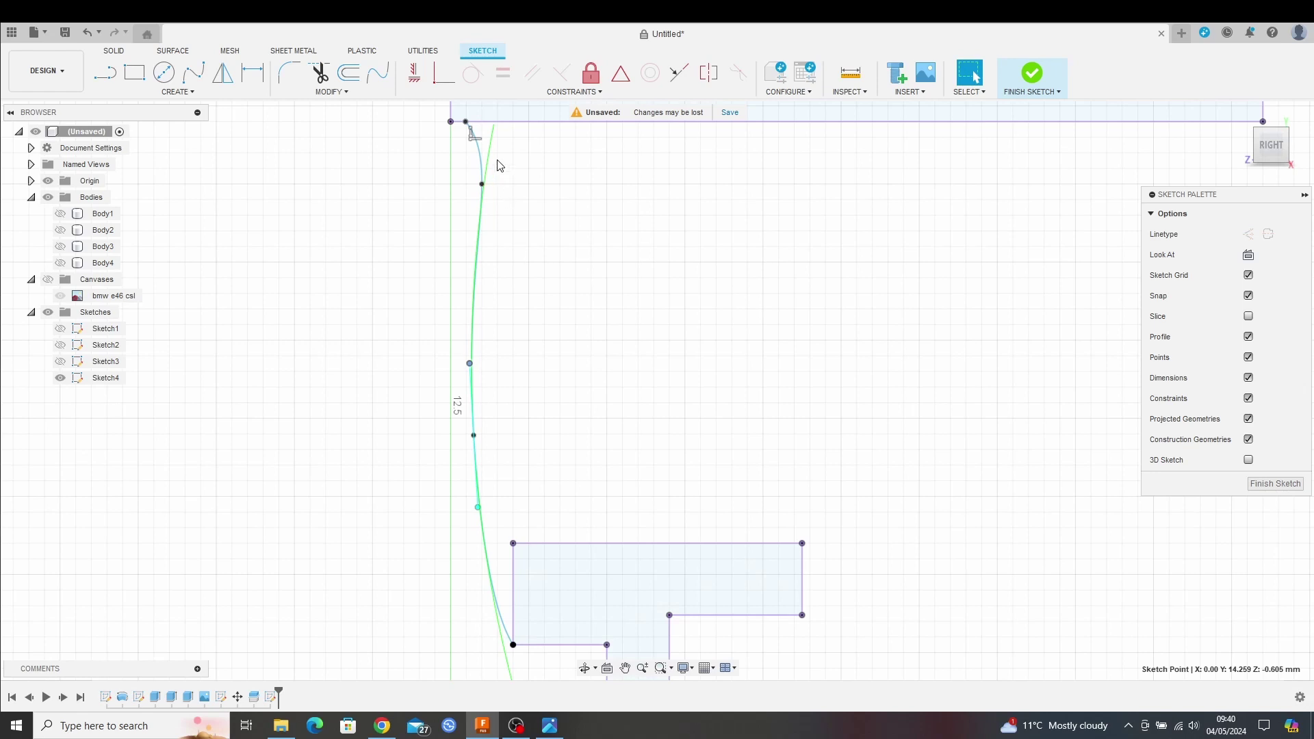
click(549, 726)
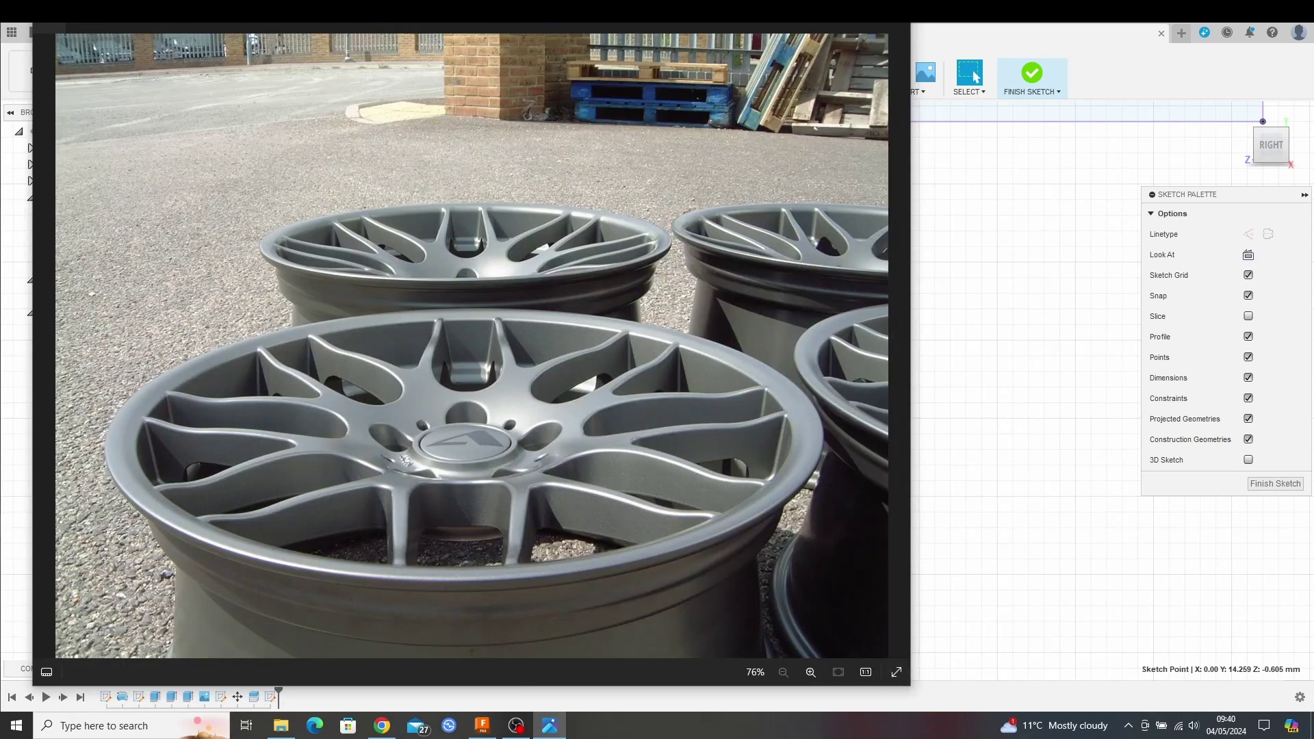
mouse_move(680, 26)
mouse_down()
mouse_move(1160, 51)
mouse_move(1254, 31)
mouse_move(1169, 27)
mouse_up()
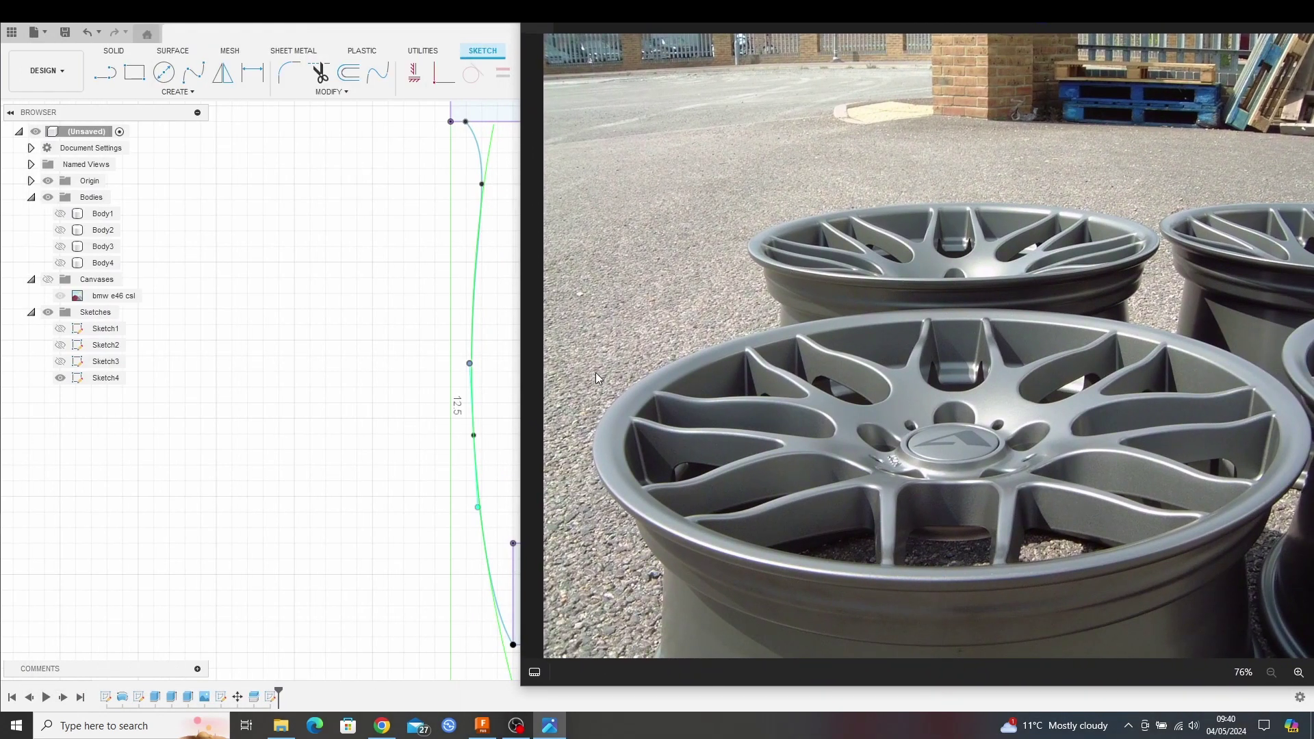
- Nudge the left curve's fit point, then draw a fit-point spline up from the lower block's top edge
click(474, 439)
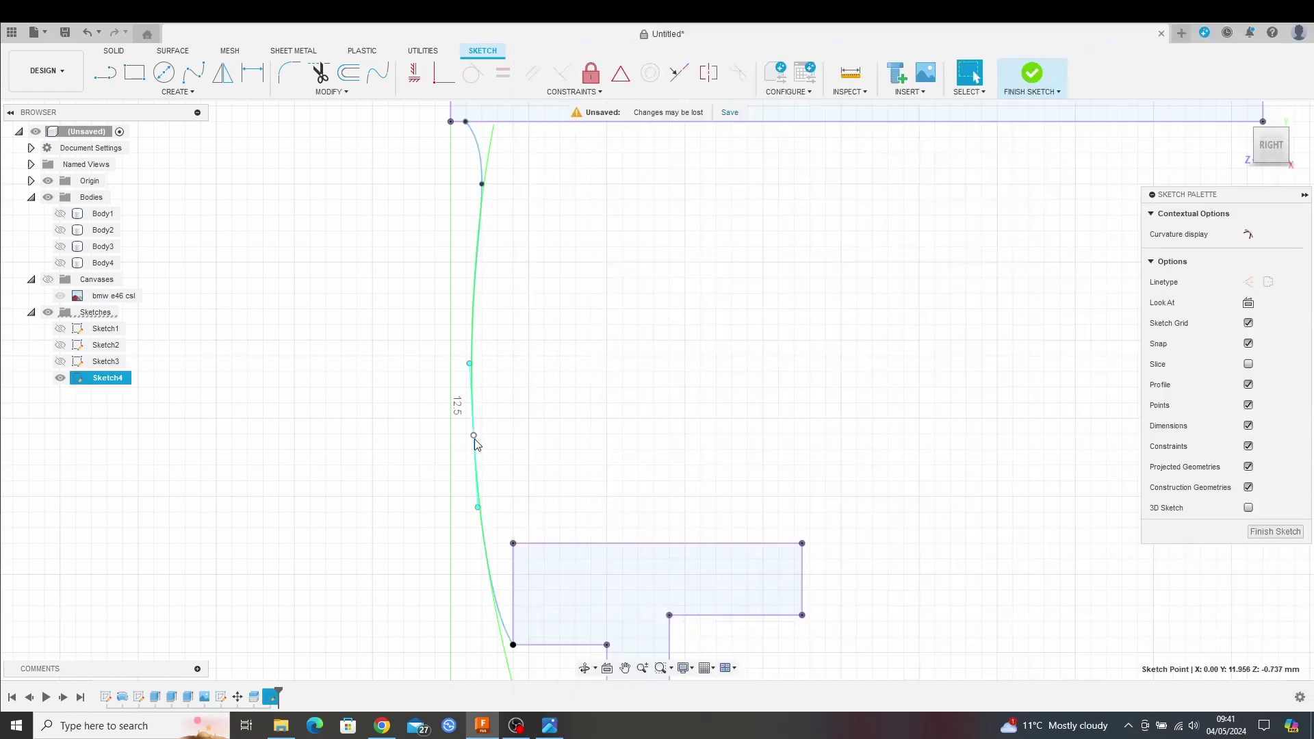
mouse_move(475, 438)
mouse_down()
mouse_move(479, 452)
mouse_move(475, 440)
mouse_up()
click(193, 72)
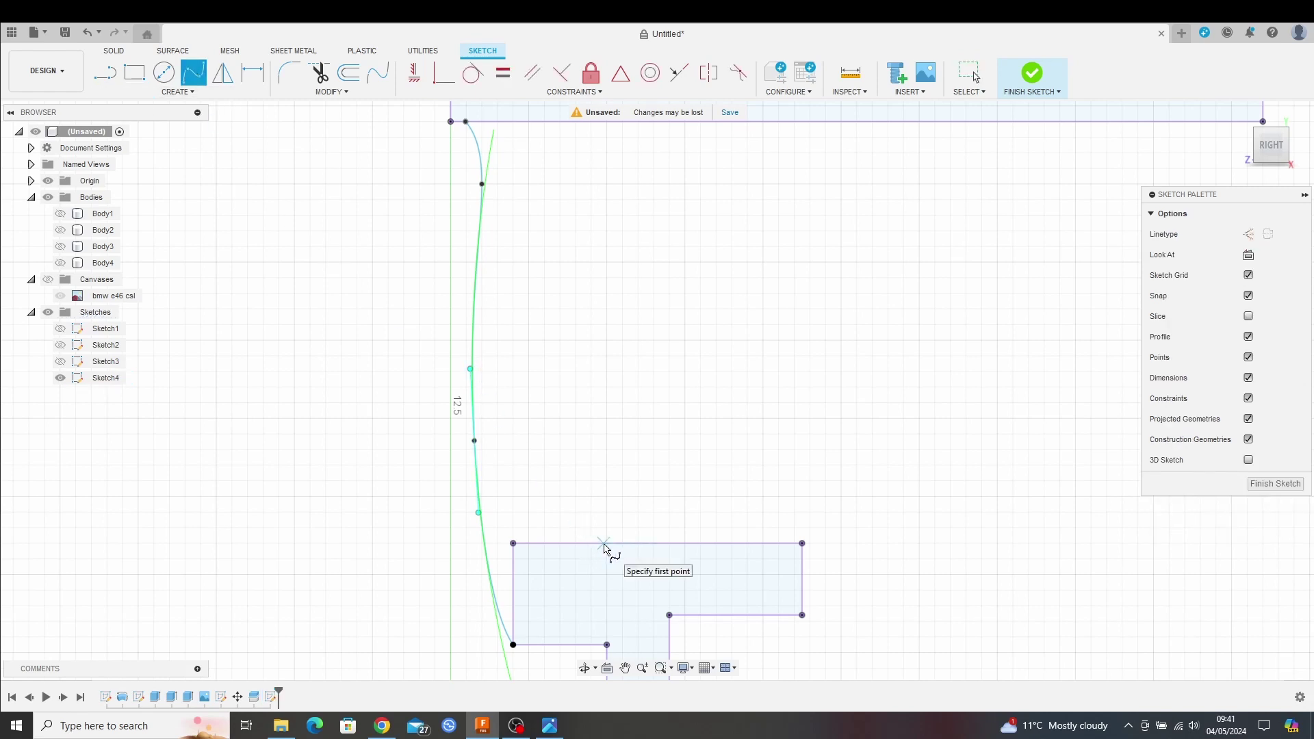
click(609, 544)
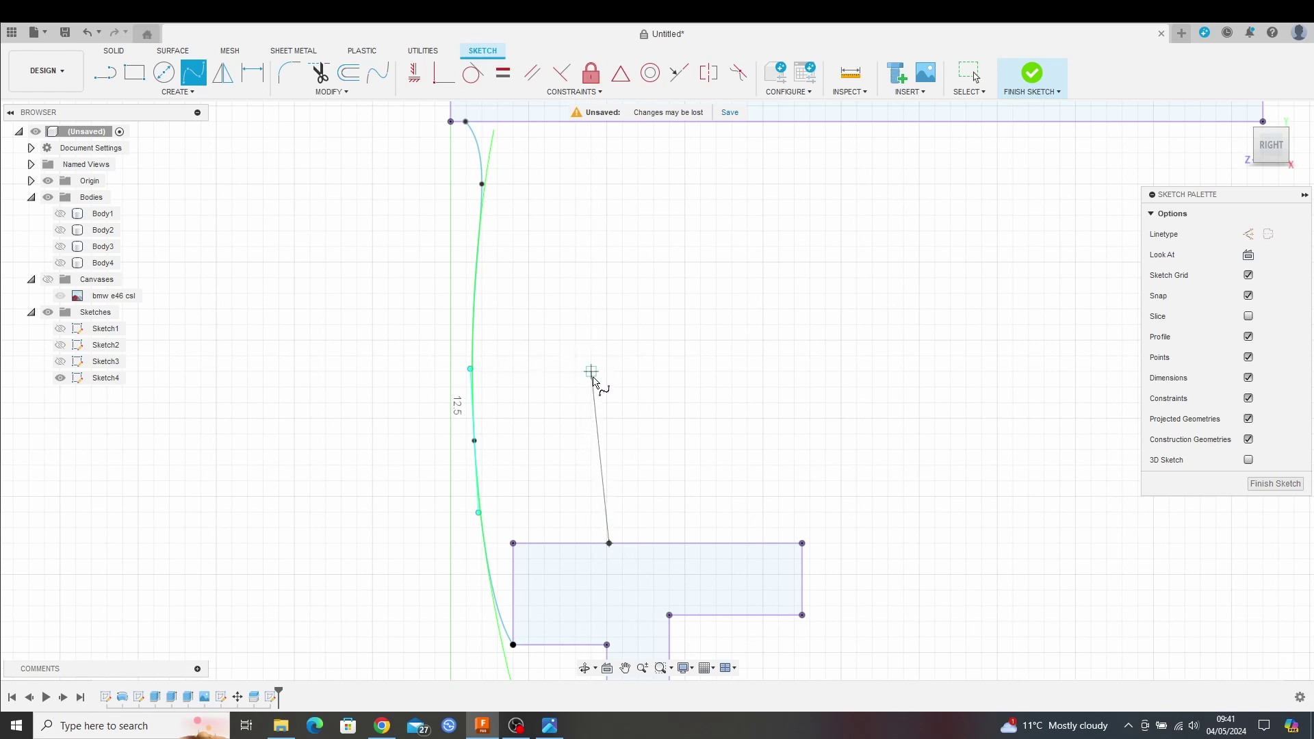
click(594, 378)
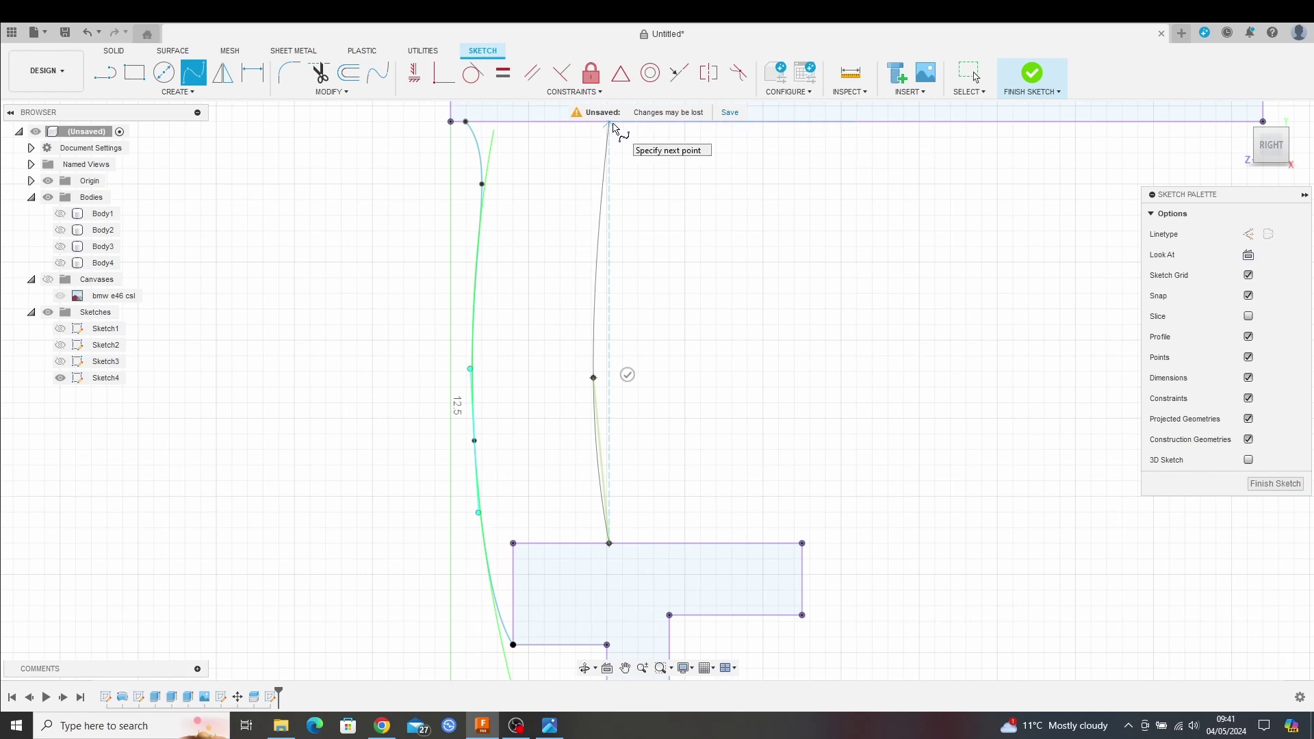
click(610, 123)
- End the spline on the top line to close the spoke profile and finish Sketch4
scroll(712, 315, down, 1)
middle_drag(712, 316, 630, 438)
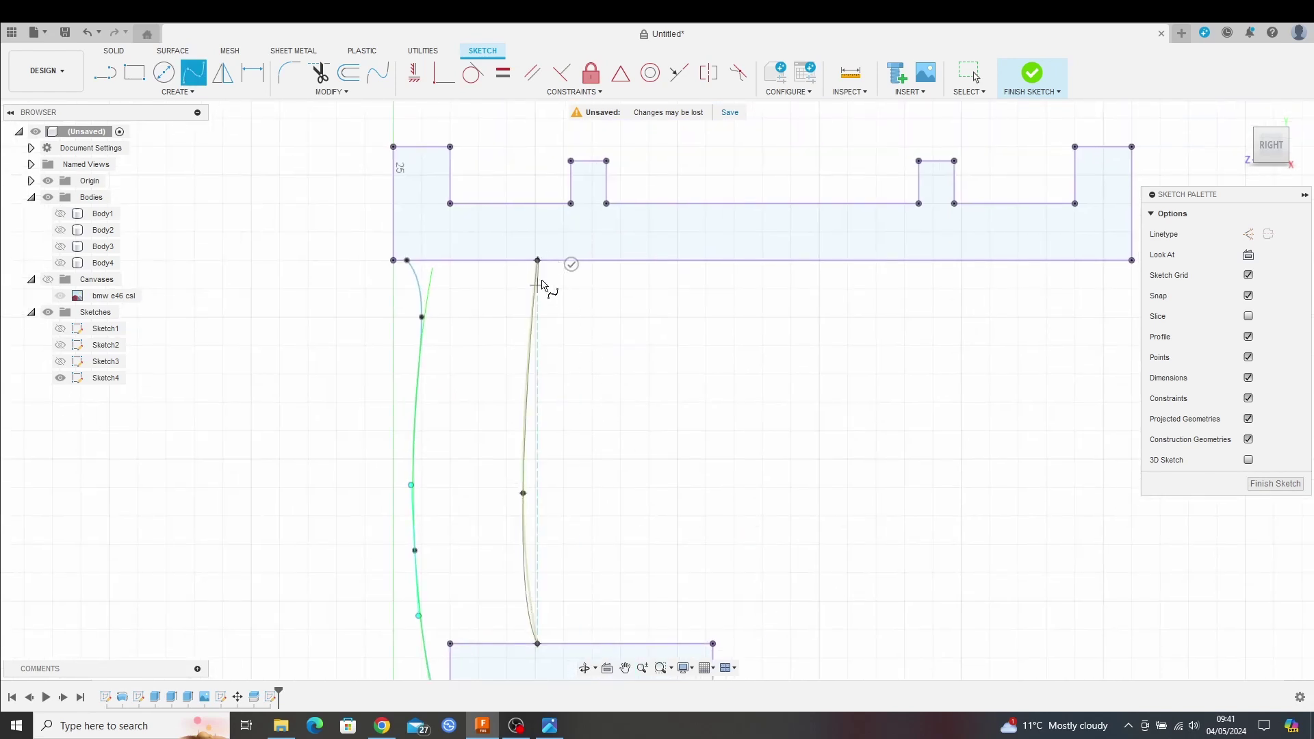
double_click(571, 264)
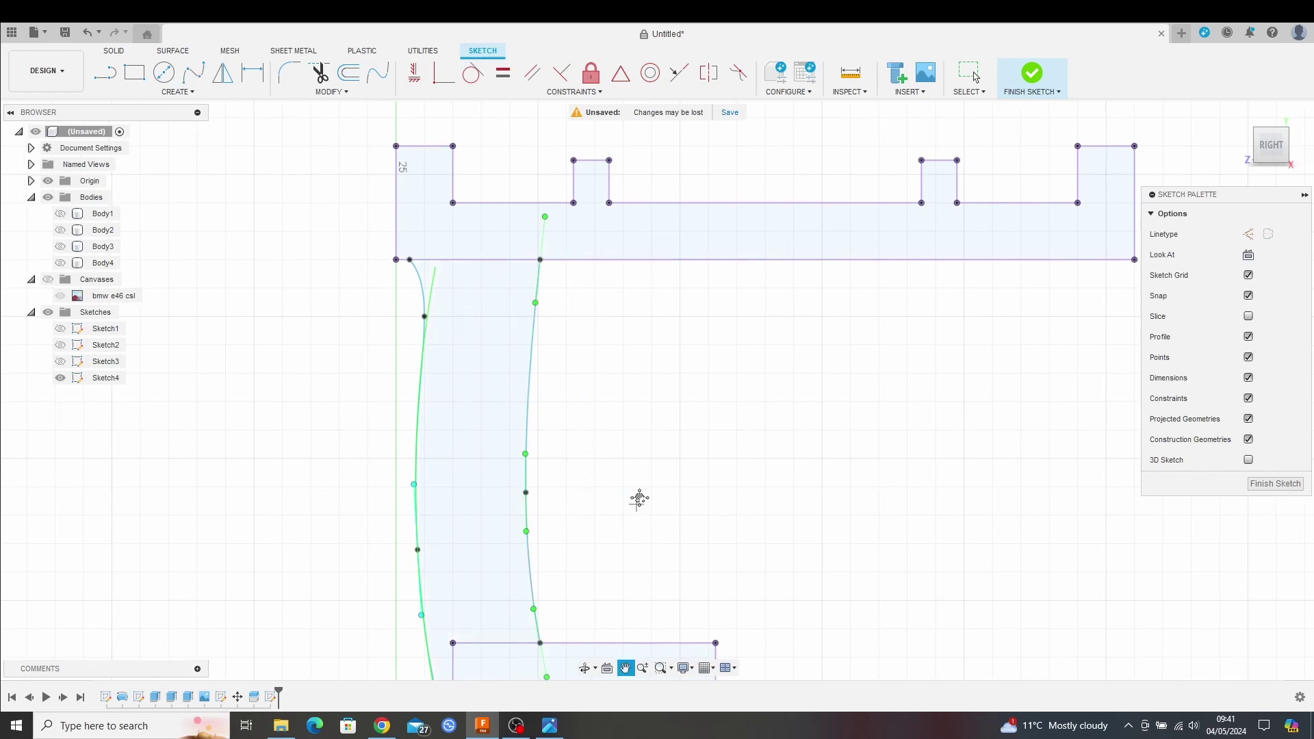
middle_drag(521, 596, 602, 440)
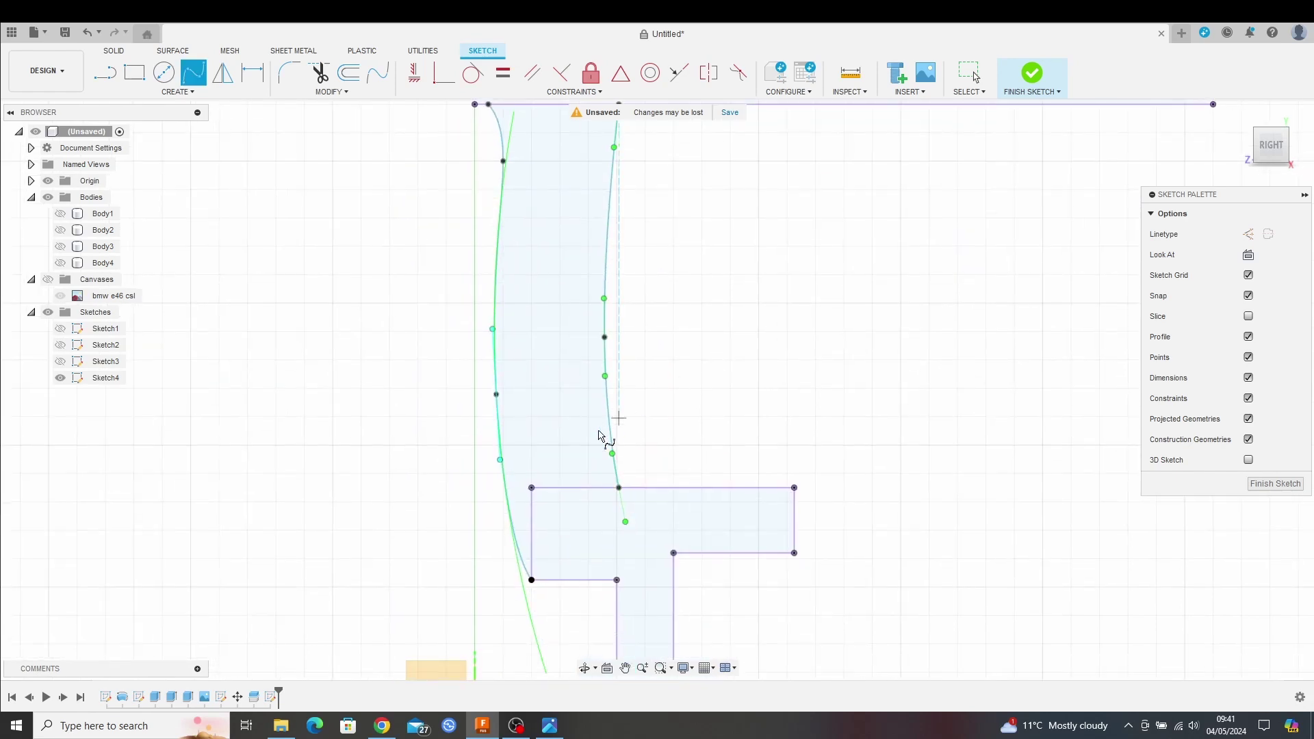
click(1278, 486)
- Revolve the curved spoke profile around the horizontal line as its axis
scroll(845, 499, down, 3)
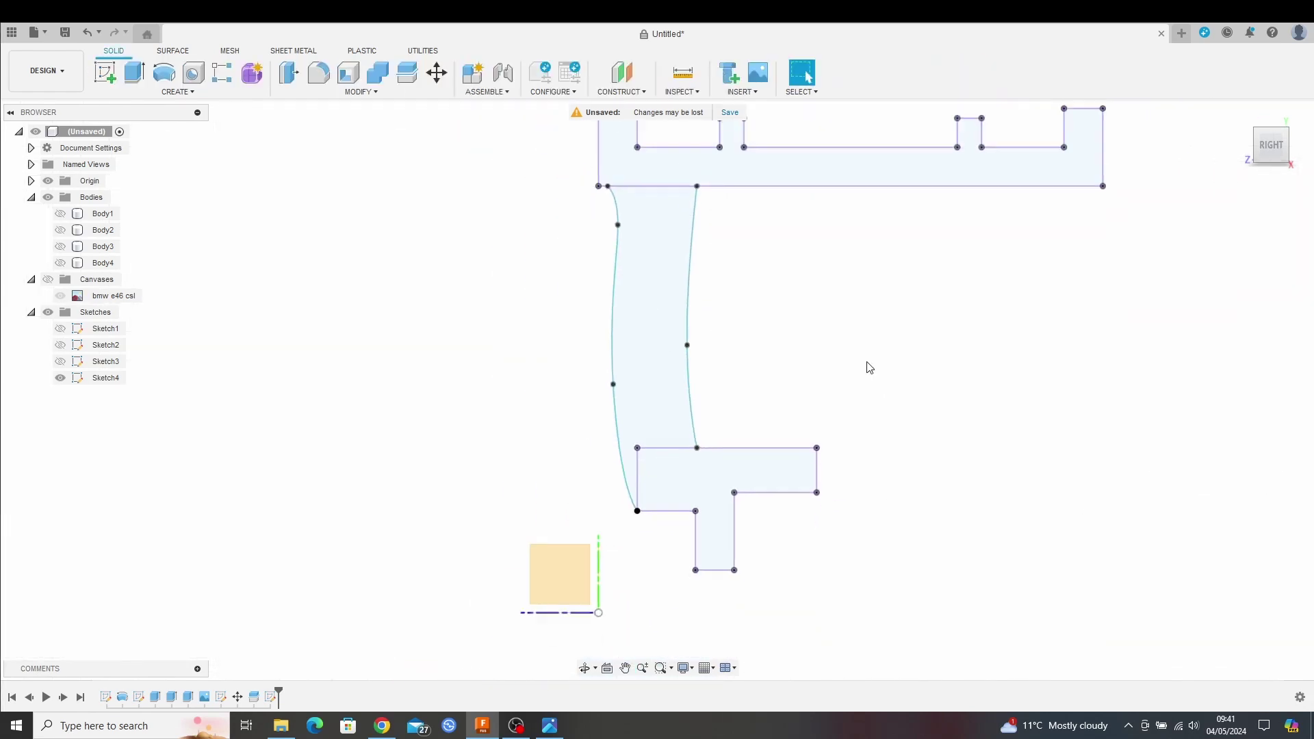
middle_drag(866, 367, 815, 461)
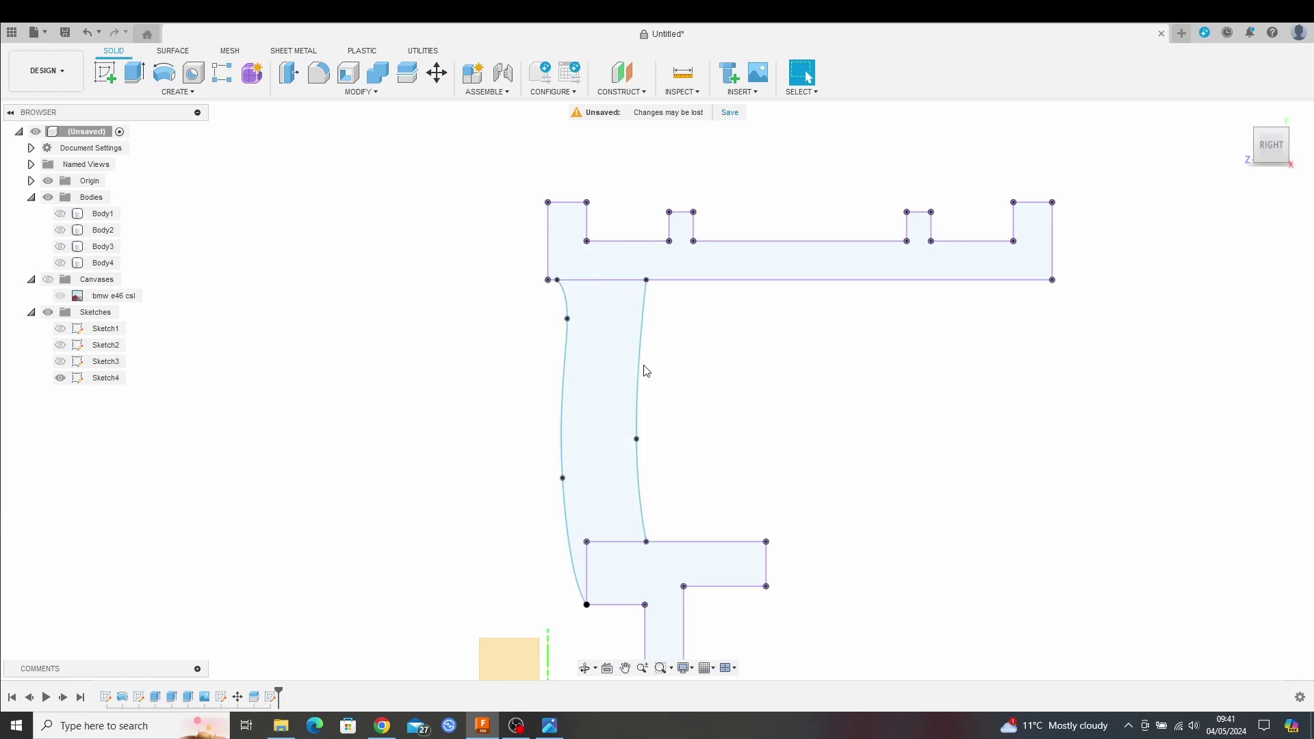
click(162, 76)
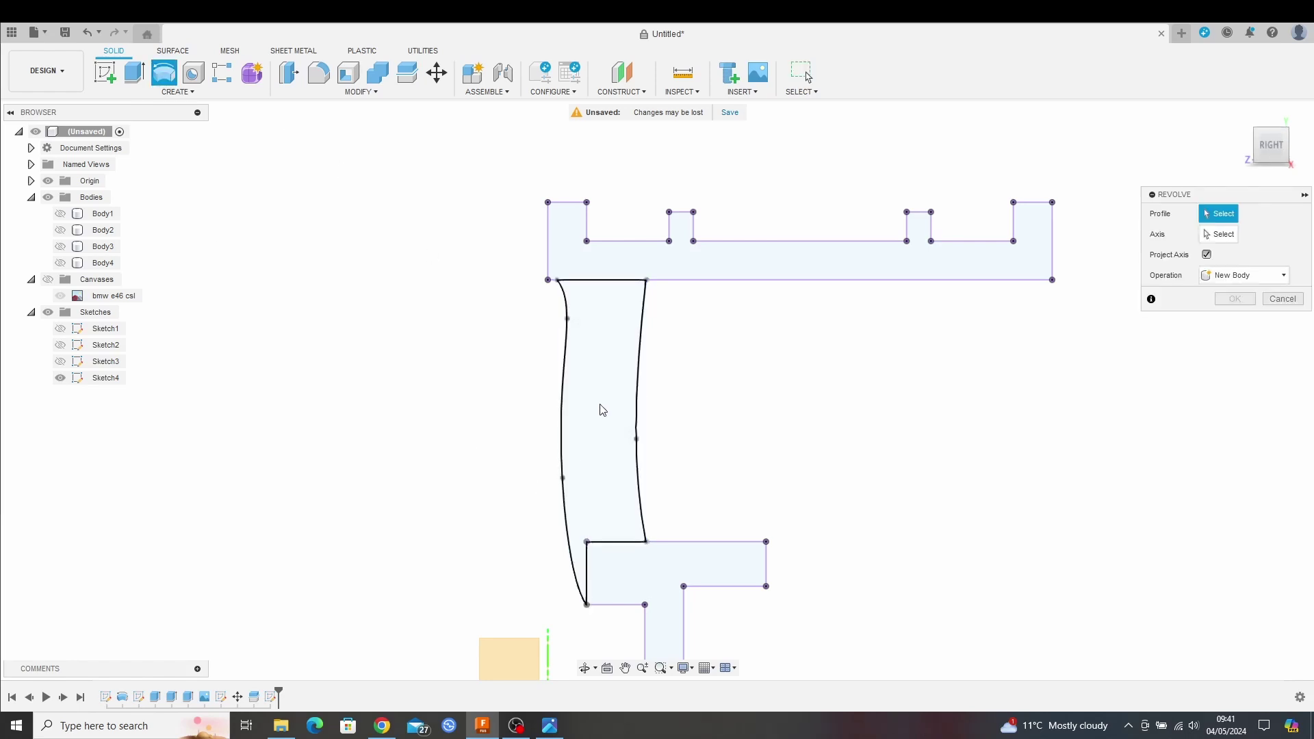
click(60, 213)
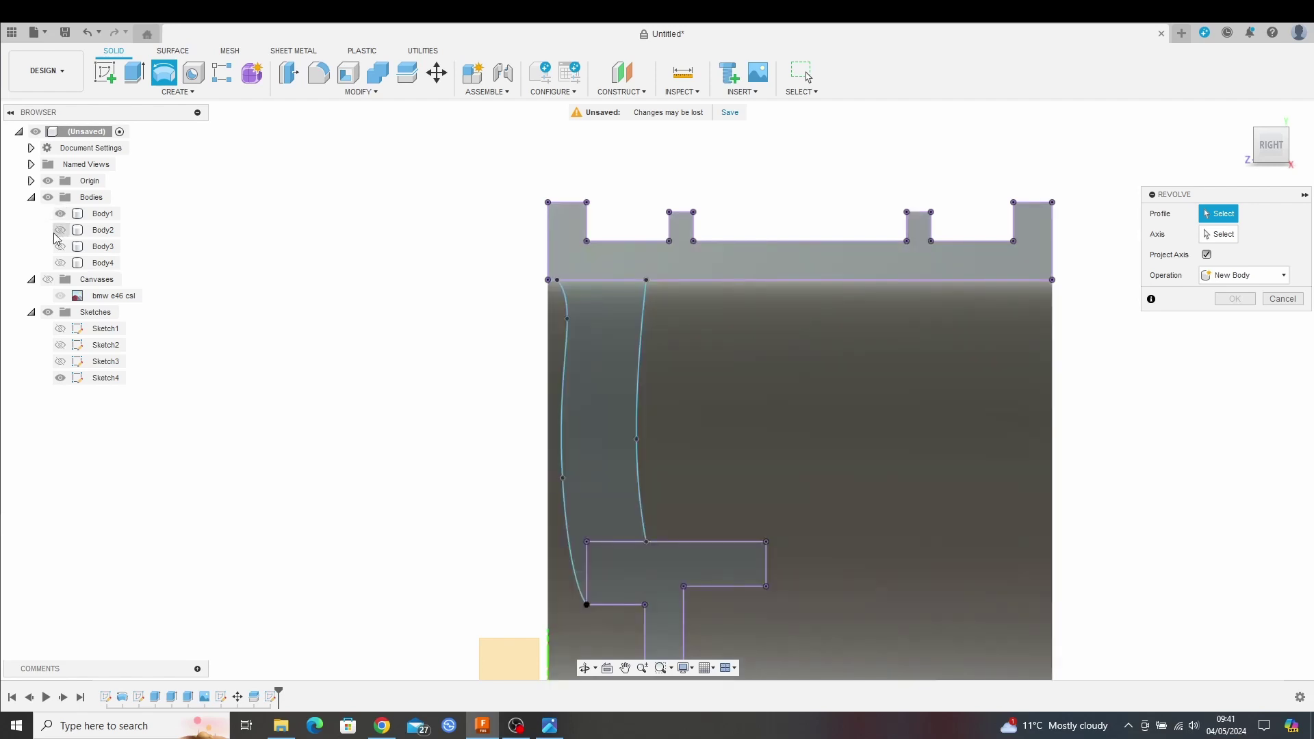
click(60, 230)
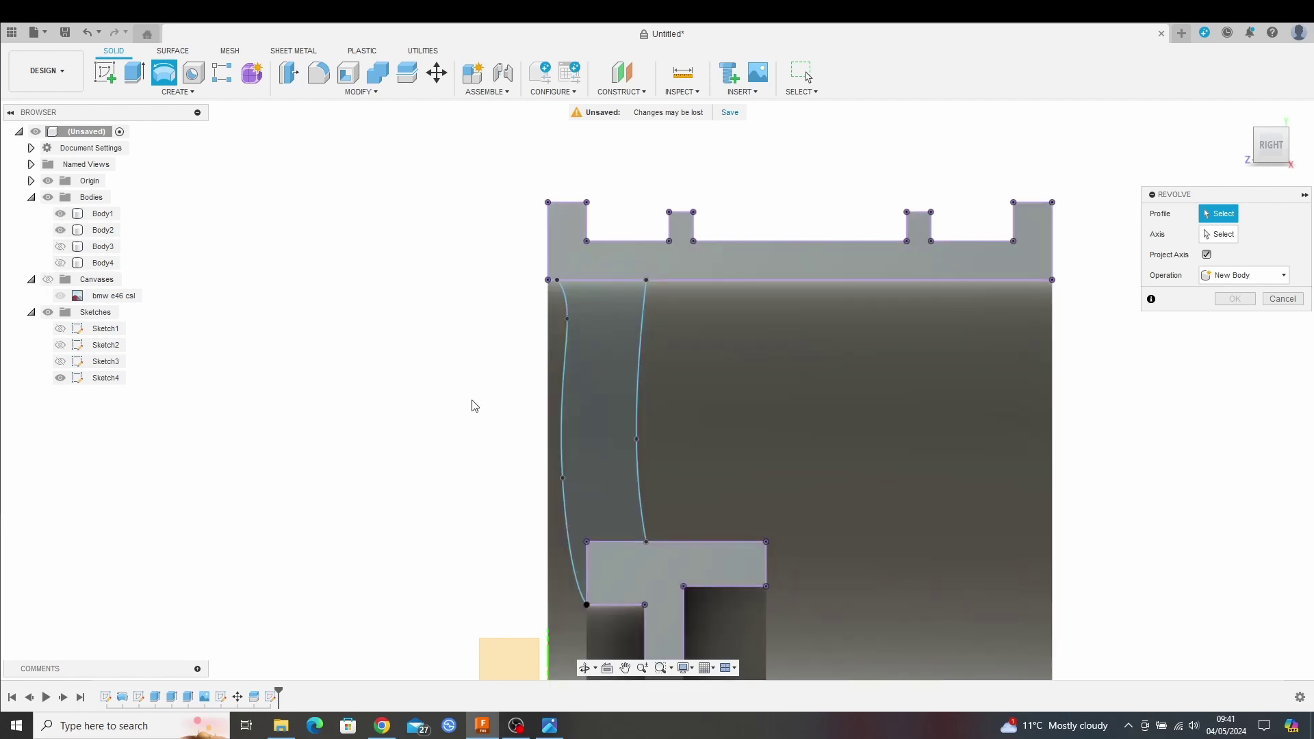
click(605, 407)
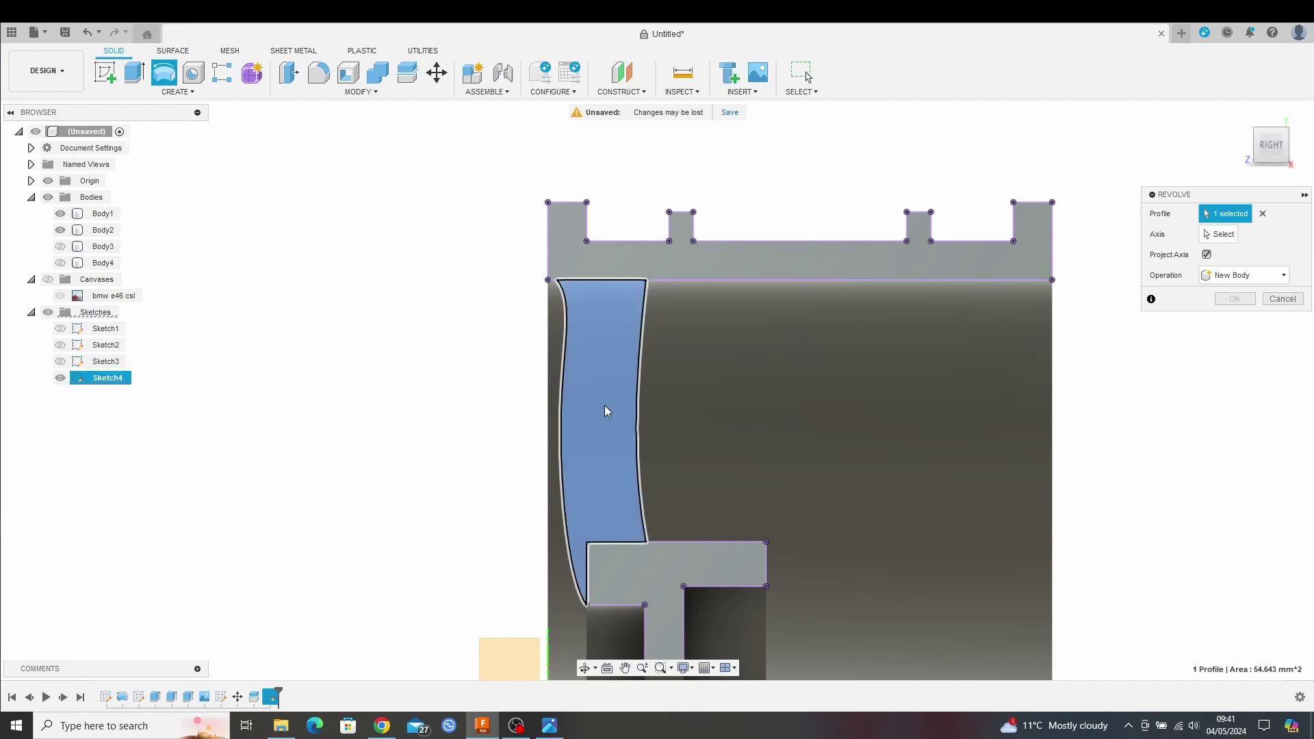
click(1223, 234)
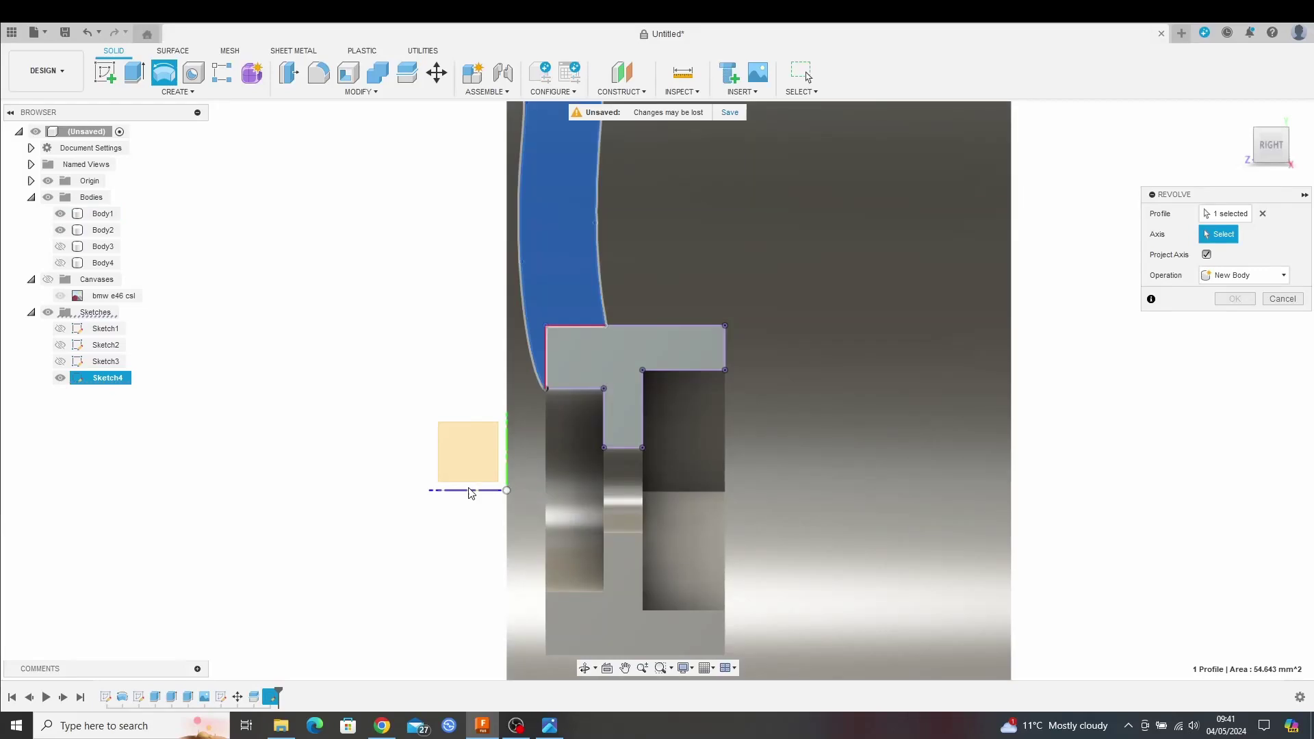
click(467, 490)
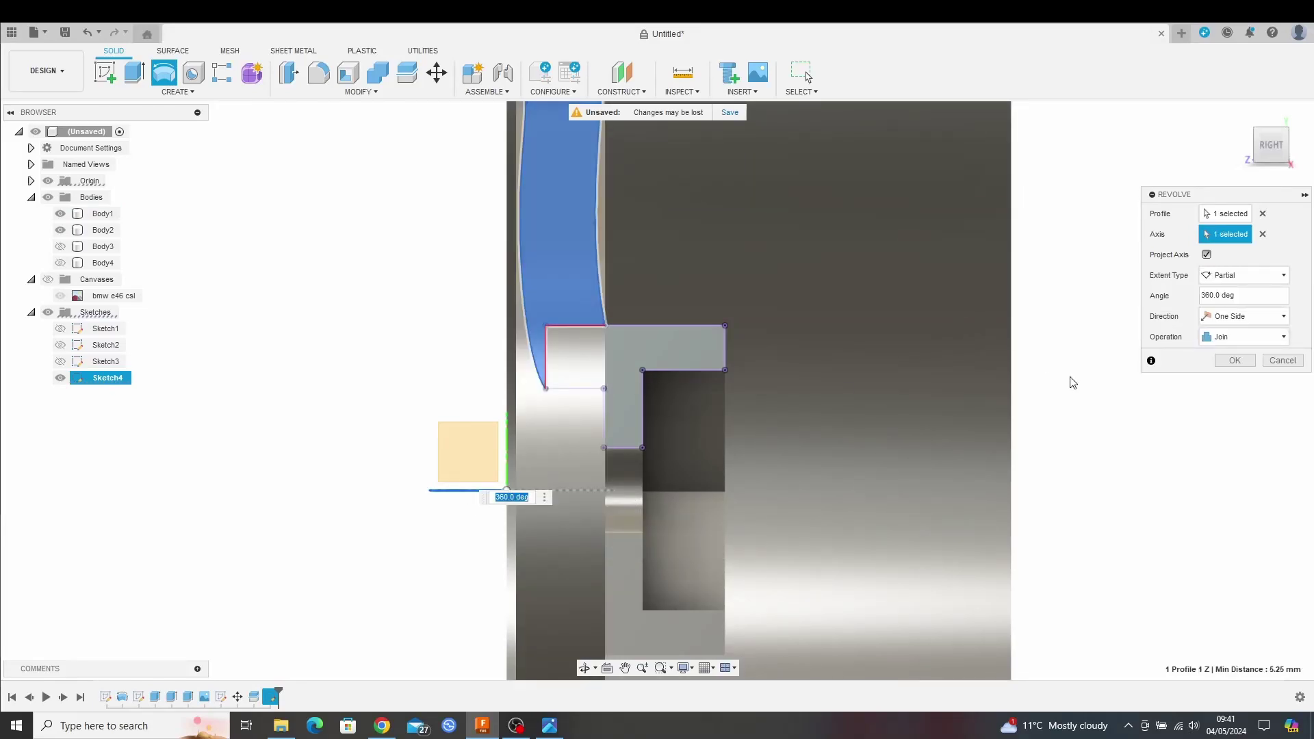
- Adjust body visibility and orbit to check the 360° Join revolve preview from the front
scroll(1061, 411, down, 2)
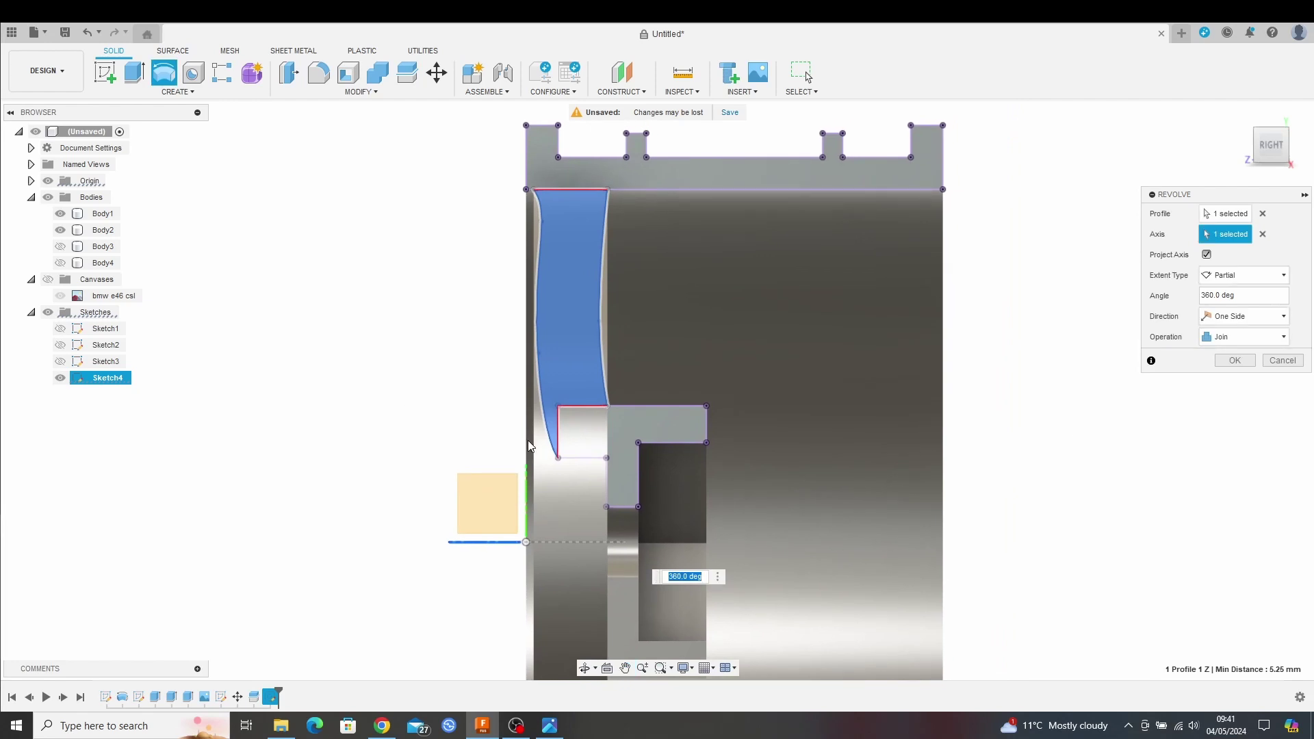
click(61, 247)
click(61, 263)
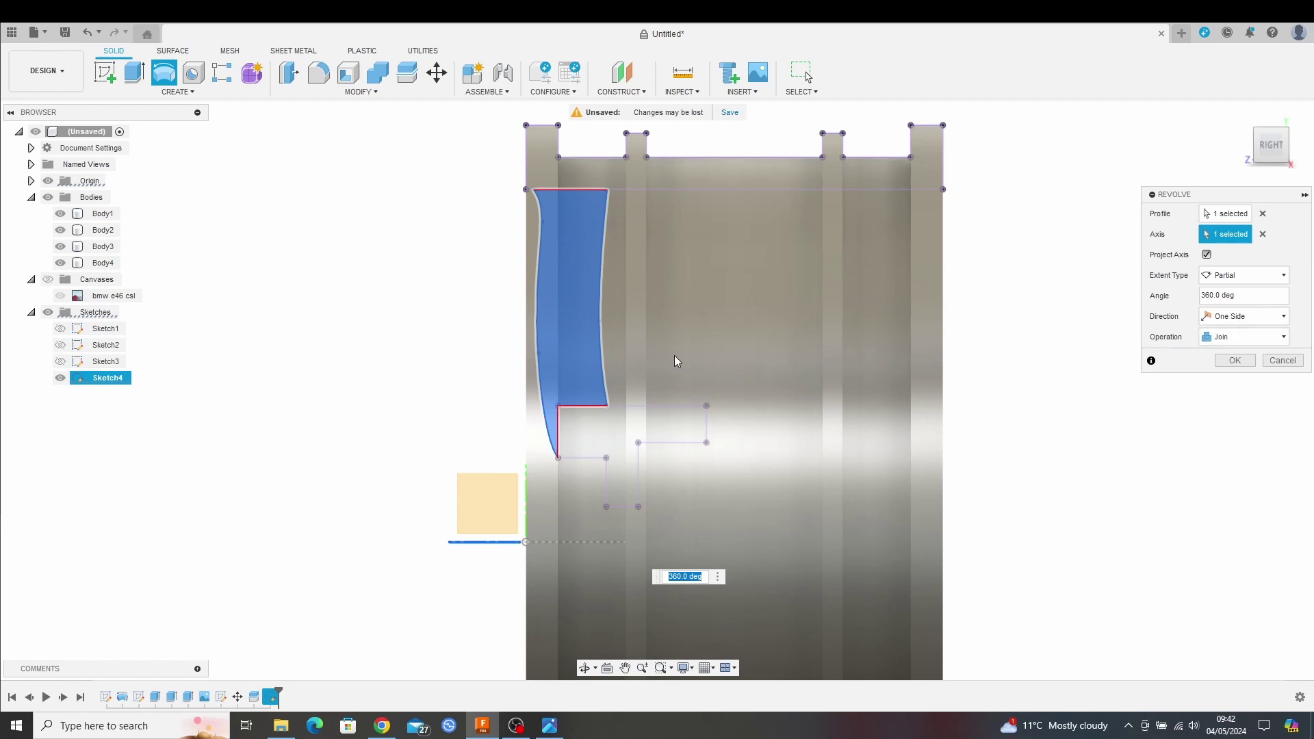
click(60, 215)
click(60, 246)
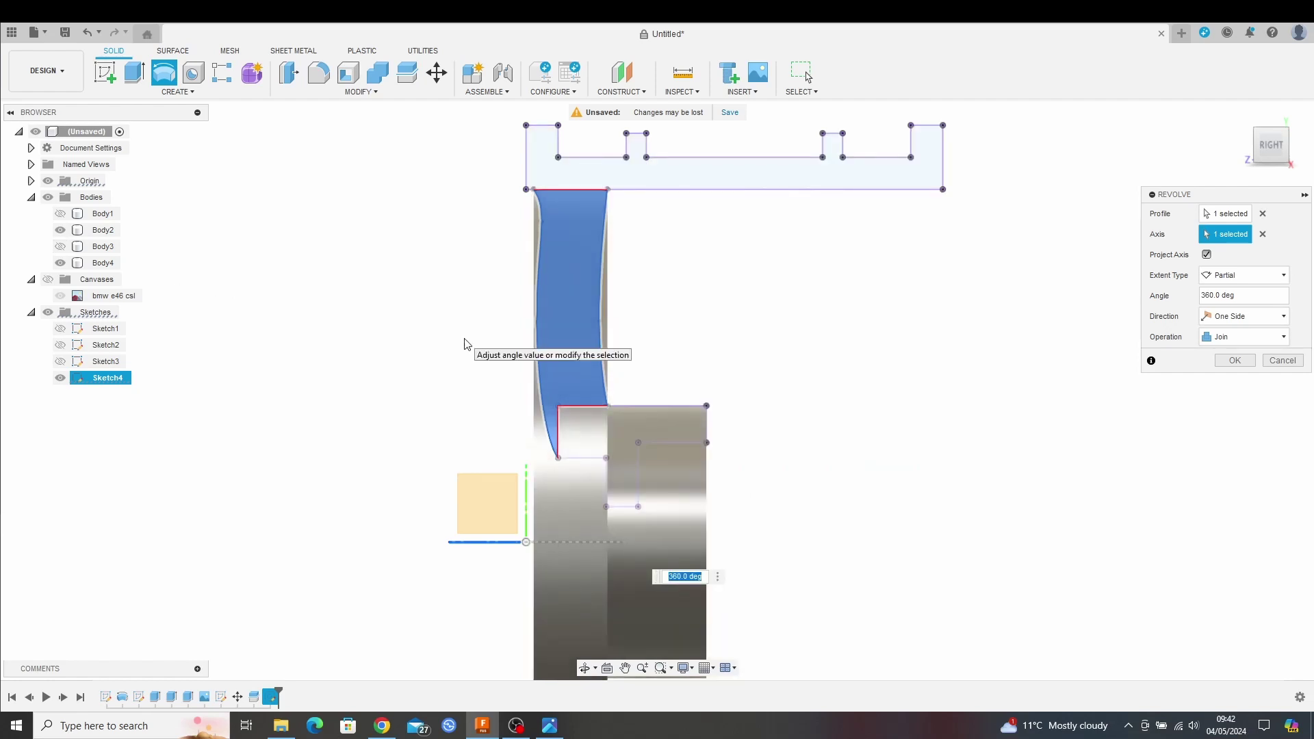
shift+middle_drag(395, 361, 493, 370)
middle_drag(918, 413, 824, 400)
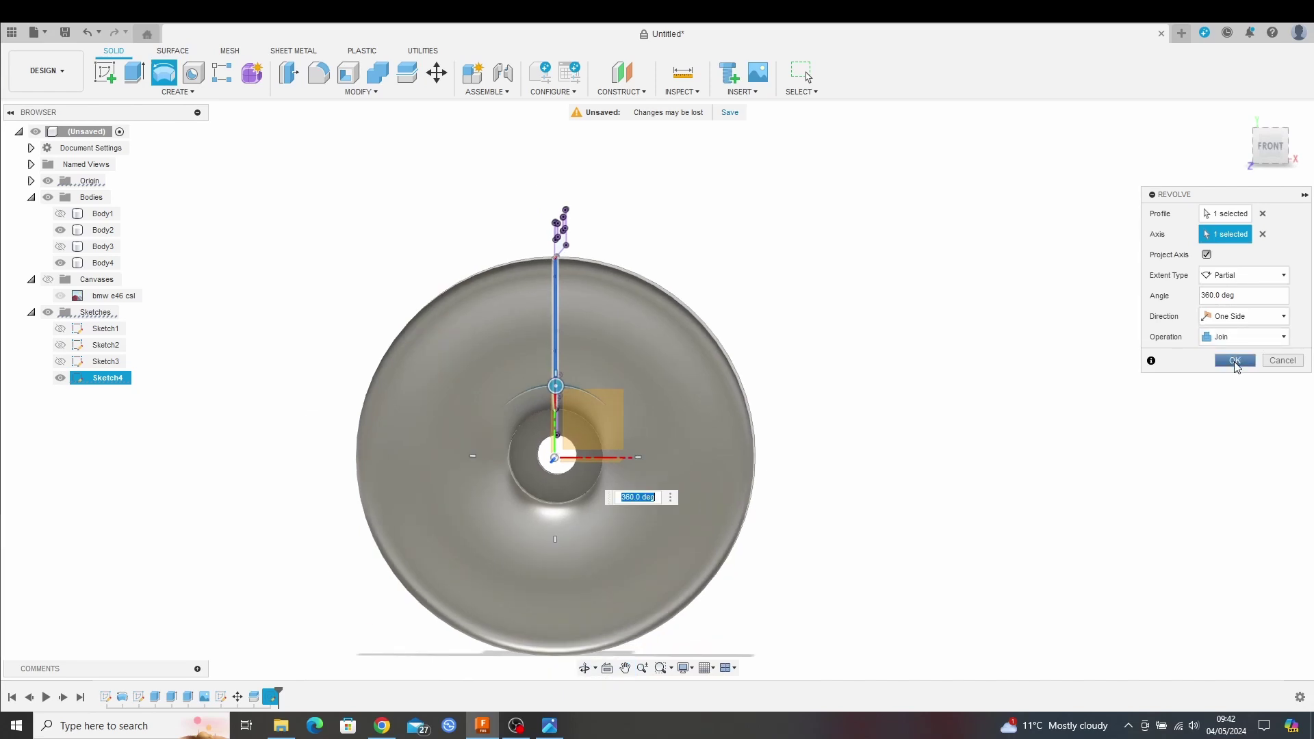
- Commit the revolve, then hide Body2 and show Body1 and Body3 to reveal the full ring
click(1236, 362)
click(61, 233)
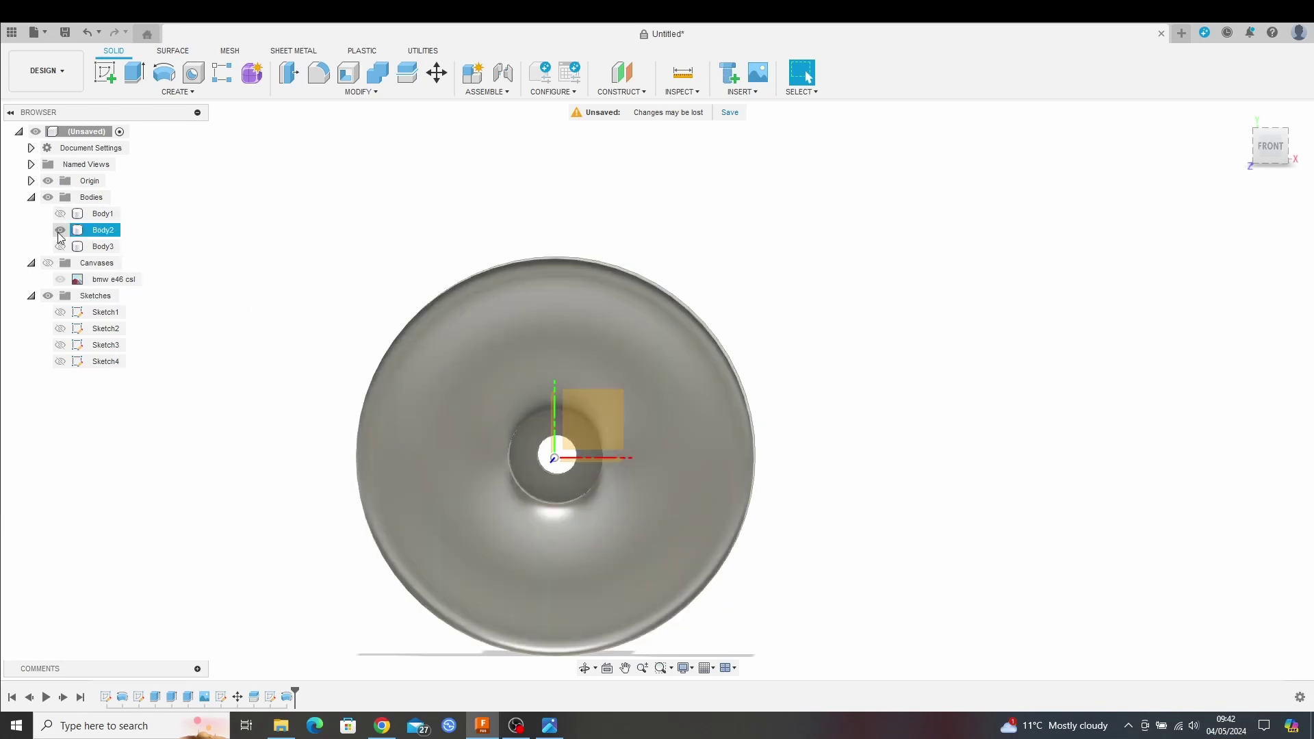
click(60, 230)
click(60, 247)
click(60, 214)
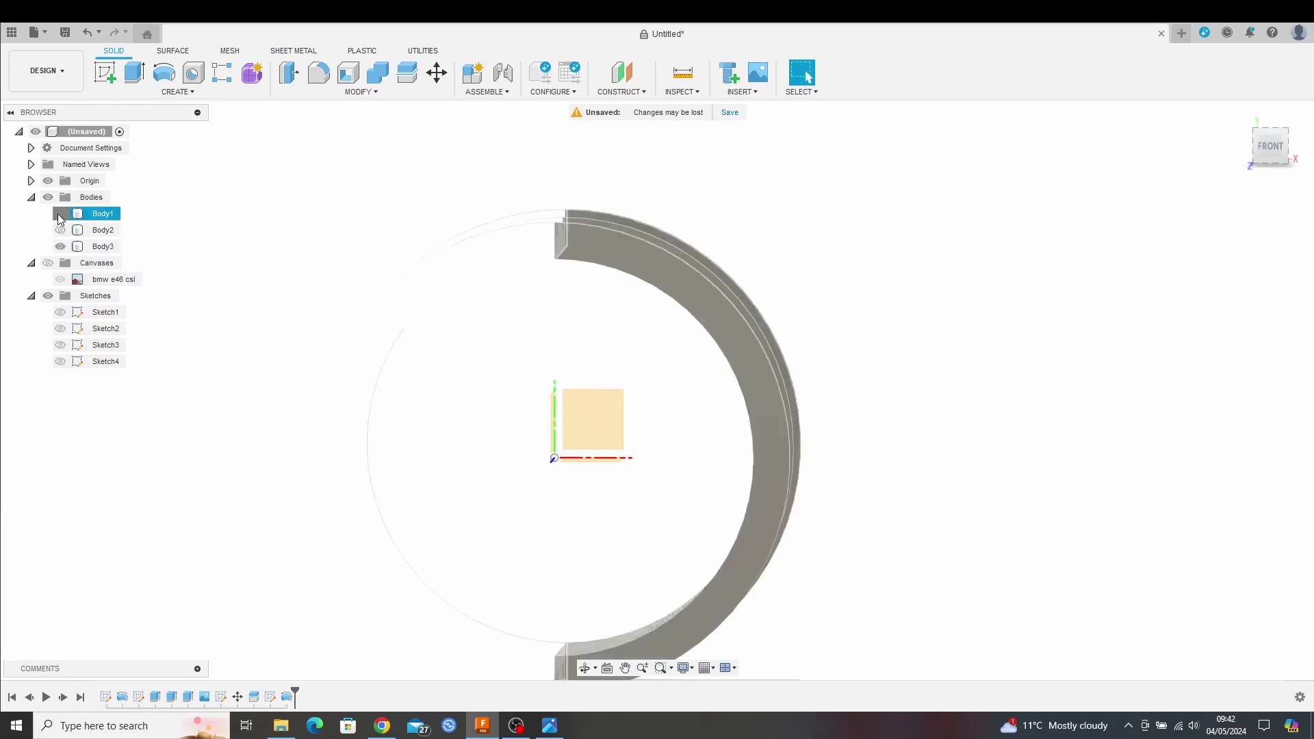
click(60, 214)
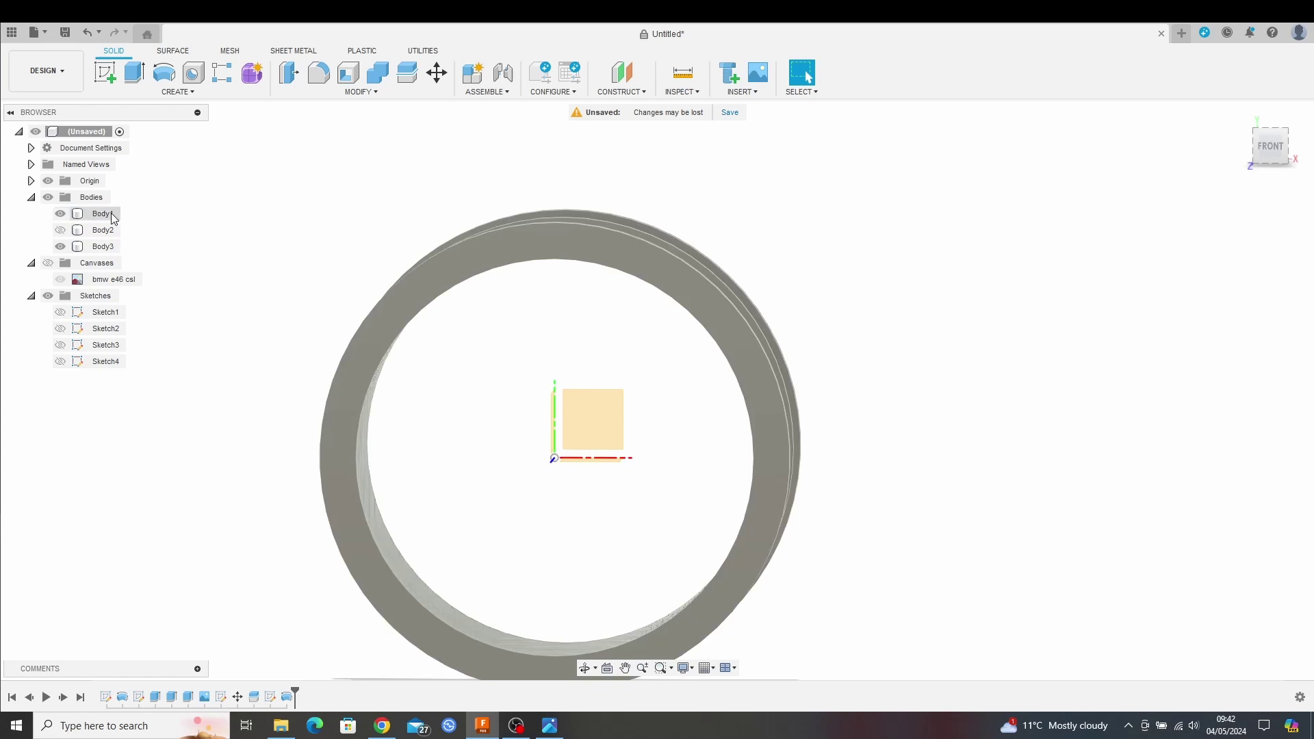
- Combine Body3 into target Body1 with Join, then show the Body2 wheel face again
click(380, 79)
click(99, 214)
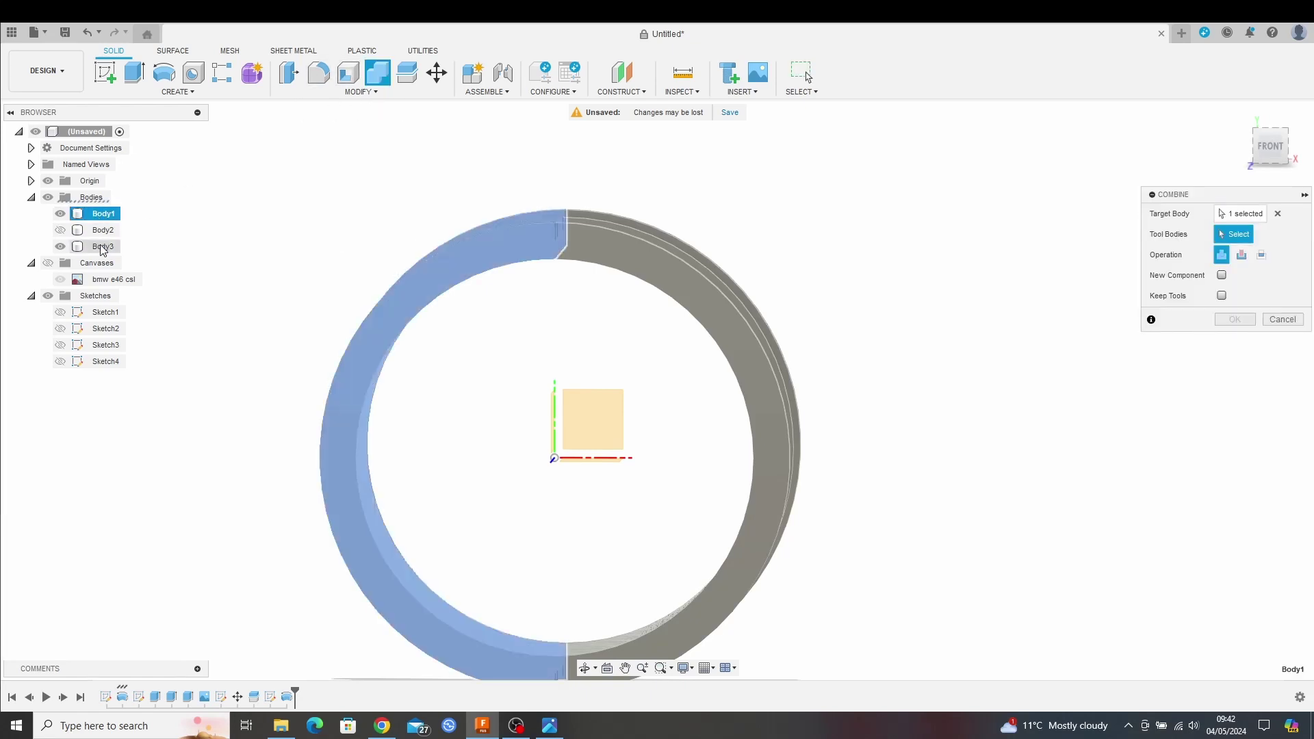
click(102, 247)
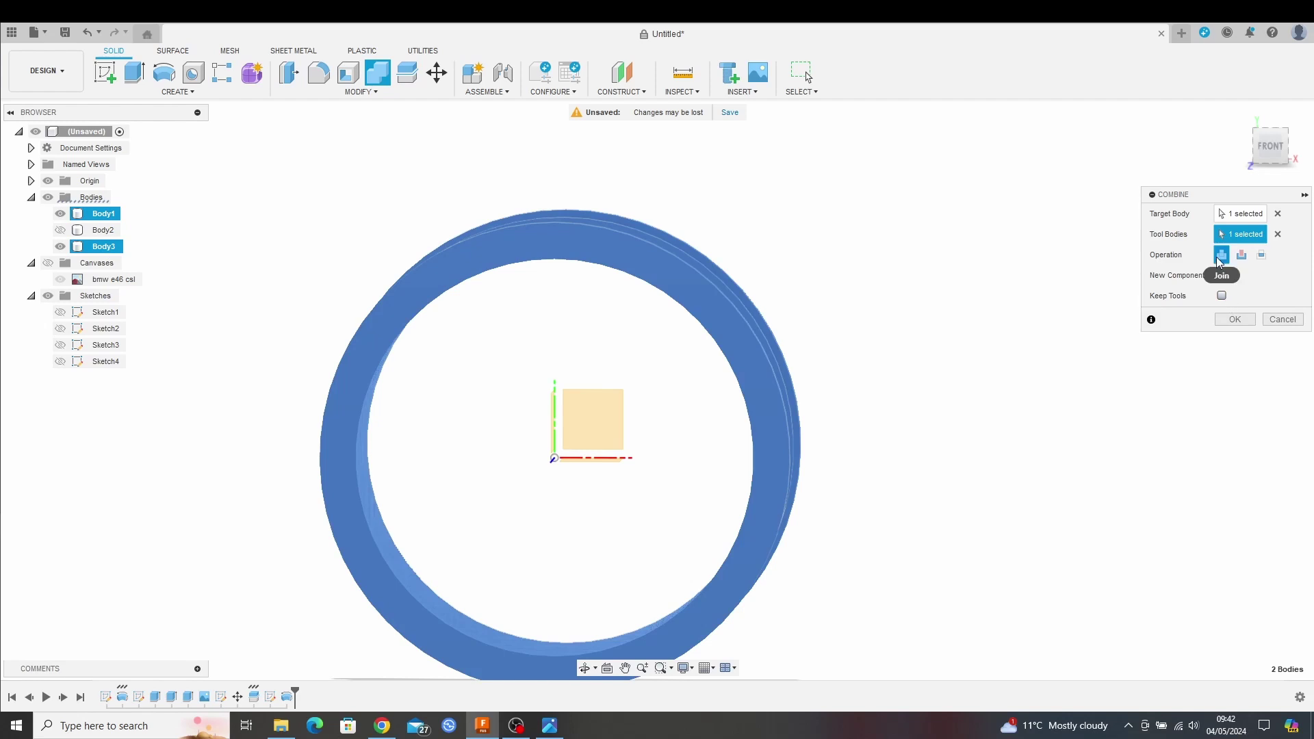
click(1232, 320)
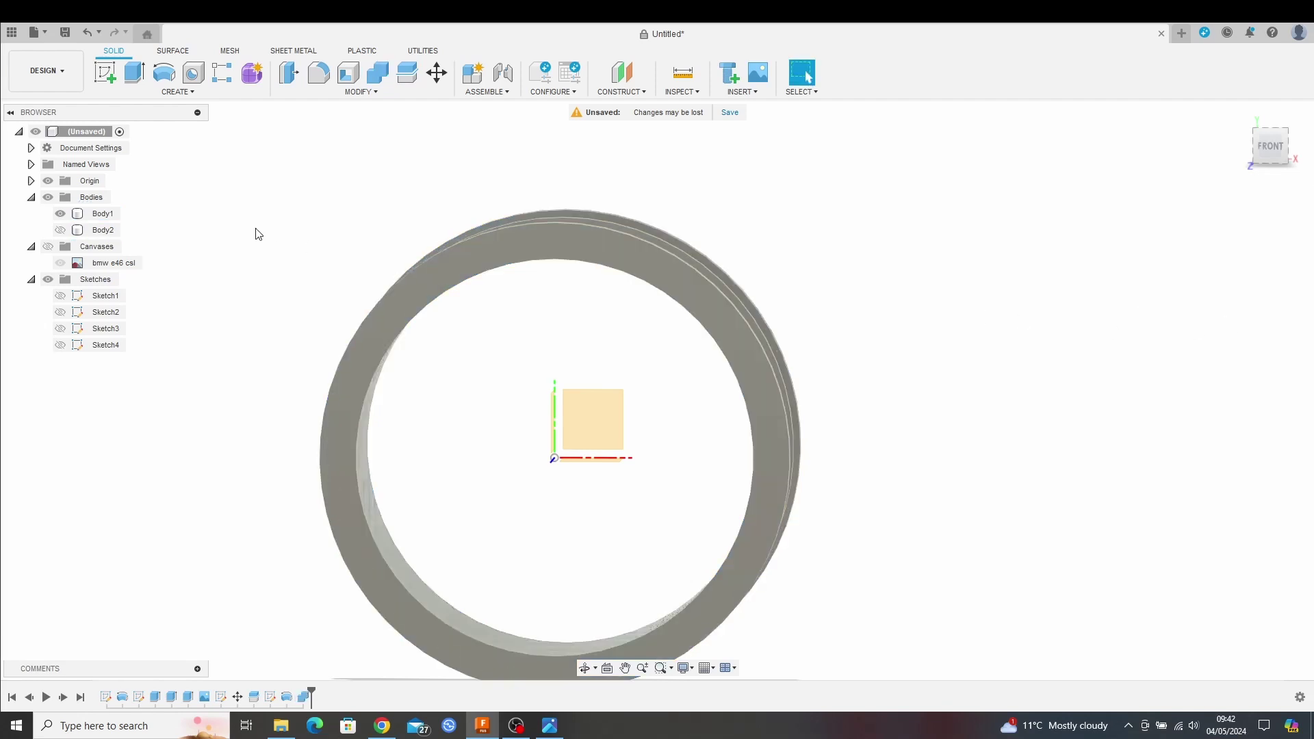
click(60, 231)
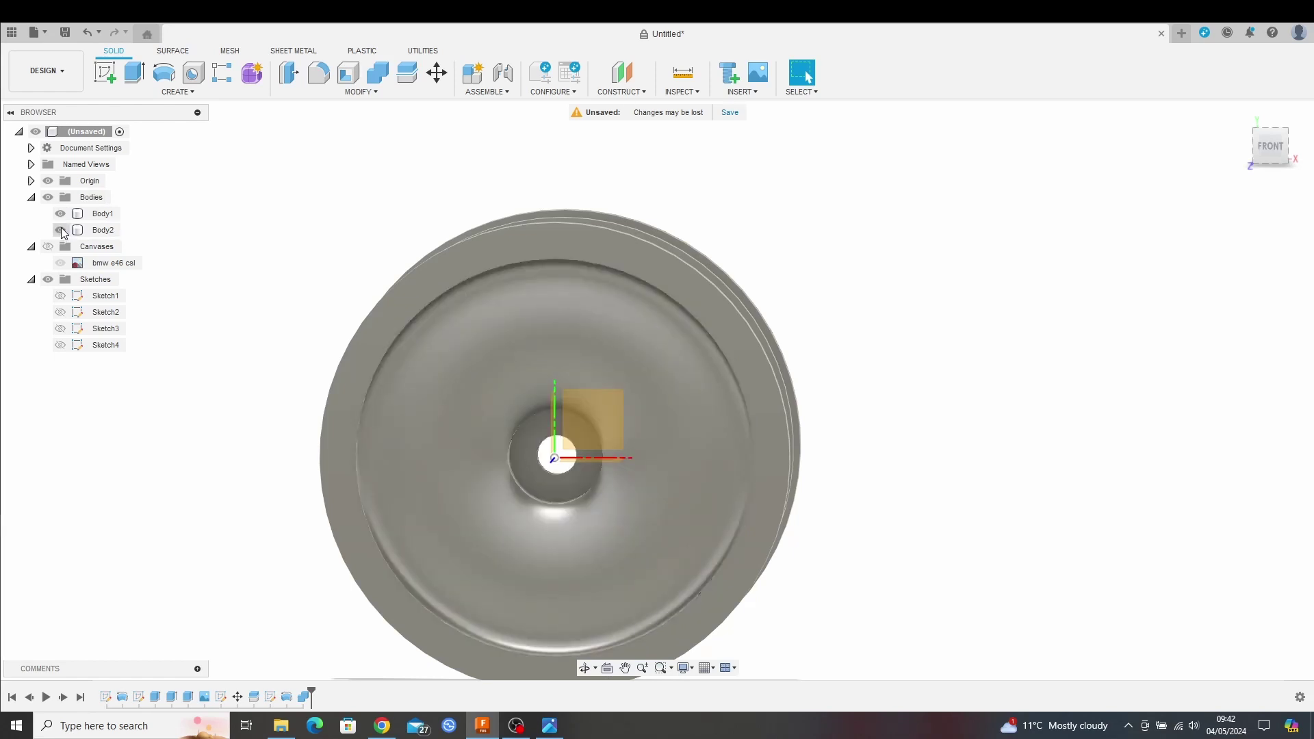
click(60, 214)
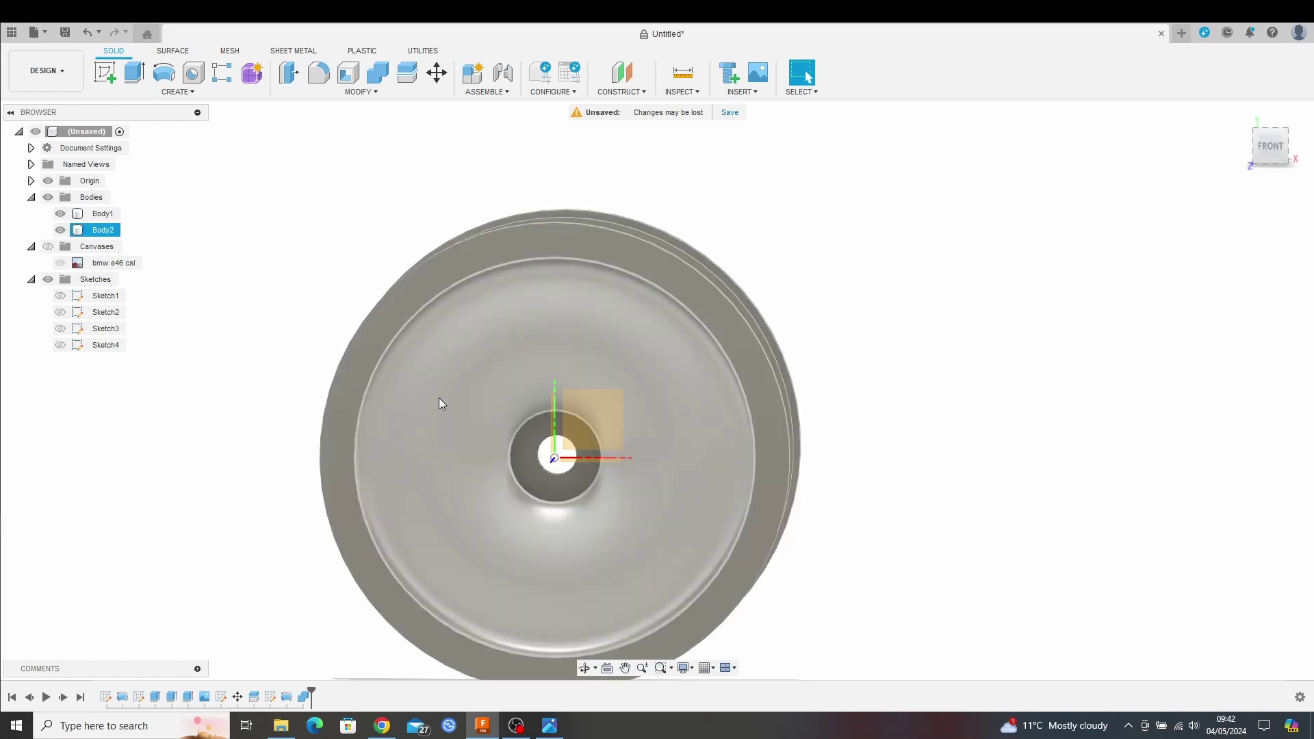
click(67, 234)
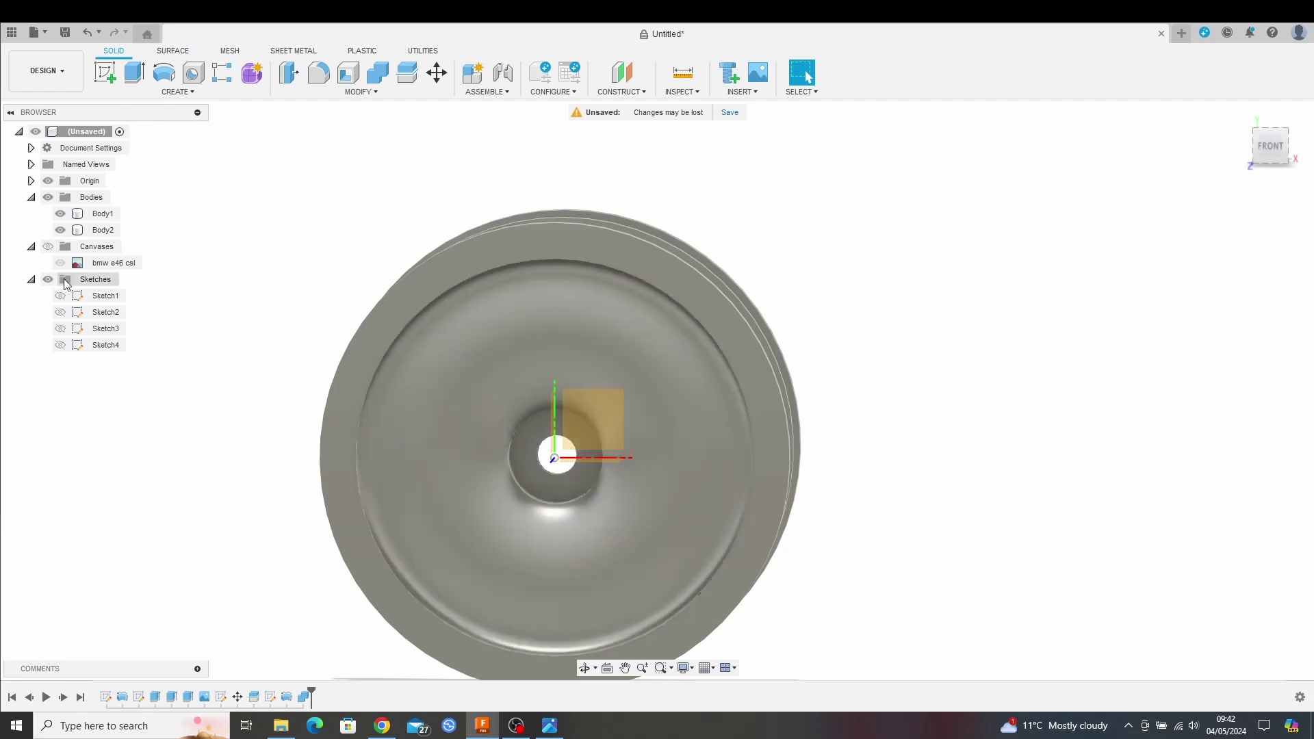
- Show Sketch3 over the wheel face and hide the outer rim Body1
click(60, 329)
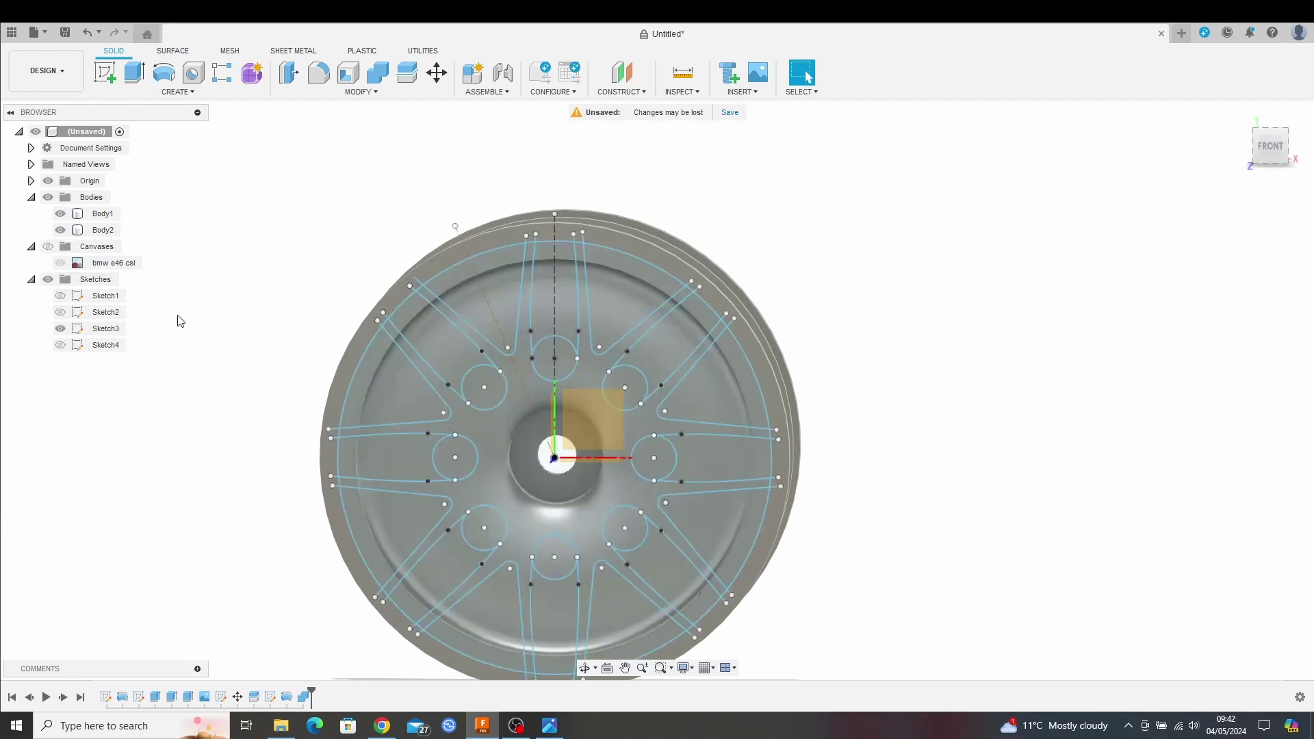
mouse_move(951, 349)
shift+middle_down()
mouse_move(971, 343)
mouse_move(980, 364)
mouse_move(939, 352)
mouse_move(956, 354)
shift+middle_up()
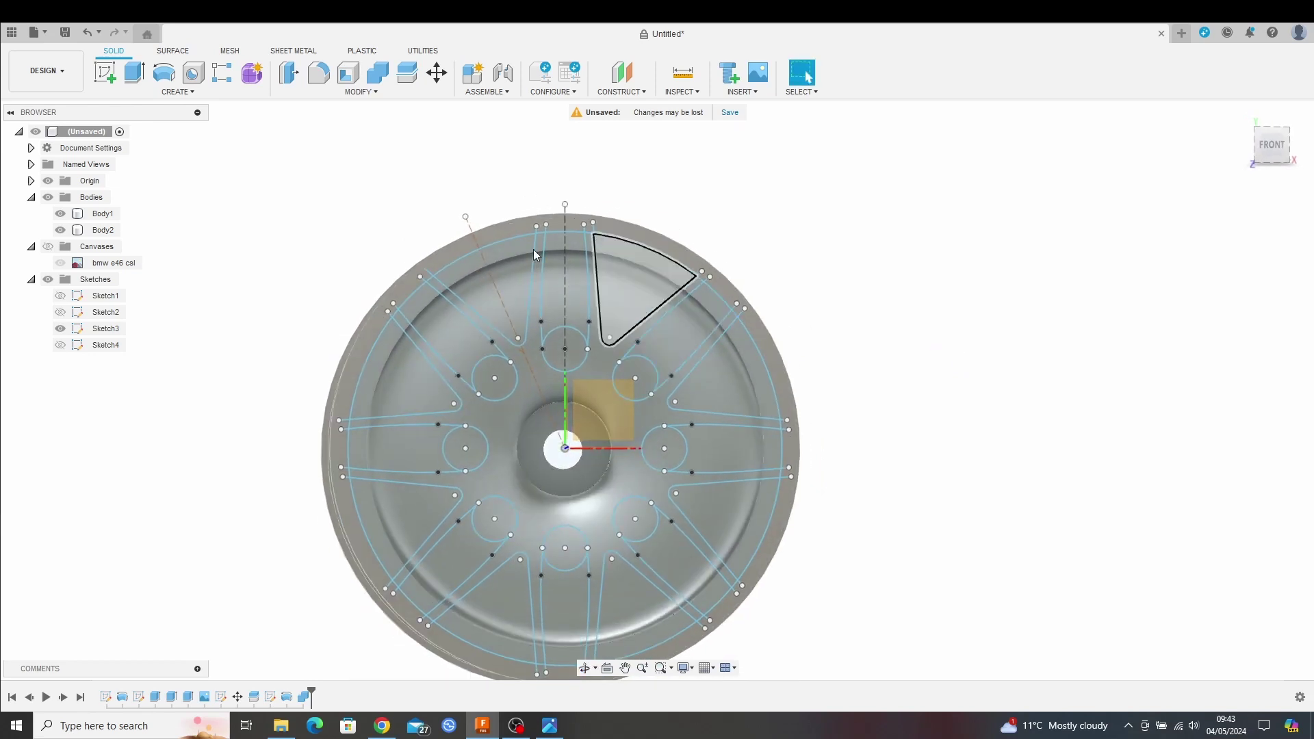
click(60, 214)
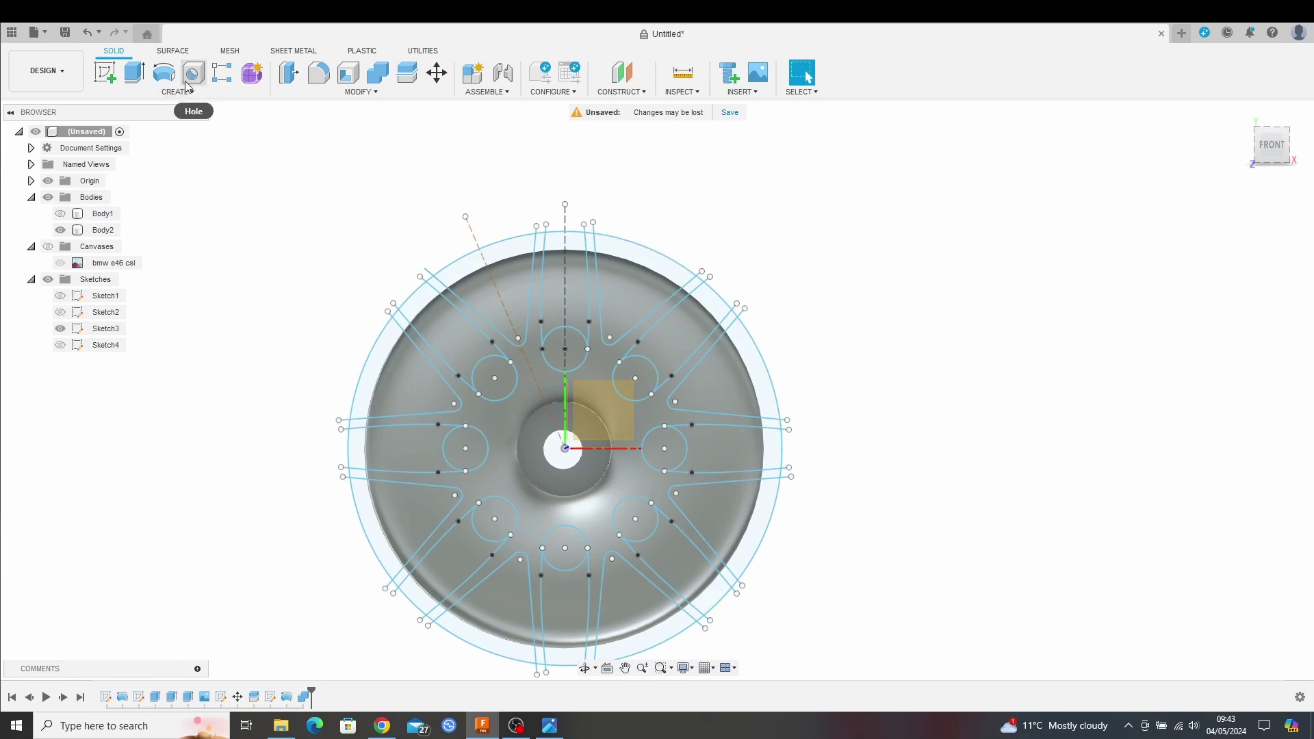
- Extrude Sketch3, selecting all 24 gap profiles between the spokes around the wheel
click(135, 73)
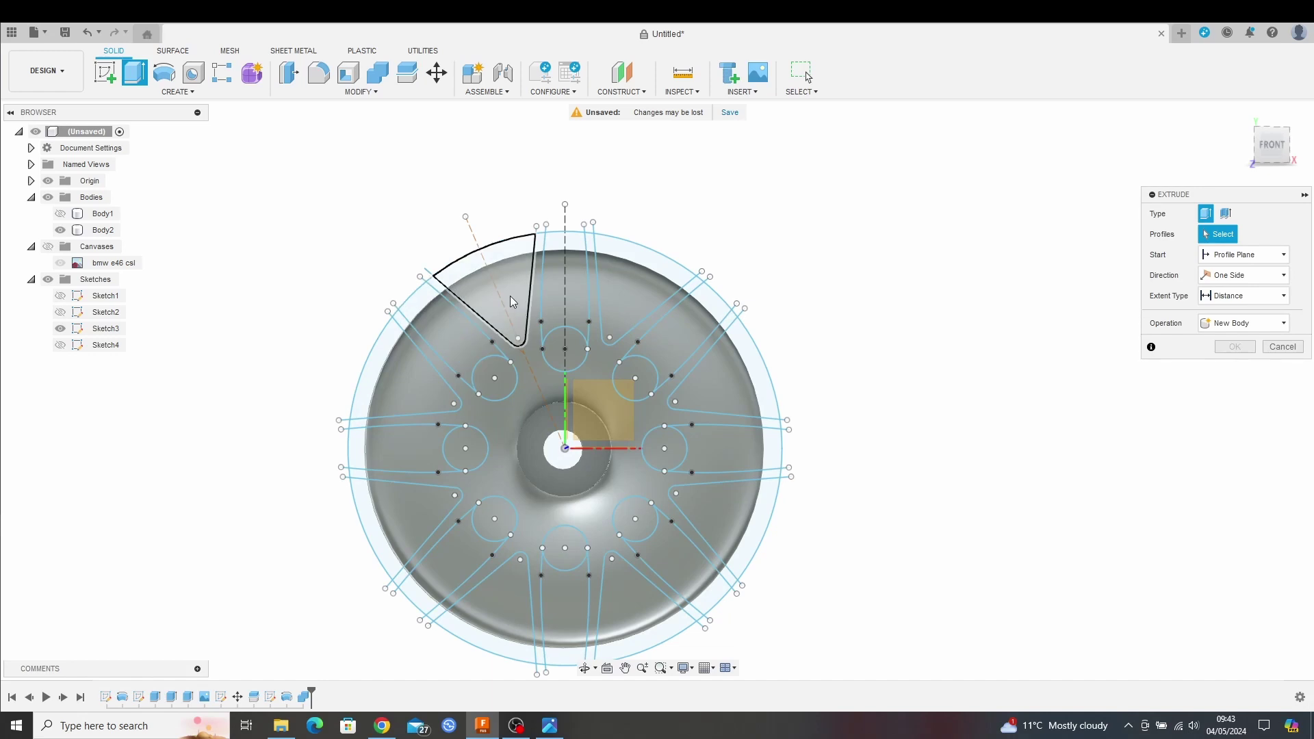
click(511, 296)
click(556, 293)
click(565, 352)
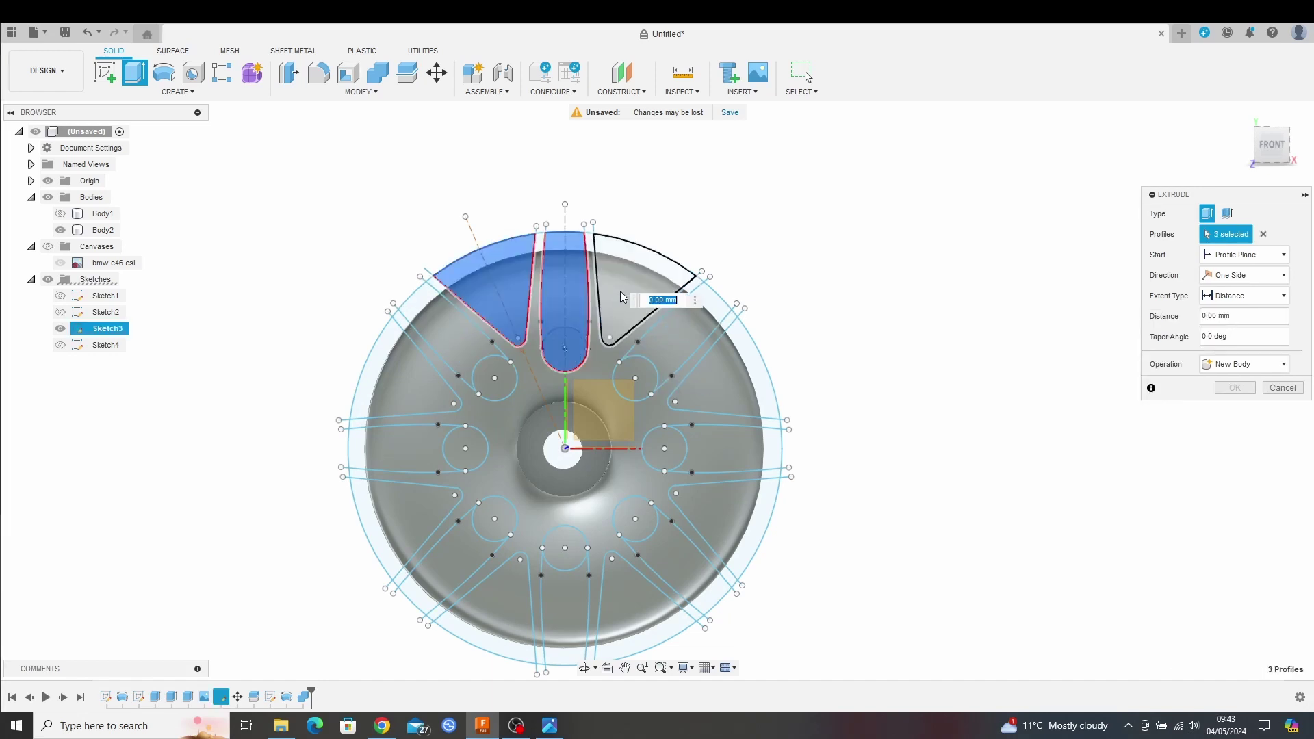
click(621, 290)
click(649, 378)
click(672, 336)
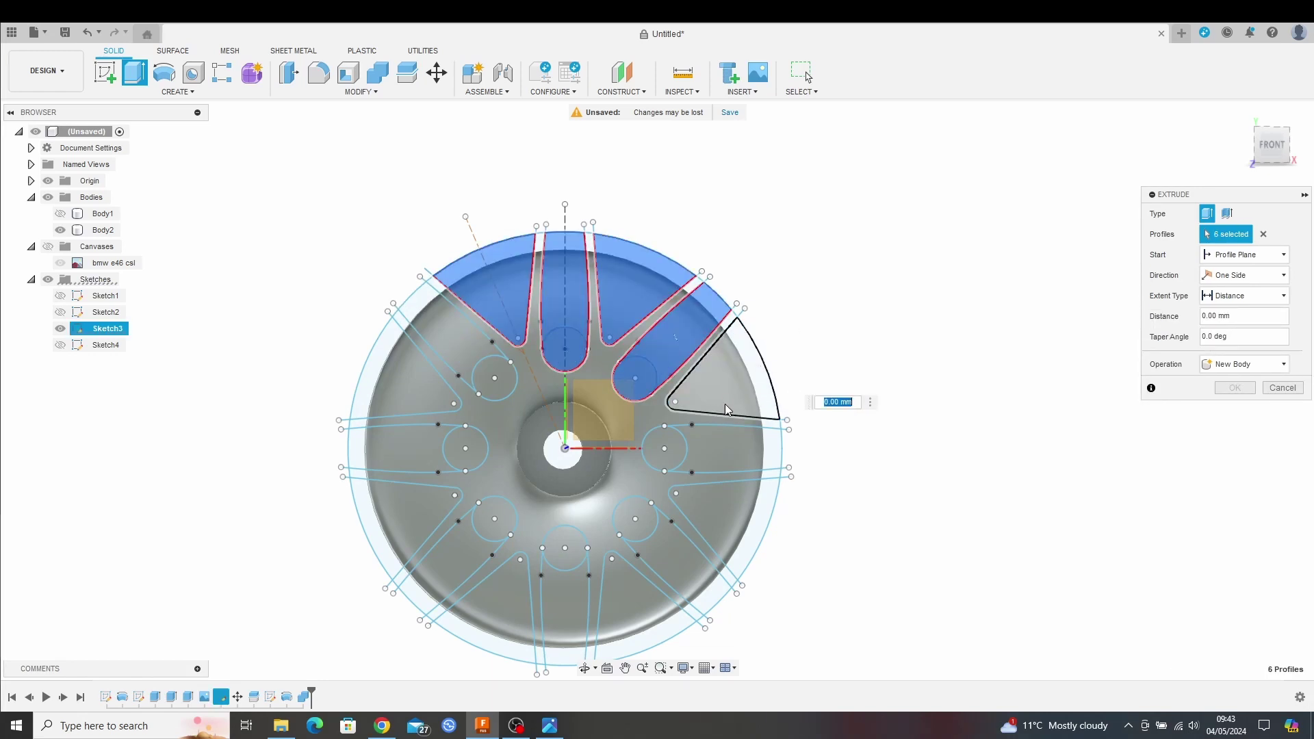
click(747, 384)
click(719, 448)
click(672, 450)
click(708, 515)
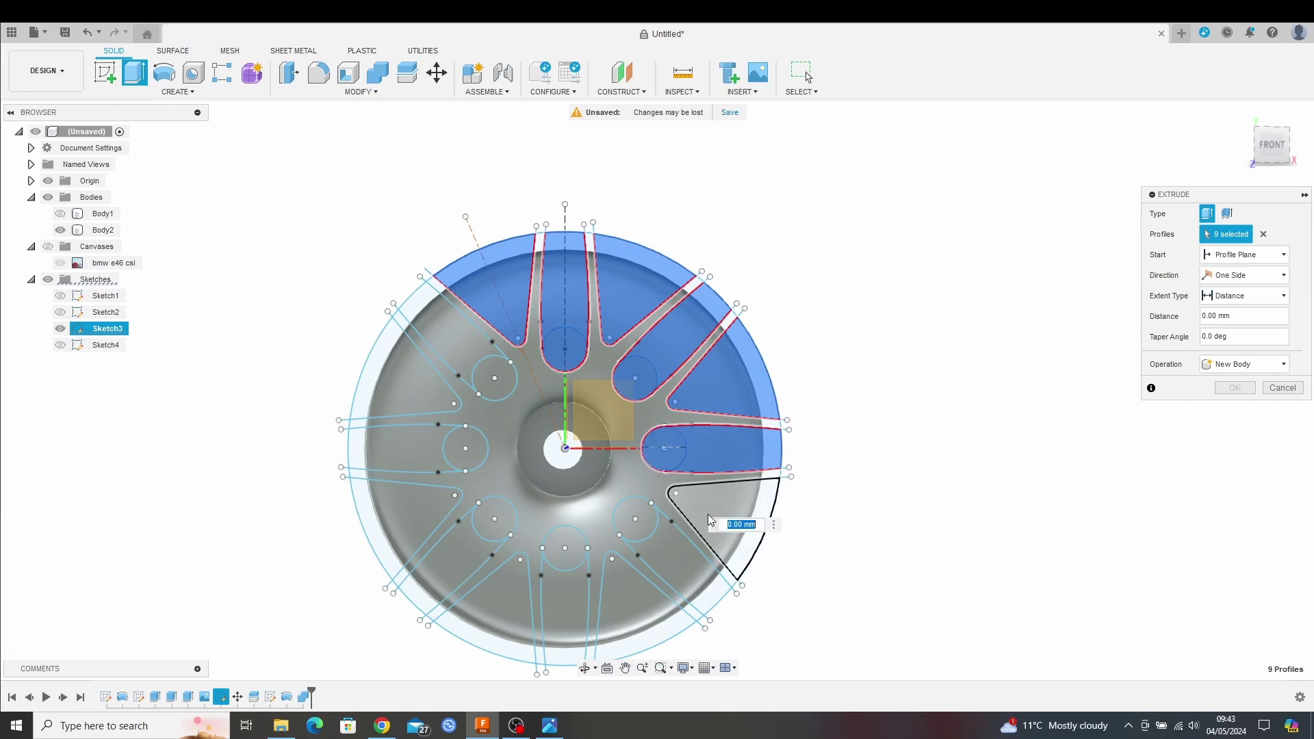
click(675, 558)
click(647, 527)
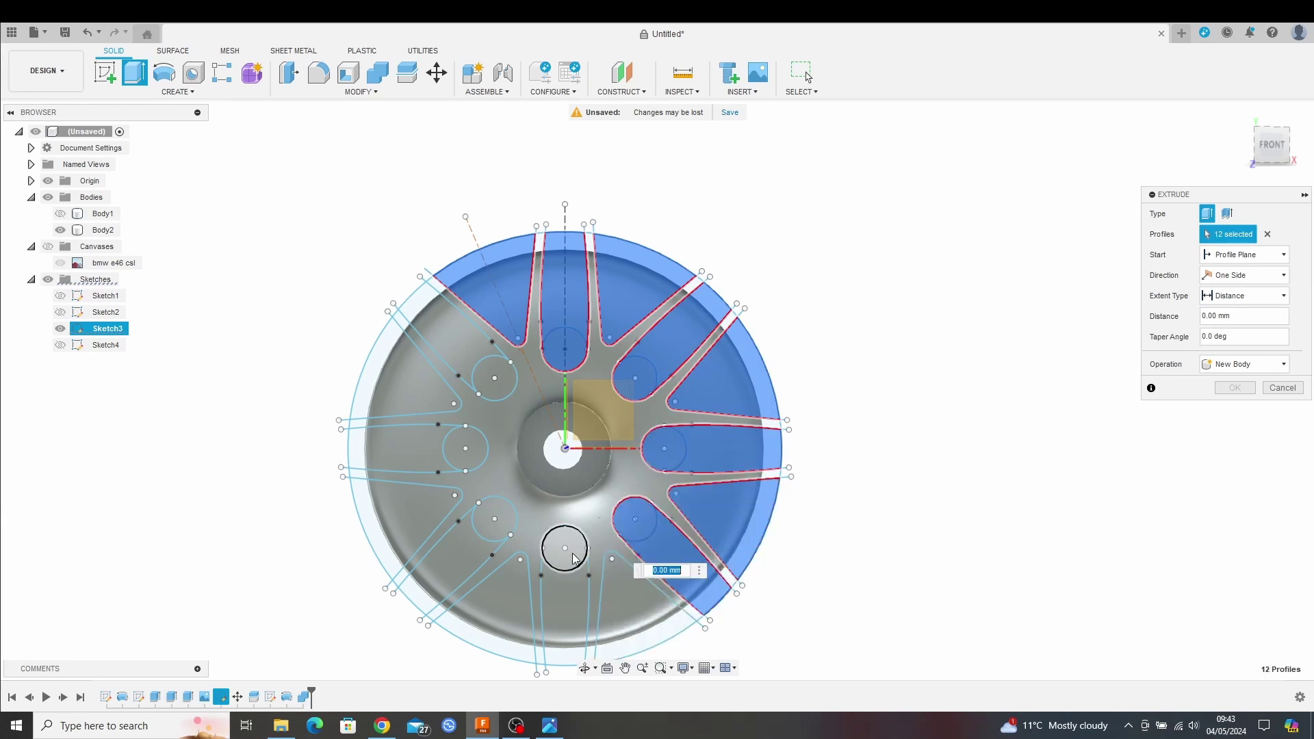
click(574, 558)
click(650, 602)
click(570, 593)
click(506, 601)
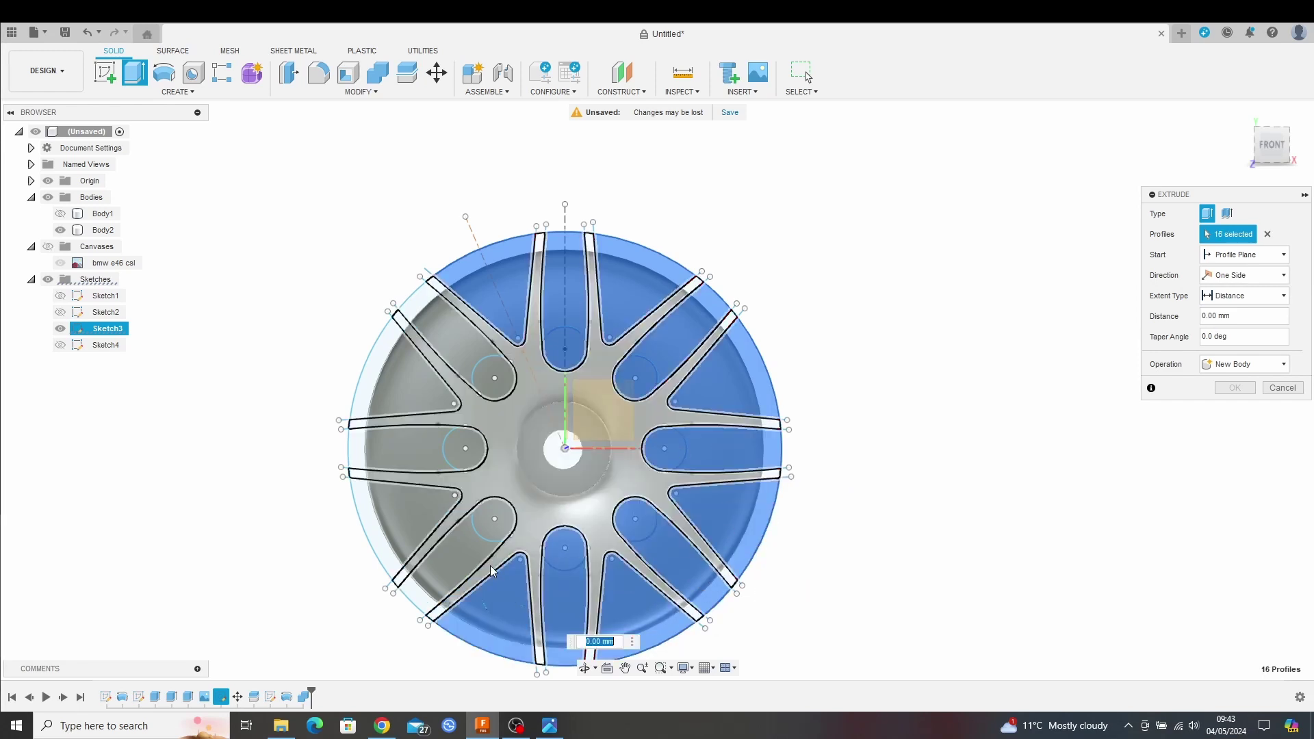
click(484, 522)
click(467, 550)
click(427, 520)
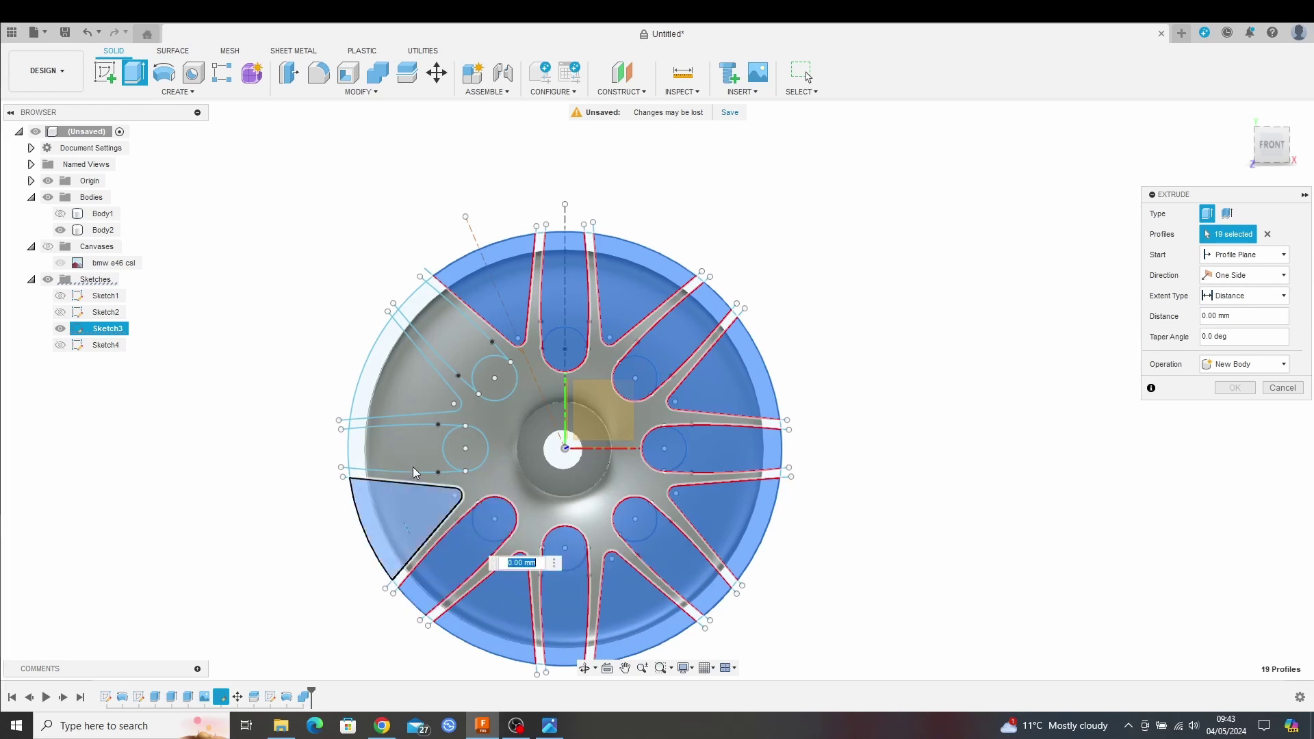
click(411, 448)
click(466, 449)
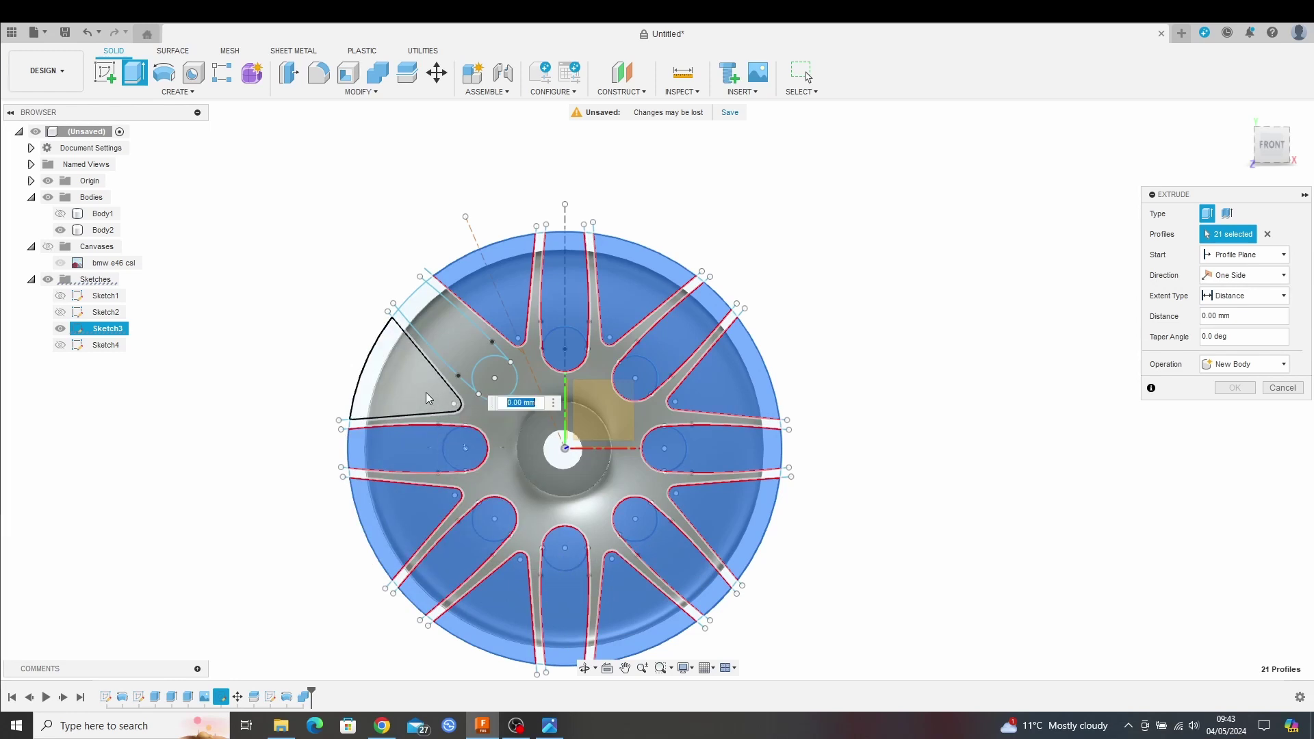
click(426, 393)
click(491, 371)
click(463, 341)
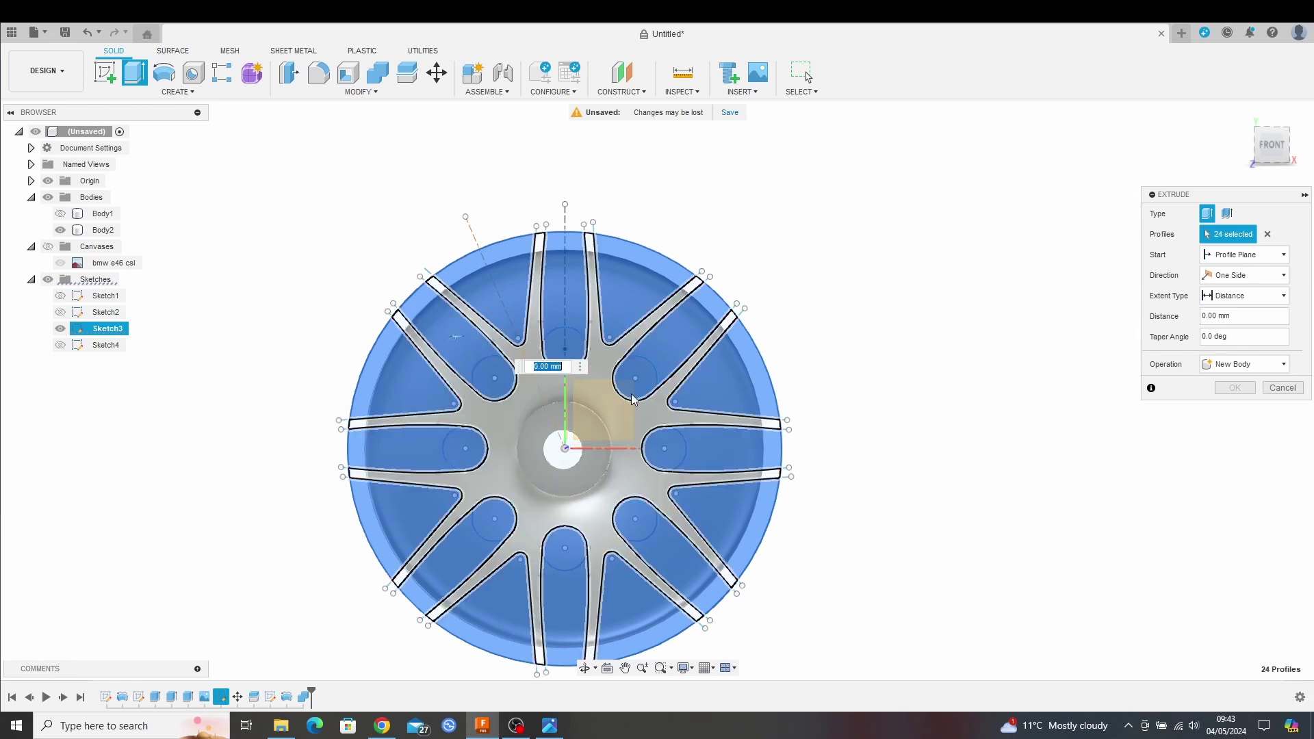
- Set the extrude to a -24 mm cut and apply it to carve the spokes
shift+middle_drag(1085, 514, 962, 528)
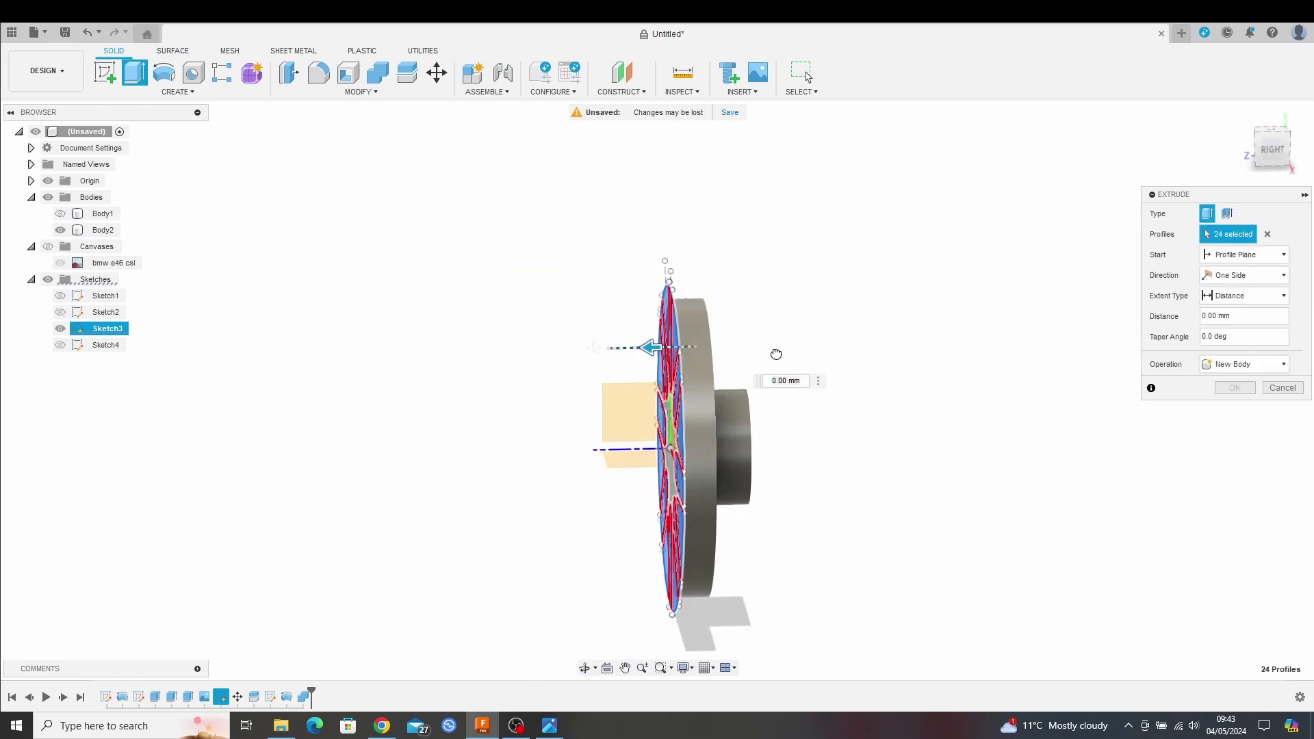
drag(776, 354, 811, 360)
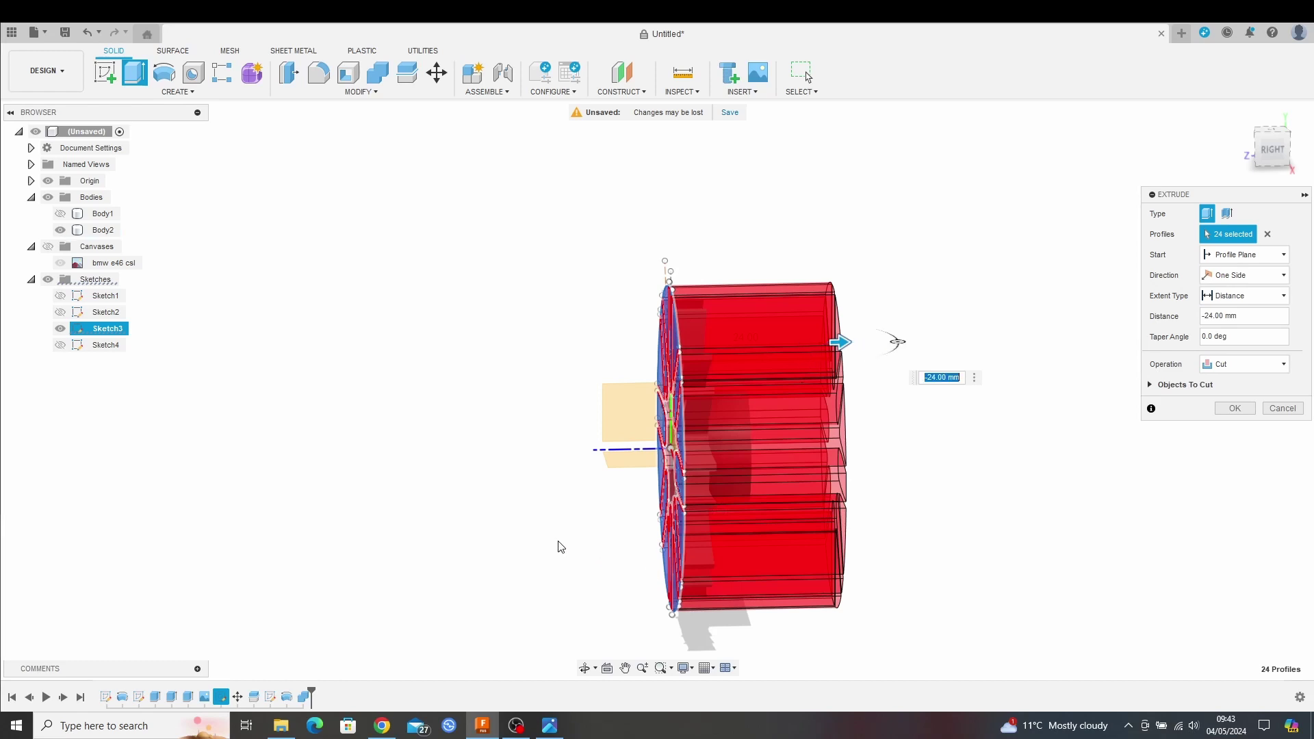
shift+middle_drag(557, 546, 767, 544)
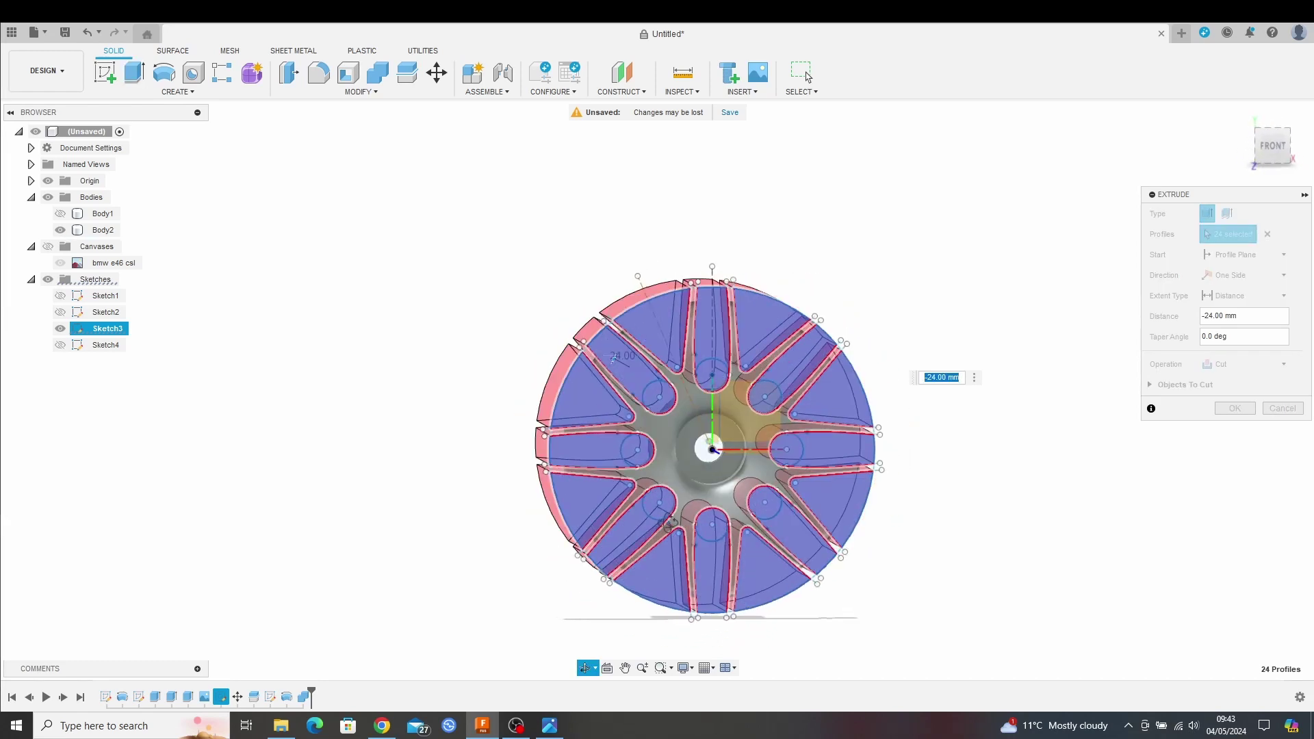
click(1235, 409)
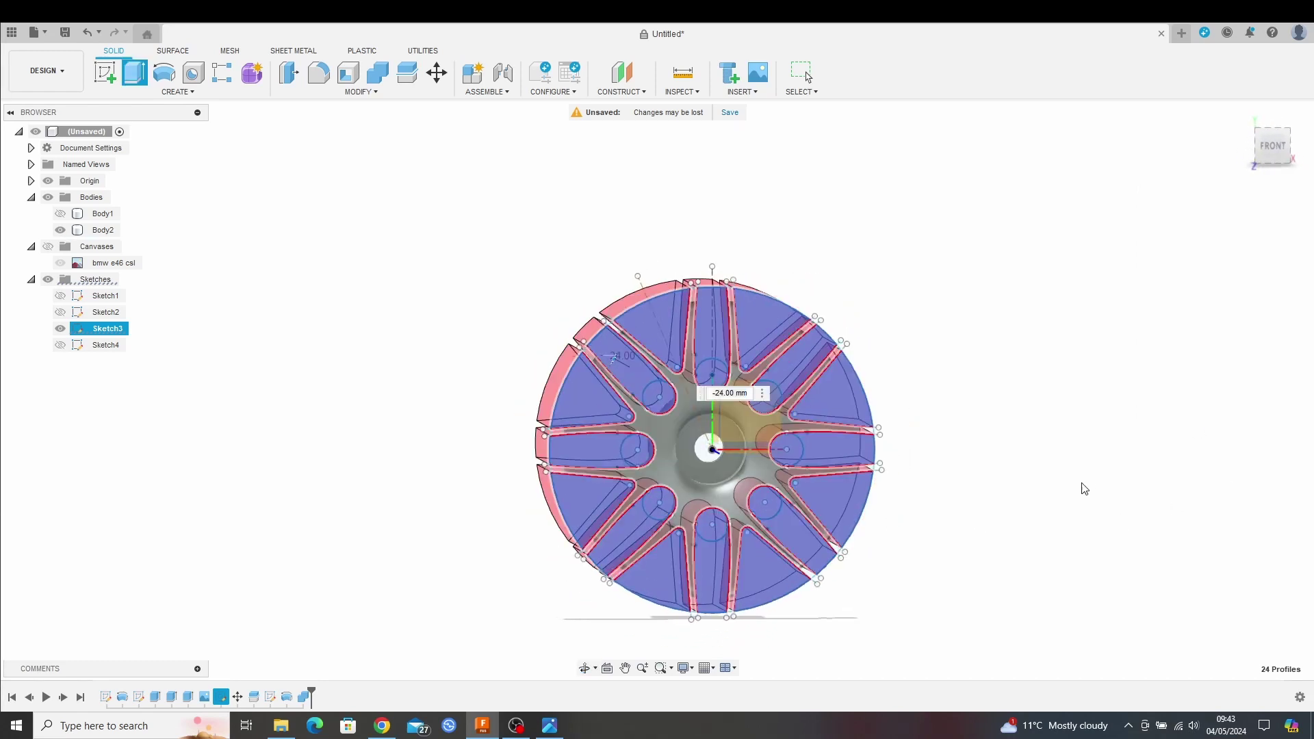
shift+middle_drag(1002, 483, 849, 467)
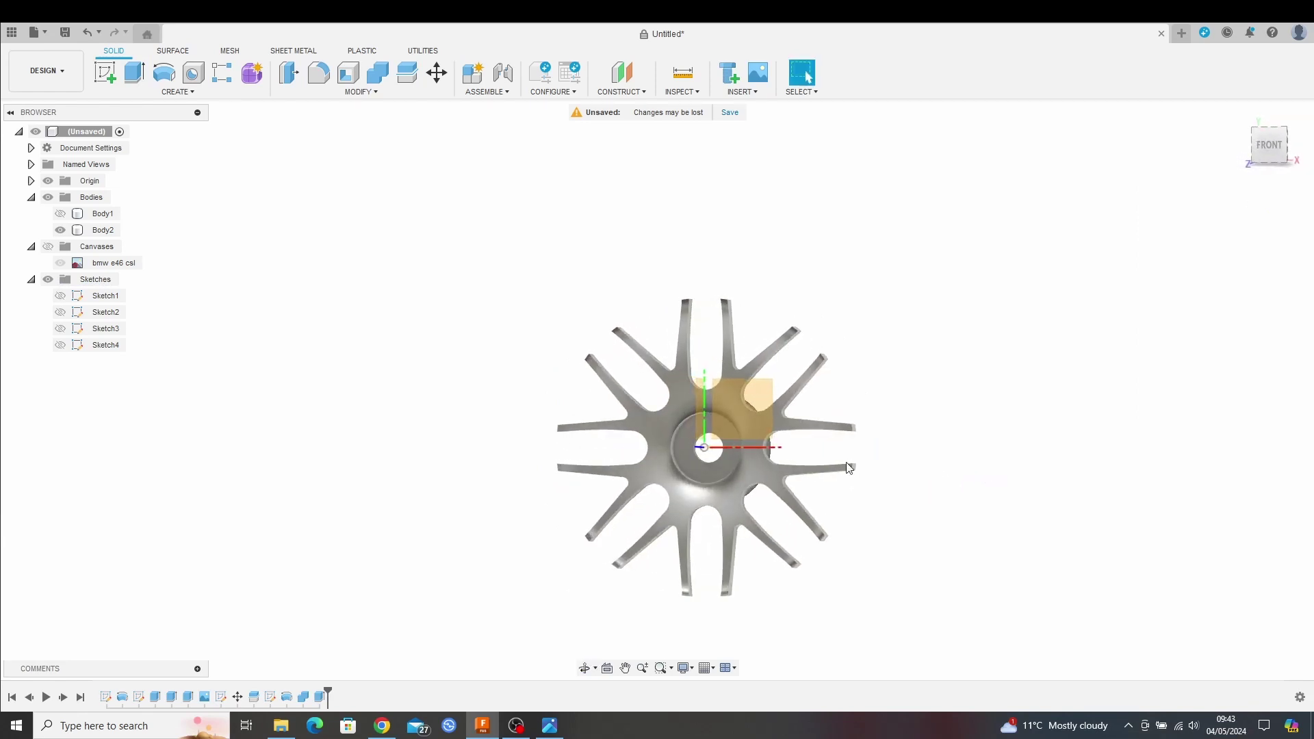
- Show Body1 again and orbit to inspect the rim around the spoked face
click(61, 214)
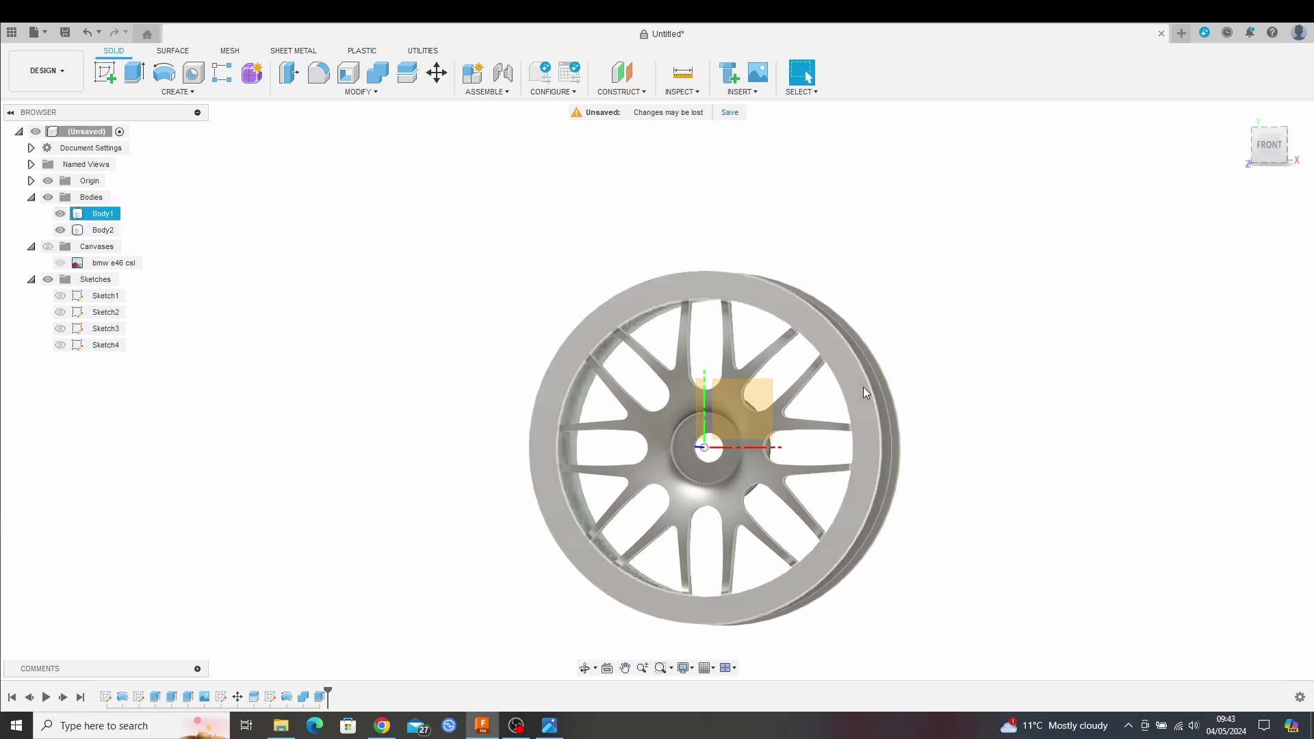
mouse_move(980, 461)
shift+middle_down()
mouse_move(964, 438)
mouse_move(924, 434)
mouse_move(904, 440)
mouse_move(900, 470)
mouse_move(922, 484)
mouse_move(1053, 434)
mouse_move(1032, 474)
mouse_move(972, 437)
mouse_move(988, 438)
shift+middle_up()
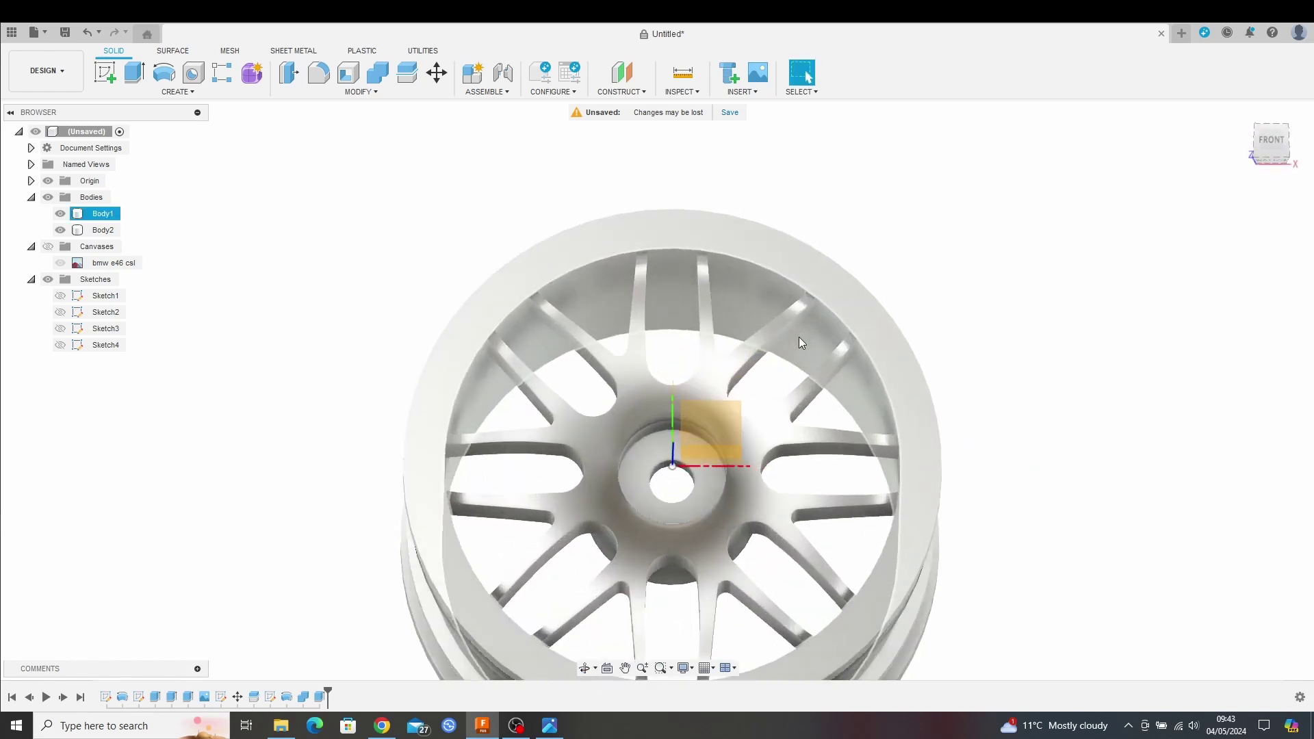
scroll(830, 371, down, 5)
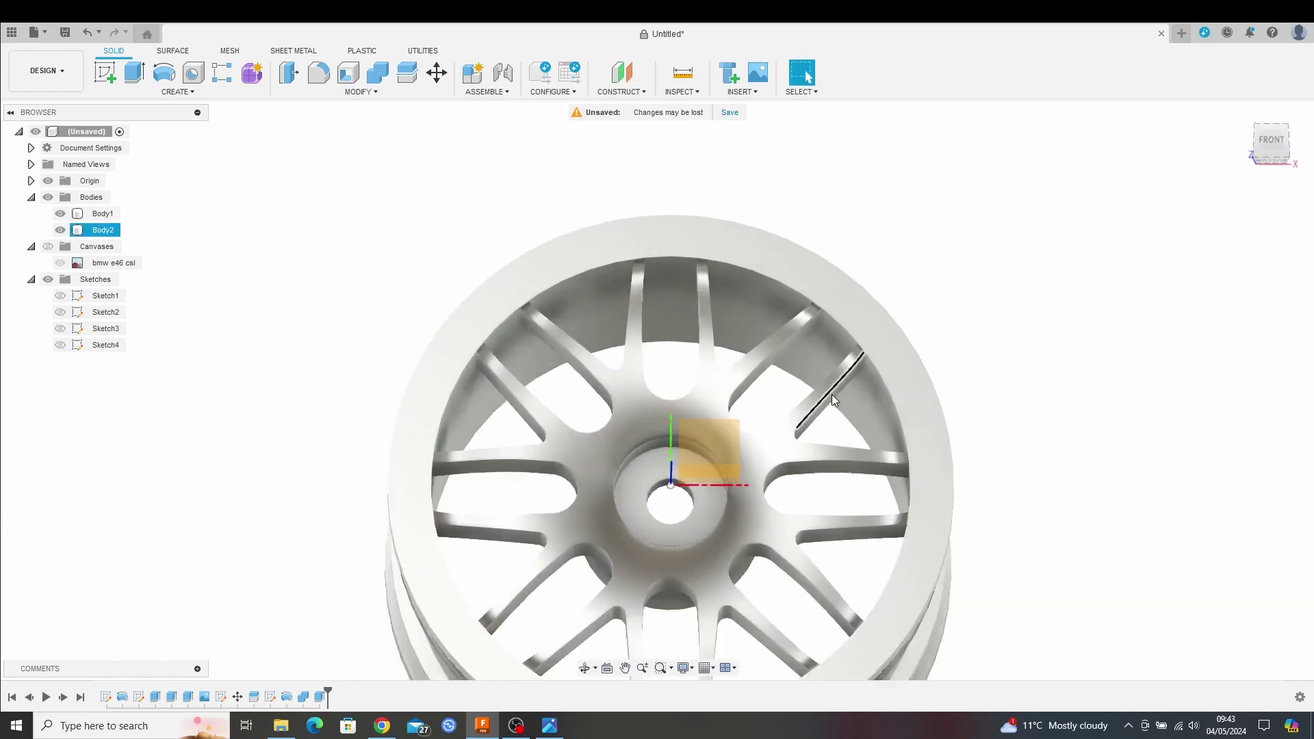
shift+middle_drag(886, 426, 856, 461)
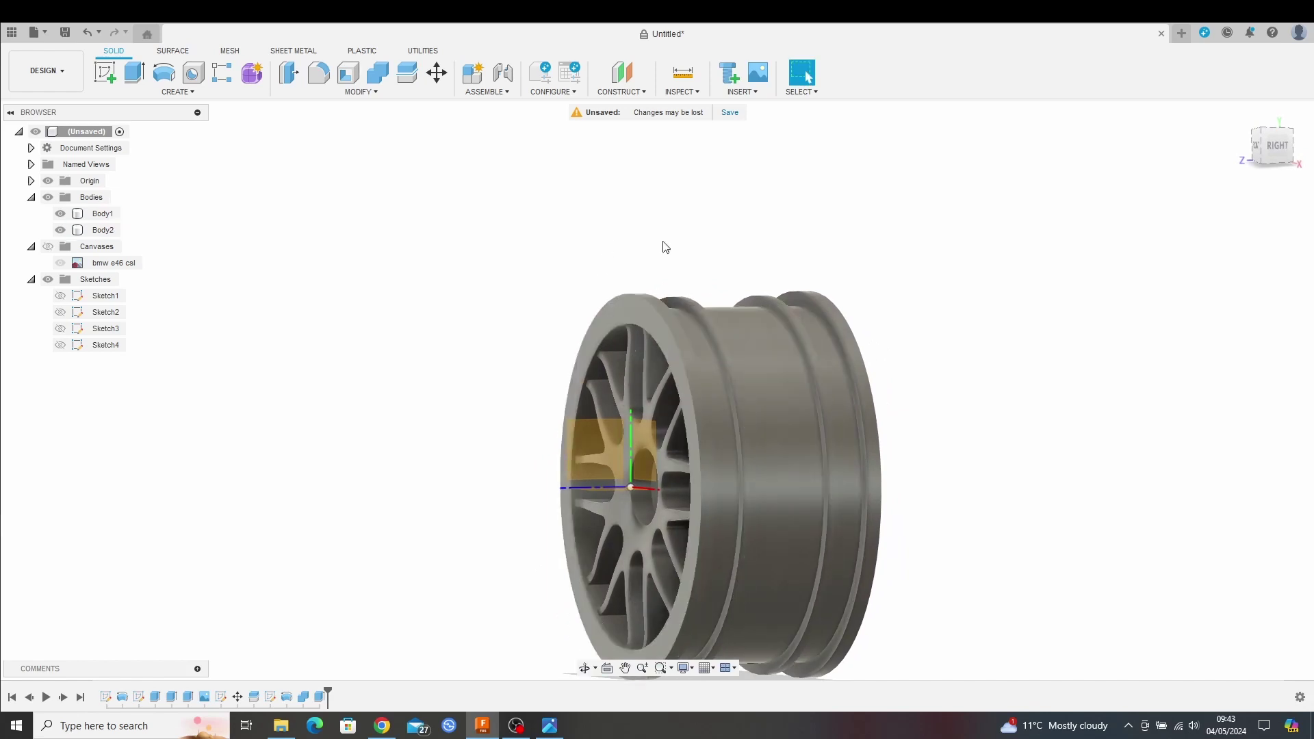
- Try a Move on the spoke body, then cancel it and clear the face selection
click(439, 73)
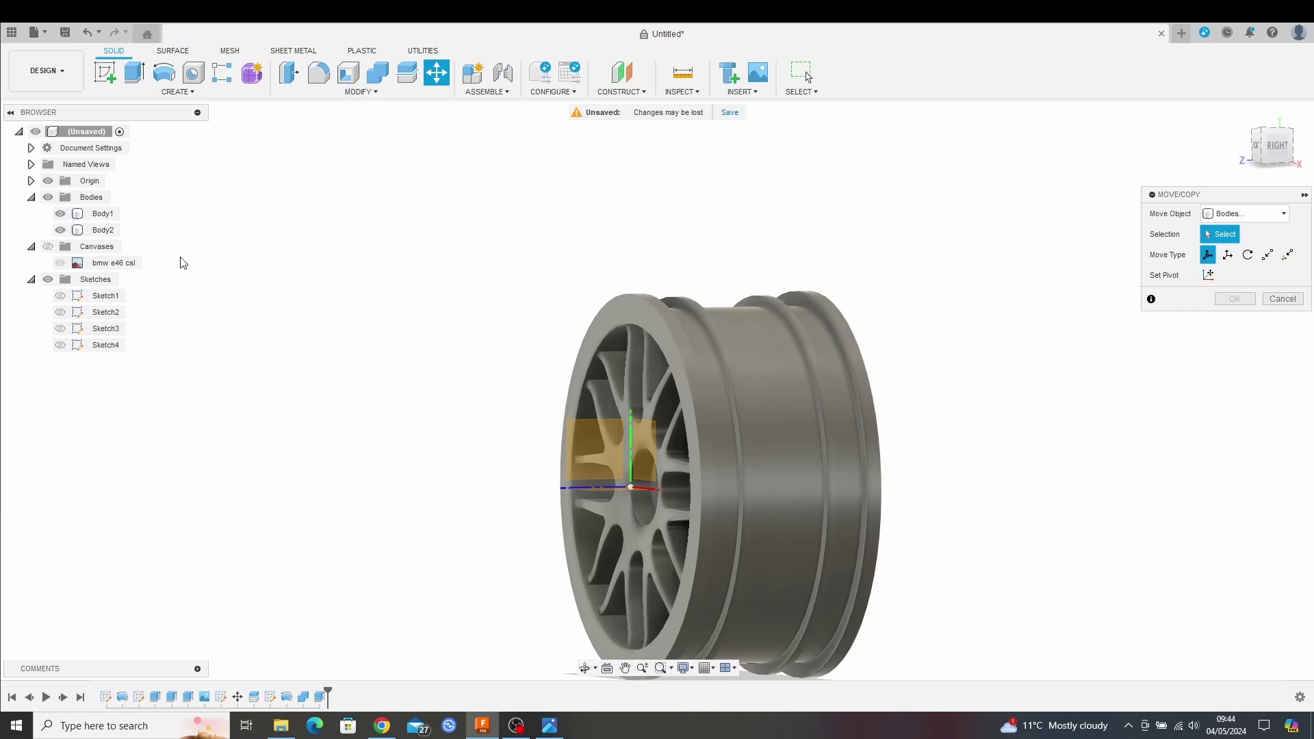
click(625, 479)
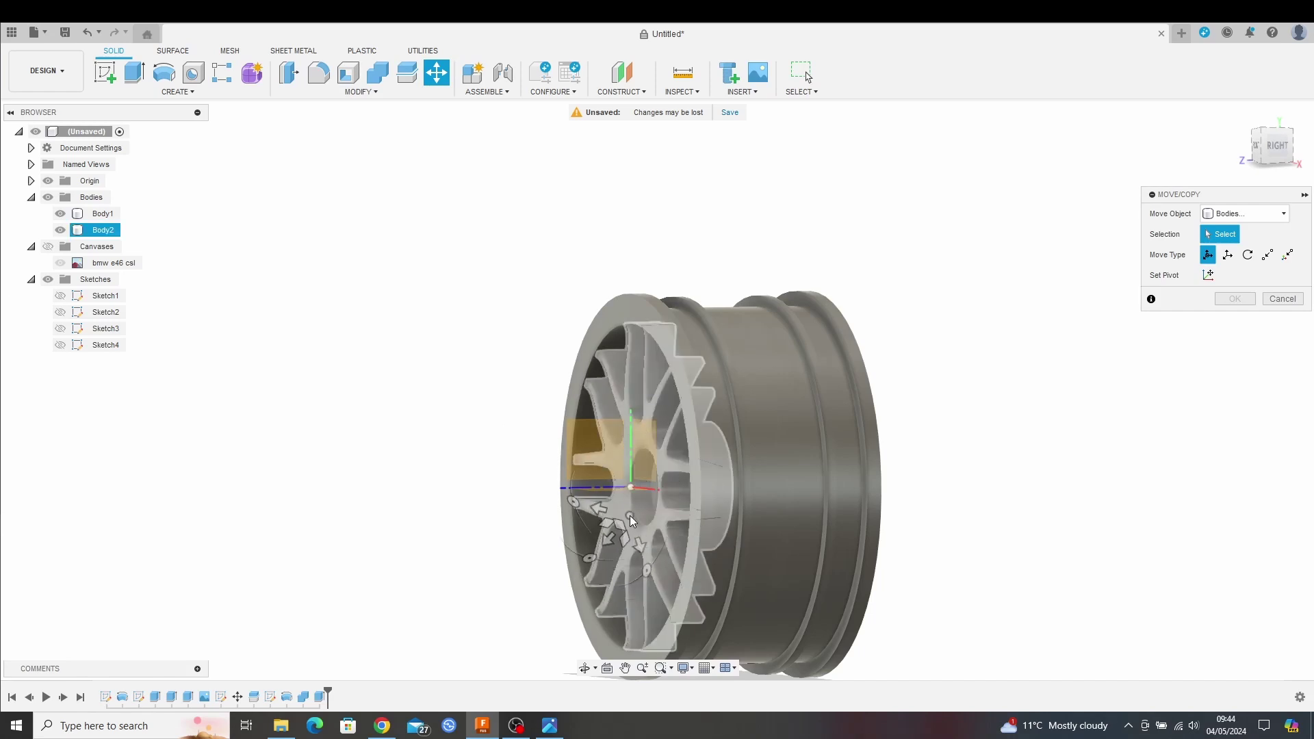
click(629, 515)
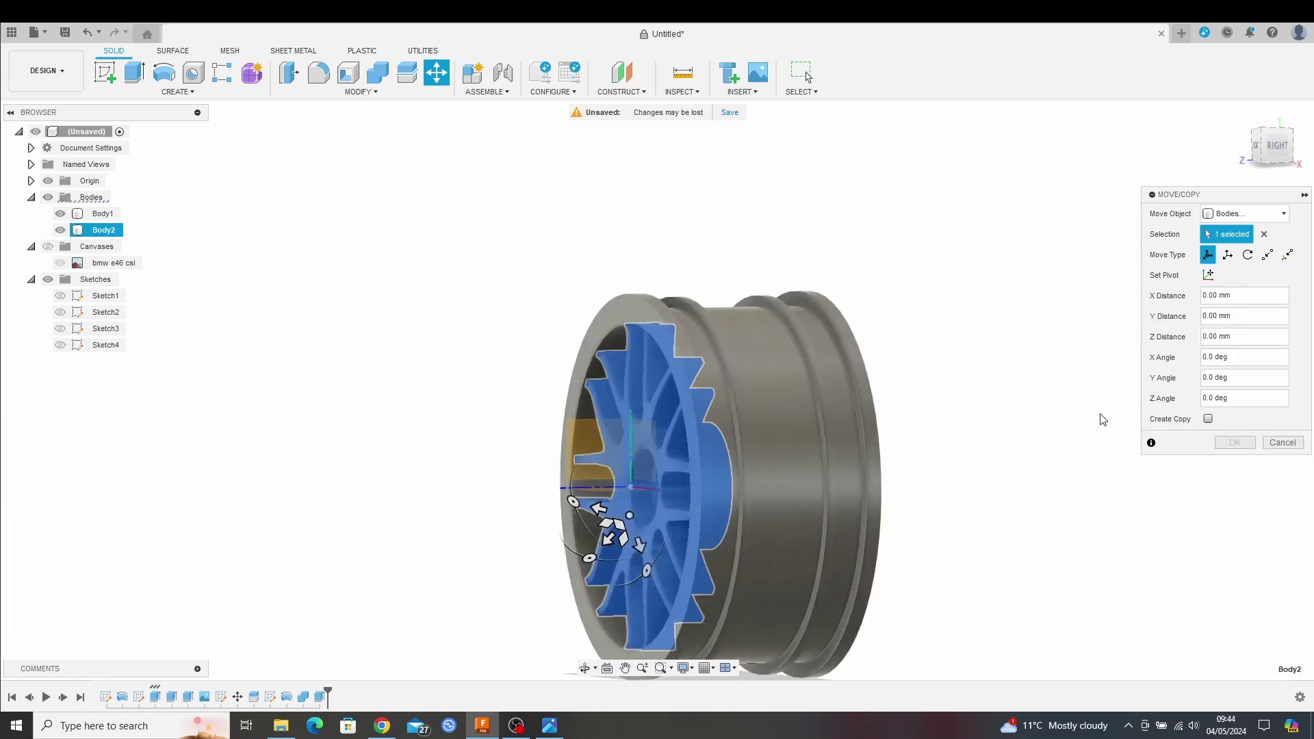
click(1275, 445)
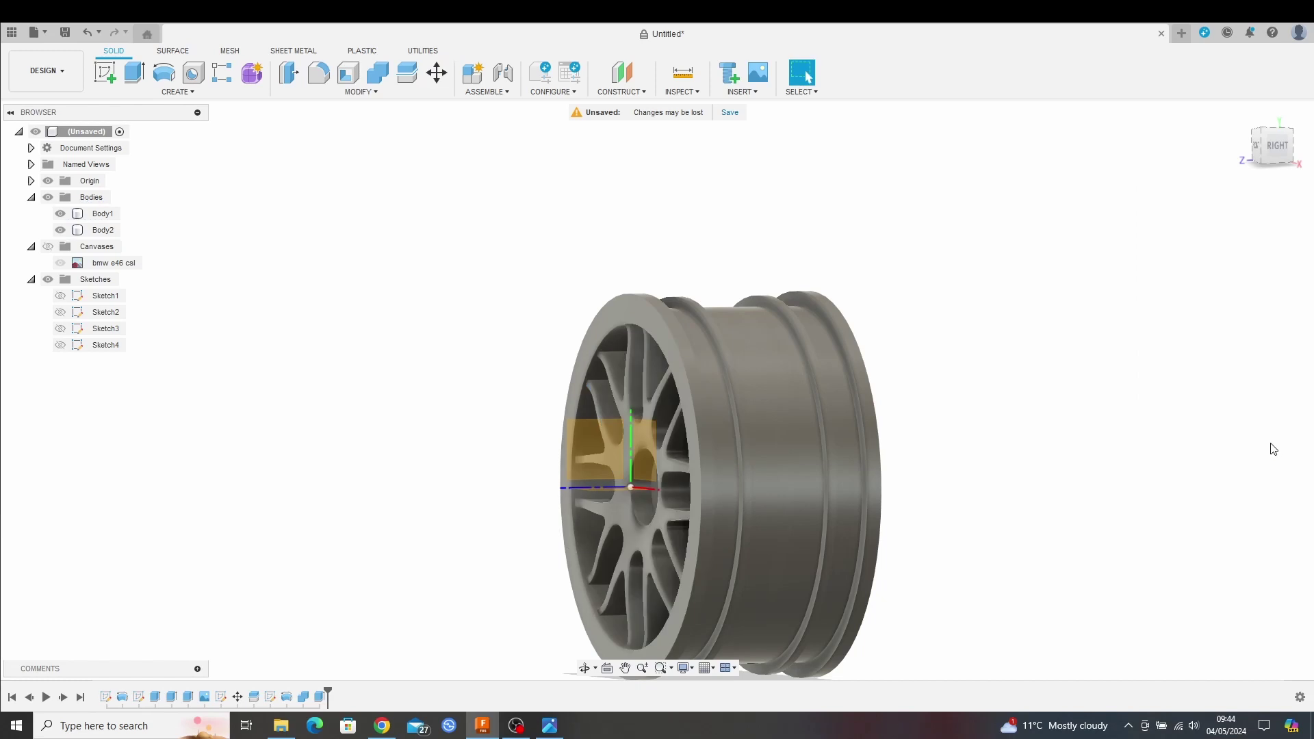
click(668, 466)
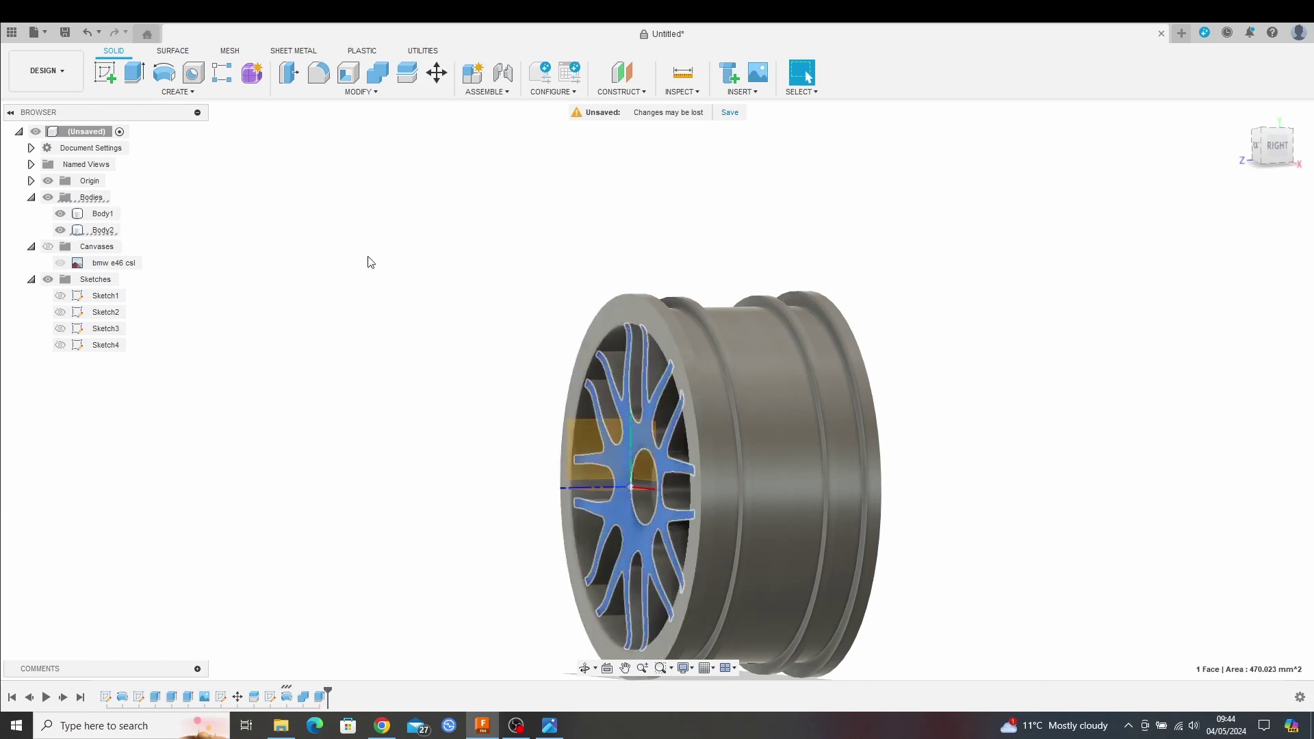
key(Escape)
- Move Body2 -3.00 mm along Z and confirm
click(437, 72)
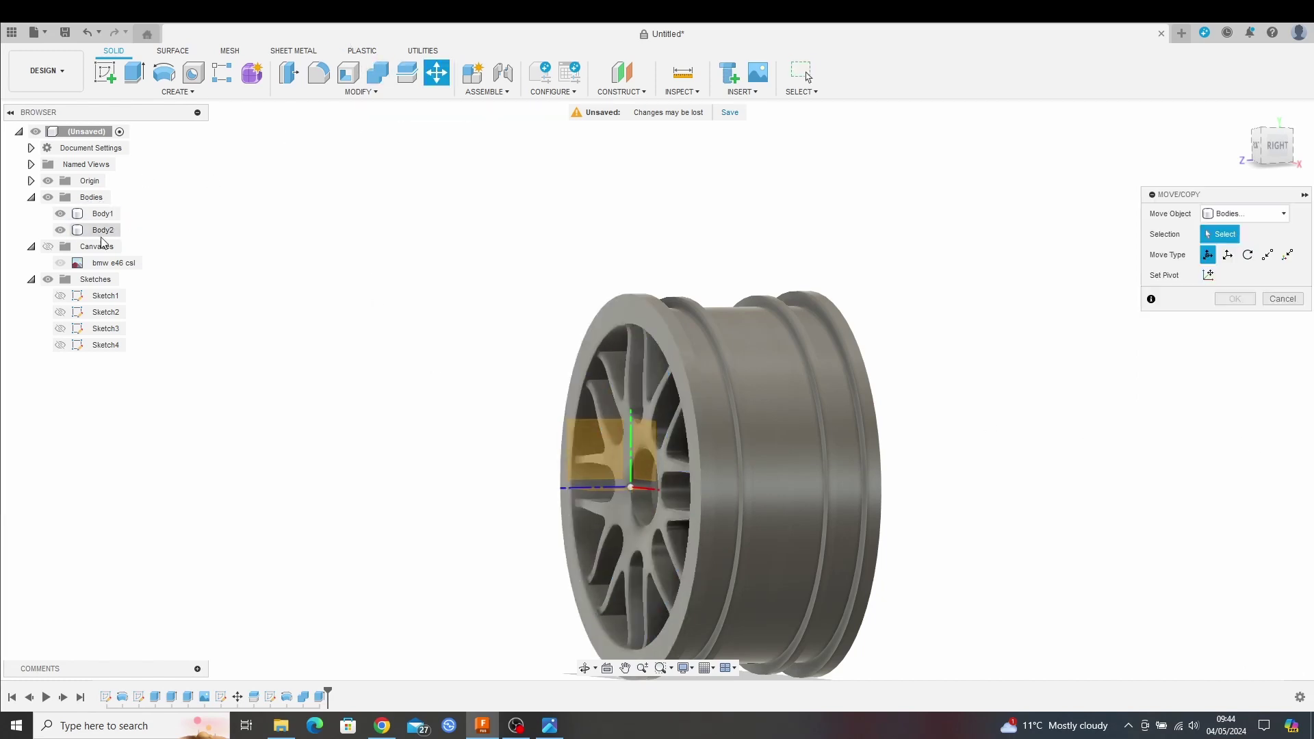
click(101, 230)
click(101, 230)
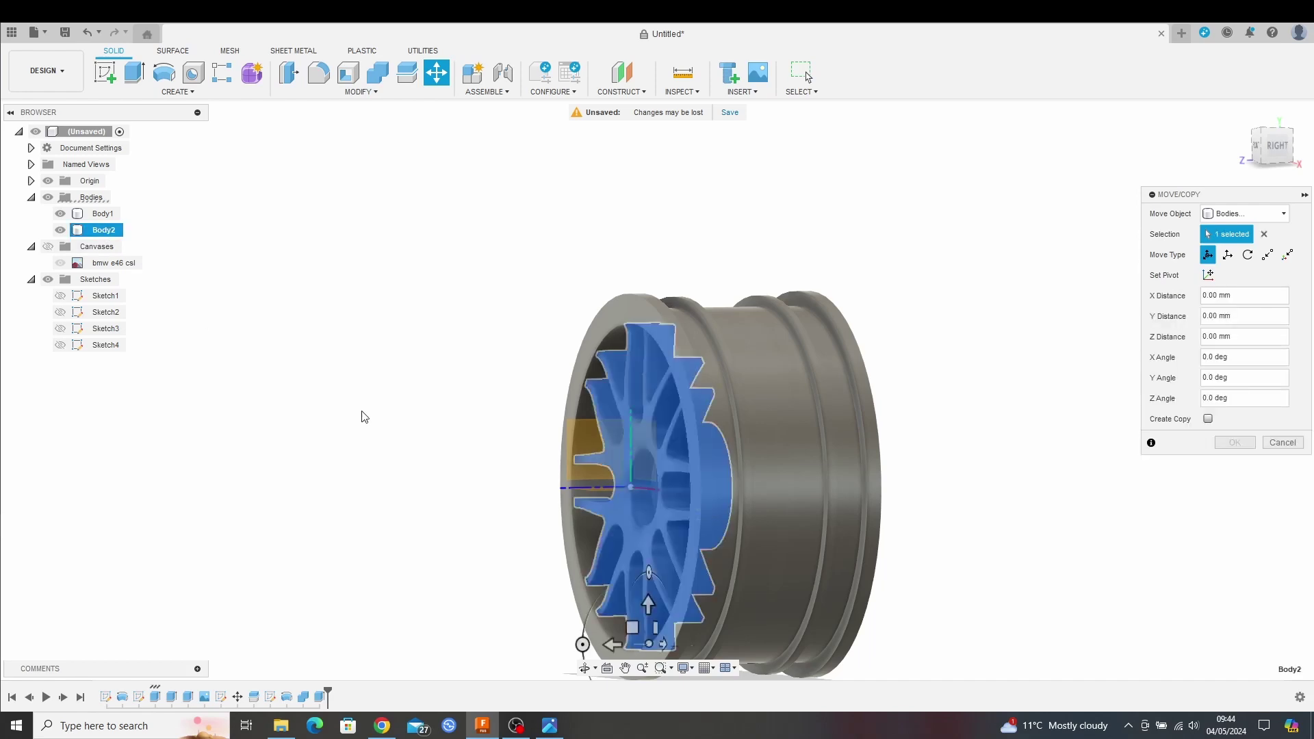
middle_drag(364, 417, 176, 337)
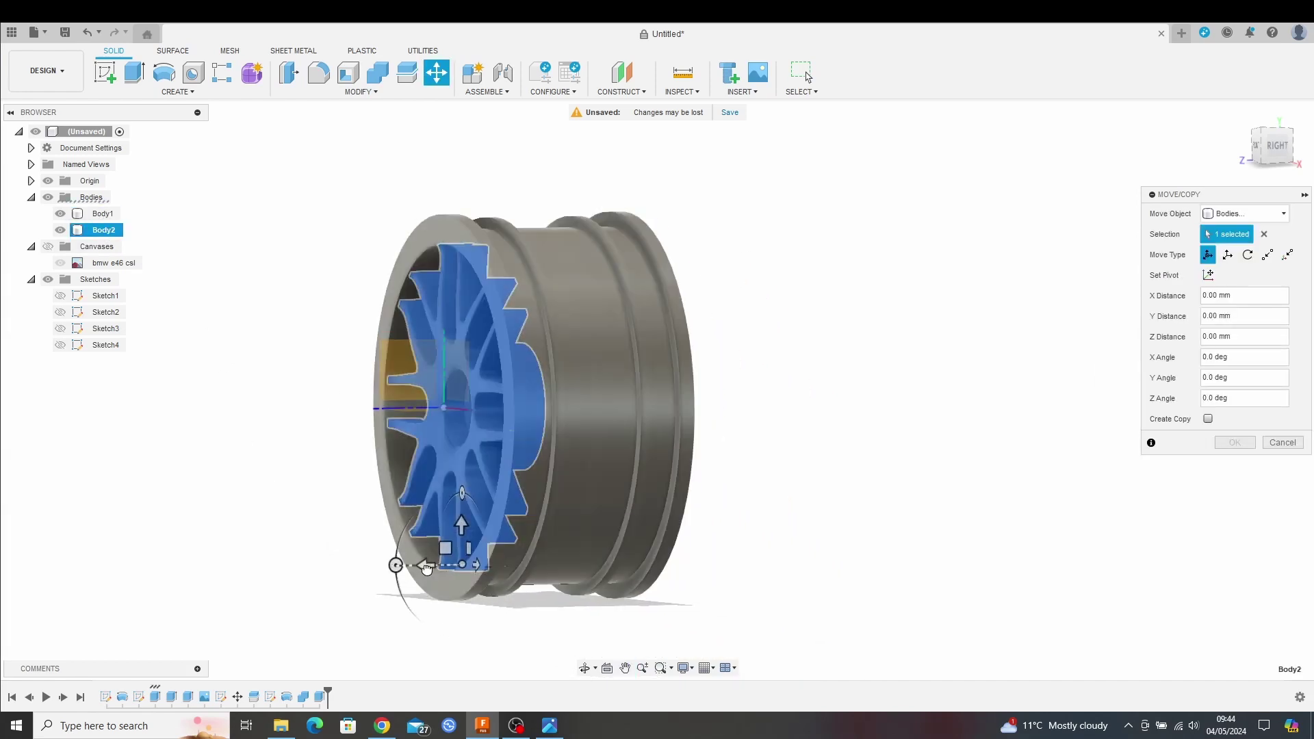
drag(426, 568, 449, 568)
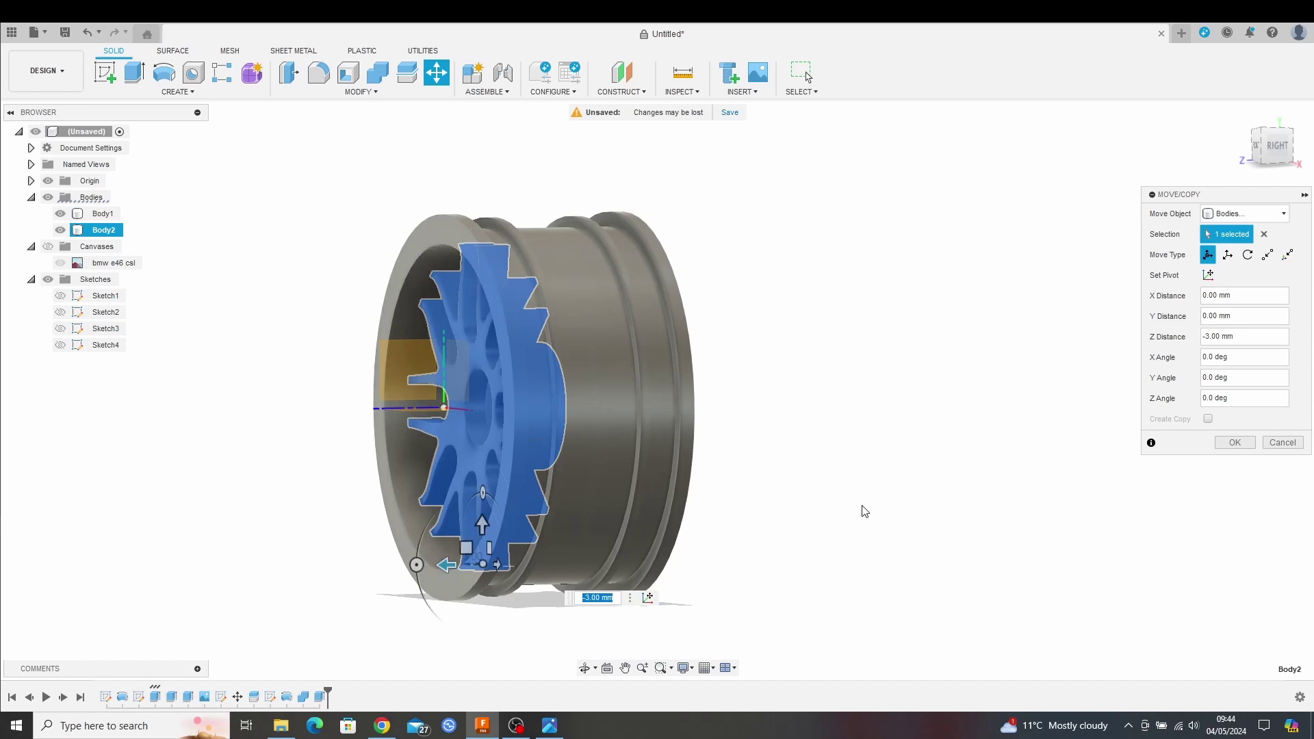
shift+middle_drag(826, 504, 547, 508)
click(1235, 443)
- Measure the 16.00 mm gap between the hex hub face and the rim face
key(Escape)
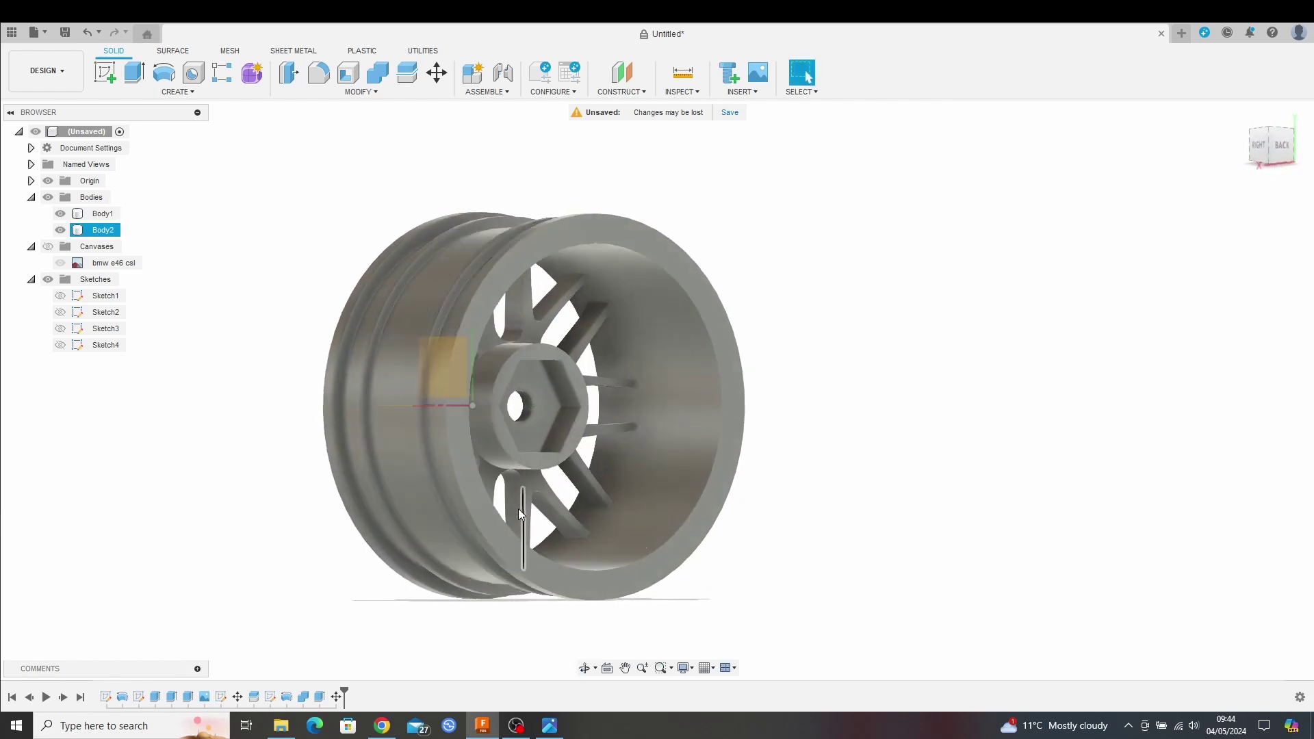
click(670, 80)
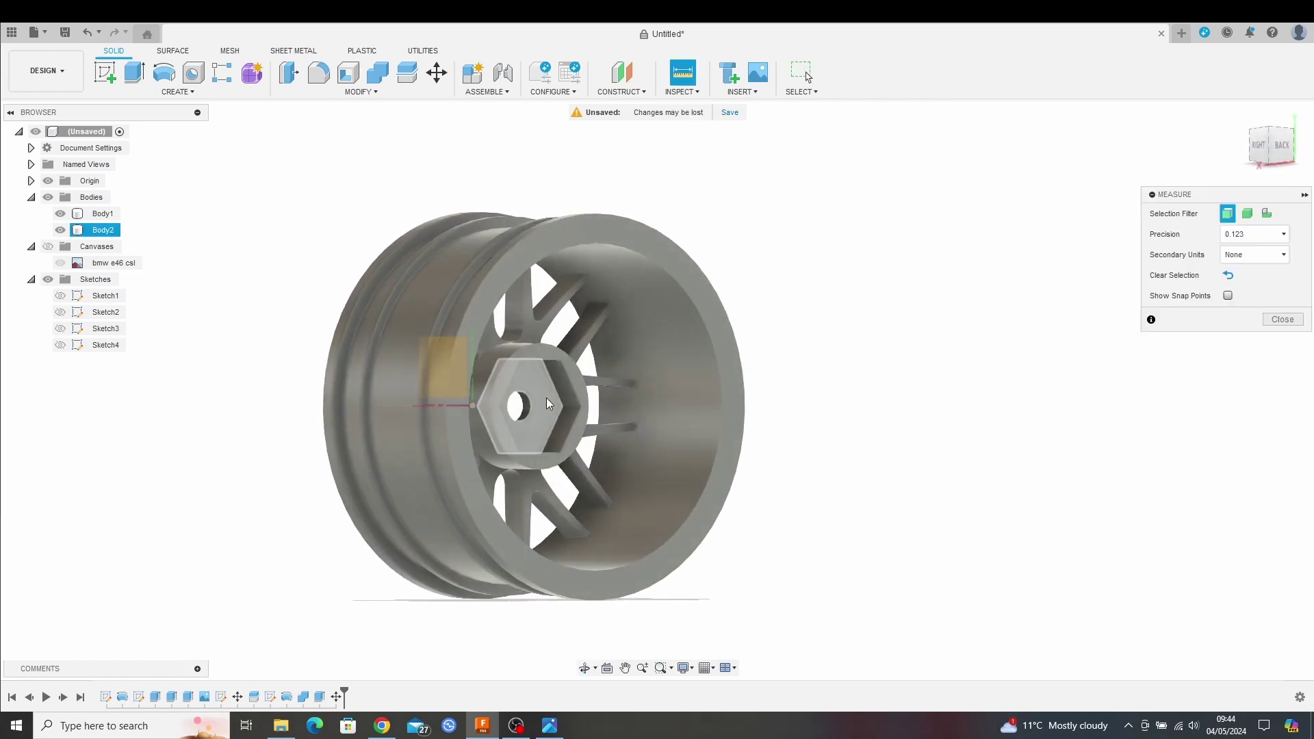
click(546, 401)
click(731, 392)
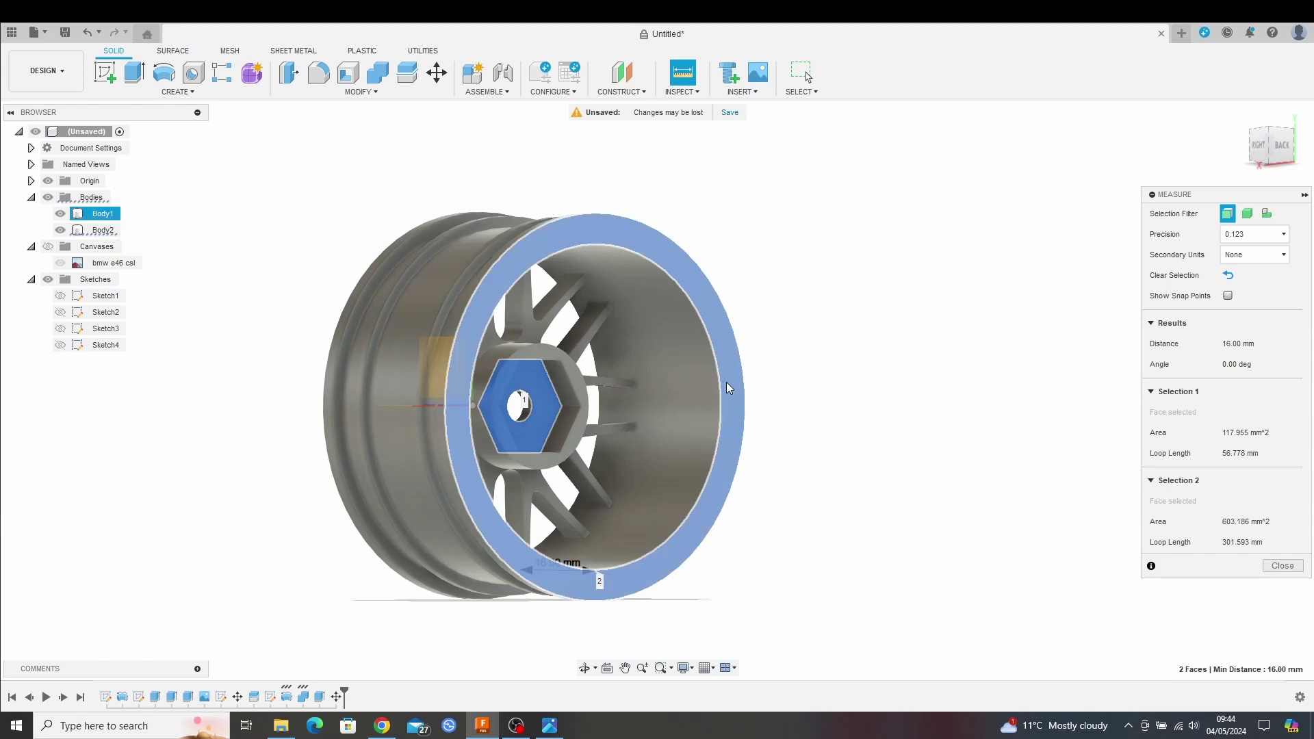
shift+middle_drag(686, 414, 869, 504)
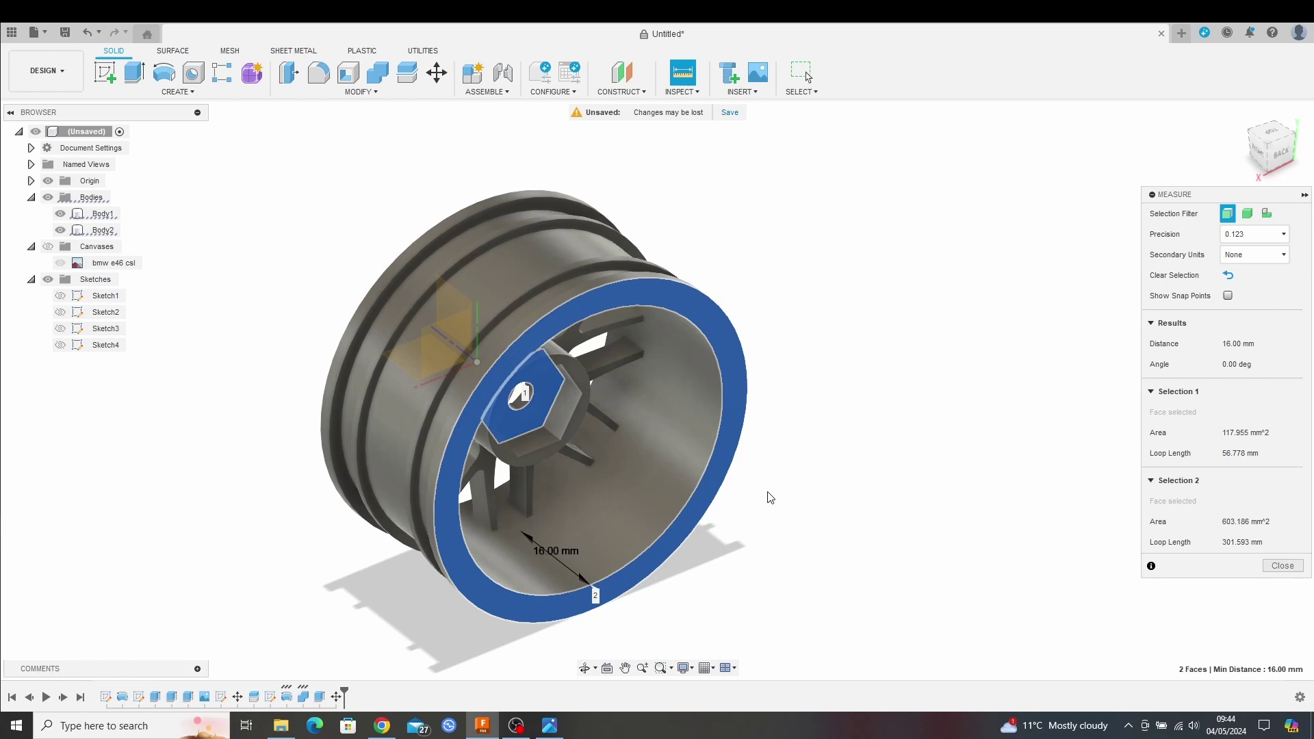
shift+middle_drag(770, 498, 865, 455)
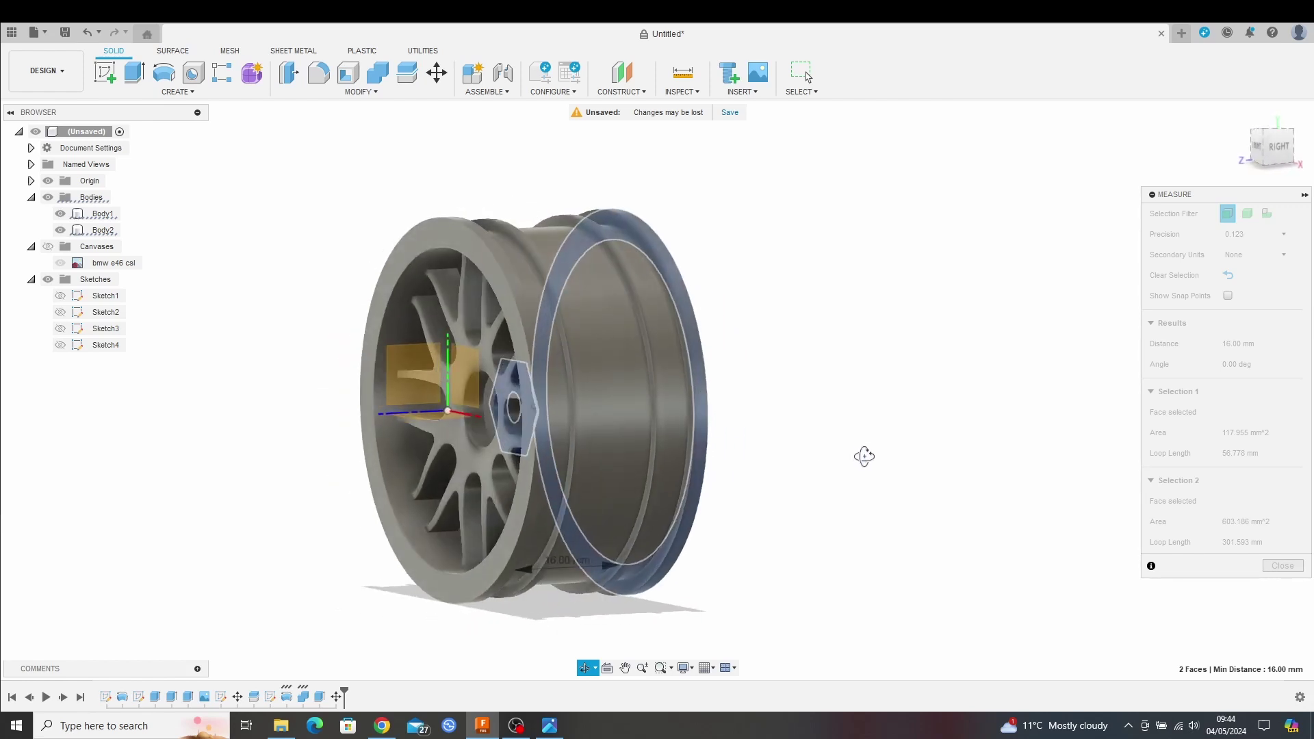
click(1282, 566)
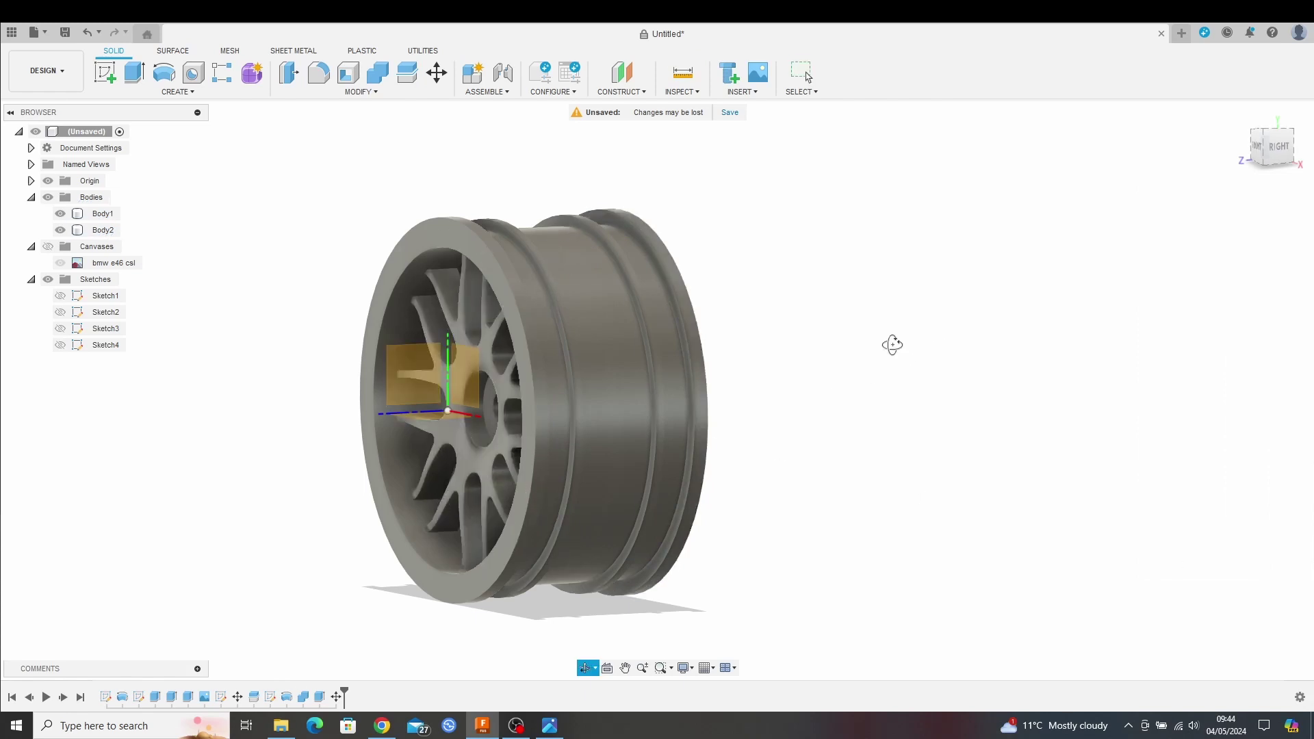
- Hide the Origin planes and axes and orient the wheel to face the front
mouse_move(893, 344)
shift+middle_down()
mouse_move(988, 343)
mouse_move(903, 342)
shift+middle_up()
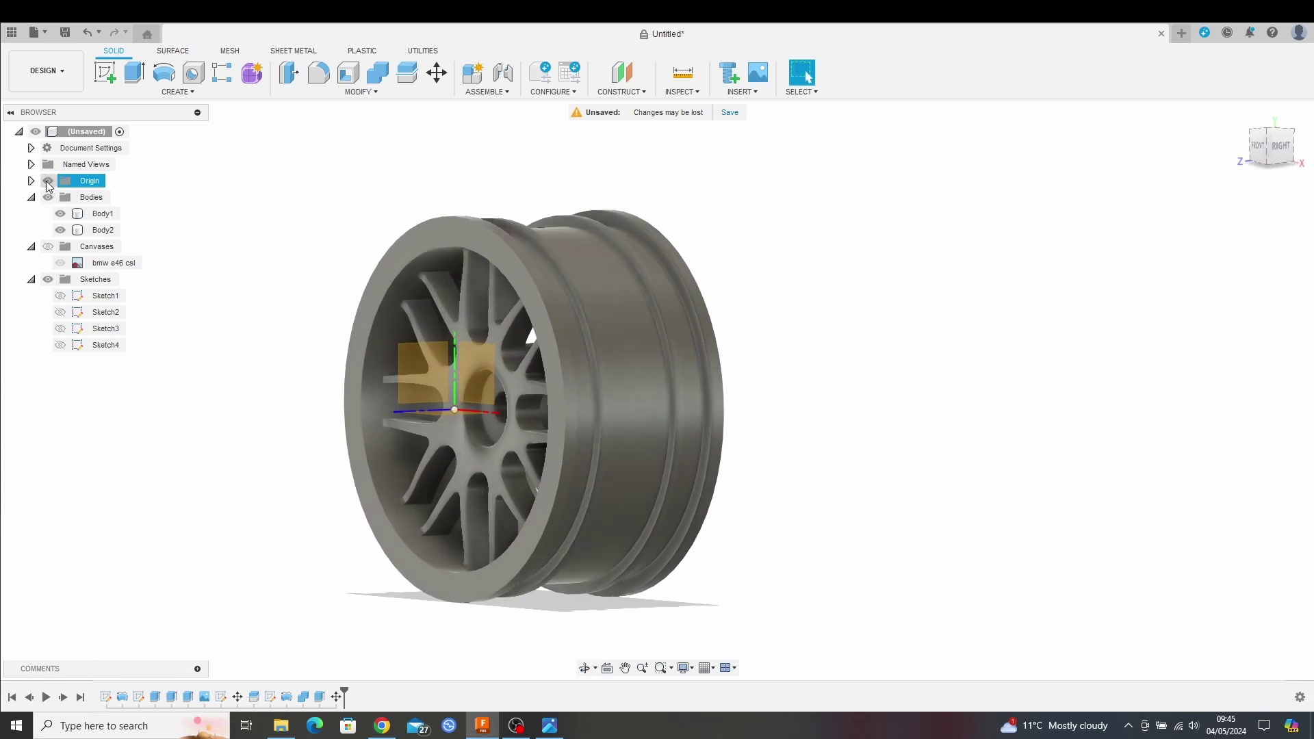
click(48, 181)
shift+middle_drag(975, 485, 1033, 517)
middle_drag(879, 458, 886, 381)
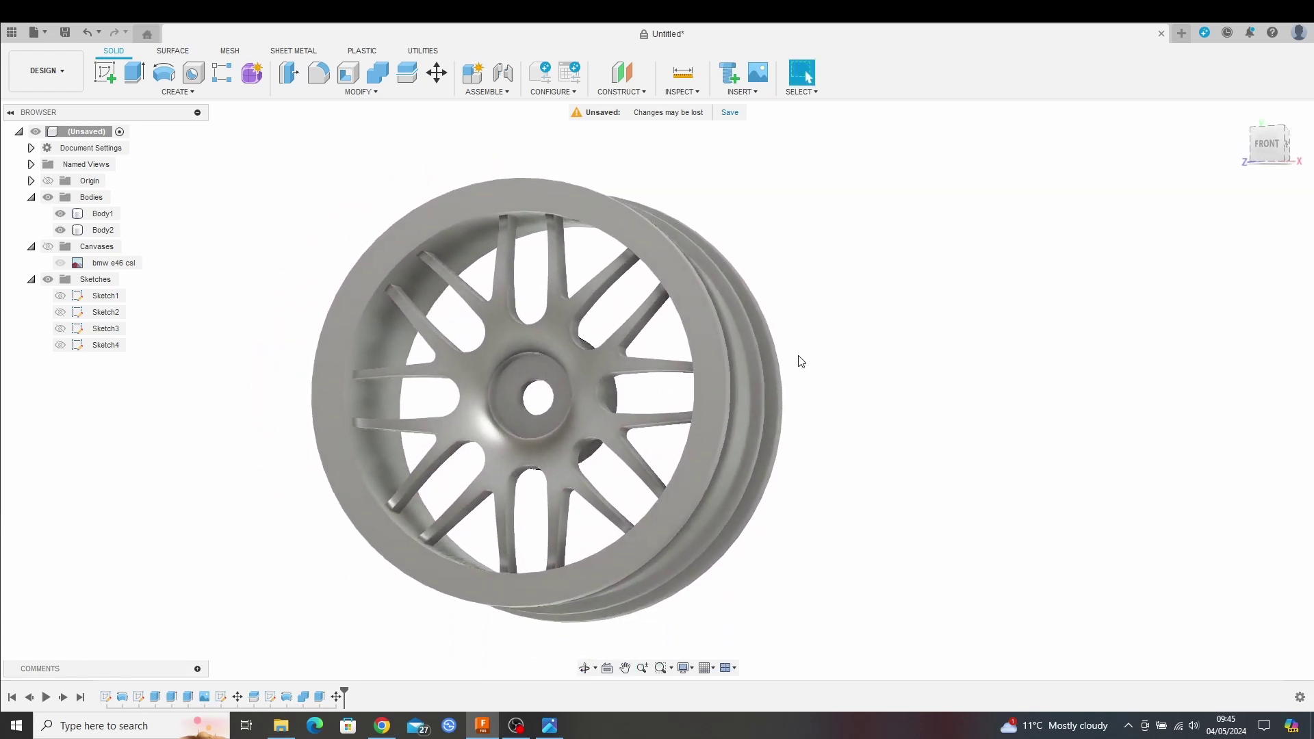
- Fillet the rim's inner front edge with a 2 mm radius
click(316, 76)
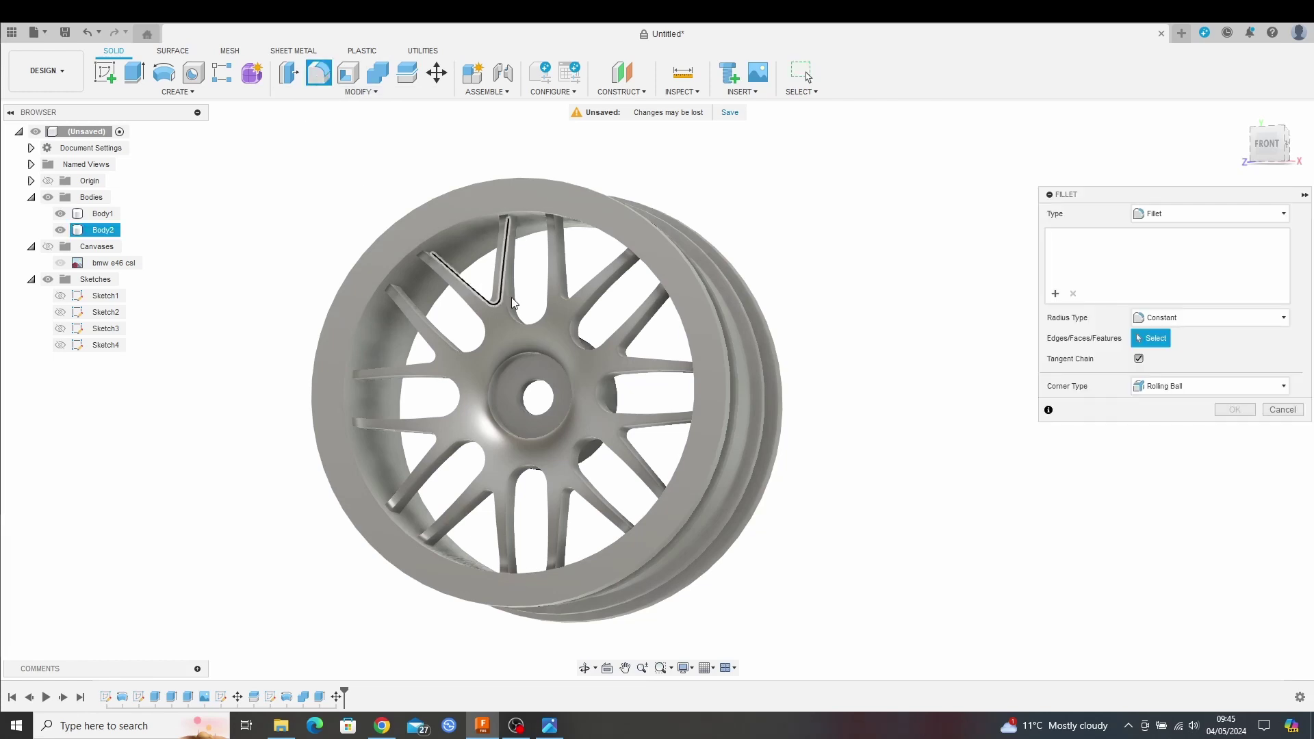
click(535, 213)
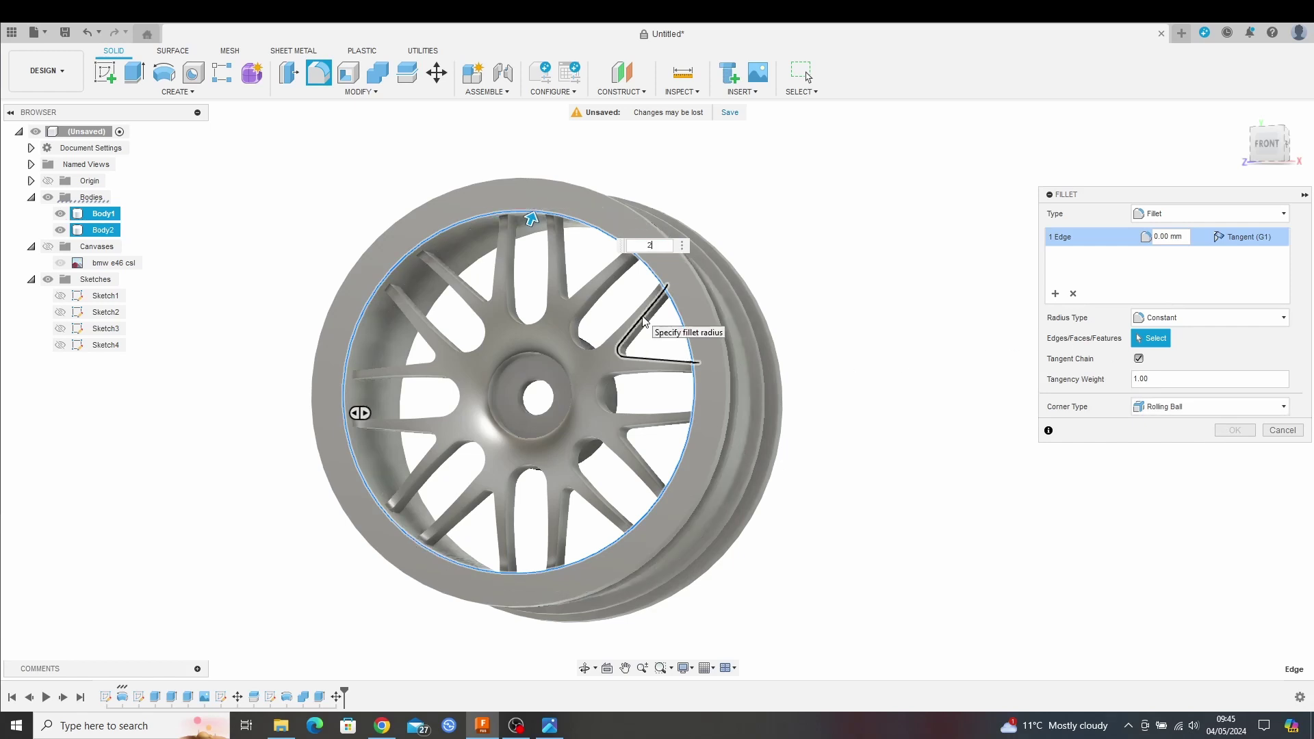
key(Return)
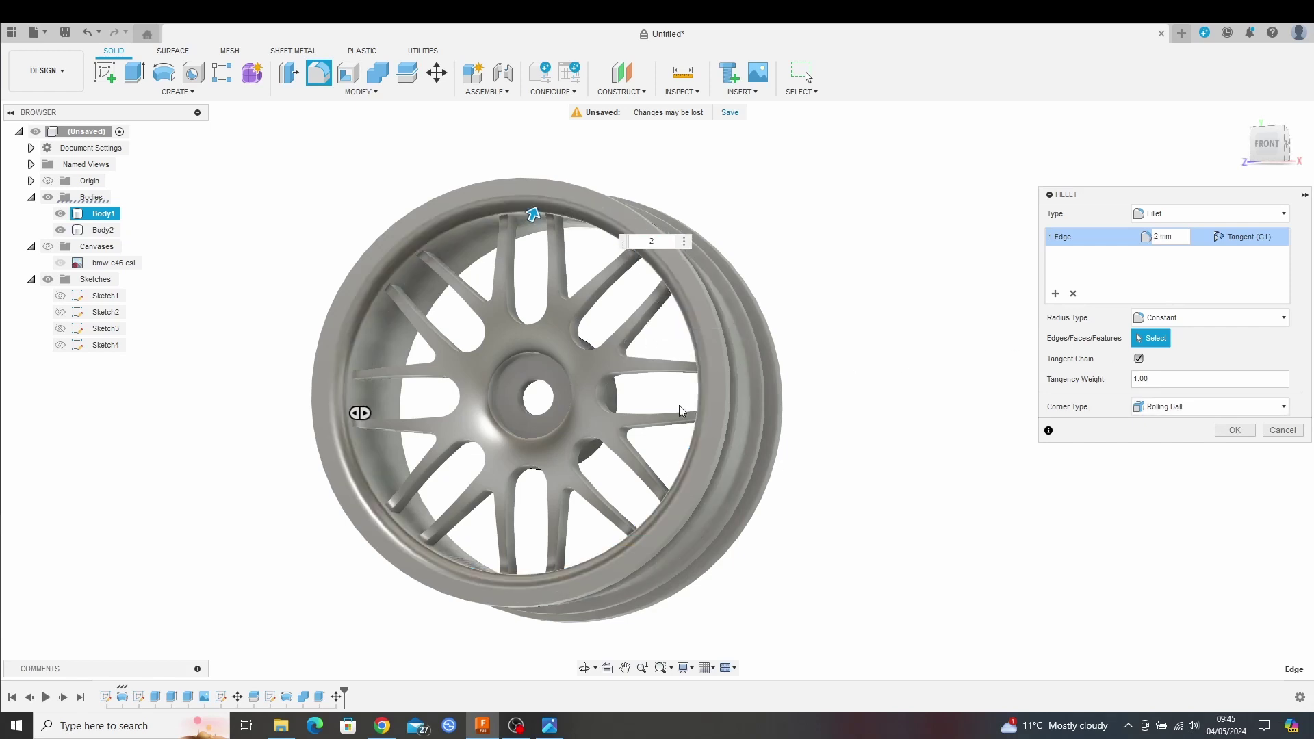
mouse_move(778, 508)
shift+middle_down()
mouse_move(755, 488)
mouse_move(687, 487)
mouse_move(687, 475)
mouse_move(710, 463)
mouse_move(784, 523)
mouse_move(845, 516)
mouse_move(789, 523)
mouse_move(781, 505)
mouse_move(789, 525)
shift+middle_up()
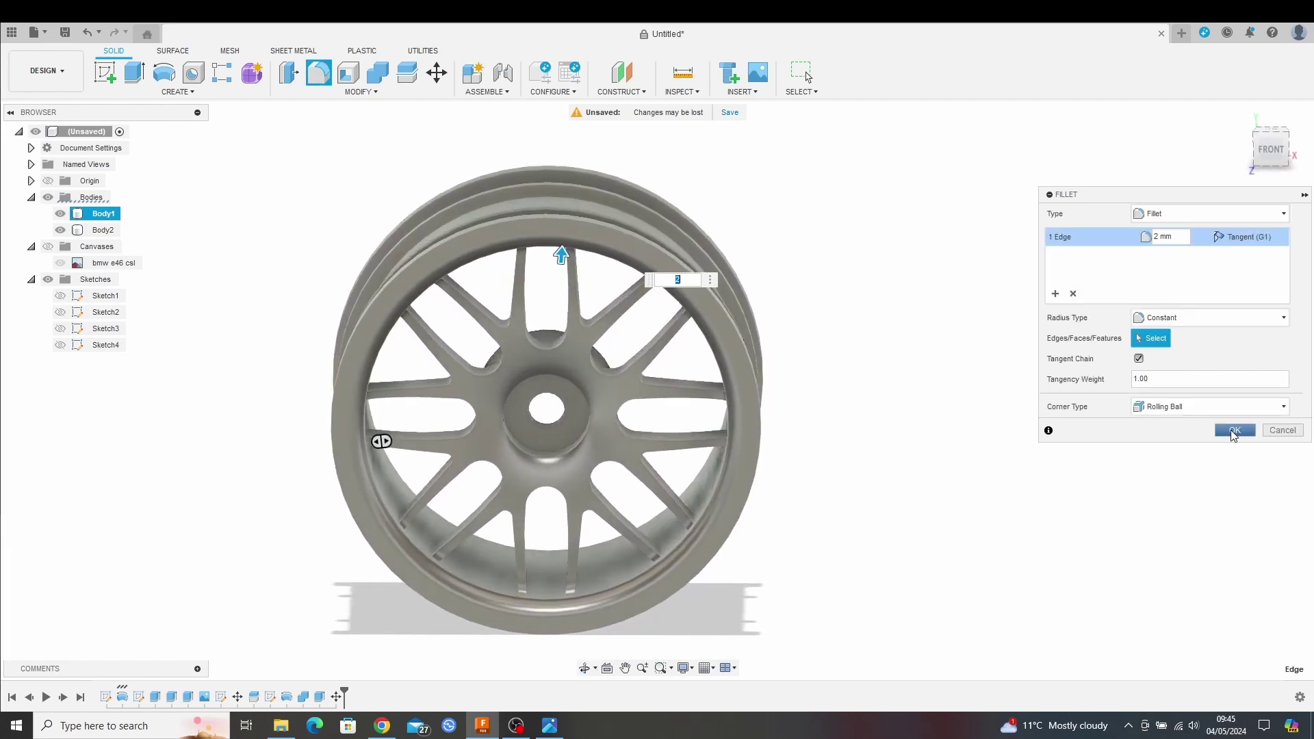
click(1234, 432)
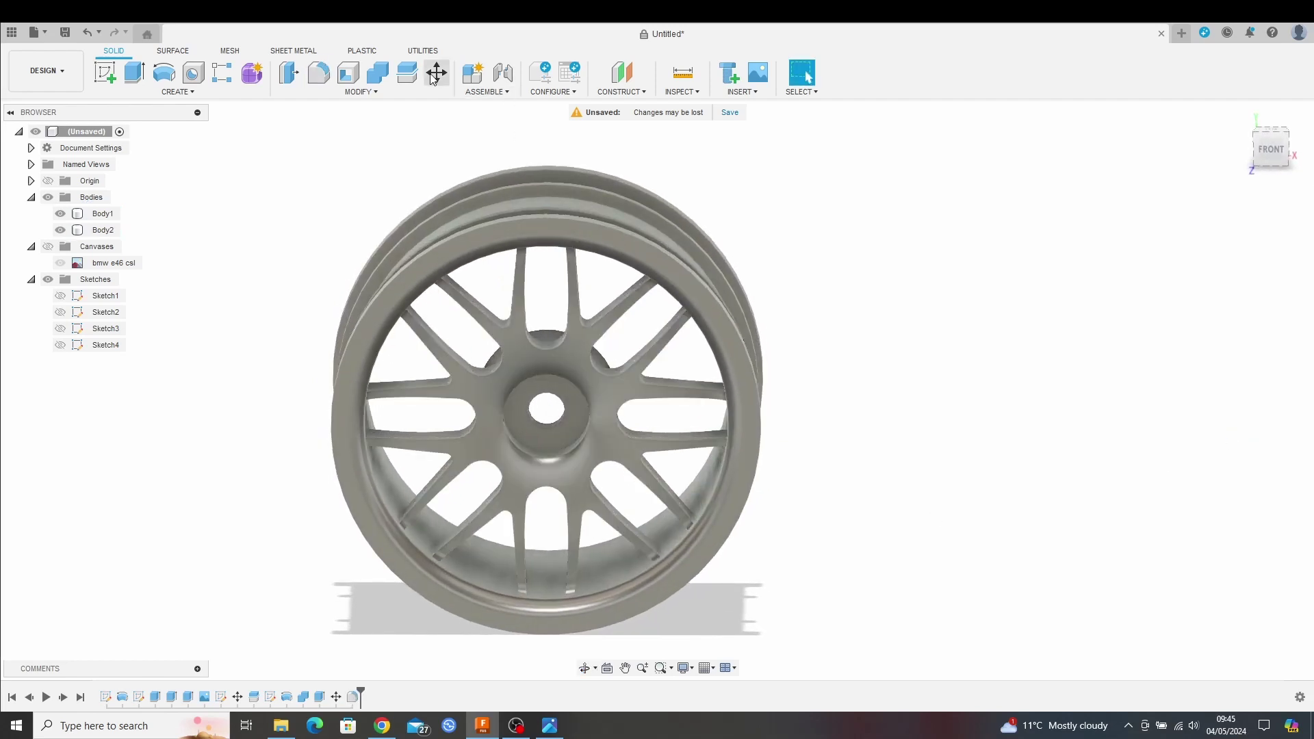
- Combine the spokes and rim bodies with a Join into a single wheel body
click(378, 72)
click(512, 359)
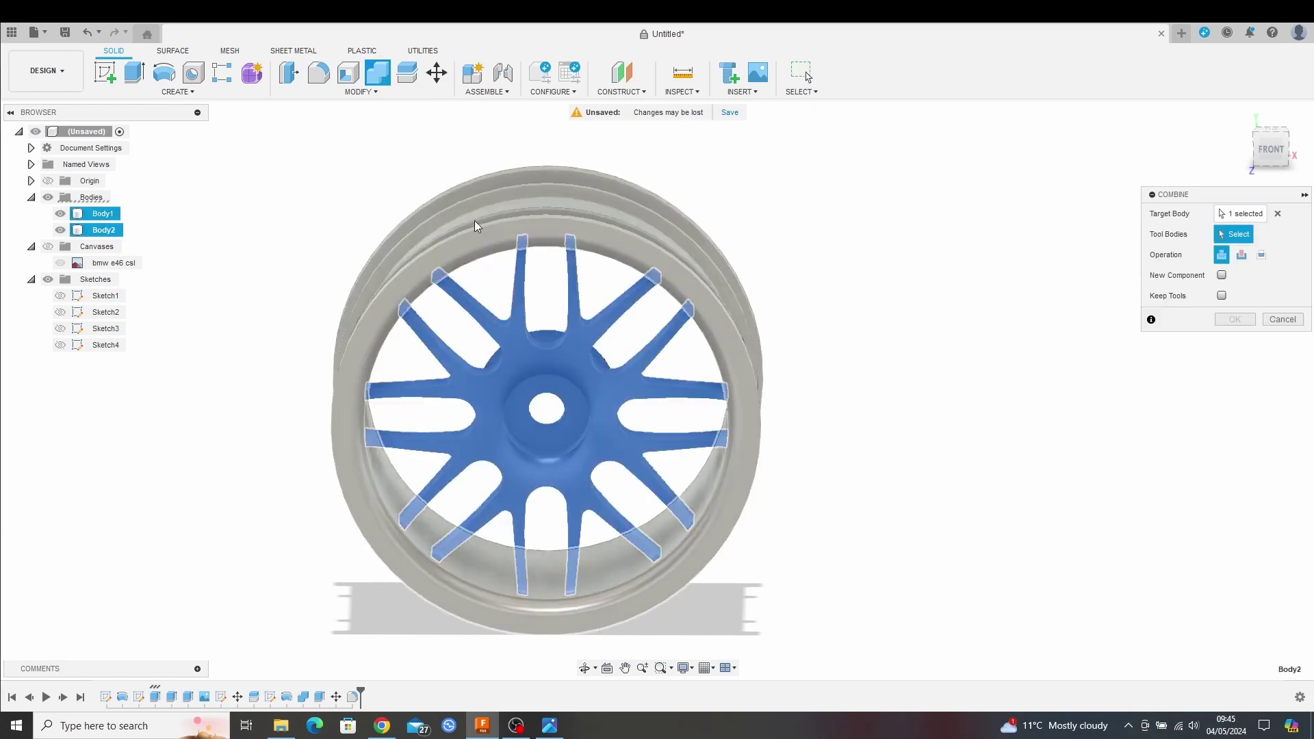
click(479, 234)
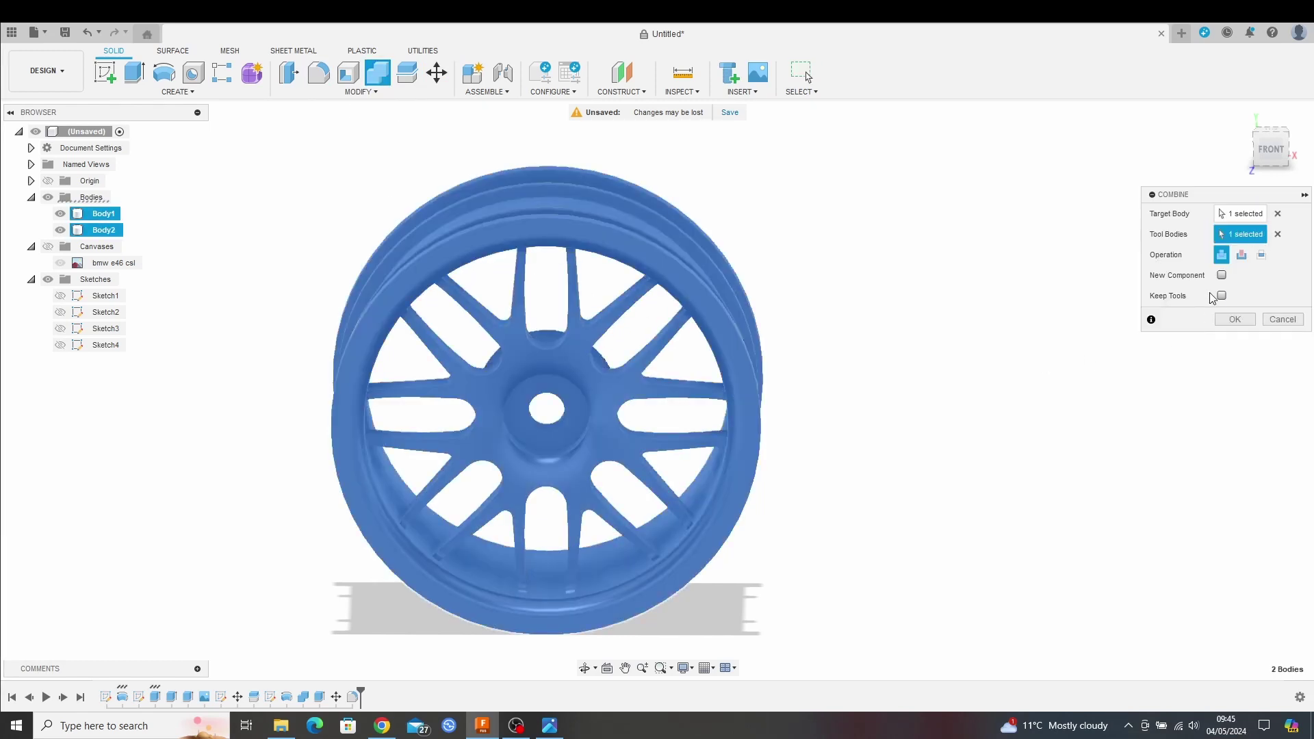
click(1234, 319)
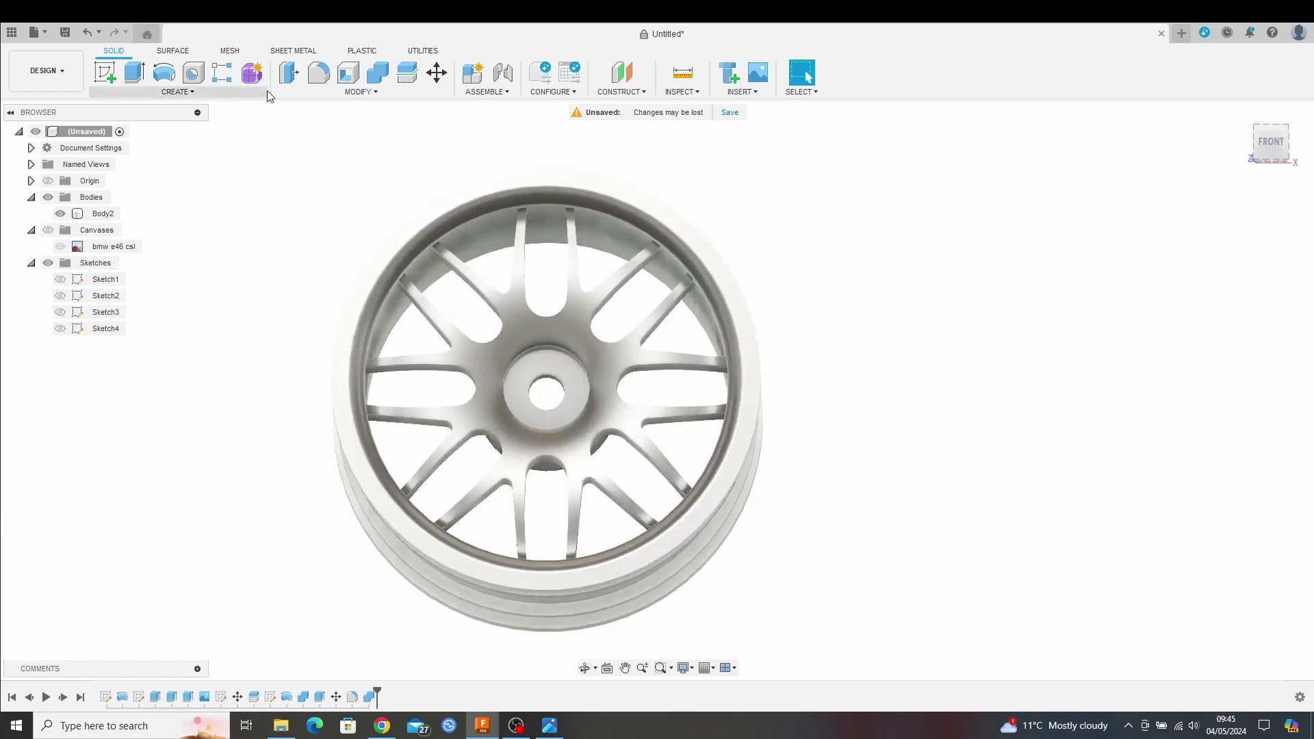
- Start a fillet and pick the edge chains of each spoke and slot on the wheel face
click(319, 73)
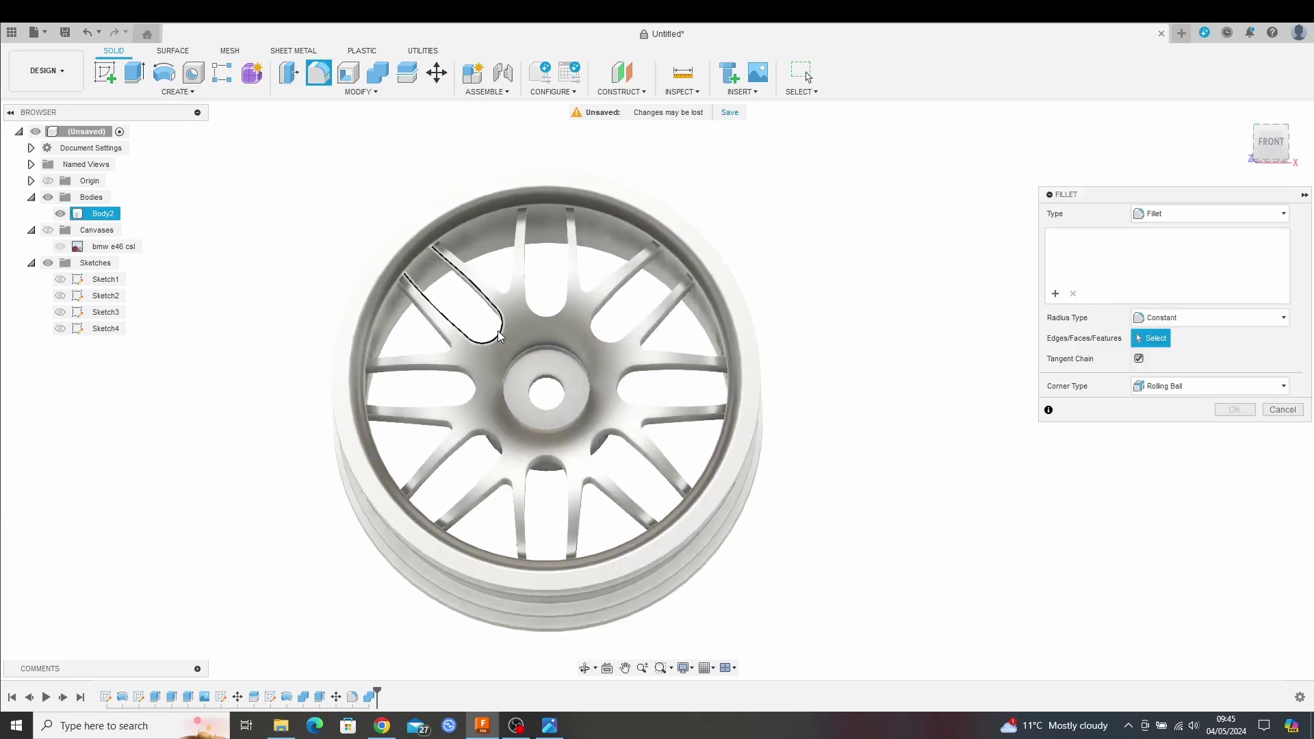
click(499, 336)
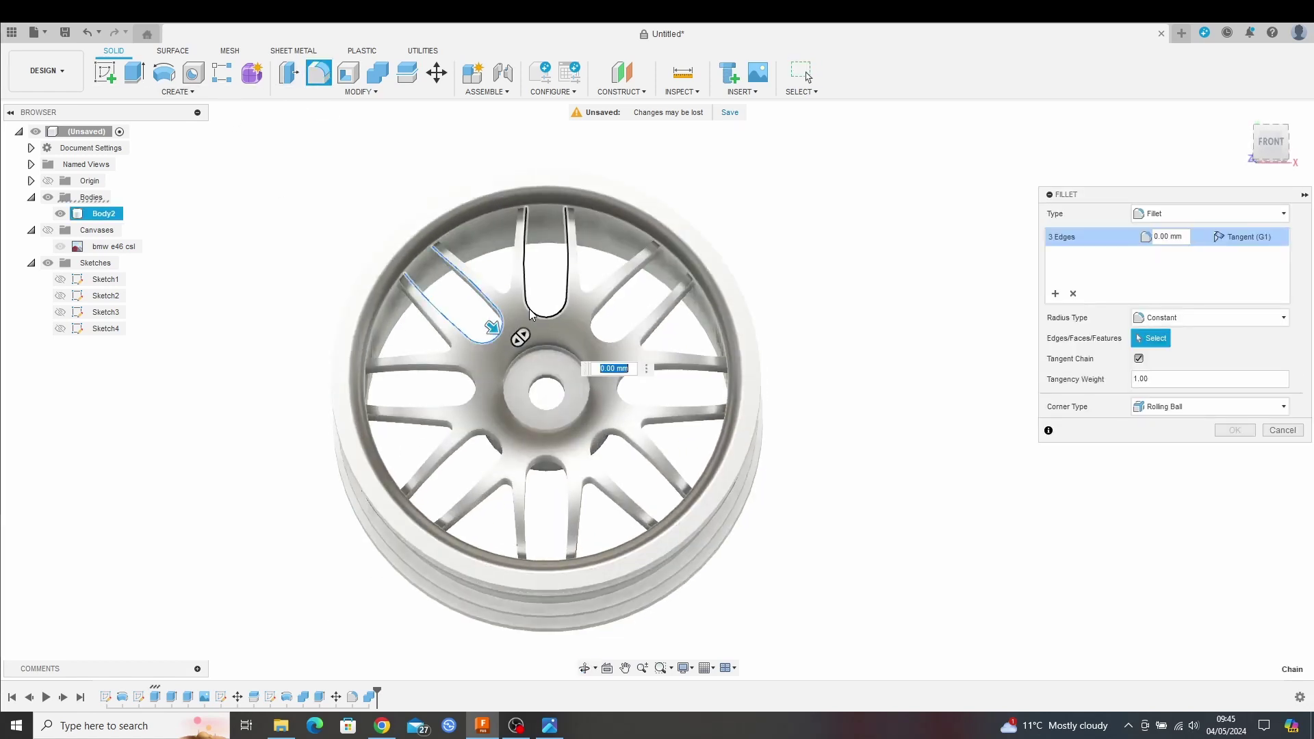
click(596, 333)
click(623, 401)
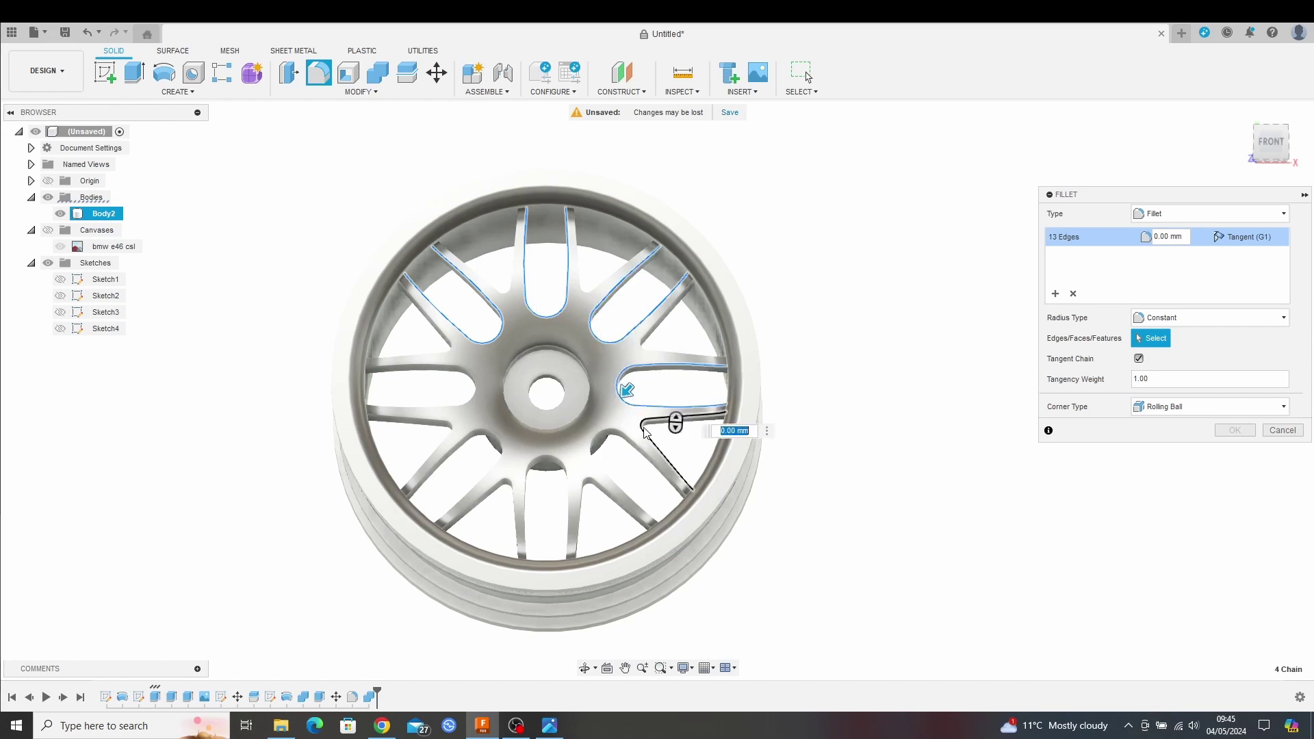
click(660, 484)
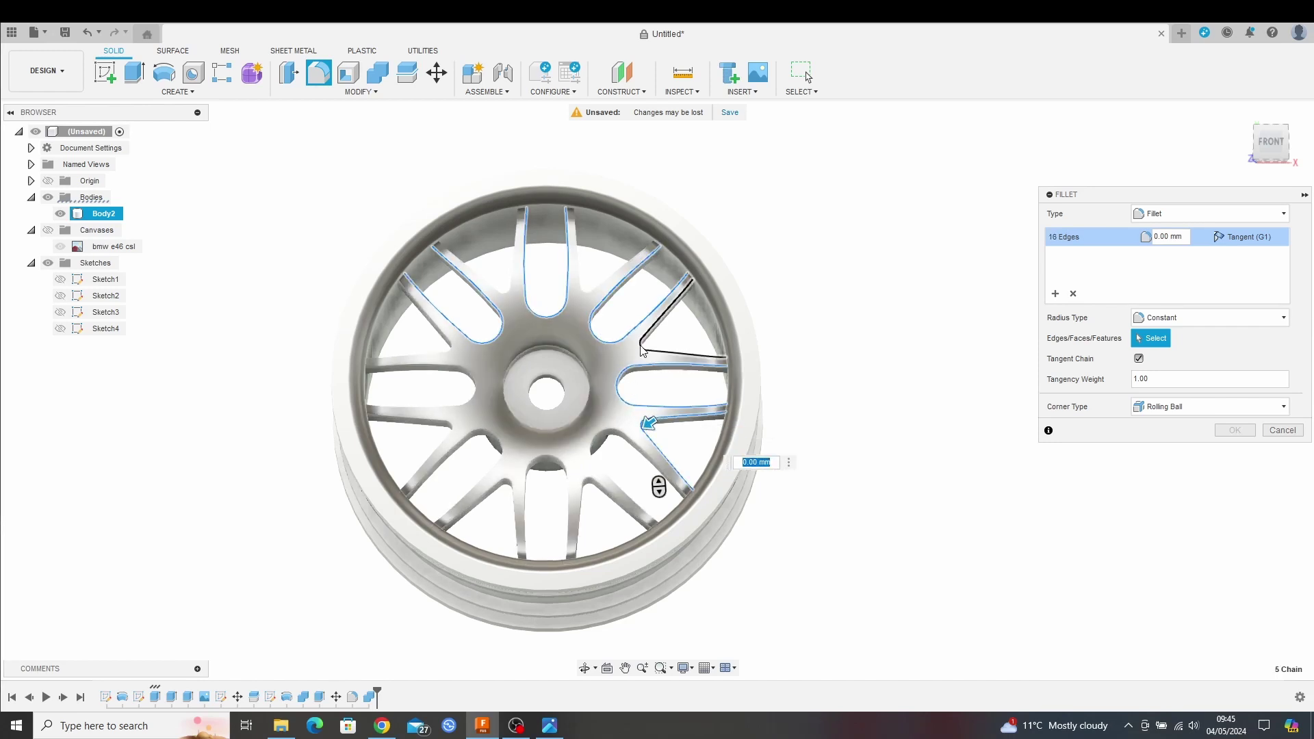
click(583, 293)
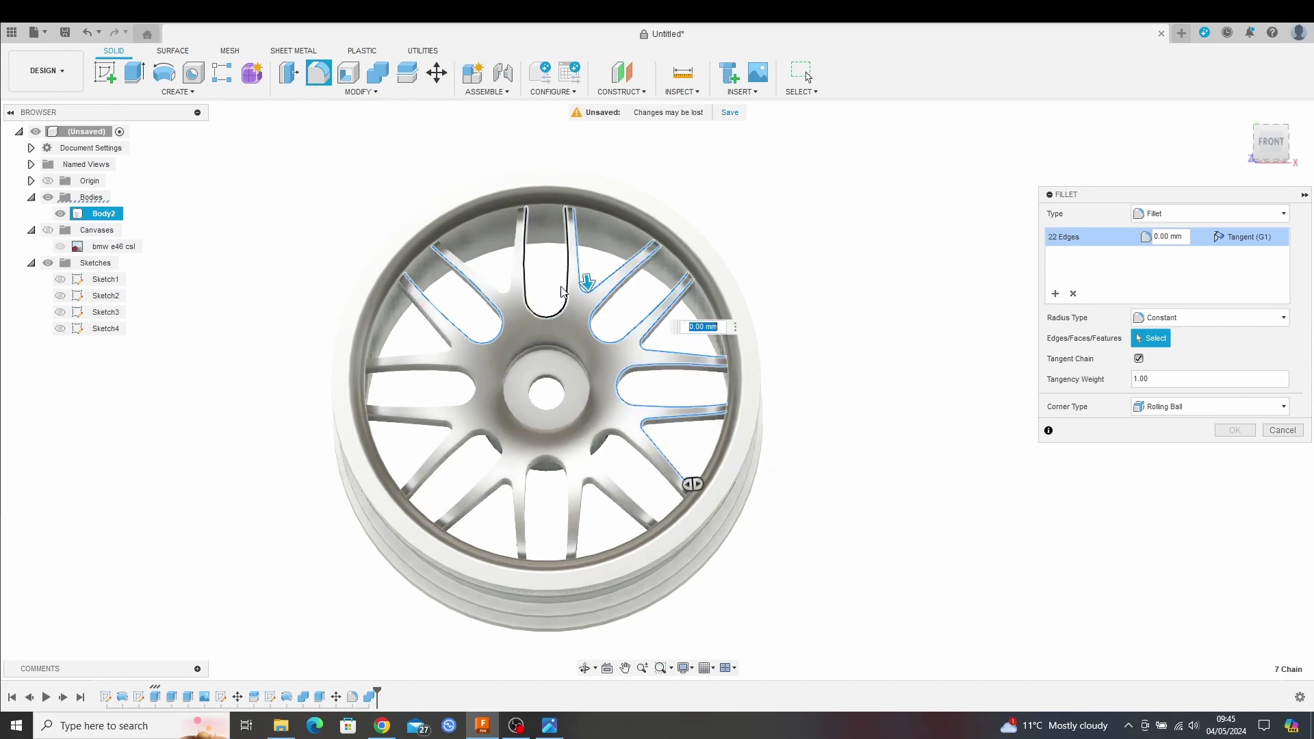
click(510, 289)
click(442, 354)
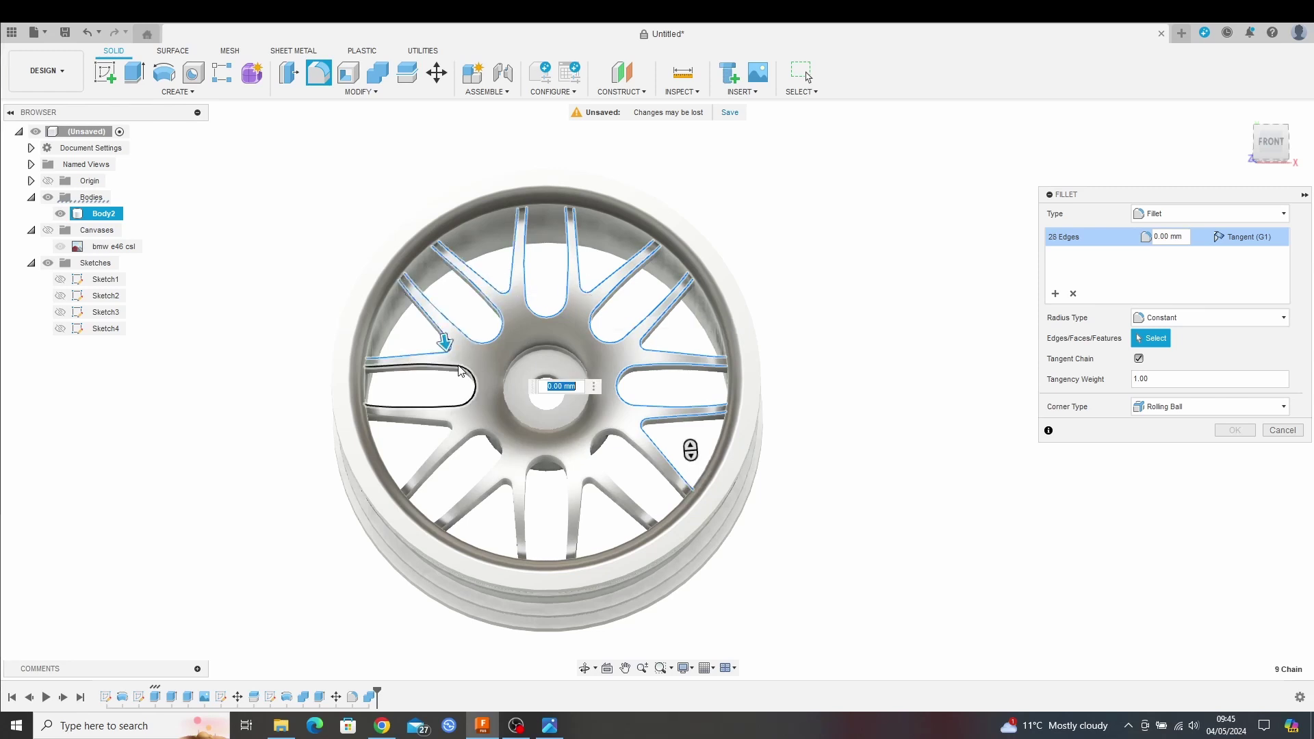
click(460, 370)
click(453, 424)
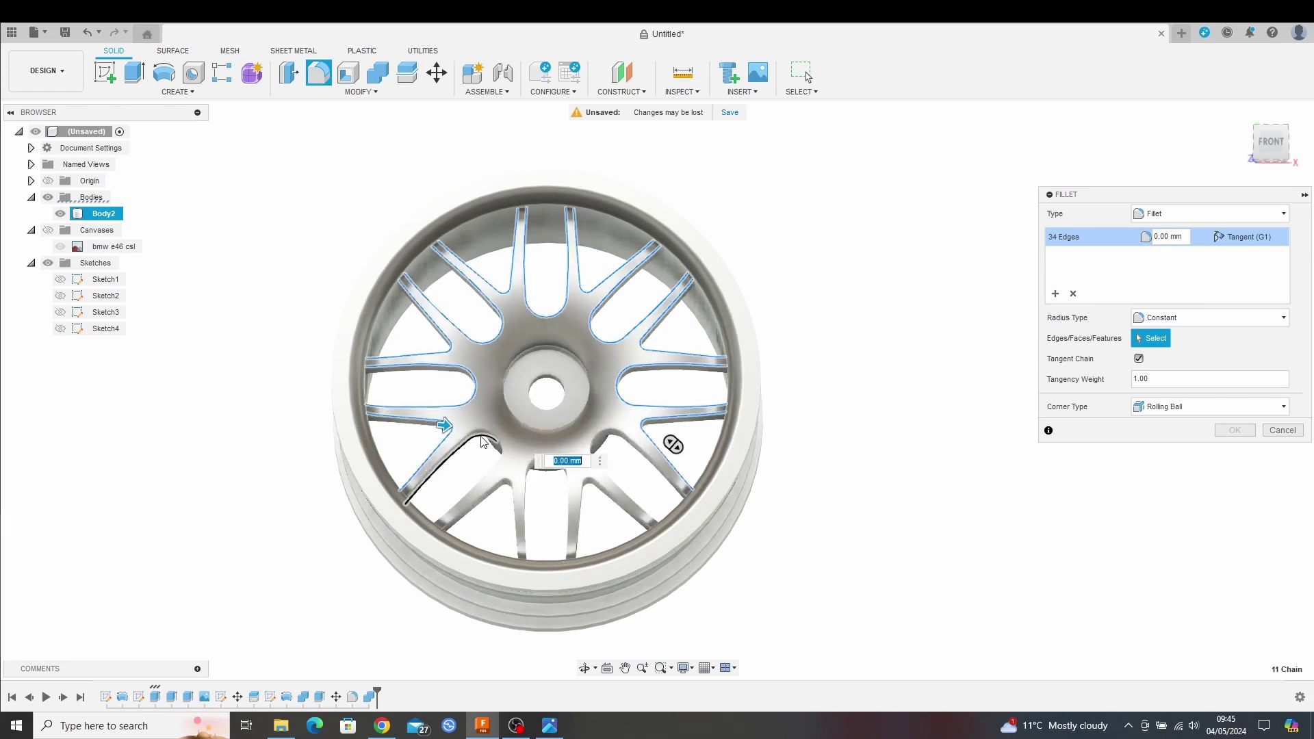
click(483, 438)
click(492, 492)
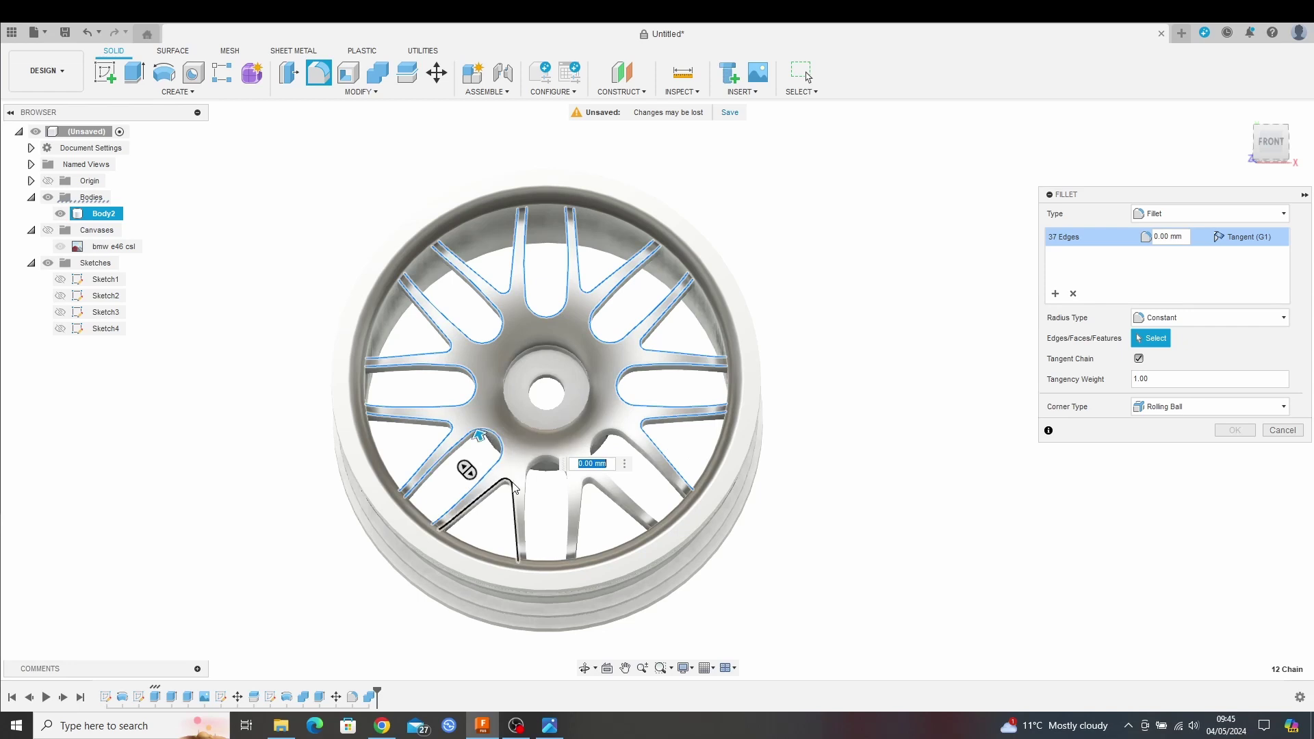
click(556, 467)
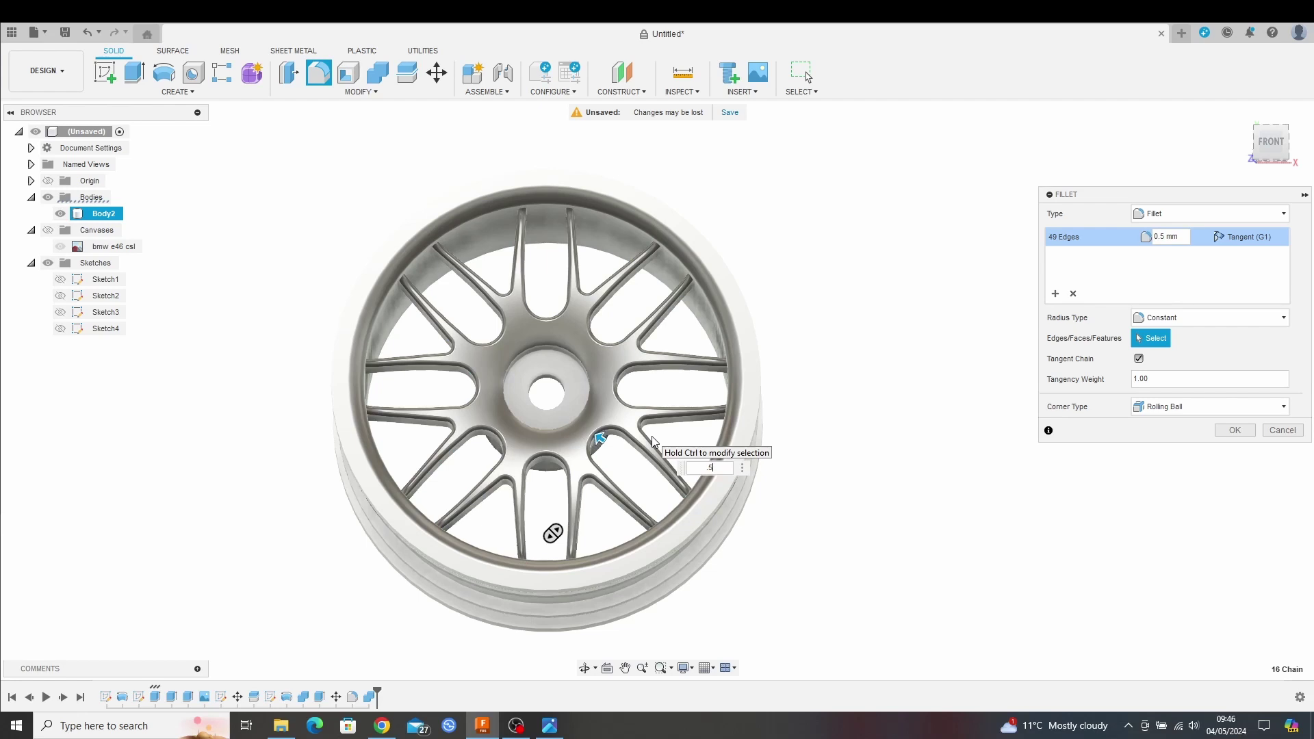
- Add one more slot edge, drop the failing edge, and apply the 0.5 mm fillet
scroll(588, 392, up, 5)
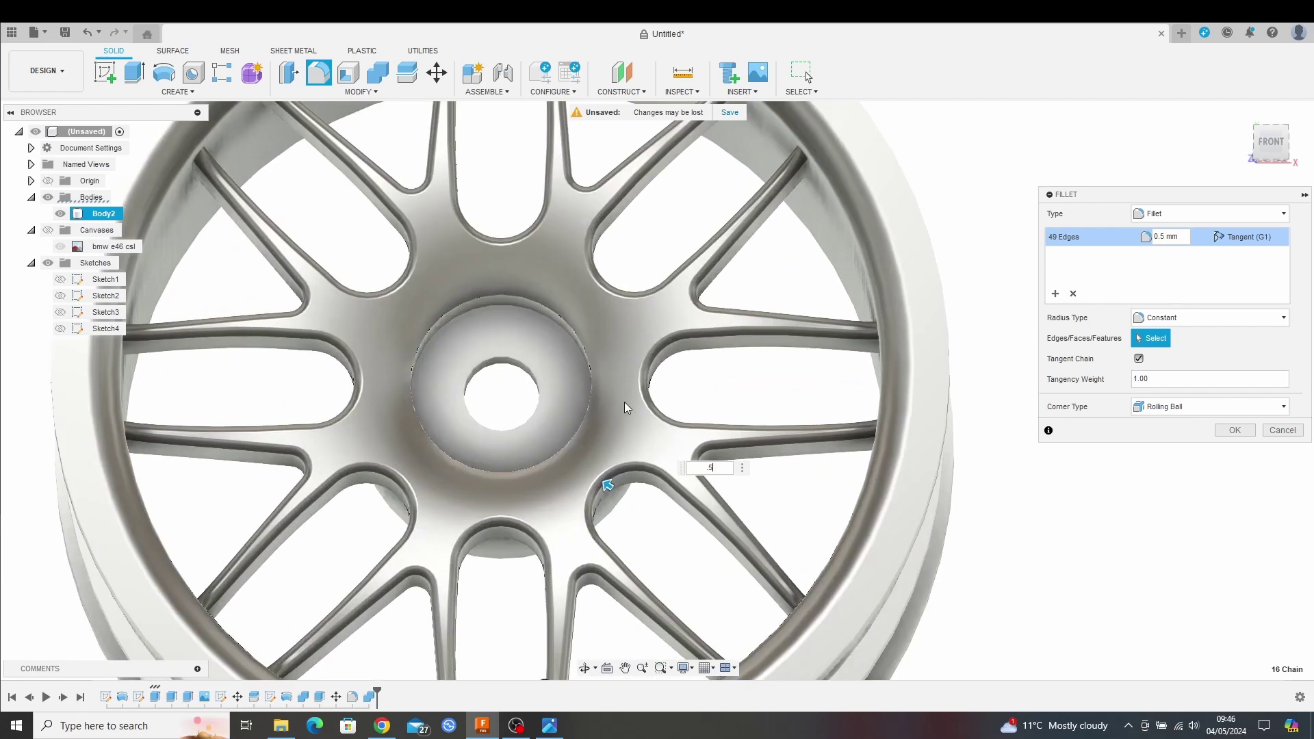
shift+middle_drag(608, 485, 626, 403)
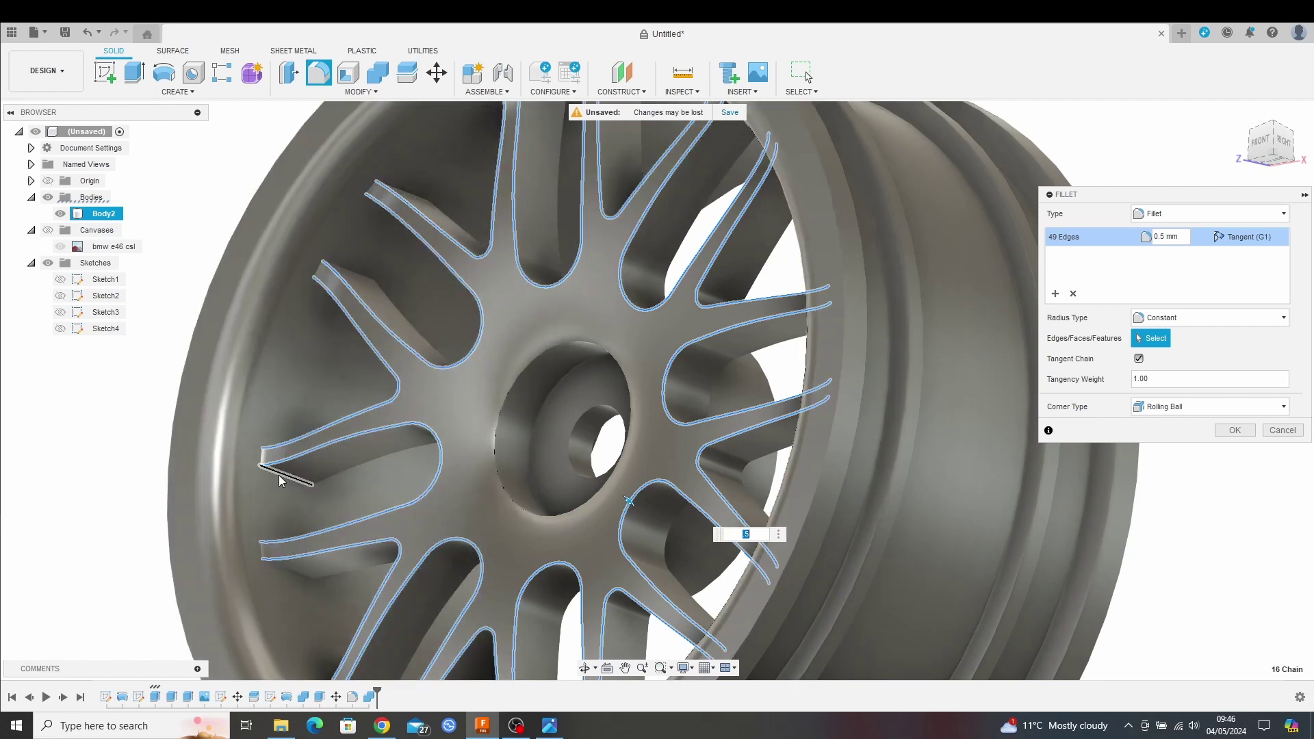
click(279, 477)
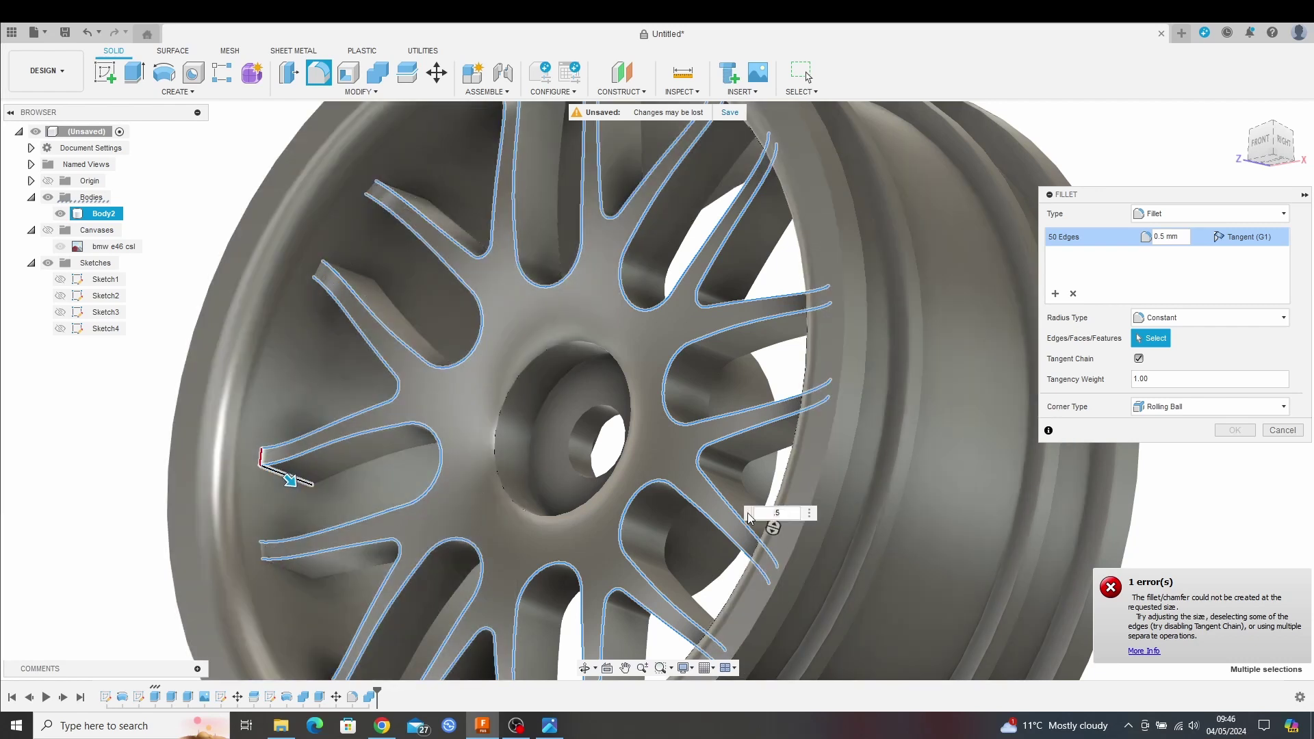
click(772, 551)
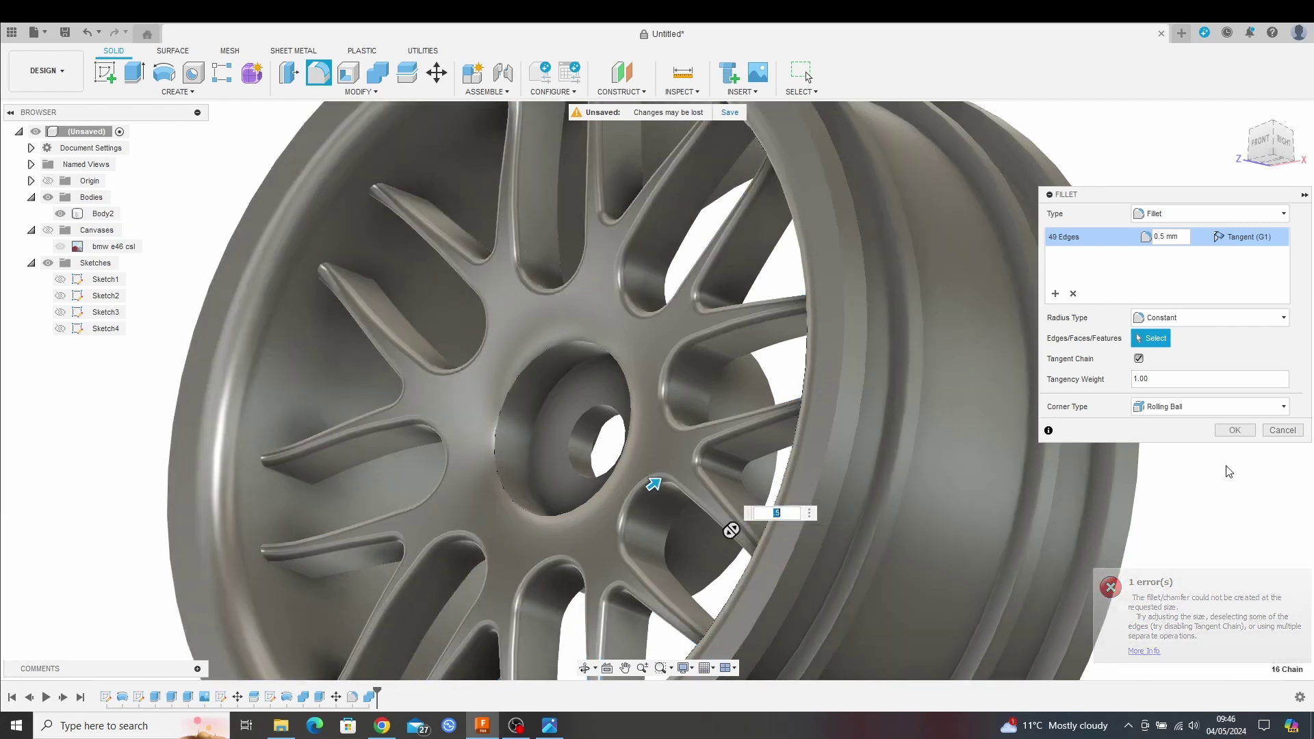
click(1235, 430)
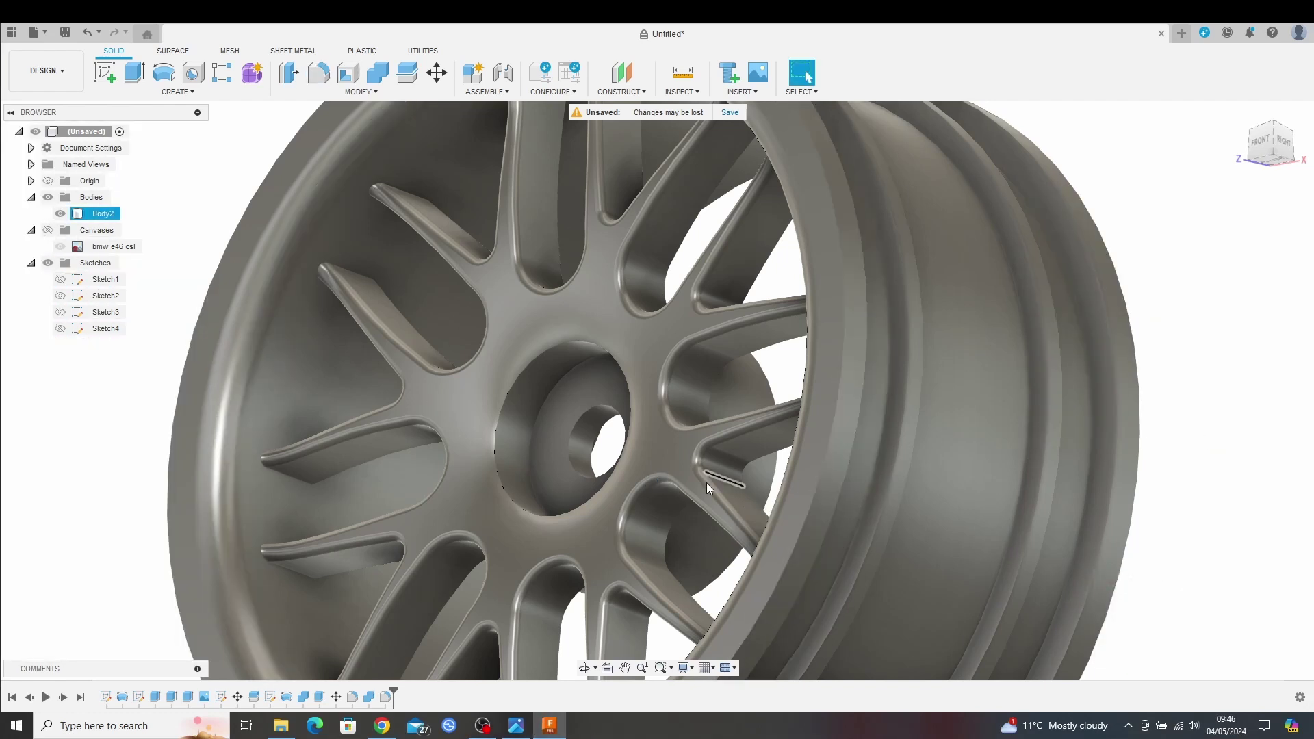
- Inspect the new fillets, then edit Sketch4 from the Browser to show its rim-and-spoke profile
shift+middle_drag(706, 482, 479, 643)
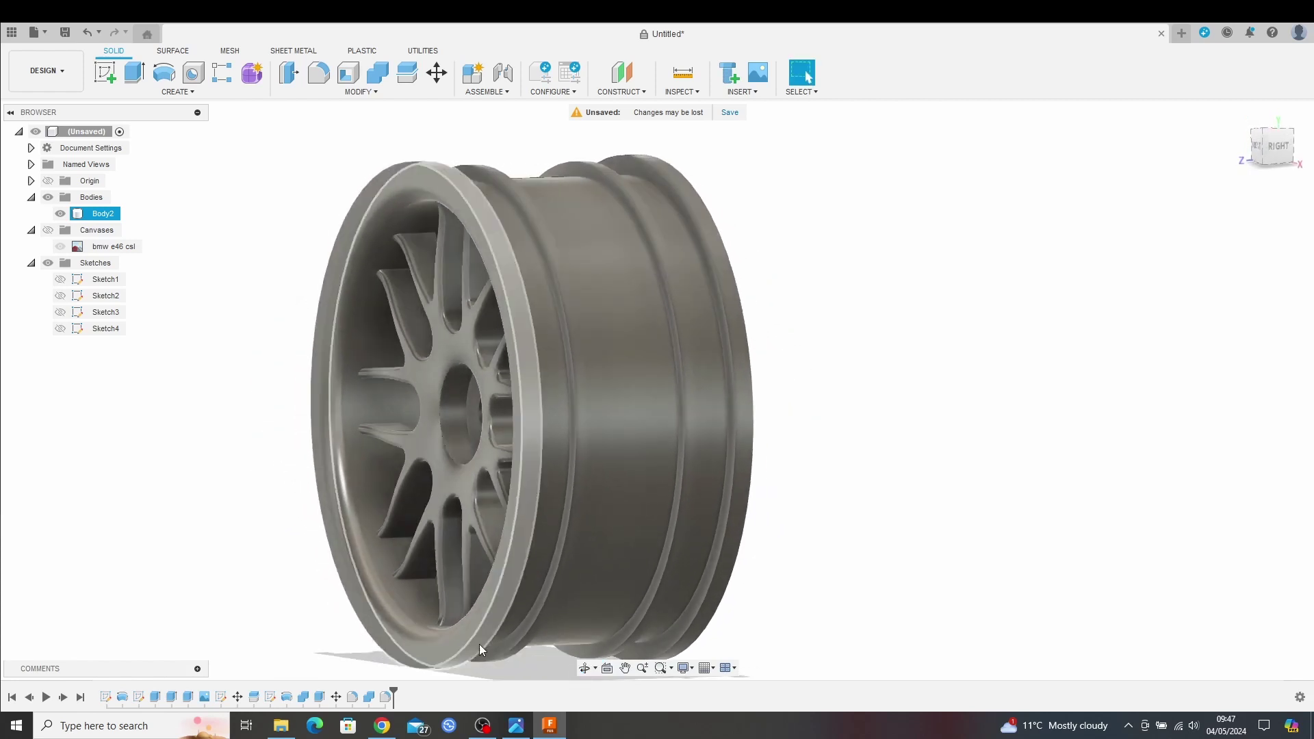
key(Escape)
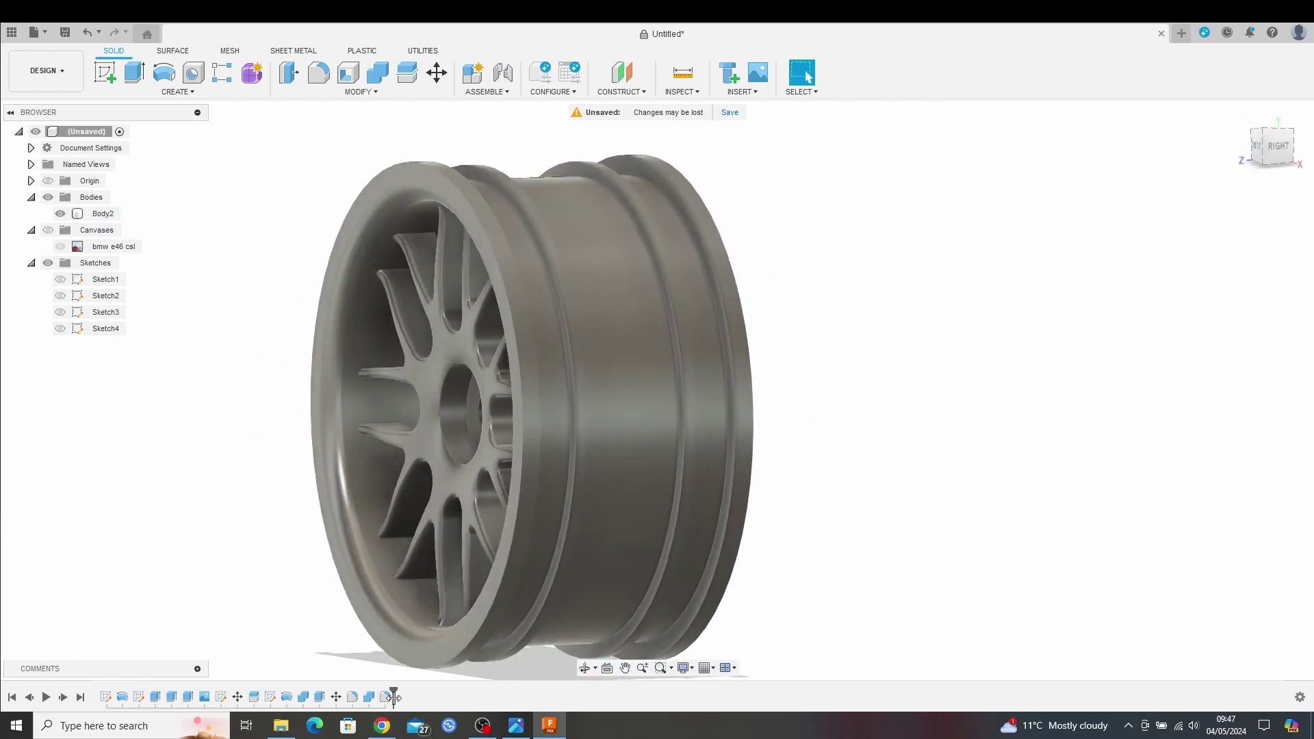
click(64, 331)
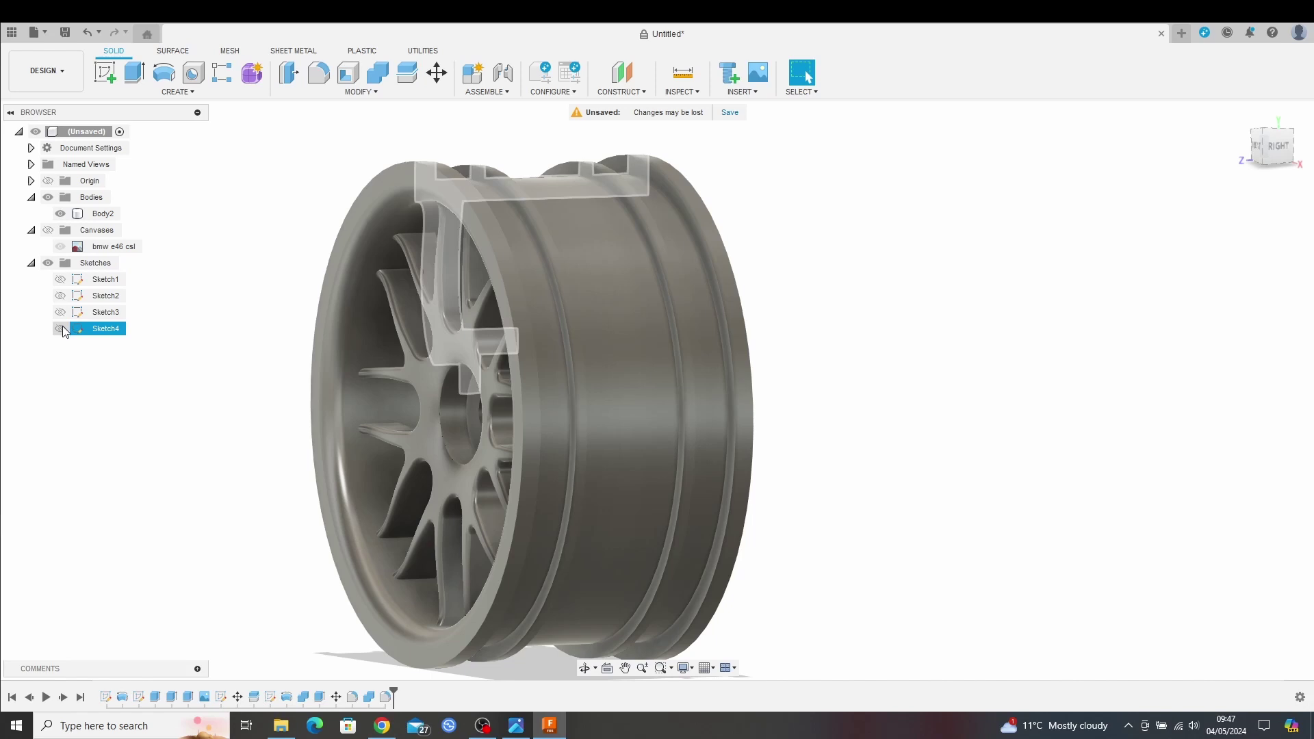
click(99, 329)
right_click(102, 330)
click(133, 374)
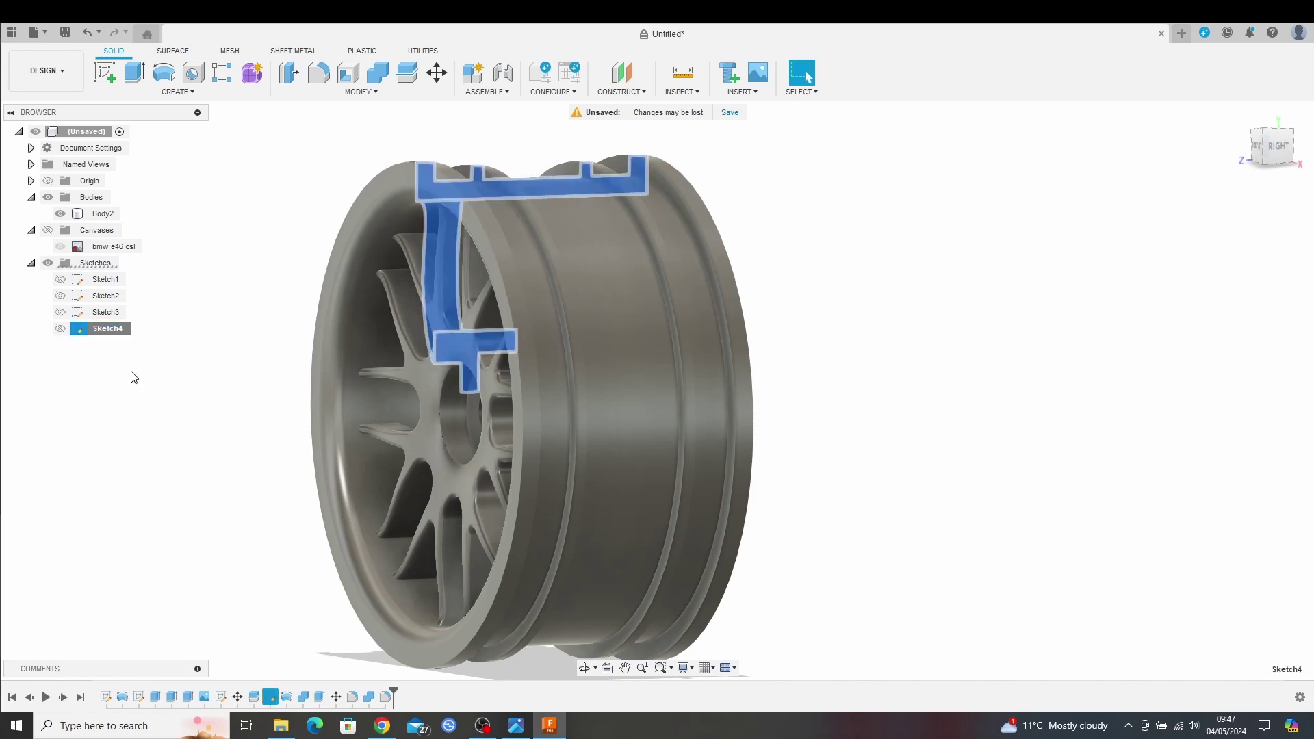
- Try nudging the curved rim spline slightly left, then cancel the move
scroll(465, 262, up, 3)
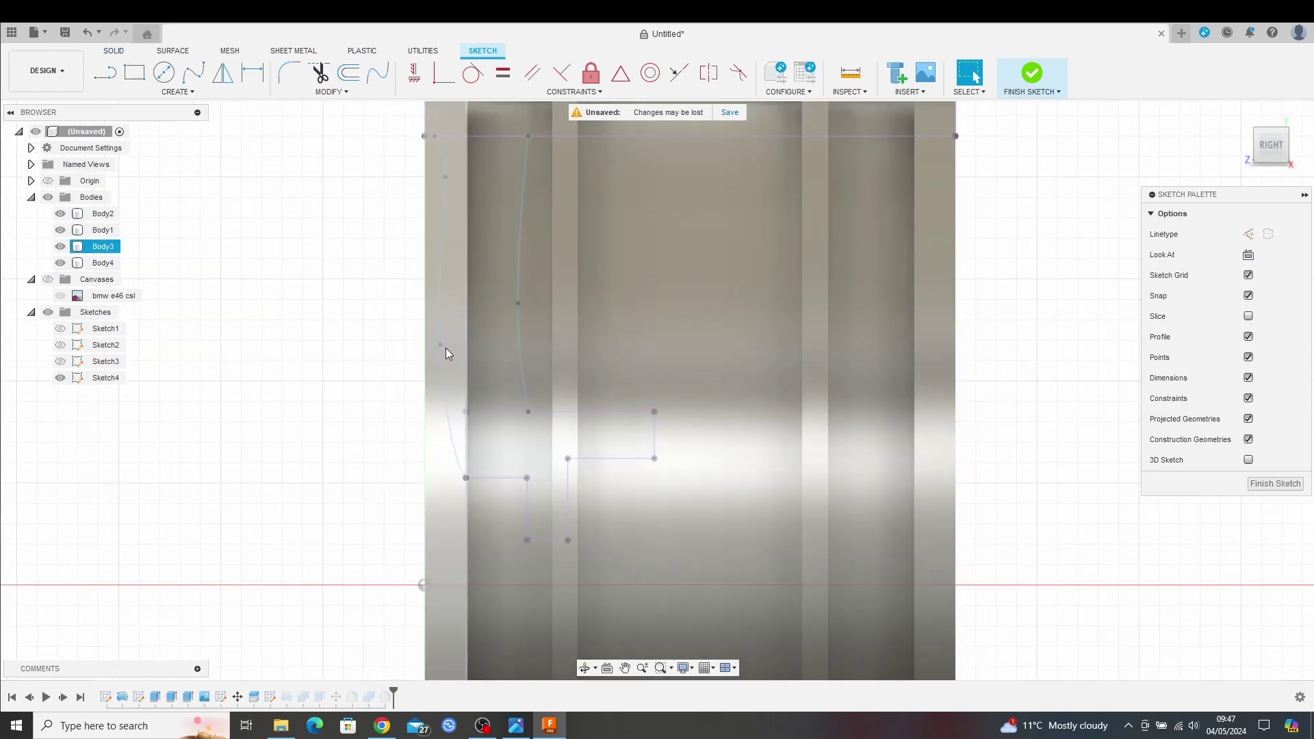
click(439, 346)
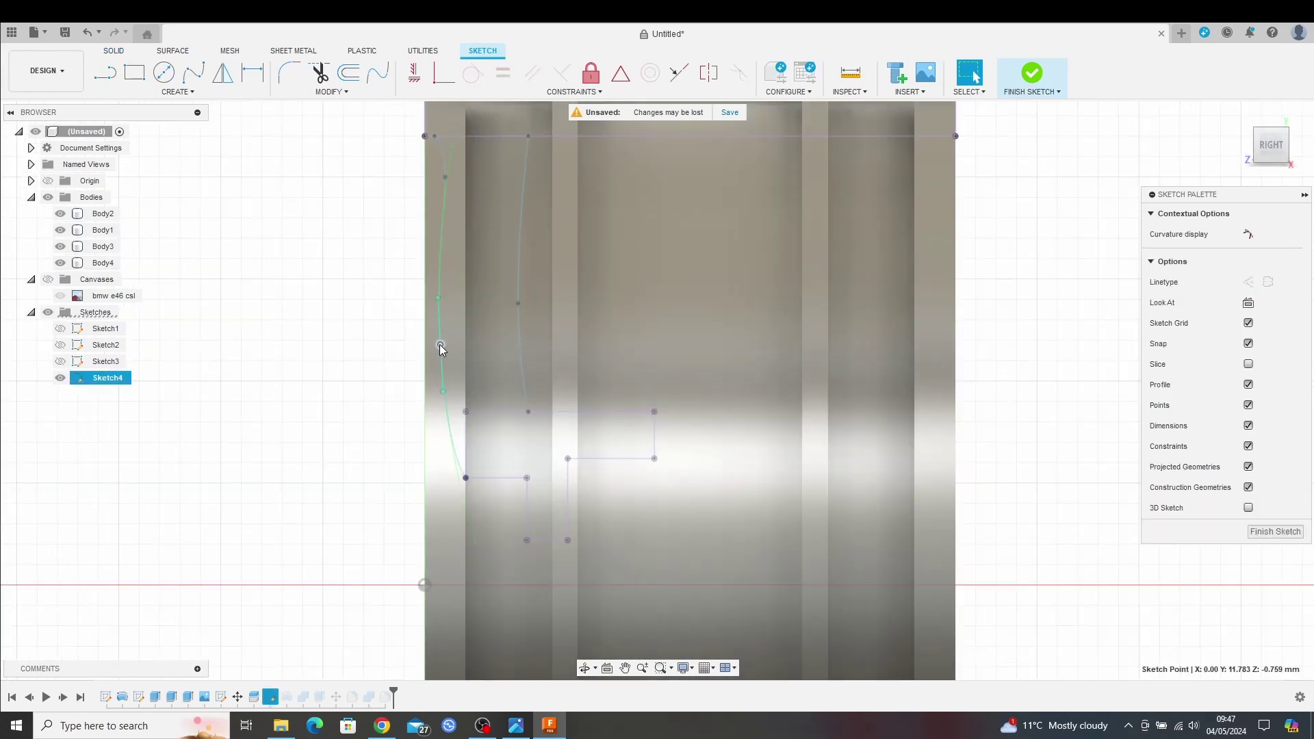
key(m)
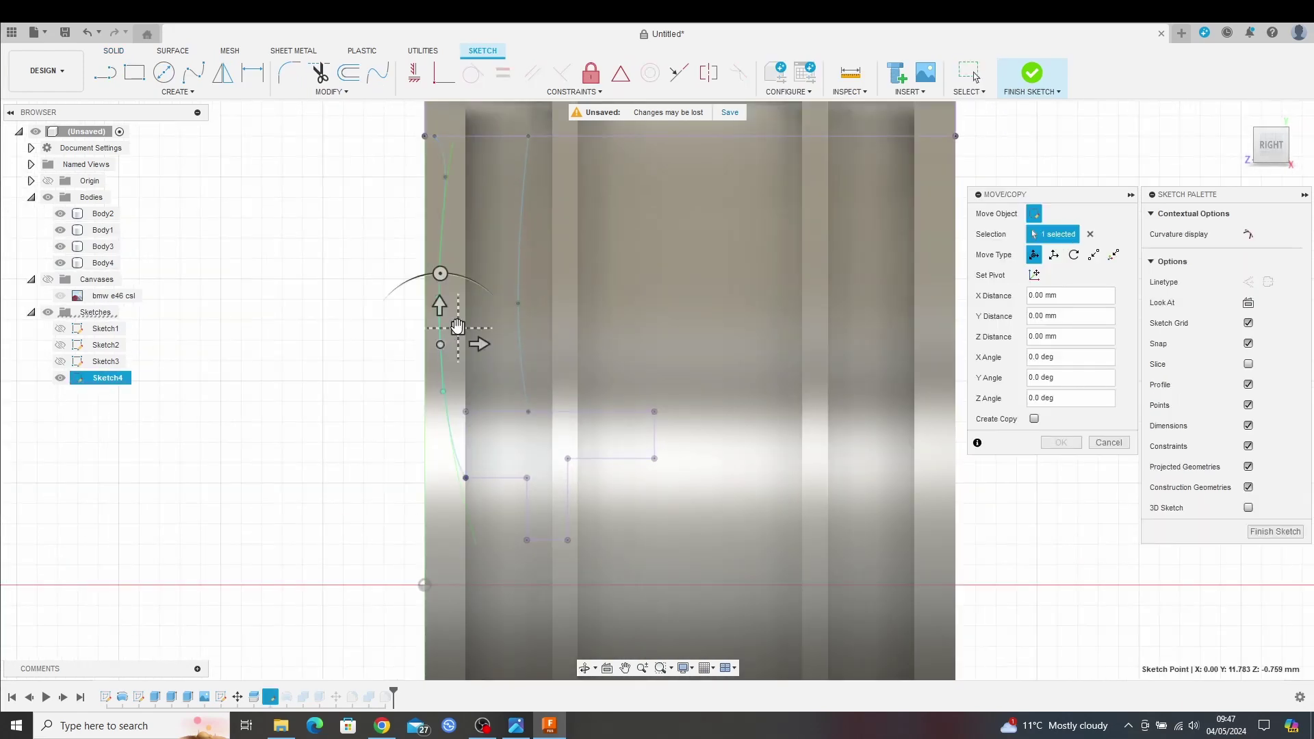
drag(458, 332, 444, 333)
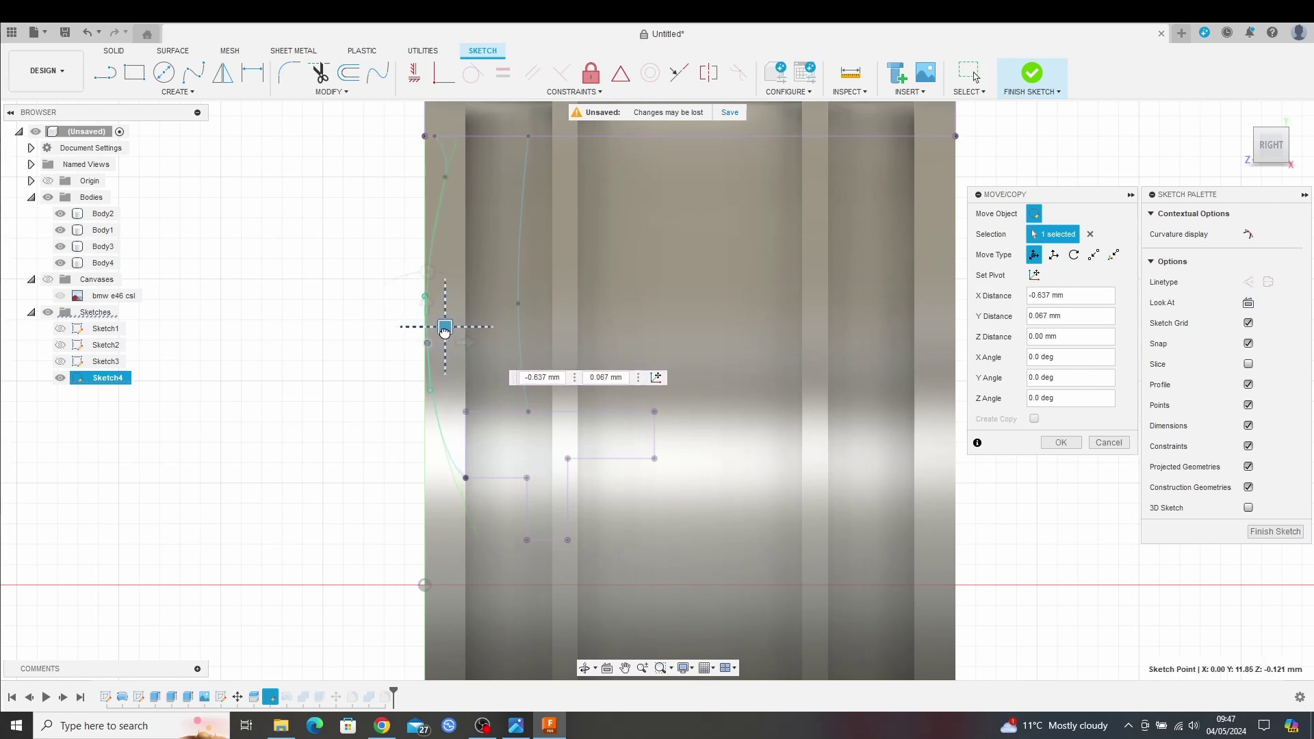
click(1109, 442)
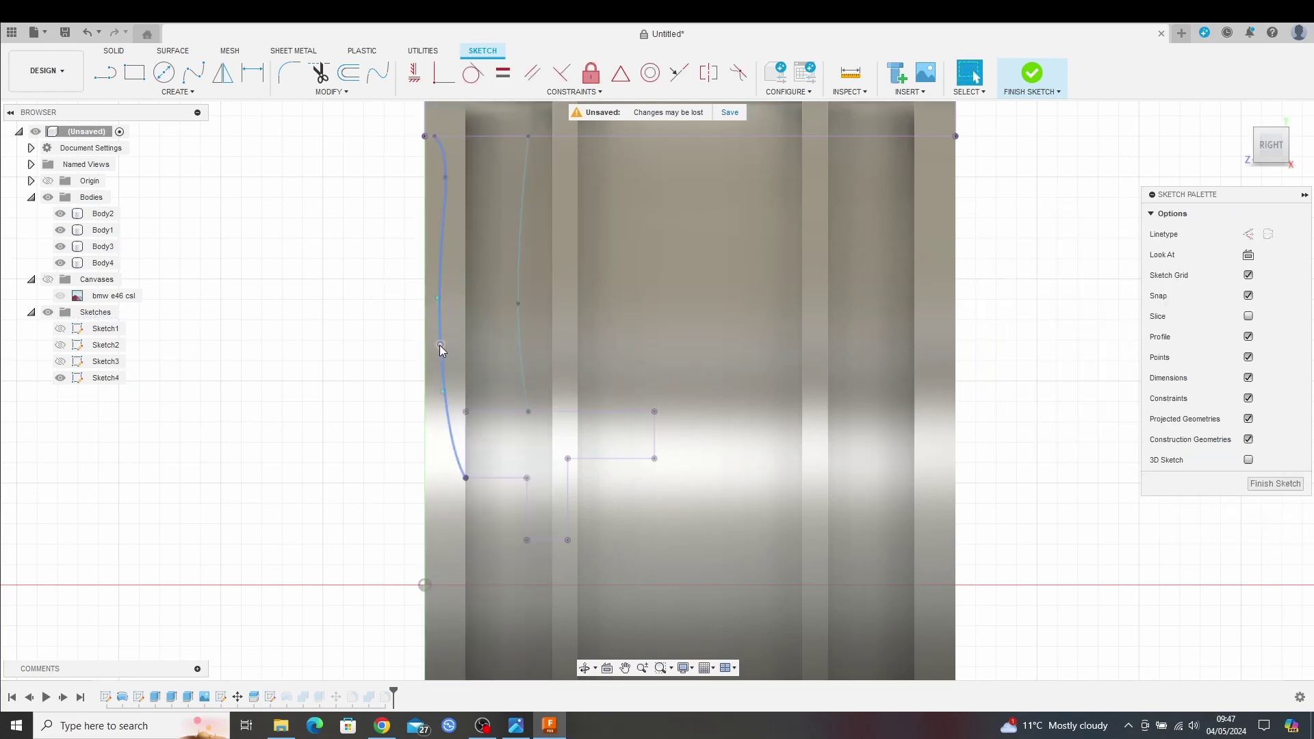
- Move the rim spline -1.00 mm in X and finish Sketch4
click(440, 346)
key(m)
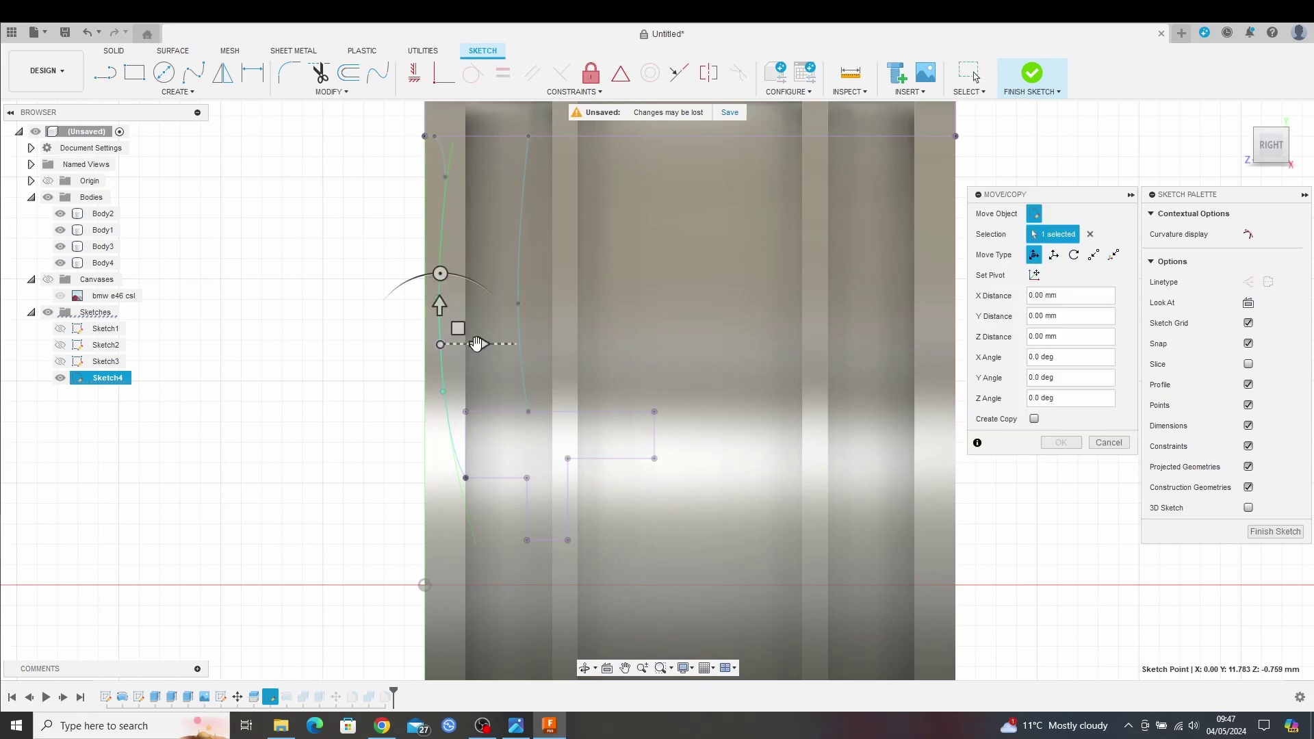
drag(472, 346, 470, 347)
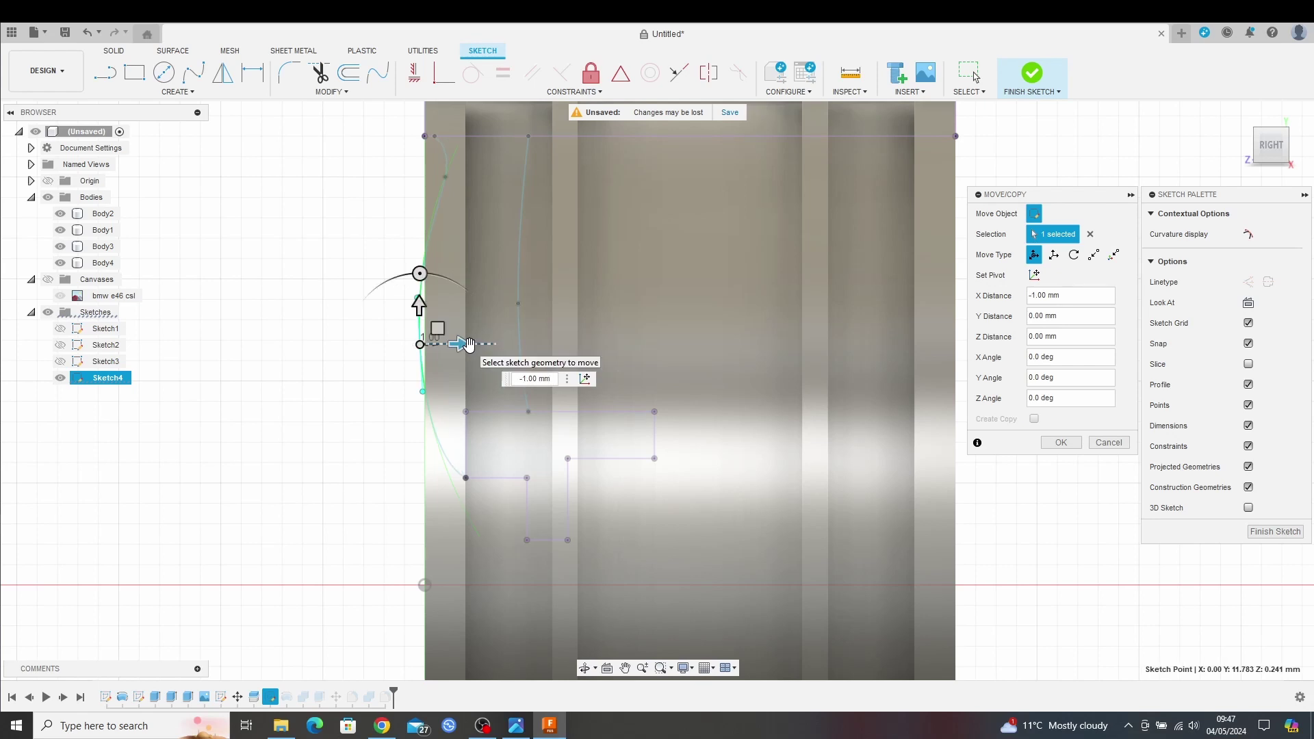
click(1058, 444)
click(1276, 484)
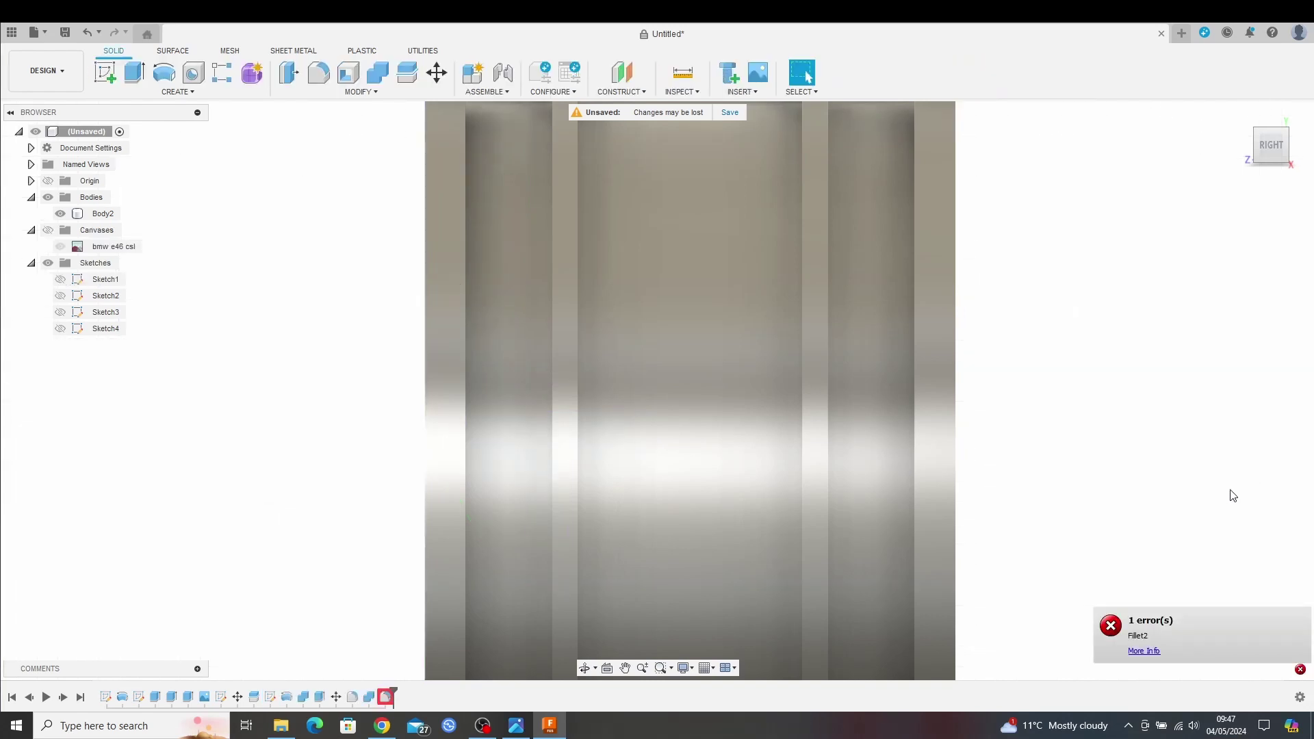
- Undo finishing the sketch that caused the Fillet2 error
shift+middle_drag(974, 508, 1005, 444)
key(Escape)
key(ctrl+z)
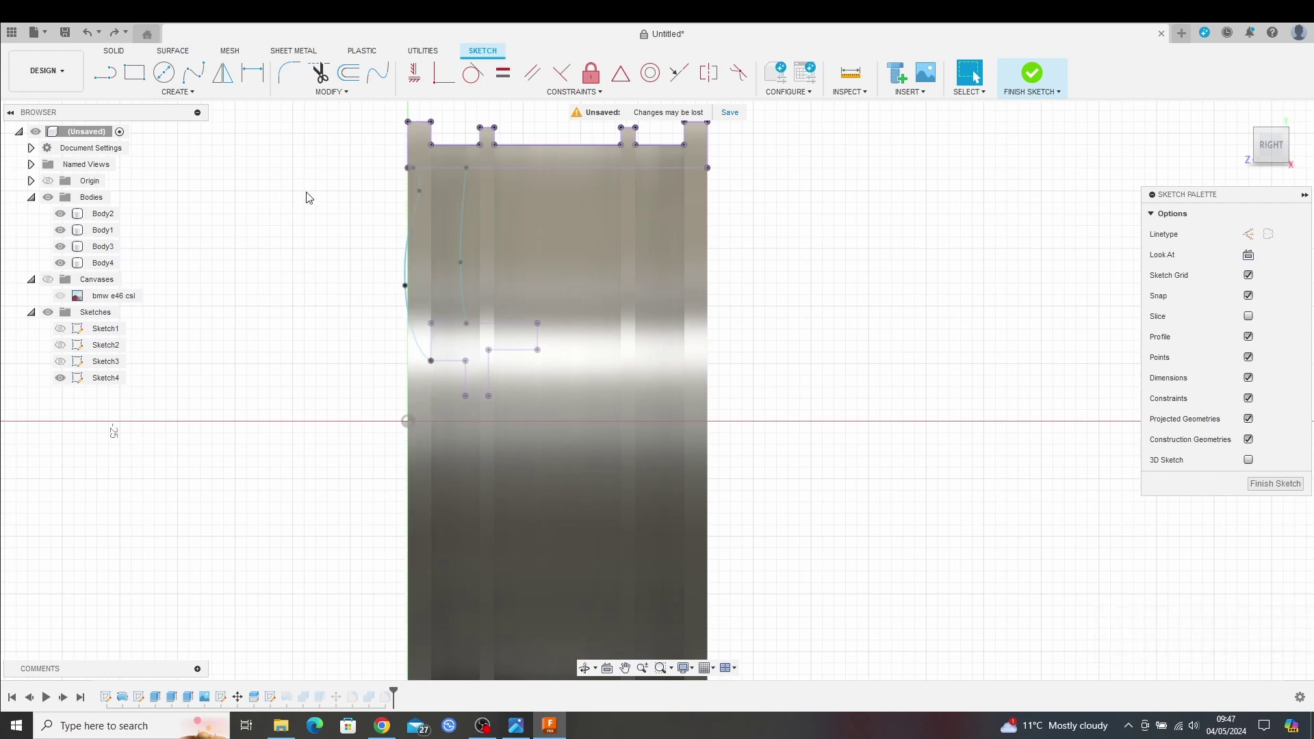
- Move the rim spline -0.70 mm in X instead and finish Sketch4 again
click(416, 286)
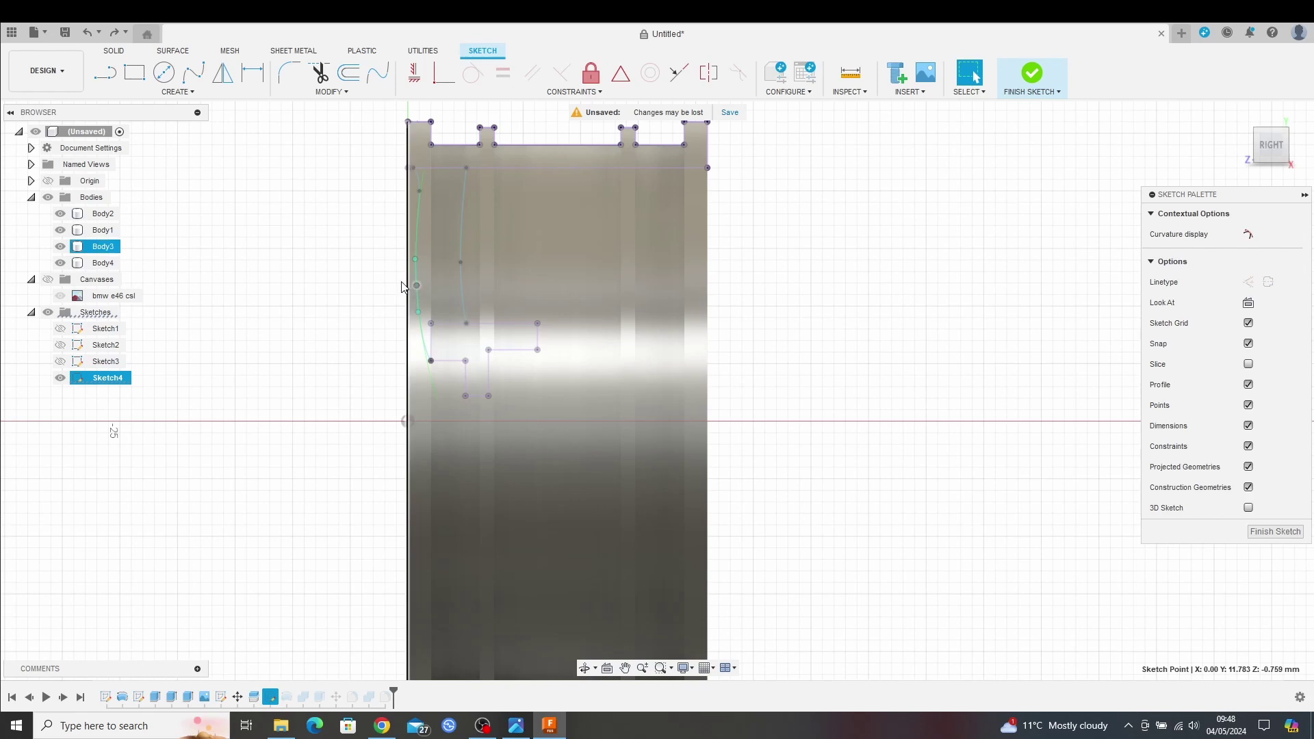
key(m)
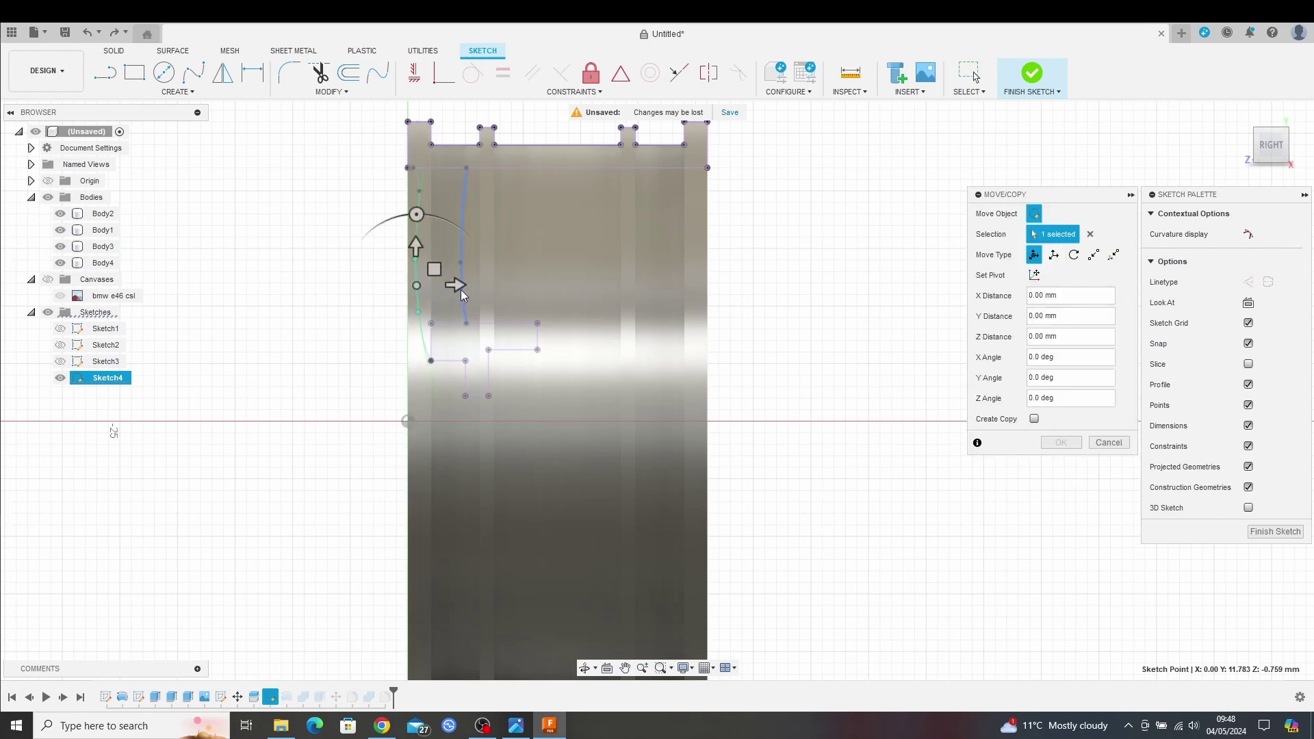
click(455, 285)
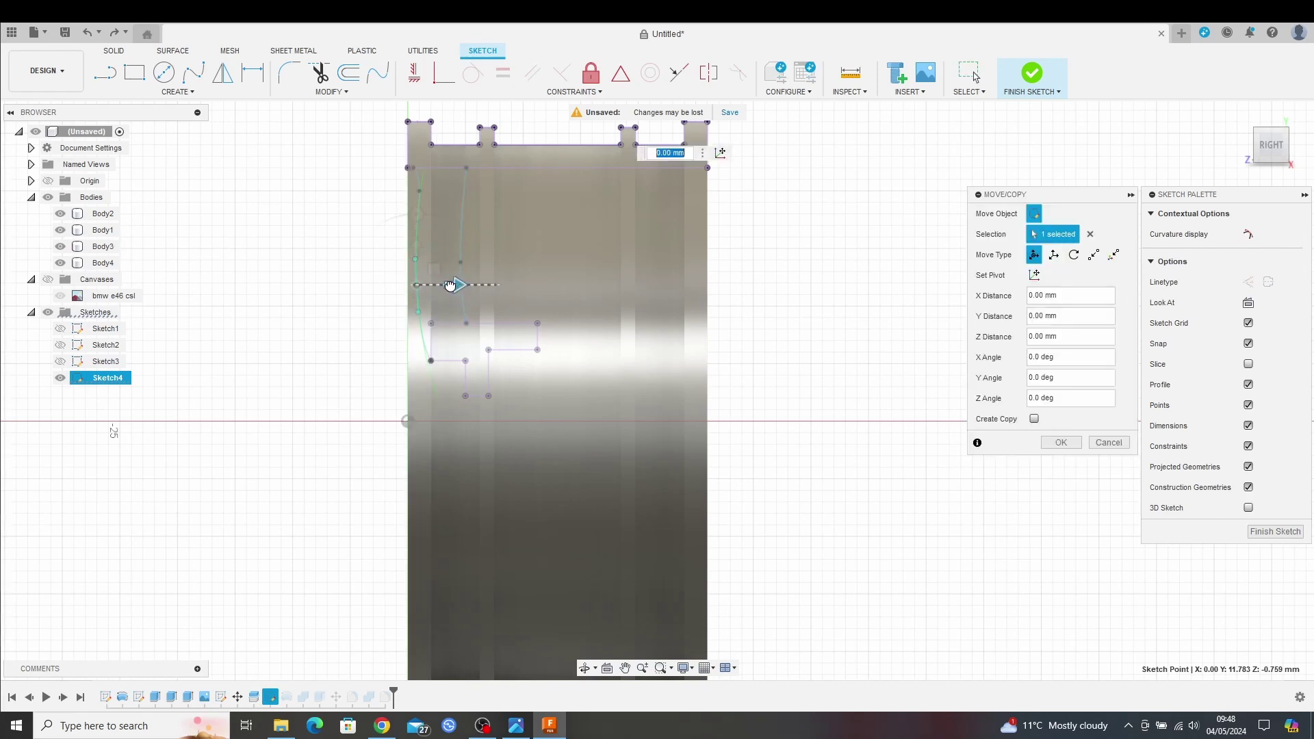
drag(449, 286, 439, 278)
scroll(424, 274, up, 5)
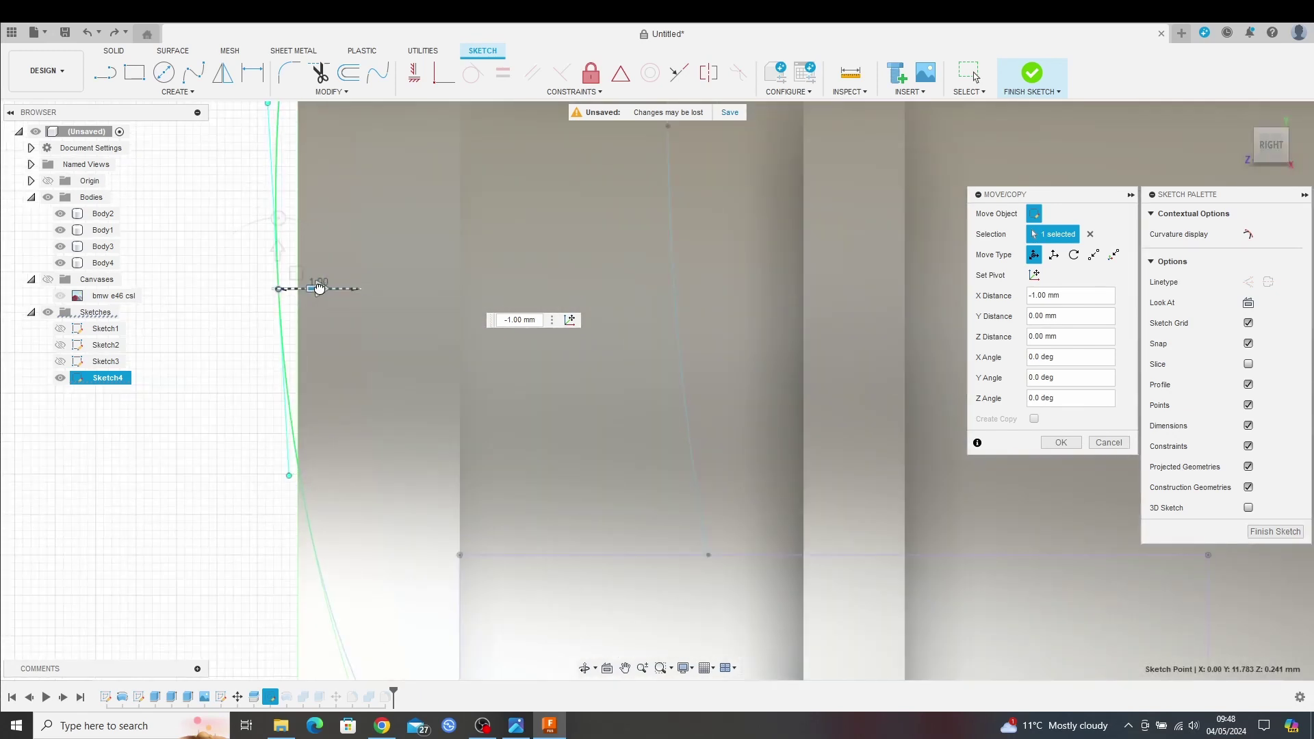
drag(319, 288, 341, 292)
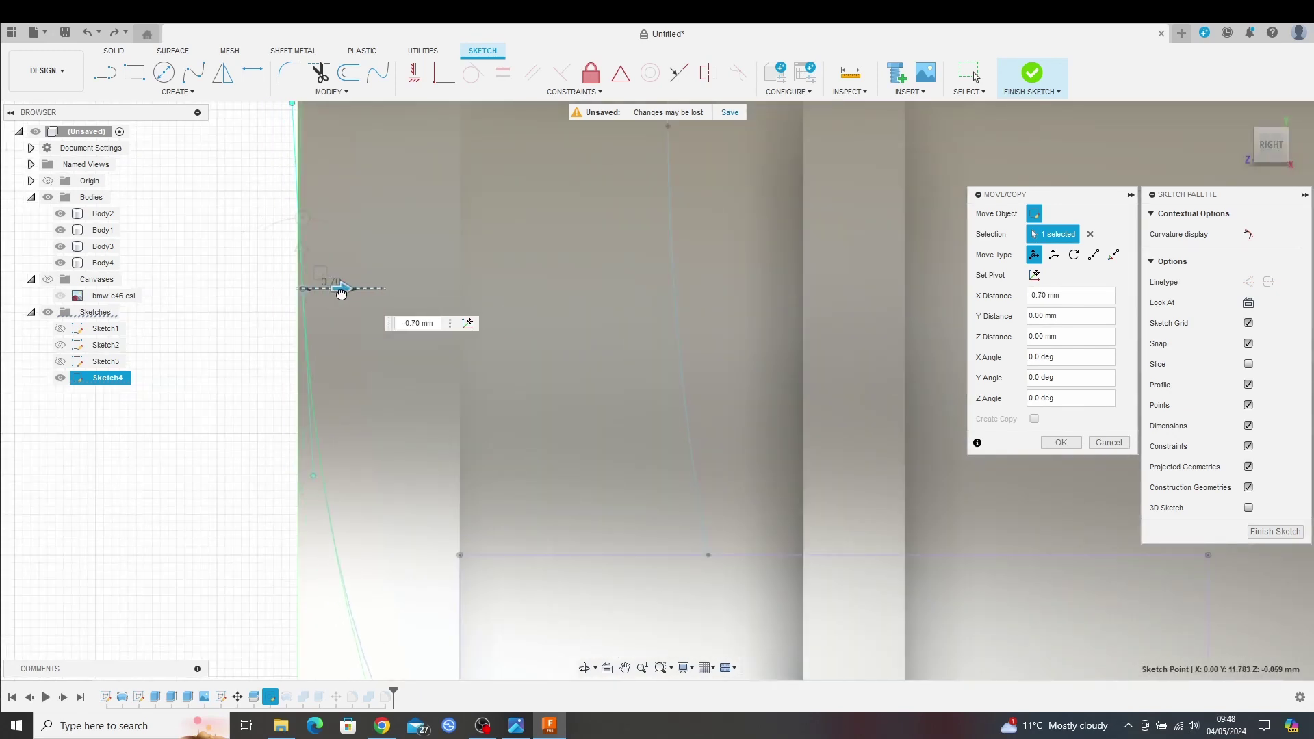
click(1068, 447)
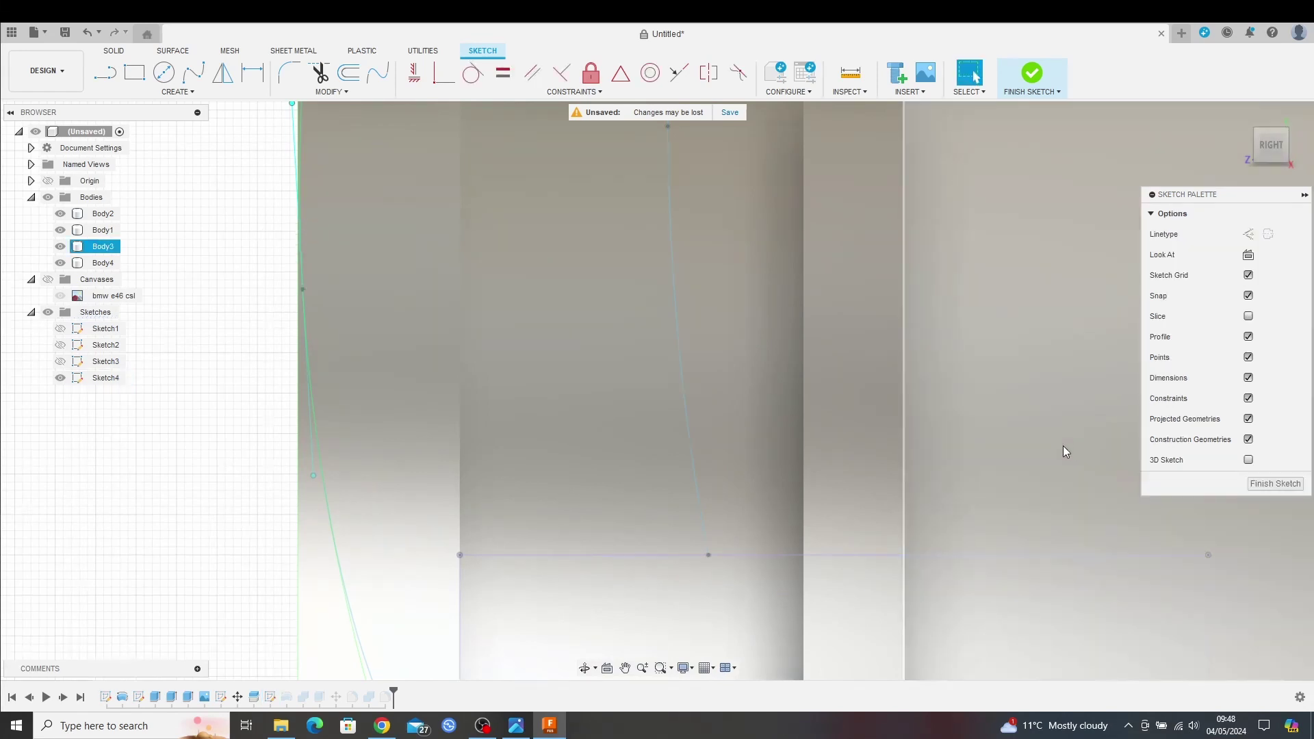
click(1275, 484)
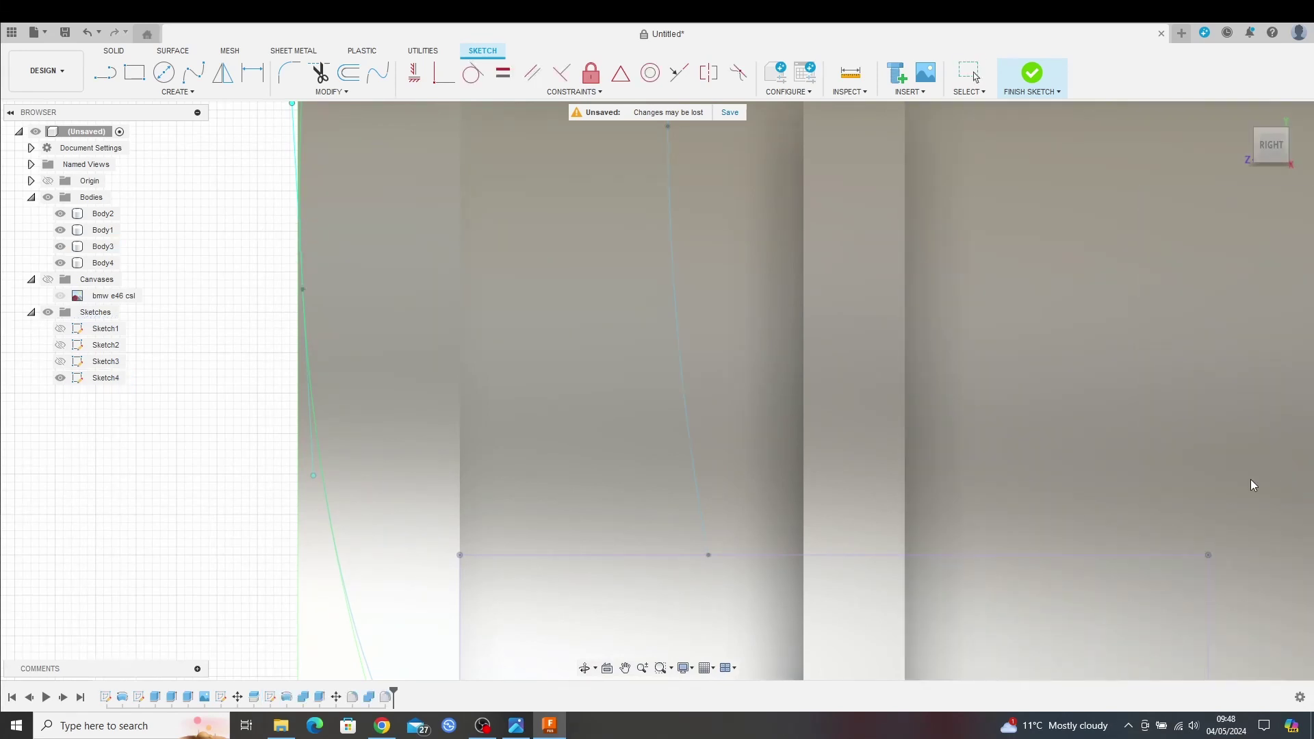
click(1109, 487)
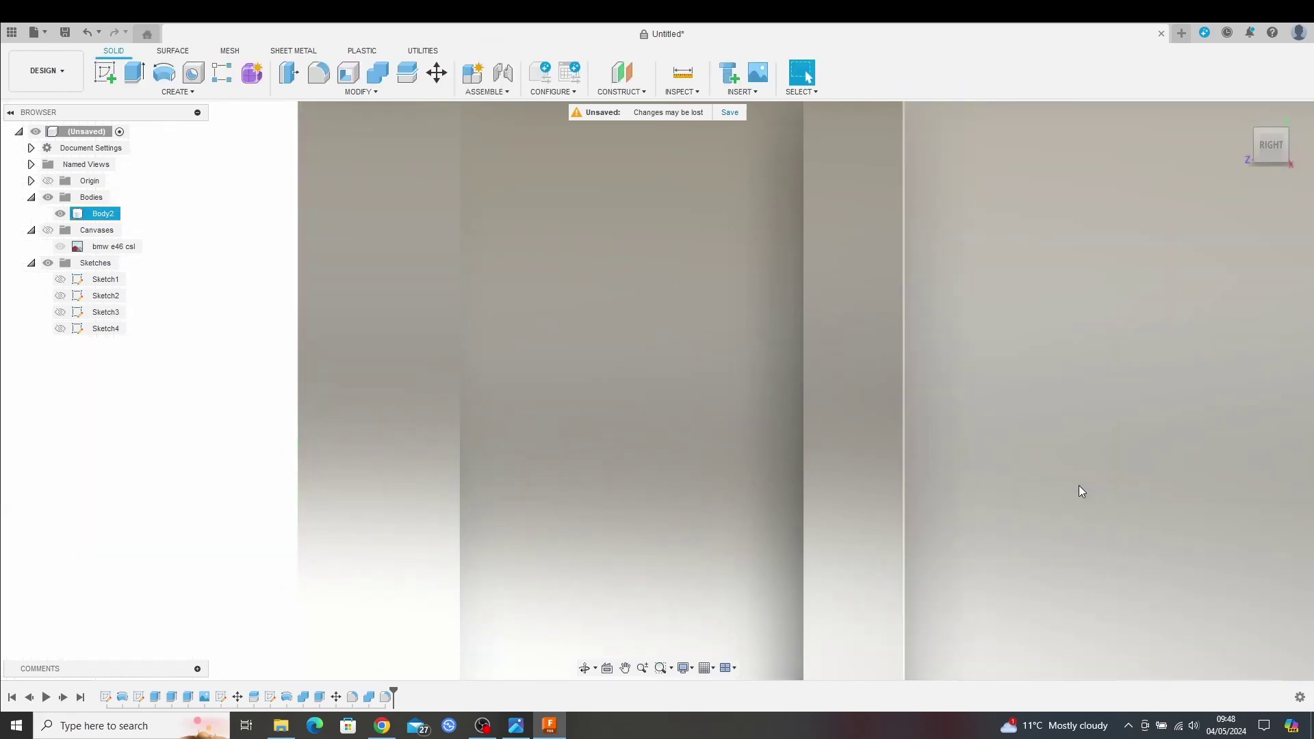
- Zoom out and orbit around the wheel, ending on the front view to check the reshaped rim
scroll(1064, 486, down, 6)
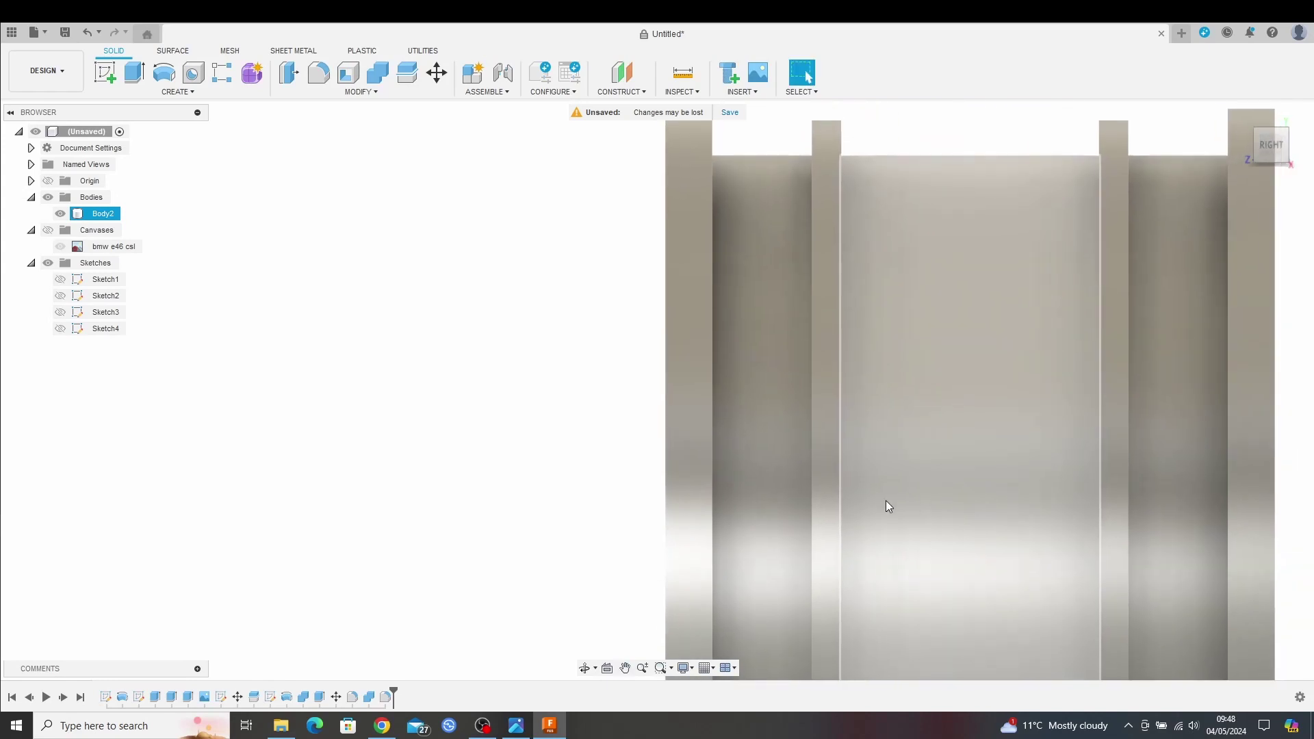
shift+middle_drag(902, 499, 973, 299)
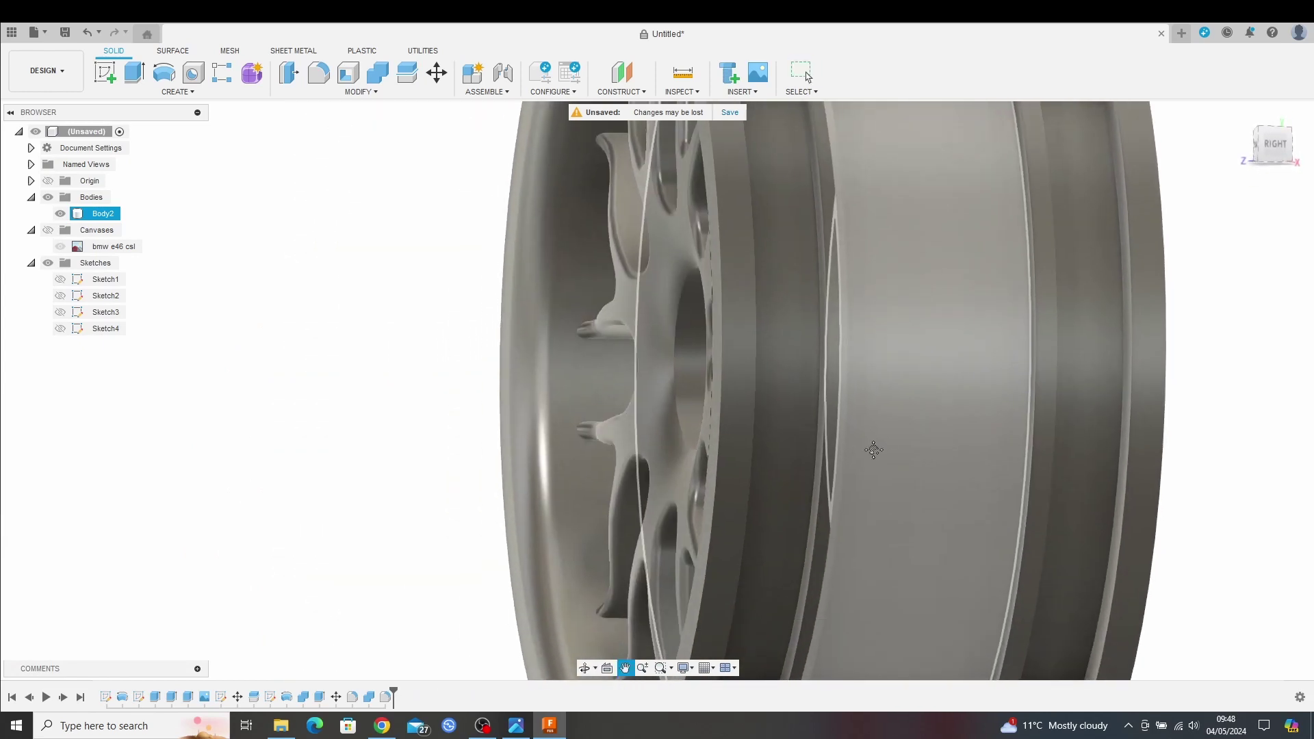
shift+middle_drag(874, 450, 902, 429)
scroll(923, 429, down, 6)
key(Escape)
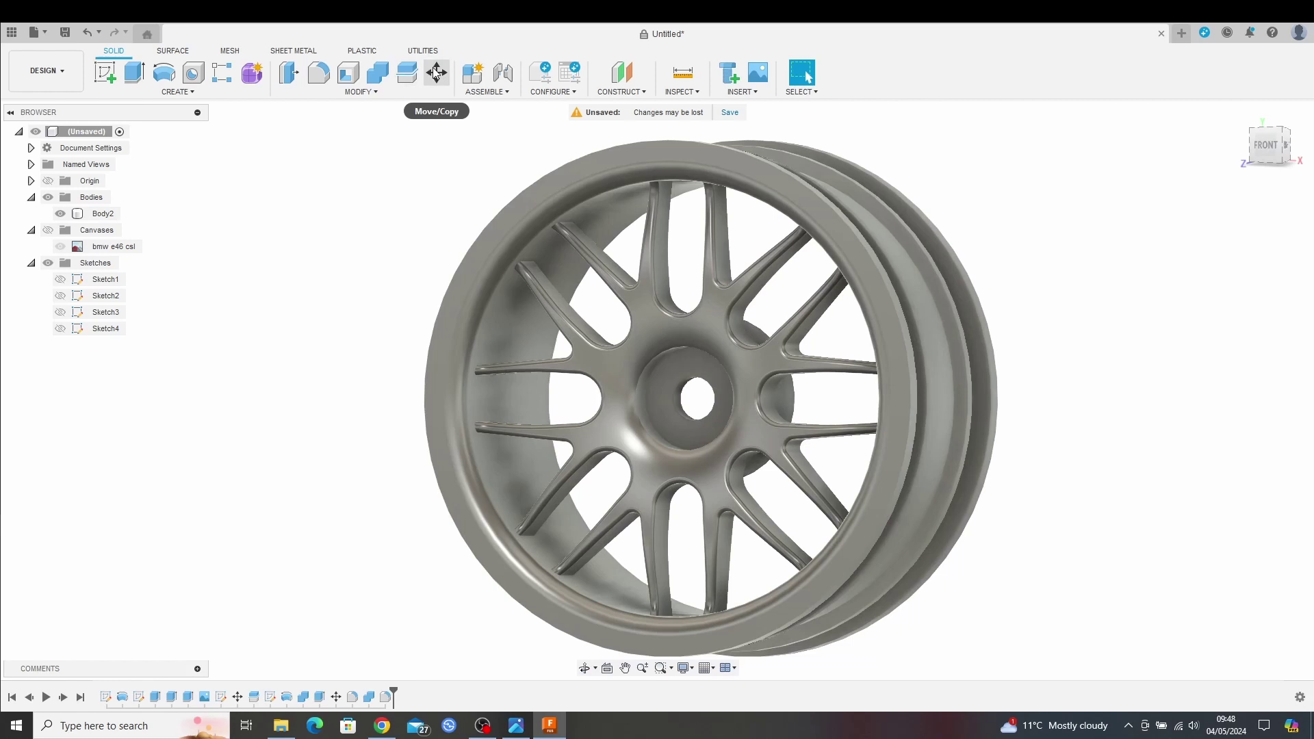
click(435, 72)
click(658, 360)
scroll(678, 403, up, 5)
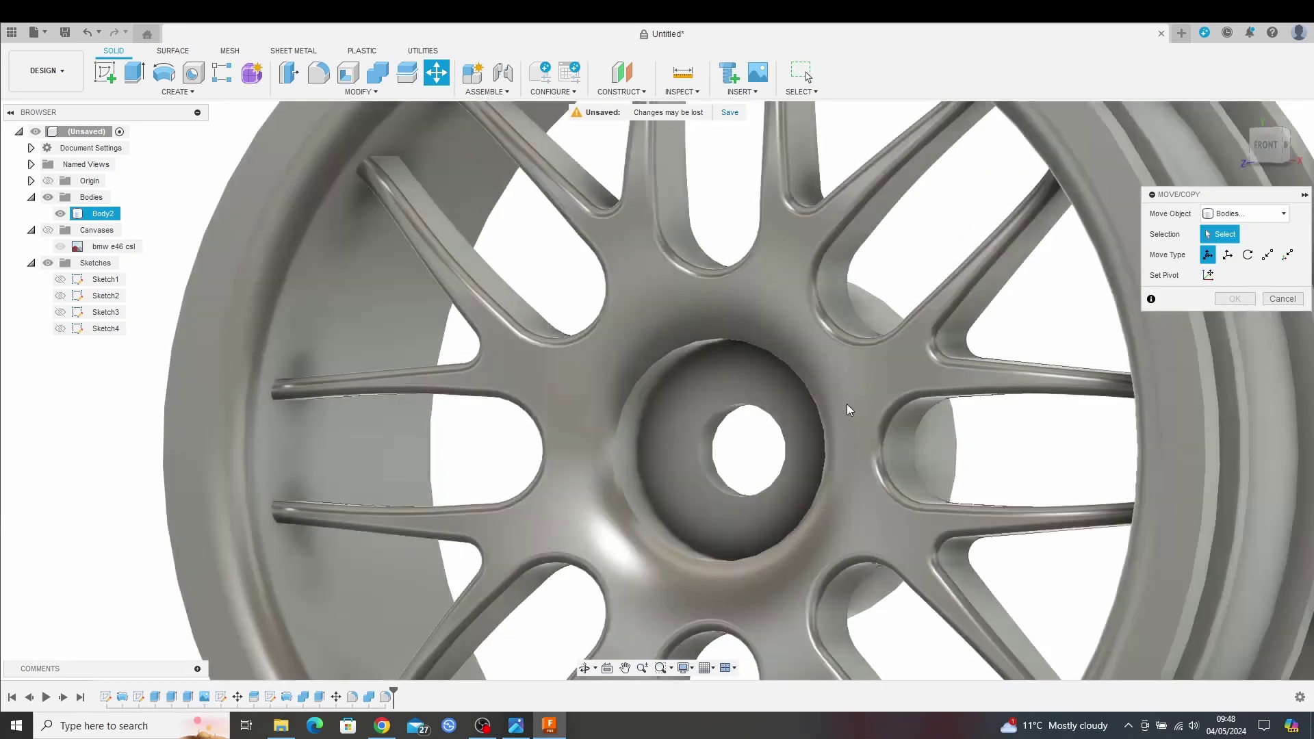
click(1243, 213)
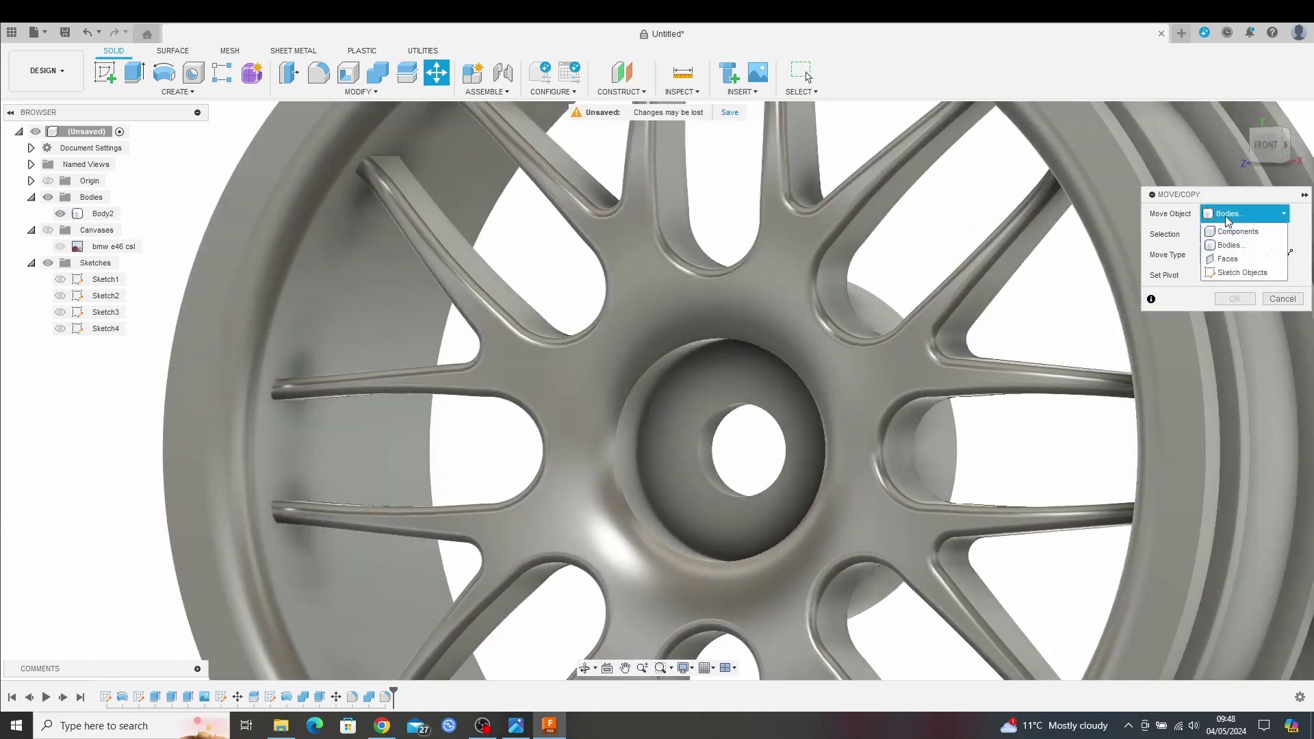
click(1228, 259)
click(661, 451)
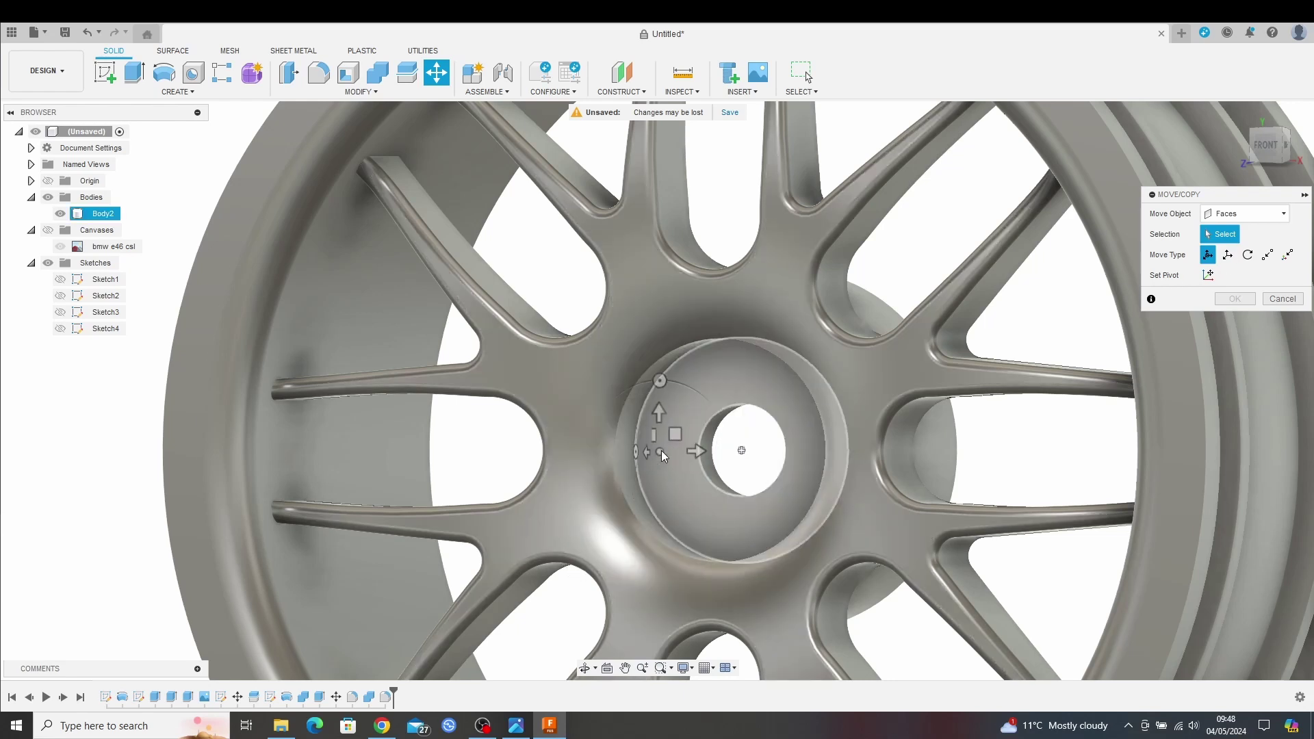
click(676, 479)
scroll(833, 446, down, 6)
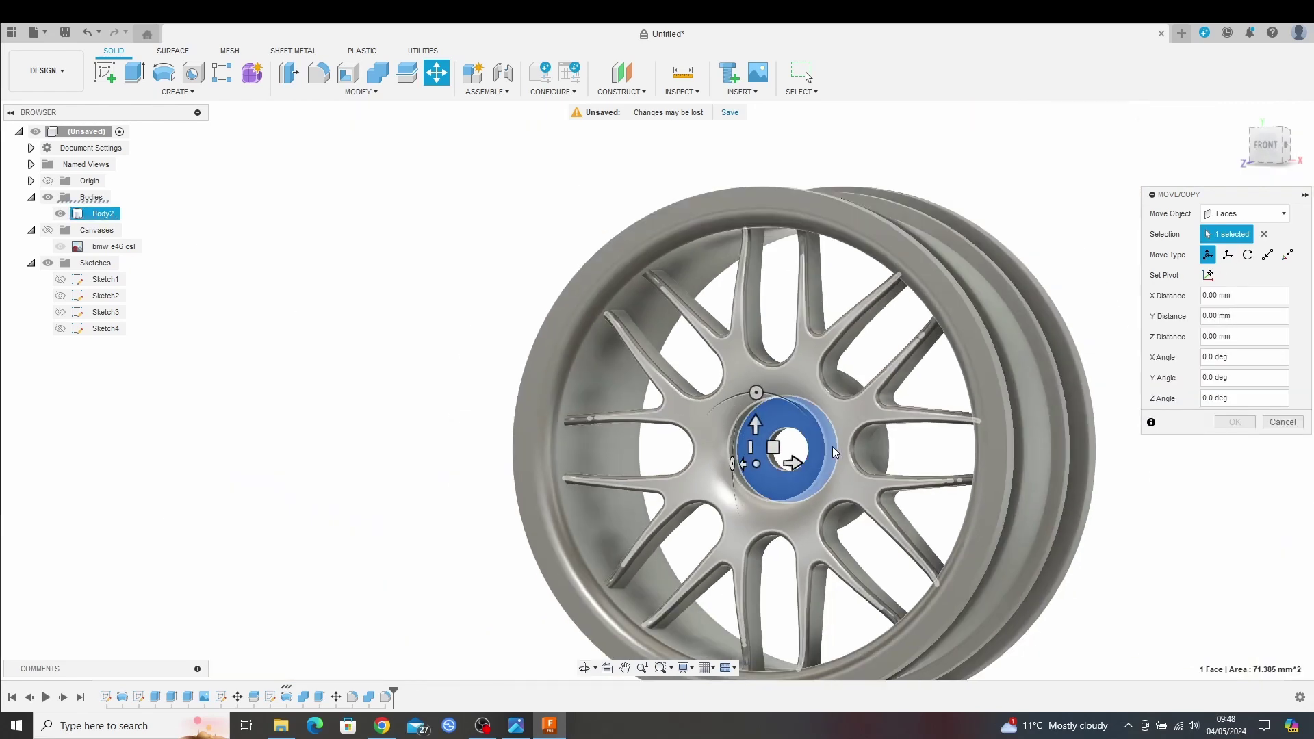
shift+middle_drag(873, 444, 906, 423)
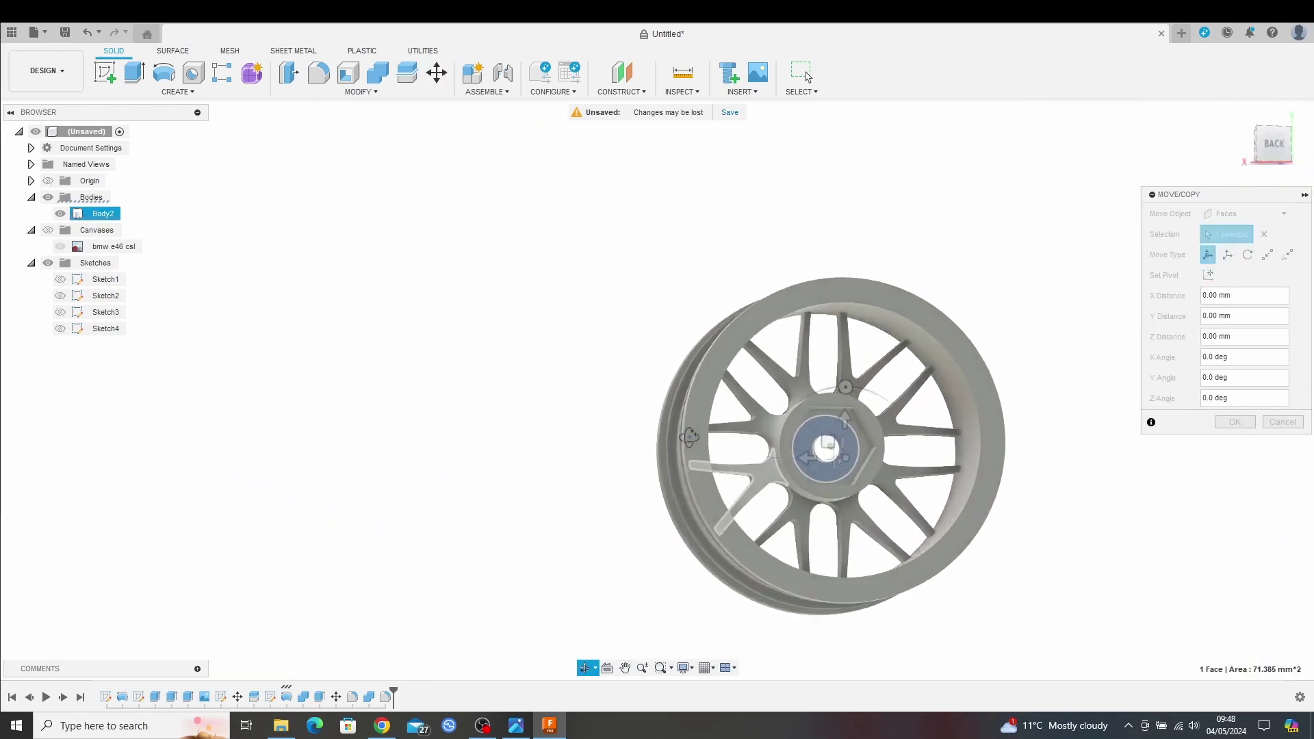
scroll(906, 422, up, 6)
click(800, 491)
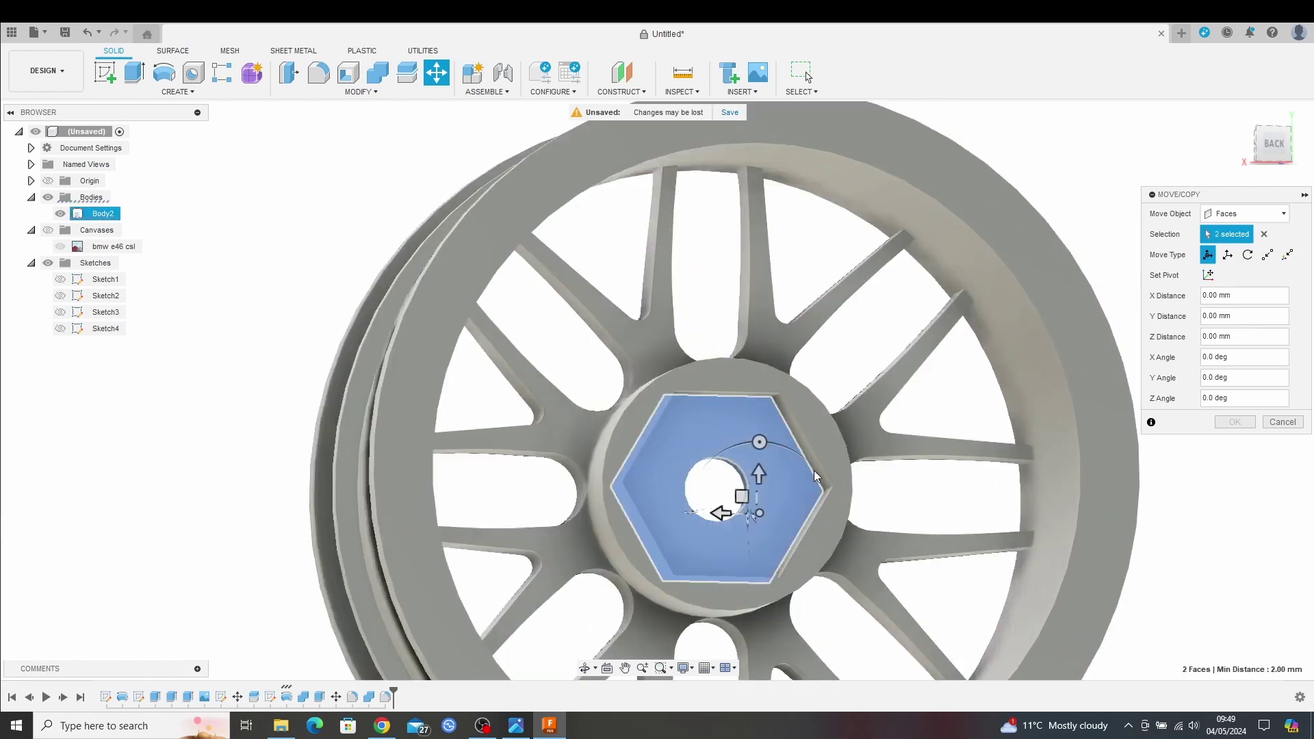
scroll(822, 449, down, 5)
shift+middle_drag(708, 475, 860, 473)
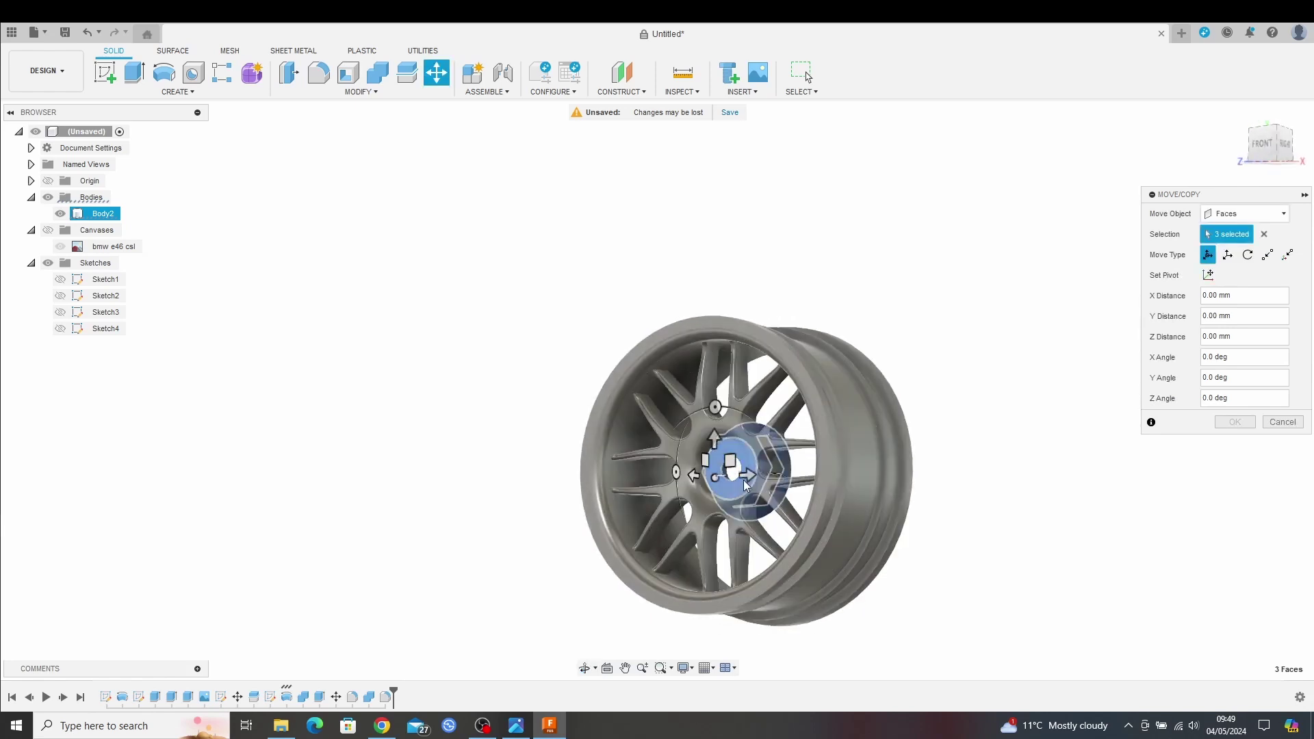
shift+middle_drag(743, 479, 684, 477)
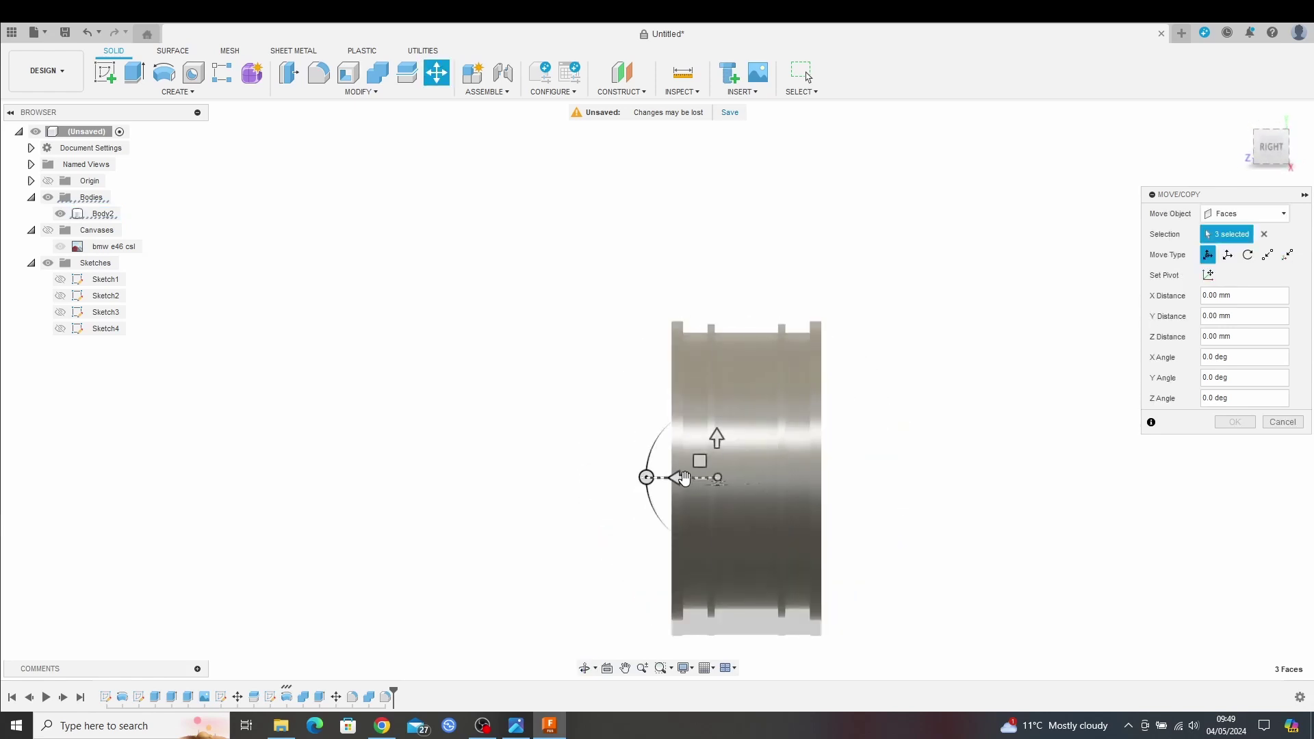
drag(679, 476, 699, 476)
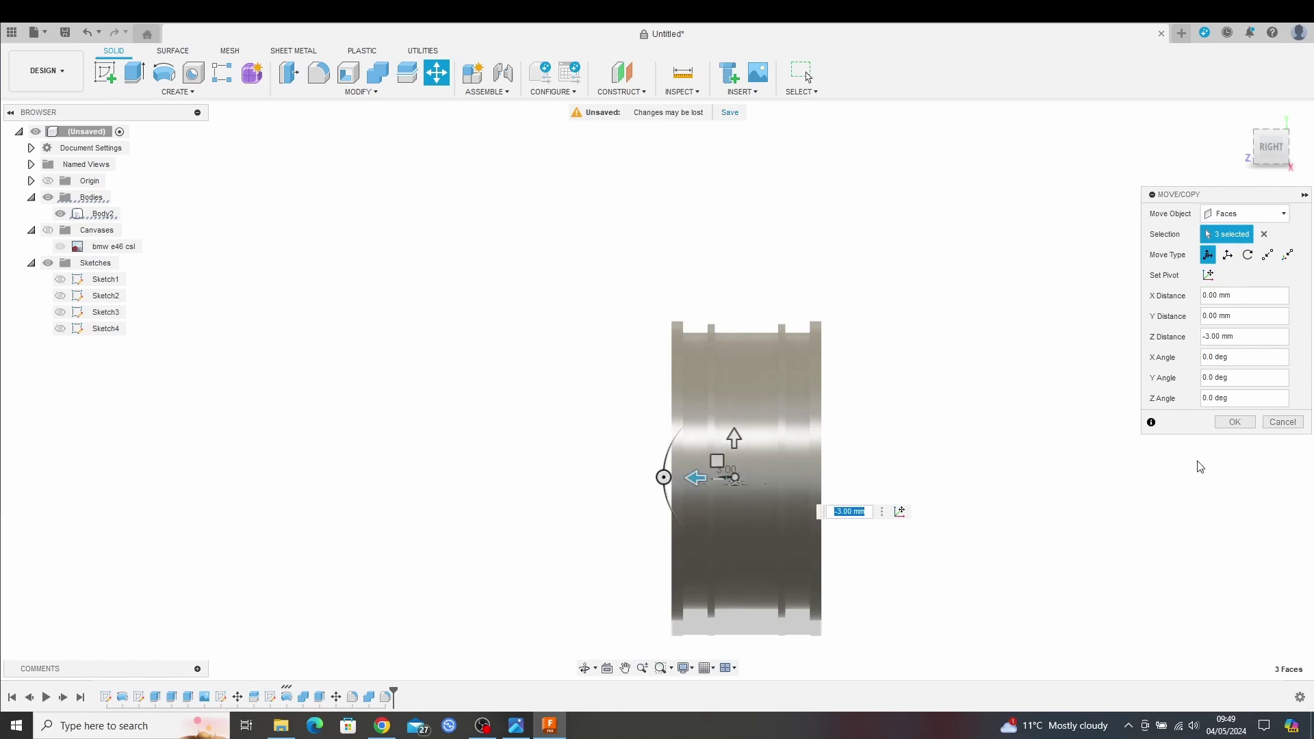
click(1235, 423)
shift+middle_drag(977, 477, 1115, 440)
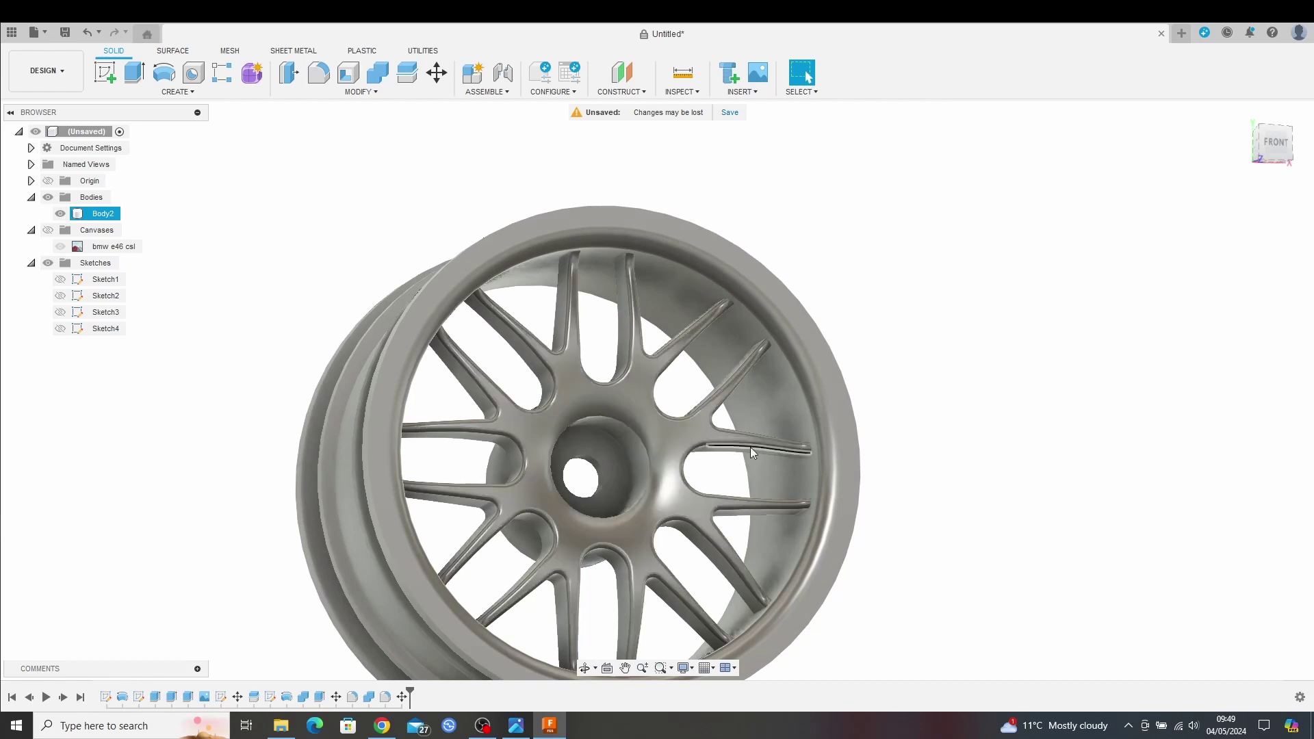
shift+middle_drag(750, 447, 695, 445)
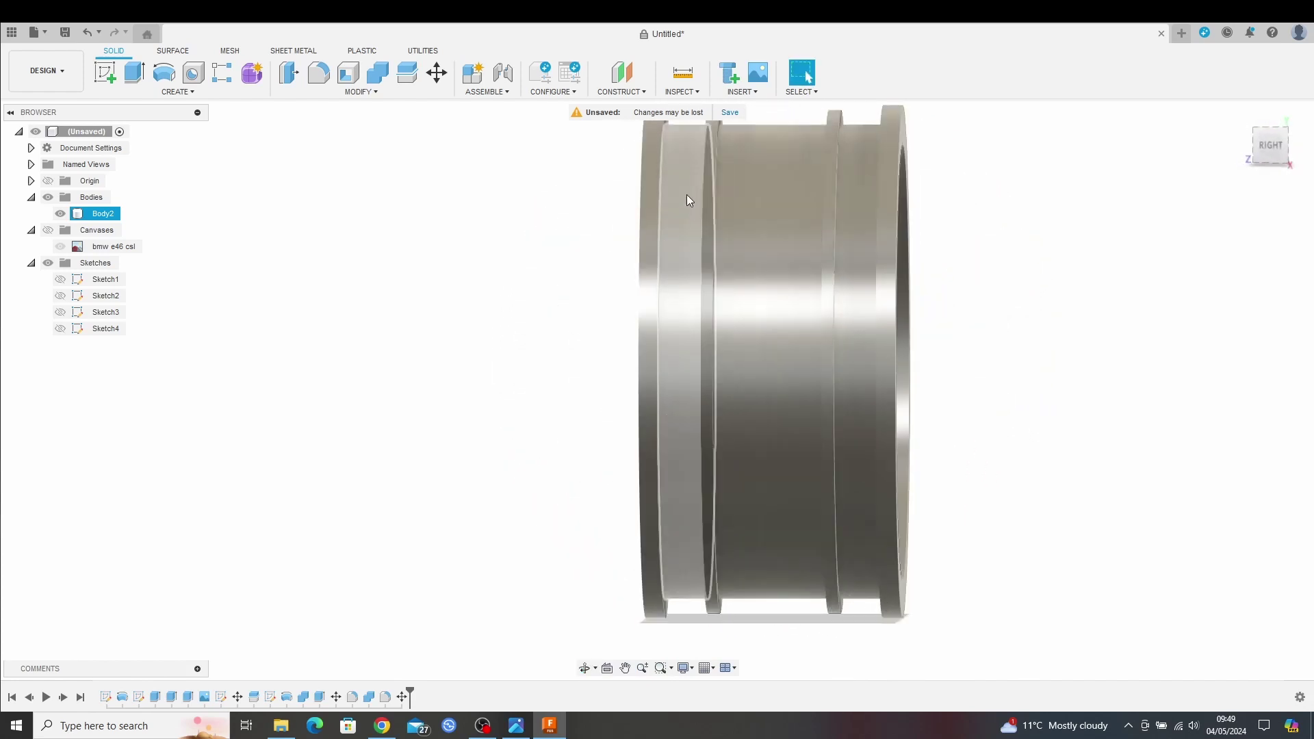
- Add a section analysis cutting the wheel along the YZ plane
click(682, 92)
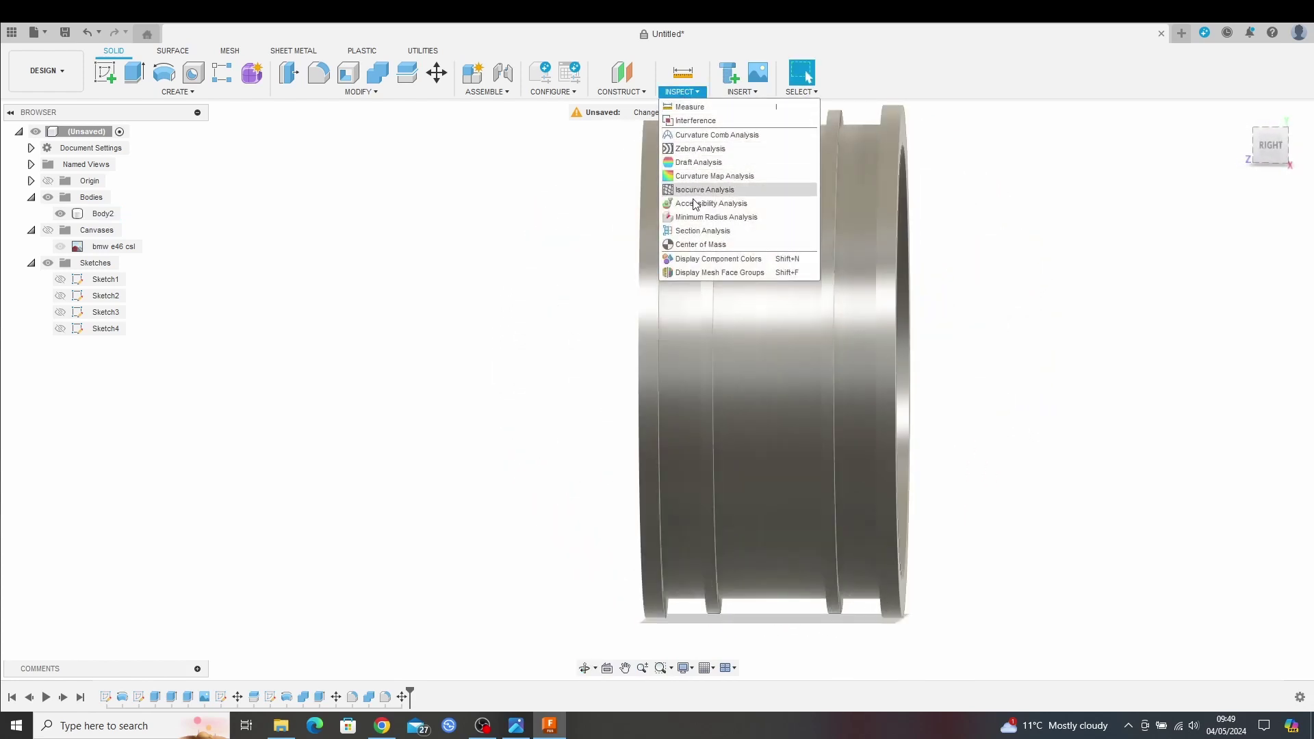
click(698, 230)
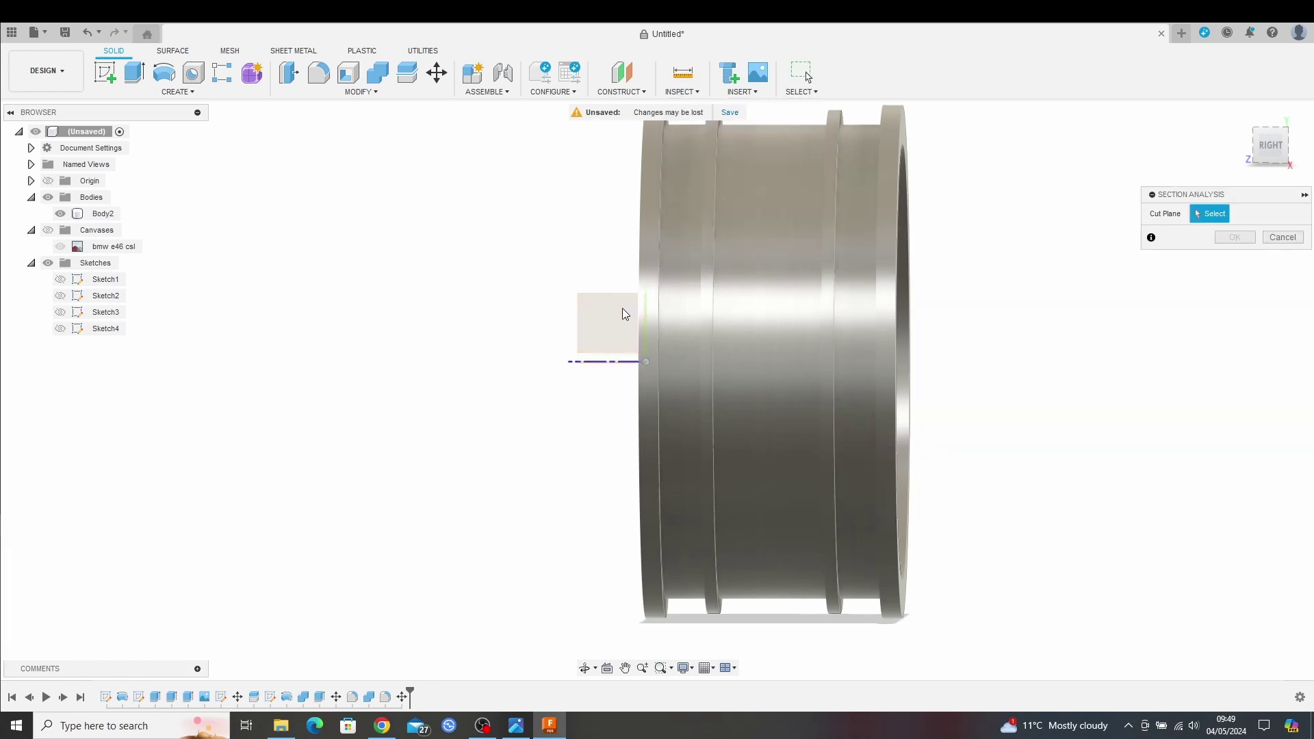
click(606, 321)
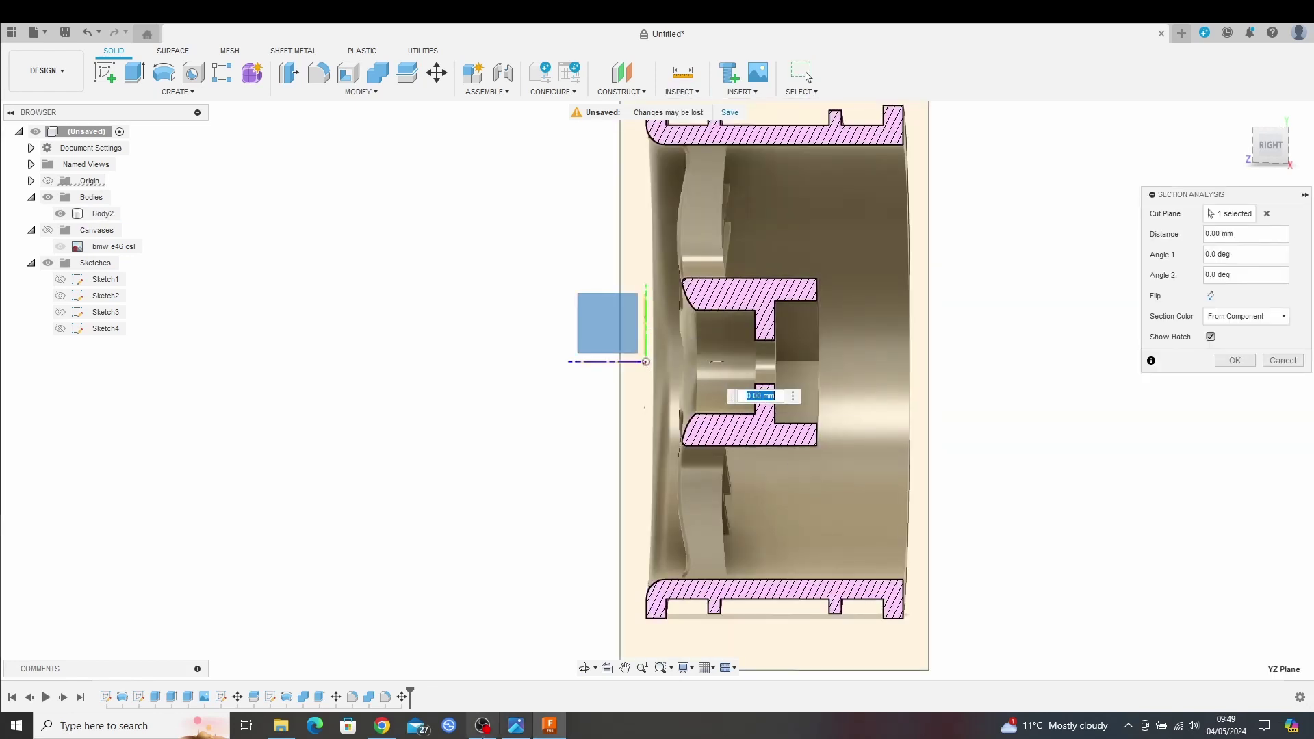
click(1244, 360)
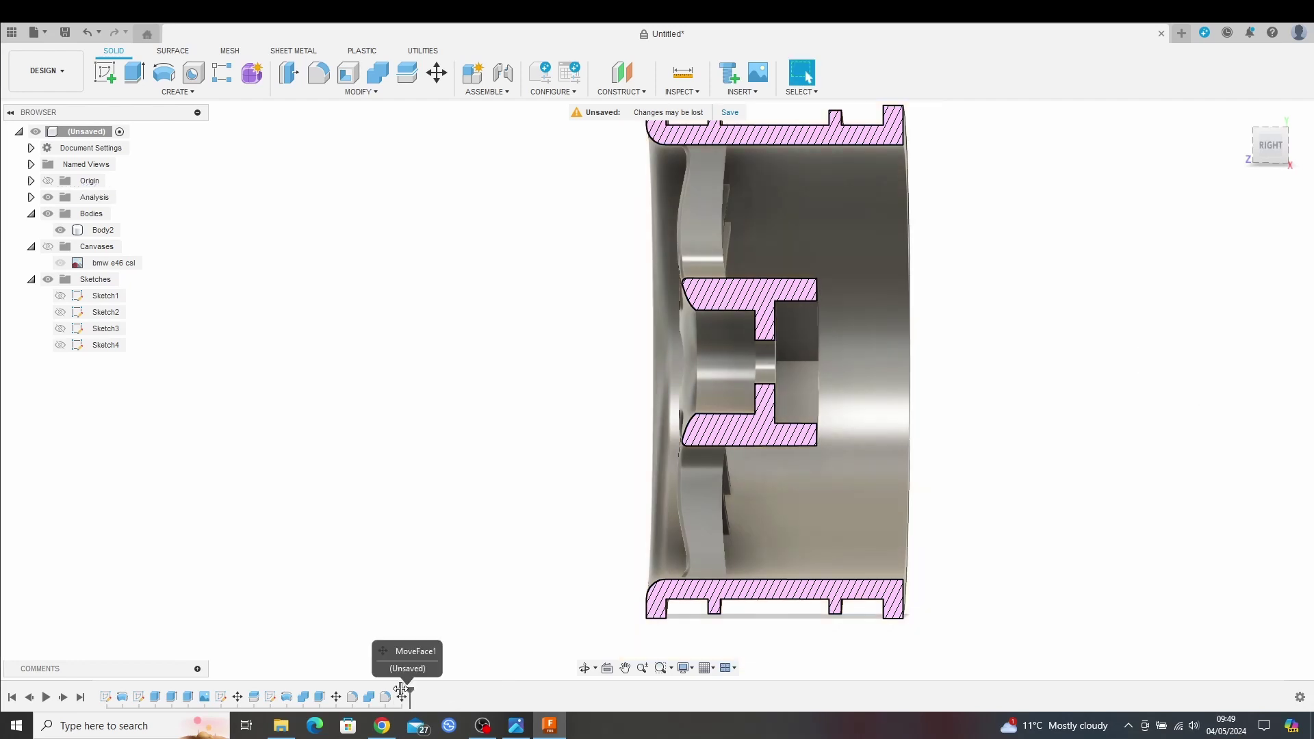
- Scrub the timeline before MoveFace1 and back, then orbit and zoom over the hatched cross-section
drag(397, 689, 396, 689)
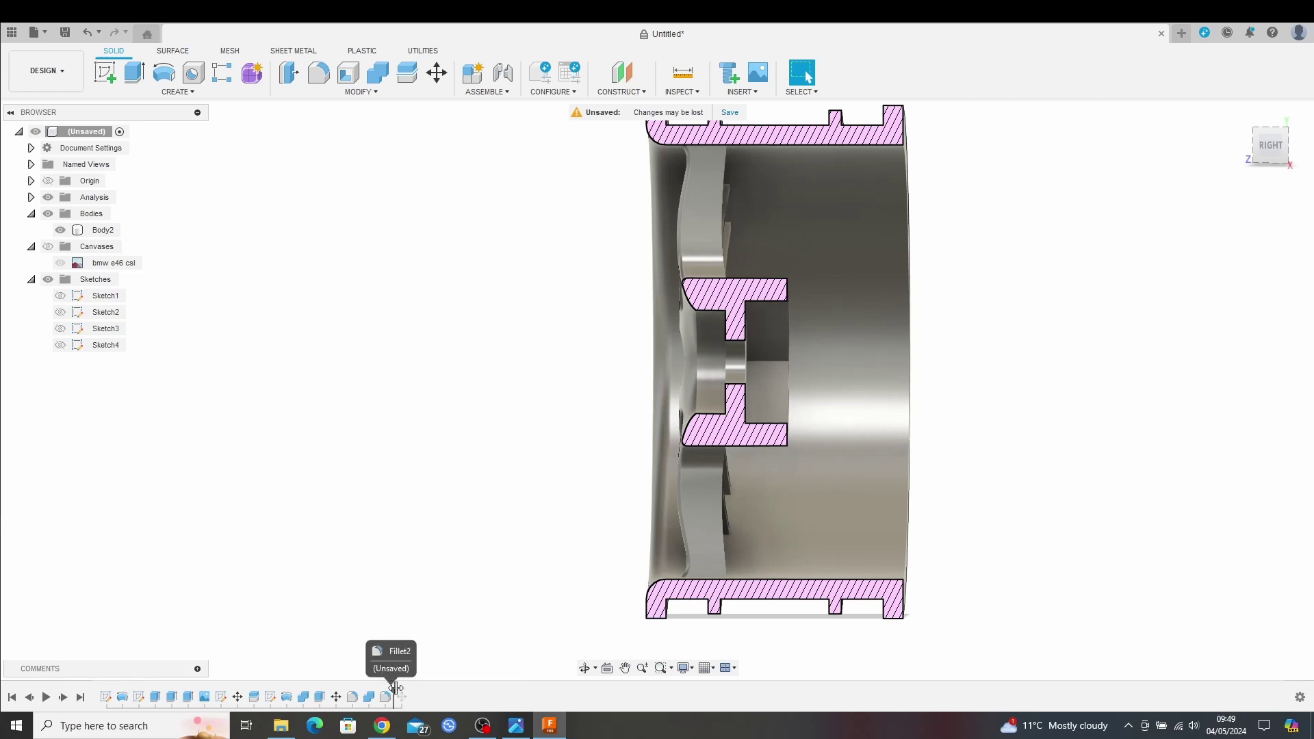
drag(404, 689, 395, 689)
drag(409, 690, 410, 690)
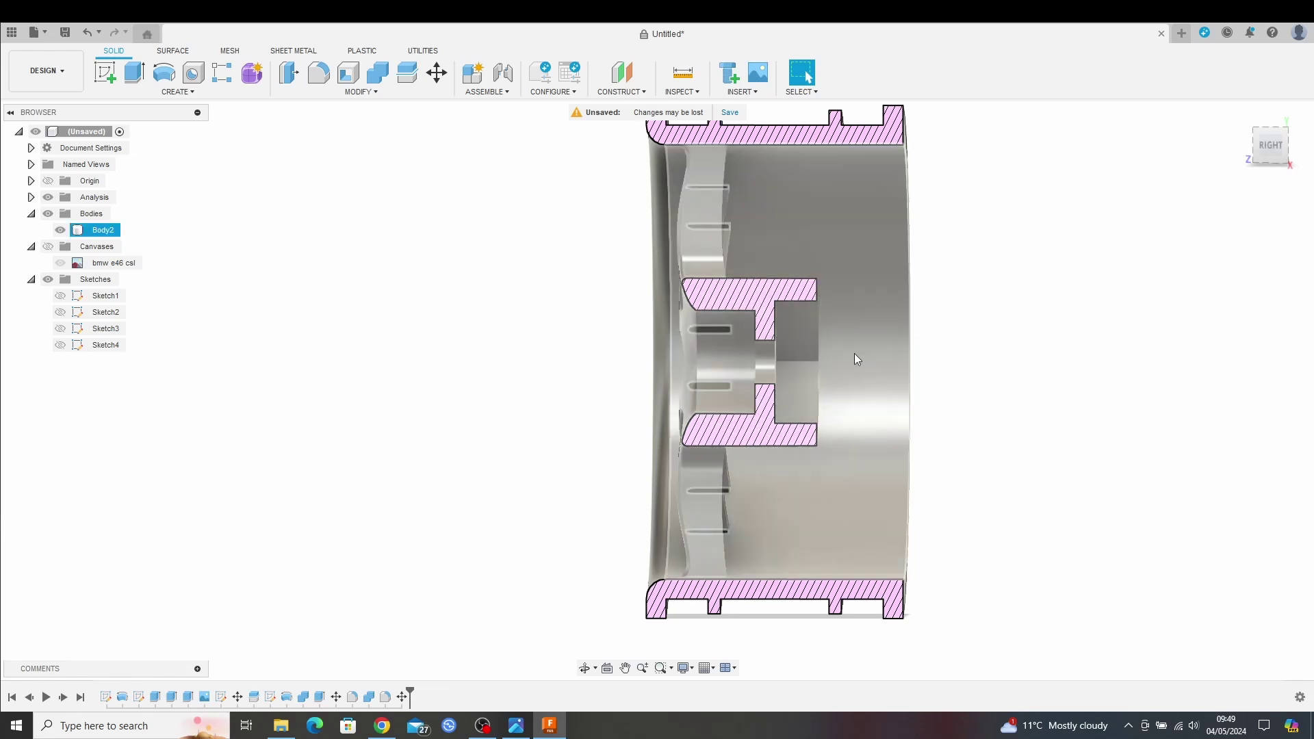
scroll(778, 403, down, 3)
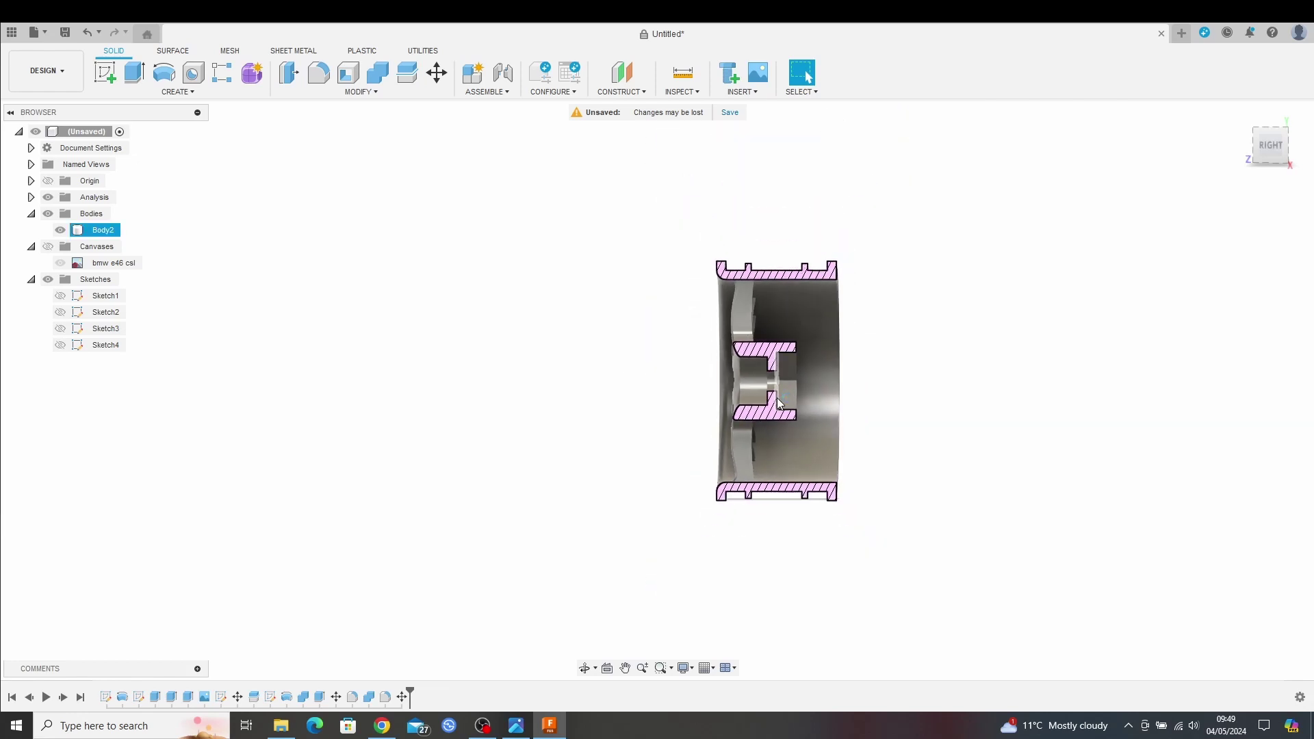
mouse_move(839, 387)
shift+middle_down()
mouse_move(726, 375)
mouse_move(785, 405)
mouse_move(760, 400)
mouse_move(801, 397)
shift+middle_up()
scroll(749, 385, up, 3)
scroll(749, 383, up, 3)
scroll(784, 404, down, 2)
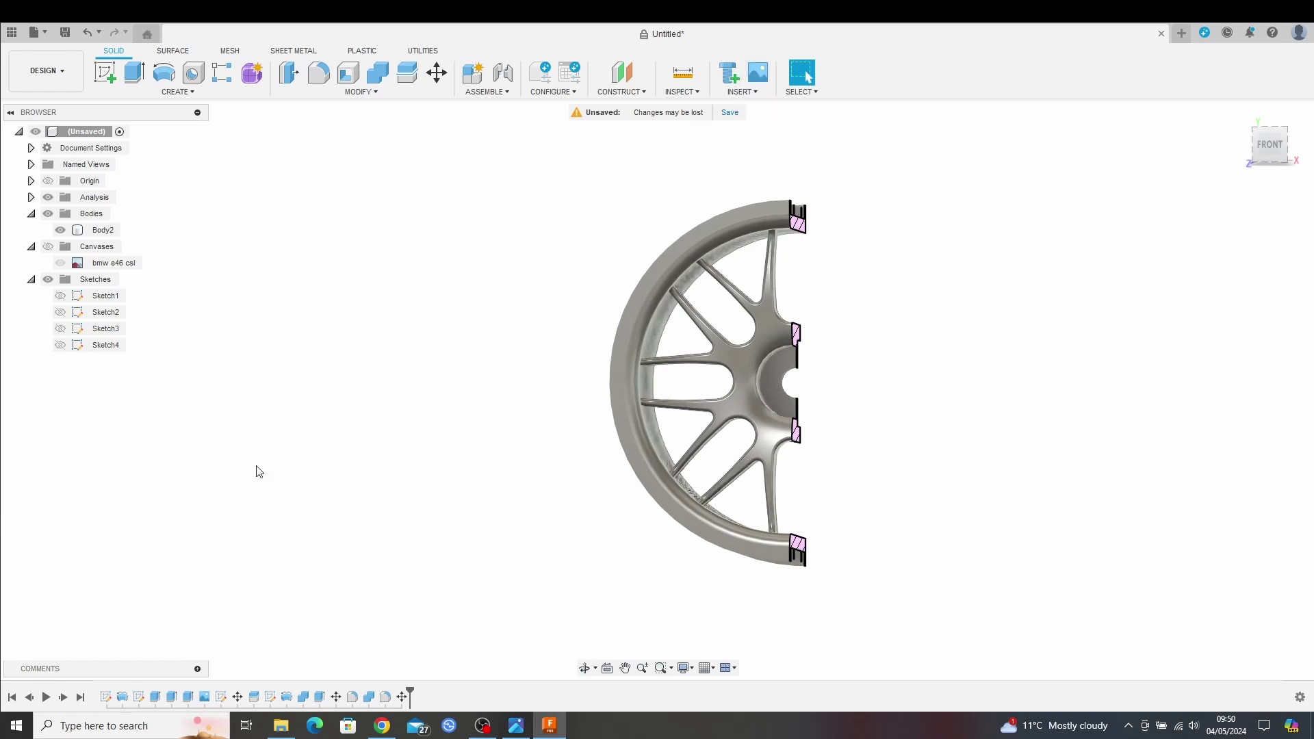
- Hide the section analysis and look over the full wheel from an angle
click(48, 198)
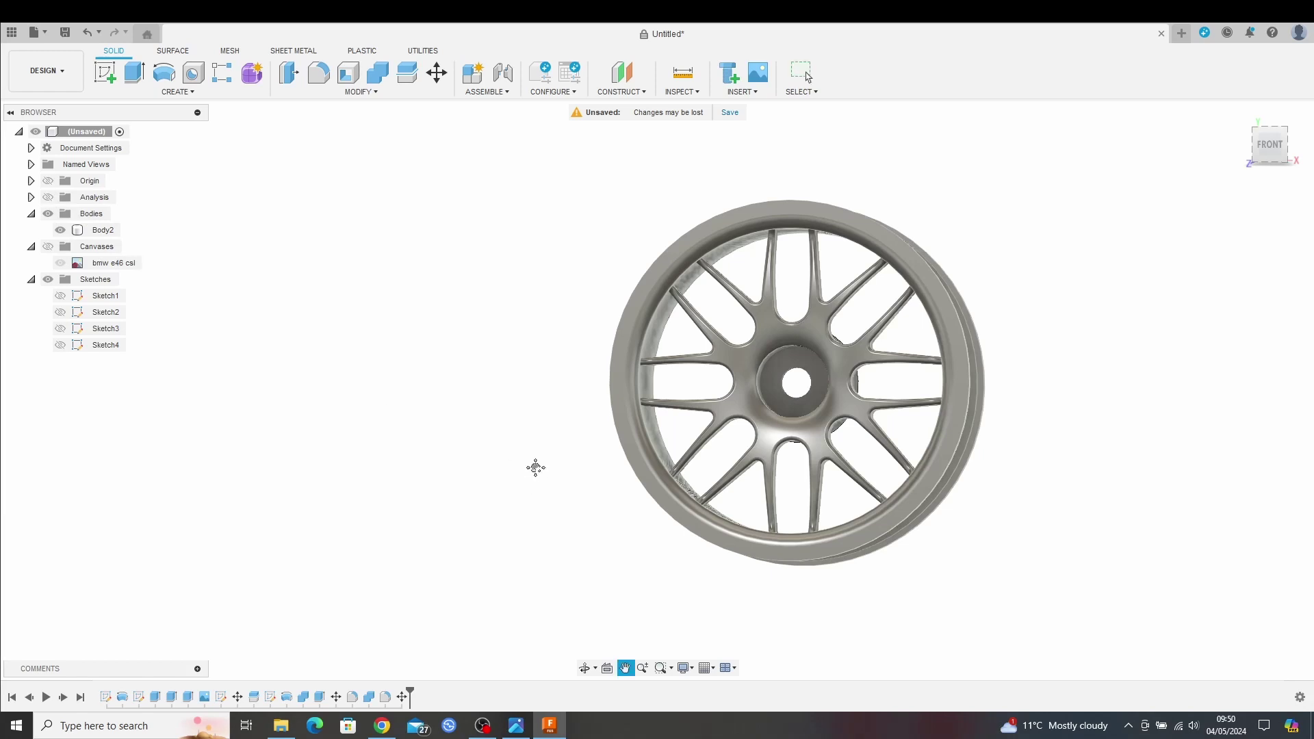
shift+middle_drag(534, 463, 654, 460)
key(Escape)
click(649, 339)
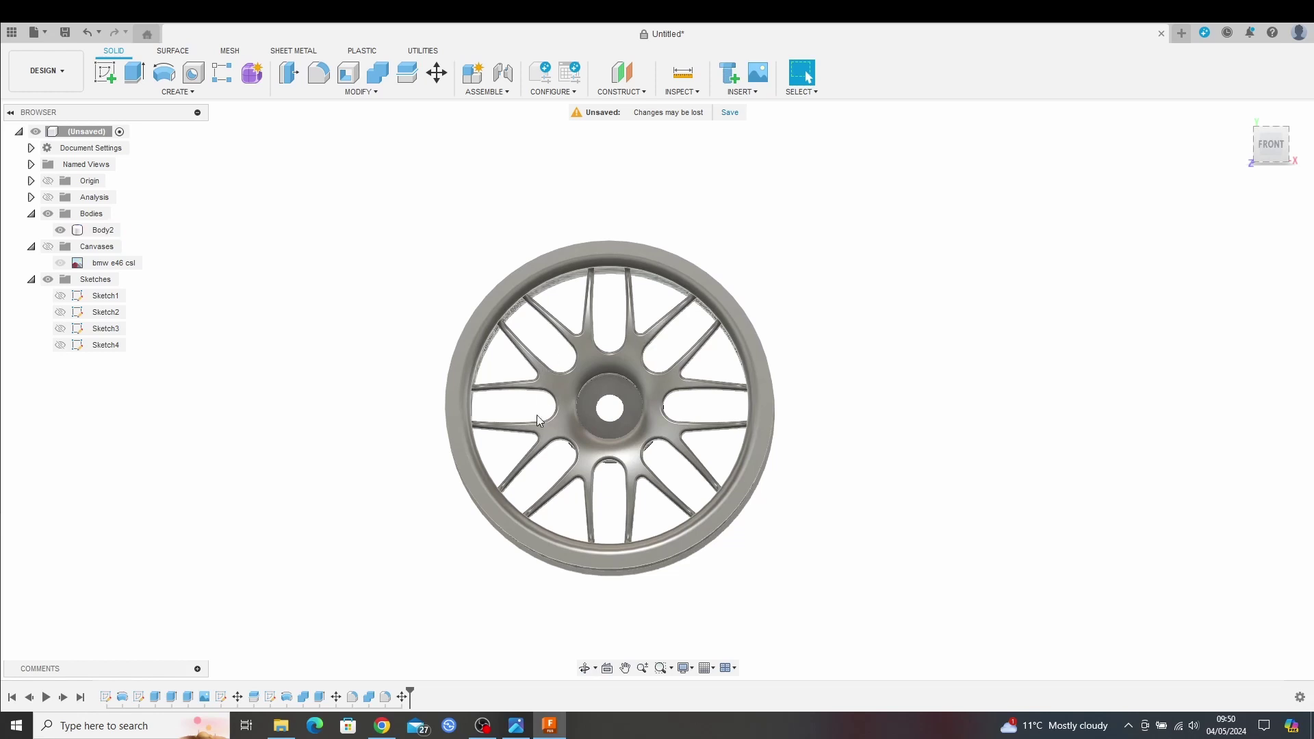
click(710, 329)
click(403, 605)
- Roll the timeline back to the plain dished disc and show the Sketch3 spoke outlines
mouse_move(410, 690)
mouse_down()
mouse_move(320, 685)
mouse_move(328, 693)
mouse_up()
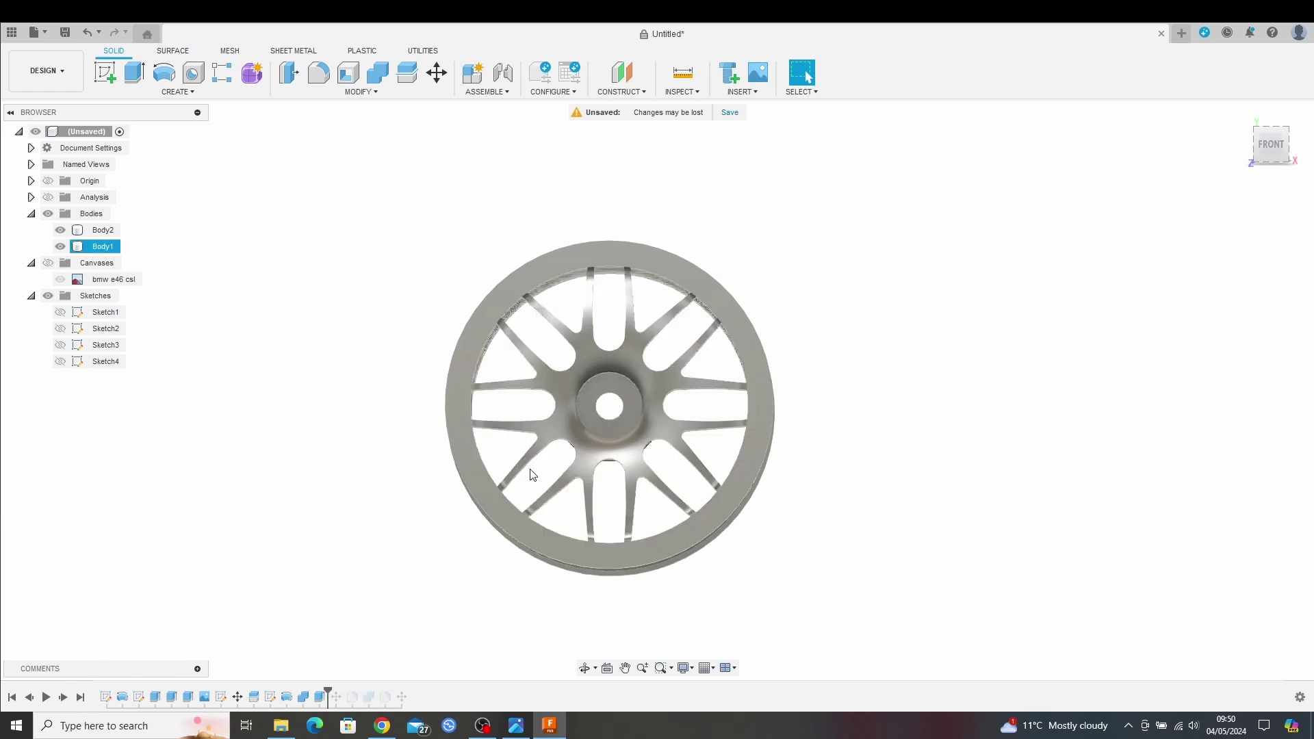
scroll(561, 443, up, 4)
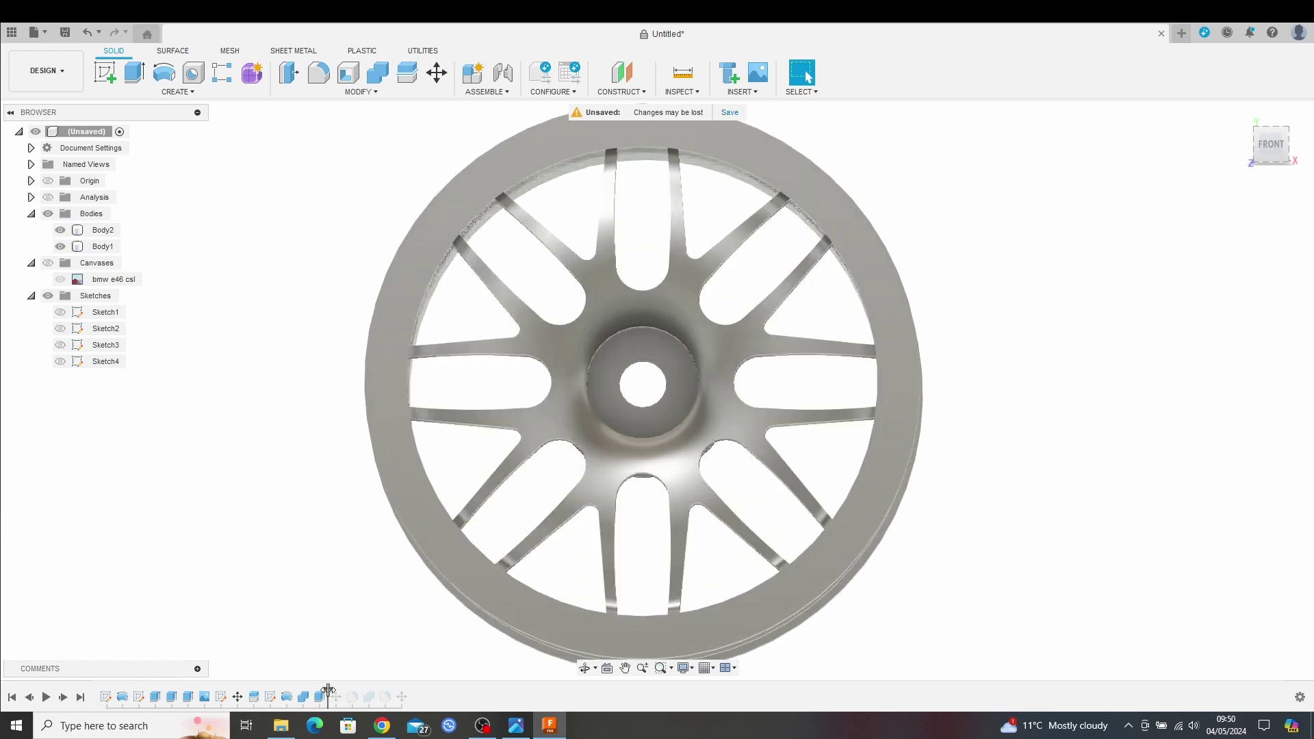
drag(327, 693, 312, 692)
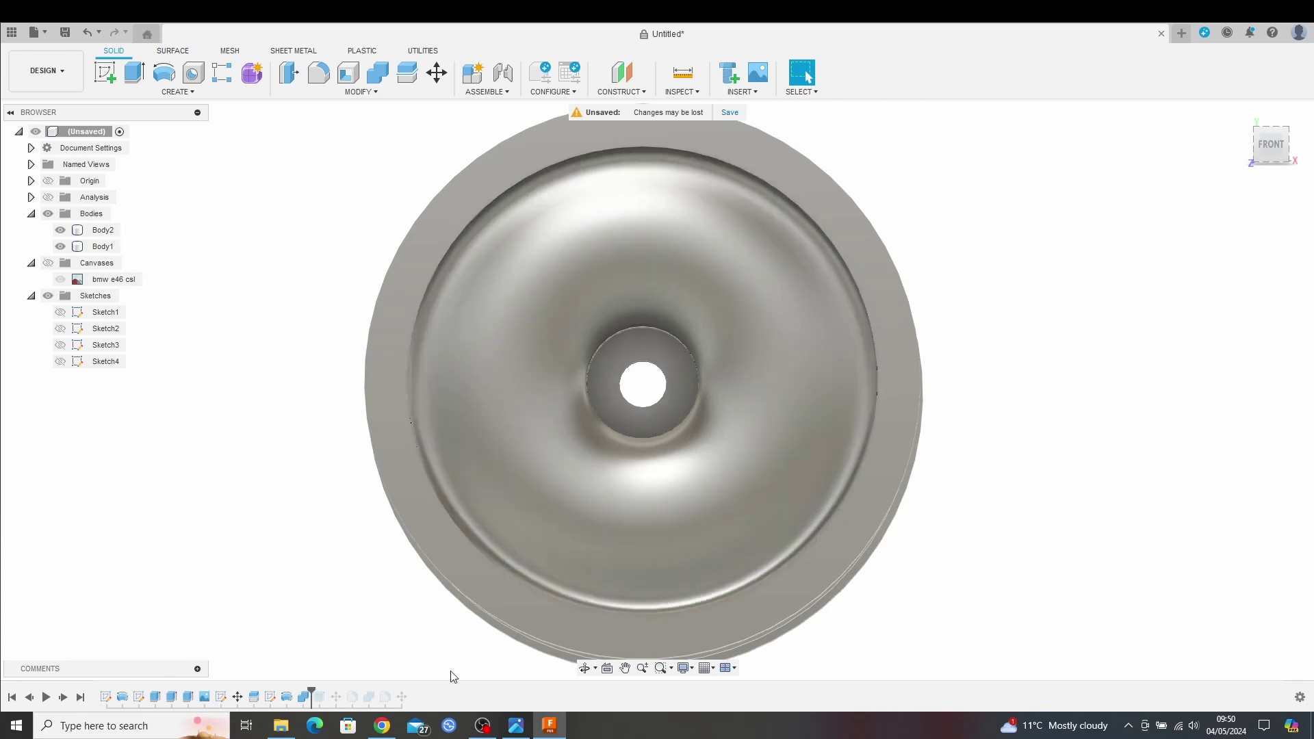
scroll(637, 450, down, 3)
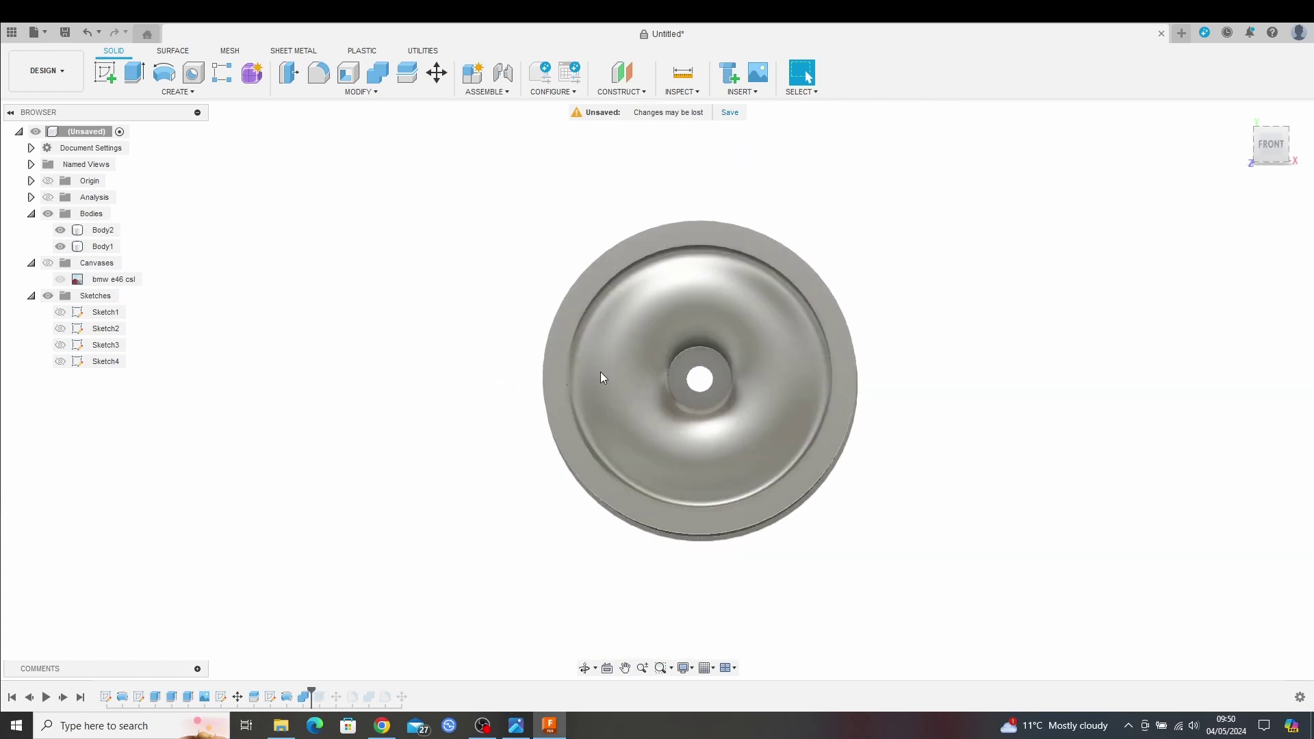
click(61, 363)
click(61, 346)
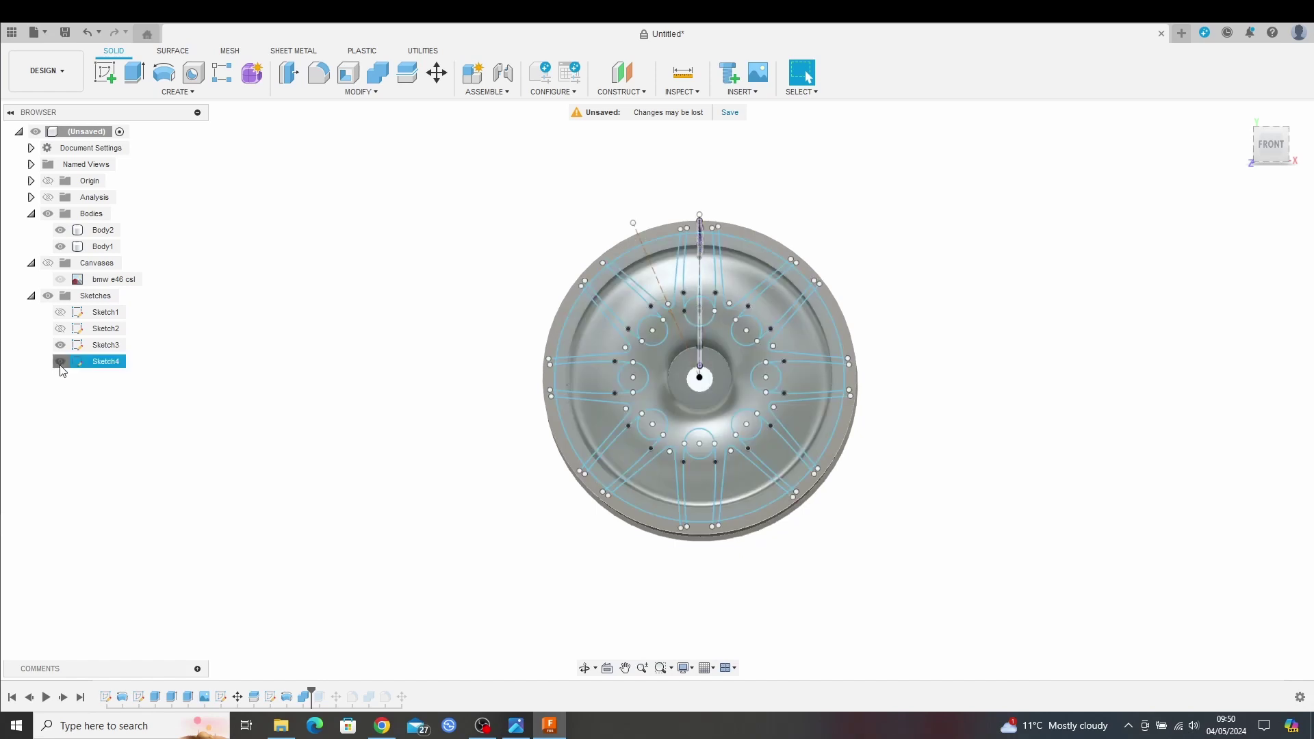
click(61, 362)
scroll(516, 378, up, 3)
middle_drag(485, 373, 301, 391)
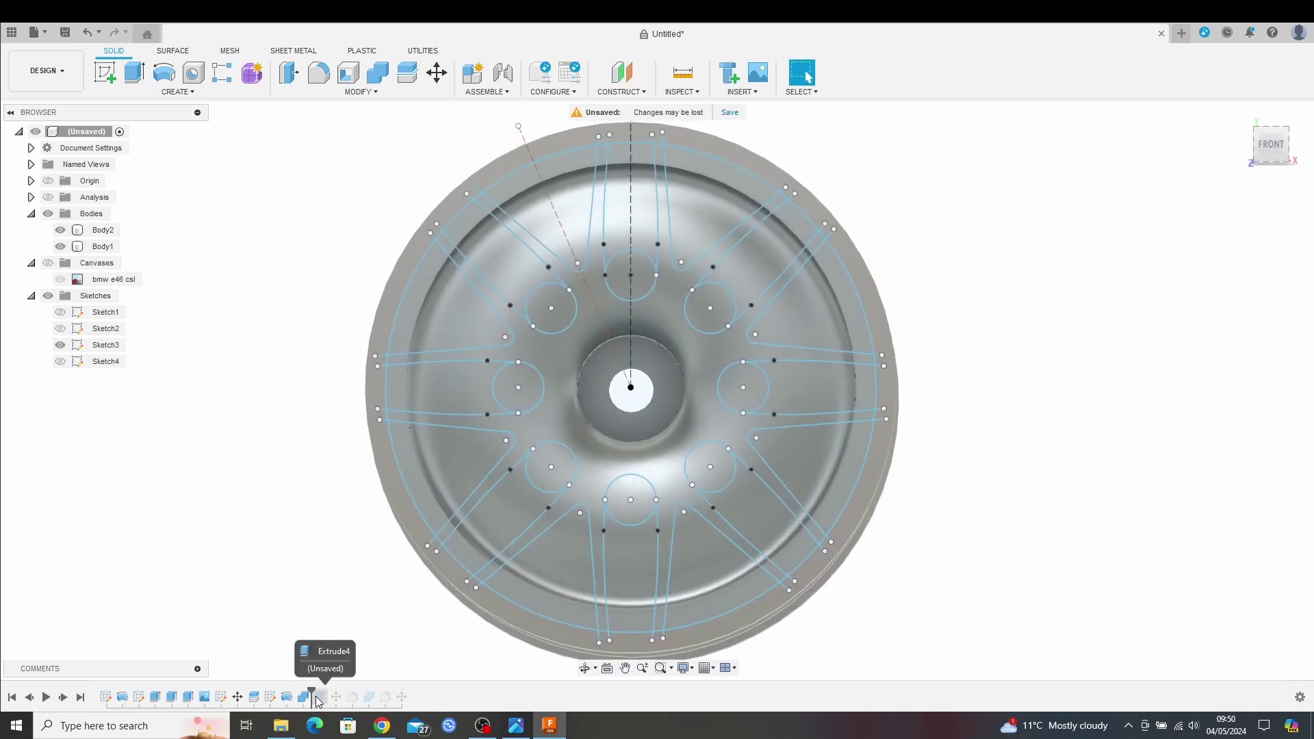
- Extrude-cut the circle, slot and triangular Sketch3 profiles -15 mm into the wheel face
click(135, 73)
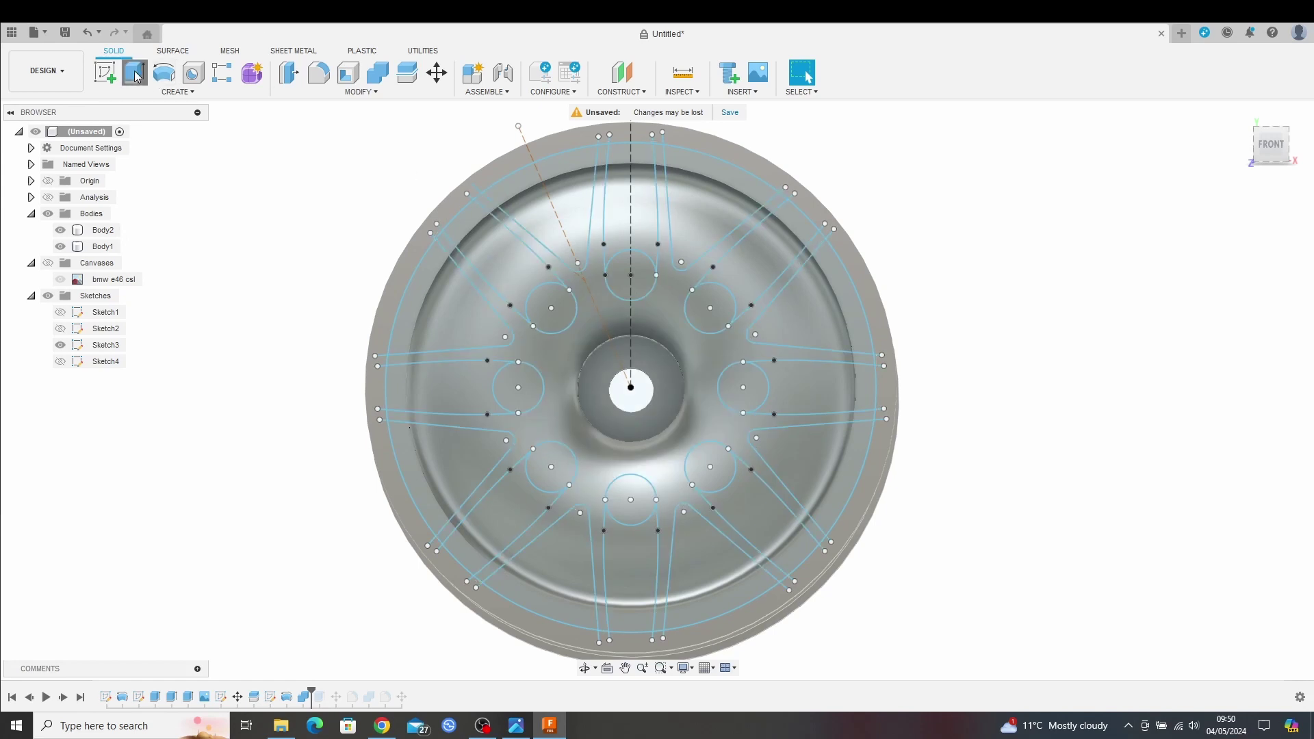
click(552, 328)
click(493, 246)
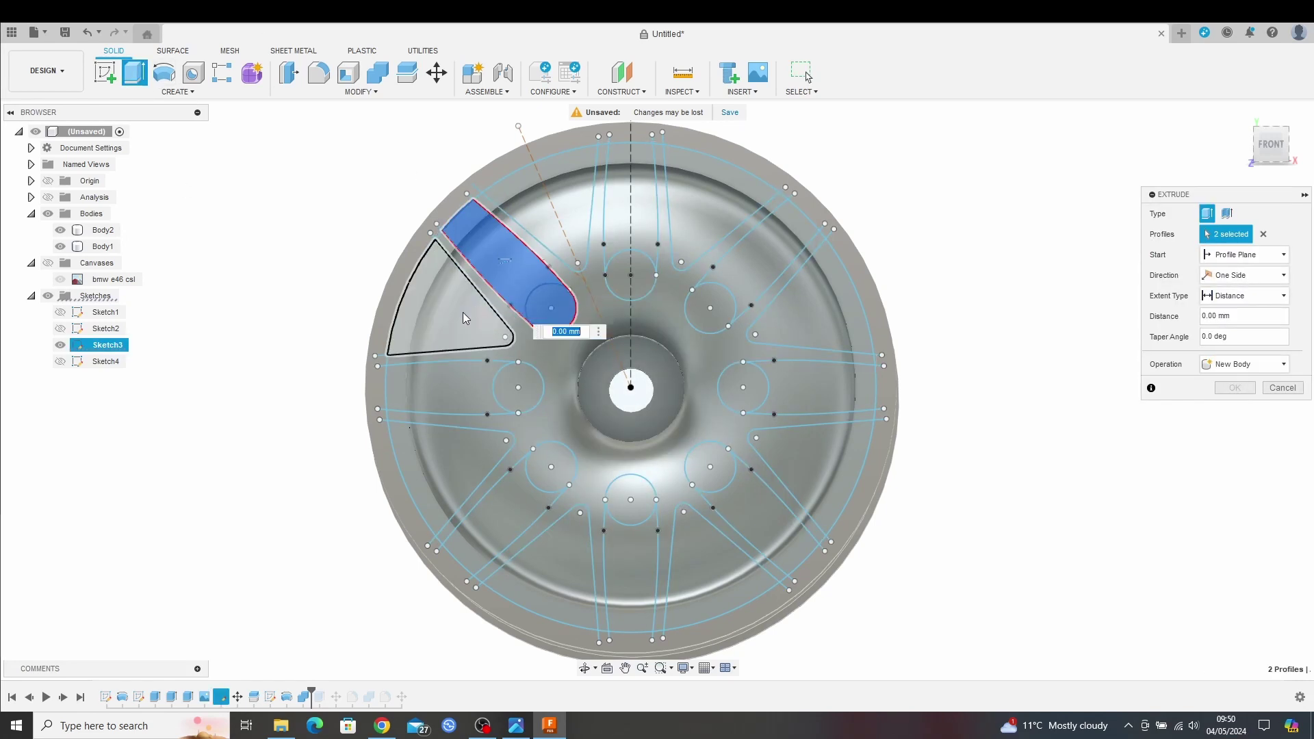
click(464, 318)
click(1246, 364)
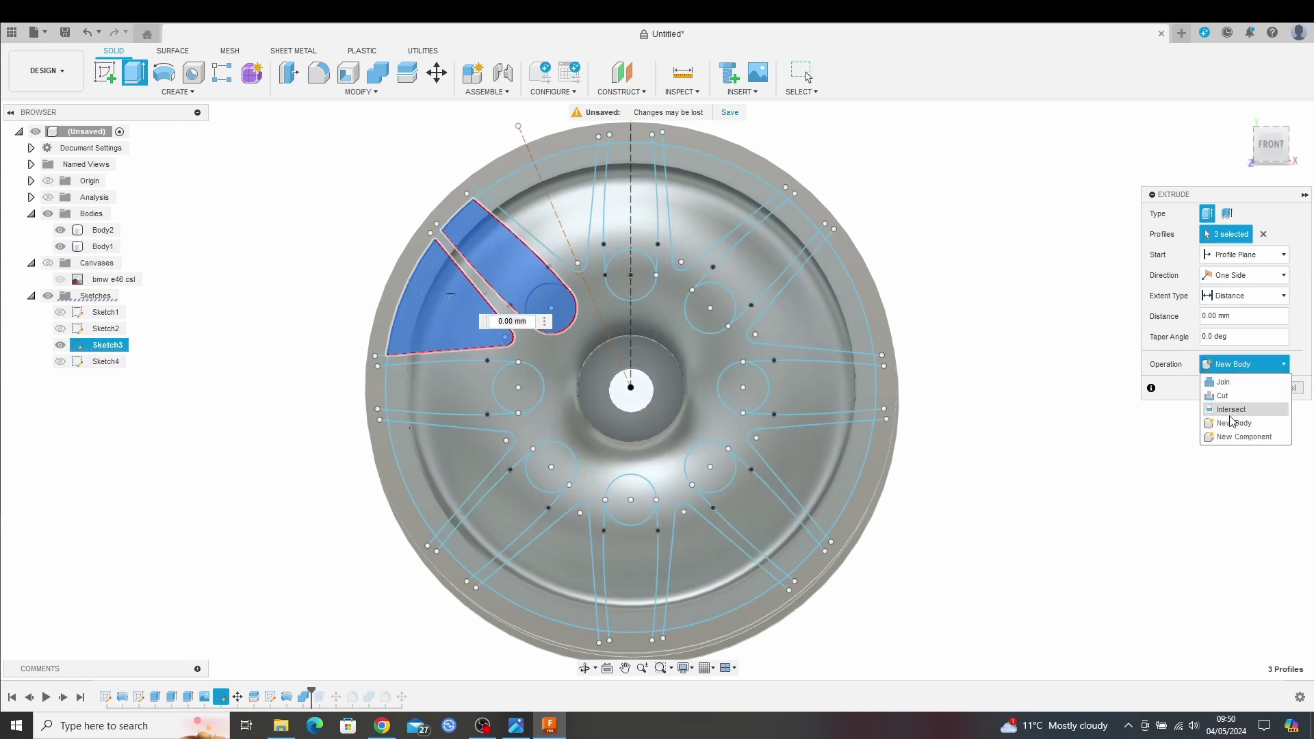
click(1225, 399)
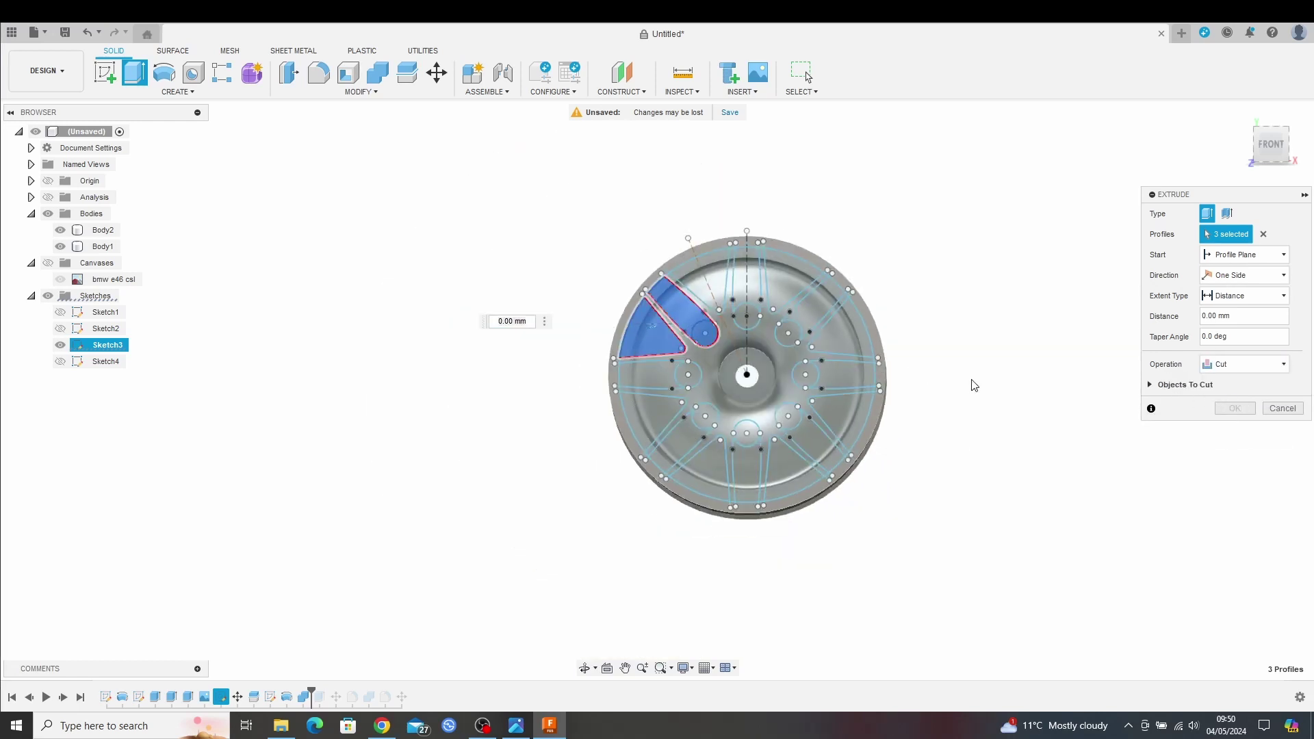
shift+middle_drag(974, 381, 873, 403)
drag(651, 310, 728, 311)
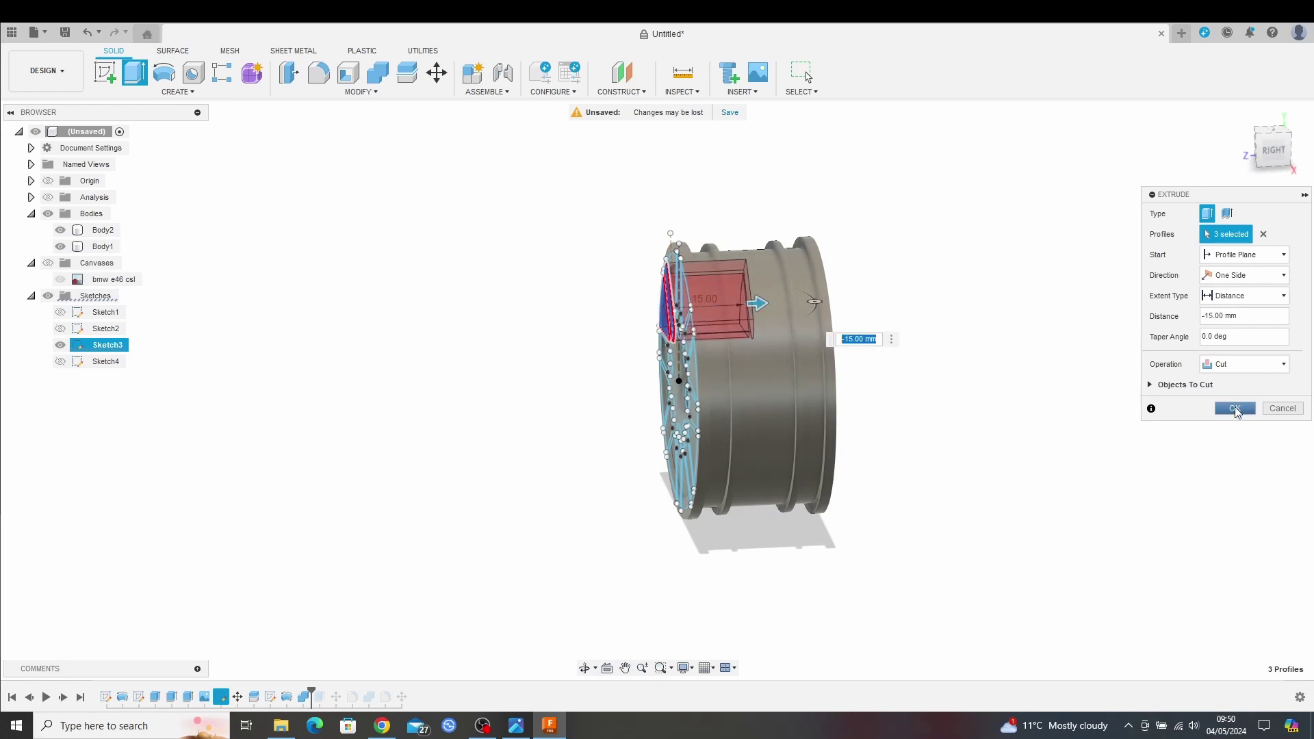
click(1235, 409)
shift+middle_drag(886, 465, 986, 448)
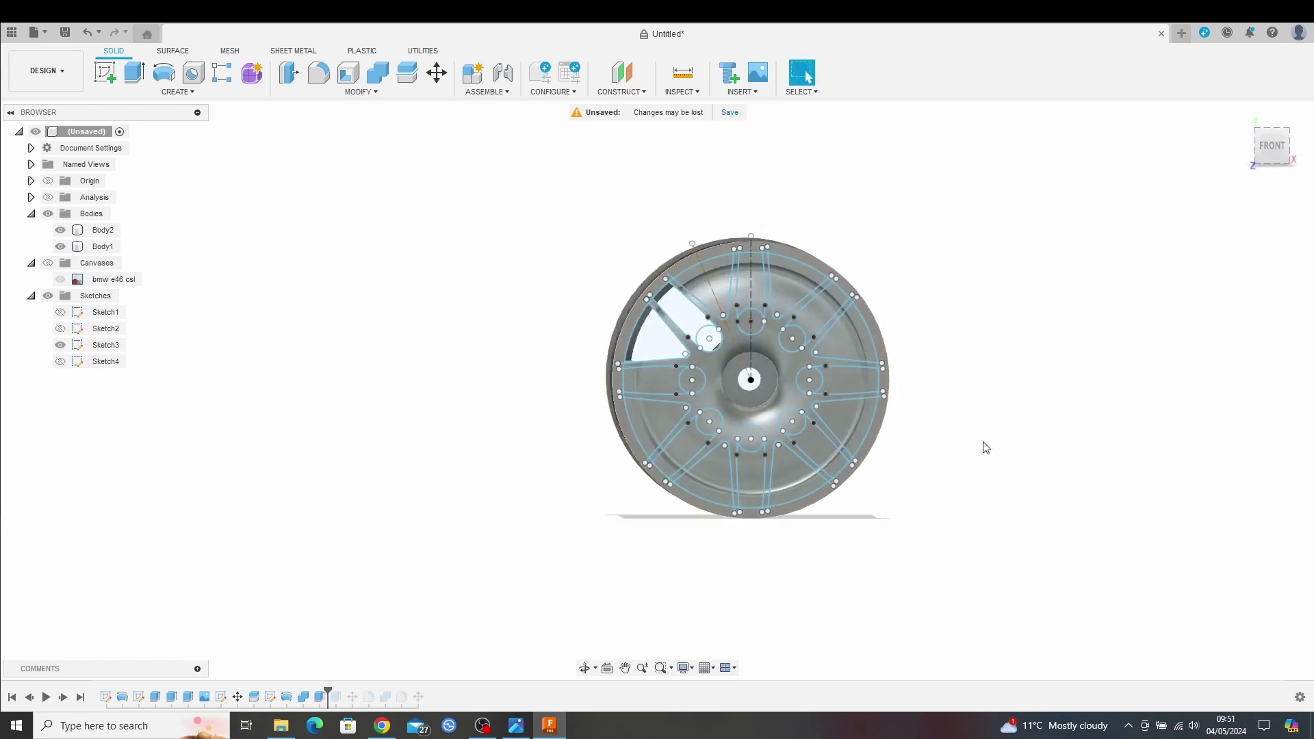
- Set up a feature circular pattern of the Extrude5 cut around the wheel's central axis
click(177, 91)
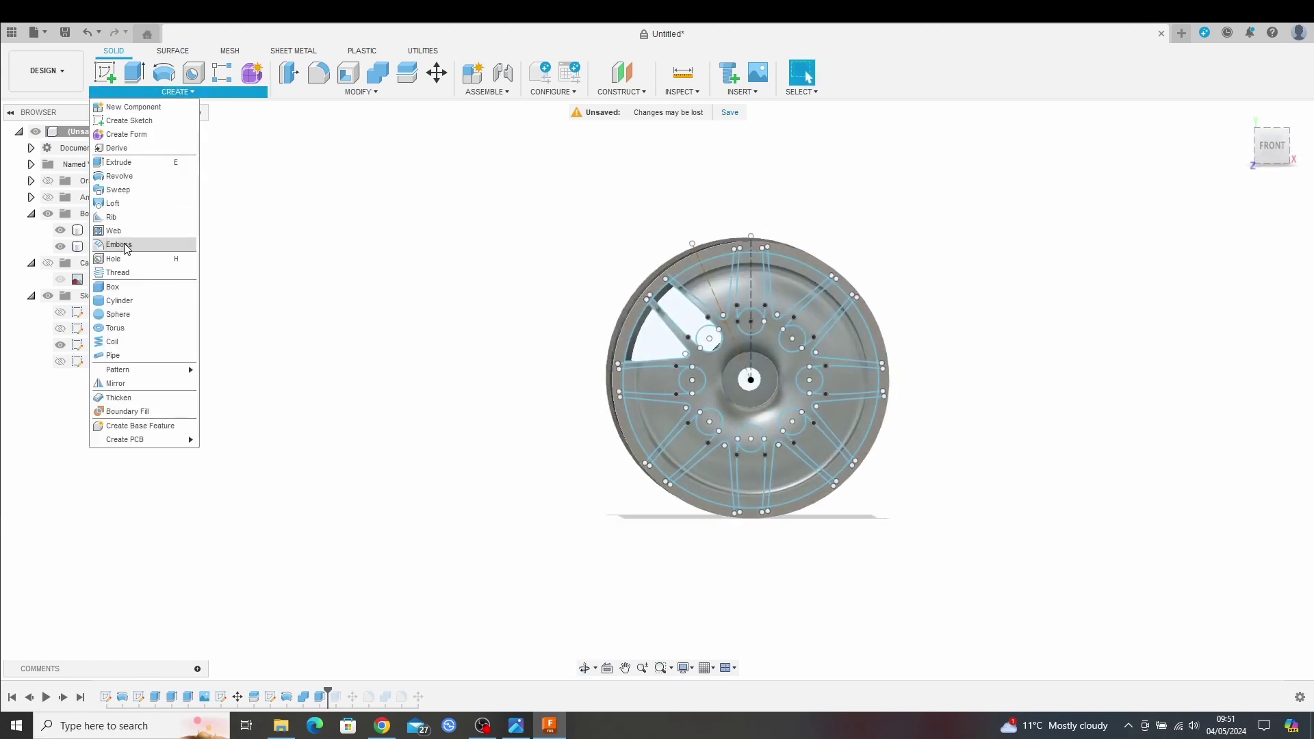
mouse_move(135, 370)
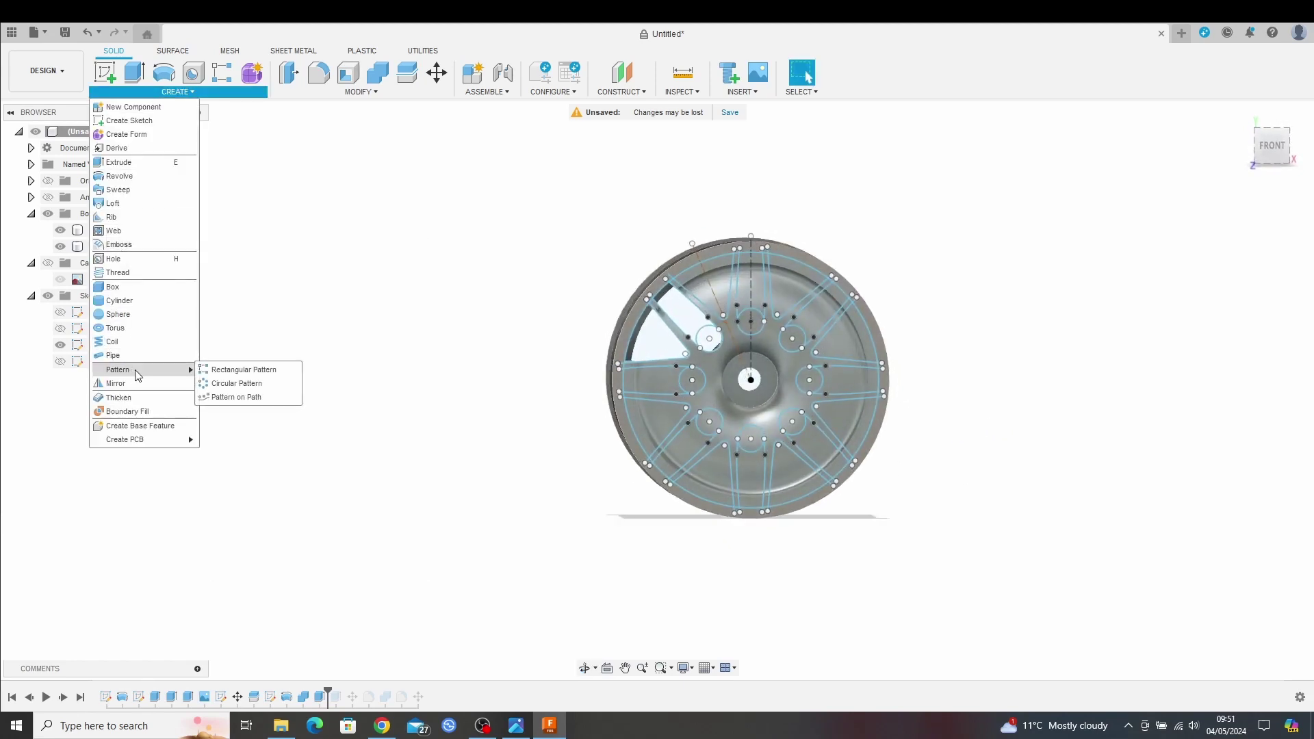
click(227, 383)
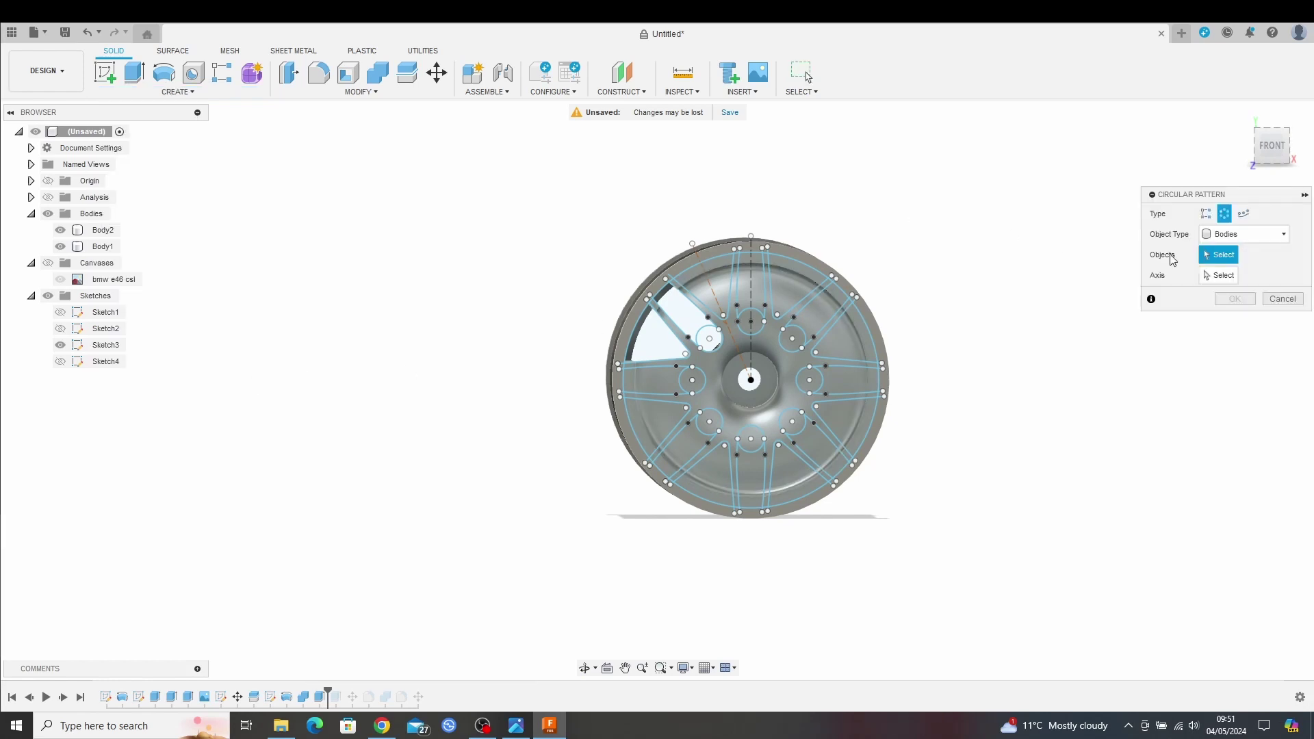
click(1215, 240)
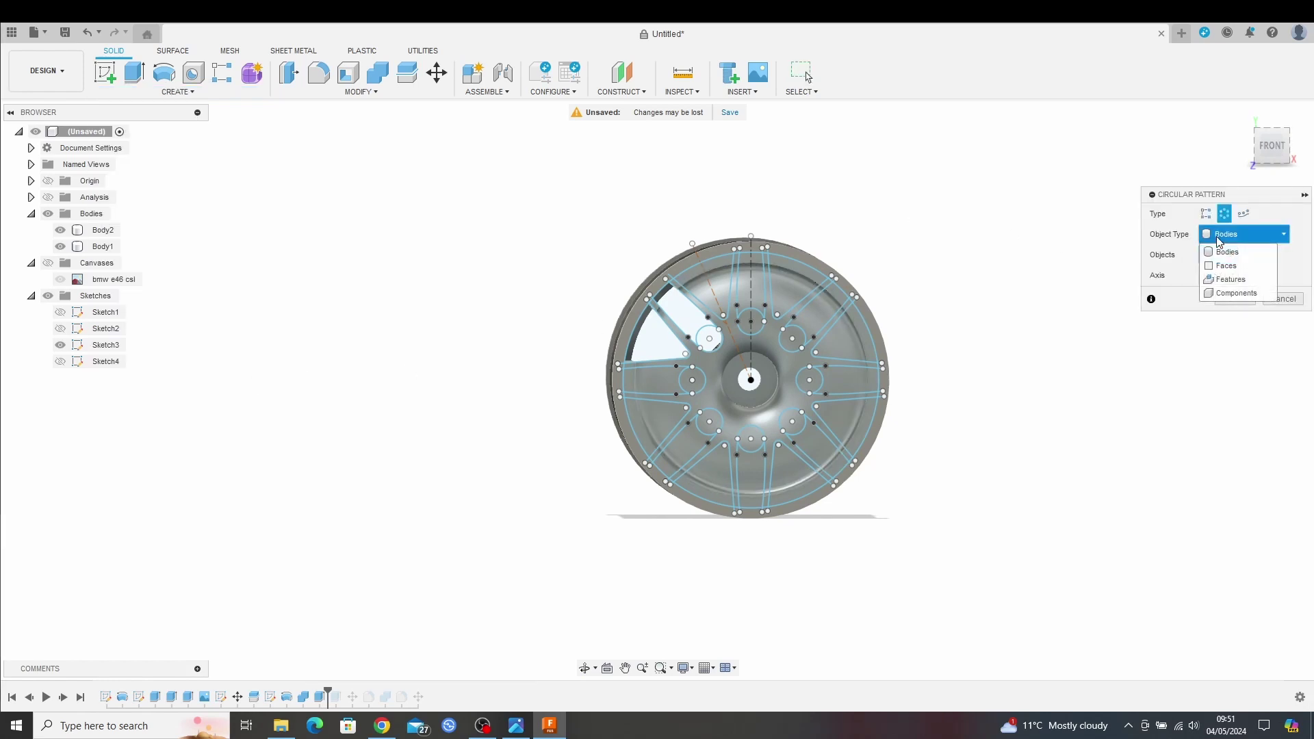
click(1236, 284)
scroll(794, 387, up, 5)
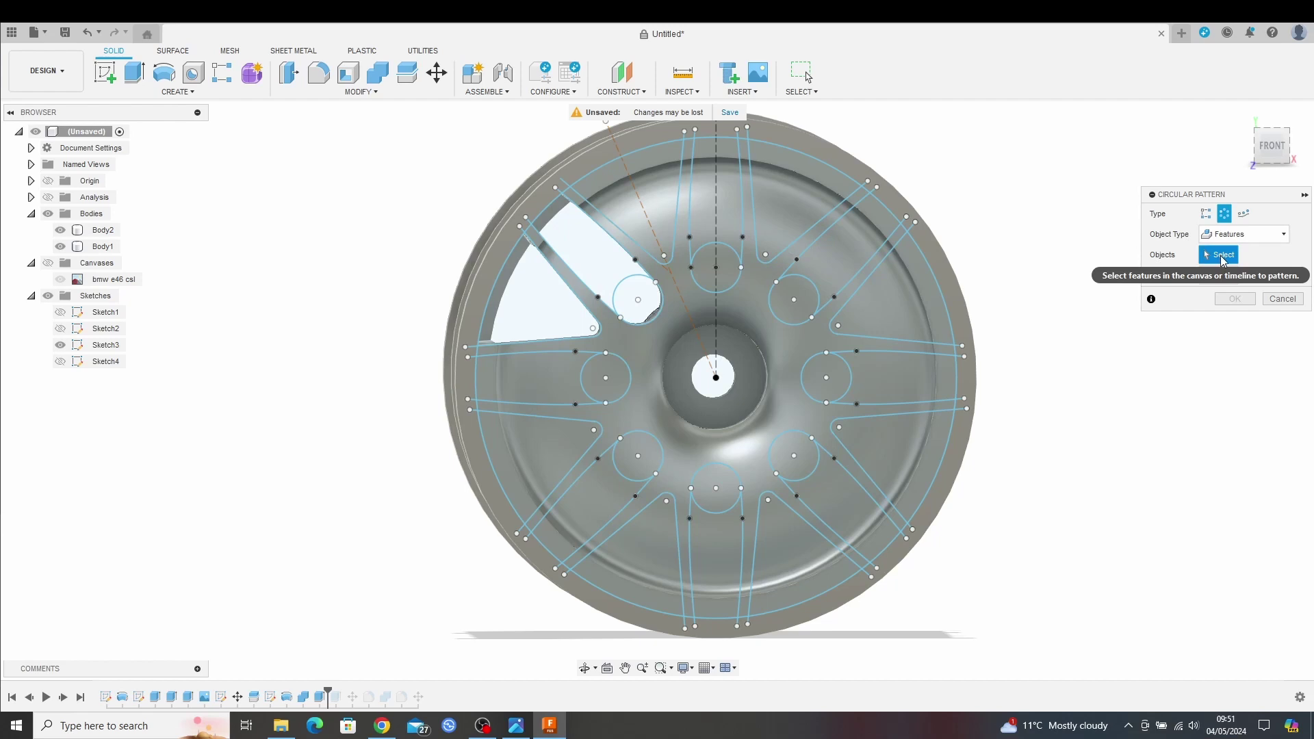
click(320, 698)
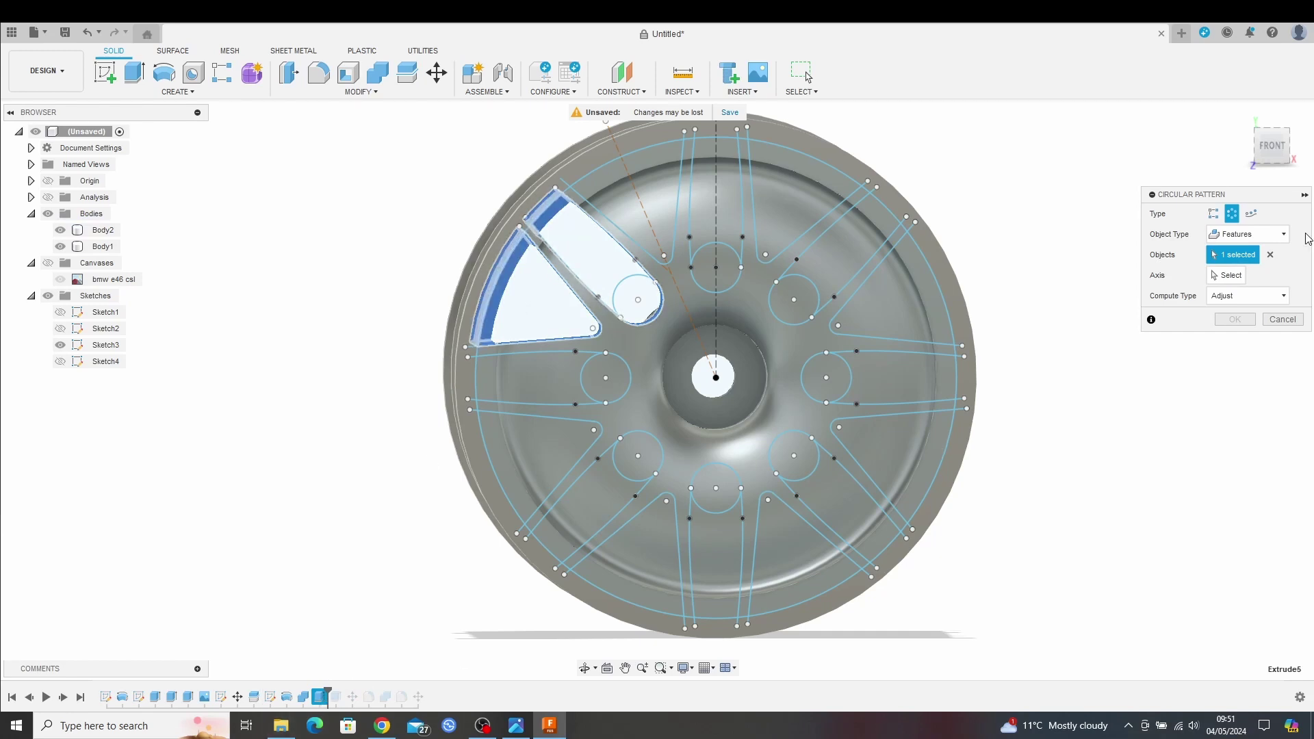
click(1227, 288)
shift+middle_drag(1101, 302, 817, 319)
click(659, 358)
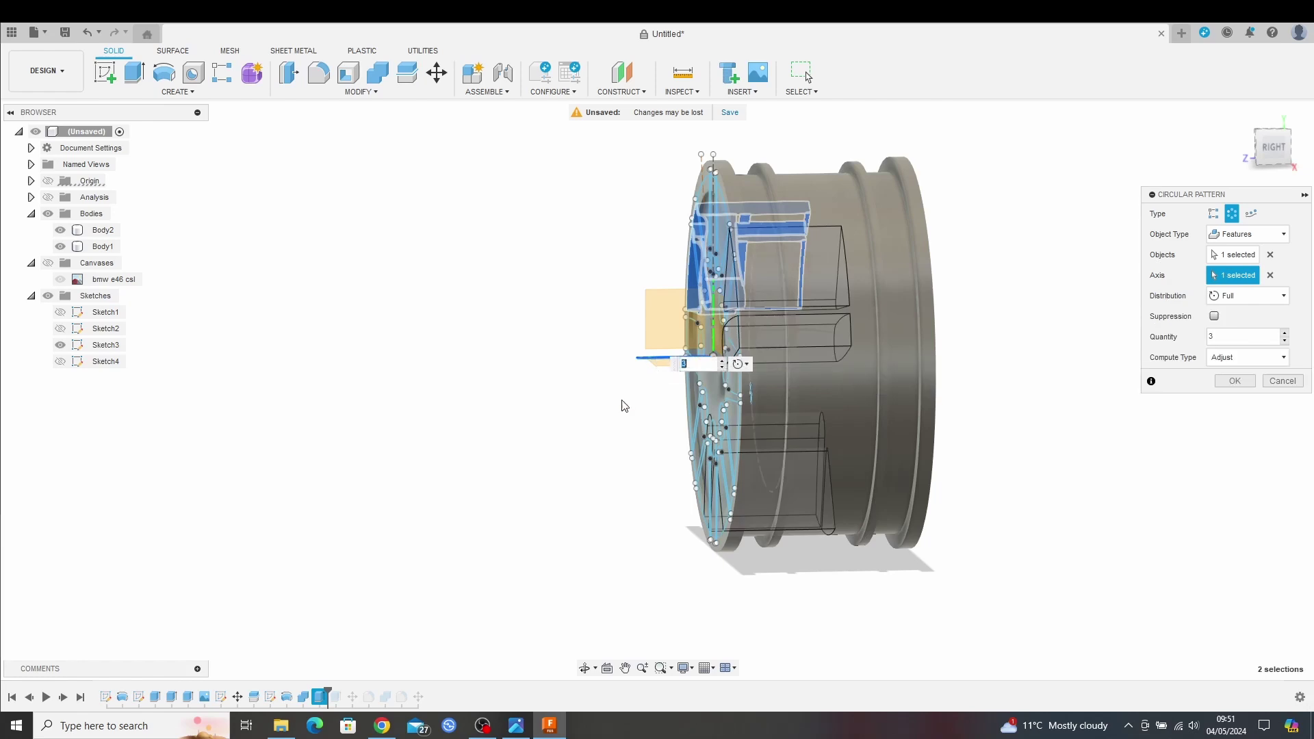
shift+middle_drag(610, 426, 1067, 336)
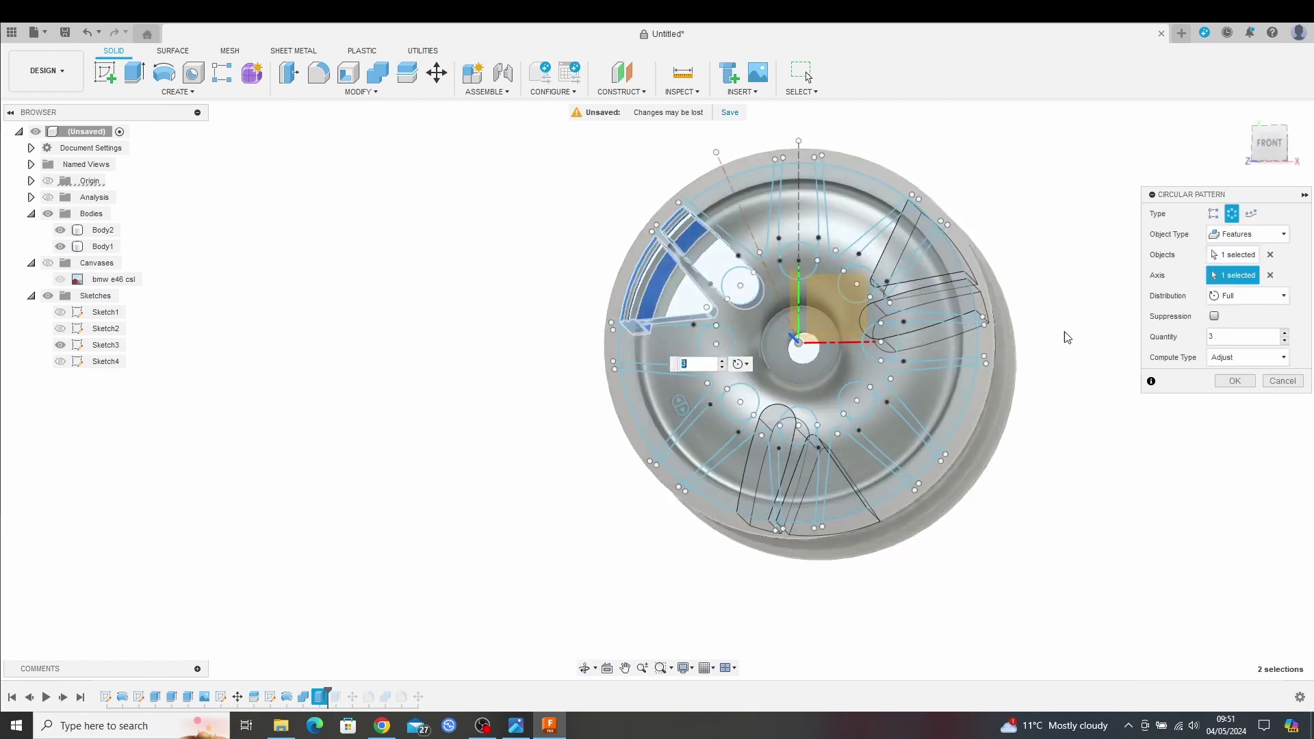
- Raise the circular pattern quantity to 8
click(1285, 333)
click(1285, 332)
click(1286, 333)
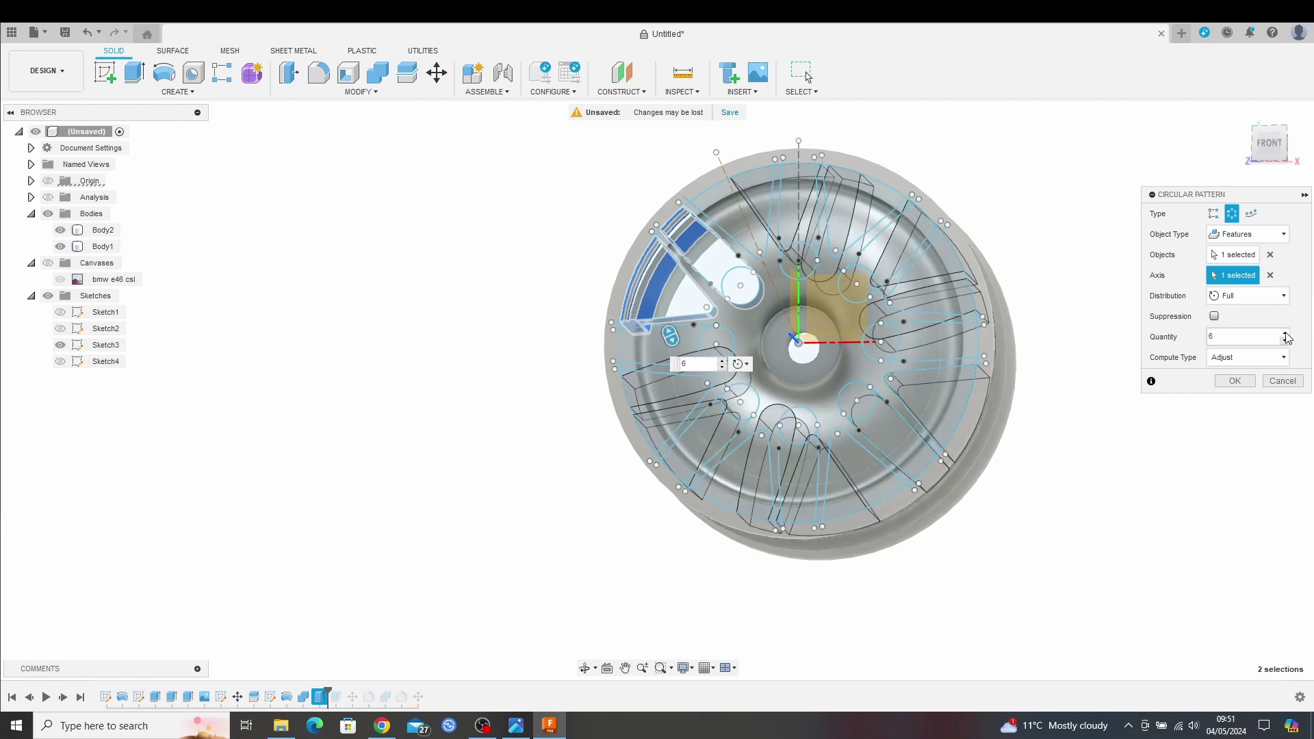
click(1286, 333)
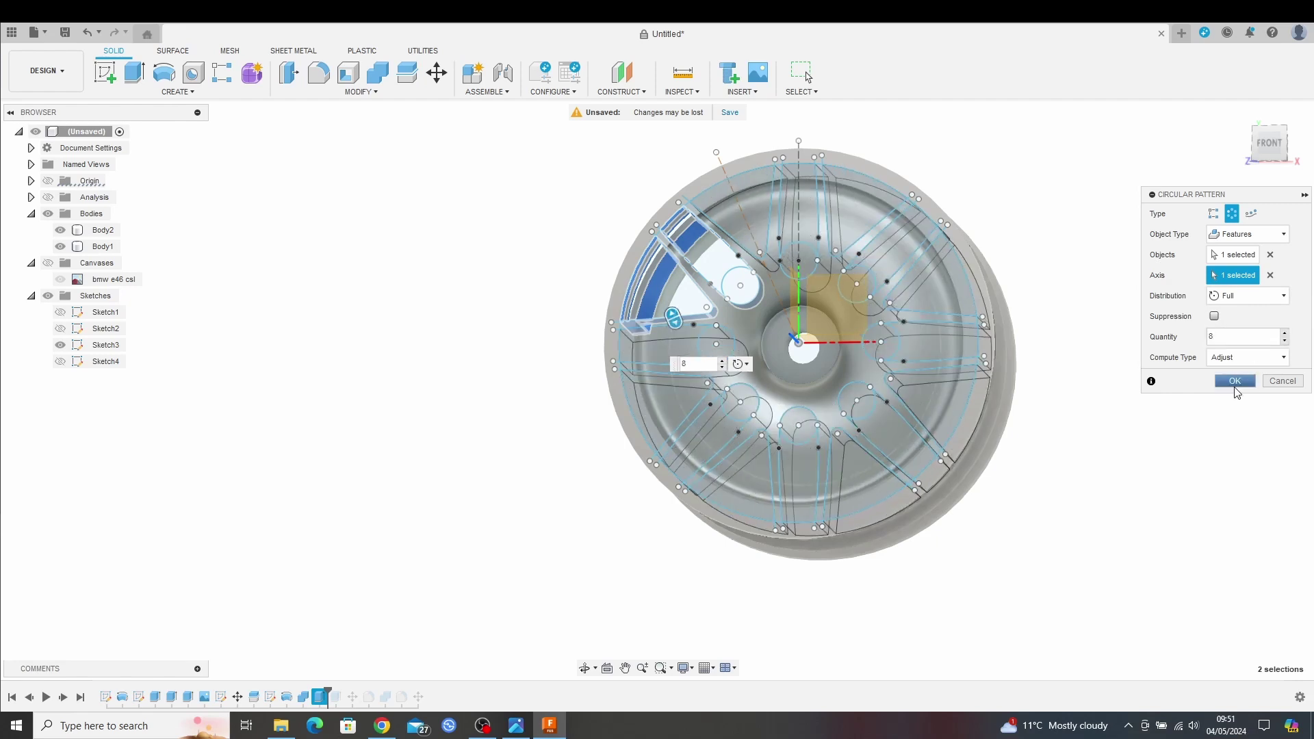
- Apply the eight-copy circular pattern and reopen the Extrude5 cut for editing
click(1235, 381)
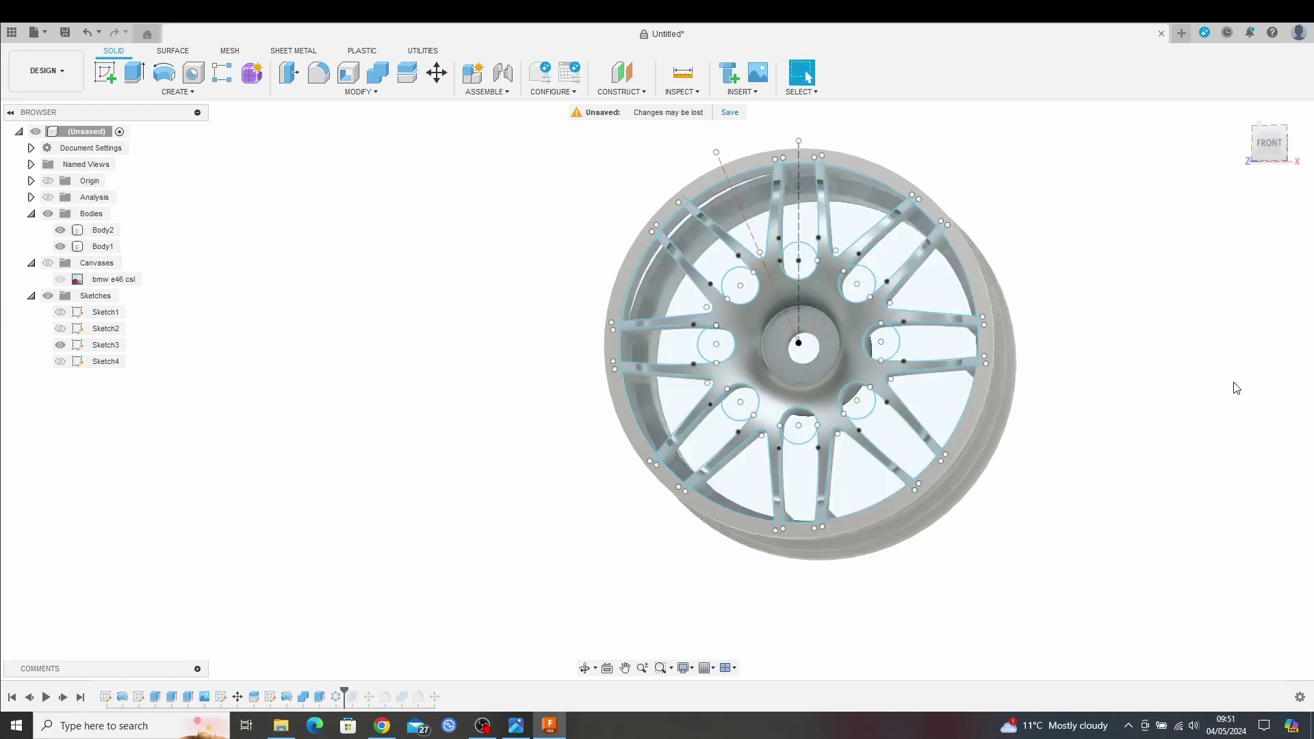
shift+middle_drag(1156, 415, 1091, 414)
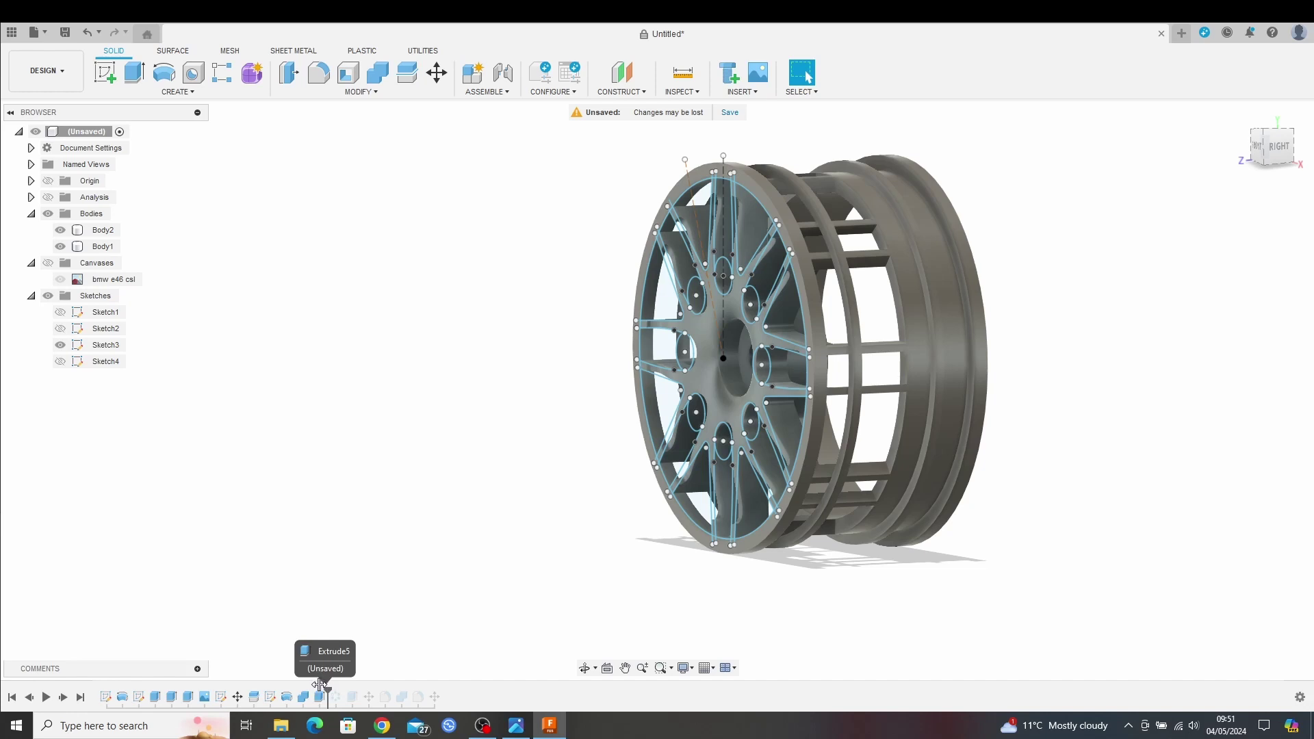
right_click(319, 696)
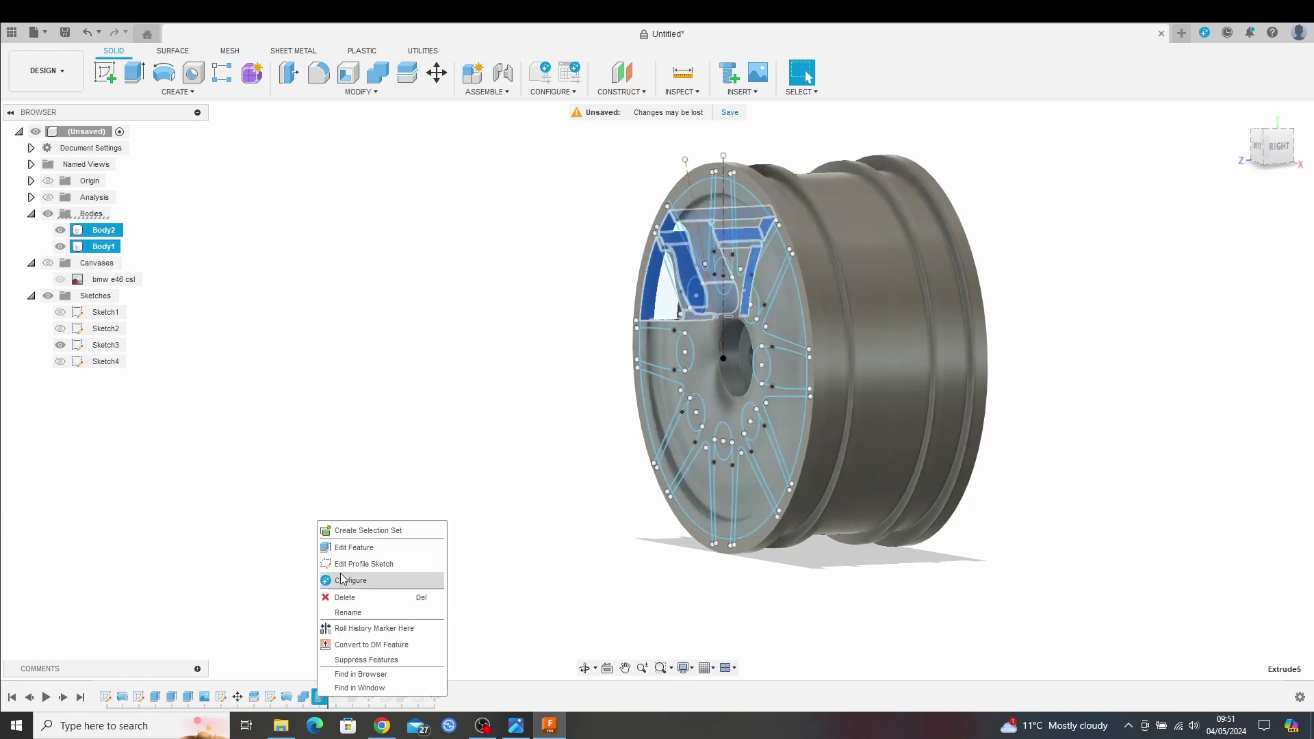
click(348, 547)
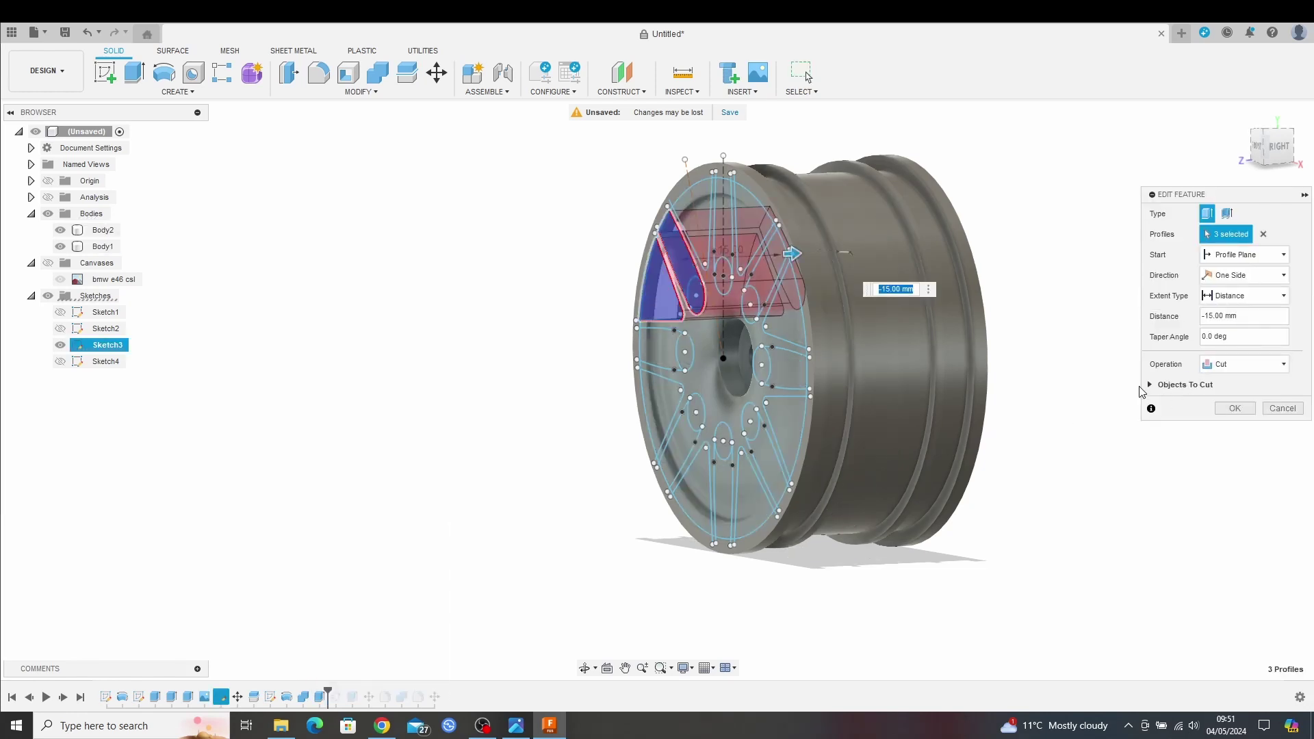
- Toggle Body1 in Extrude5's Objects To Cut, leaving it checked, and confirm the cut
click(1151, 386)
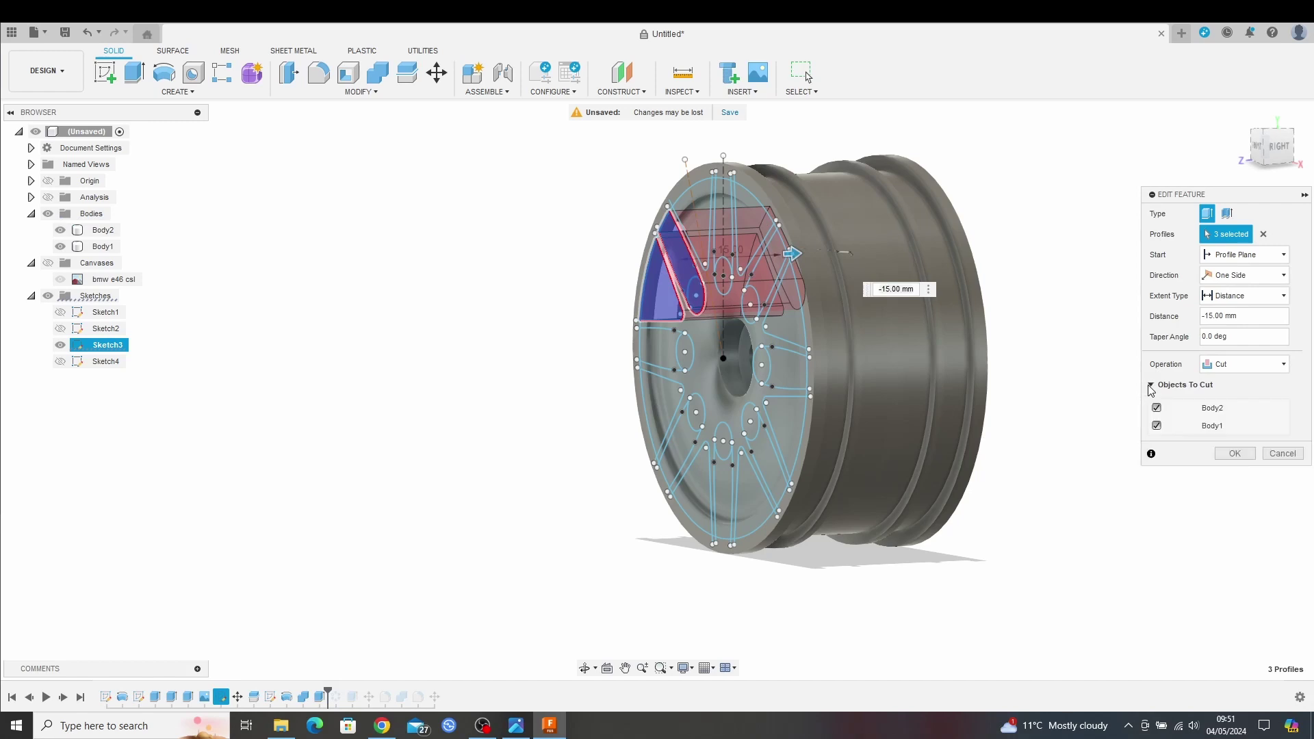
click(1156, 426)
click(1157, 426)
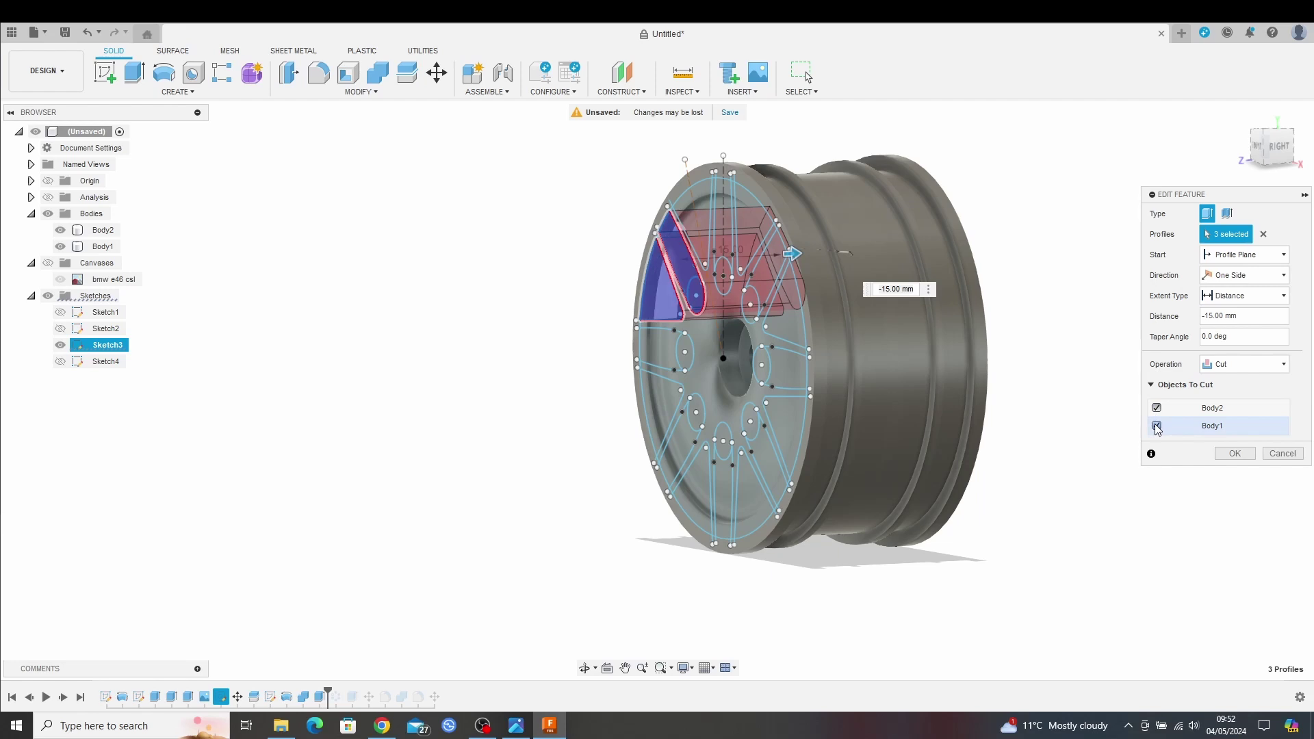
click(1157, 426)
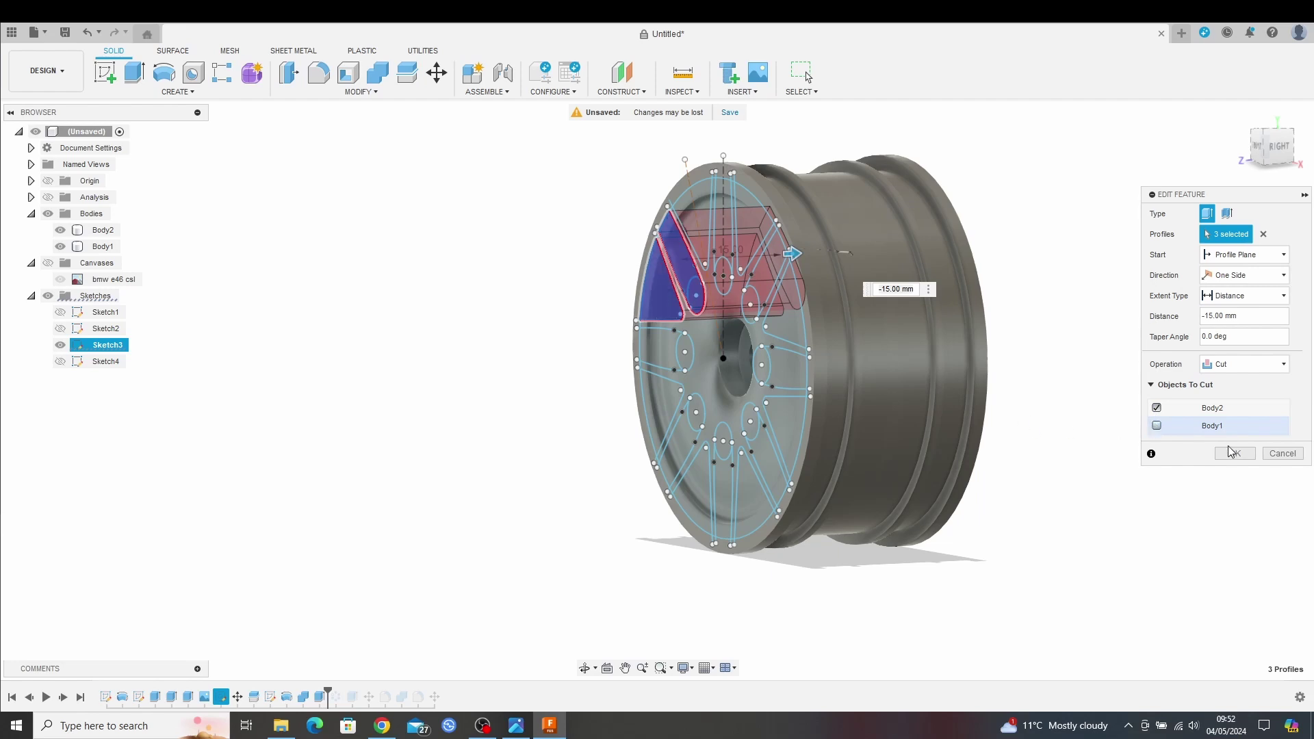
shift+middle_drag(970, 432, 988, 458)
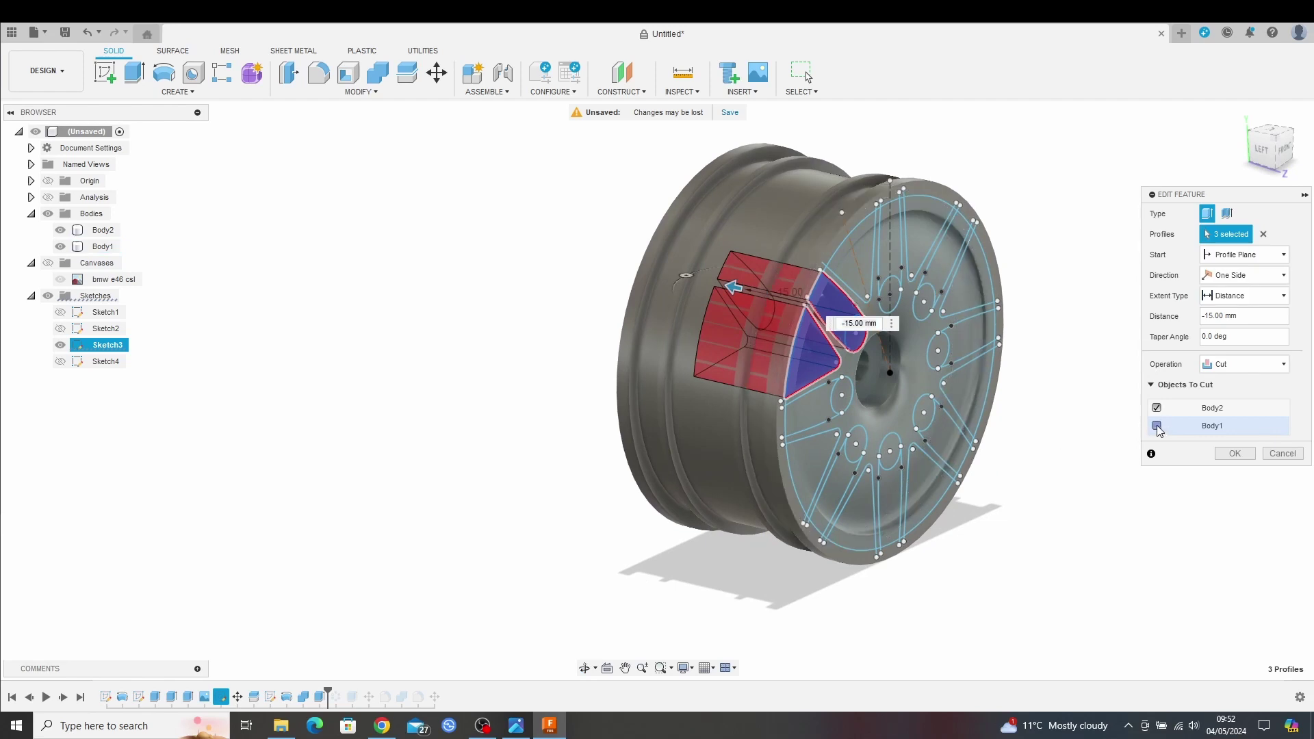
click(1157, 426)
click(1234, 454)
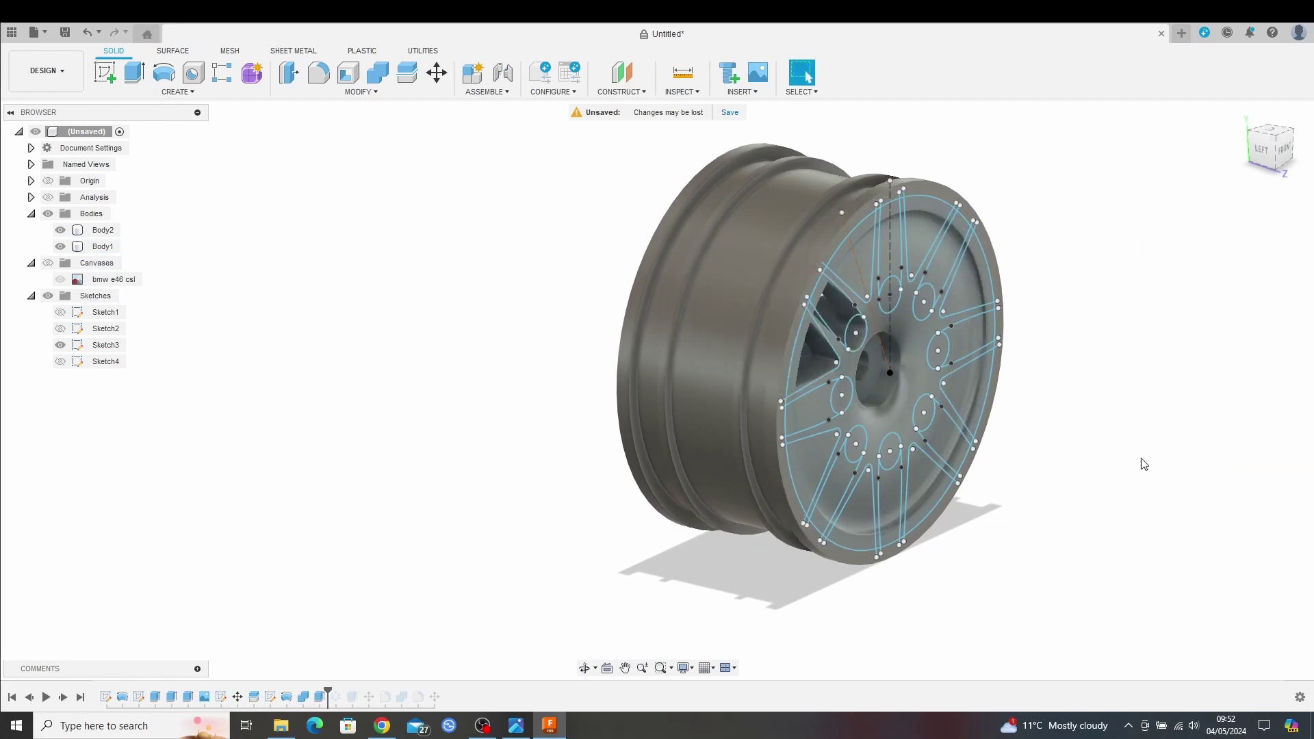
- Roll the timeline forward to the patterned spokes and hide all sketches
shift+middle_drag(1127, 463, 1055, 452)
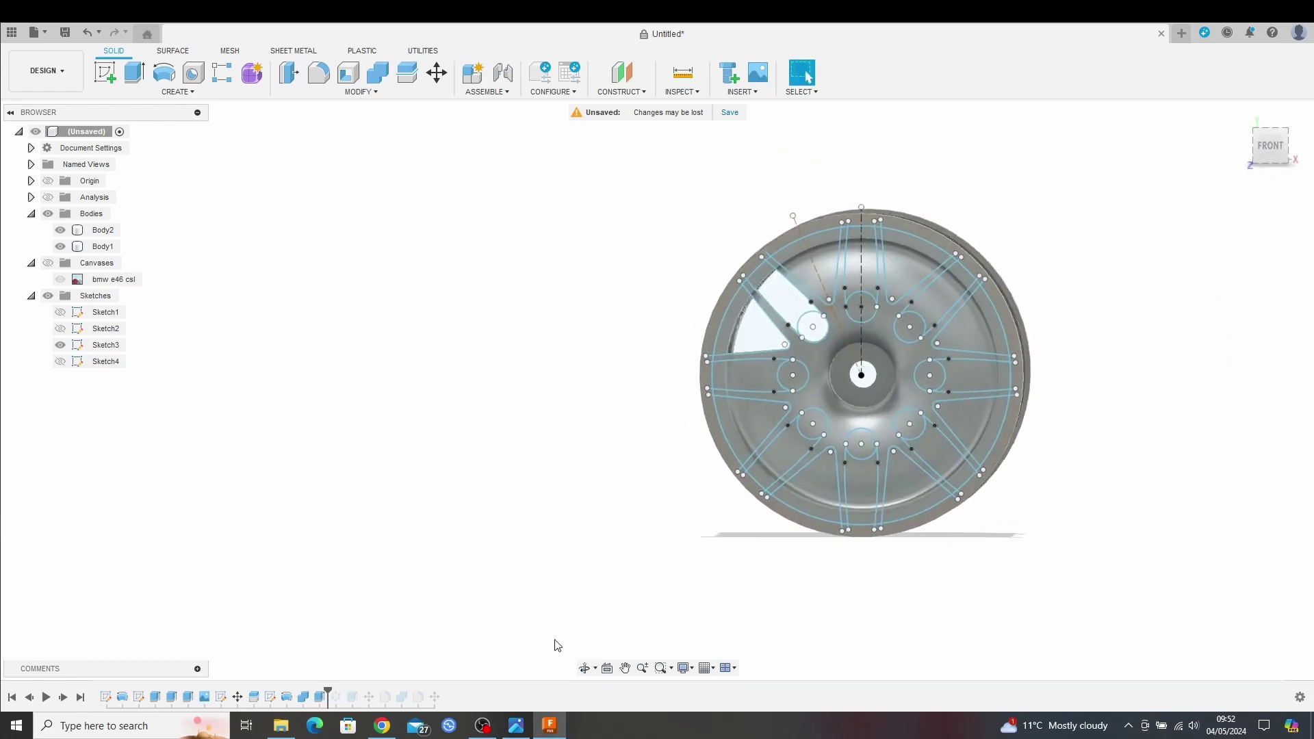
drag(327, 692, 345, 693)
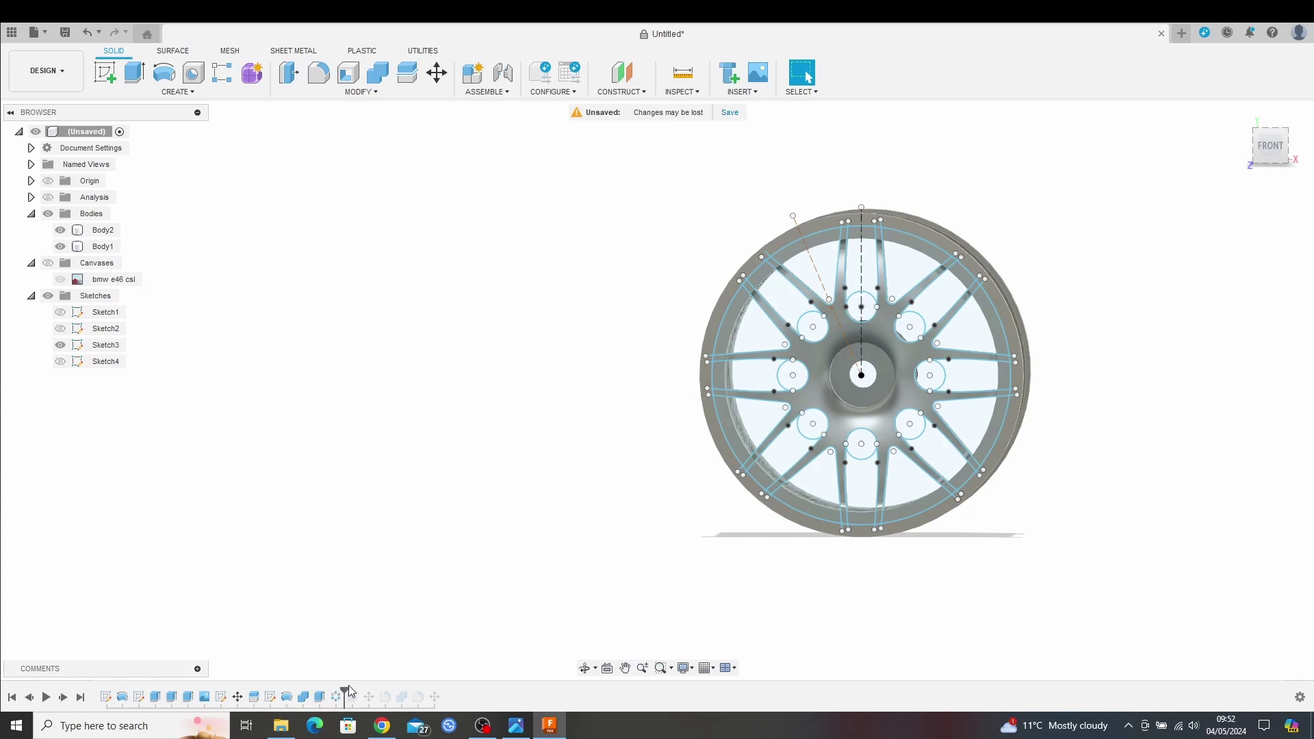
shift+middle_drag(1009, 415, 1068, 398)
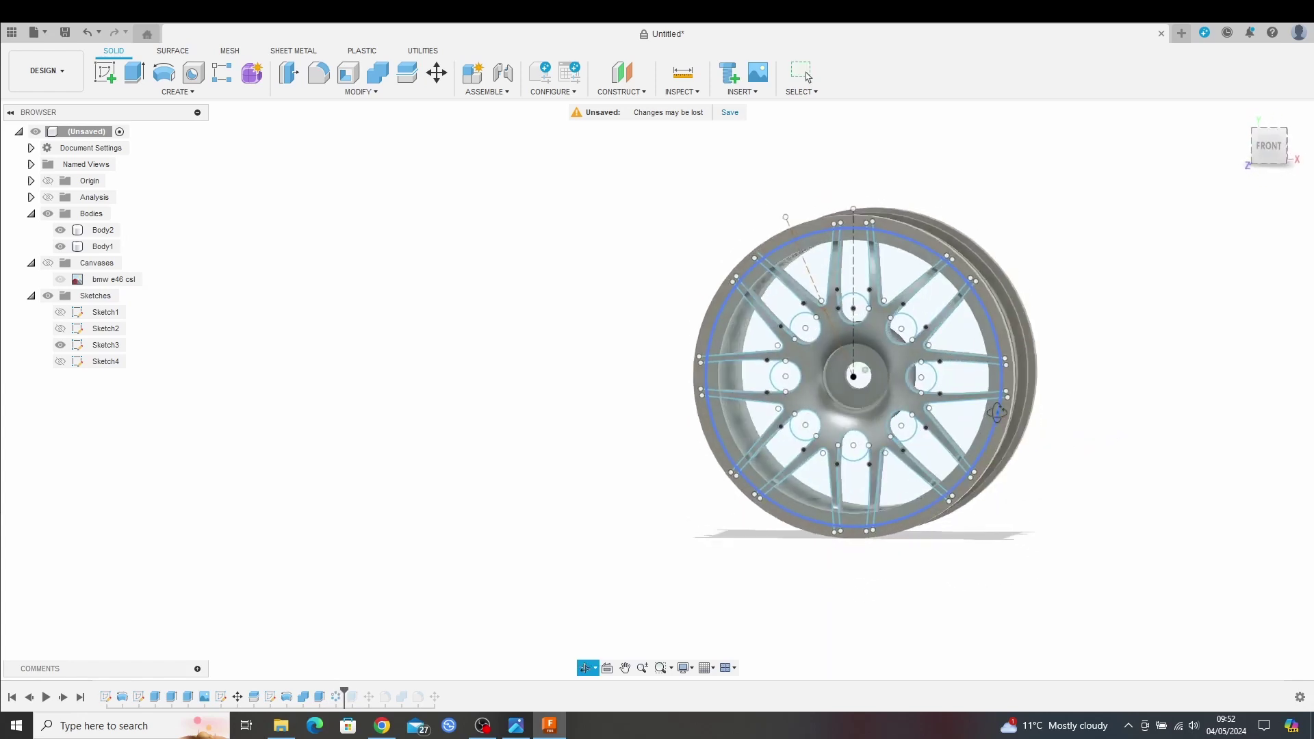
key(Escape)
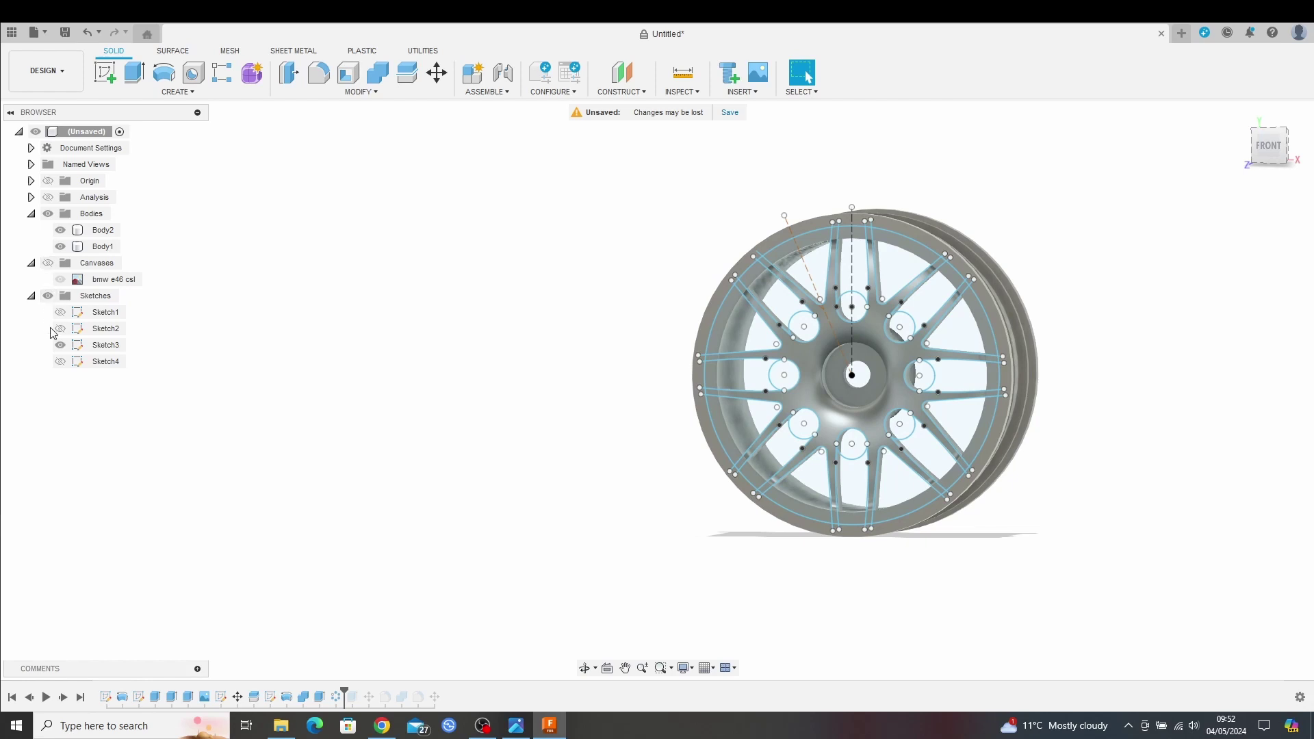
click(48, 295)
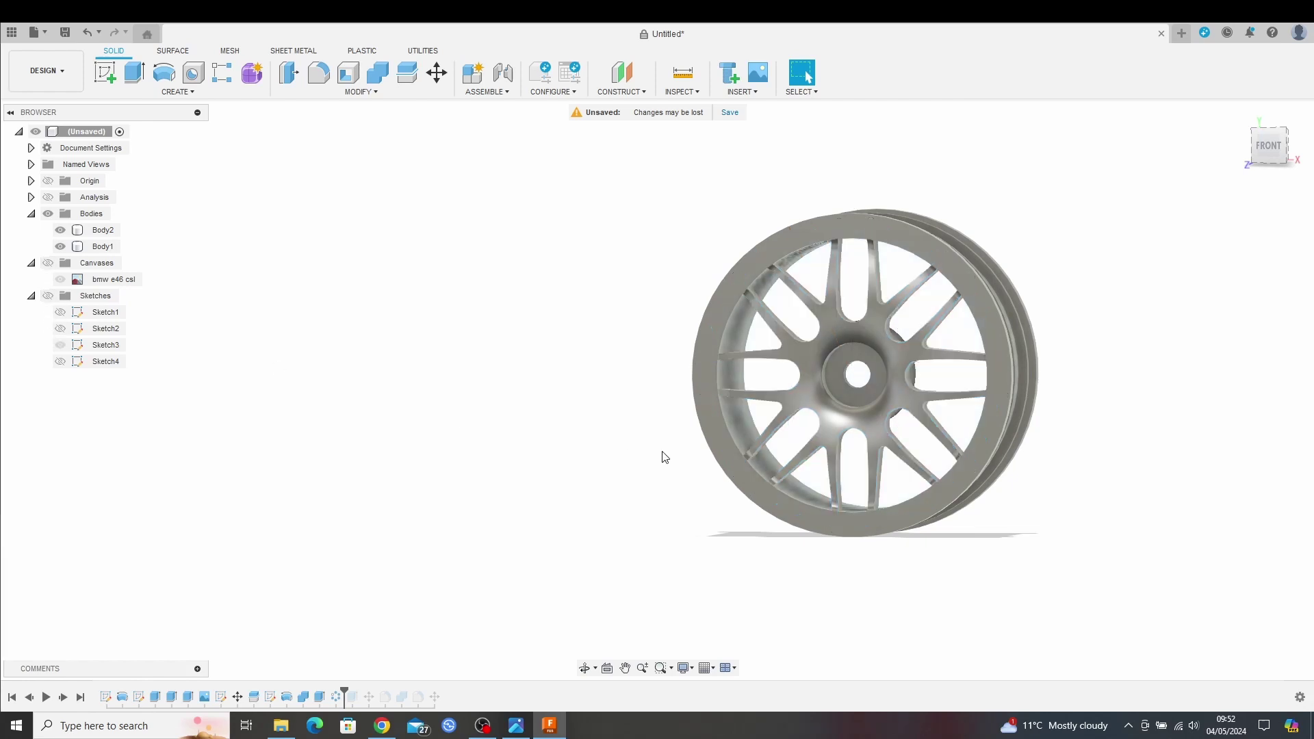
click(733, 441)
scroll(733, 440, up, 3)
scroll(918, 434, down, 2)
shift+middle_drag(917, 434, 772, 423)
key(Escape)
key(F6)
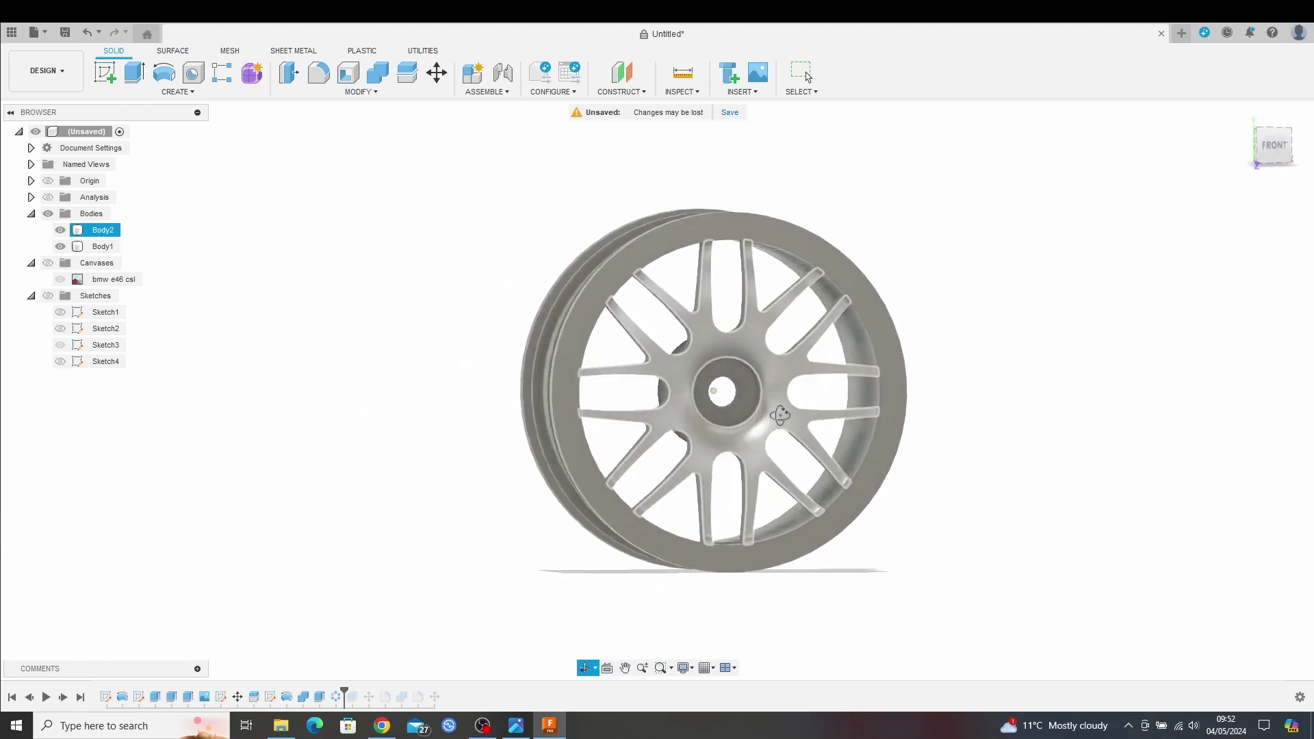
- Delete the C-Pattern1 circular pattern from the timeline
click(336, 698)
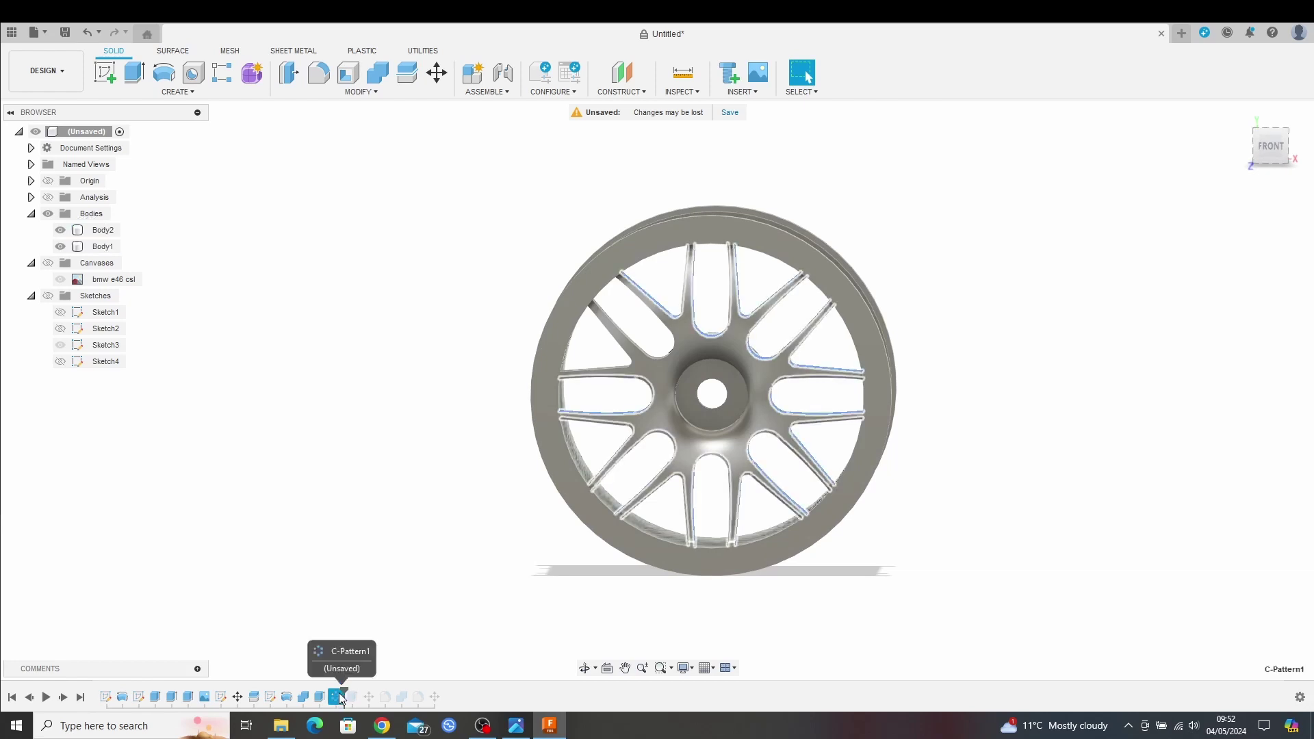
right_click(341, 698)
click(362, 599)
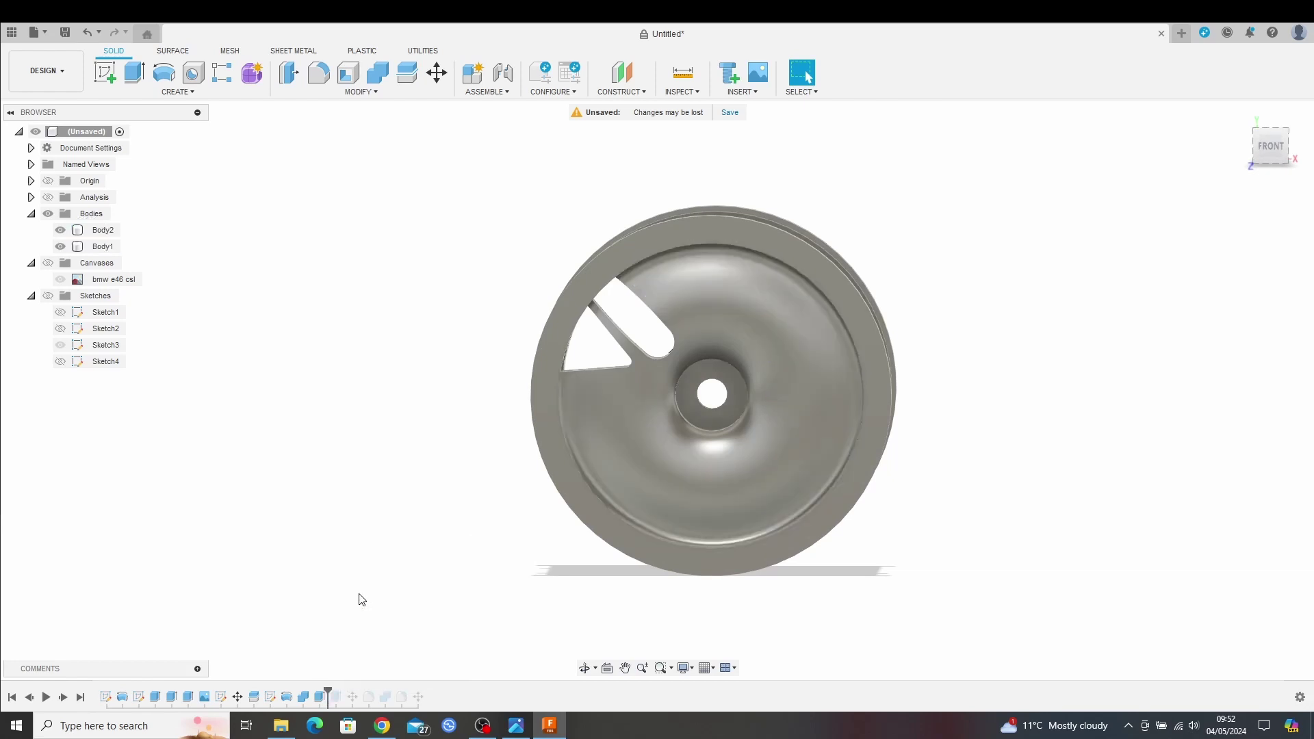
- Reopen the last extrude cut for editing and show the spoke sketch again
right_click(319, 698)
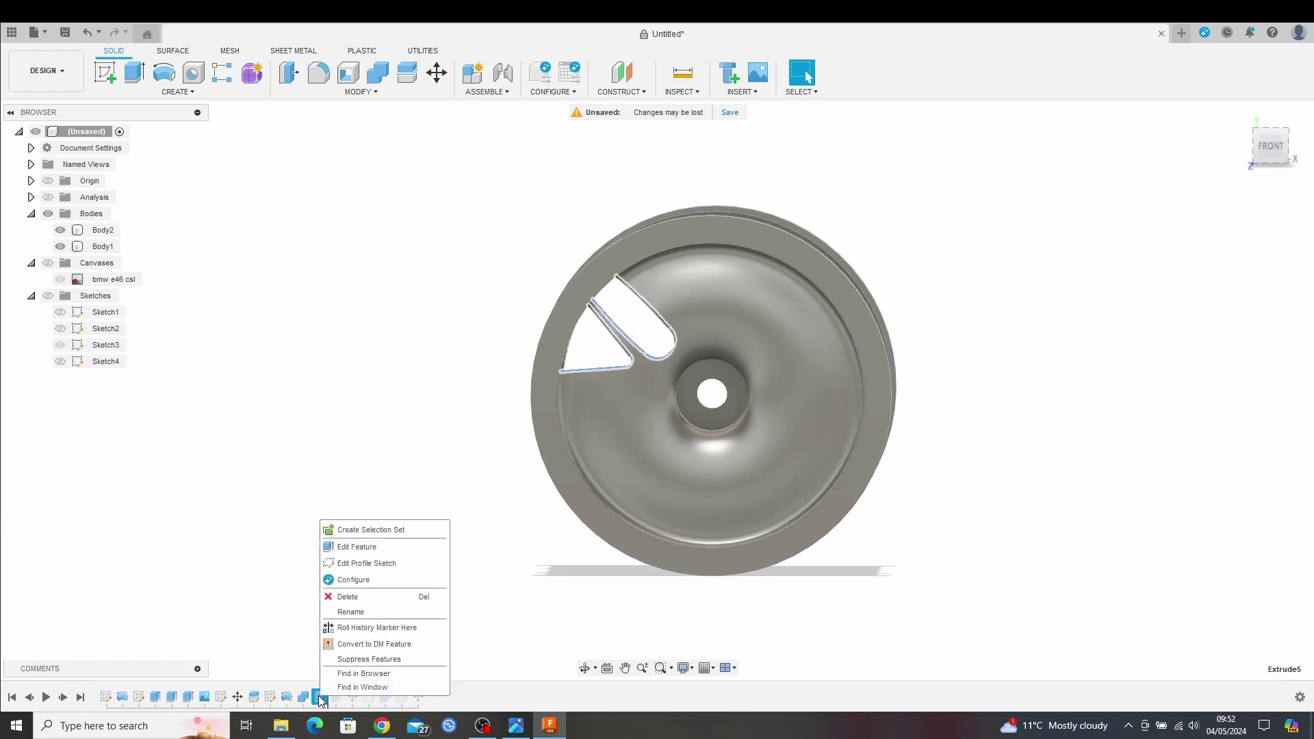
click(355, 547)
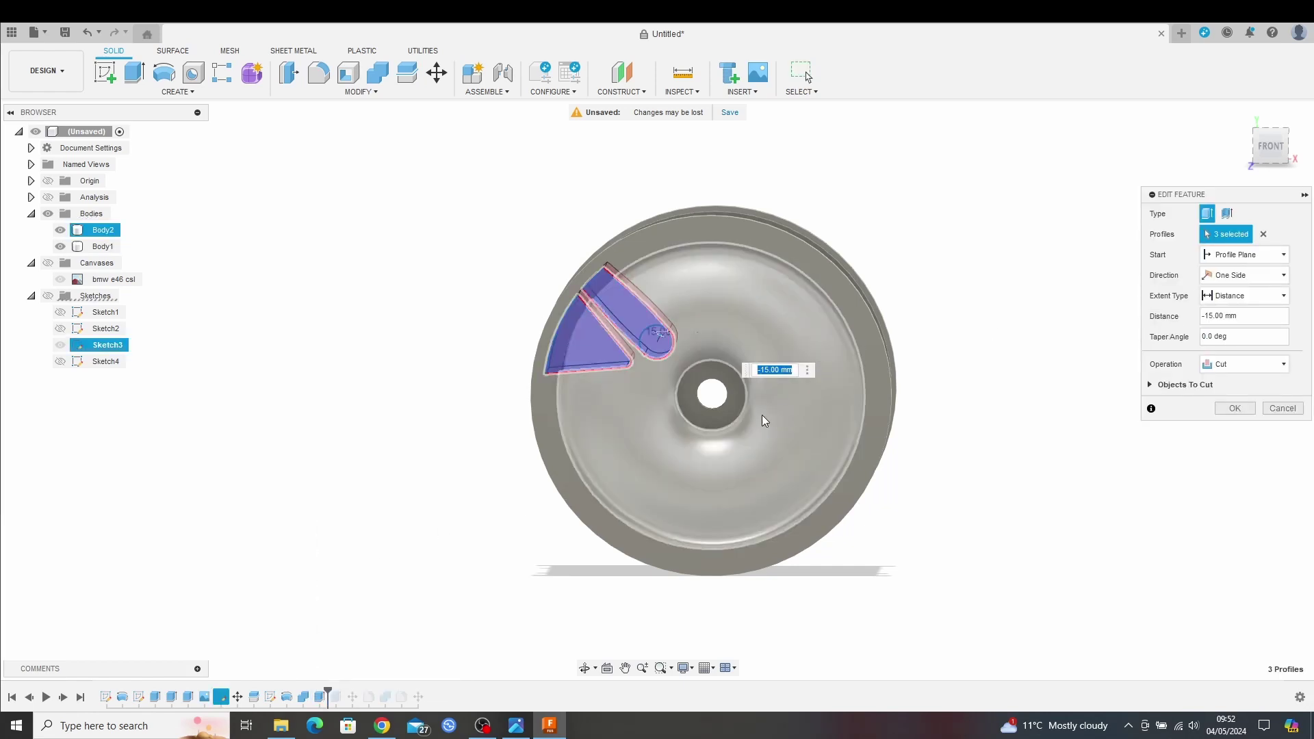
click(48, 296)
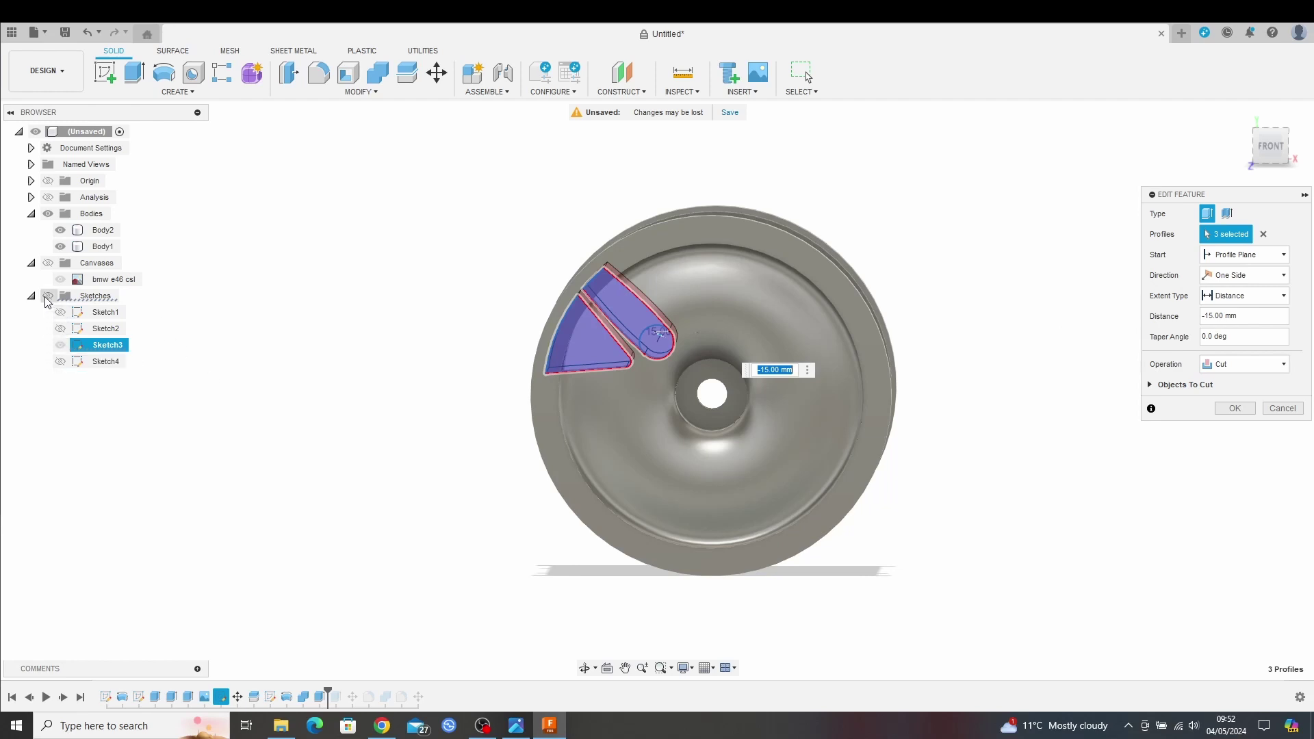
- Add every spoke, round spoke end and sector to the cut, applying it across 24 profiles
click(596, 396)
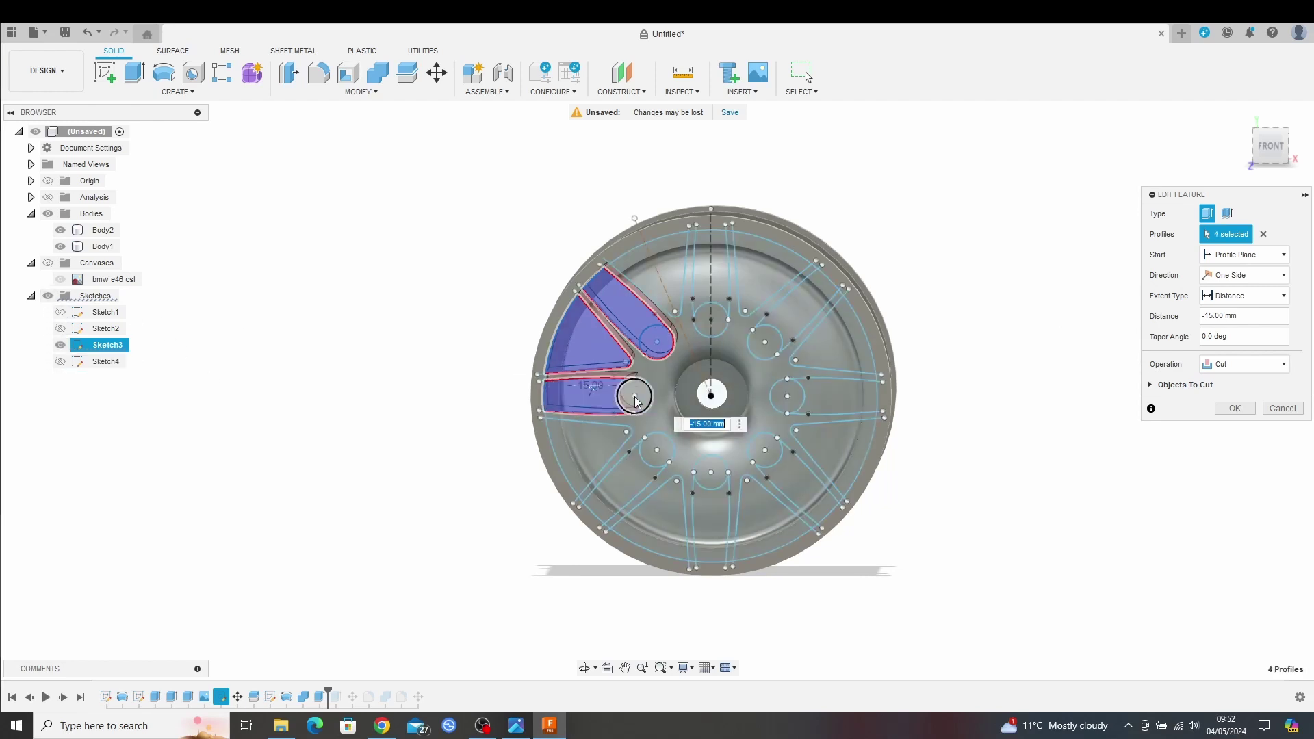
click(635, 396)
click(594, 450)
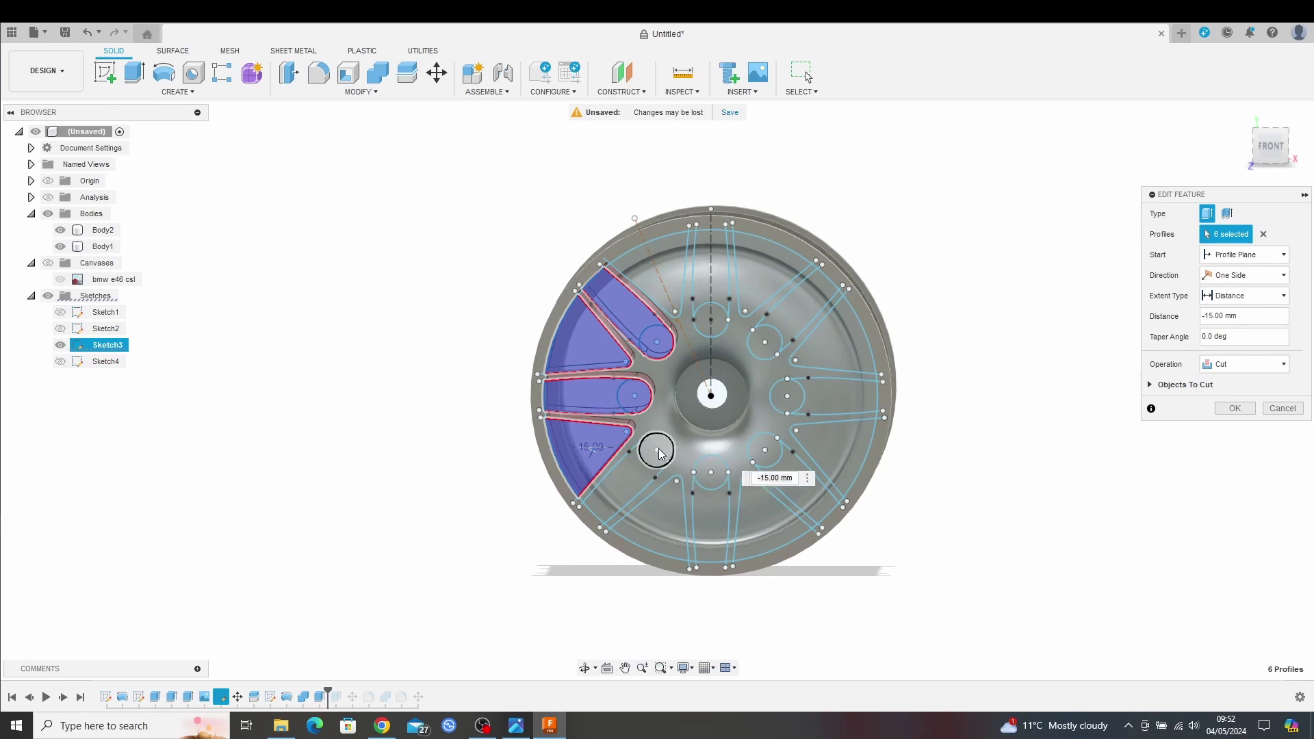
click(656, 450)
click(619, 483)
click(664, 515)
click(712, 471)
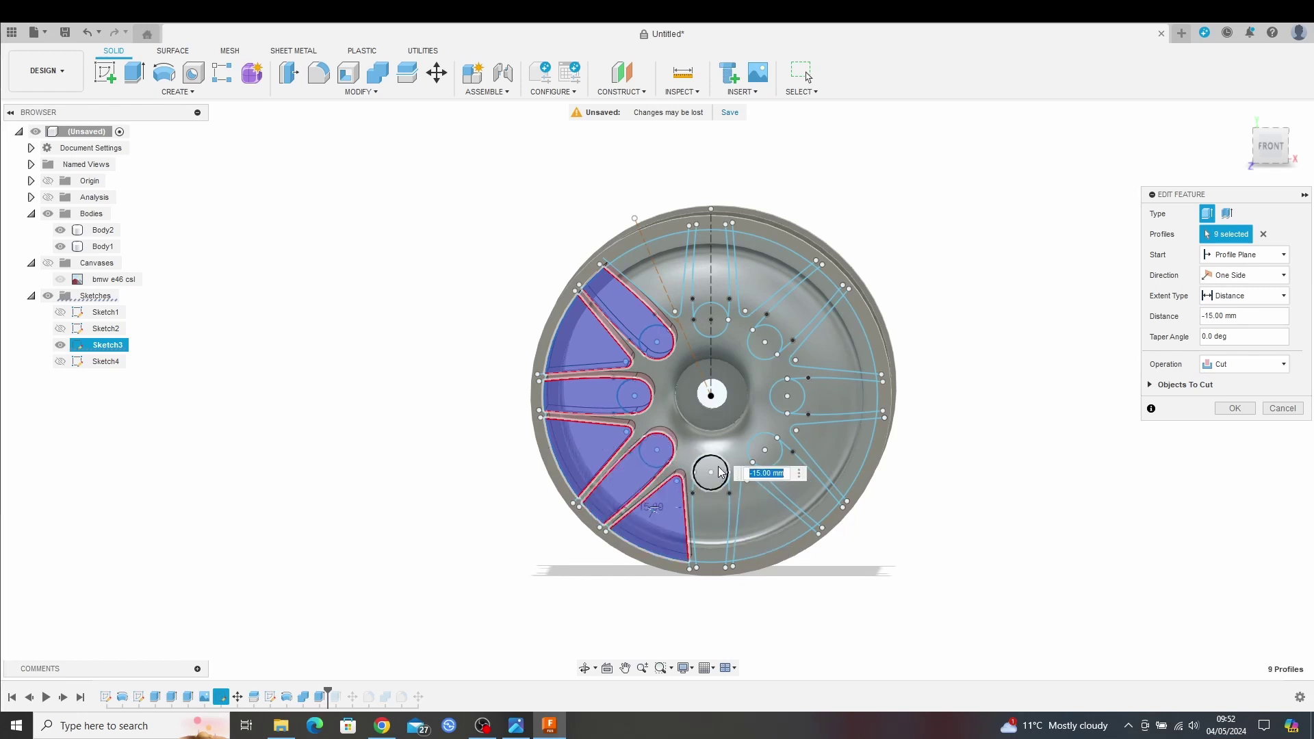
click(731, 519)
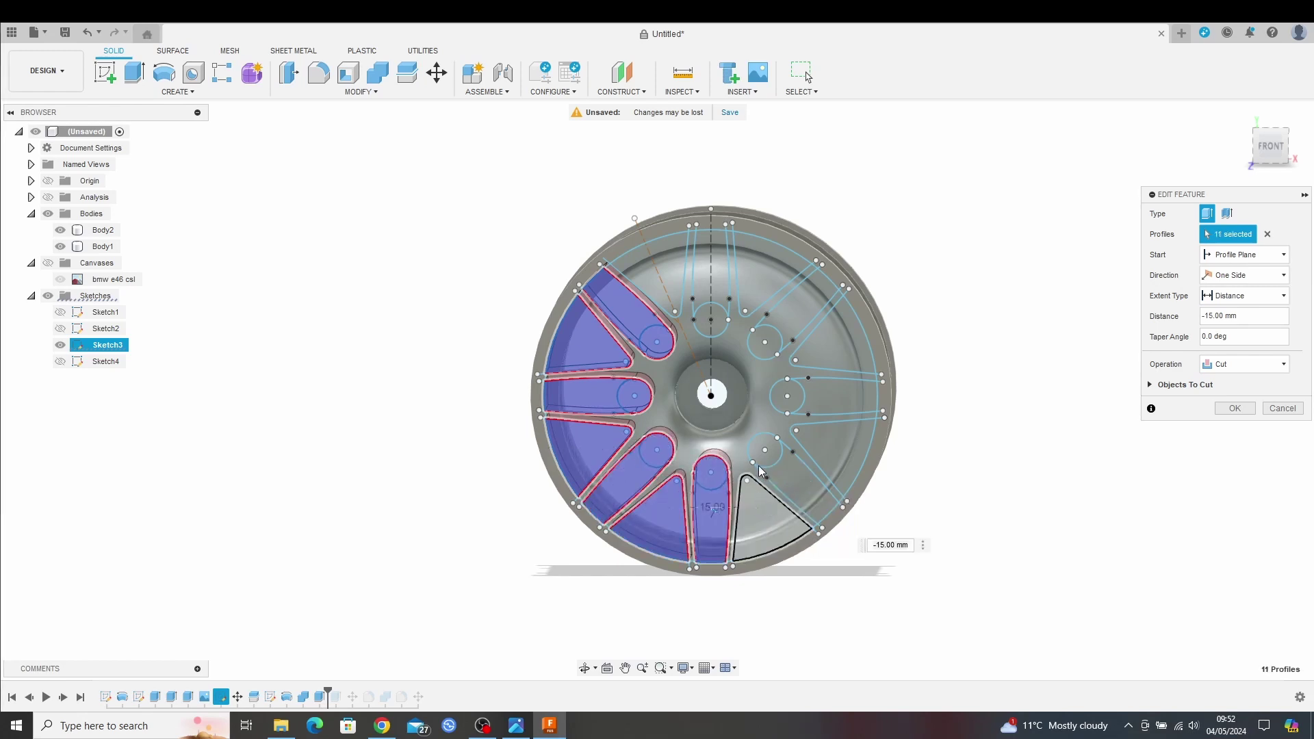
click(777, 517)
click(787, 476)
click(765, 450)
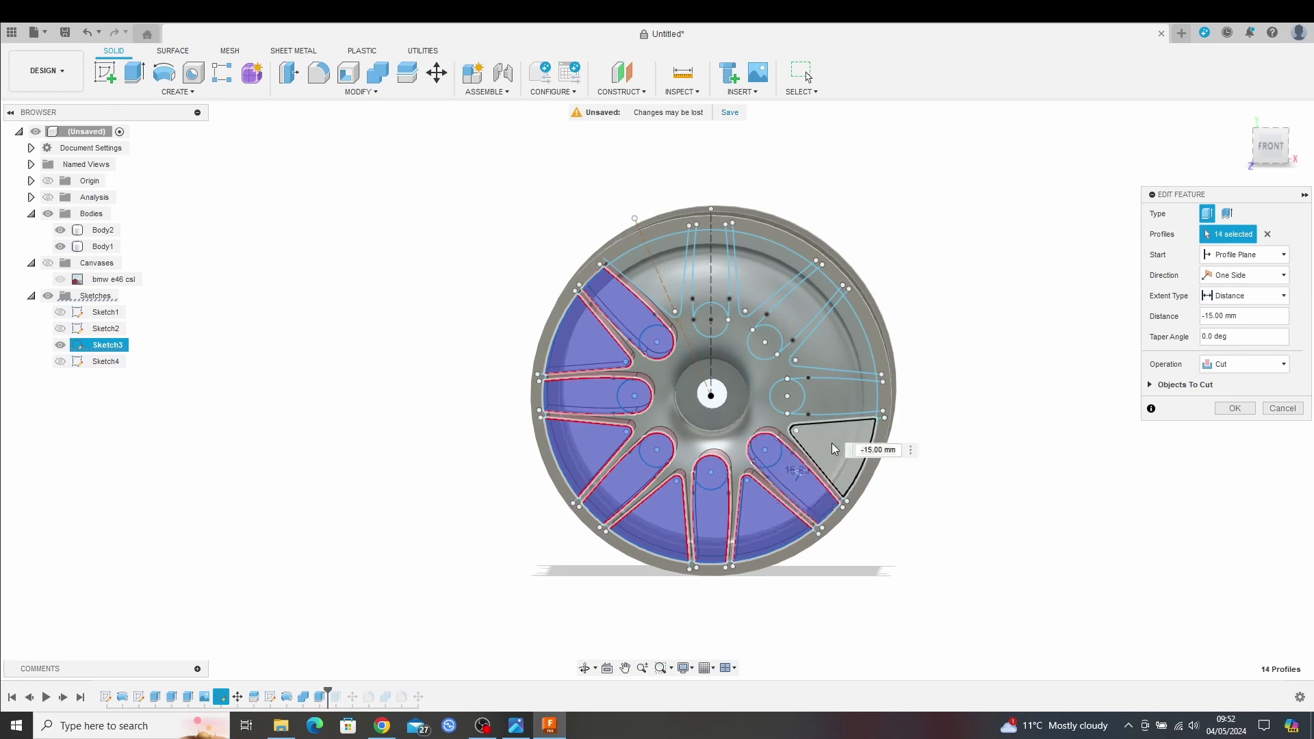
click(845, 472)
click(783, 400)
click(786, 388)
click(826, 351)
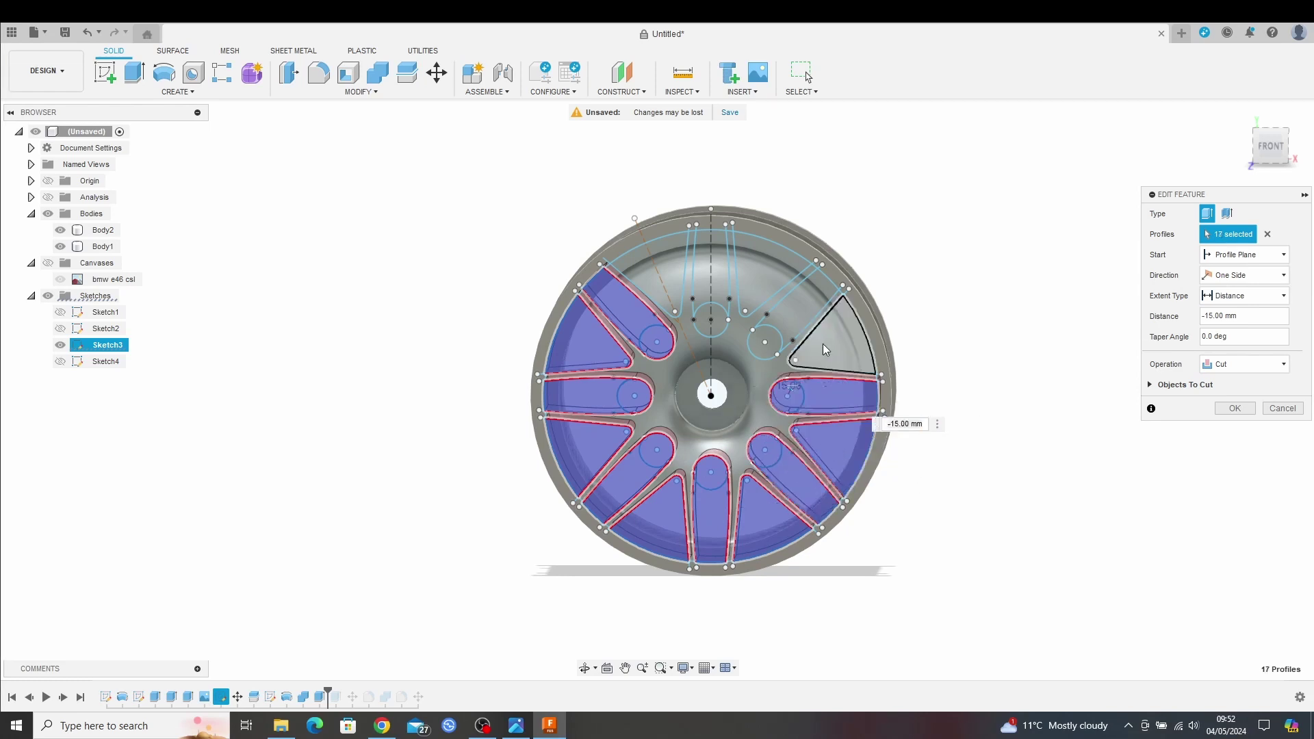
click(767, 349)
click(794, 321)
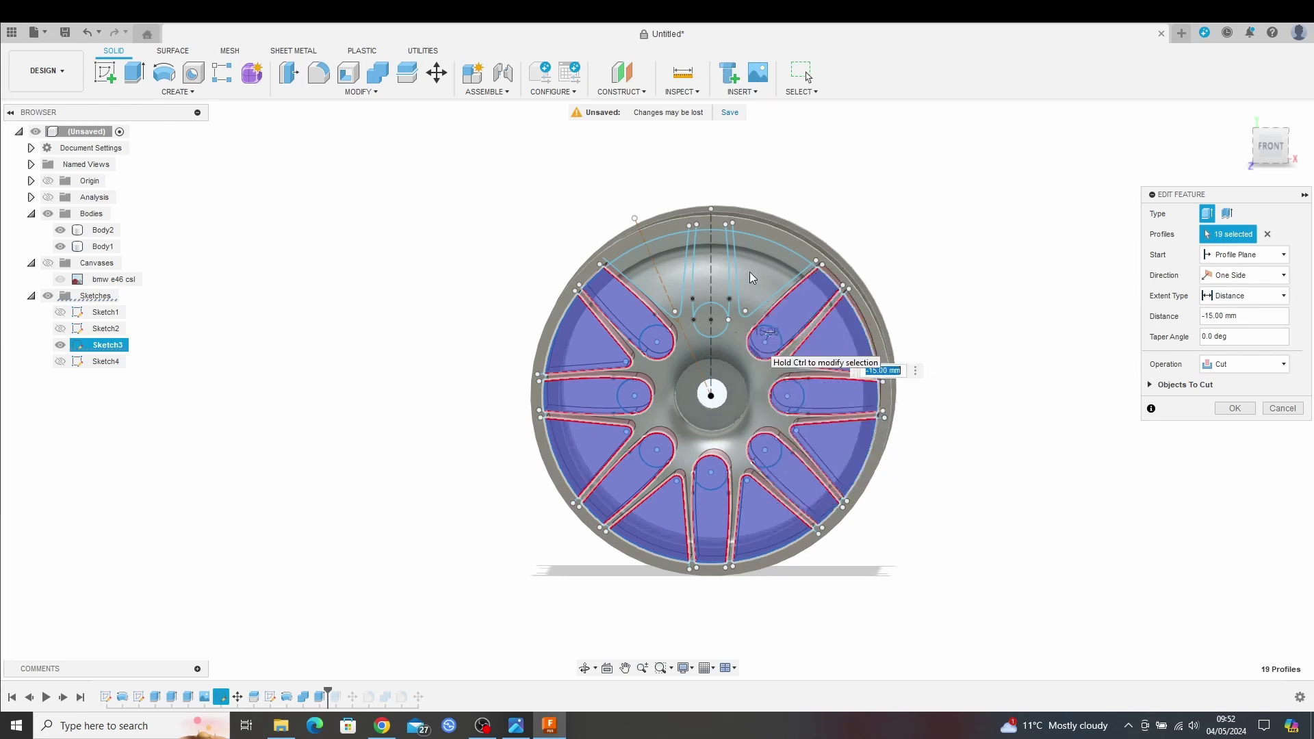
click(780, 274)
click(721, 279)
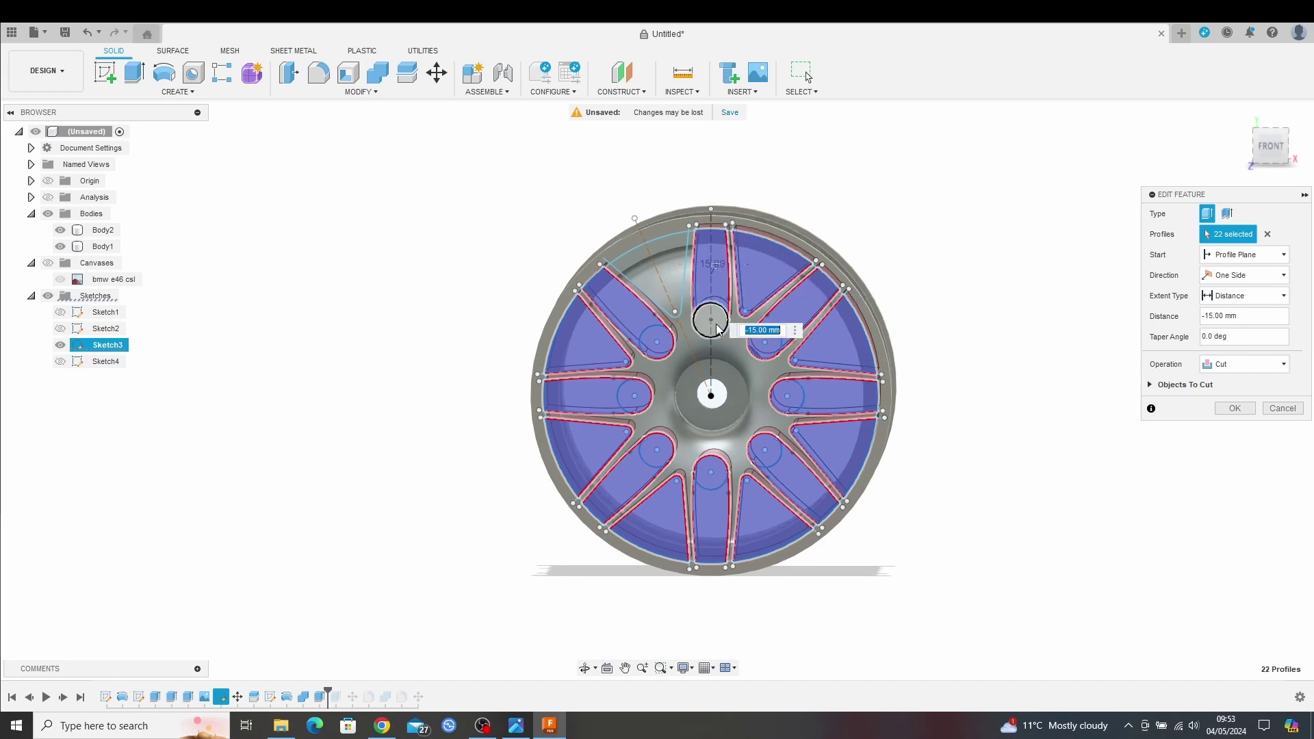
click(719, 325)
click(670, 281)
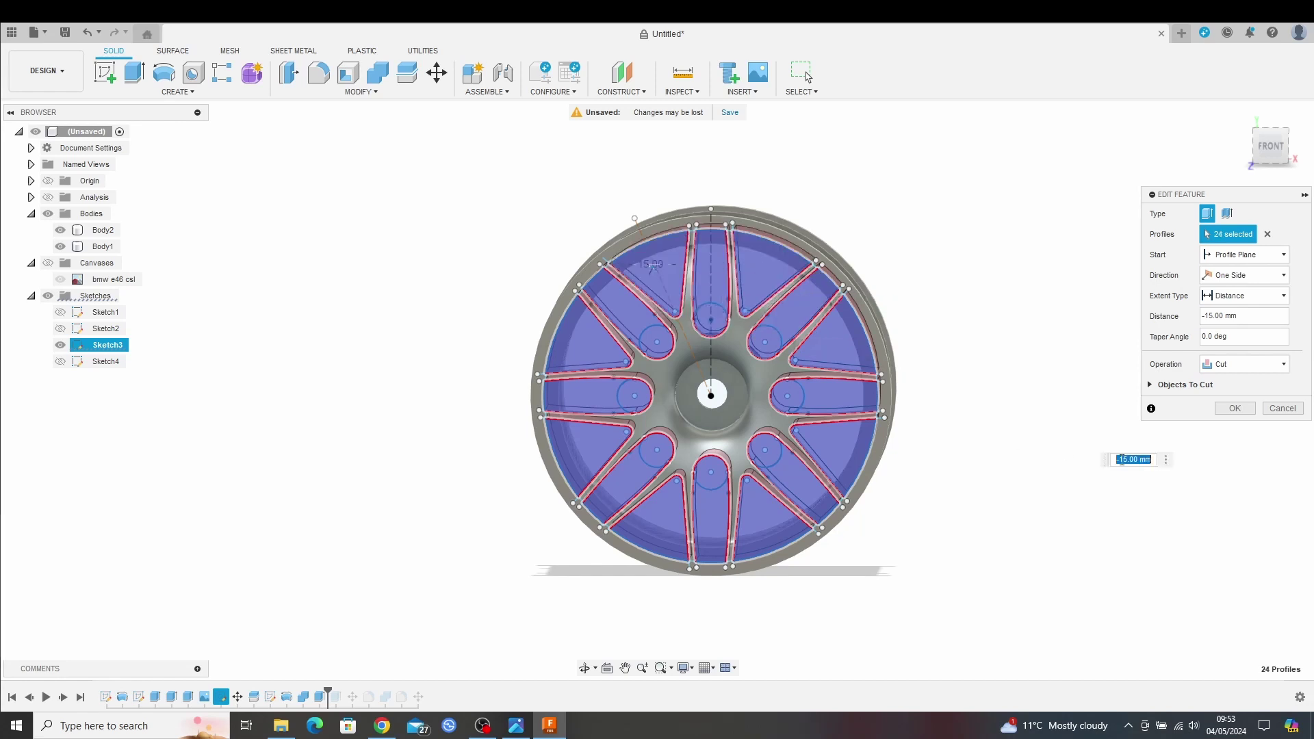
click(1232, 409)
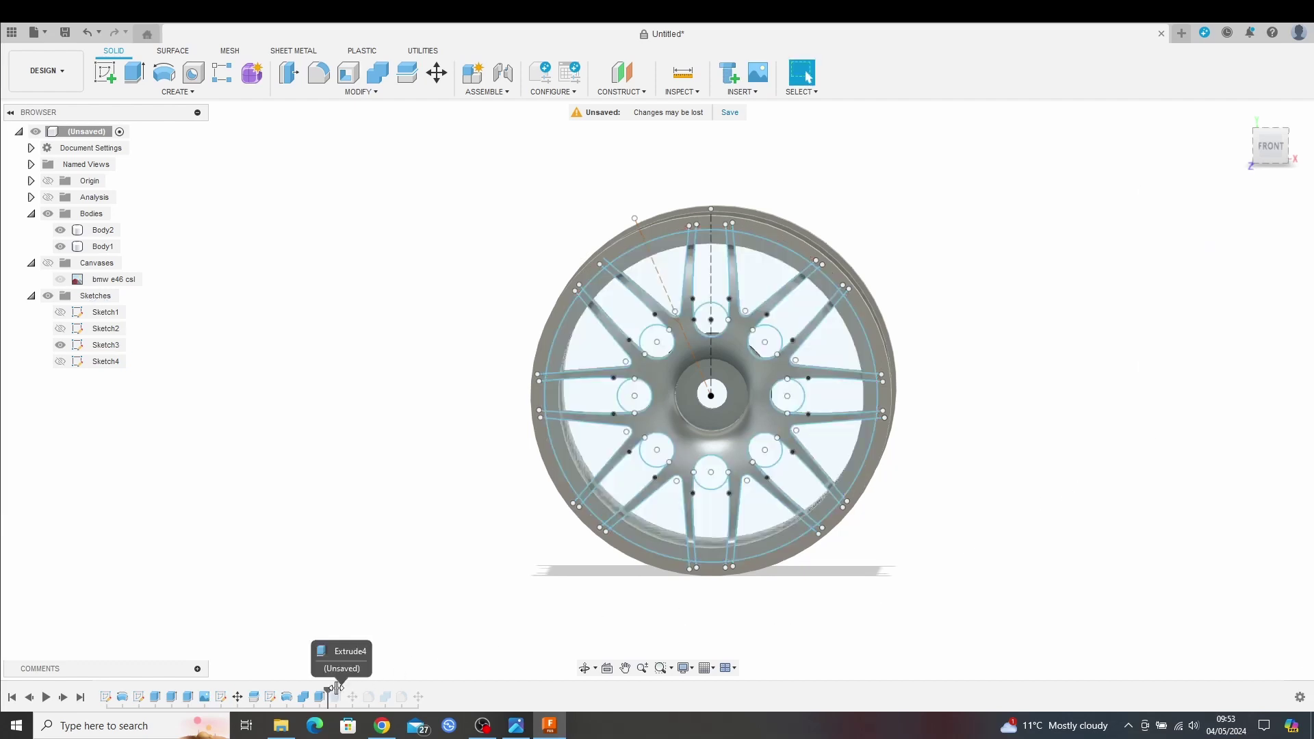
- Roll the history to the end, delete the failing Extrude4 feature, and check the wheel
drag(335, 694, 425, 693)
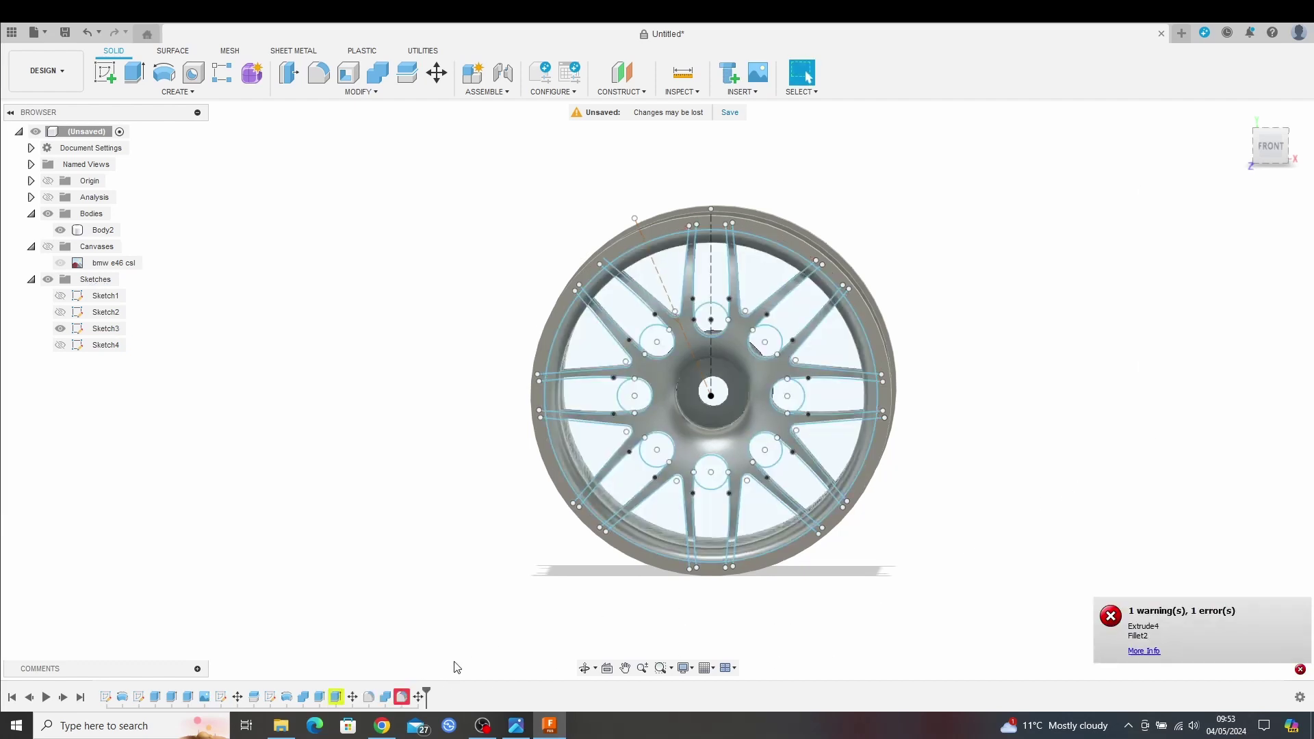
click(336, 699)
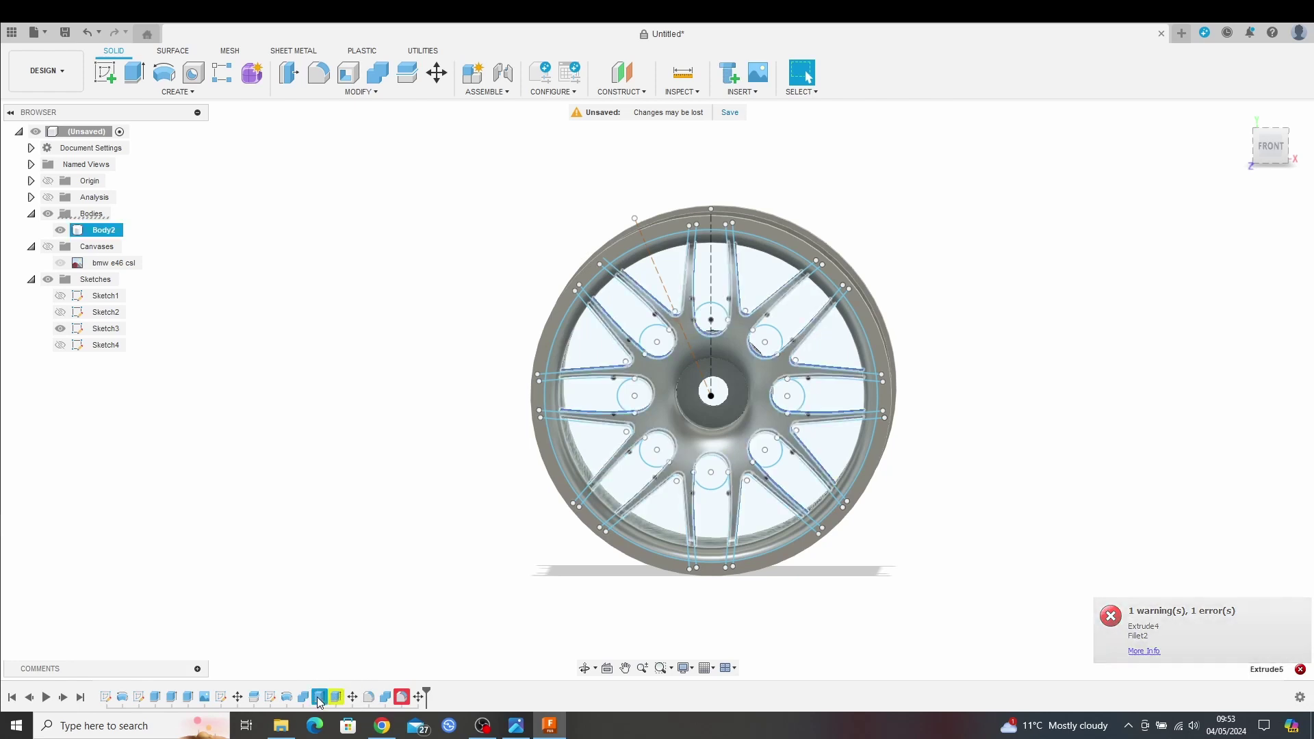
right_click(336, 699)
click(347, 598)
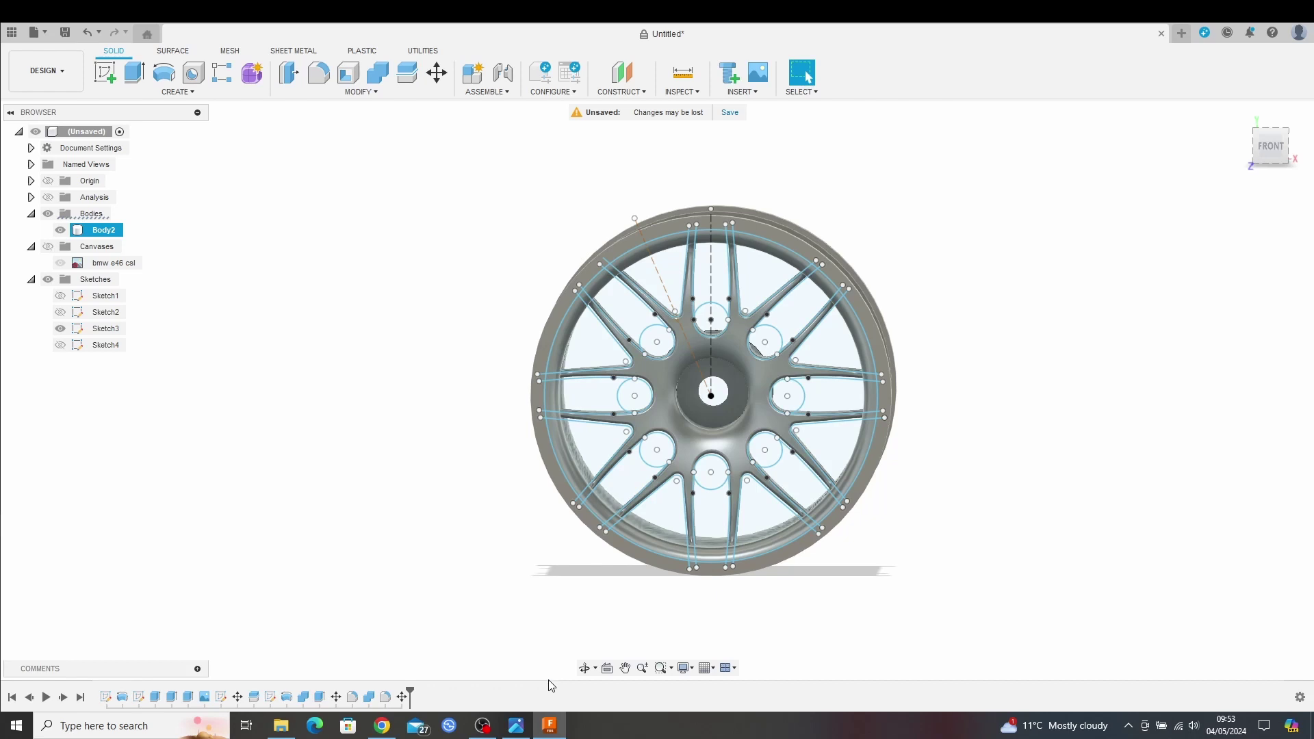
shift+middle_drag(1048, 474, 986, 466)
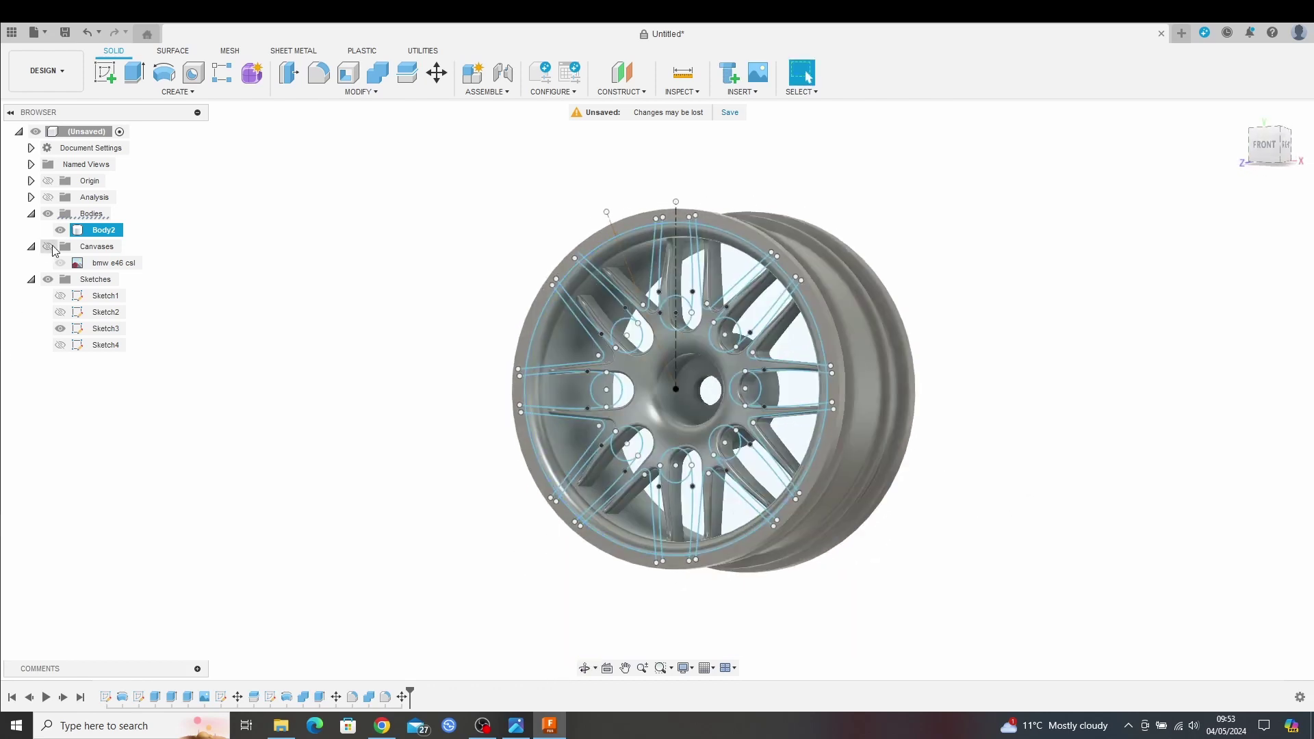
- Hide the Sketches folder so only the csl 9mm and 6mm offset wheel bodies remain visible
click(48, 279)
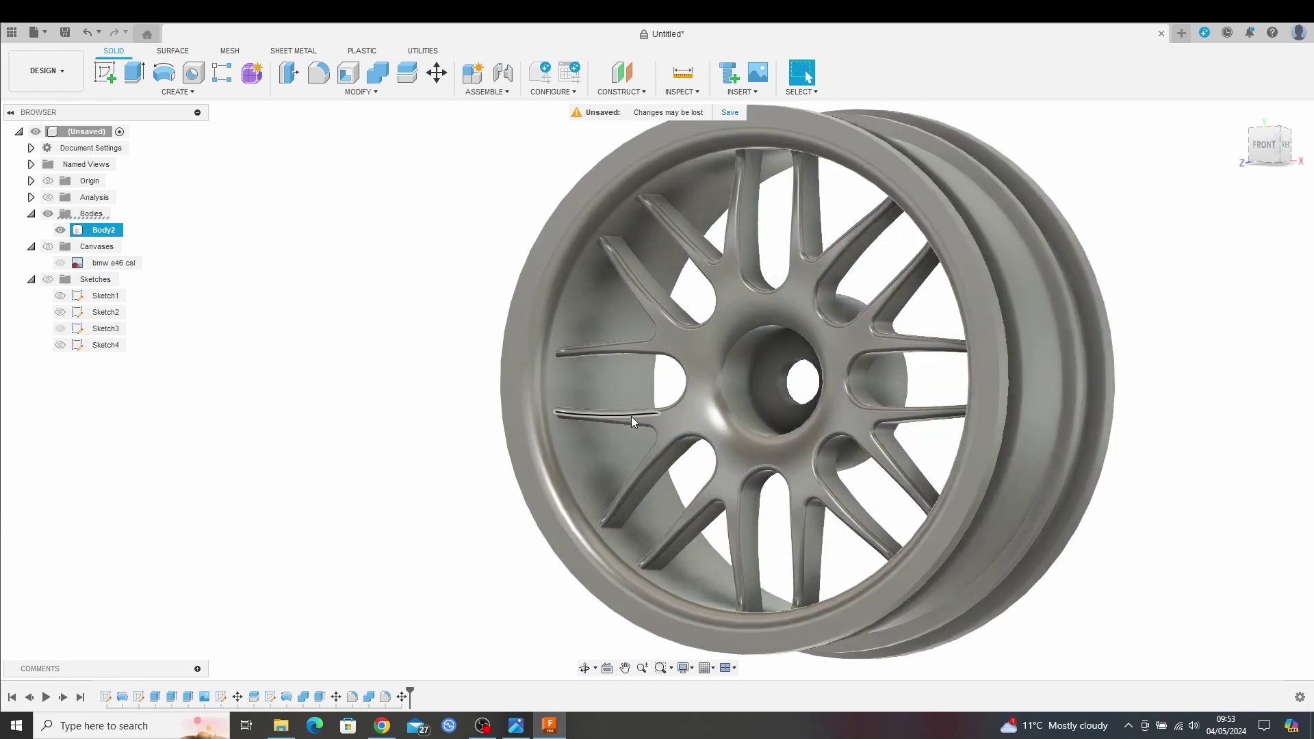
shift+middle_drag(707, 422, 761, 434)
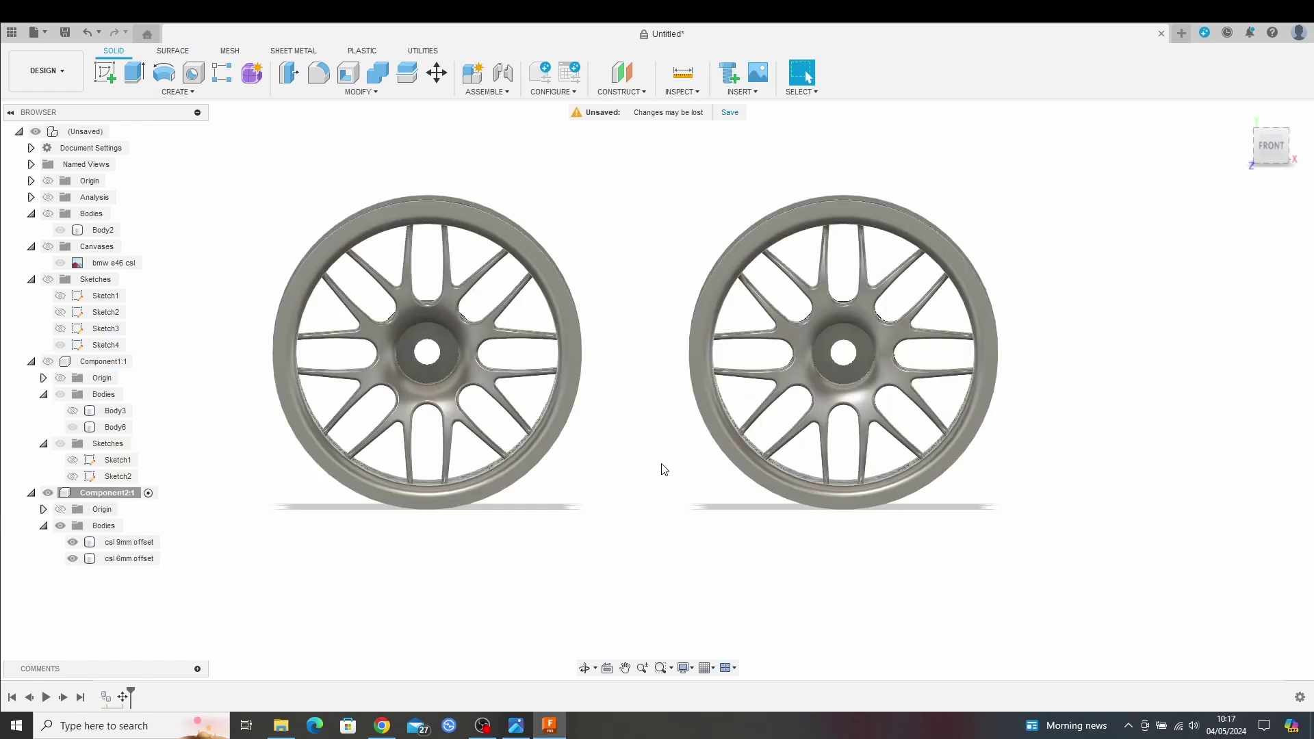
shift+middle_drag(667, 447, 666, 531)
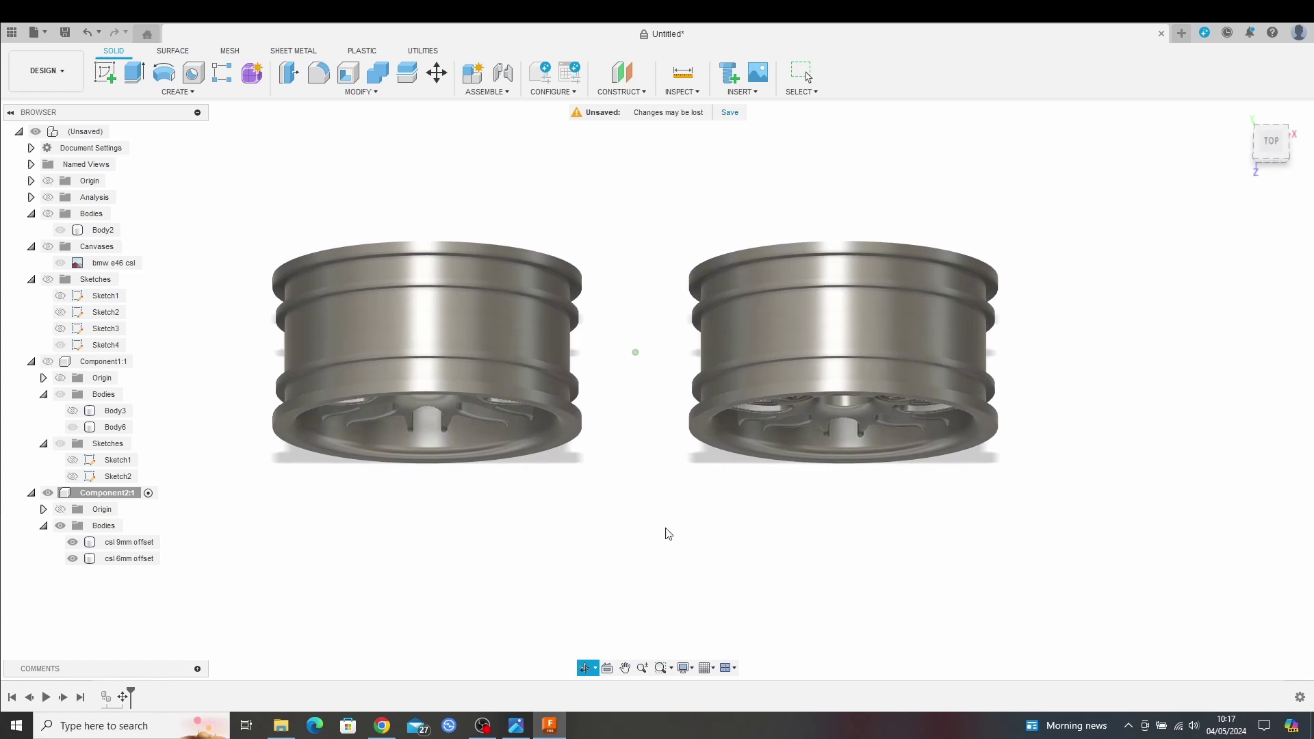
click(423, 490)
mouse_move(672, 477)
shift+middle_down()
mouse_move(660, 452)
mouse_move(663, 496)
shift+middle_up()
click(500, 346)
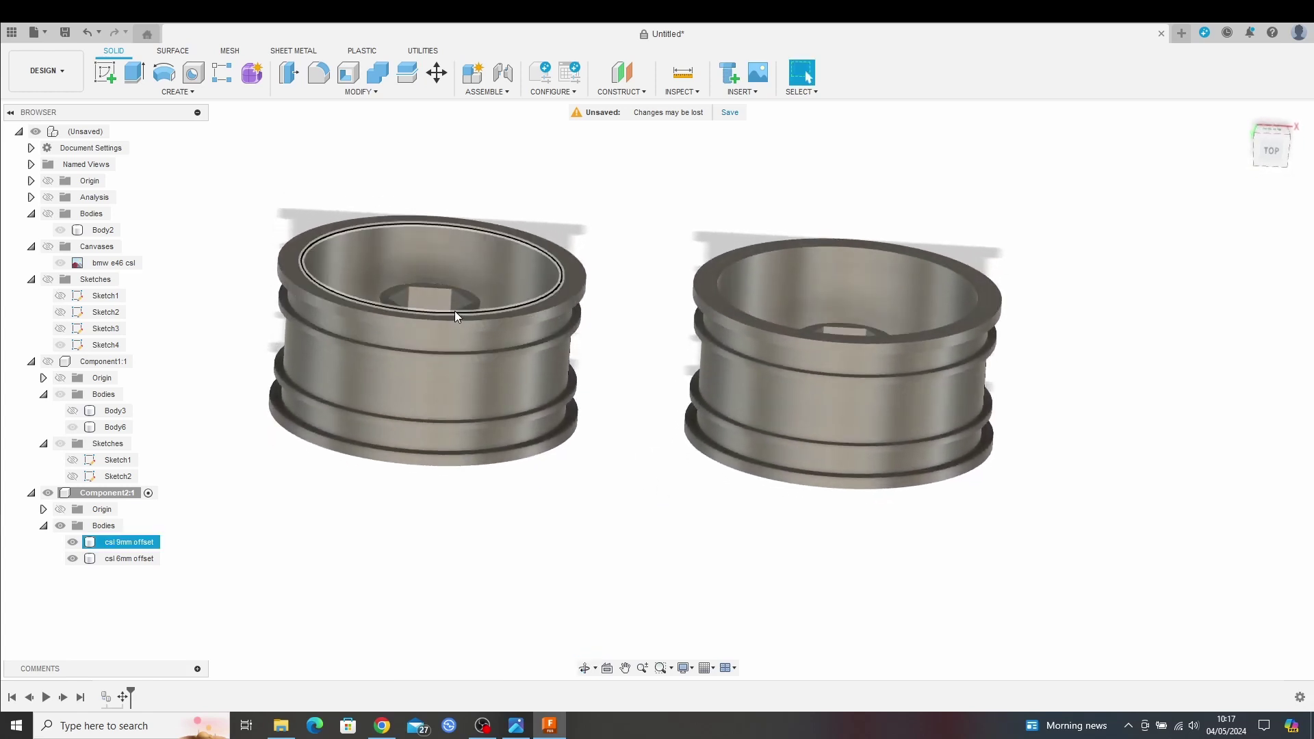
click(851, 294)
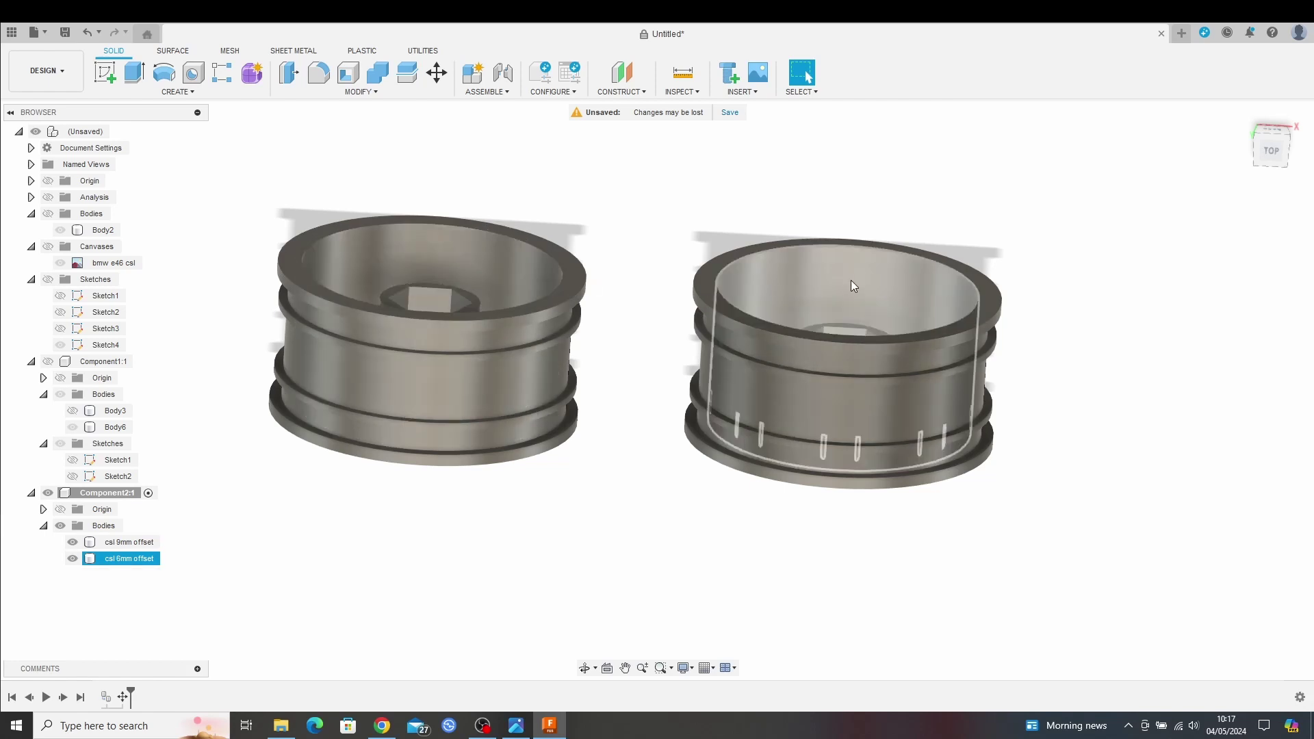
click(597, 568)
click(454, 363)
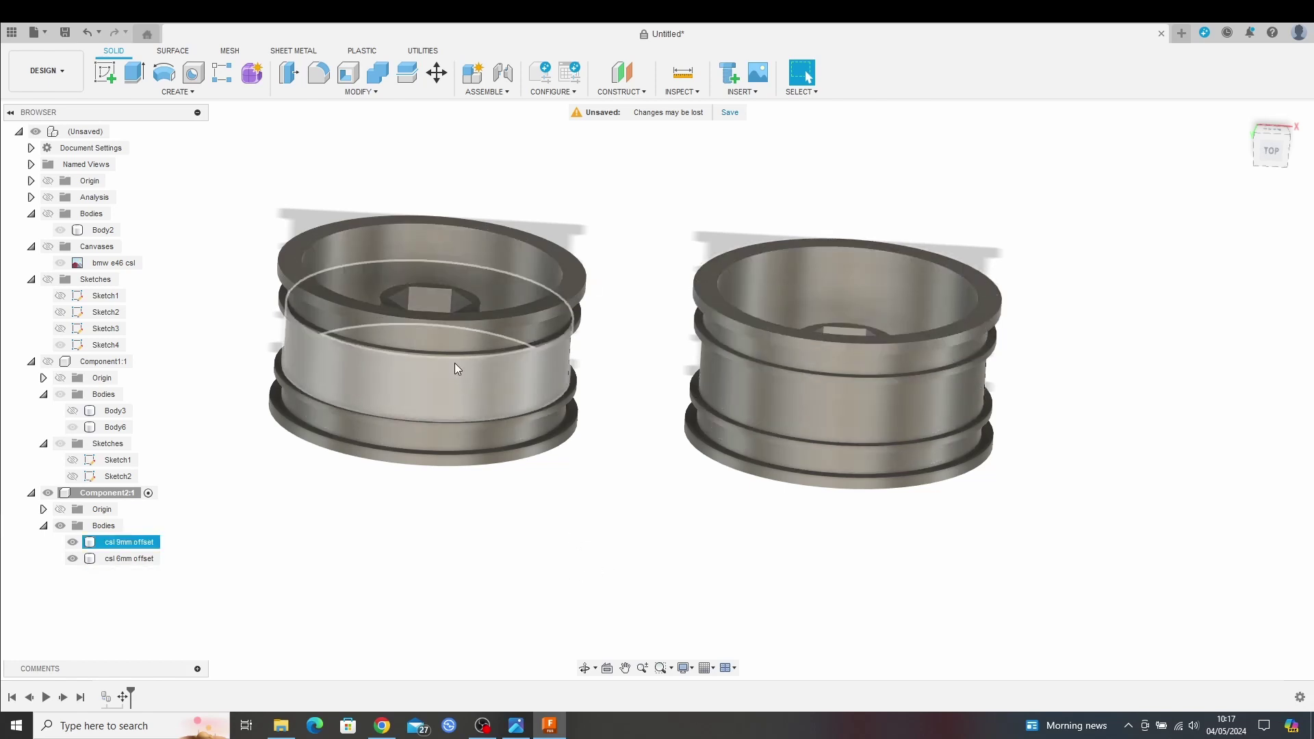
click(547, 465)
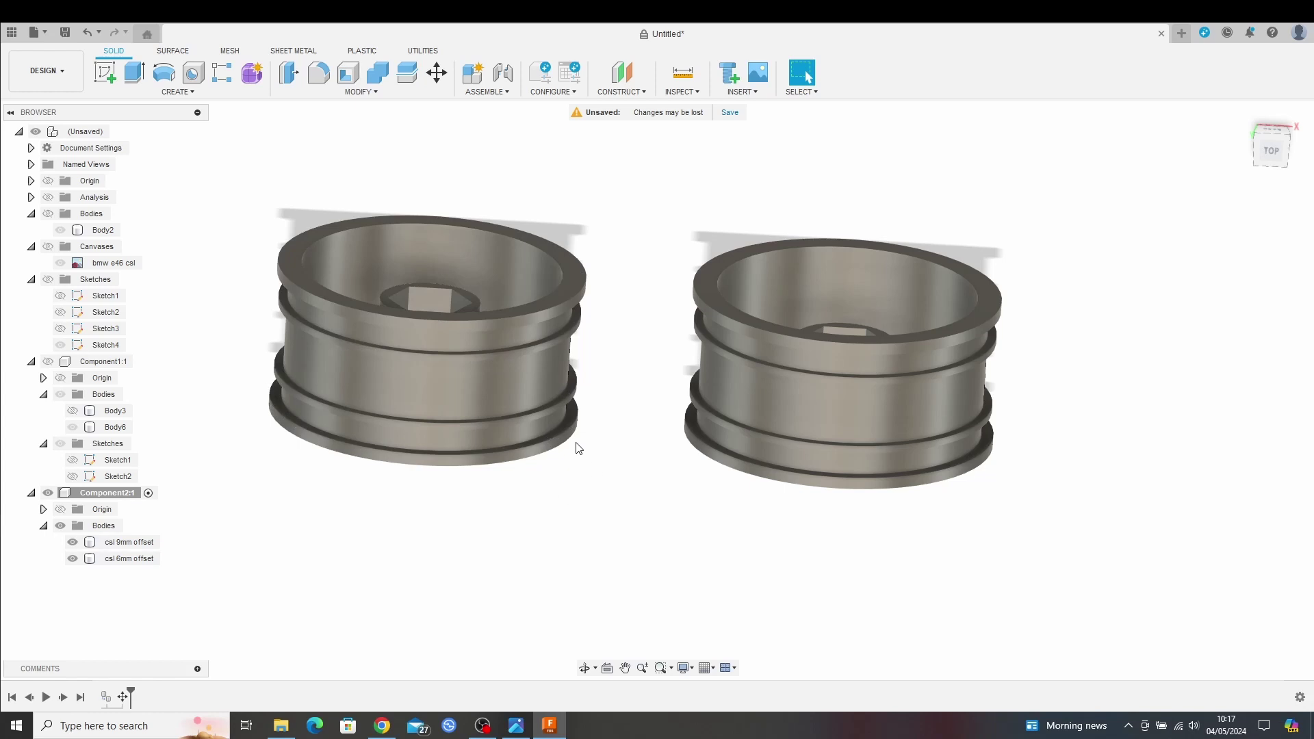
click(423, 314)
click(622, 370)
click(818, 380)
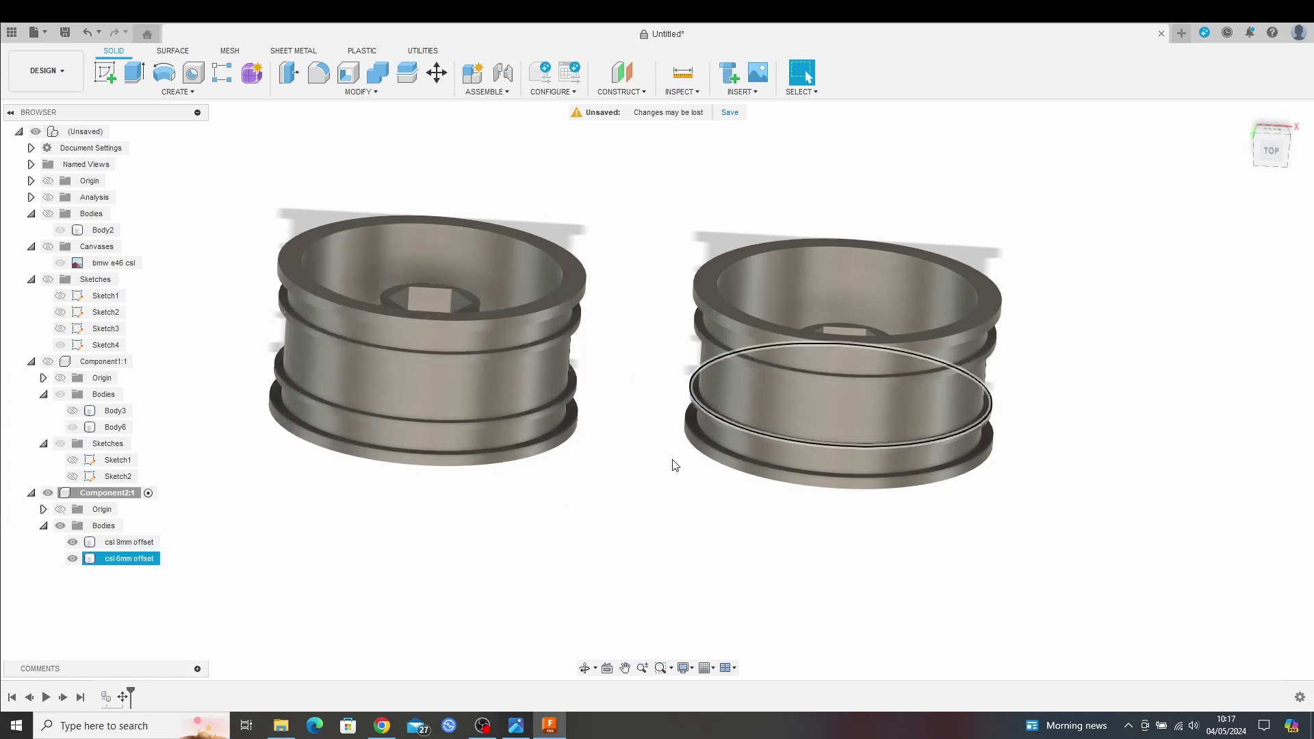
click(558, 568)
click(425, 371)
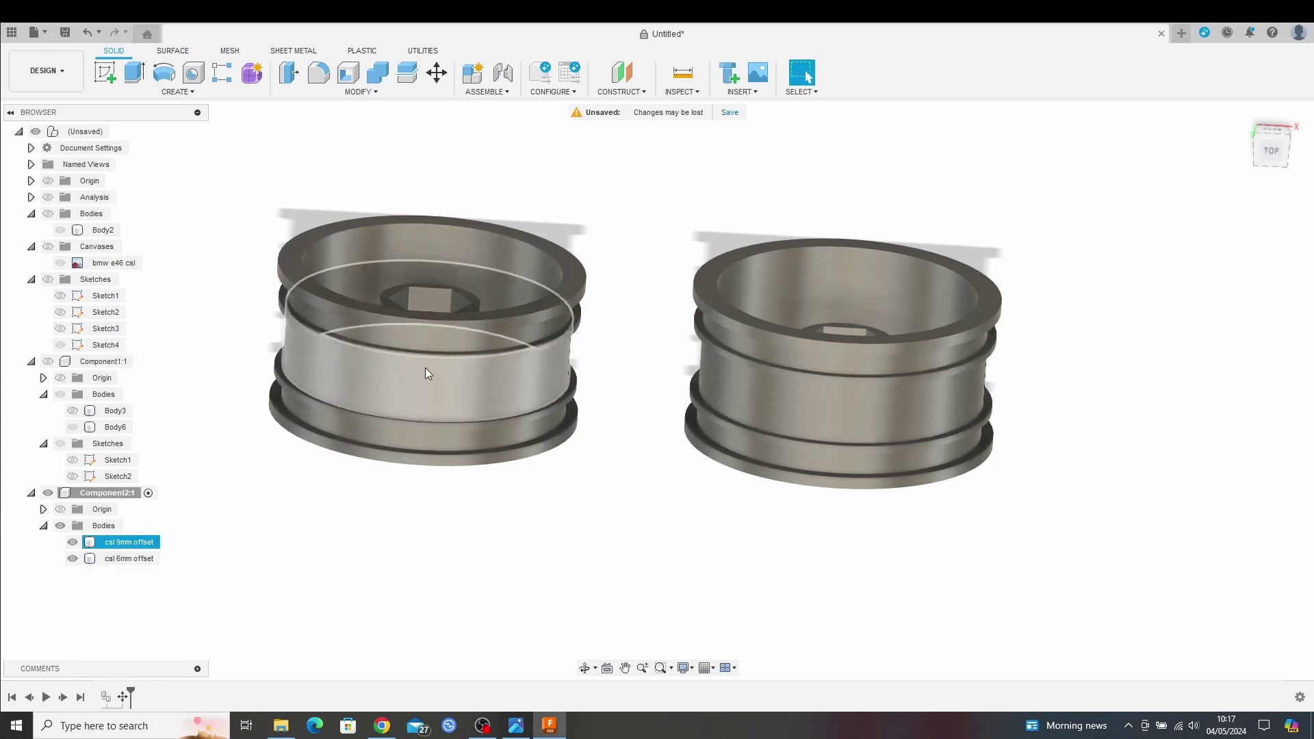
click(774, 393)
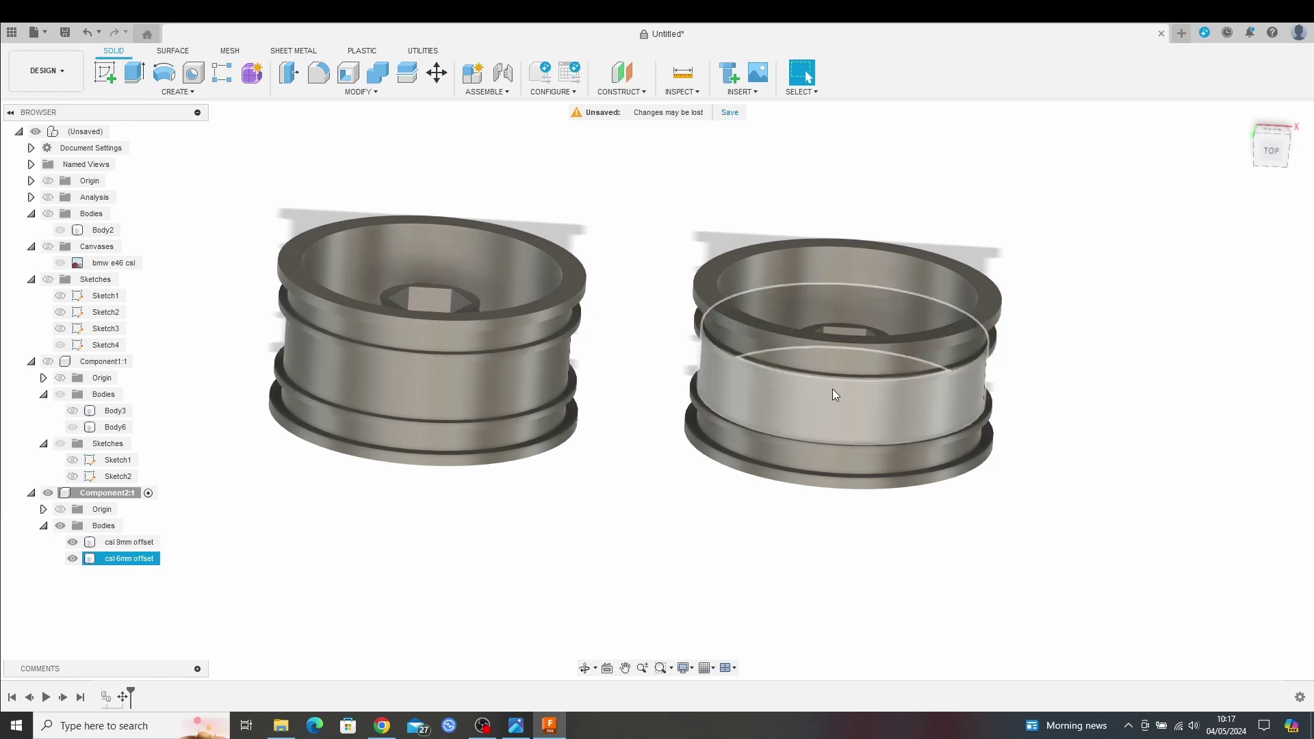
key(Escape)
shift+middle_drag(577, 562, 616, 455)
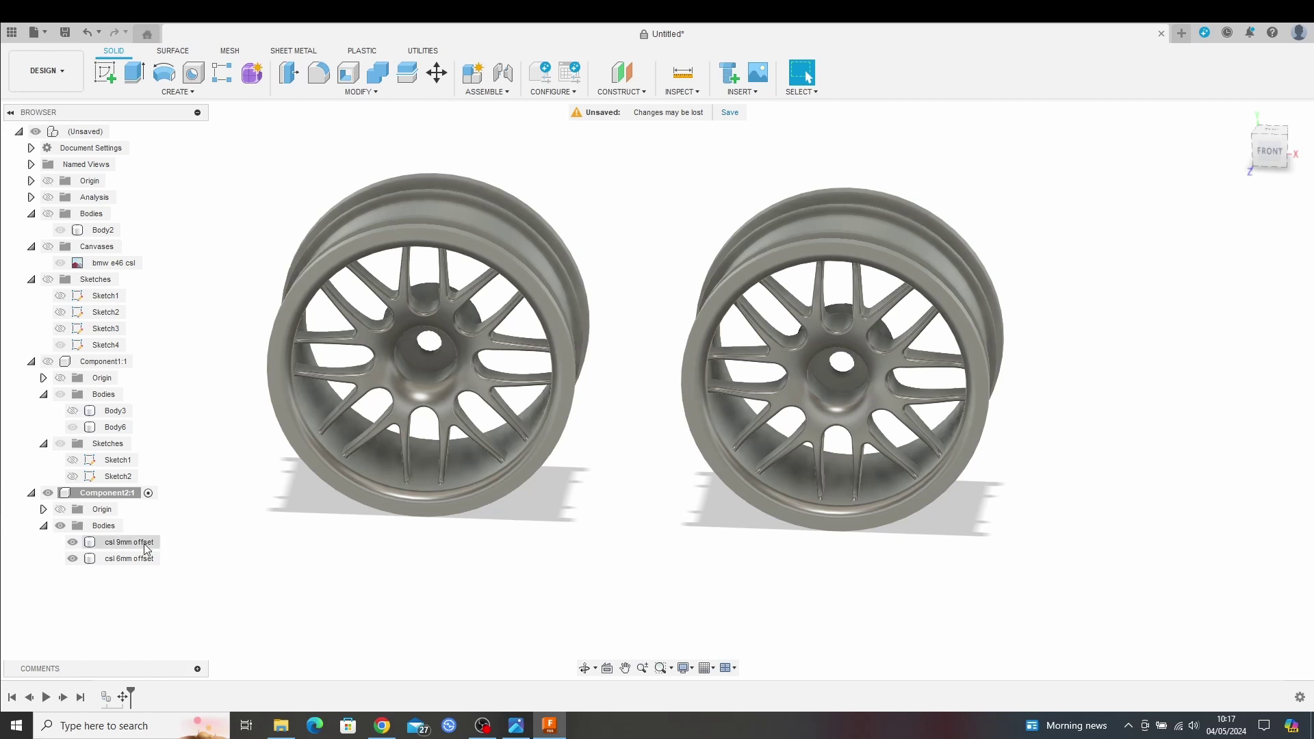
click(118, 544)
right_click(117, 545)
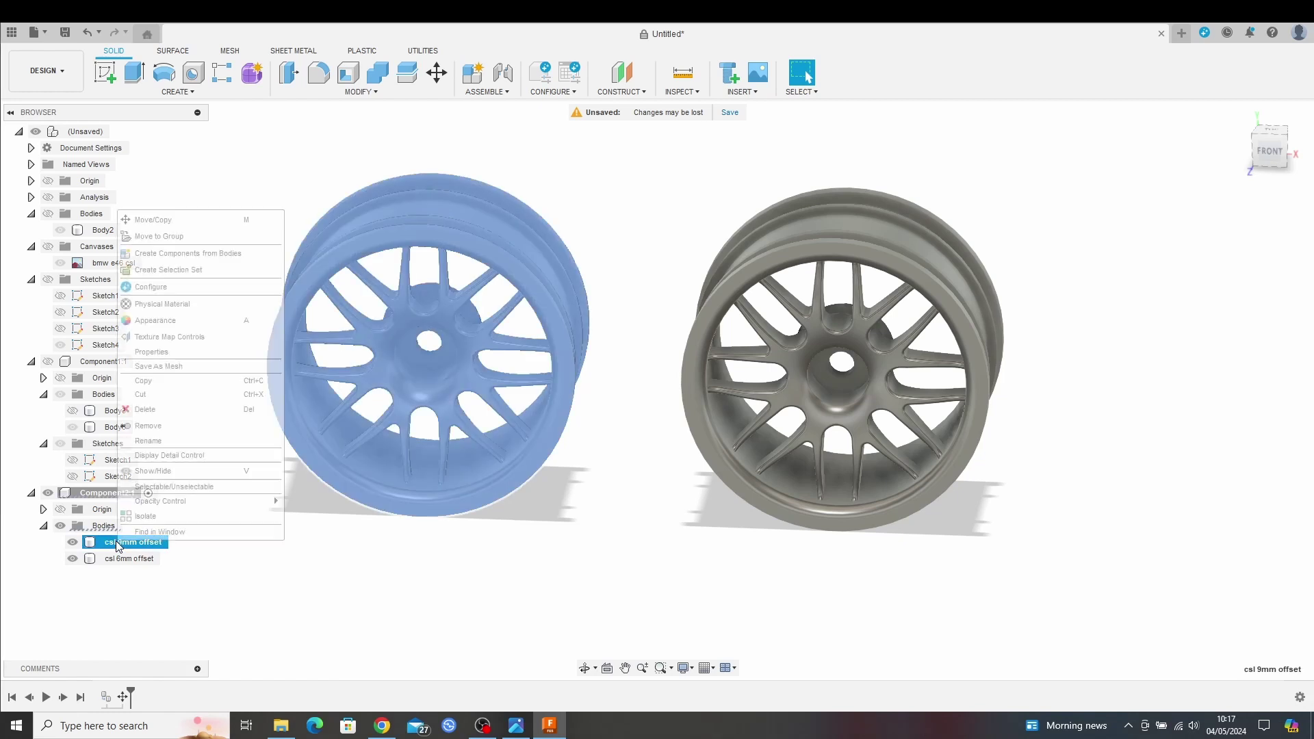
click(171, 366)
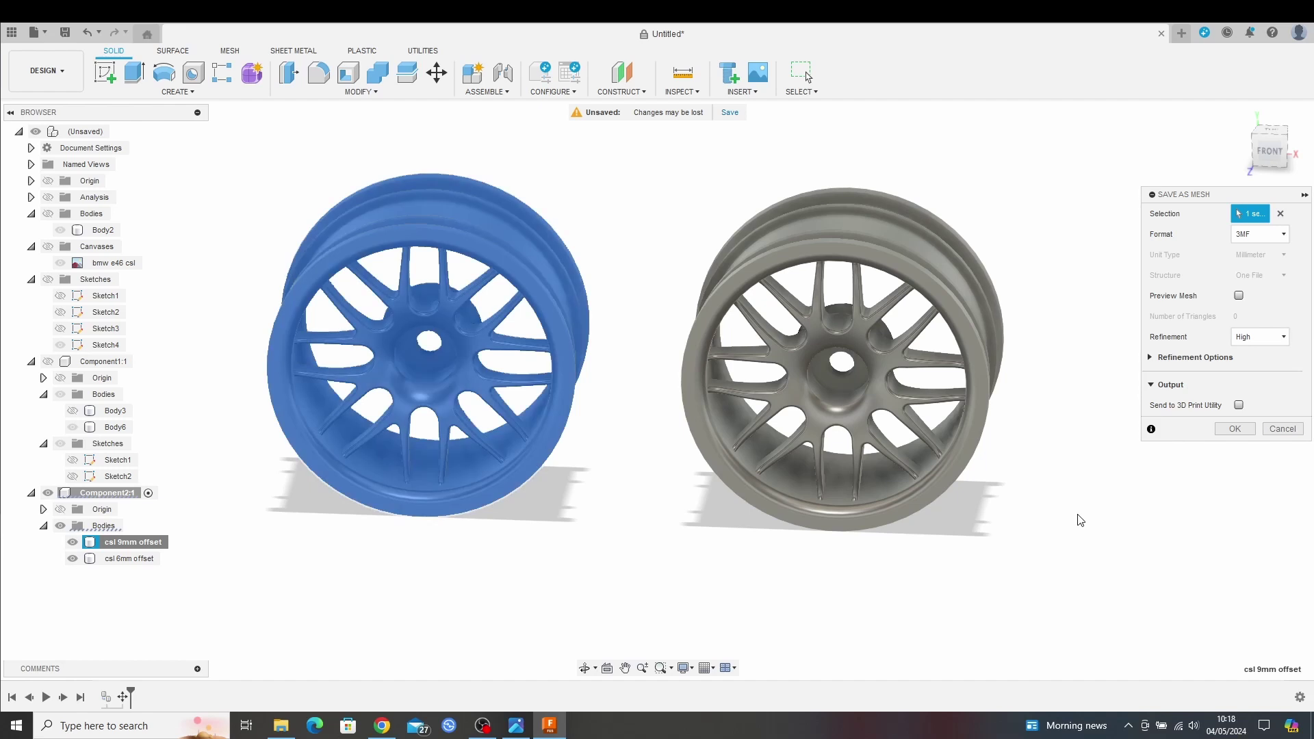
click(1235, 429)
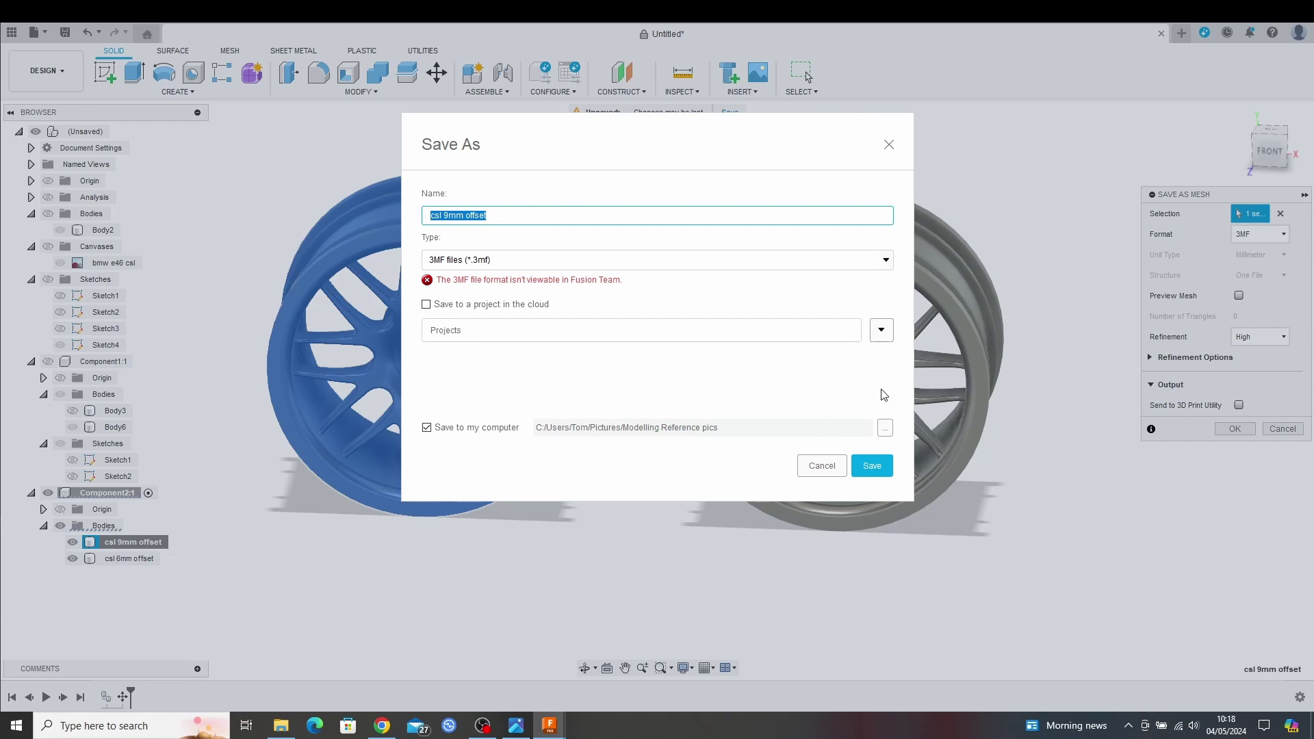
click(885, 428)
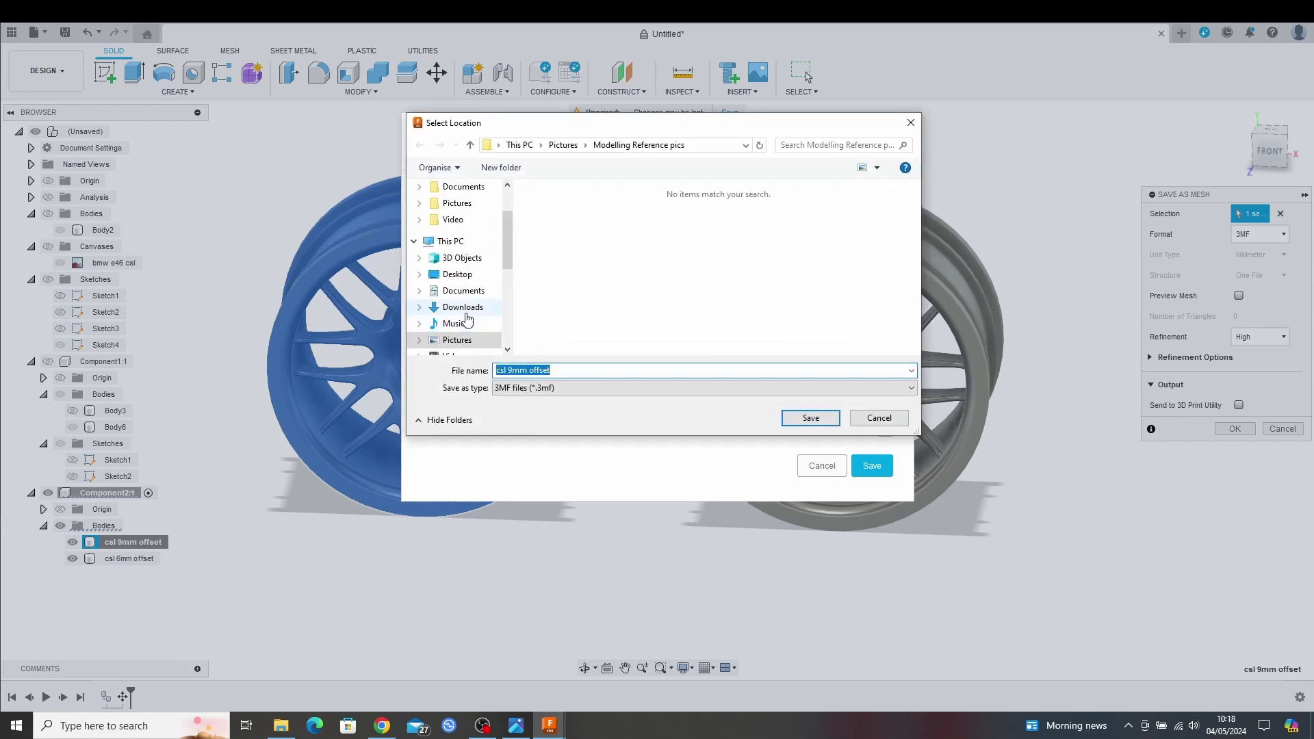
click(458, 259)
scroll(729, 252, down, 1)
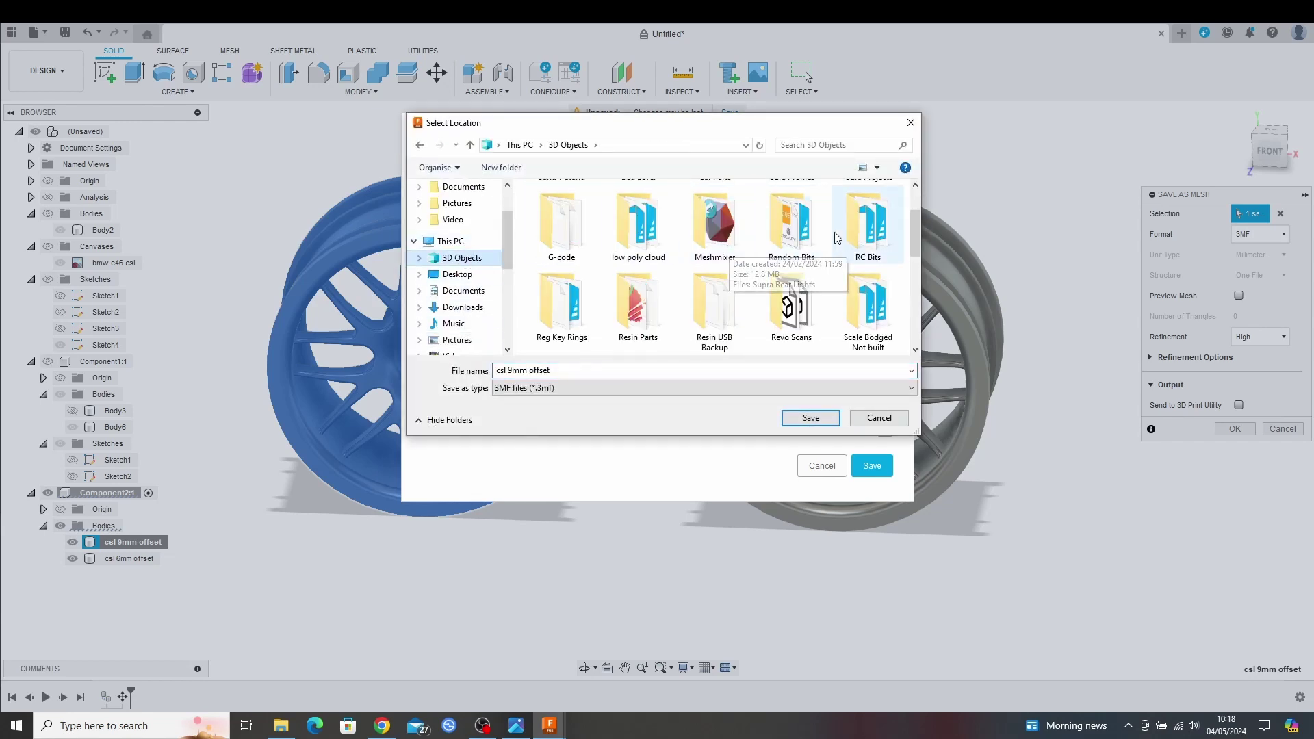
double_click(869, 225)
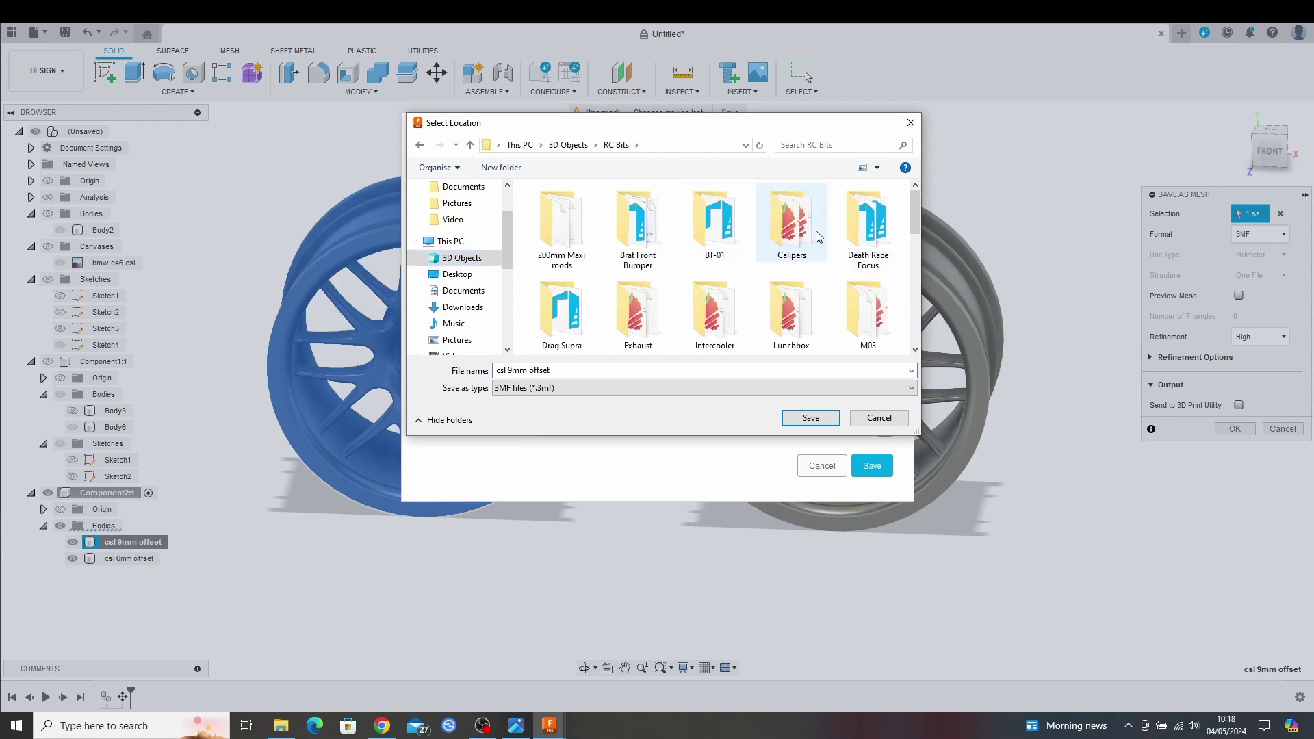
scroll(821, 270, down, 3)
double_click(855, 298)
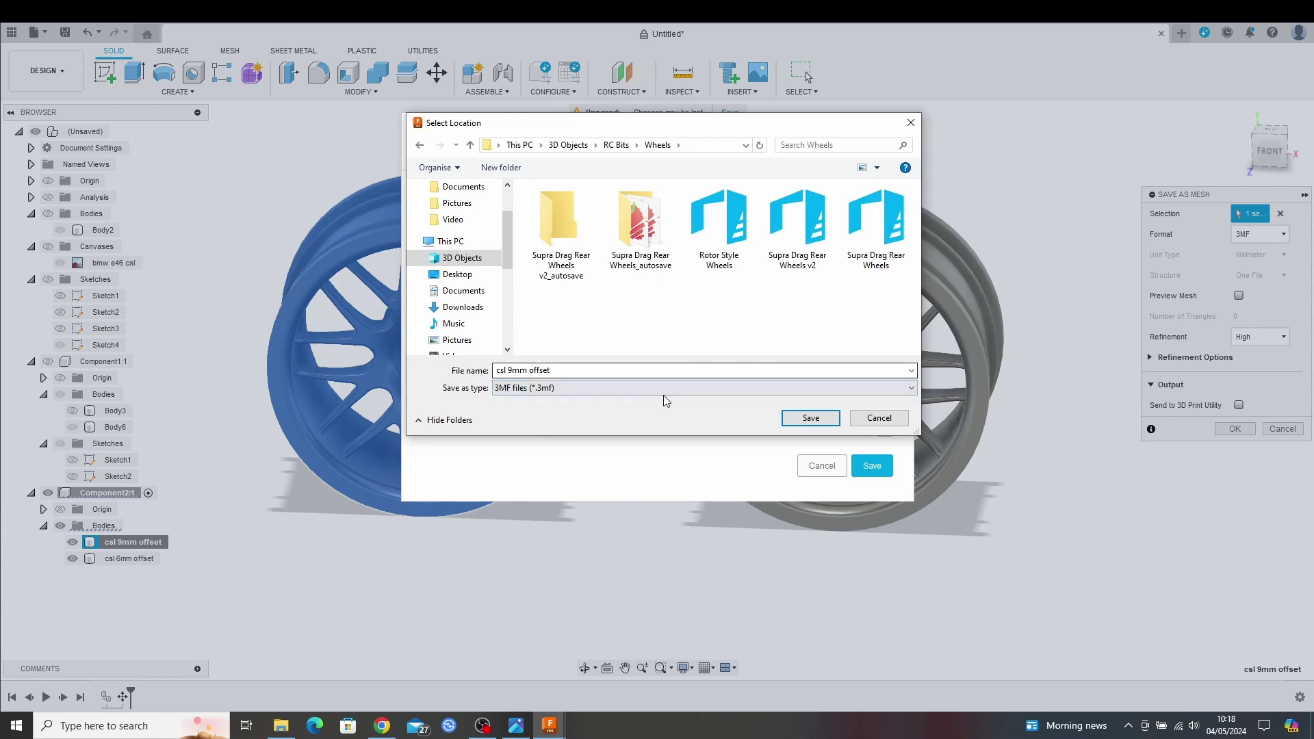
click(812, 419)
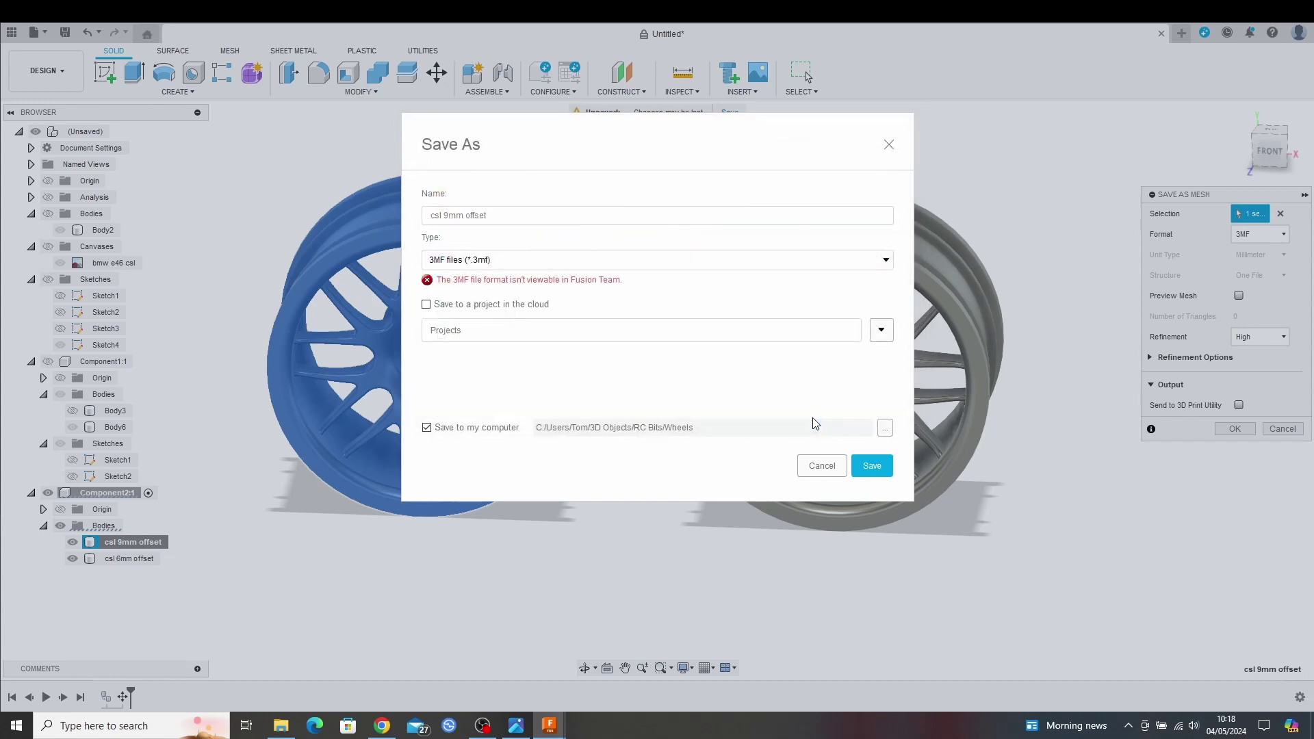
click(868, 463)
key(alt+Tab)
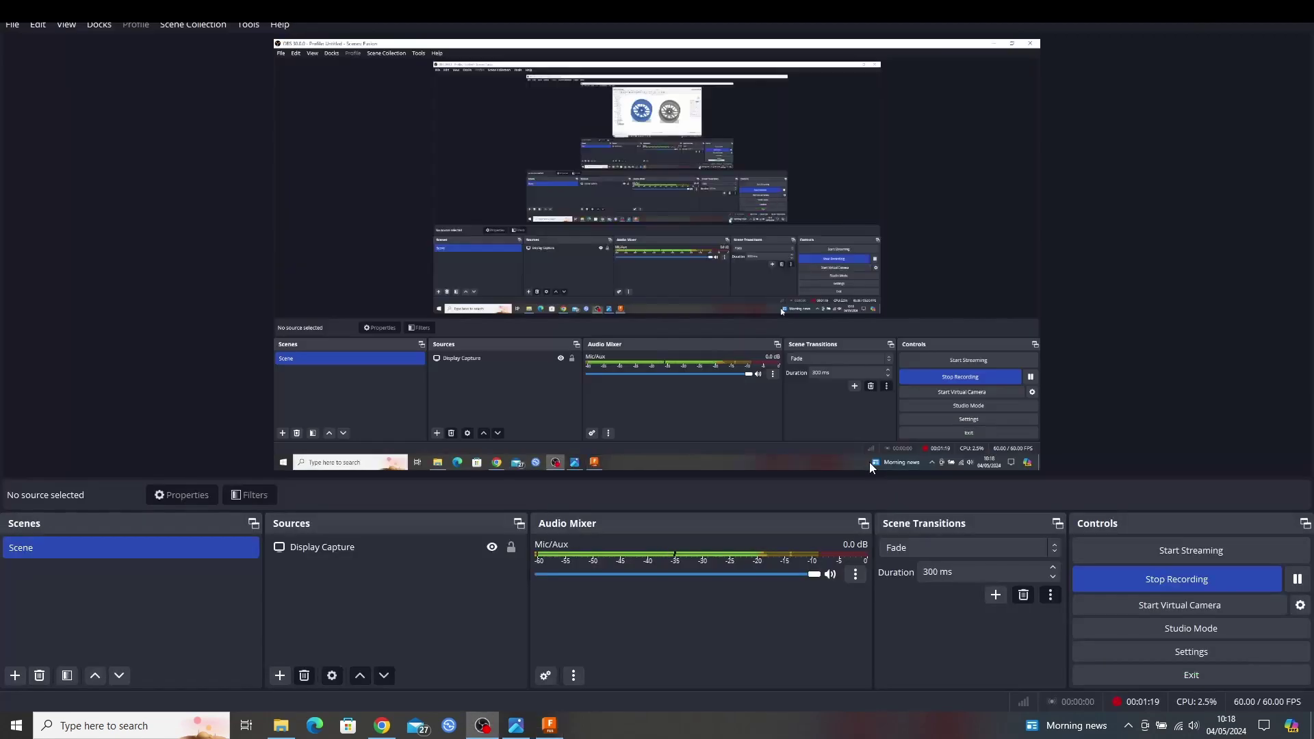
click(551, 730)
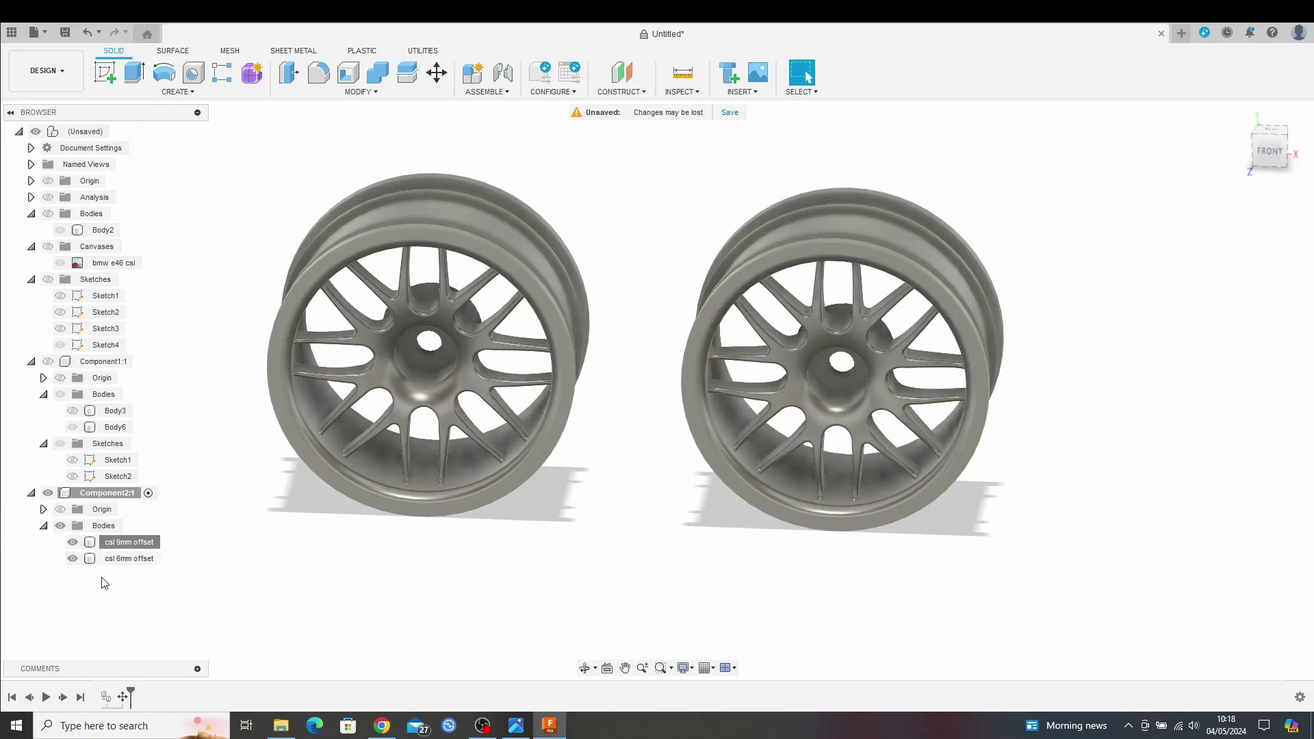
right_click(125, 564)
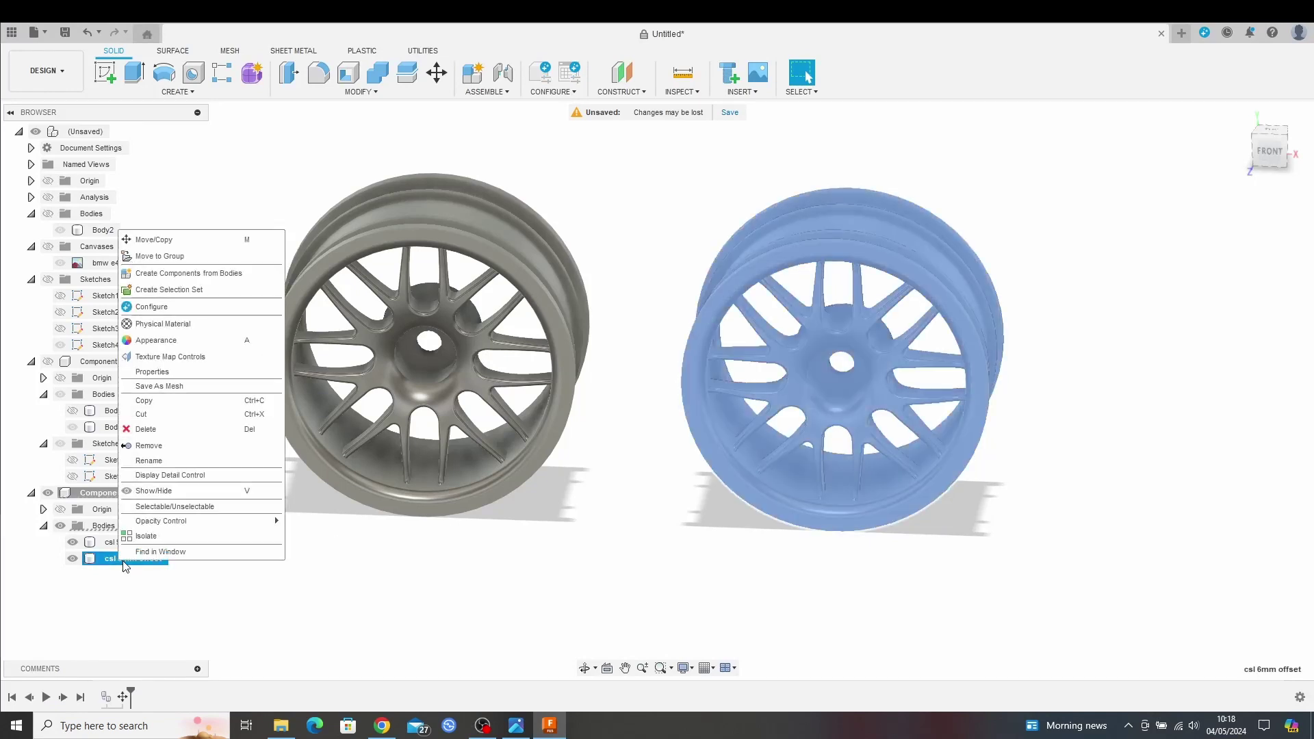
click(144, 386)
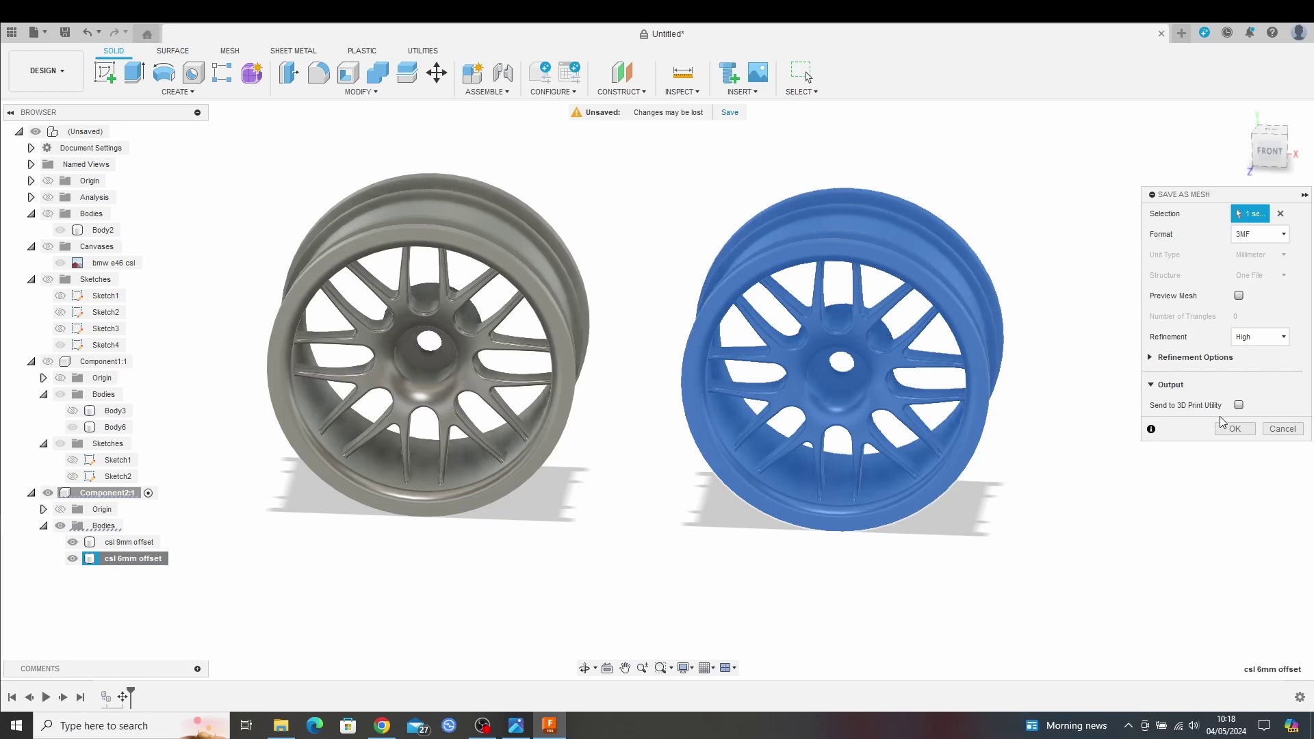
click(1226, 431)
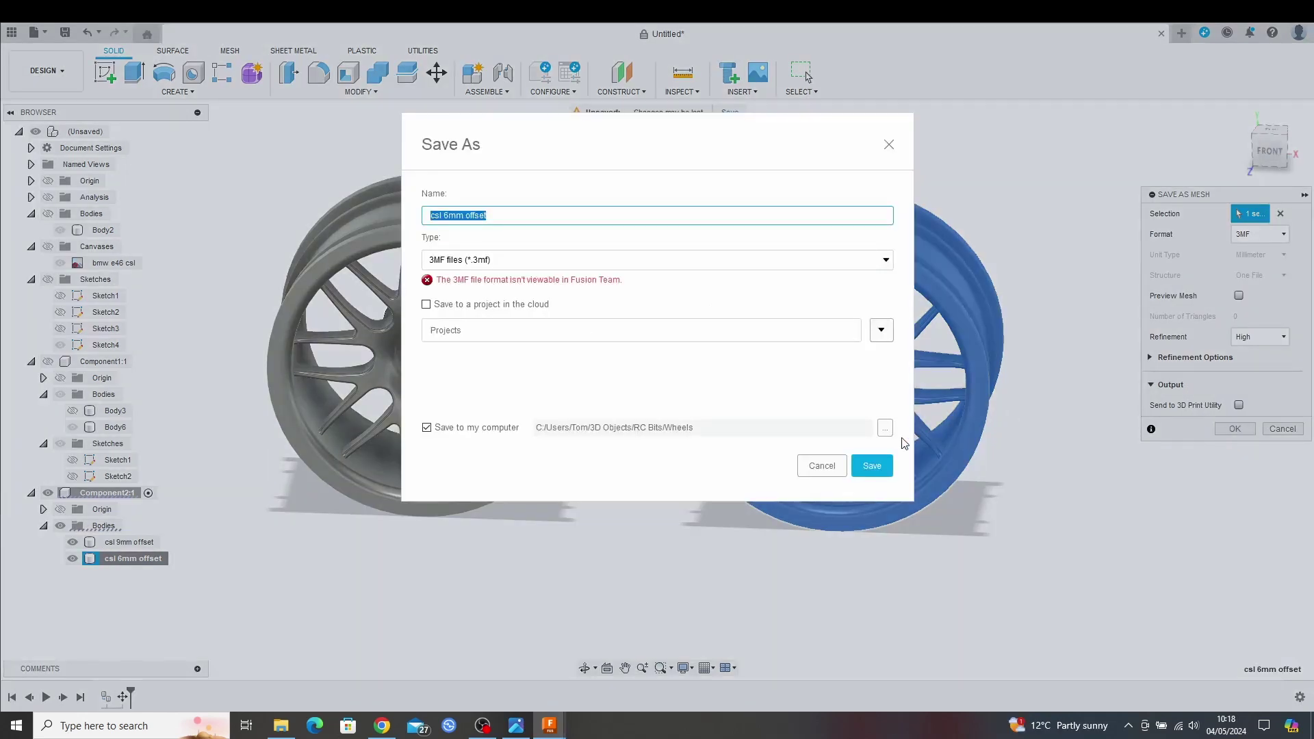
click(886, 431)
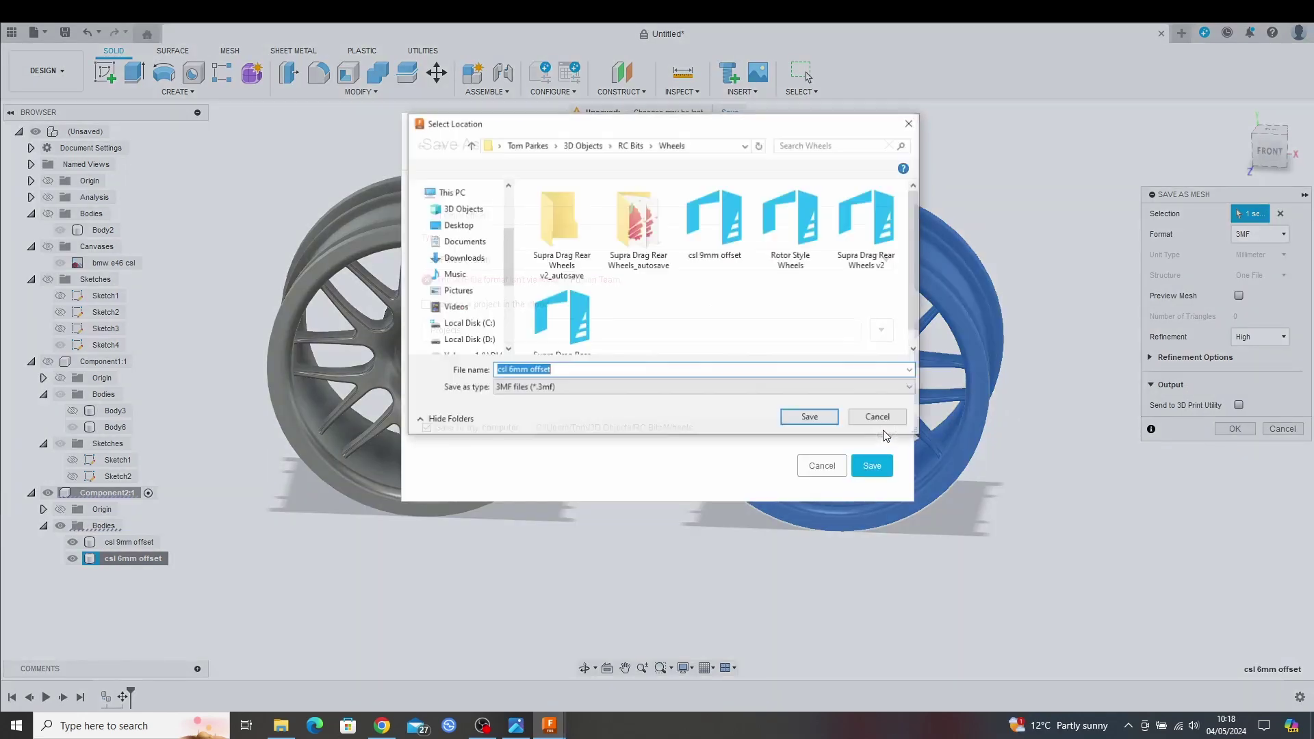
click(822, 423)
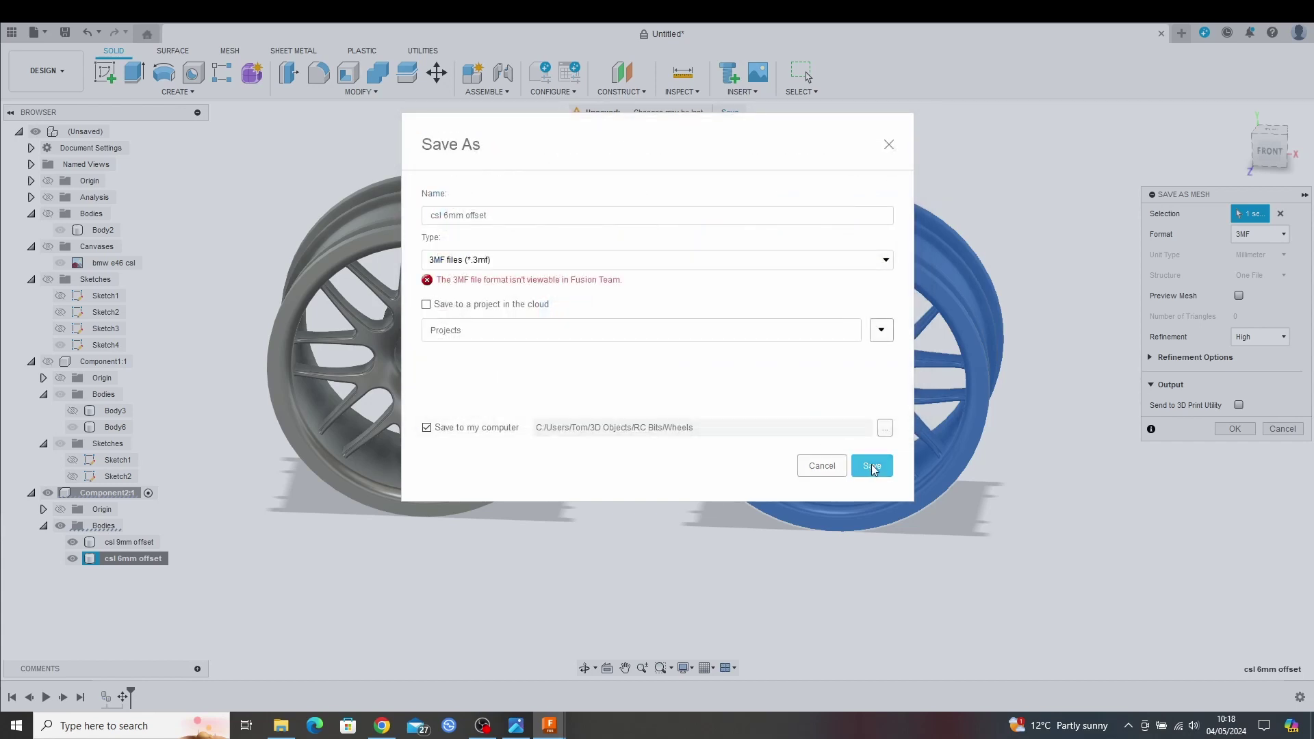
click(871, 466)
key(alt+Tab)
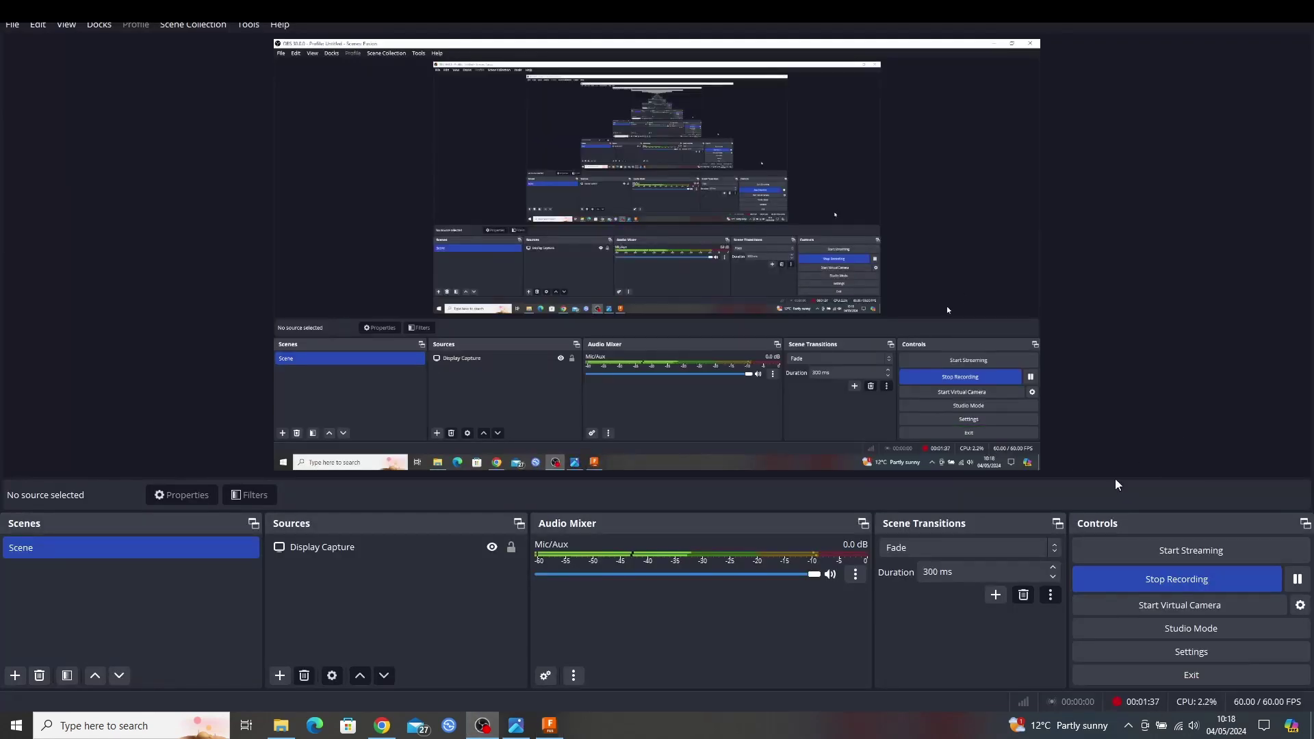
click(549, 725)
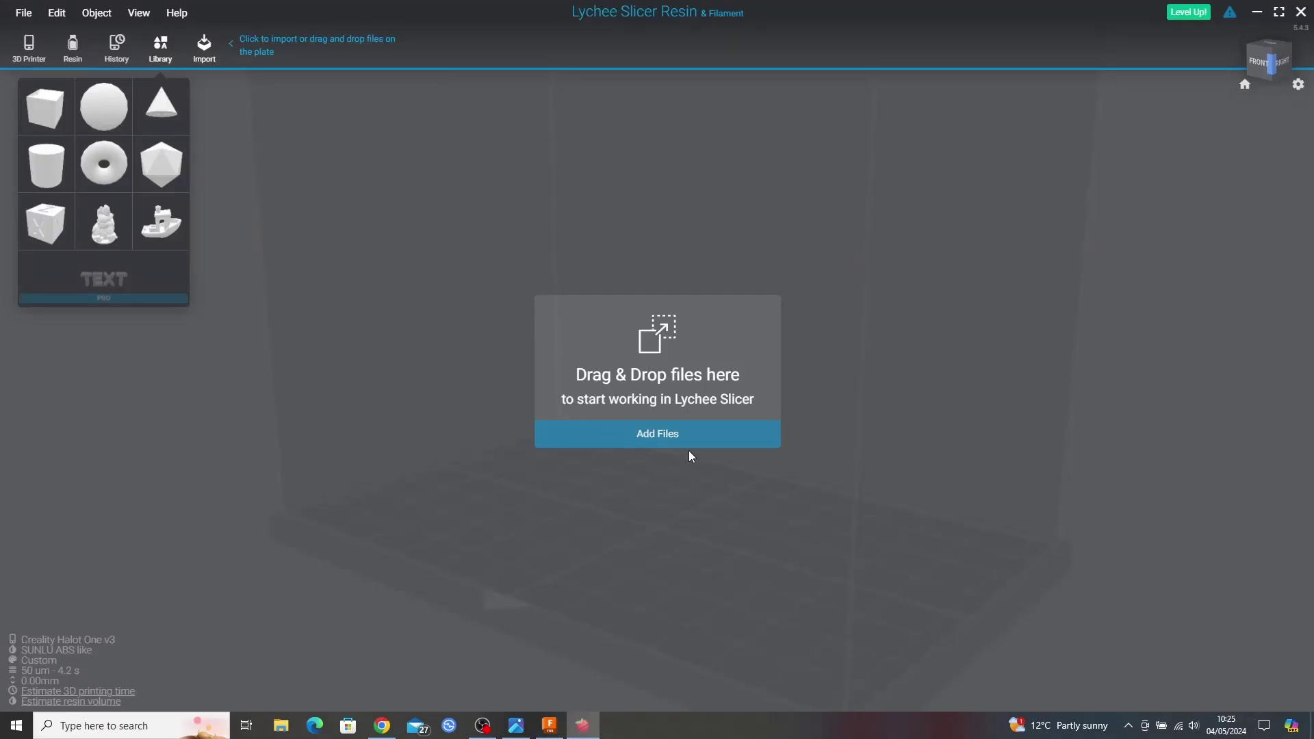
- Import the csl 6mm offset.3mf wheel model into Lychee Slicer
click(669, 438)
click(317, 109)
click(408, 302)
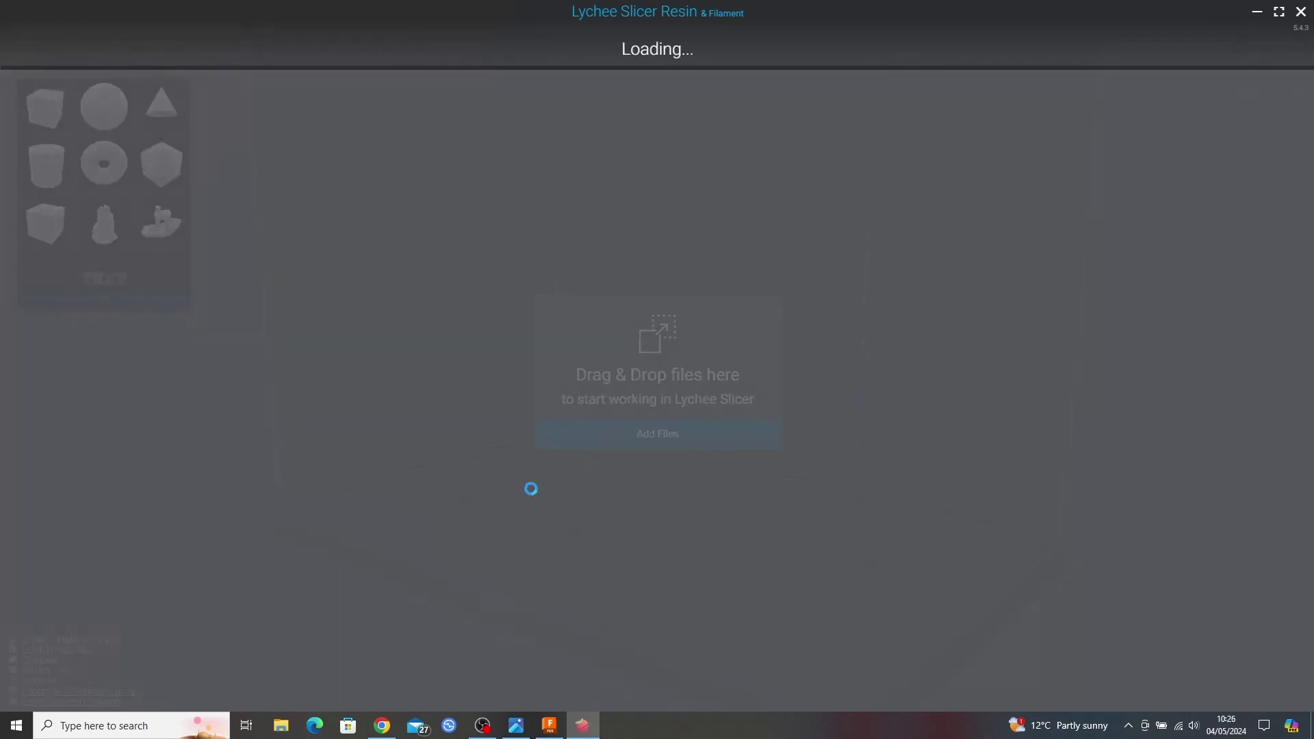
- Lift the wheel along Z to 4.80 mm above the plate and view it from below
click(540, 559)
click(664, 523)
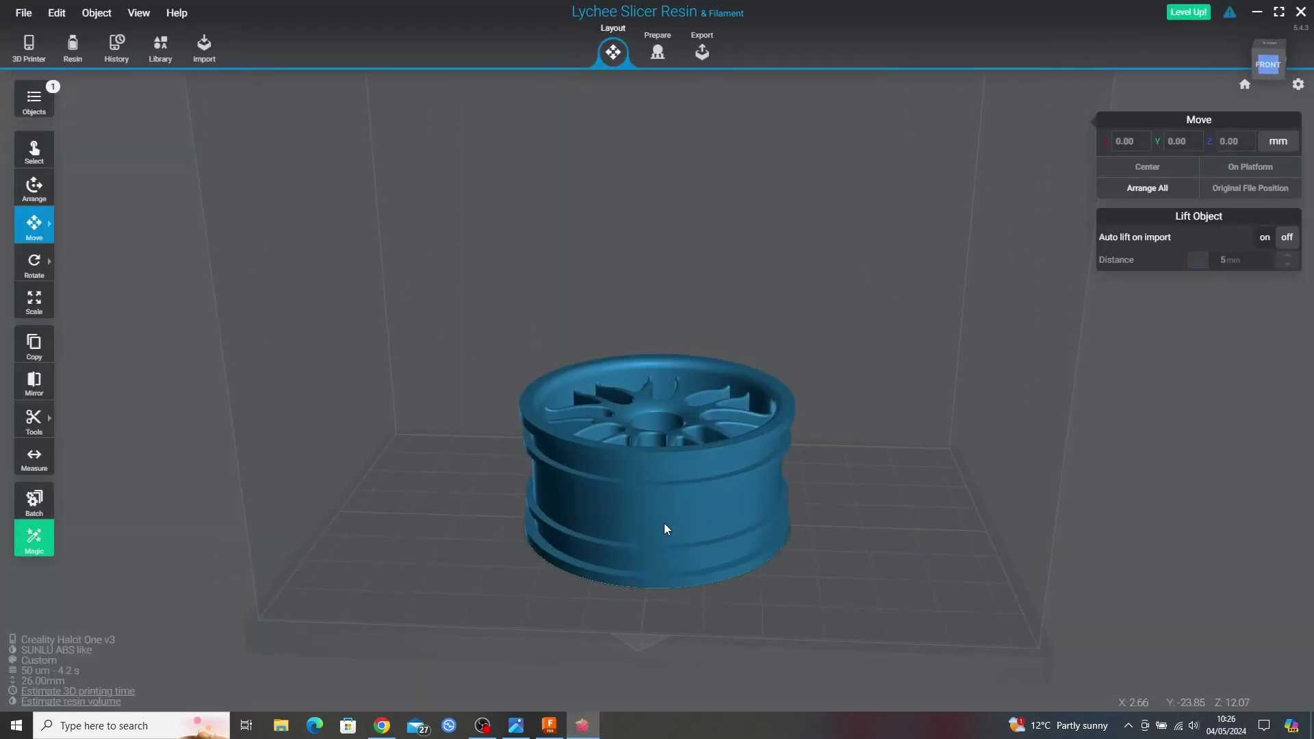
click(664, 529)
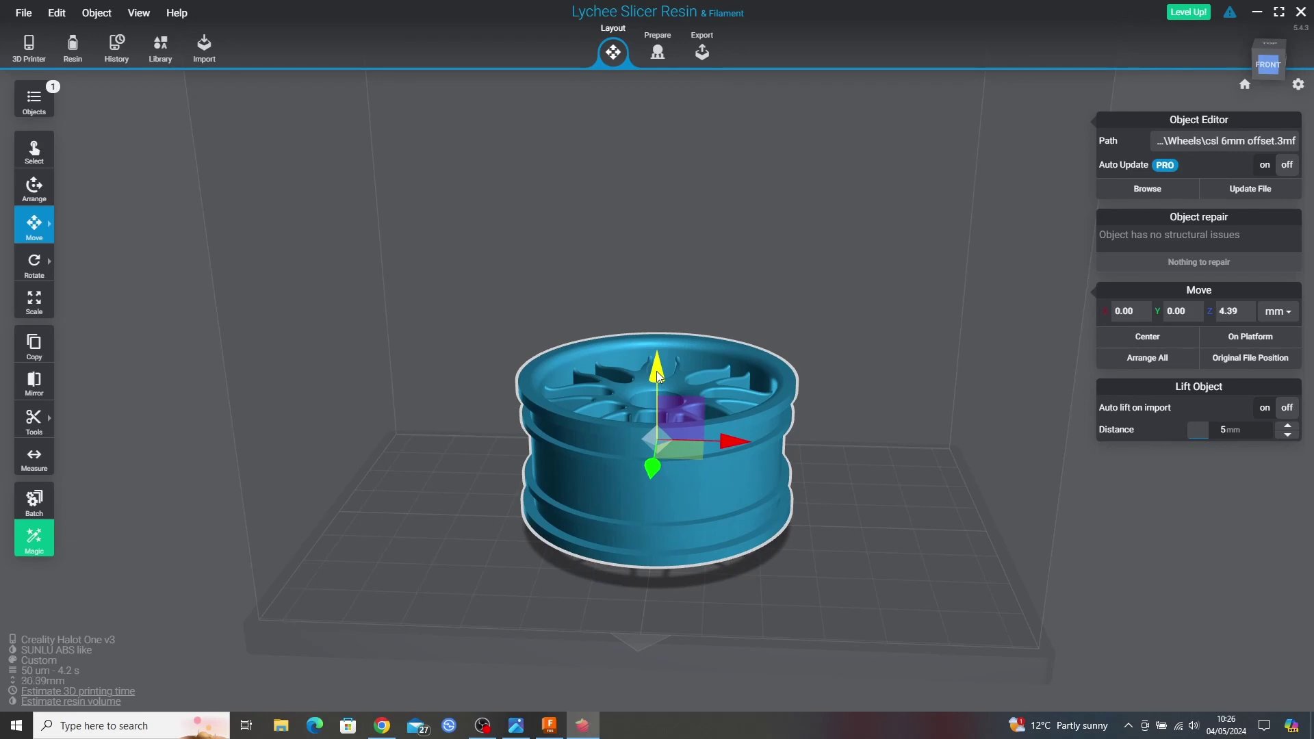
drag(657, 382, 658, 374)
right_drag(684, 533, 710, 345)
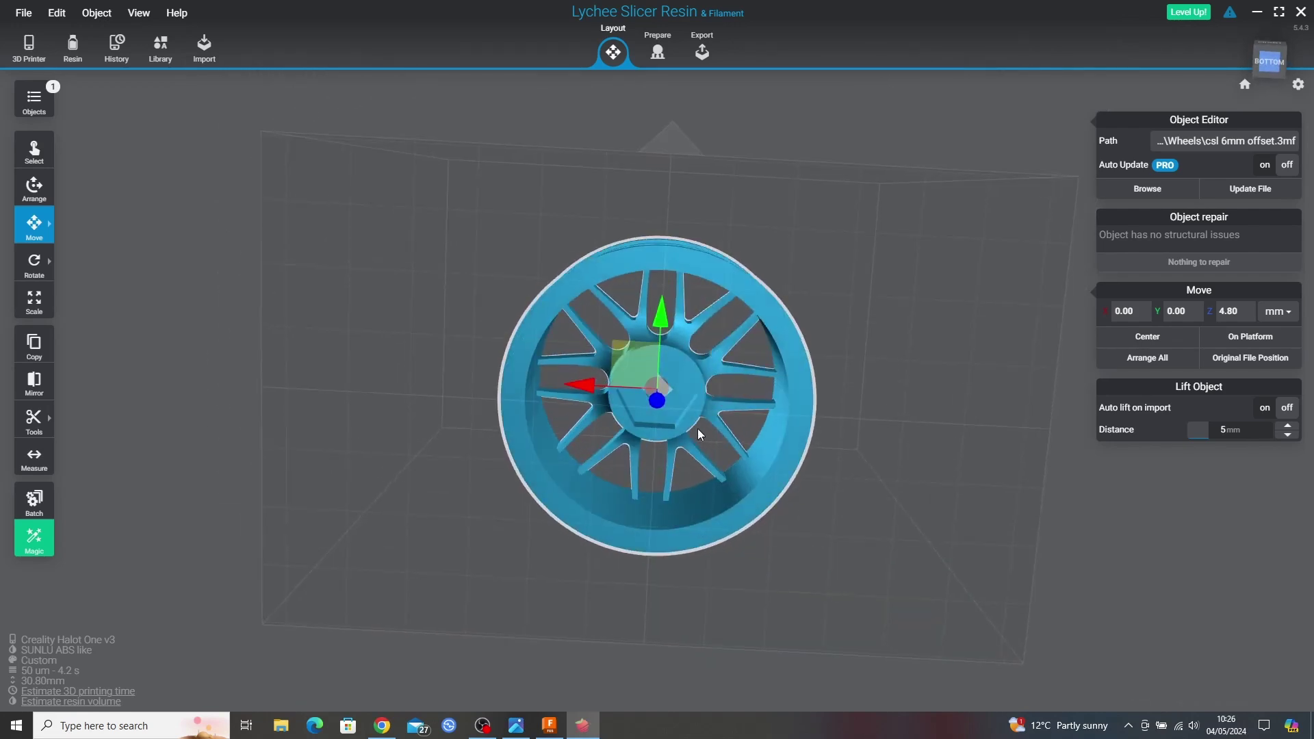
mouse_move(697, 429)
right_down()
mouse_move(699, 463)
mouse_move(705, 424)
right_up()
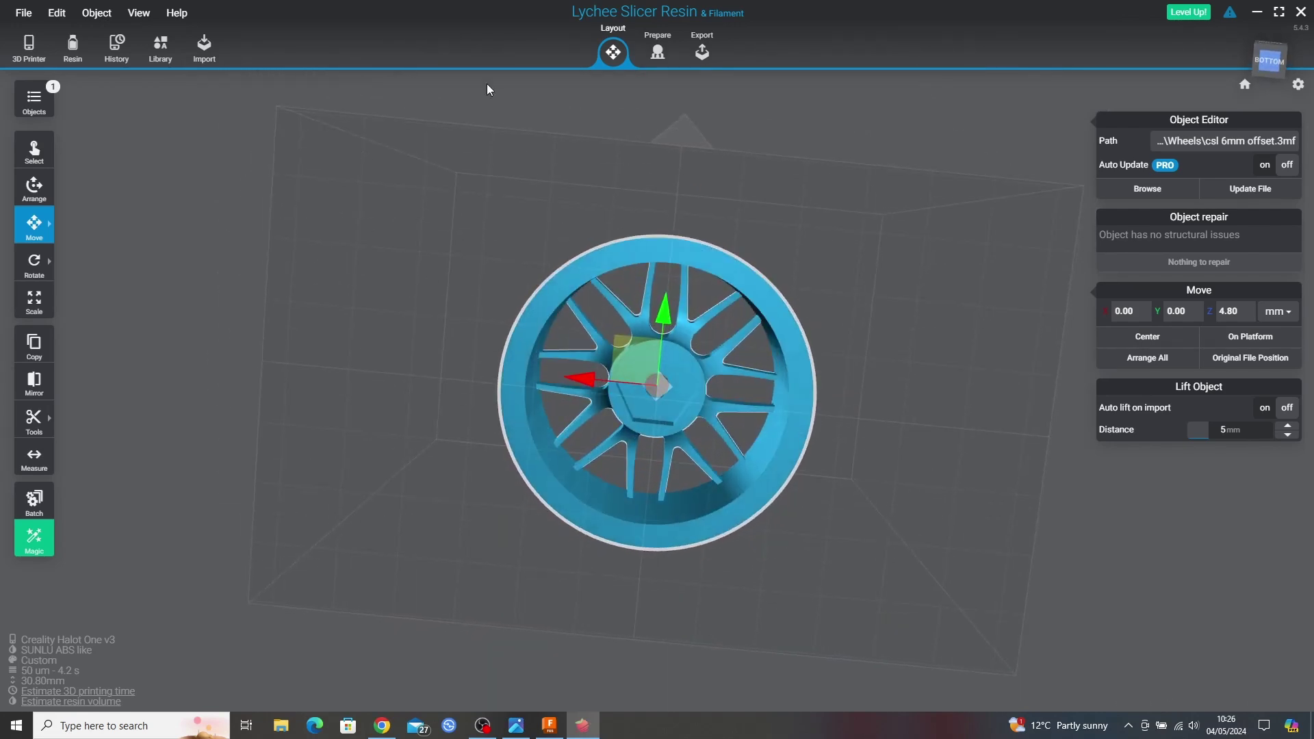
- Enter support editing with y-axis mirroring and place the first support on the rim edge
click(658, 52)
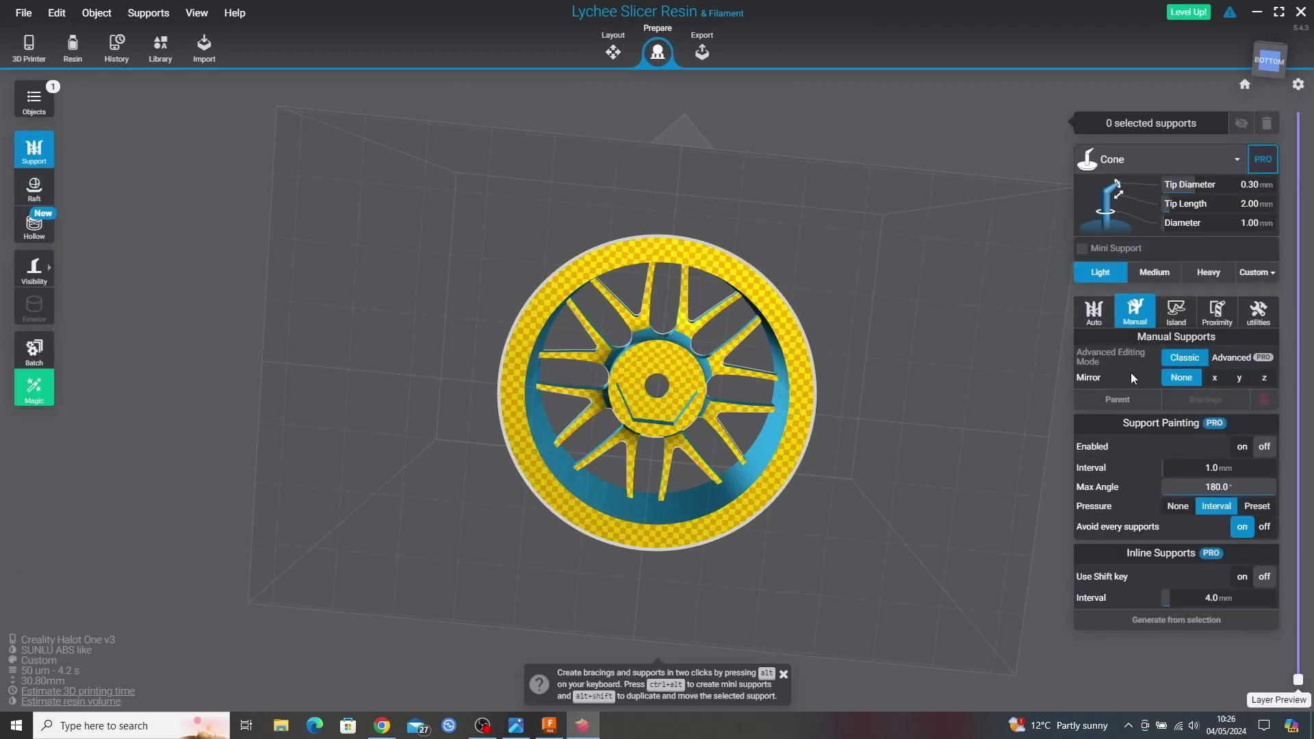
click(1240, 381)
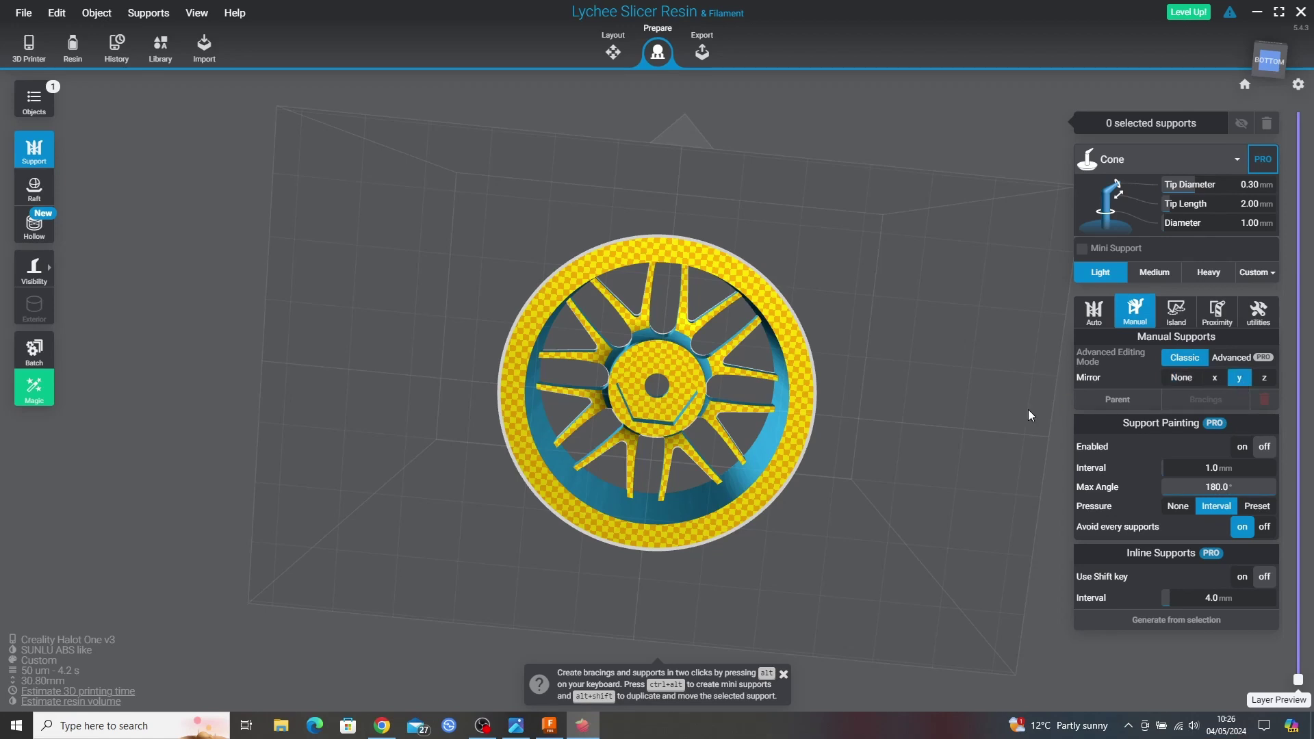
click(811, 381)
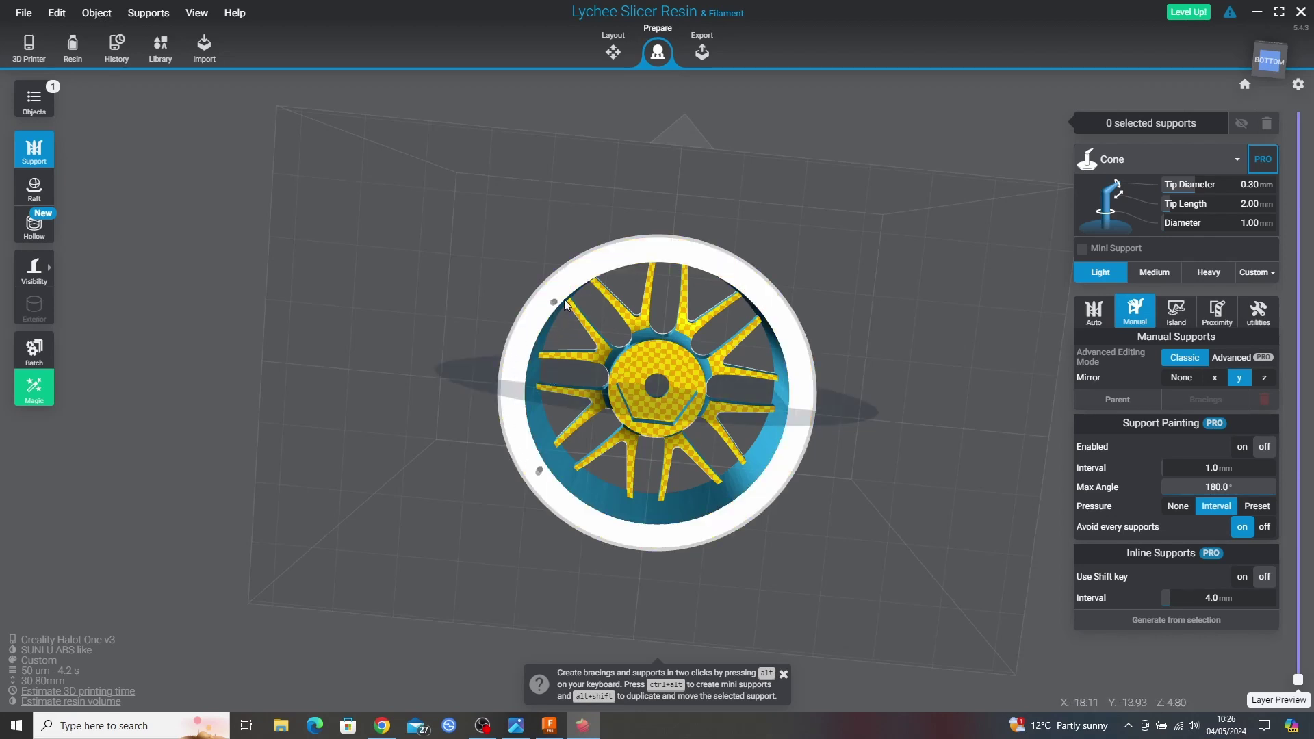
- Add a row of supports along the rim, turning the wheel to face the viewer
right_drag(565, 304, 782, 424)
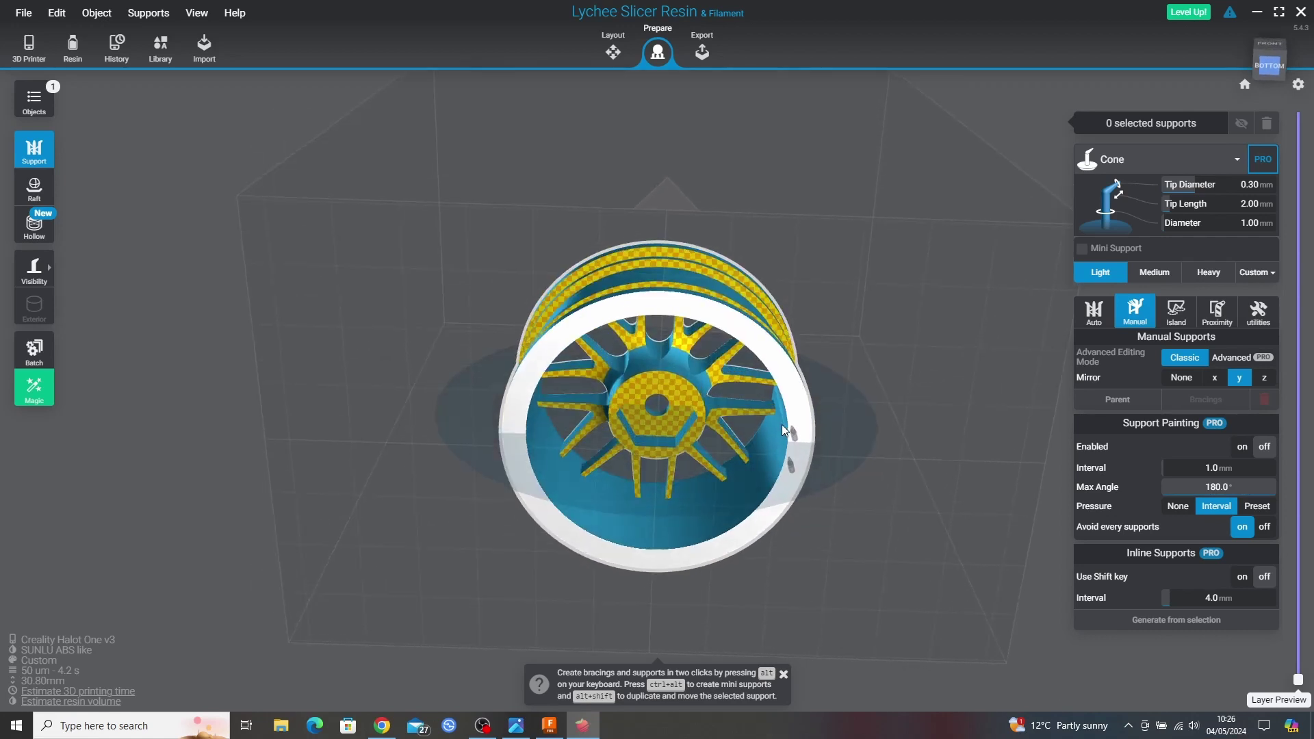
scroll(799, 448, down, 2)
scroll(795, 446, up, 5)
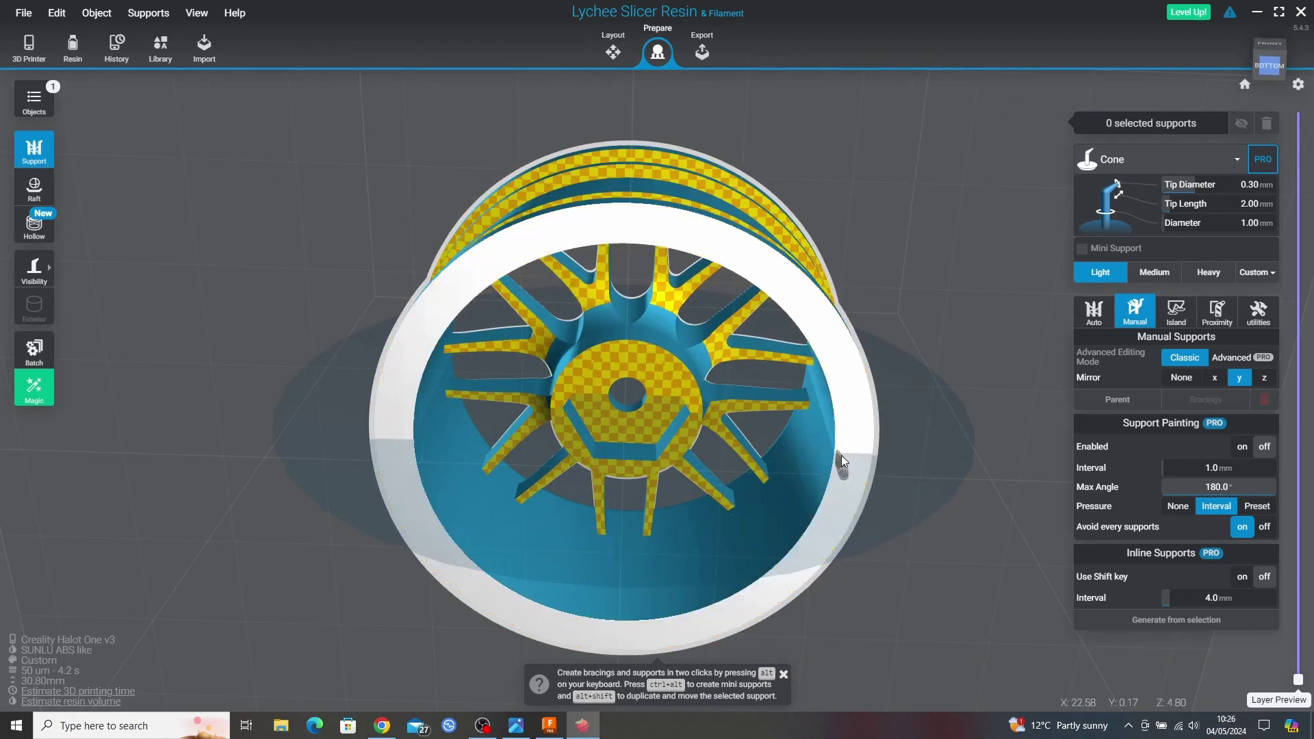
scroll(847, 455, up, 3)
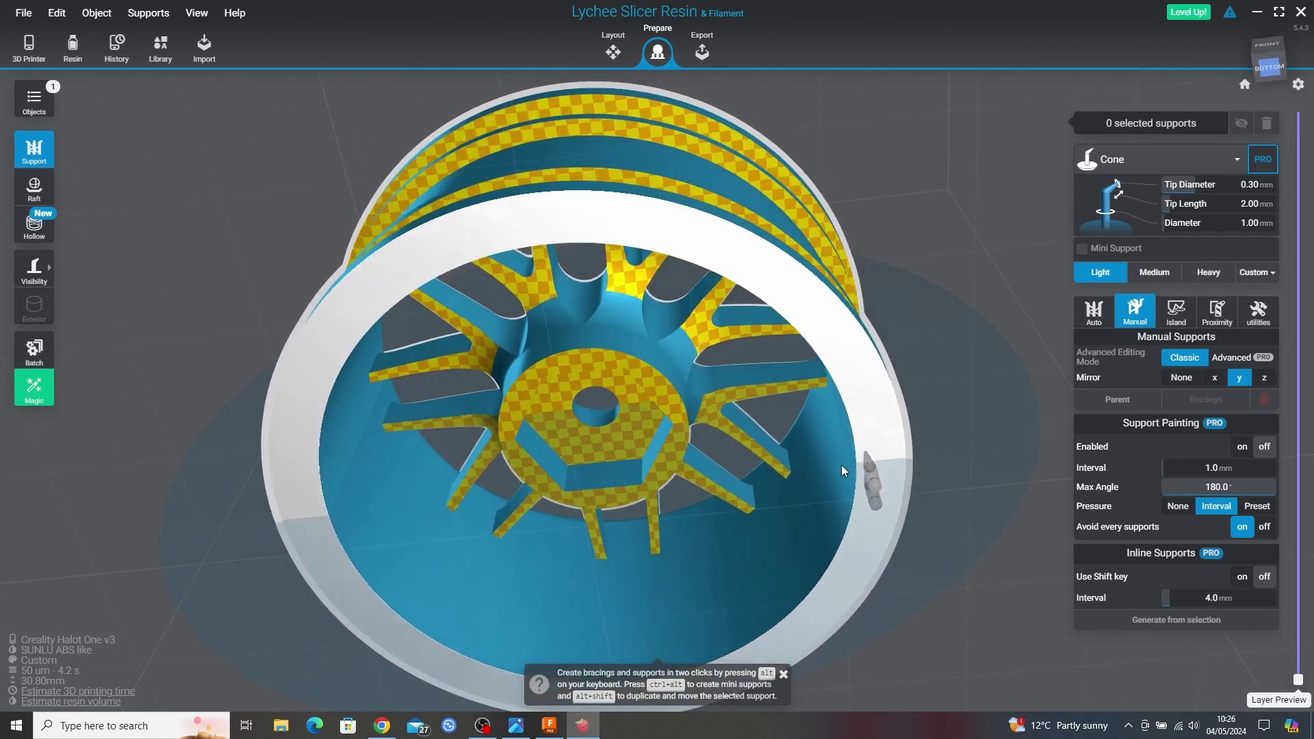
right_drag(840, 467, 841, 458)
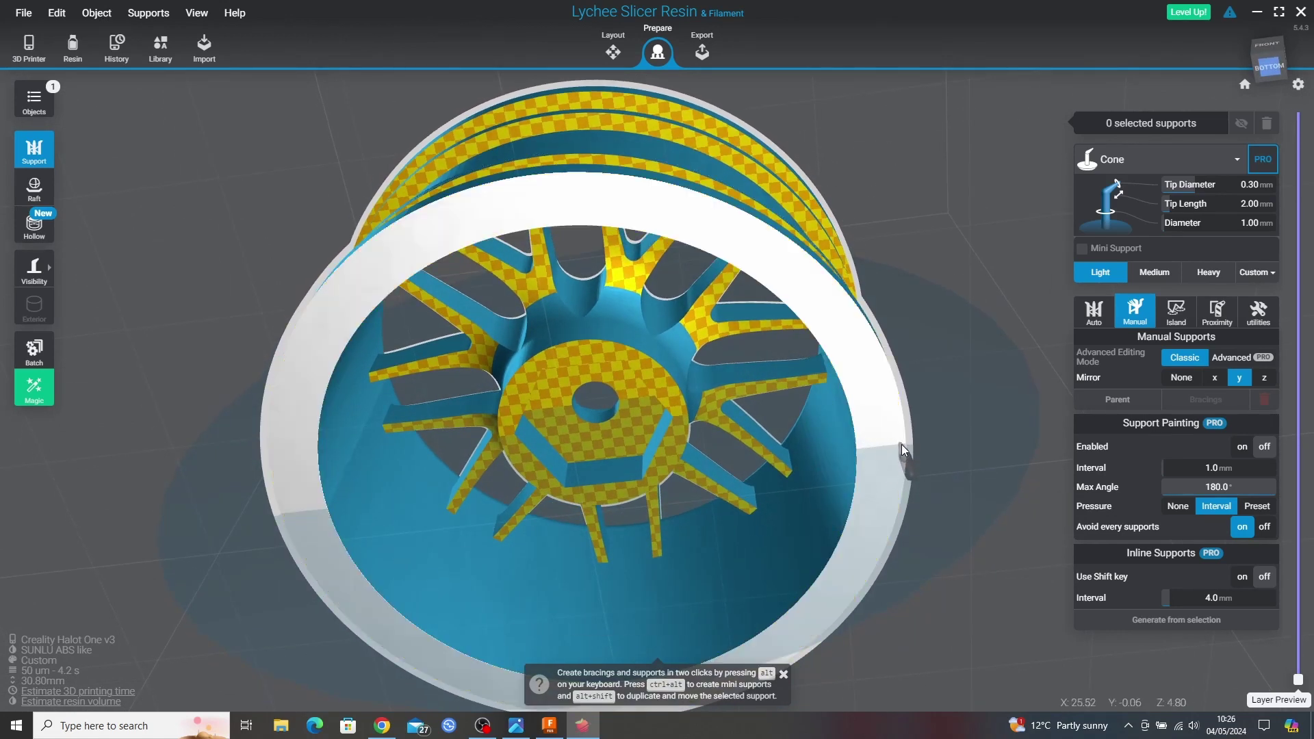
mouse_move(903, 445)
mouse_down()
mouse_move(861, 447)
mouse_move(898, 404)
mouse_move(861, 314)
mouse_move(782, 243)
mouse_move(691, 199)
mouse_up()
right_drag(573, 179, 664, 228)
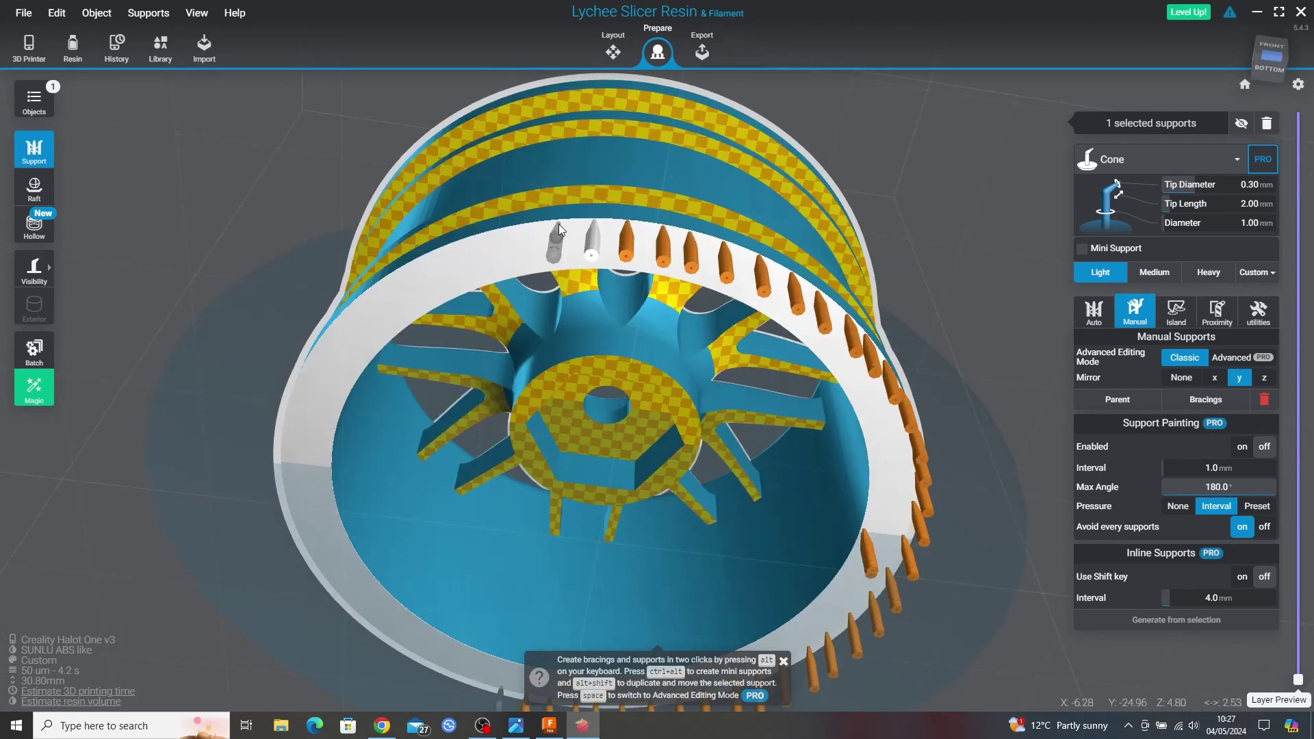
right_drag(436, 256, 643, 170)
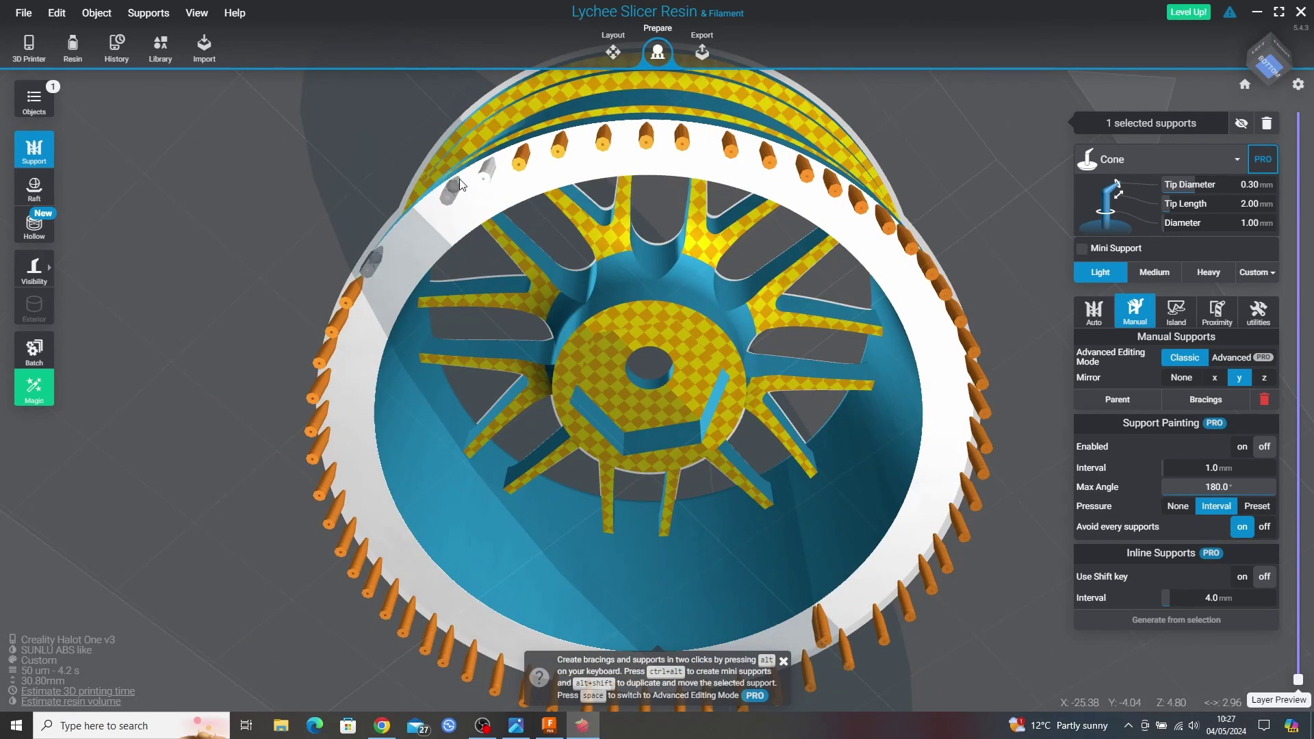
right_drag(460, 184, 647, 405)
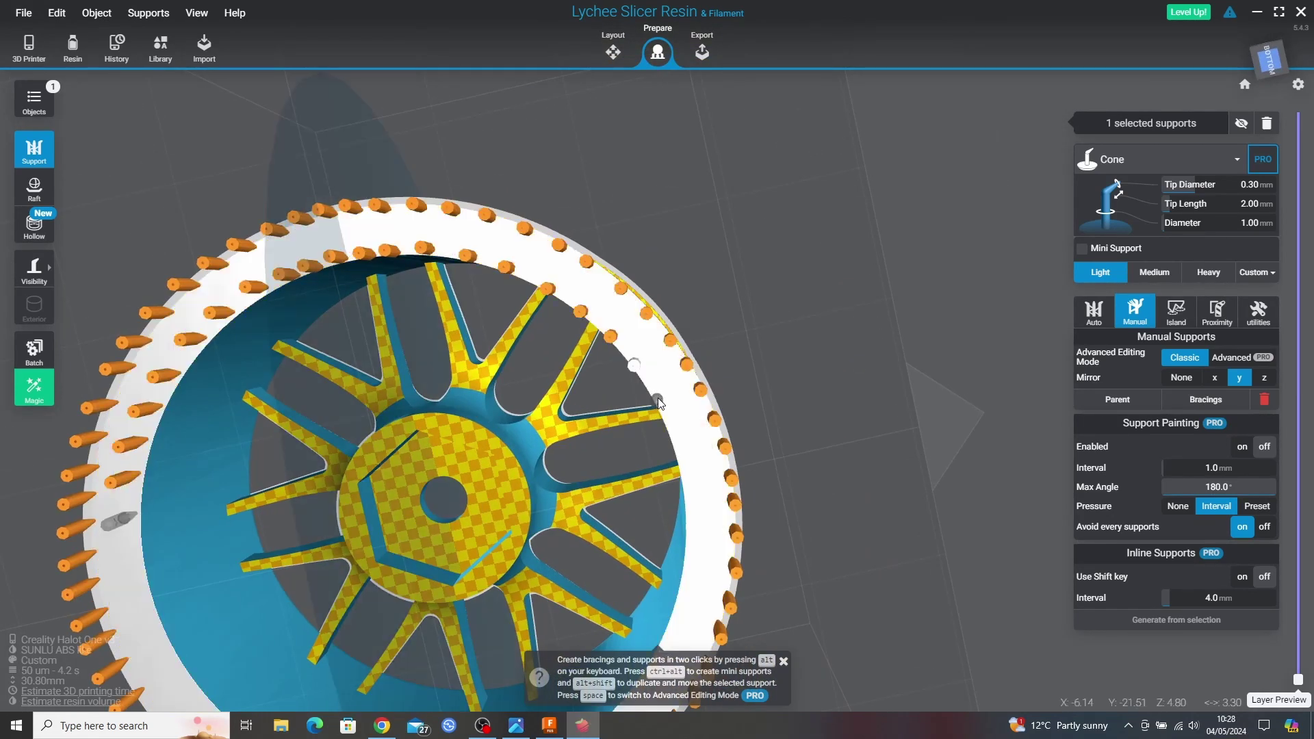
right_drag(674, 442, 602, 372)
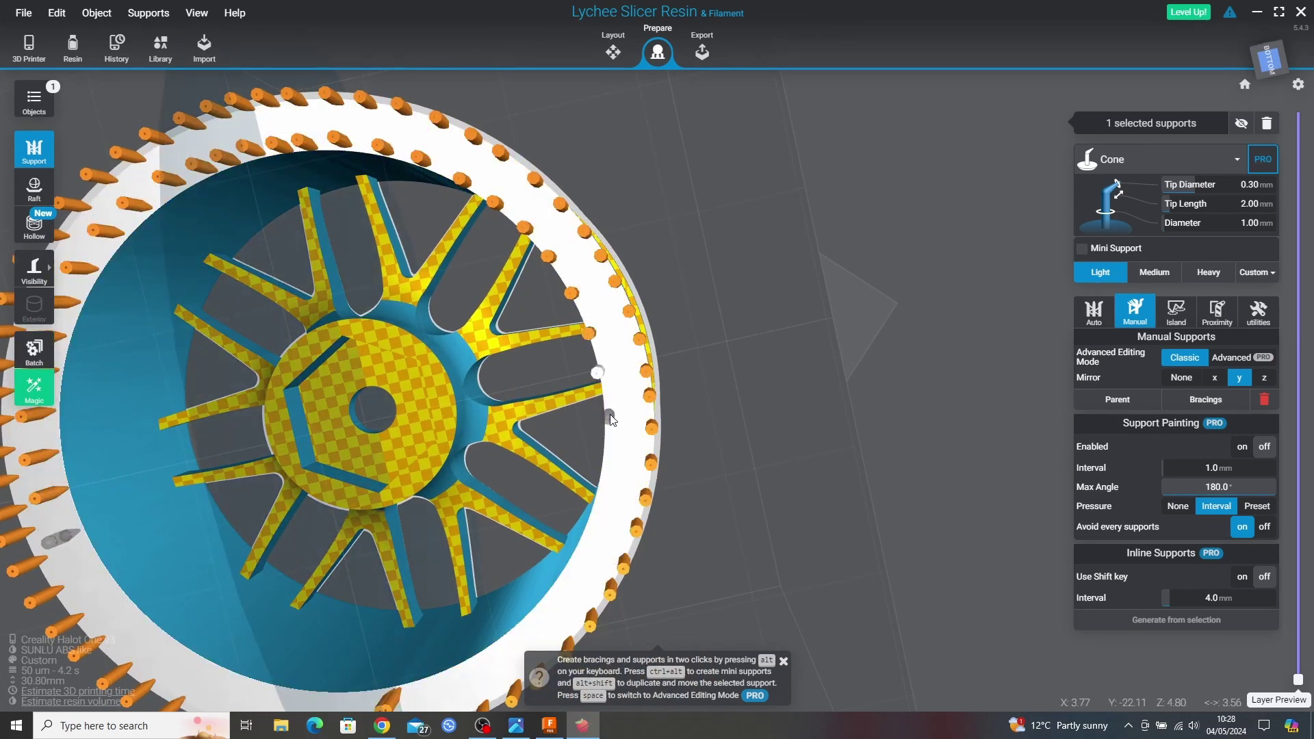
- Place cone supports around the lower and right sides of the rim
click(610, 414)
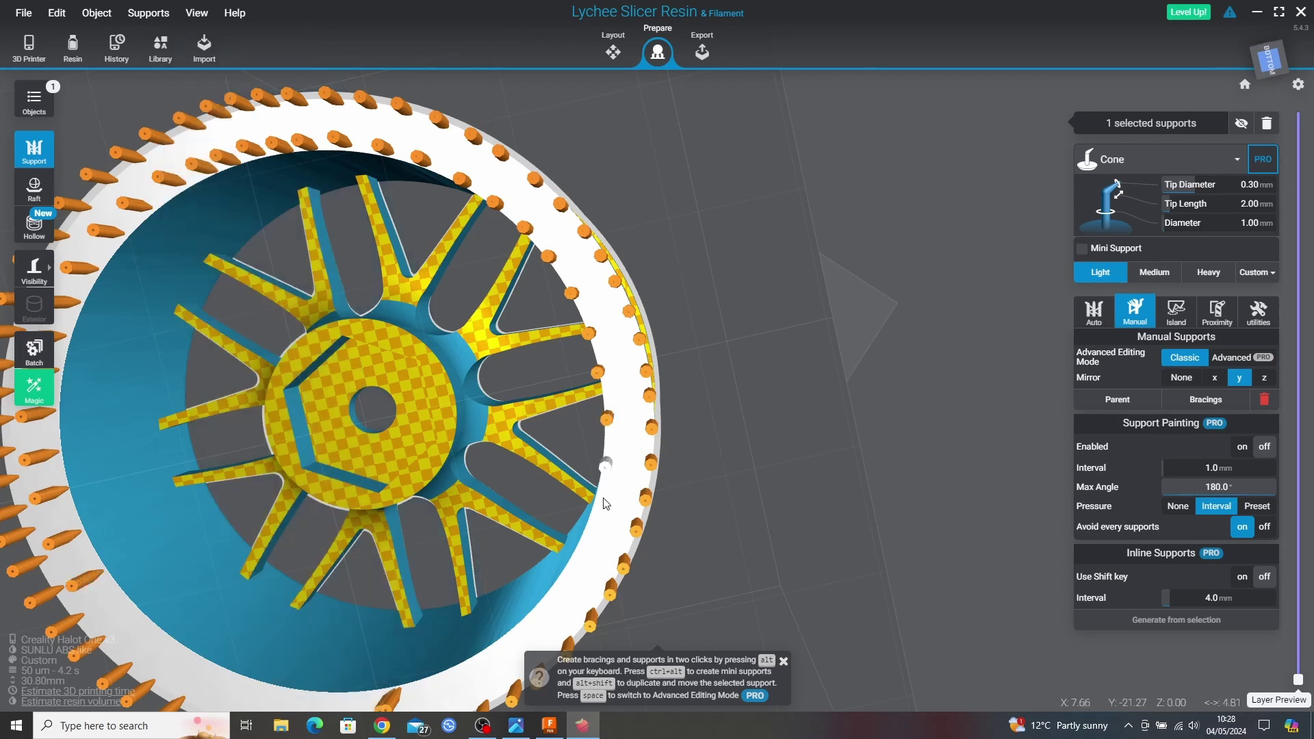
right_drag(609, 469, 629, 372)
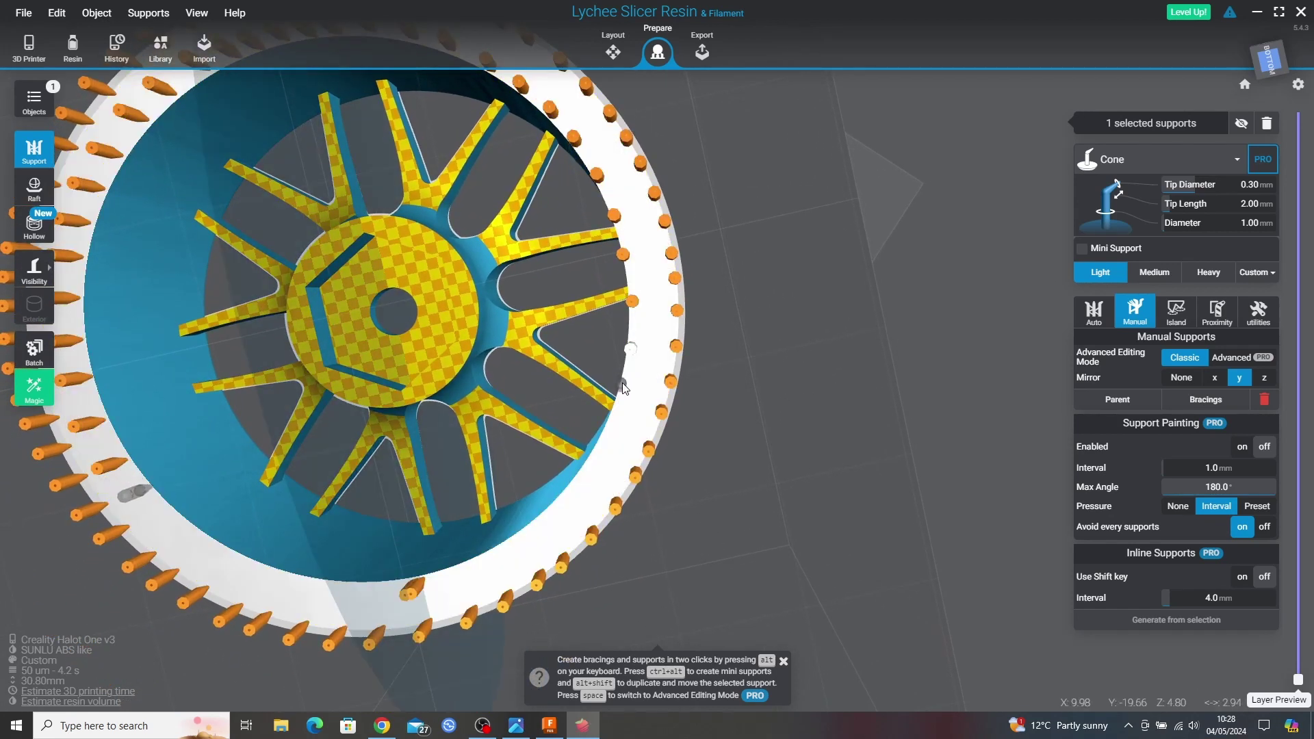
click(621, 389)
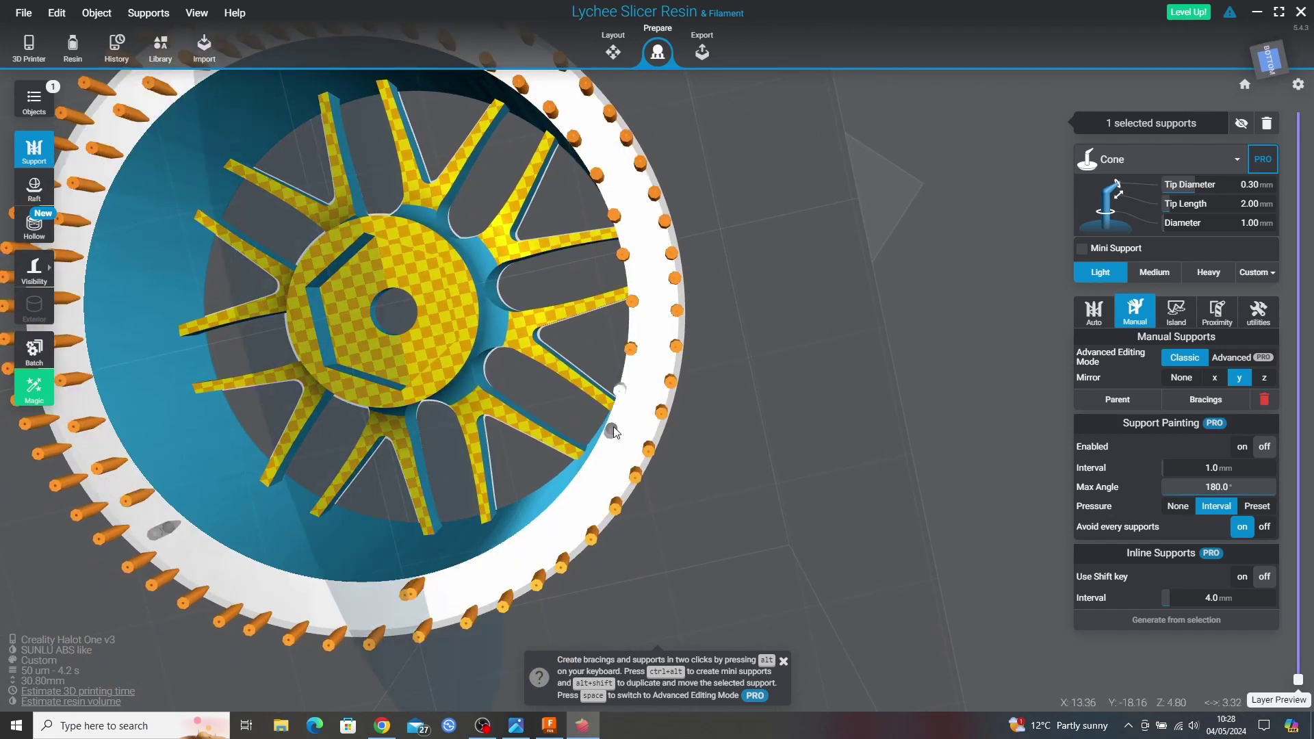
click(609, 432)
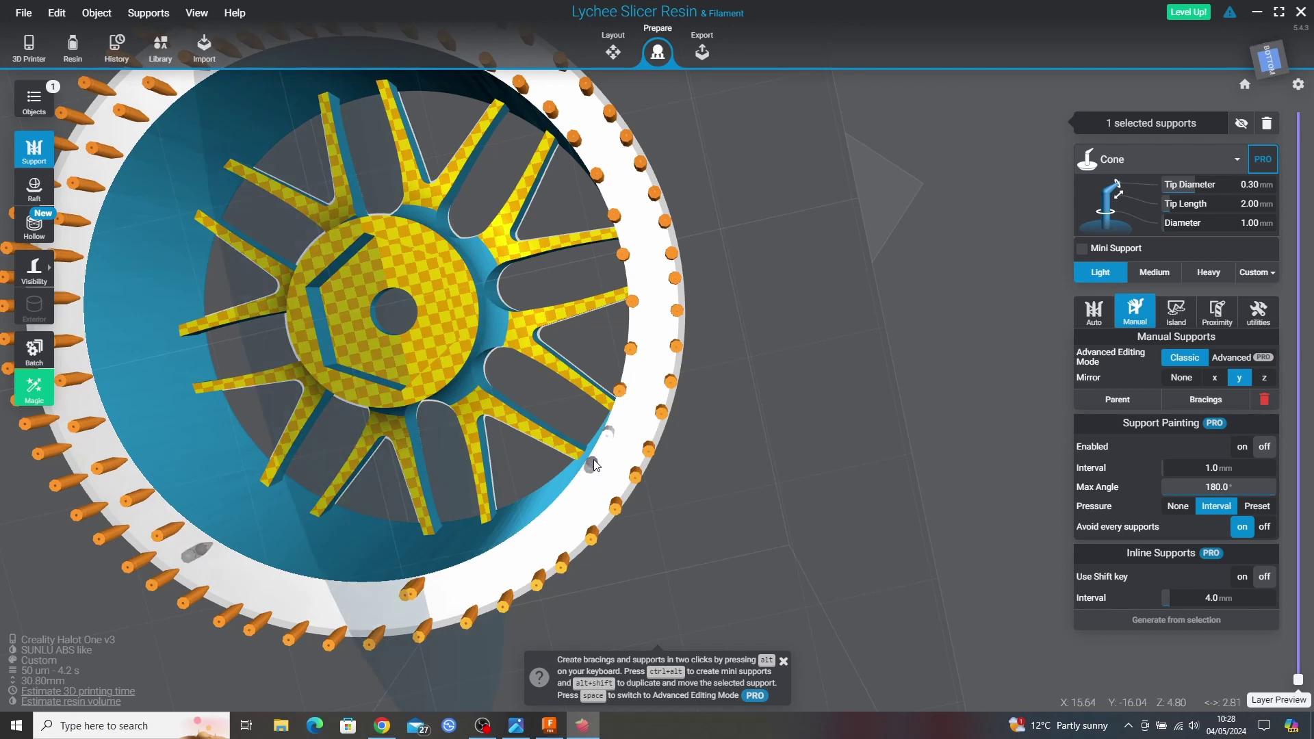
click(593, 466)
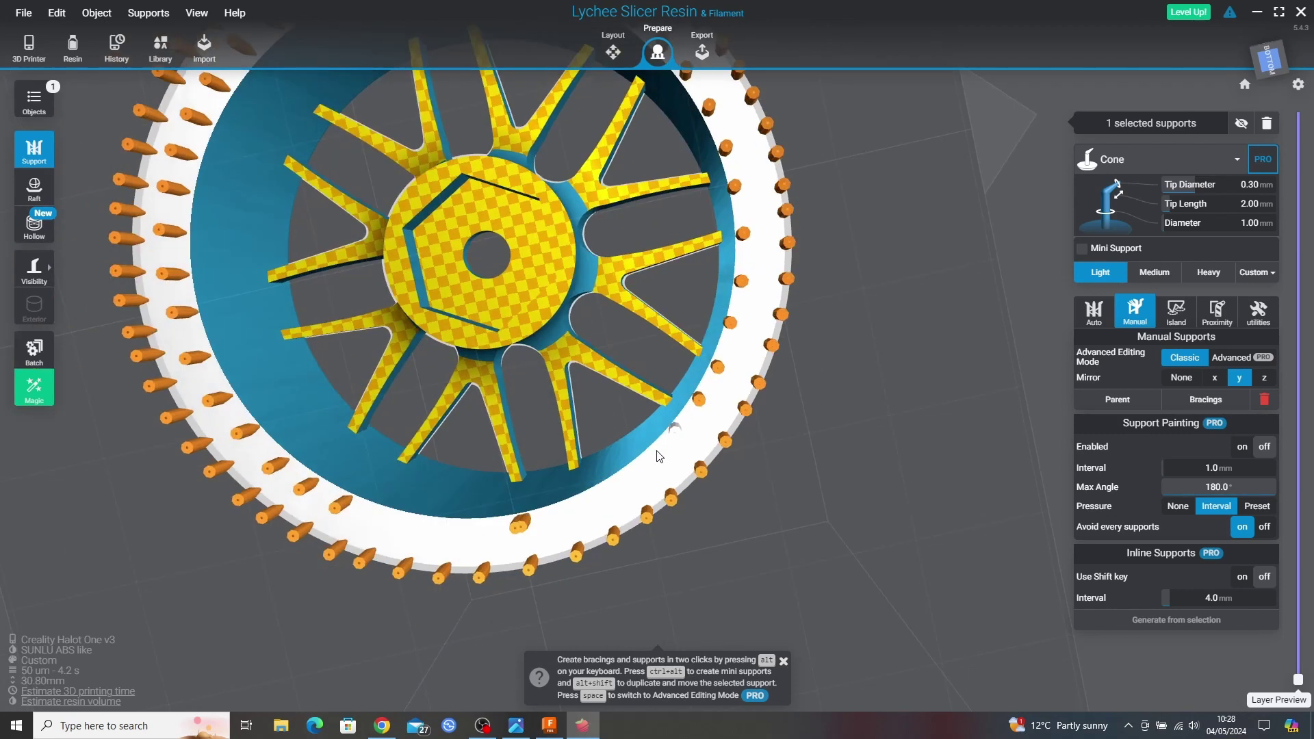
right_drag(573, 494, 625, 470)
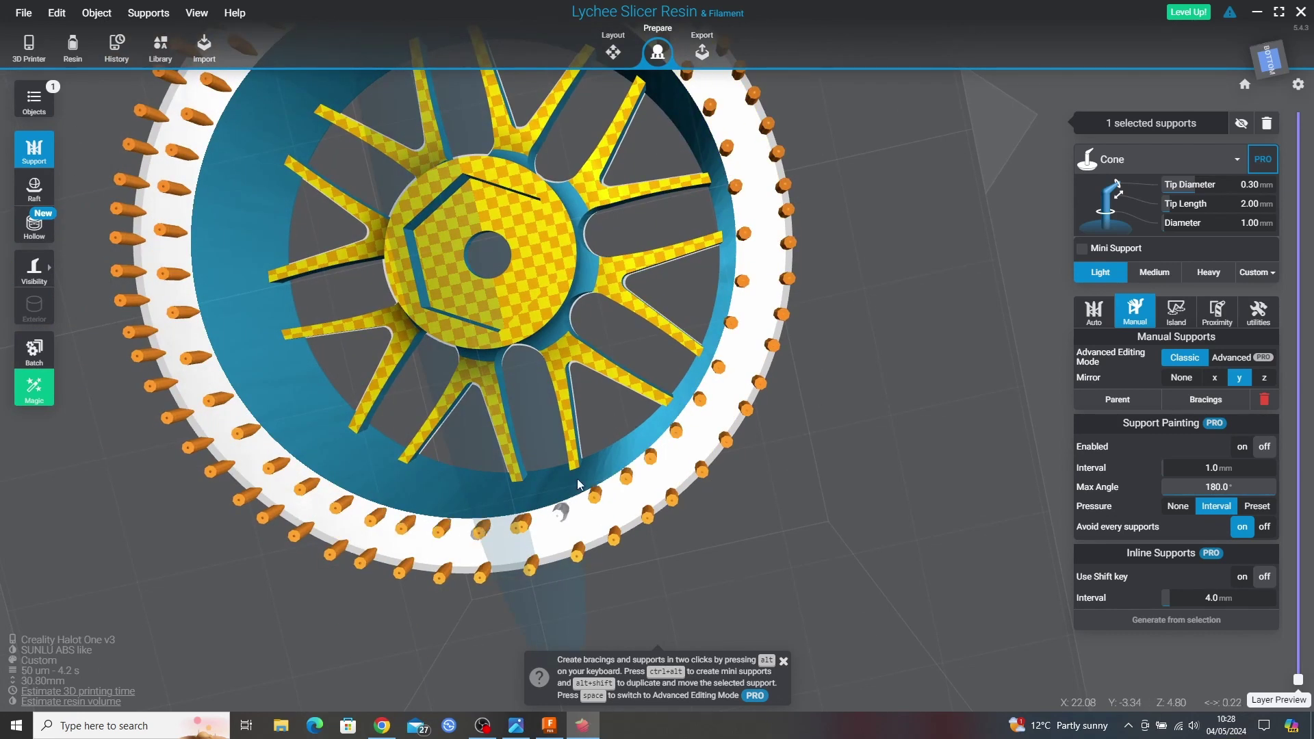
click(601, 521)
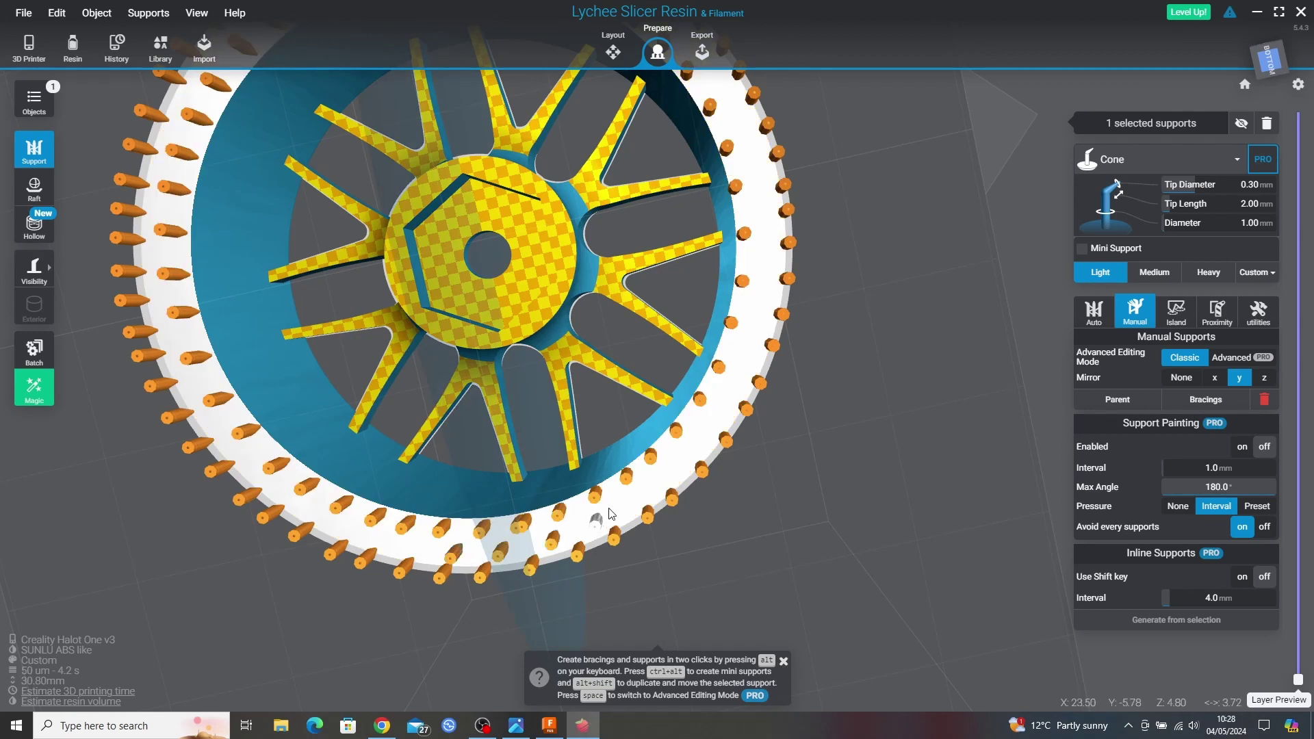
click(651, 488)
click(703, 436)
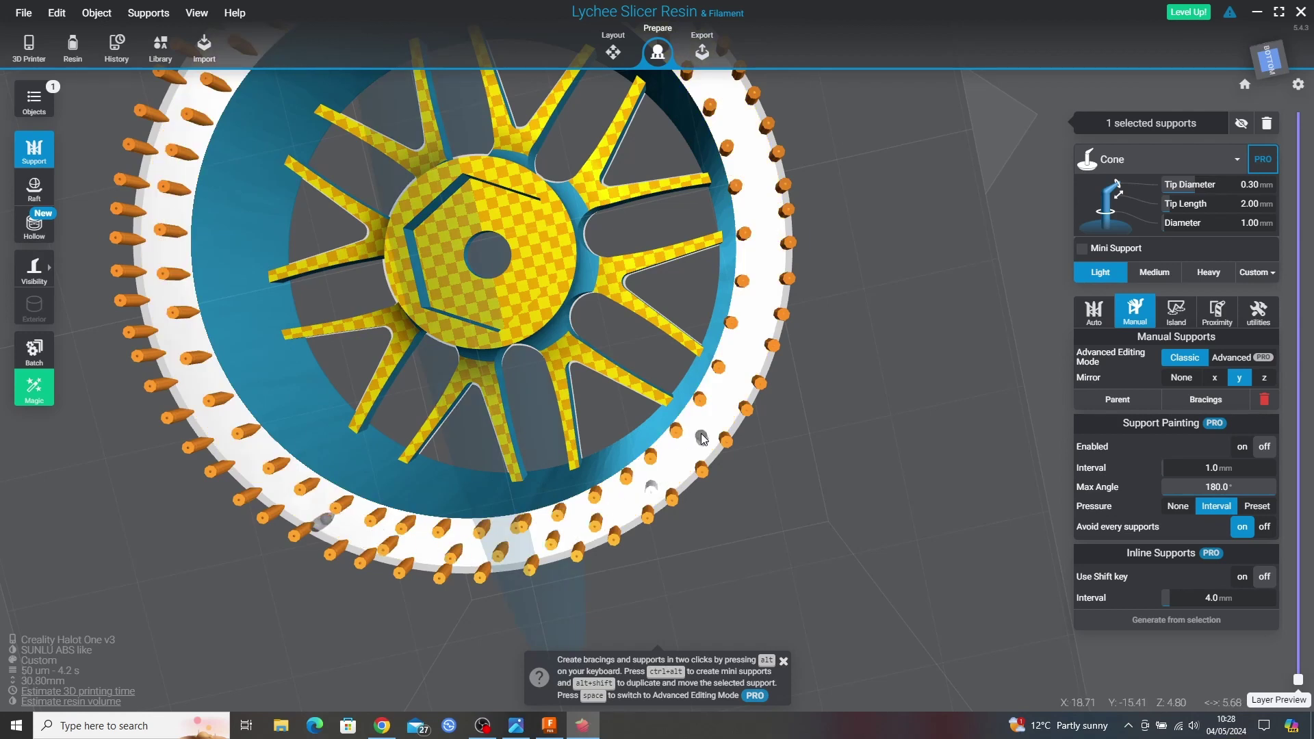
click(738, 368)
click(762, 293)
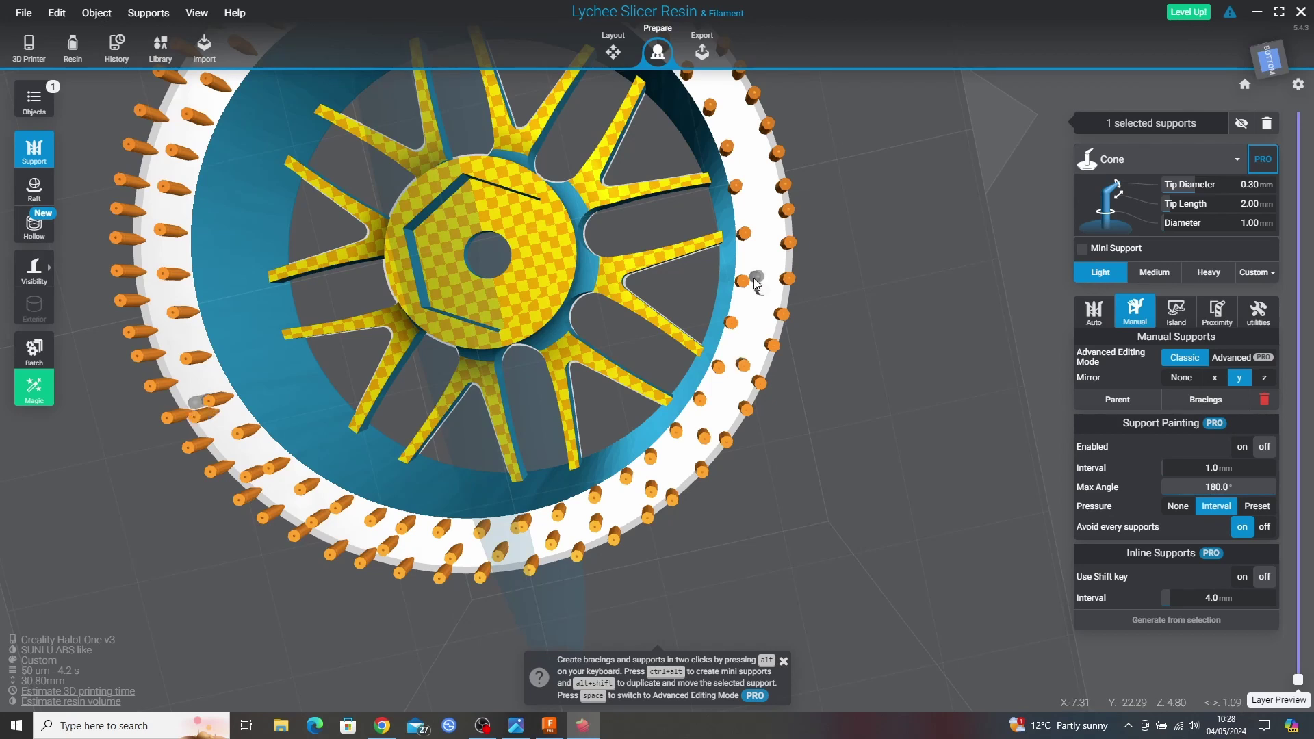
- Add a support near the inner rim edge on the overhanging underside
right_drag(767, 212, 753, 226)
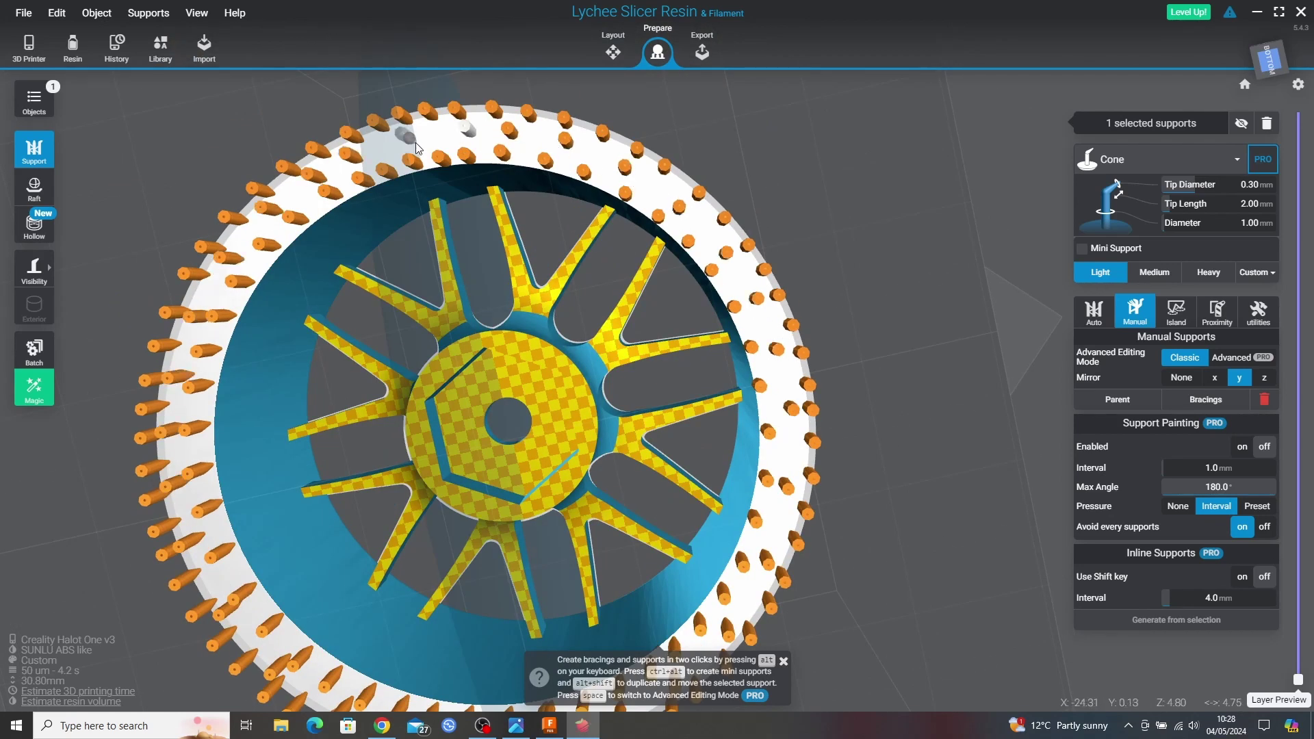
right_drag(472, 137, 531, 314)
scroll(282, 324, up, 5)
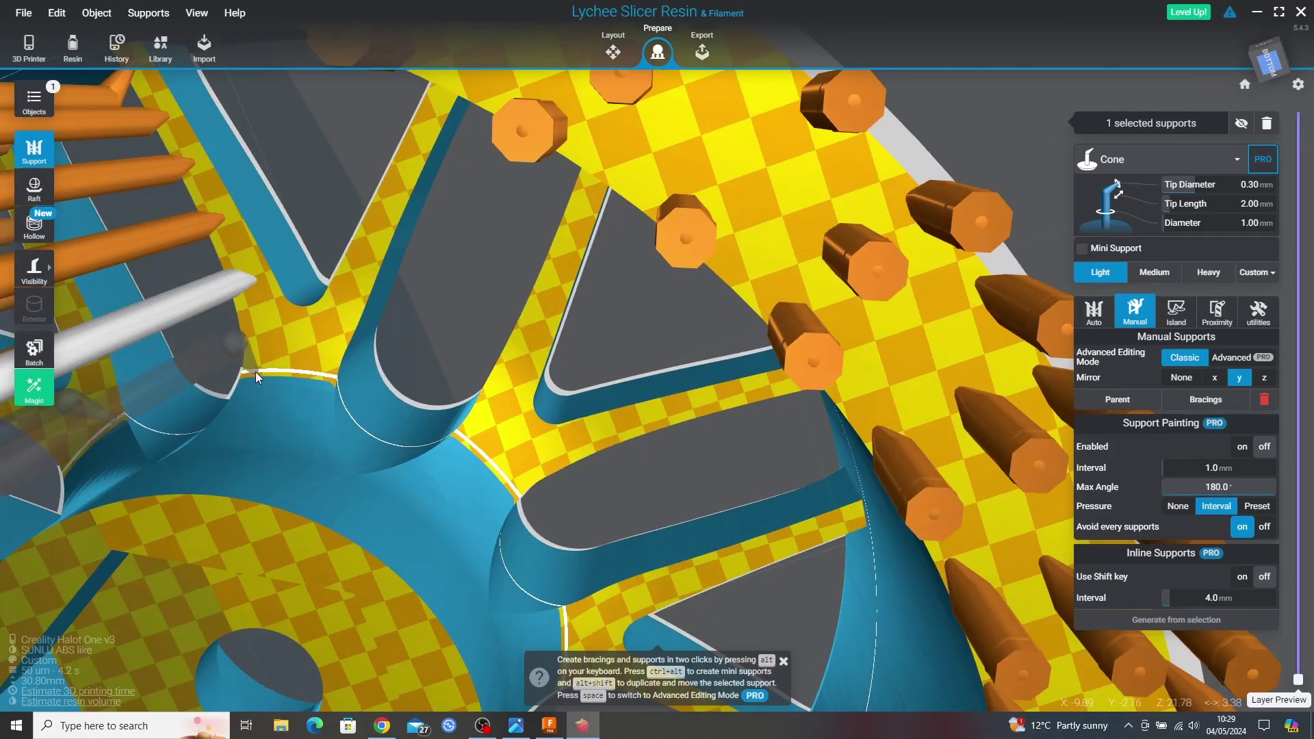
click(256, 375)
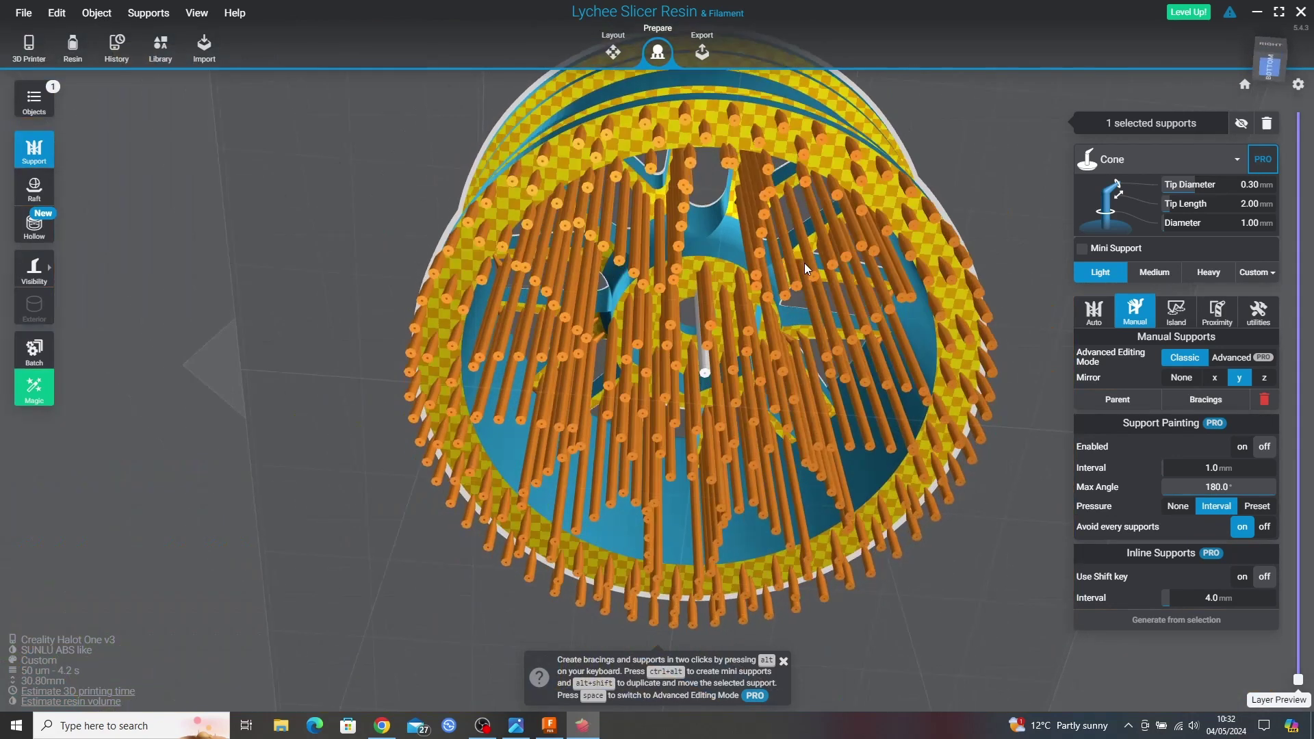
right_drag(913, 256, 319, 376)
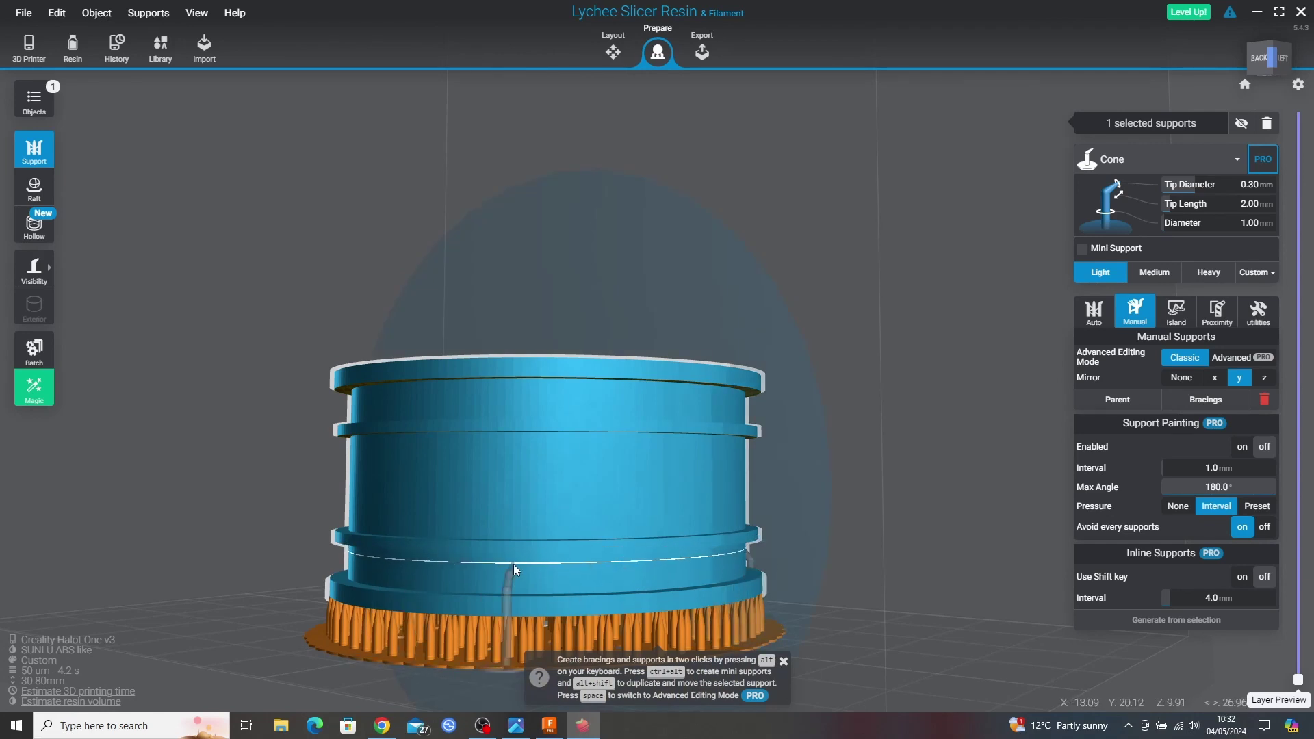
right_drag(345, 553, 354, 508)
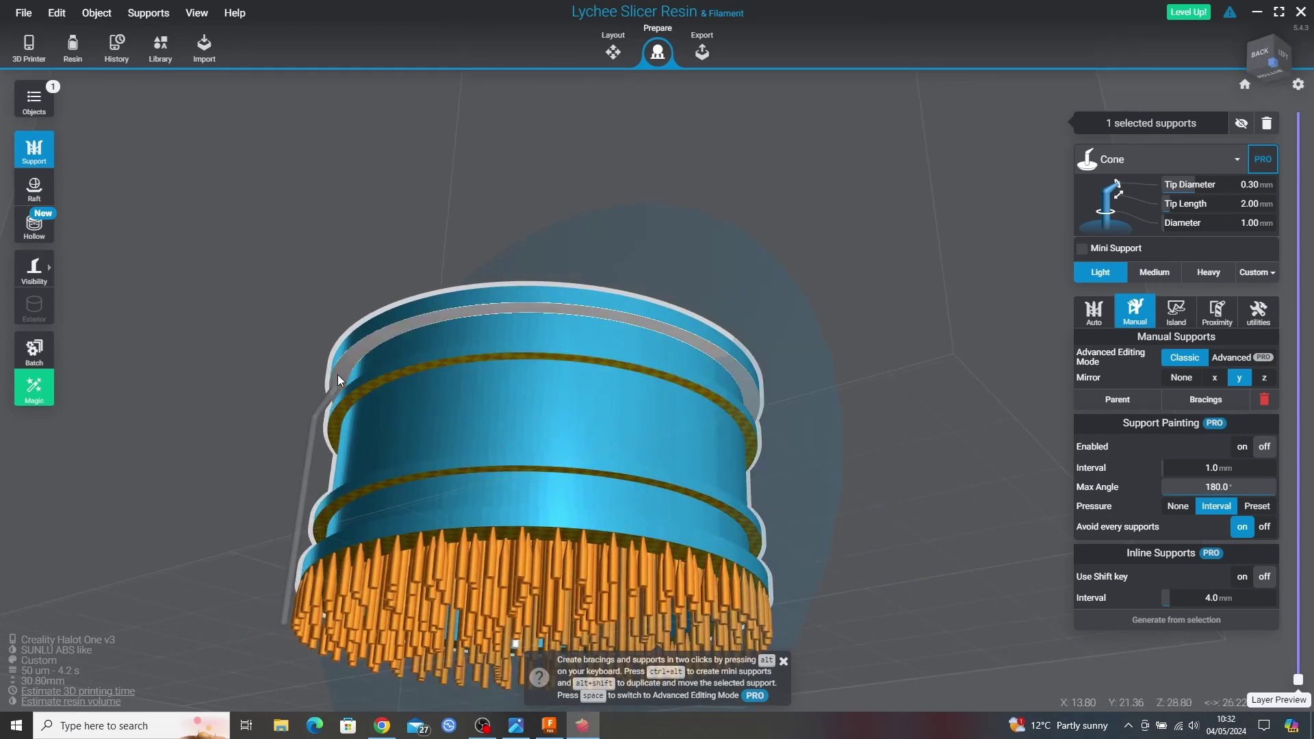
scroll(386, 392, up, 8)
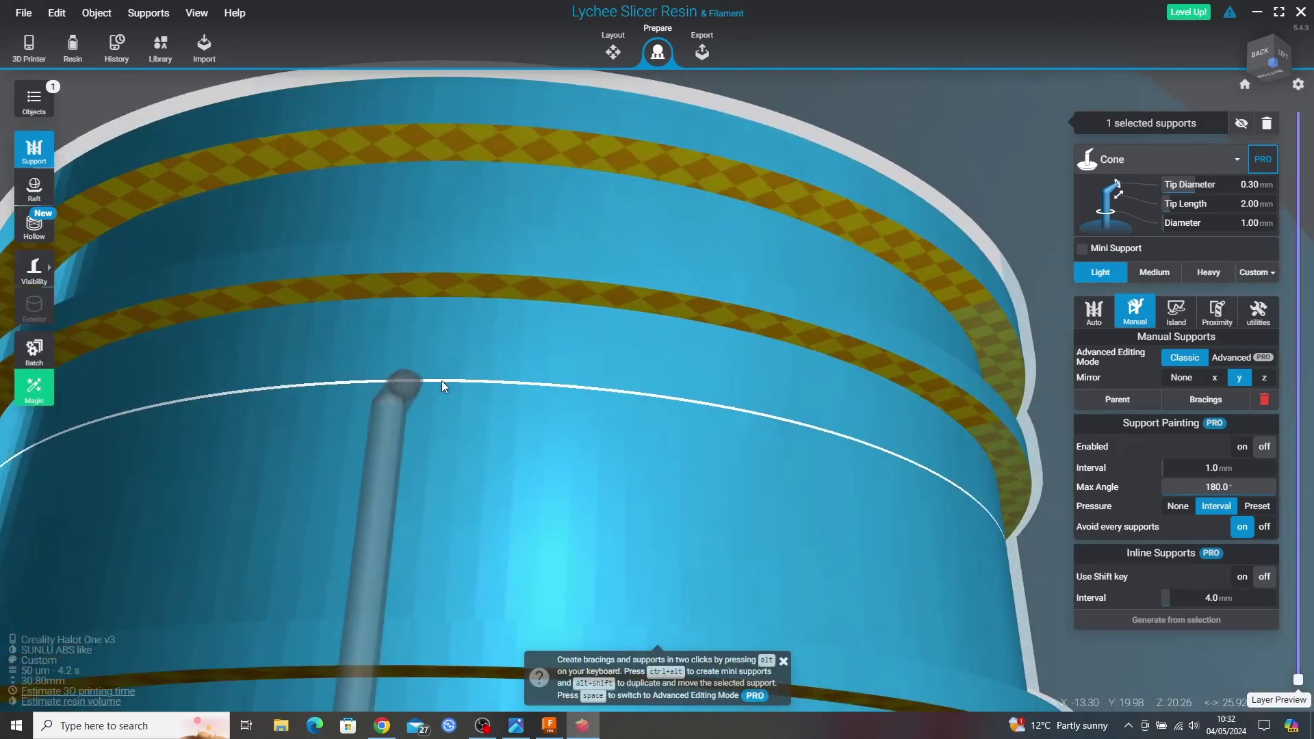
scroll(441, 381, down, 5)
right_drag(466, 407, 487, 232)
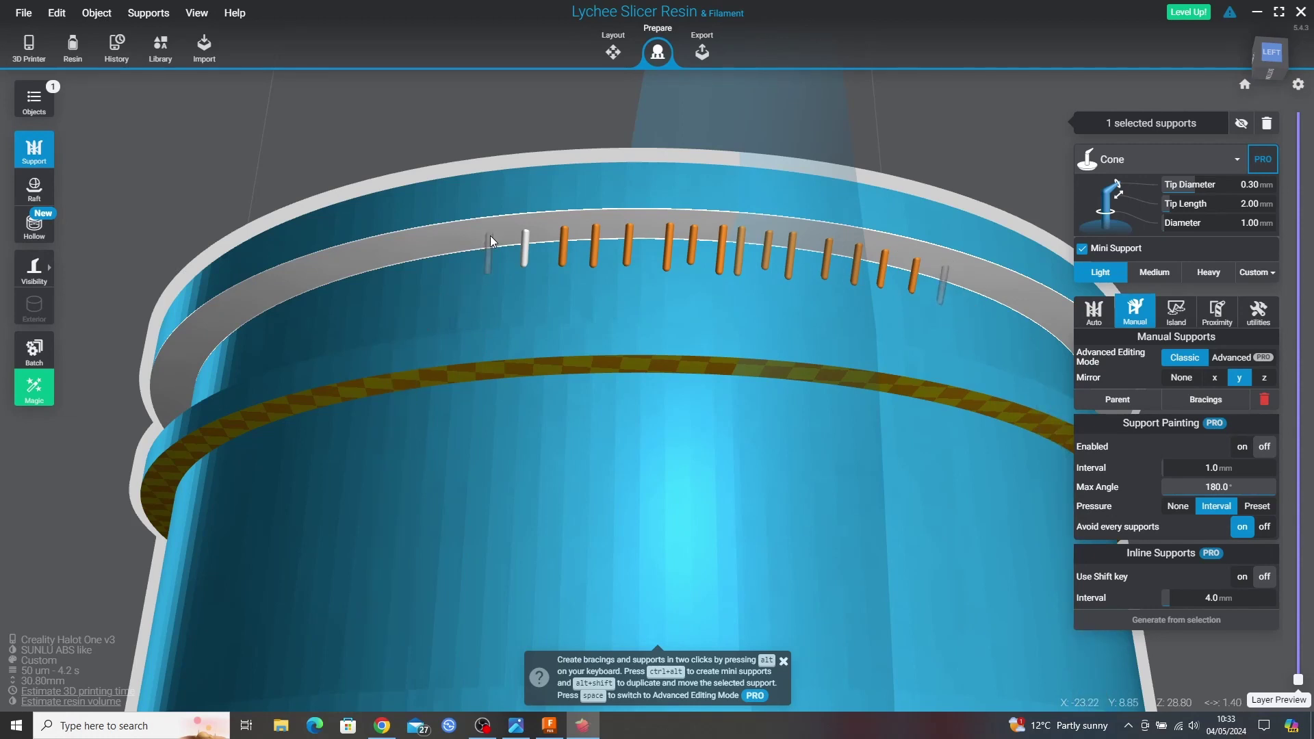
- Place three mirrored mini supports along the underside of the upper rim lip
click(490, 237)
right_drag(458, 241, 588, 260)
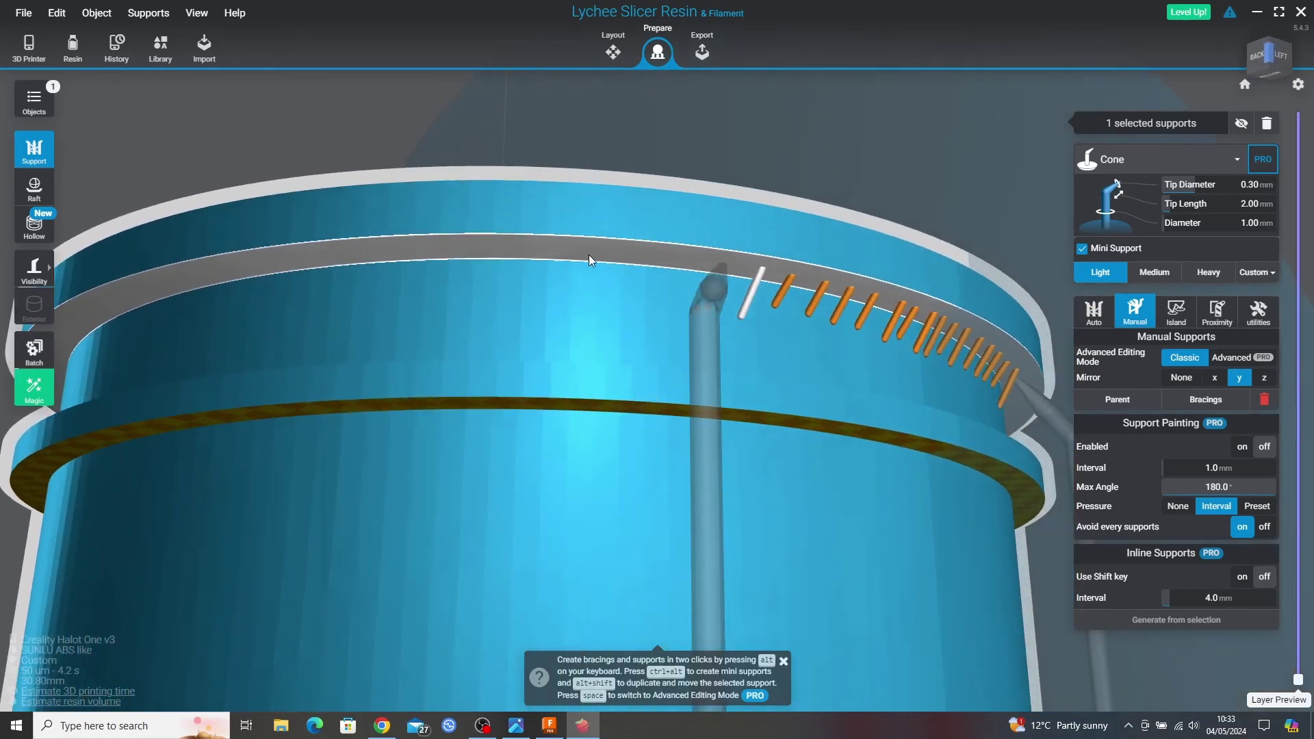
click(734, 267)
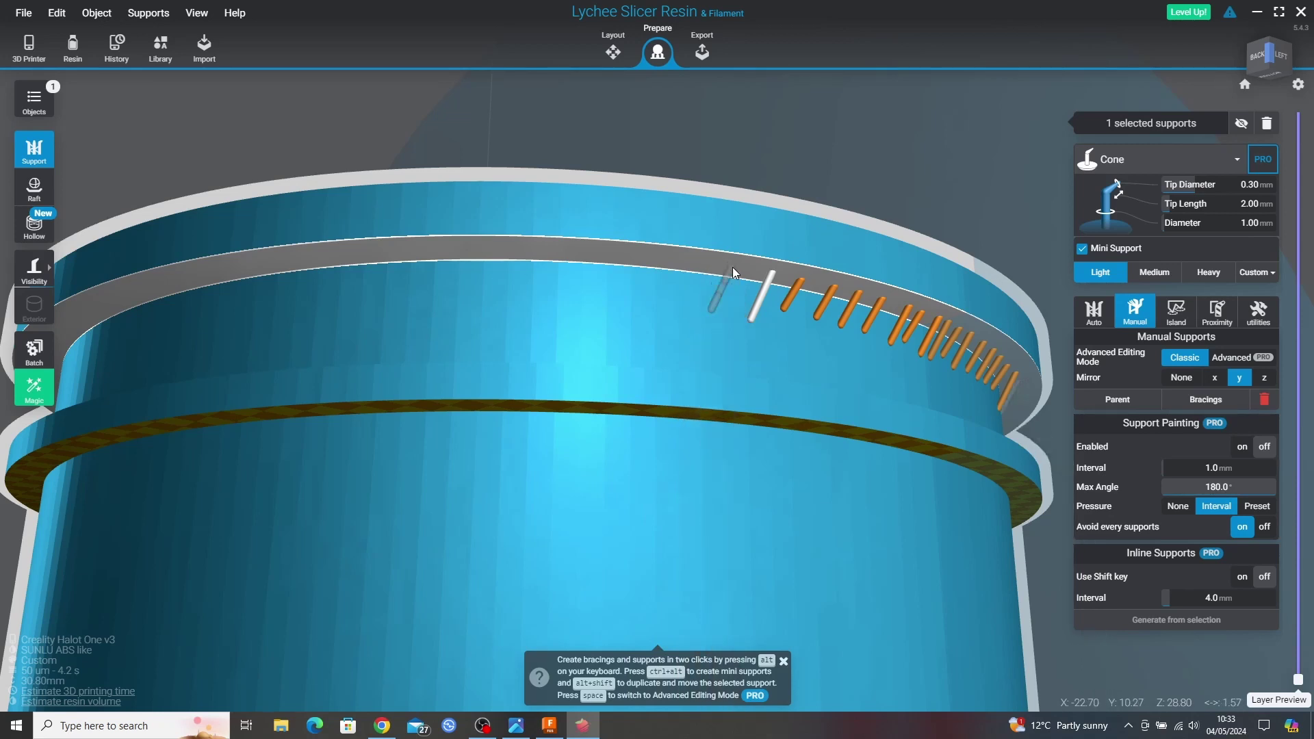
click(684, 260)
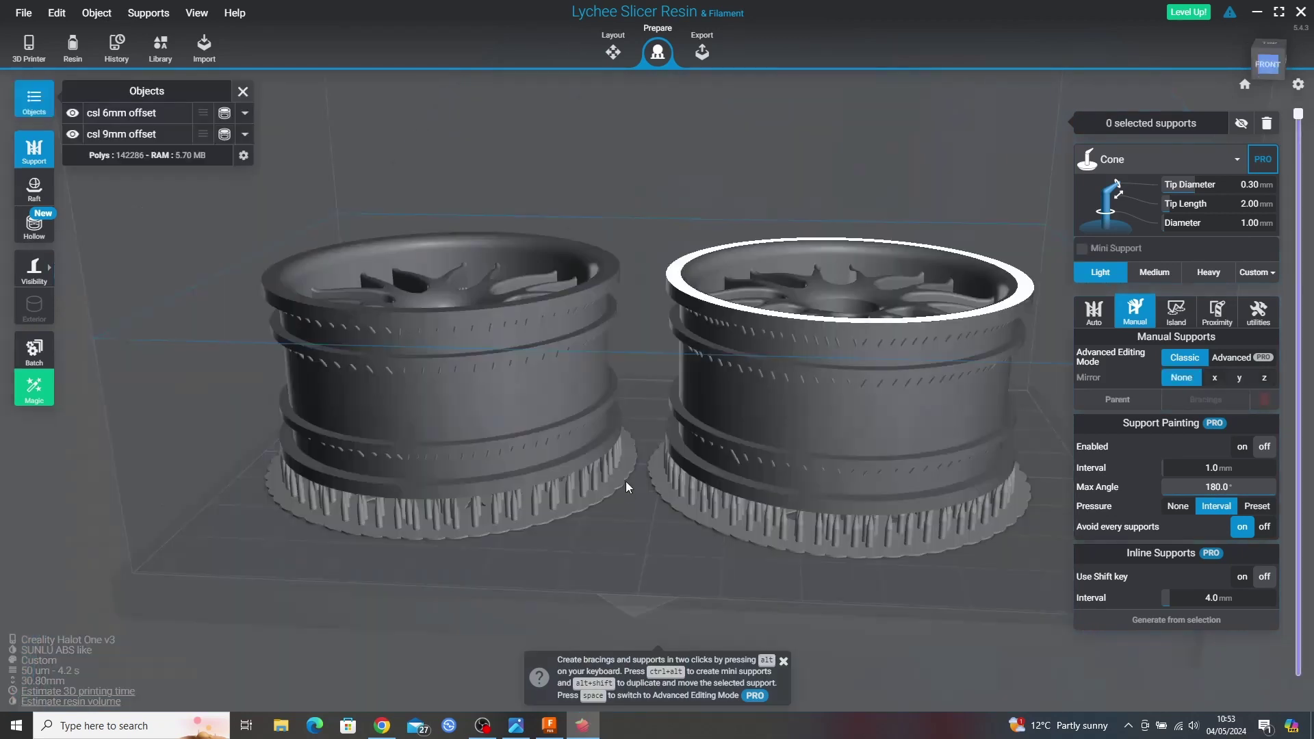
- Export both wheels' slices to 'csl 6 and 9mm offset.cxdlp' in the Wheels folder
drag(655, 293, 634, 544)
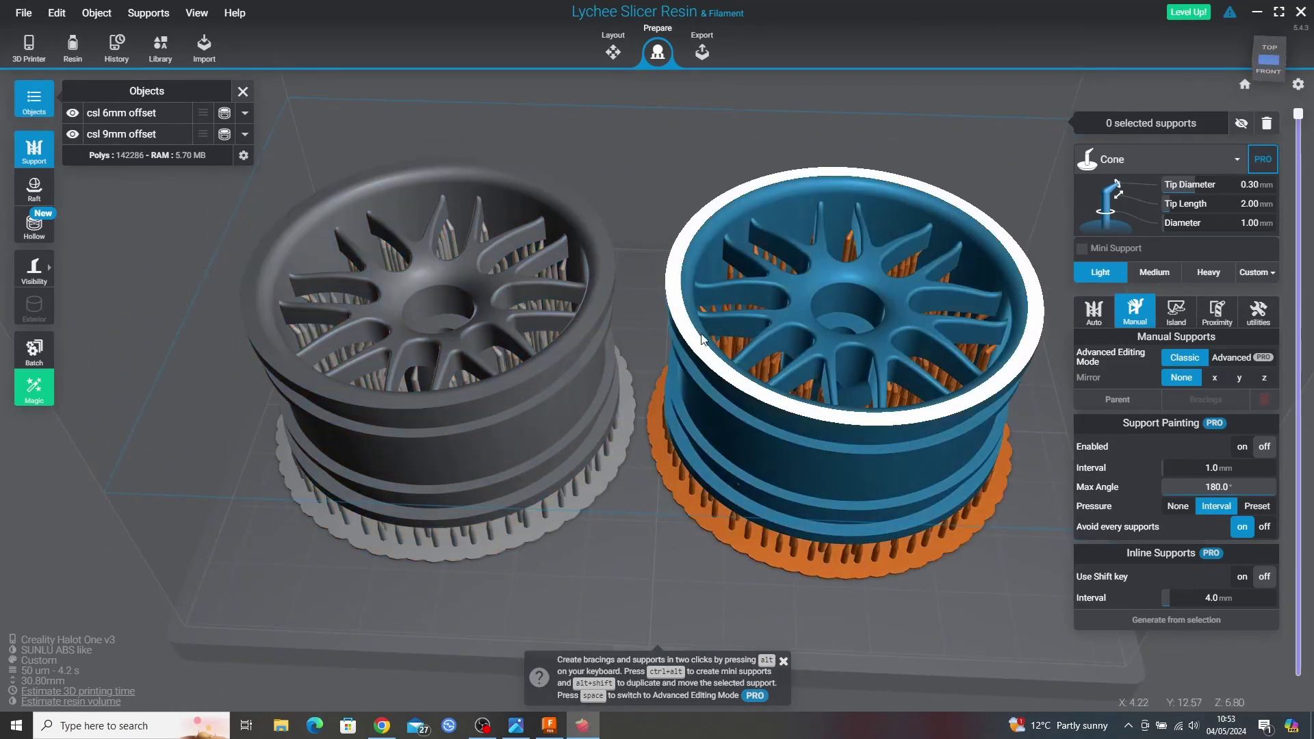
click(703, 52)
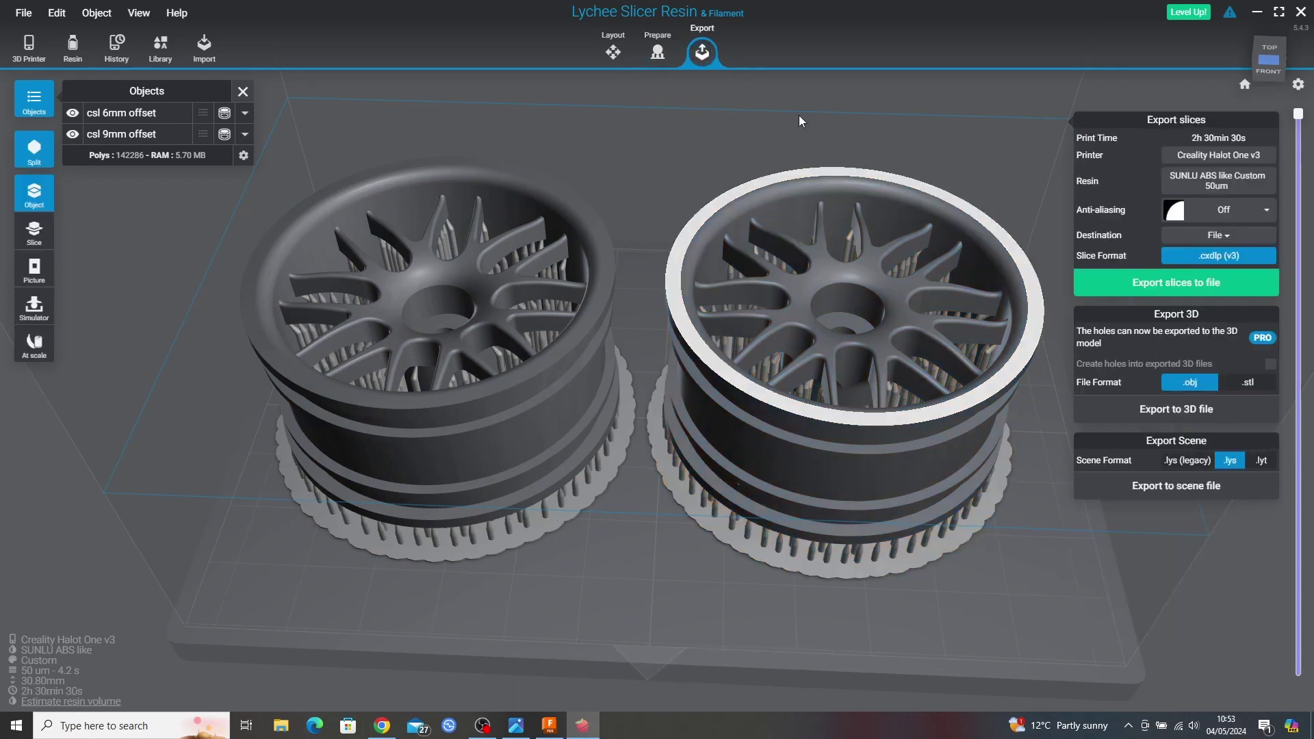
click(1185, 287)
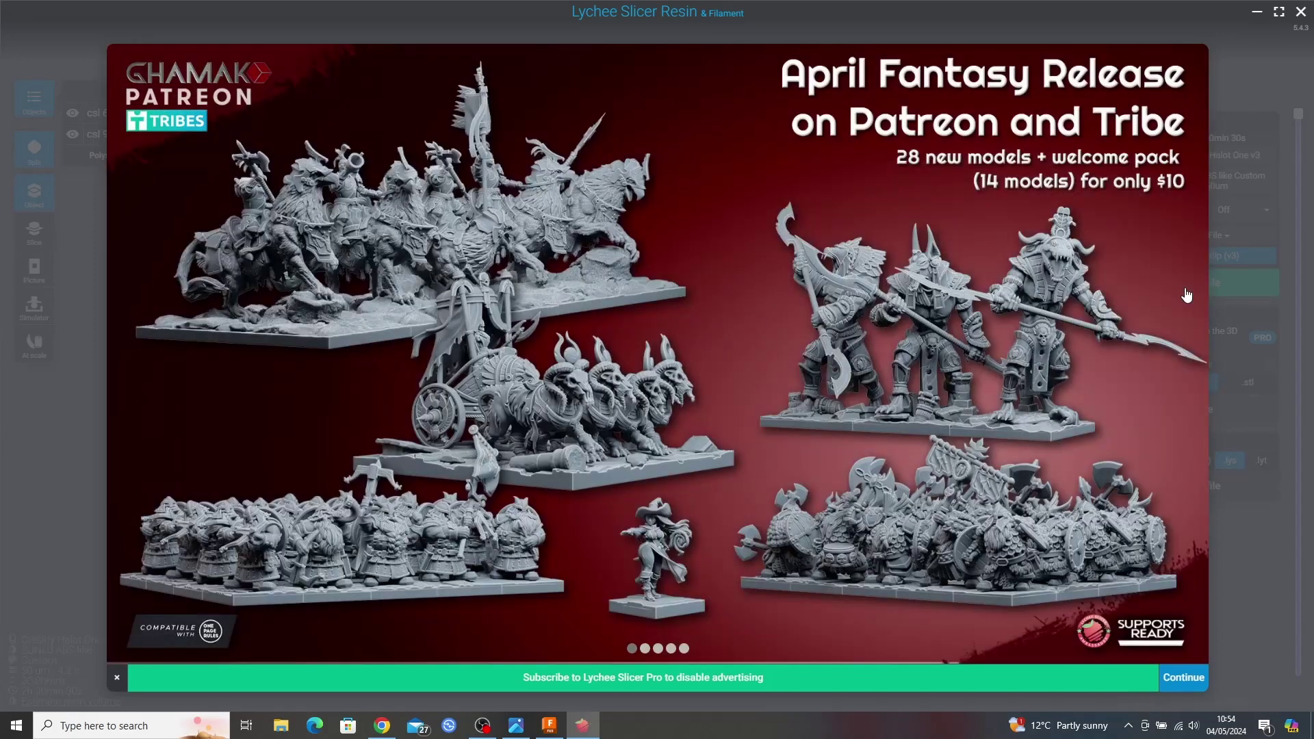
click(1184, 677)
text(csl 6 and 9mm offset)
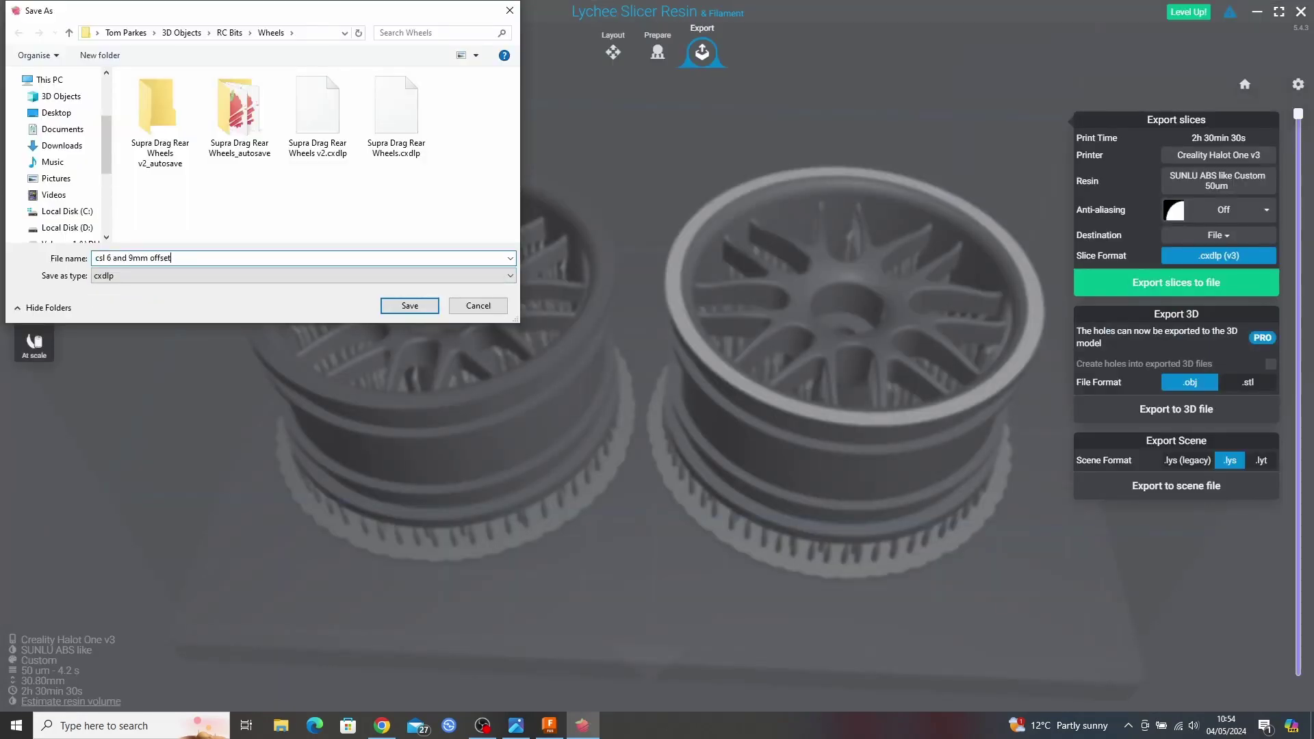
click(400, 304)
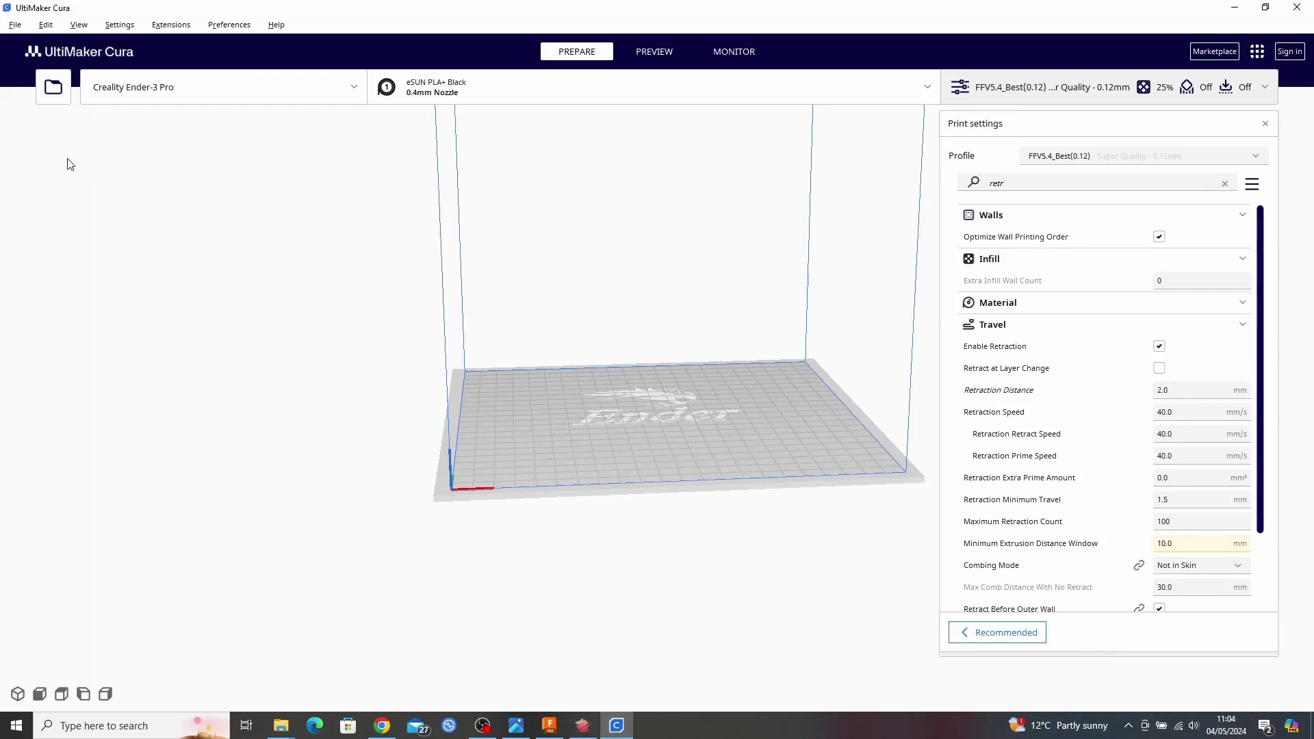
- Open the csl 6mm offset model from the Wheels folder in Cura
click(54, 92)
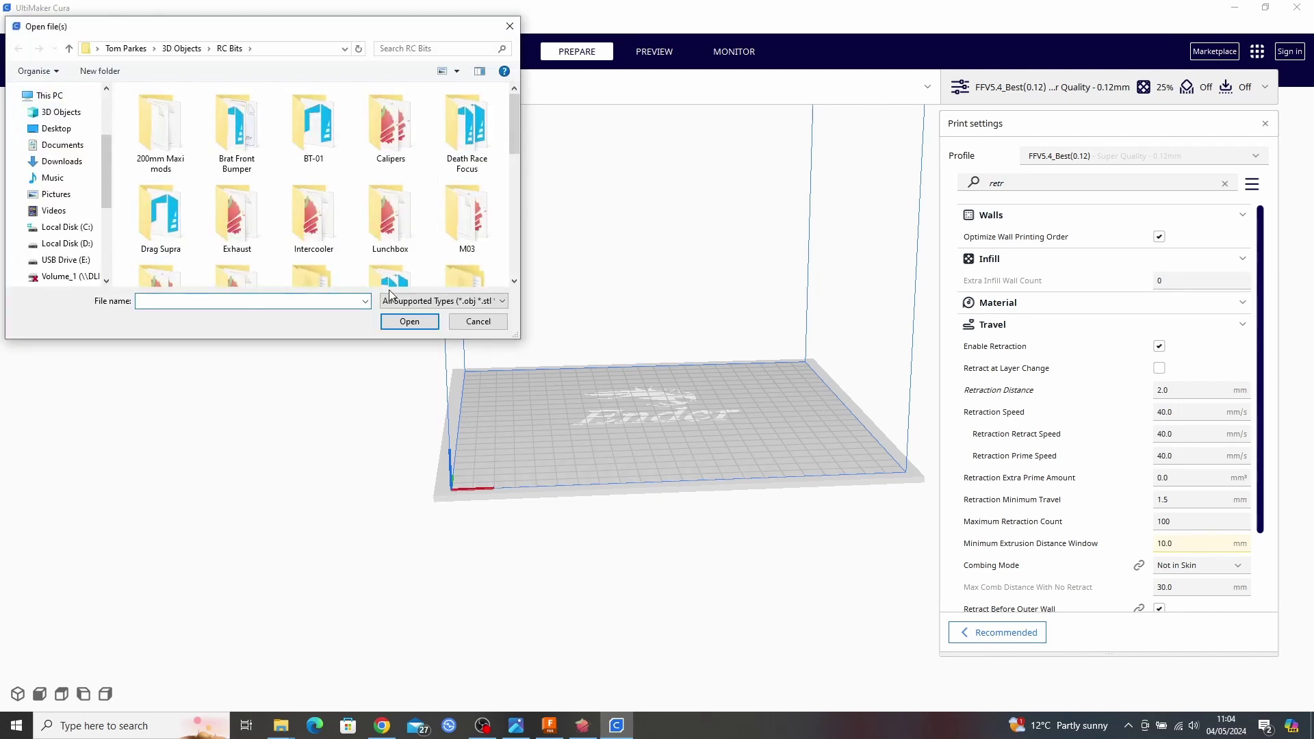
scroll(464, 213, down, 4)
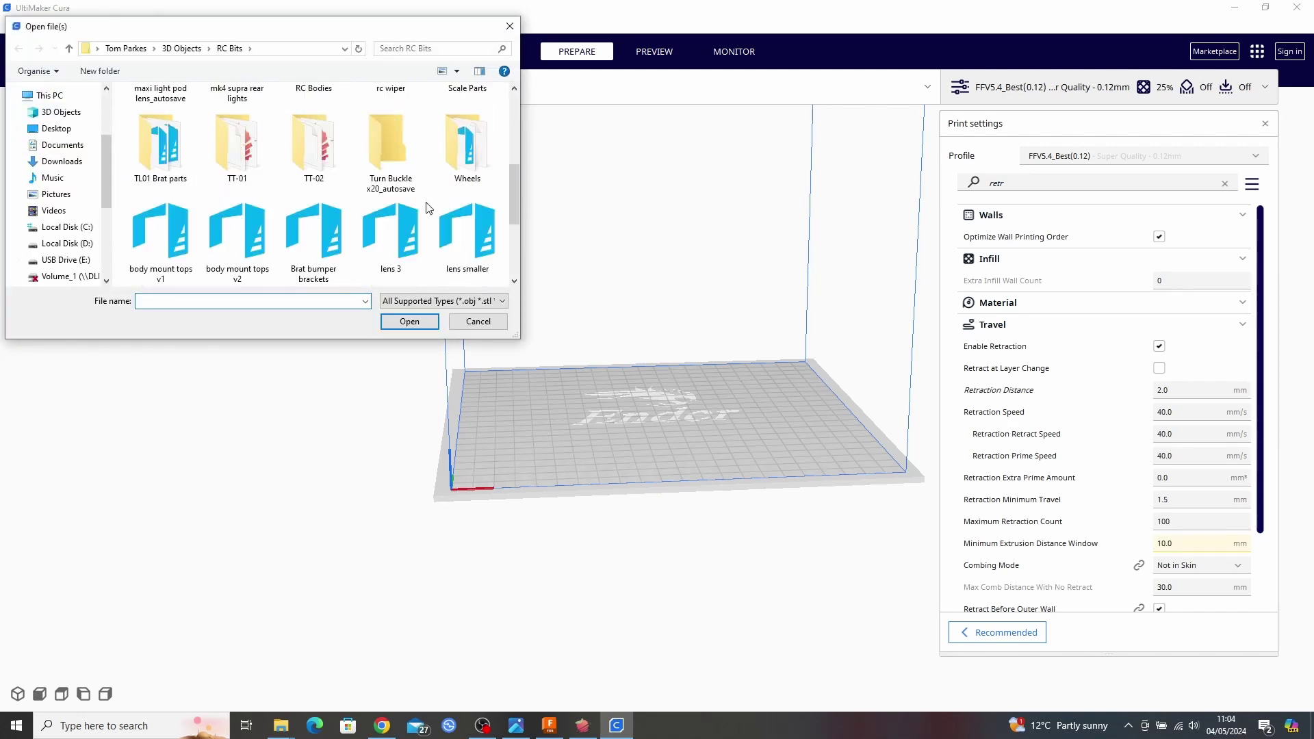
scroll(462, 166, up, 2)
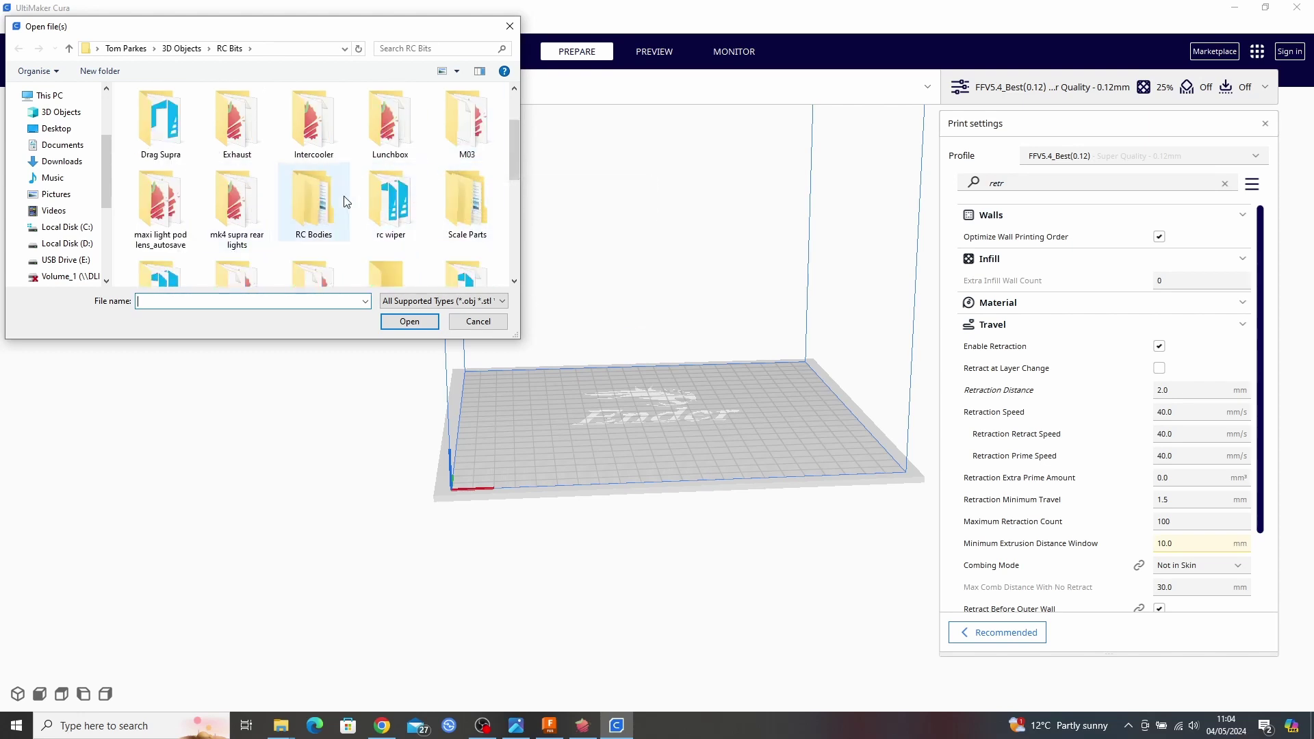
scroll(344, 201, down, 1)
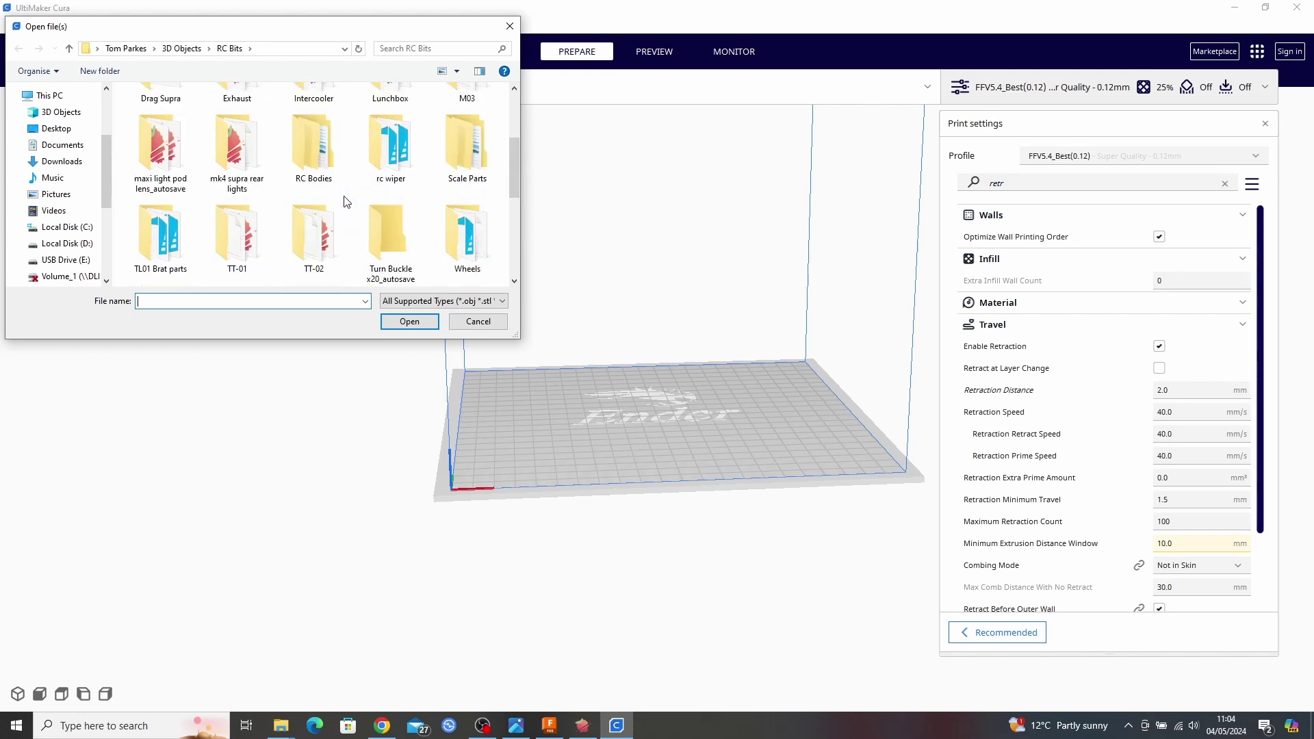
double_click(446, 226)
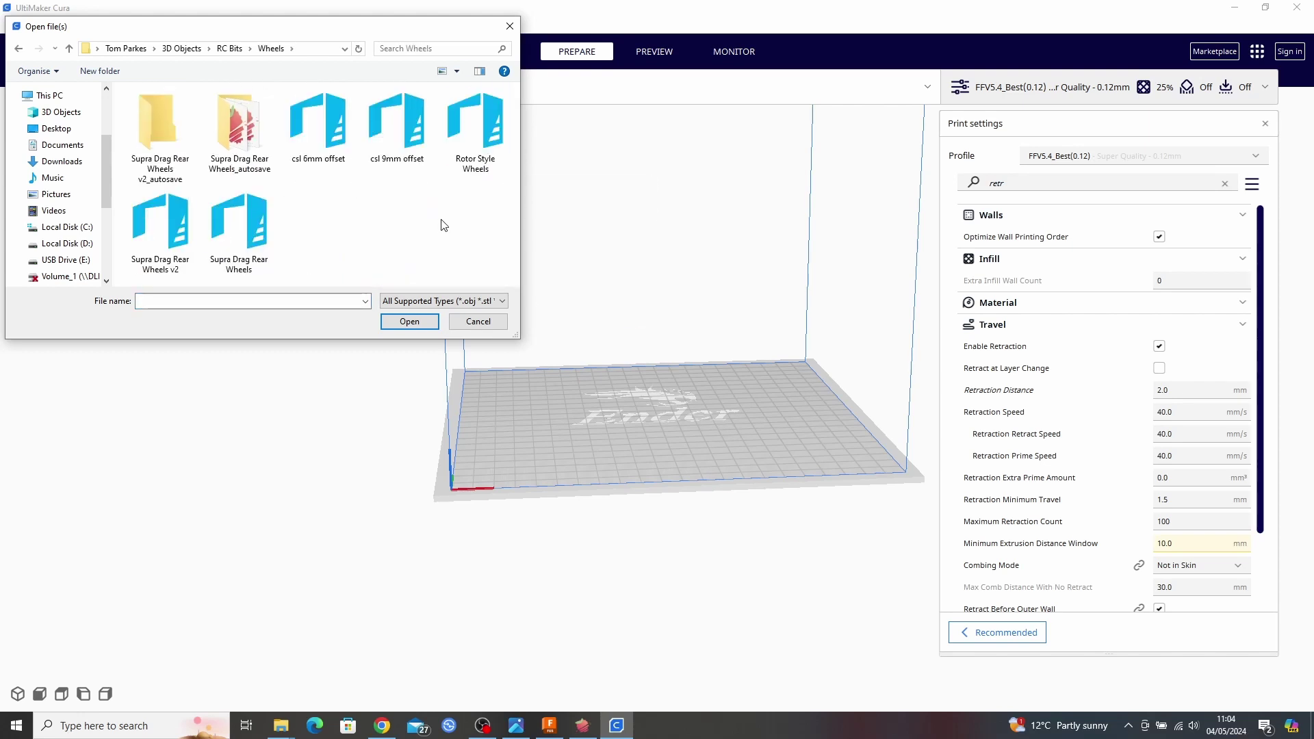
click(315, 133)
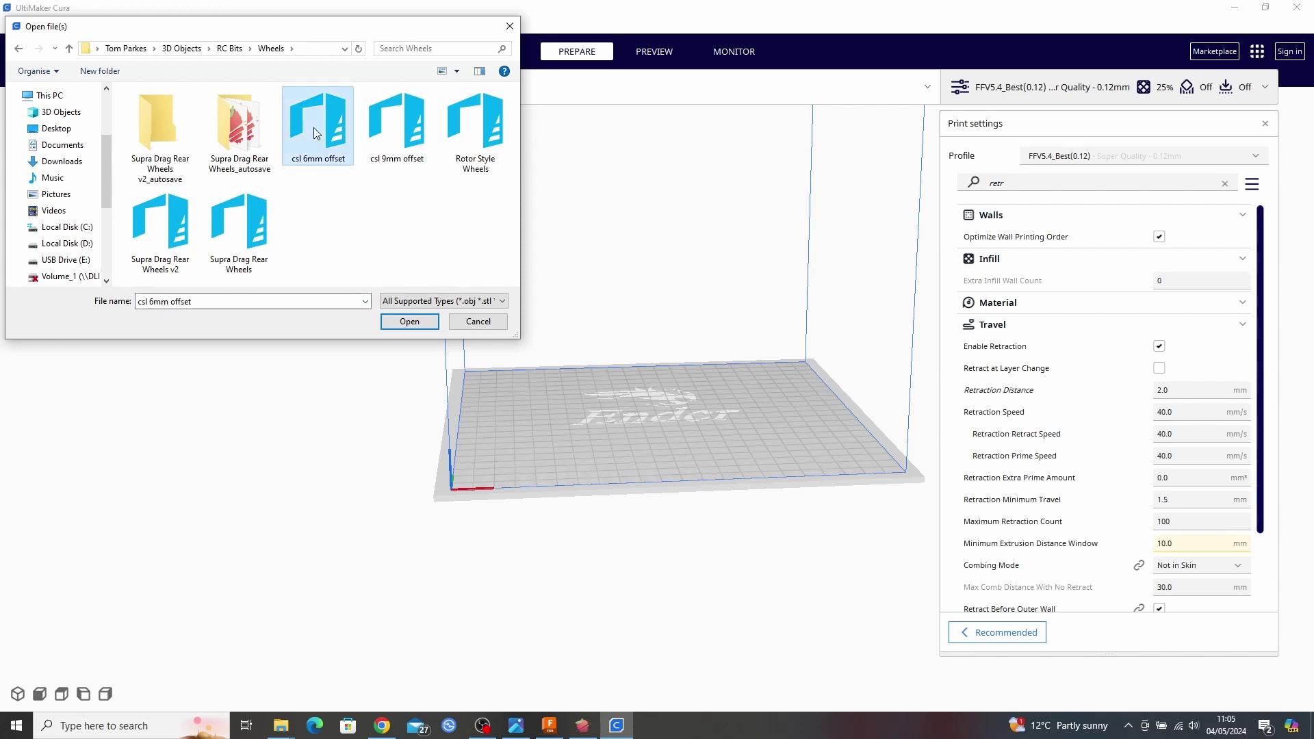
click(409, 322)
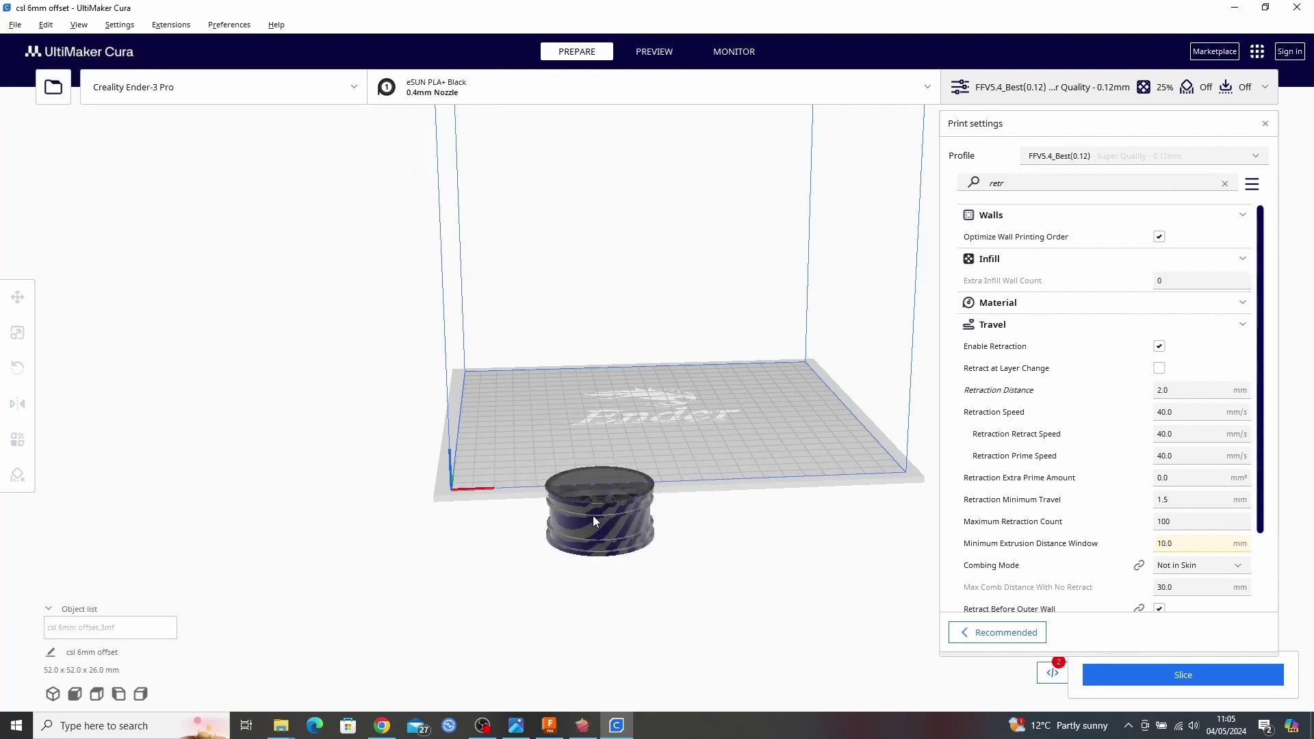
- Move the wheel onto the build plate near its centre at Z 0
click(594, 518)
right_drag(614, 500, 606, 596)
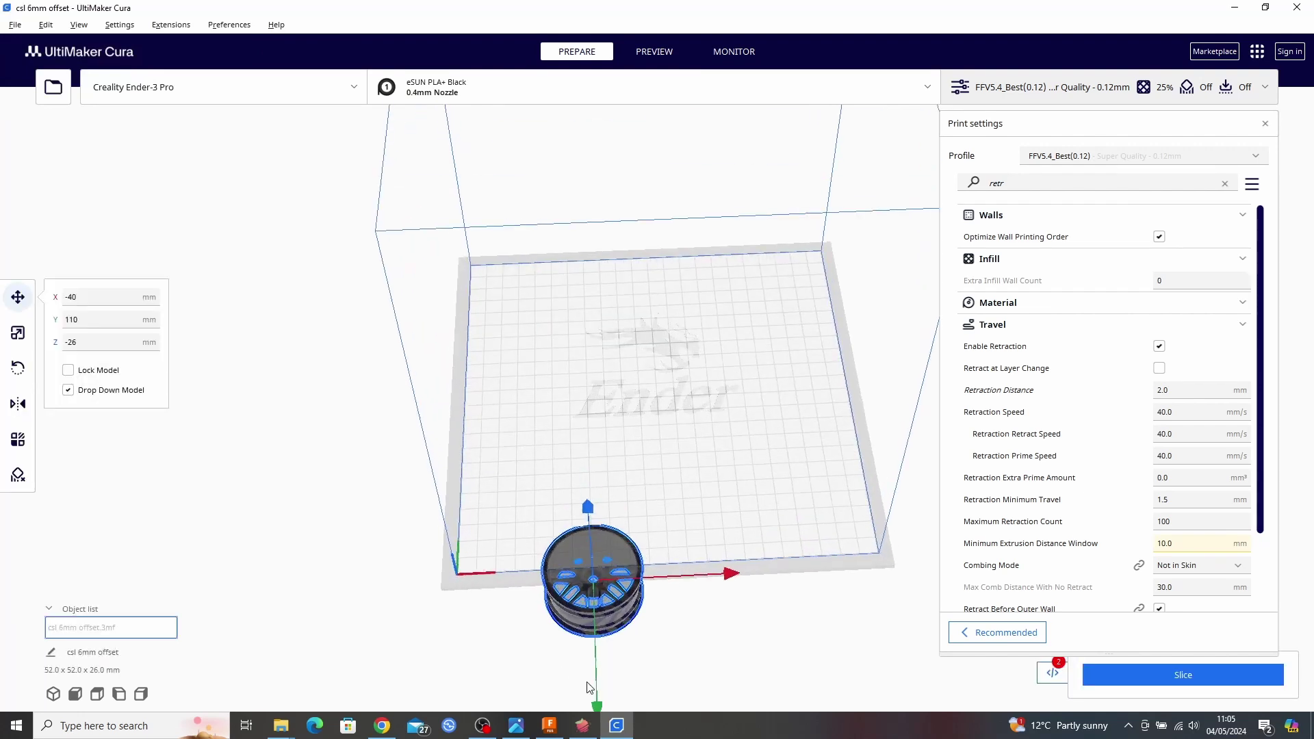
drag(597, 707, 610, 508)
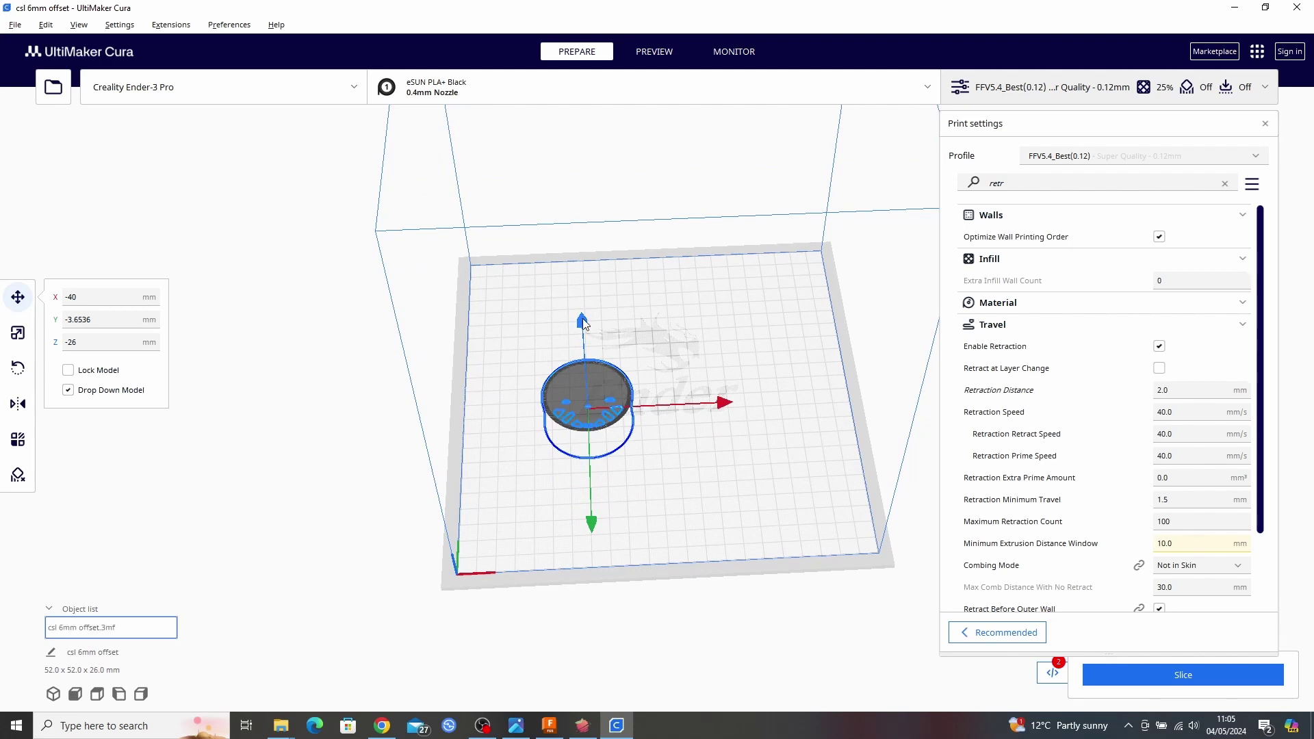
drag(583, 323, 606, 291)
drag(712, 372, 773, 411)
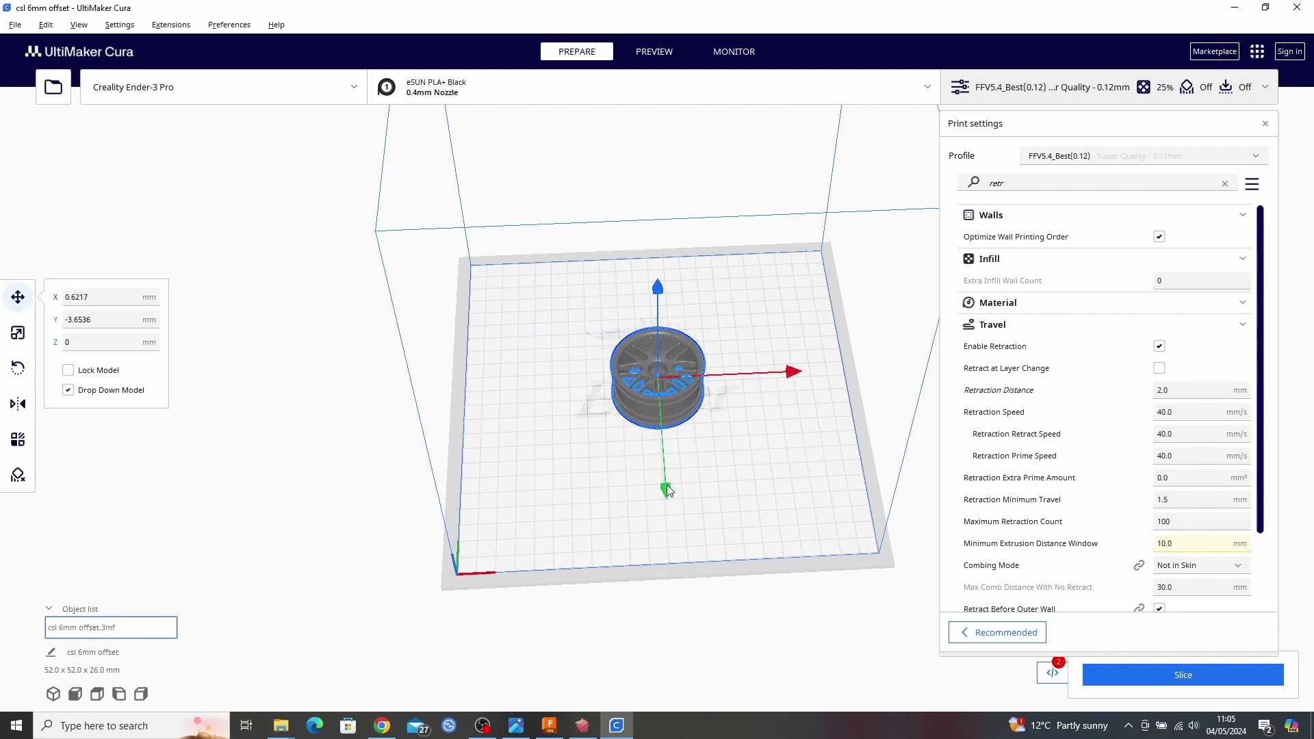
drag(668, 489, 669, 499)
right_drag(669, 499, 703, 450)
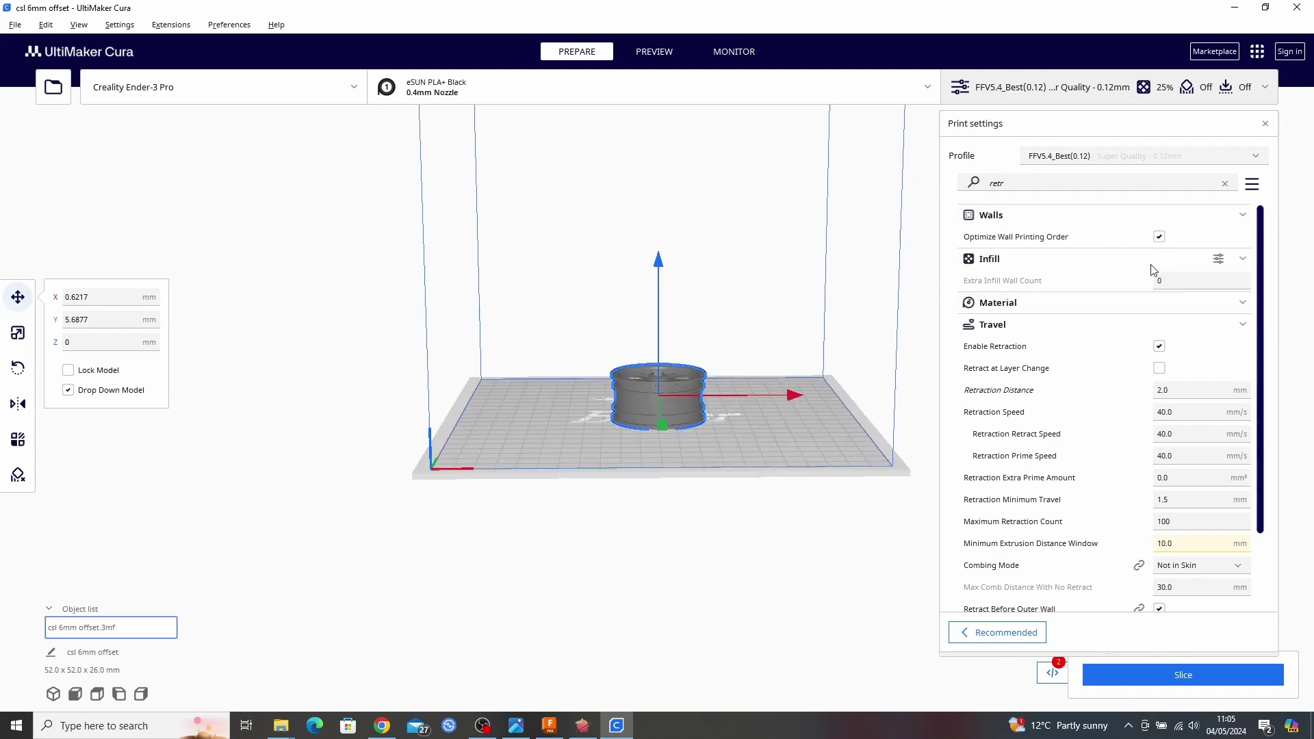
- Enable supports in the Recommended settings and start slicing the wheel
click(1000, 636)
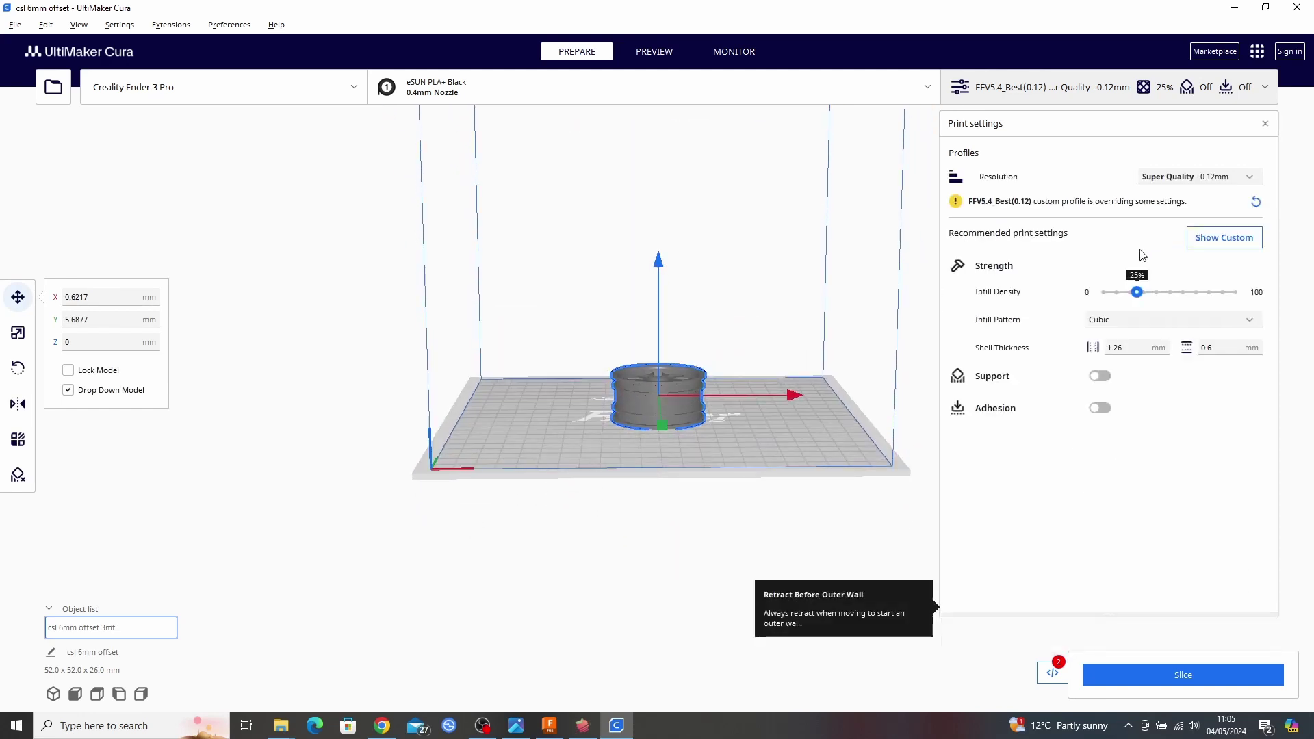
click(1098, 377)
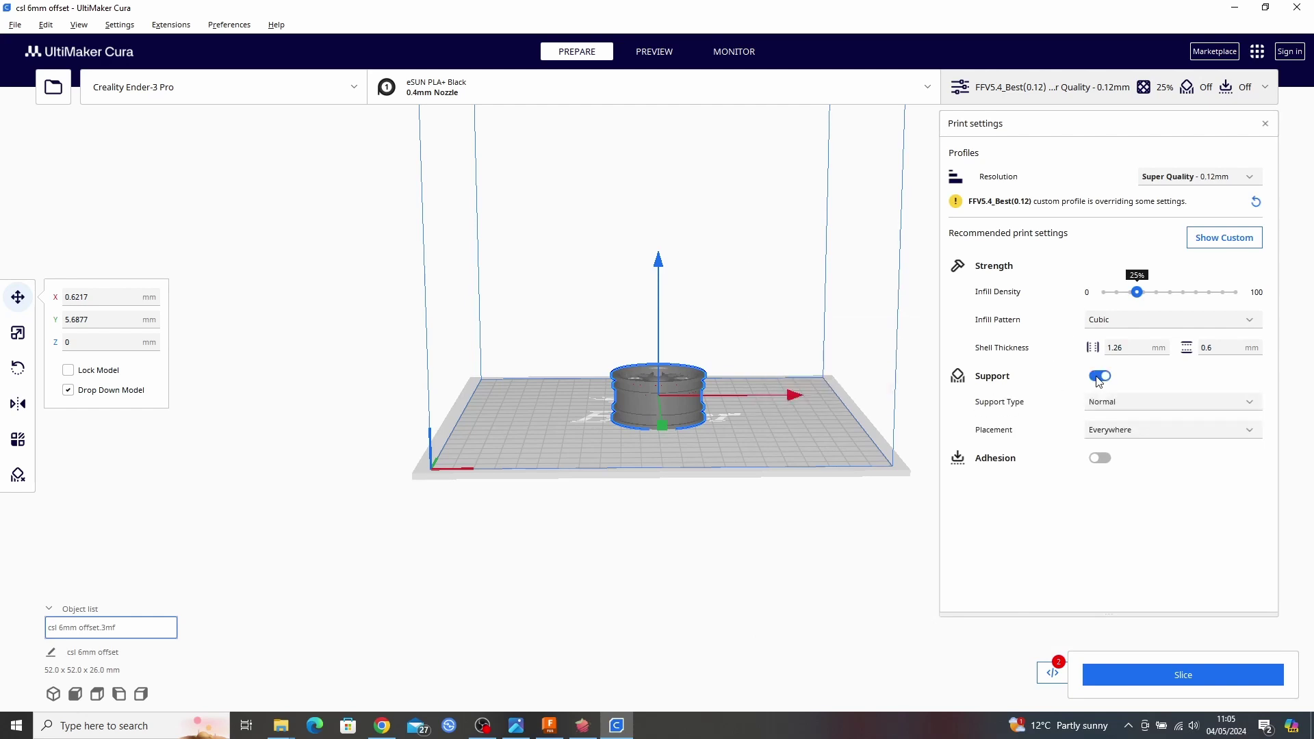
click(1100, 404)
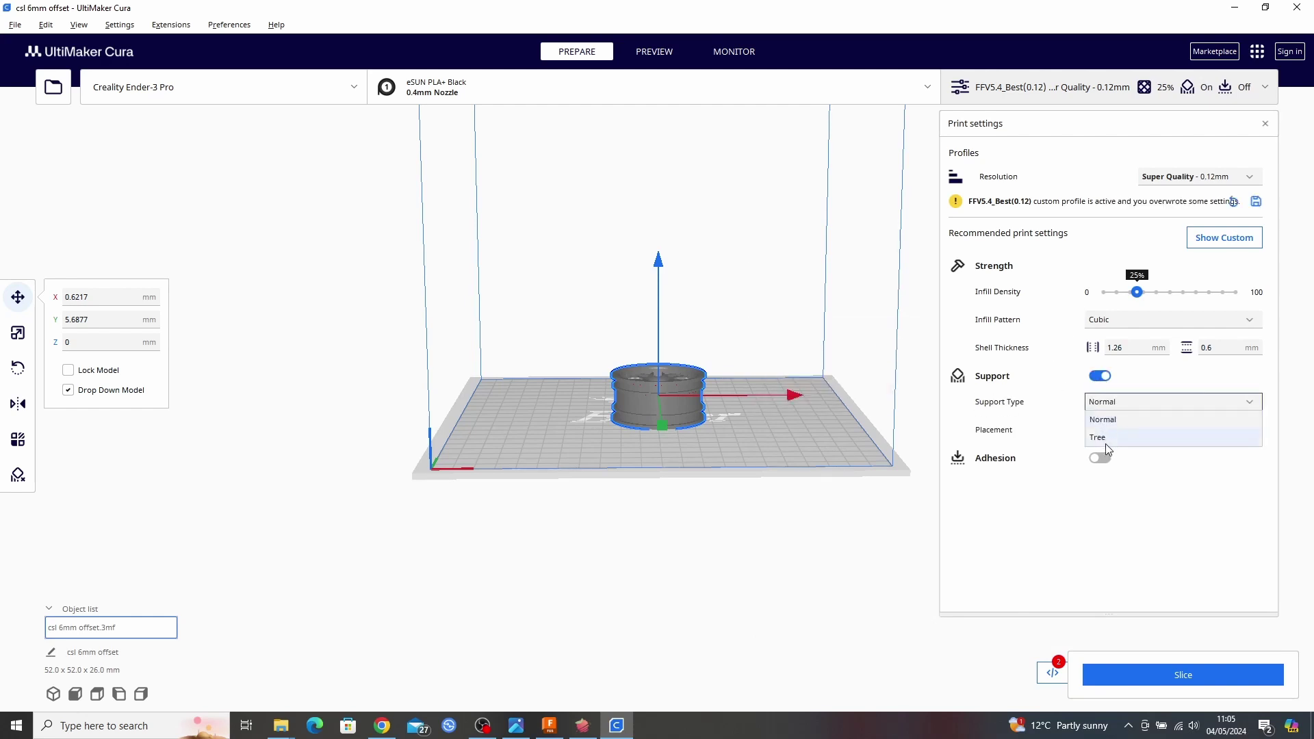
click(986, 521)
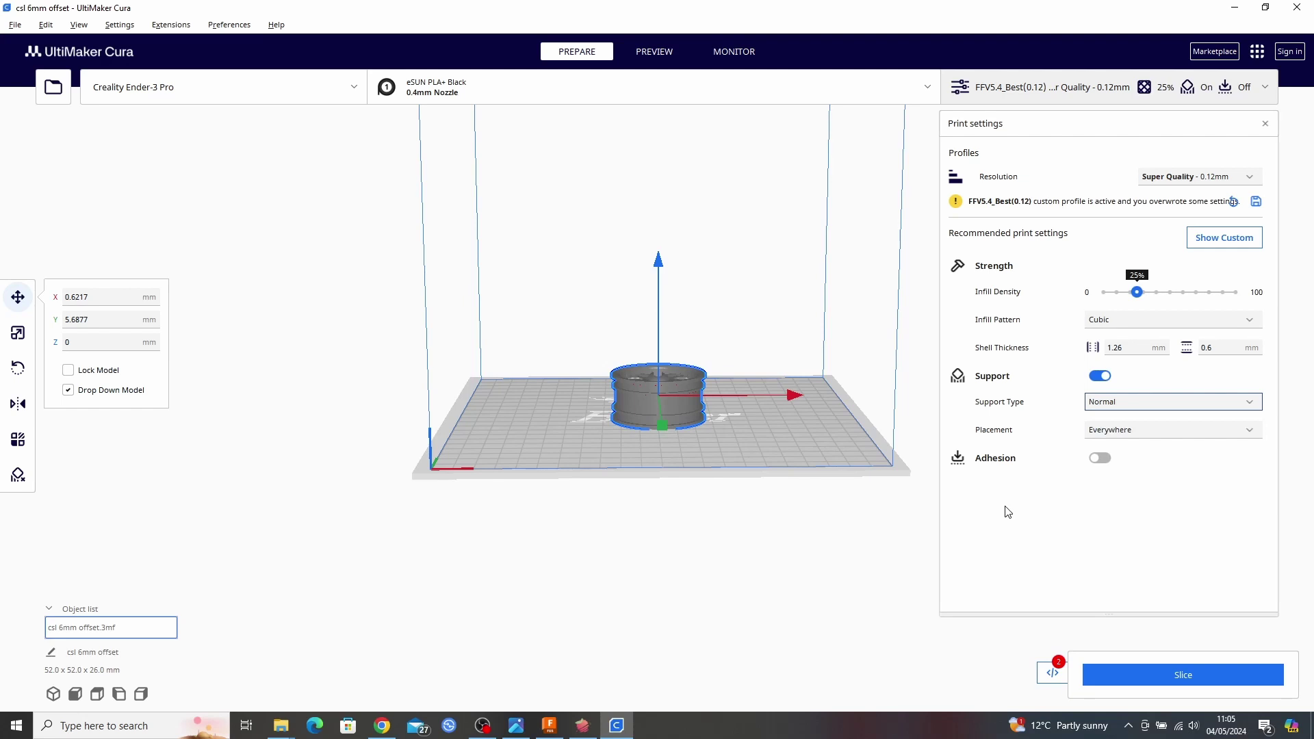
click(1131, 680)
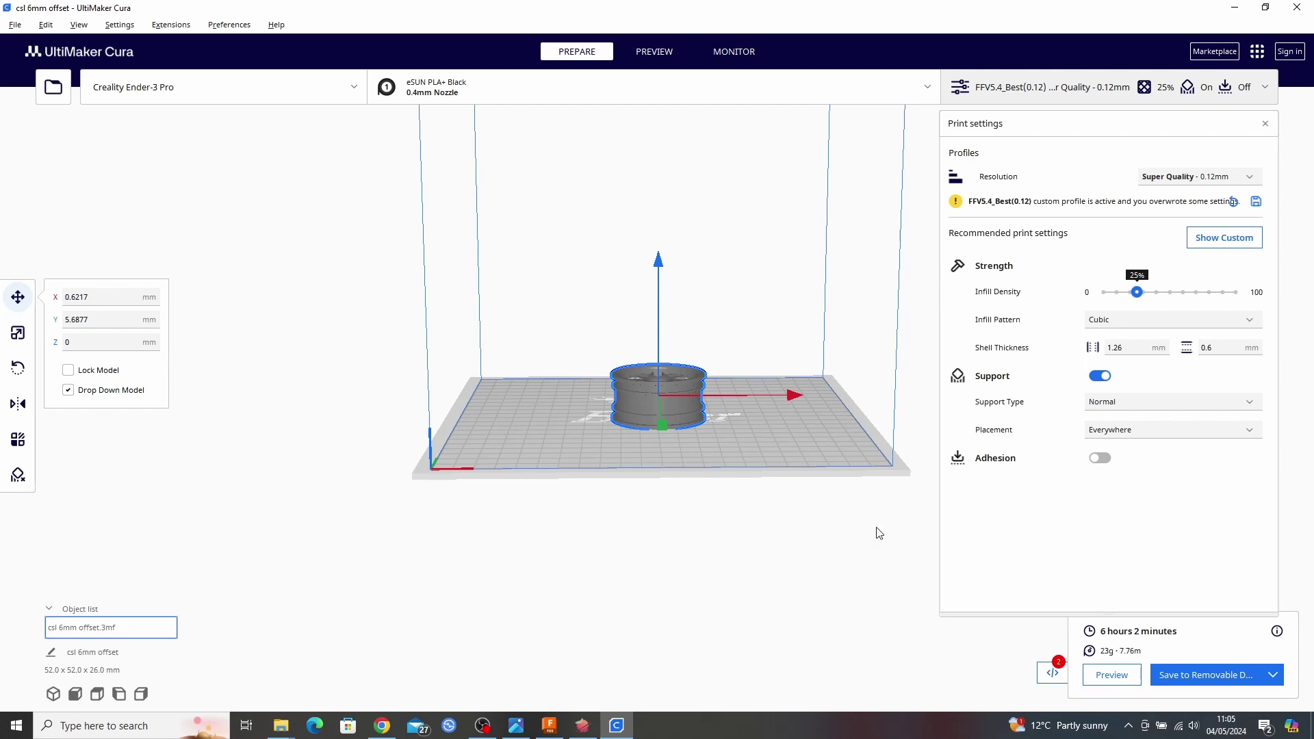
- Change the support type to Tree and view the sliced layer preview
click(584, 726)
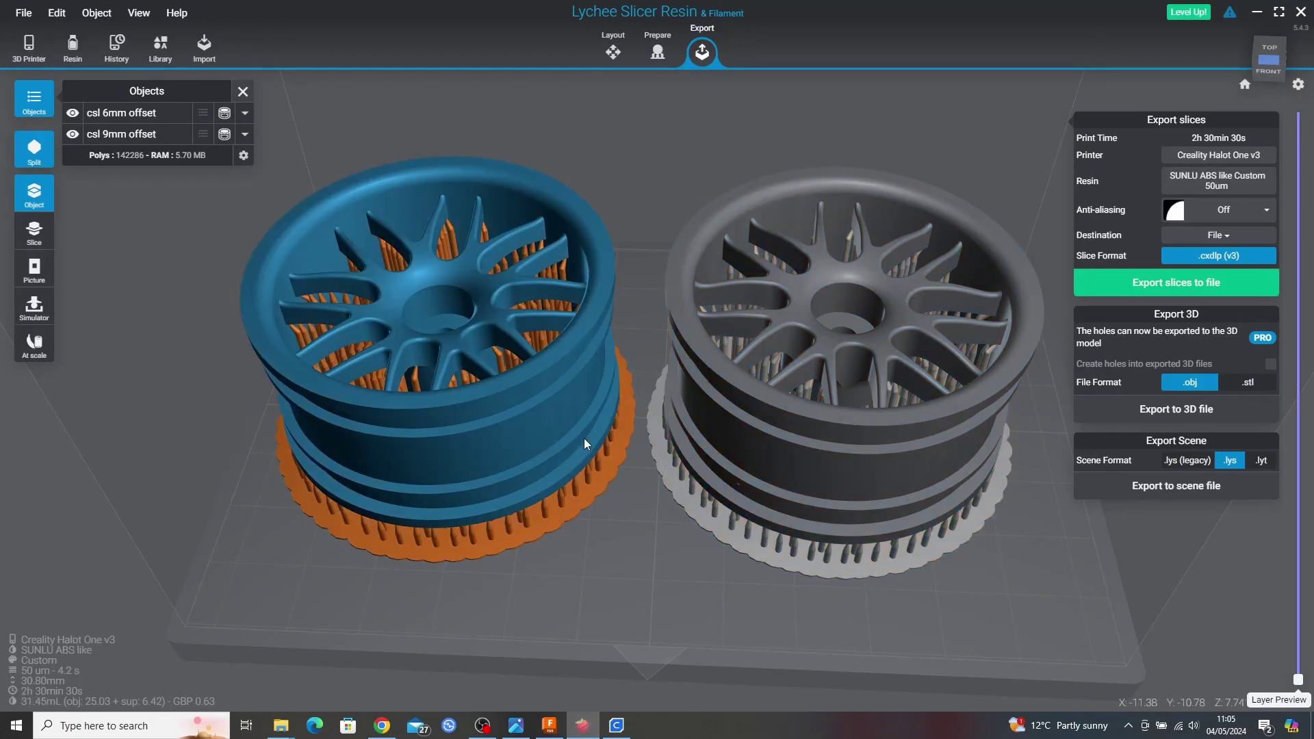
click(617, 725)
click(1104, 438)
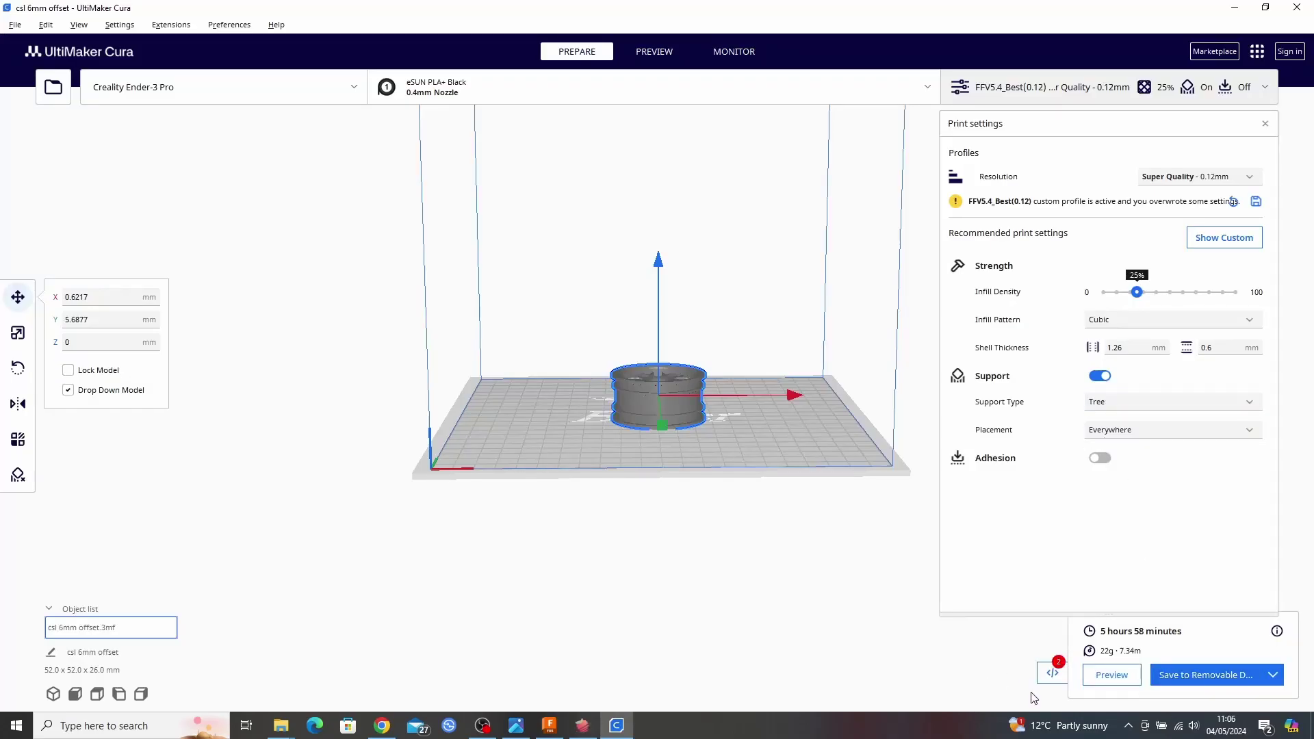
click(1112, 675)
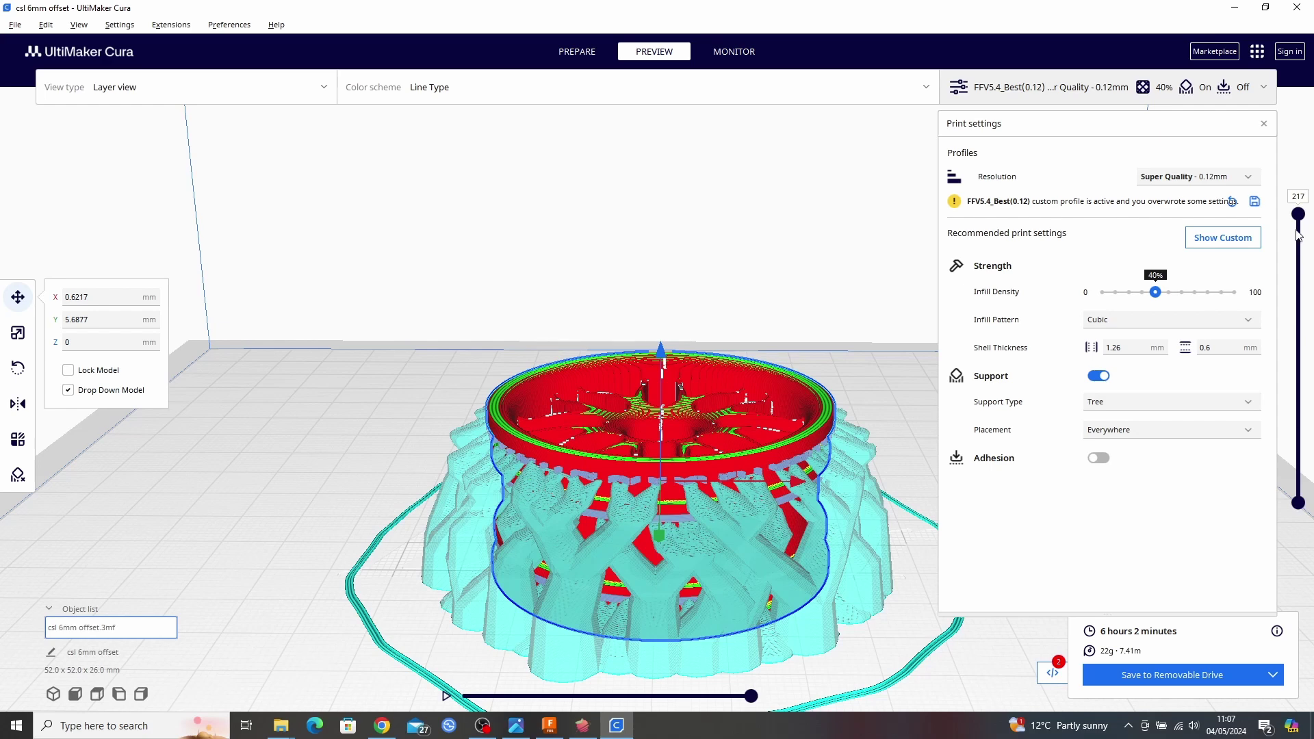
- Save the sliced tree-supported wheel to the removable drive
click(1156, 673)
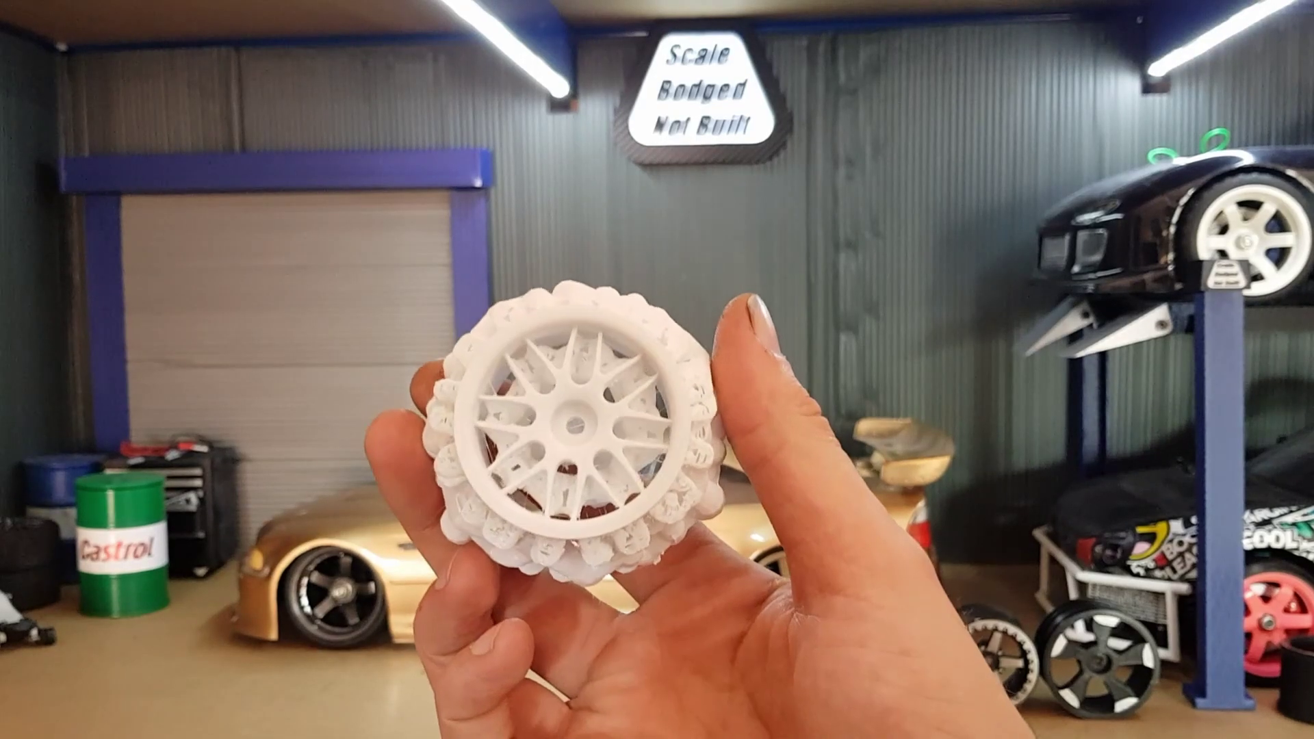